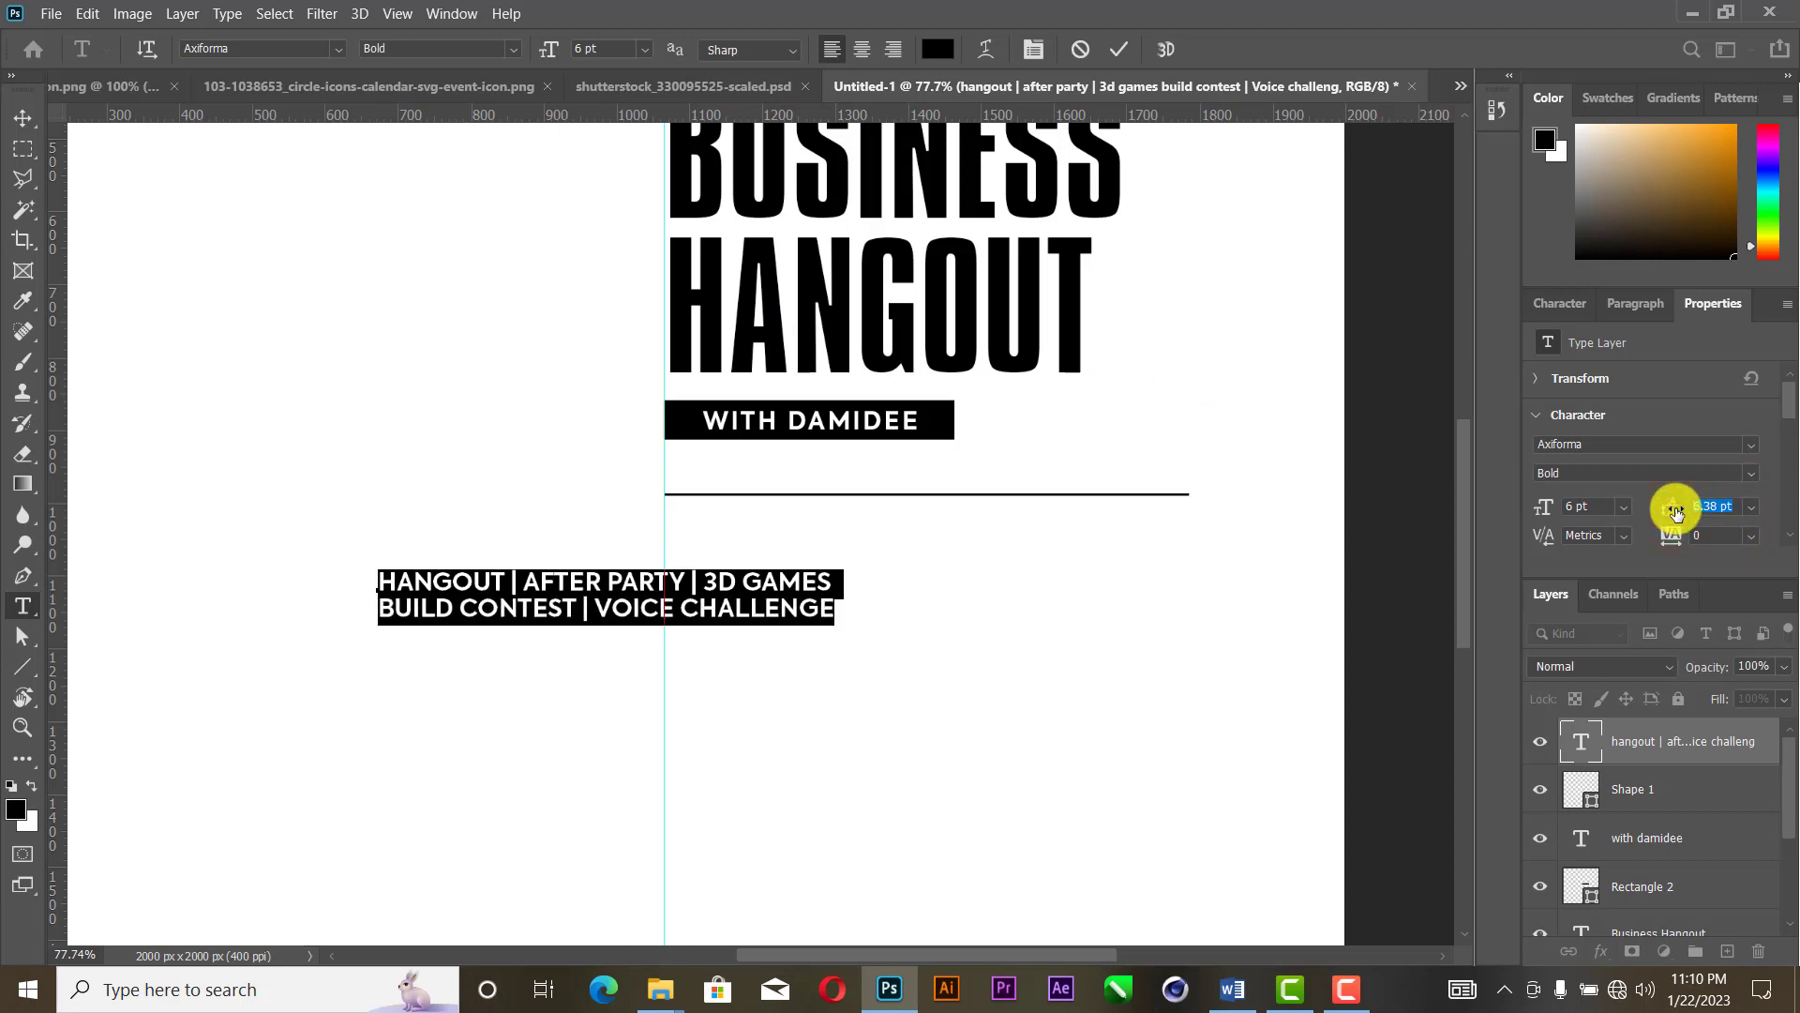
# Step: Commit the two-line activities text and move it just below the divider line, starting at the vertical guide
pyautogui.click(1110, 58)
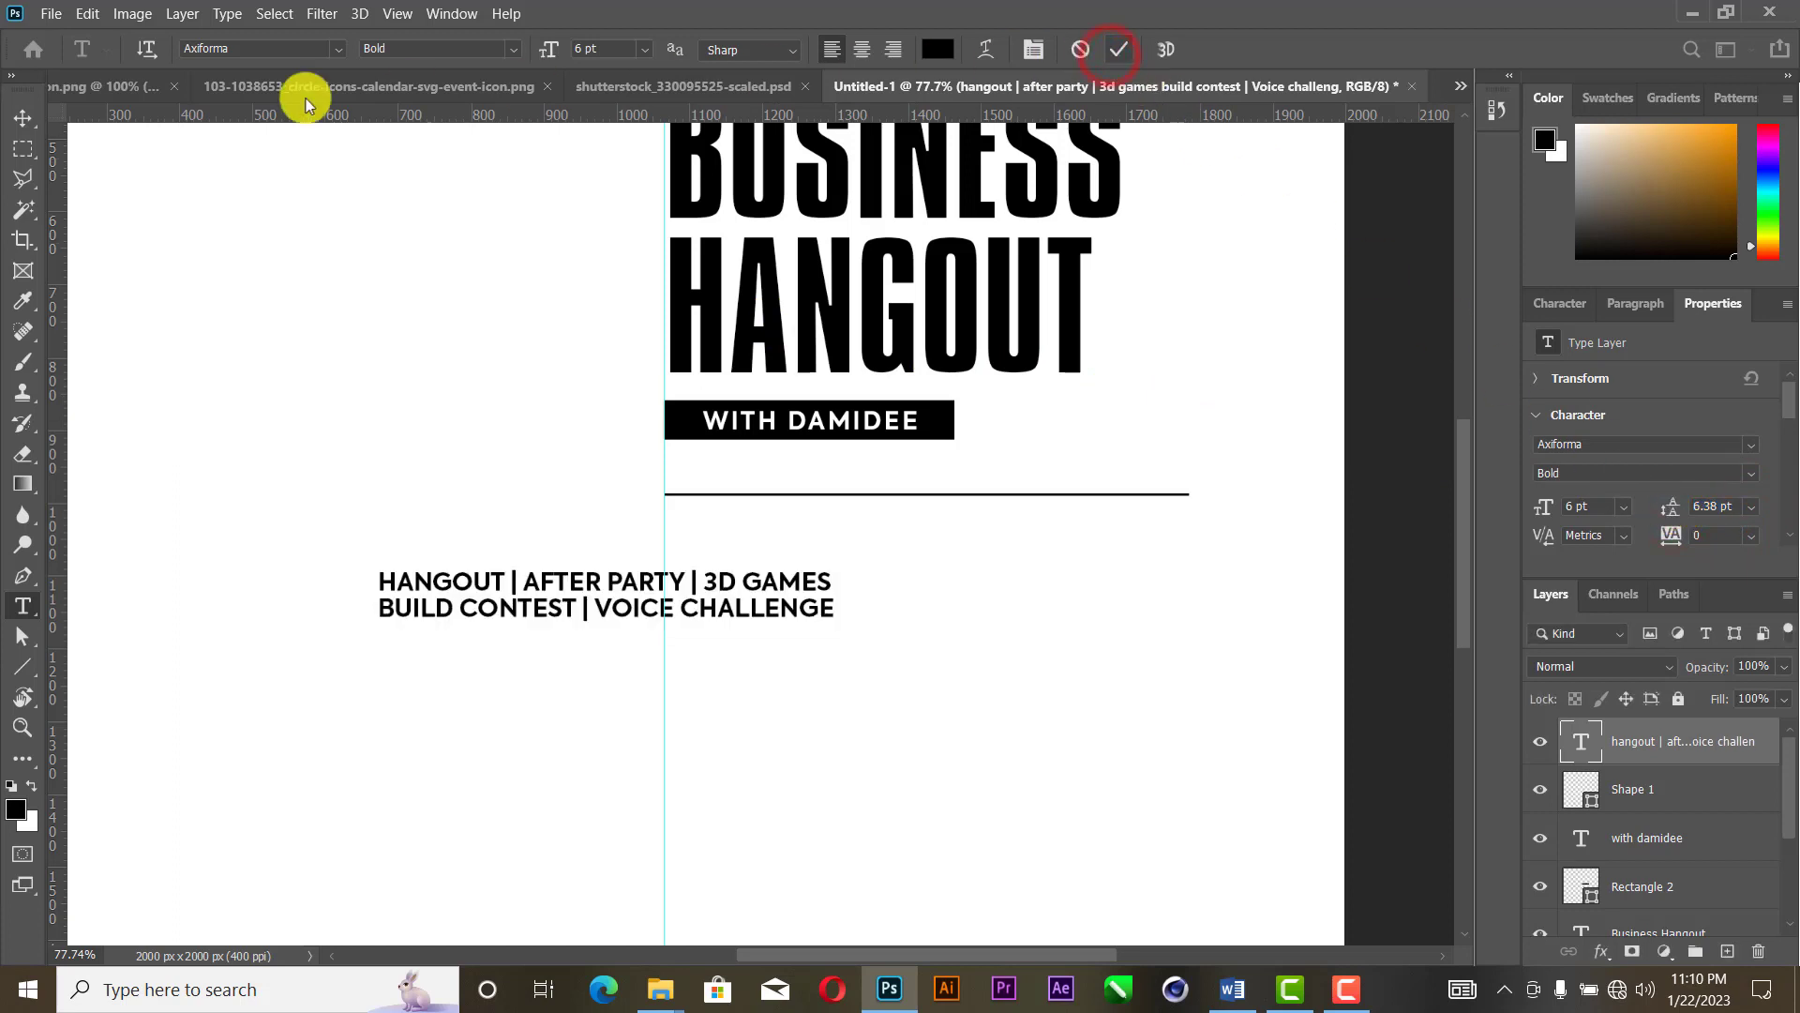
pyautogui.click(22, 118)
pyautogui.moveTo(556, 608); pyautogui.dragTo(838, 557)
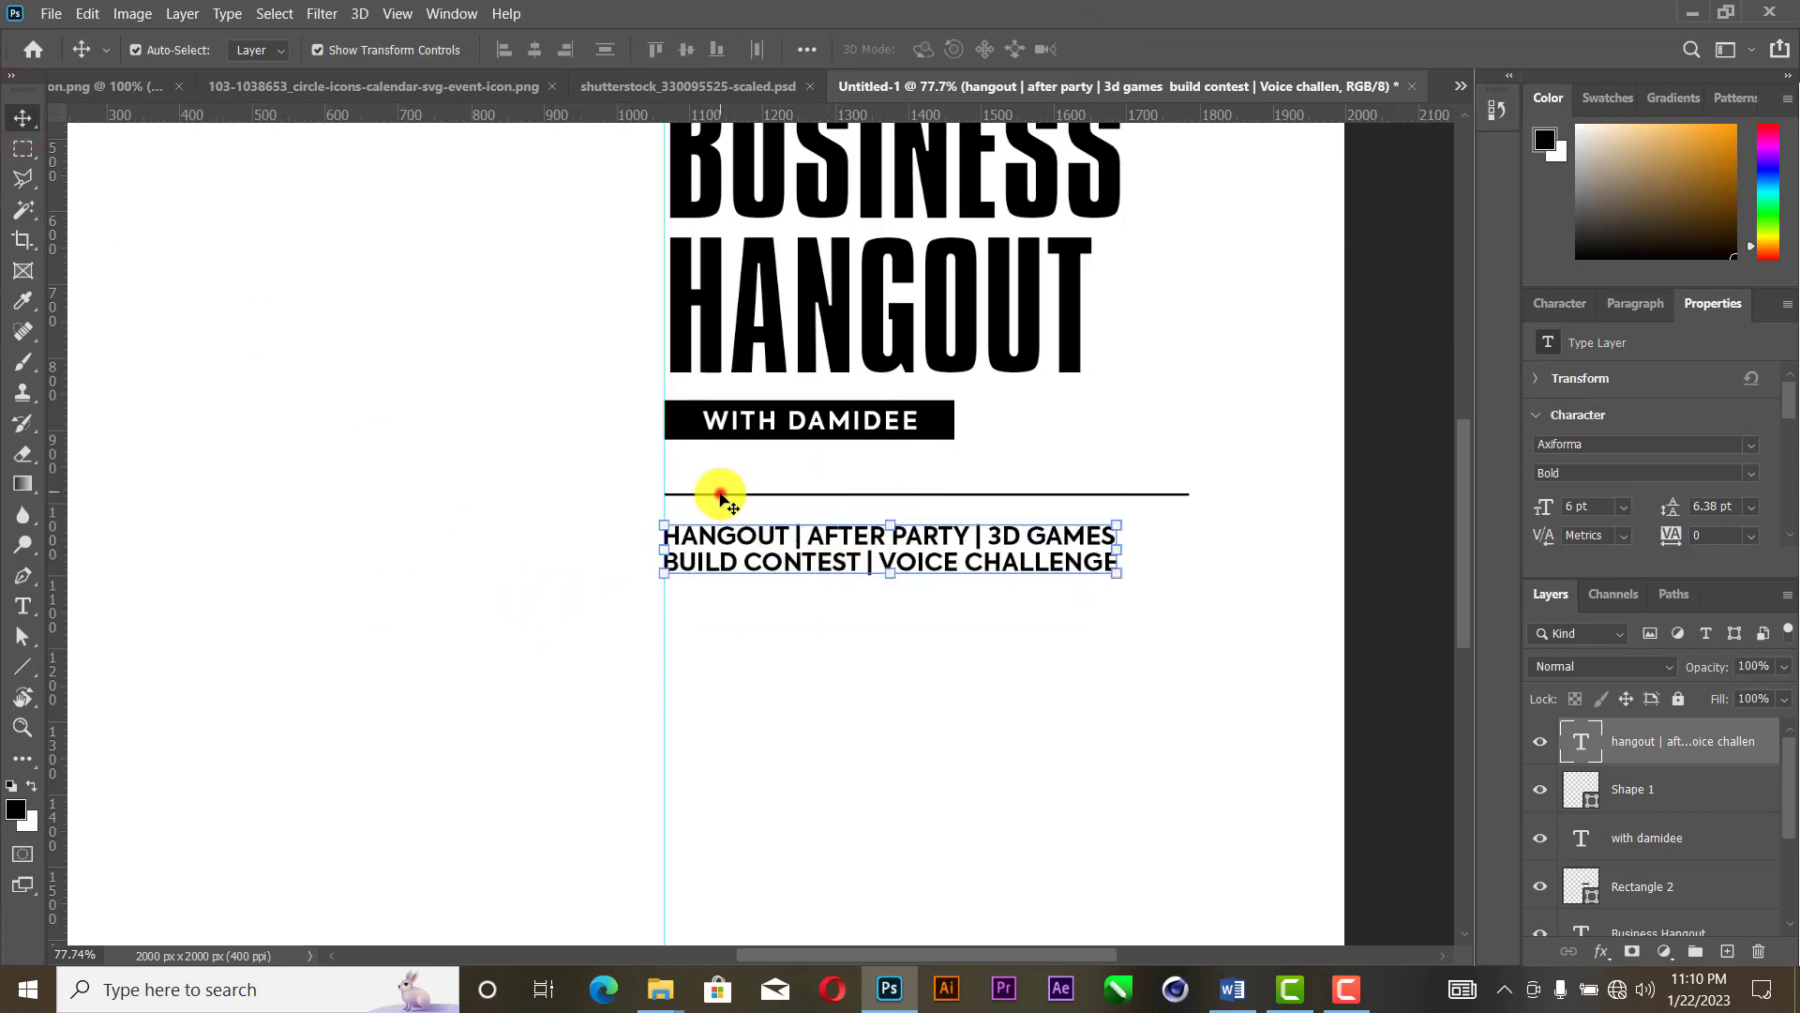
pyautogui.click(721, 498)
pyautogui.click(1163, 49)
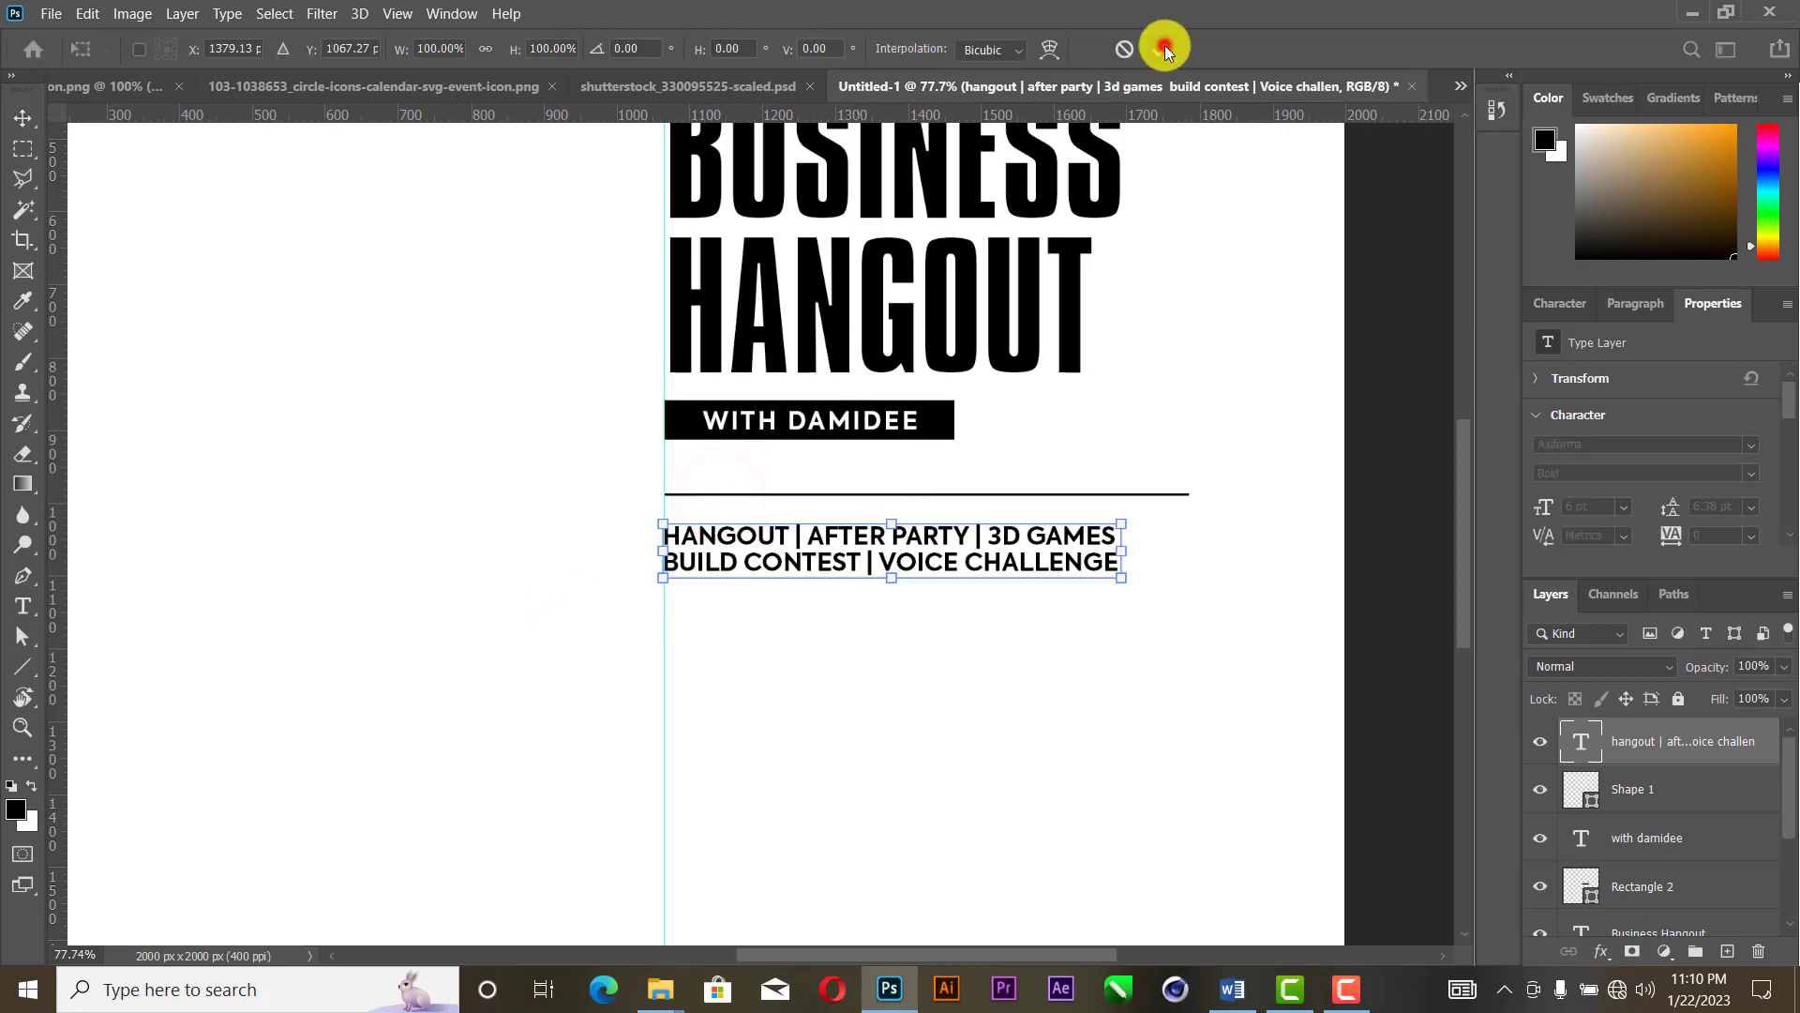
# Step: Align the left edges of the activities text, divider line, BUSINESS HANGOUT headline and the black bar beneath the headline
pyautogui.moveTo(1169, 660); pyautogui.dragTo(1037, 490)
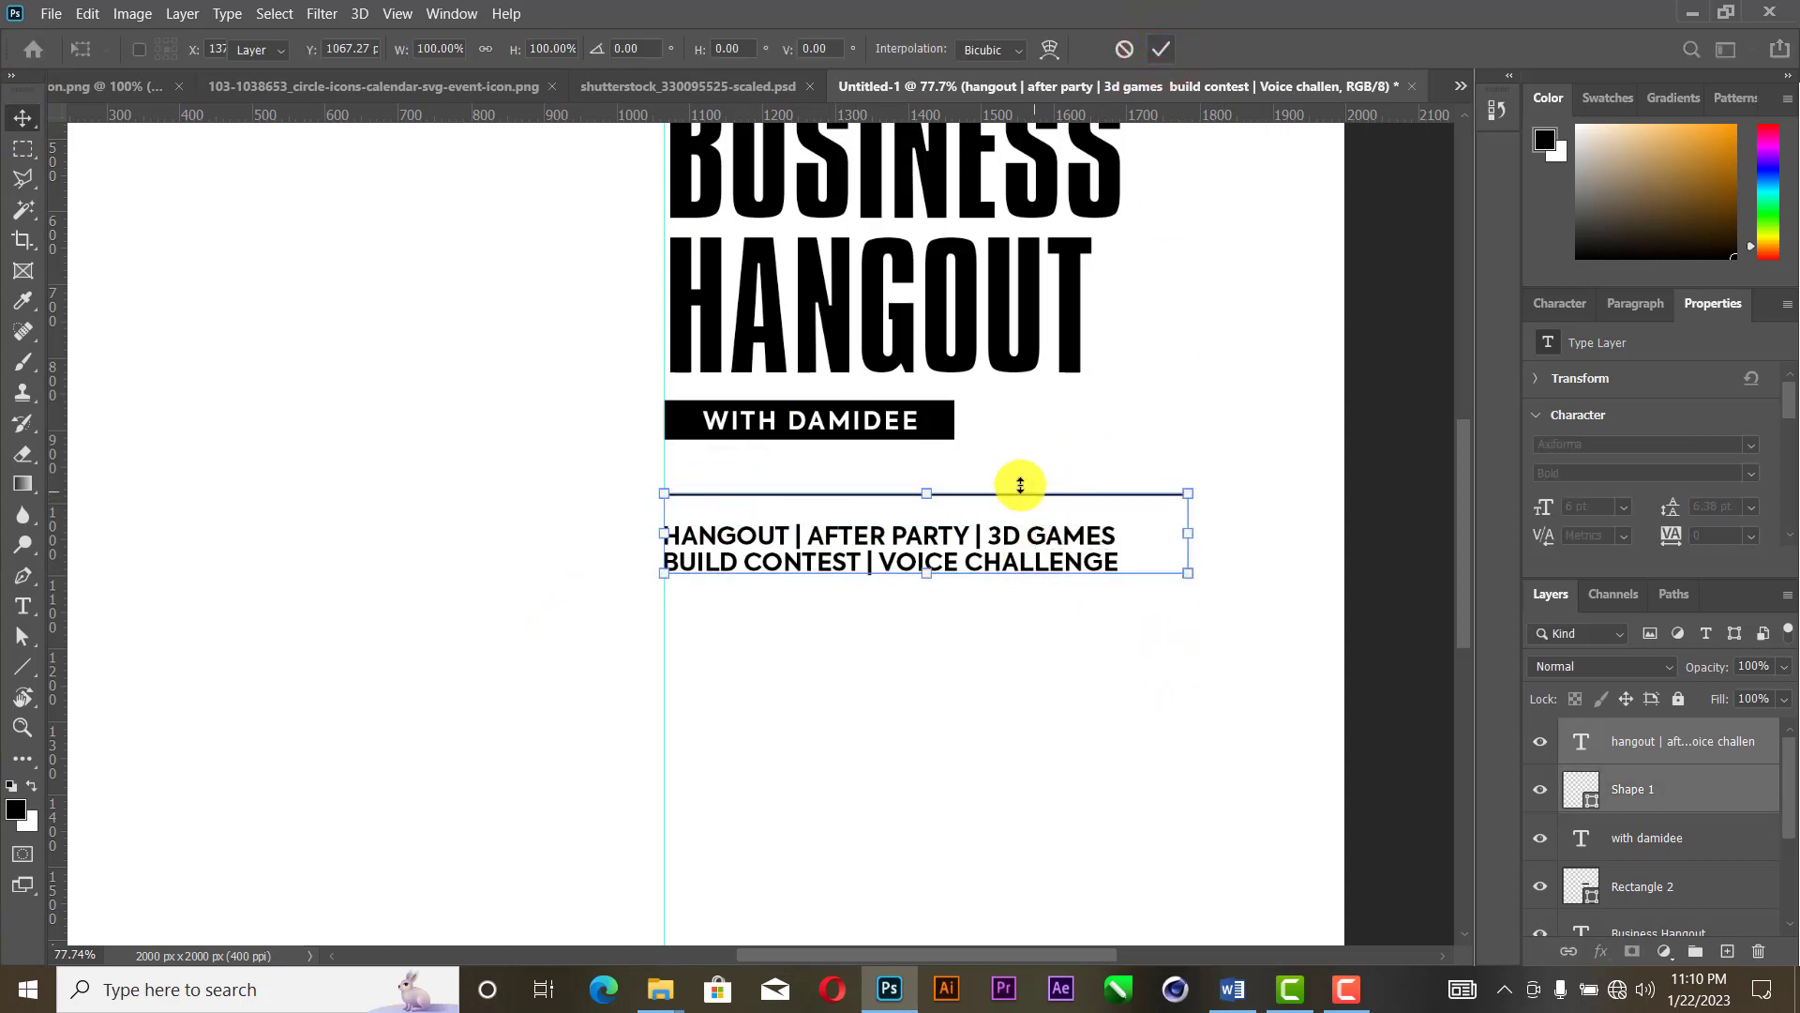
pyautogui.keyDown('shift'); pyautogui.click(710, 335); pyautogui.keyUp('shift')
pyautogui.keyDown('shift'); pyautogui.click(685, 416); pyautogui.keyUp('shift')
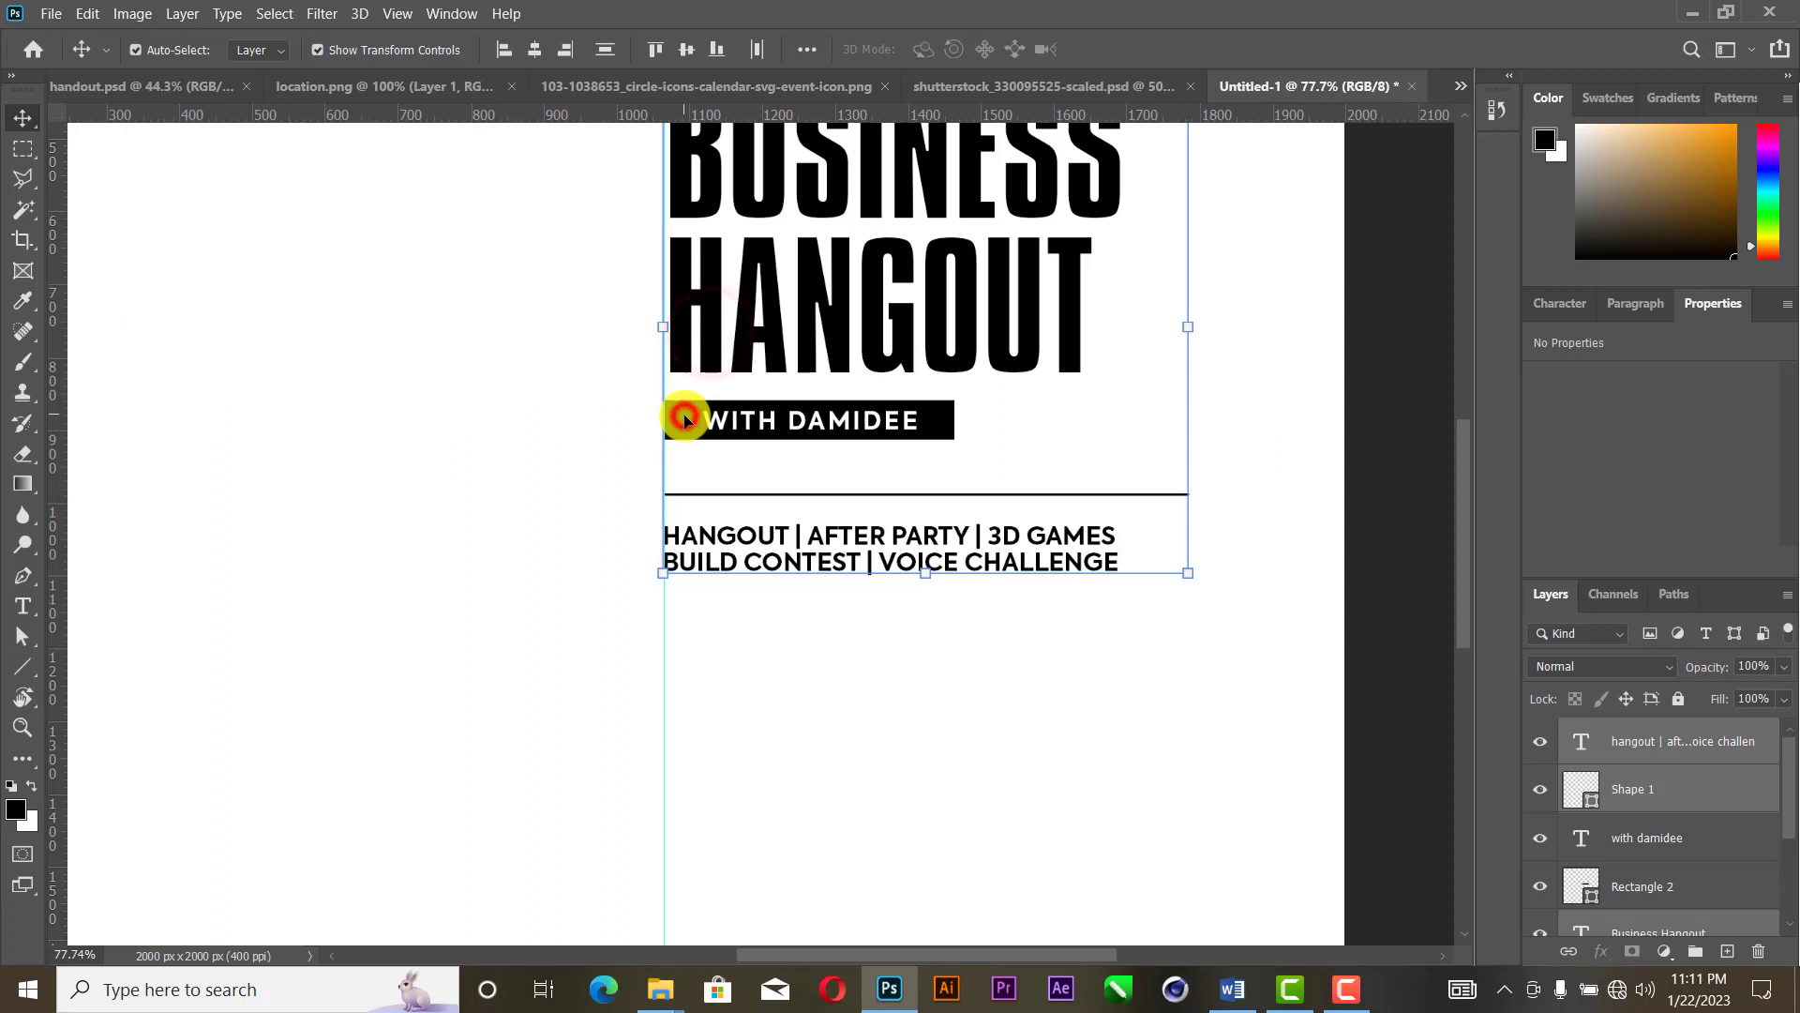
pyautogui.click(504, 48)
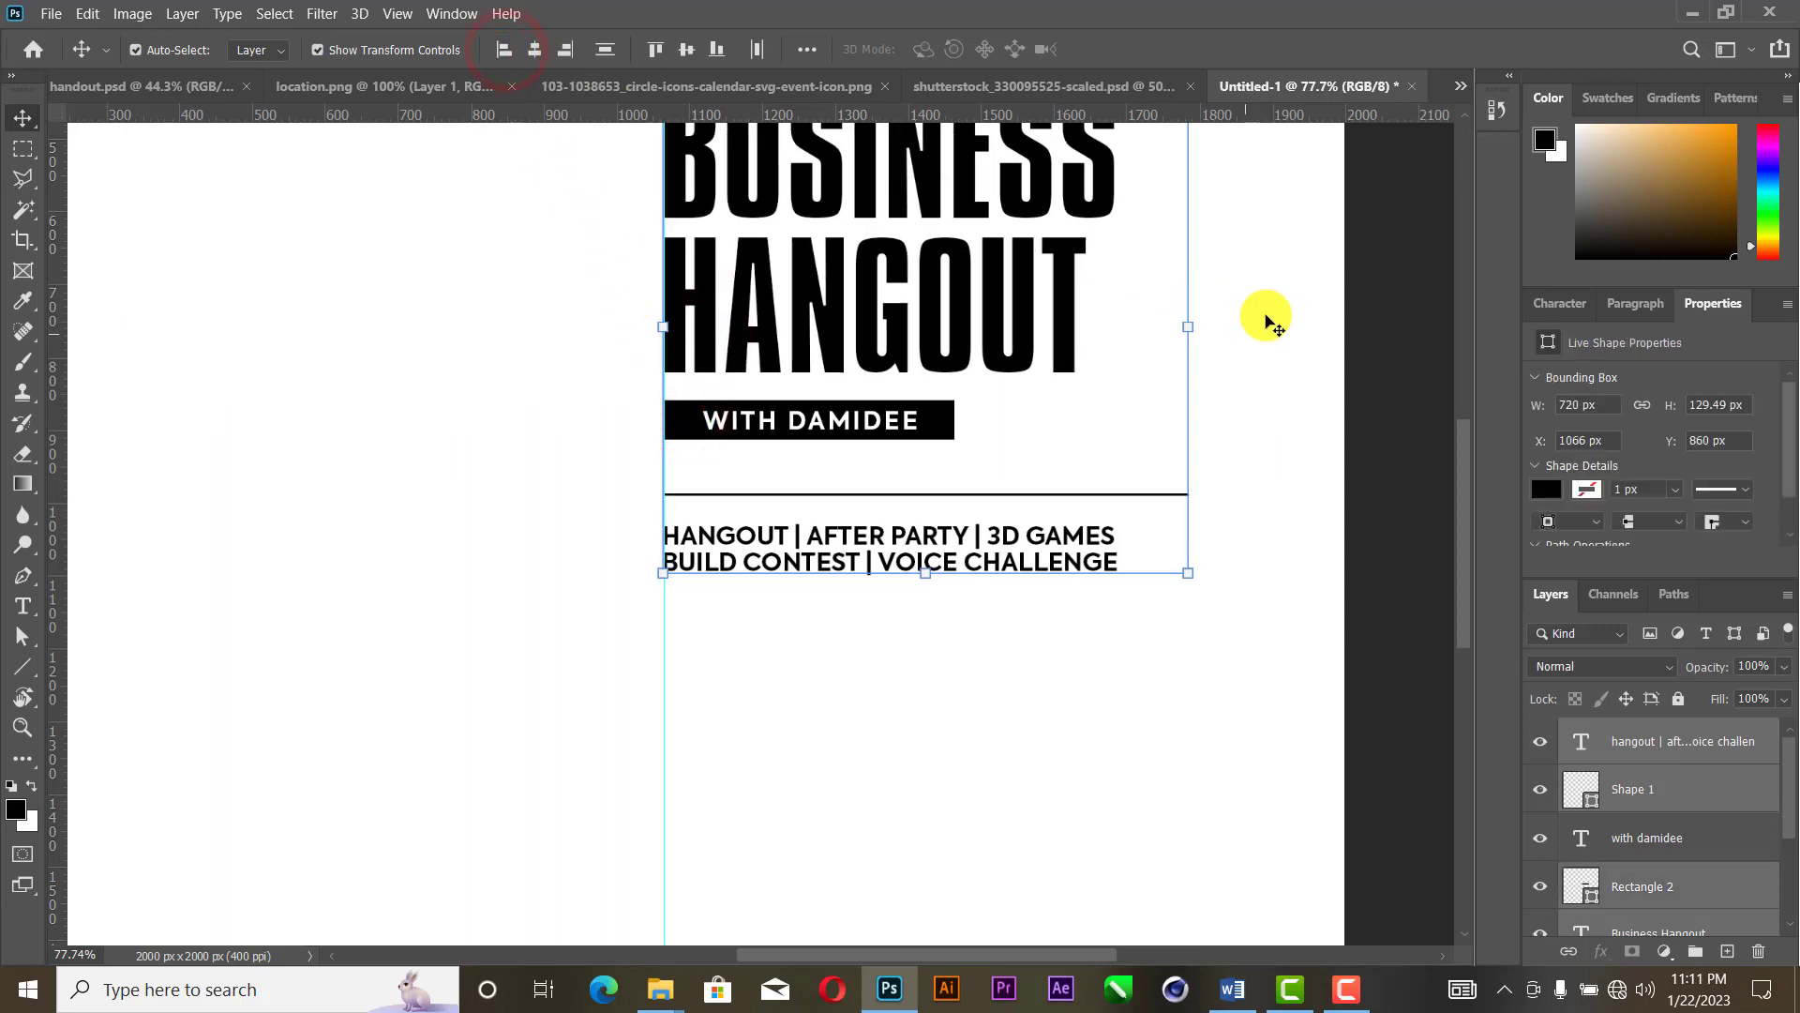
pyautogui.click(1265, 319)
# Step: Align the left edge of the black bar above the headline with the BUSINESS HANGOUT text
pyautogui.click(853, 418)
pyautogui.scroll(-2, 856, 418)
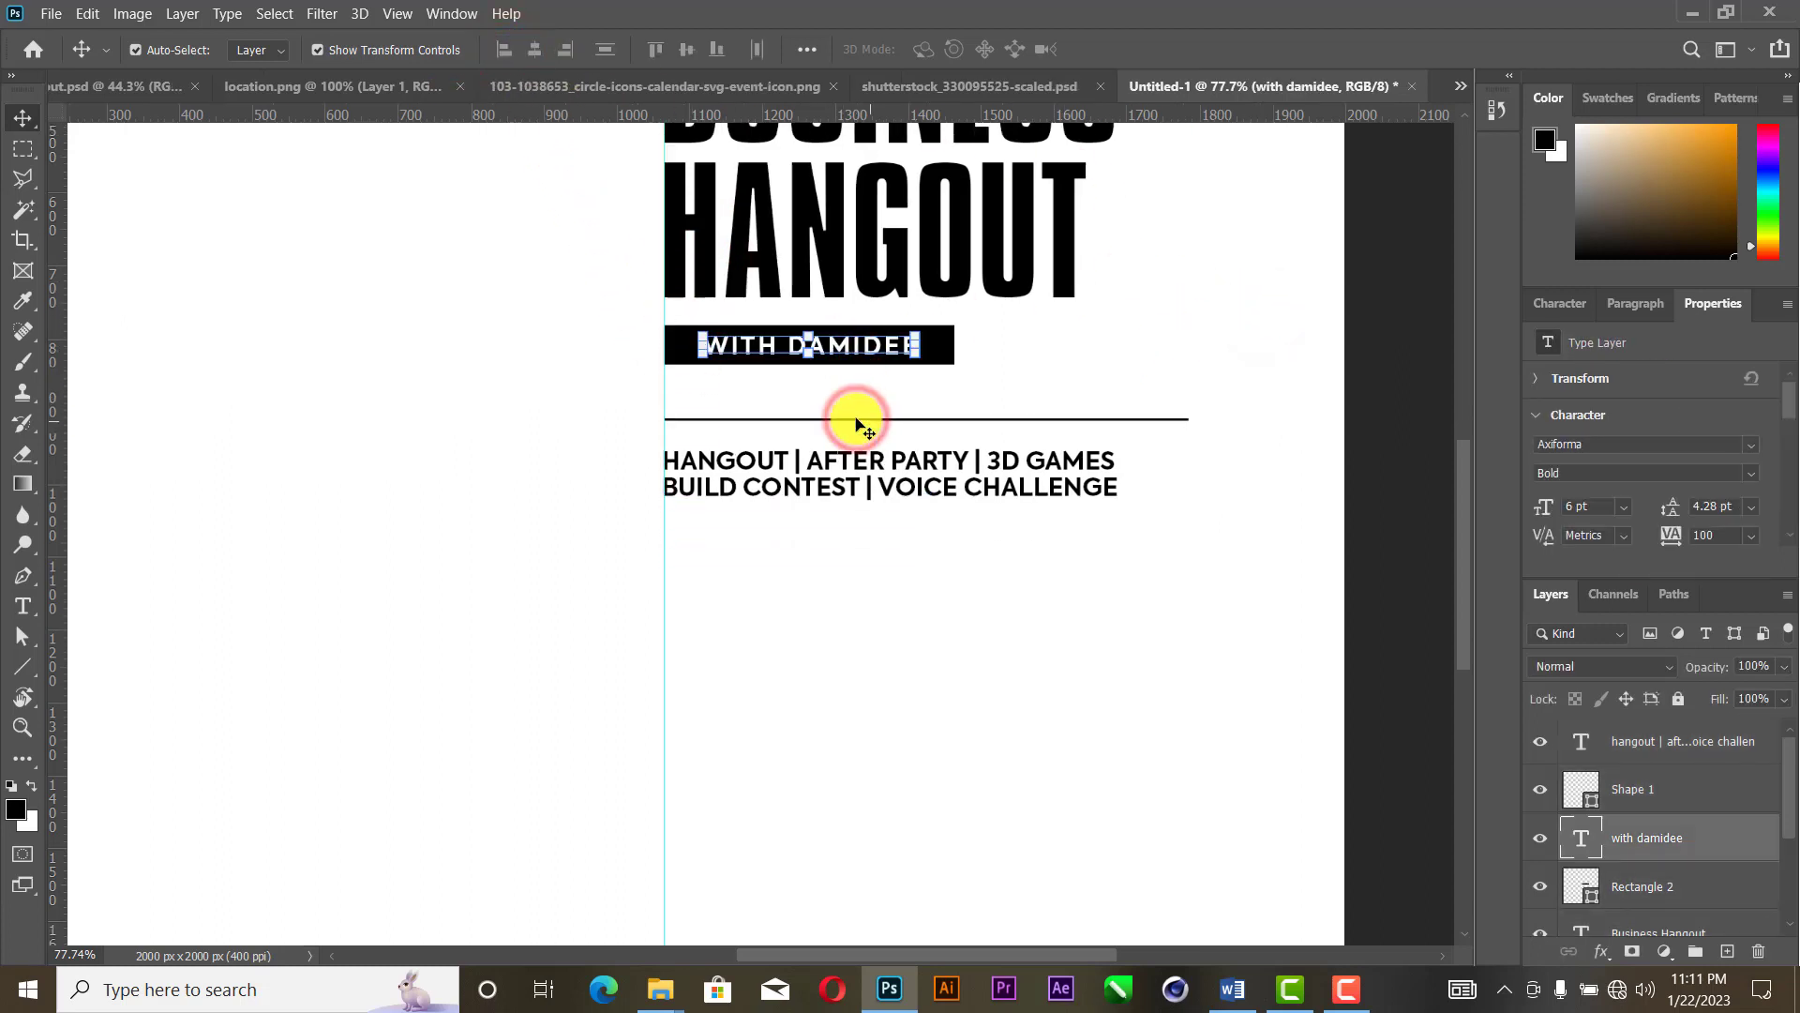
pyautogui.scroll(1, 856, 422)
pyautogui.scroll(4, 856, 417)
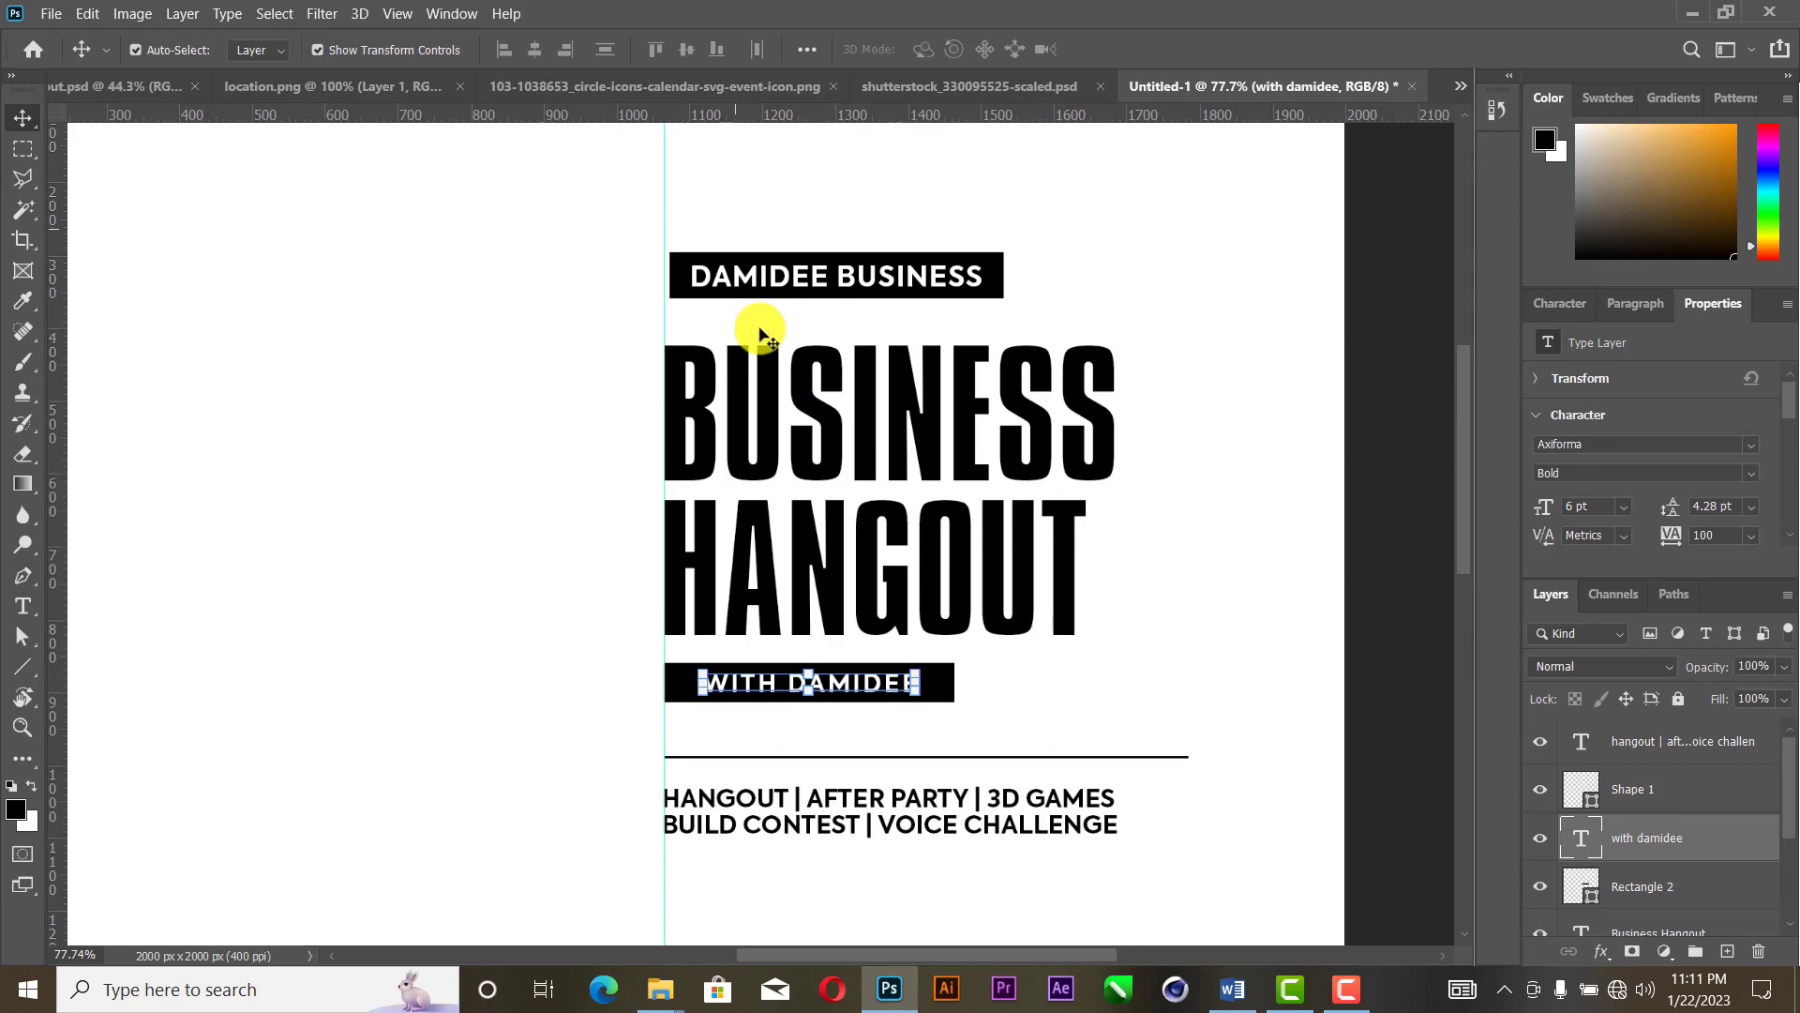
pyautogui.click(687, 265)
pyautogui.keyDown('shift'); pyautogui.click(694, 371); pyautogui.keyUp('shift')
pyautogui.click(504, 49)
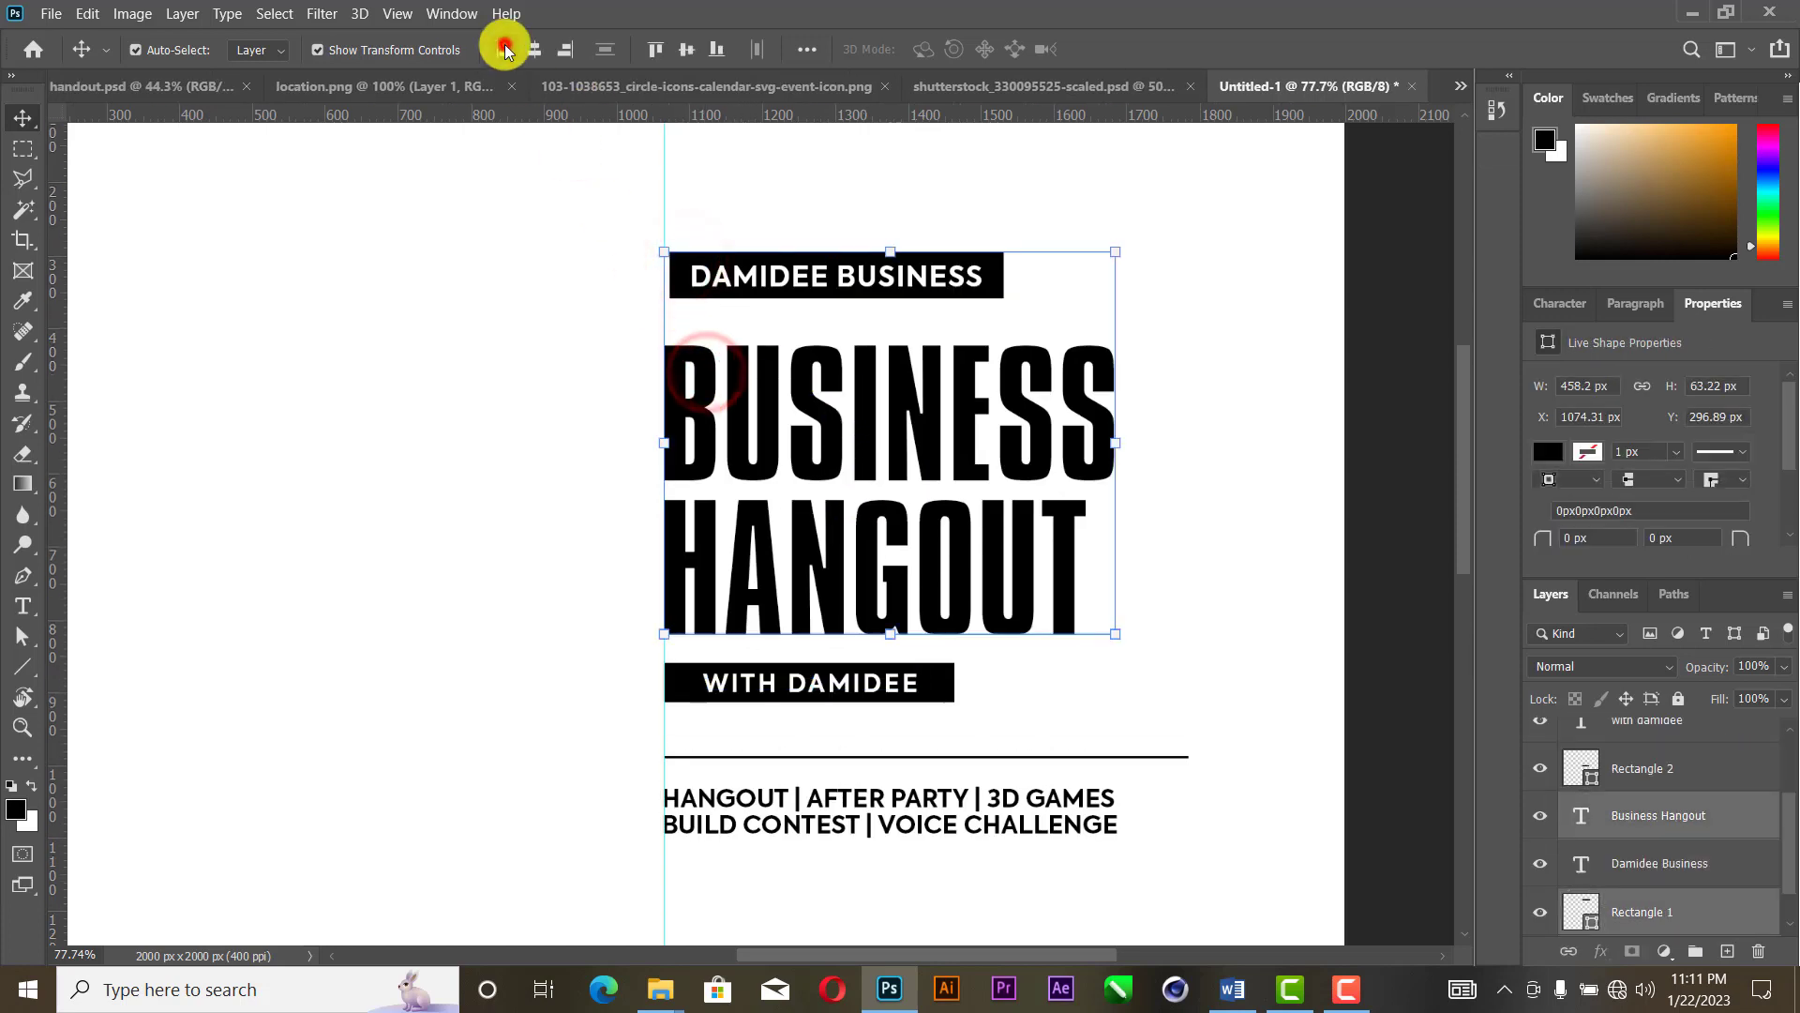
pyautogui.click(458, 164)
# Step: Center the white label text horizontally within the black bar above the headline
pyautogui.click(837, 274)
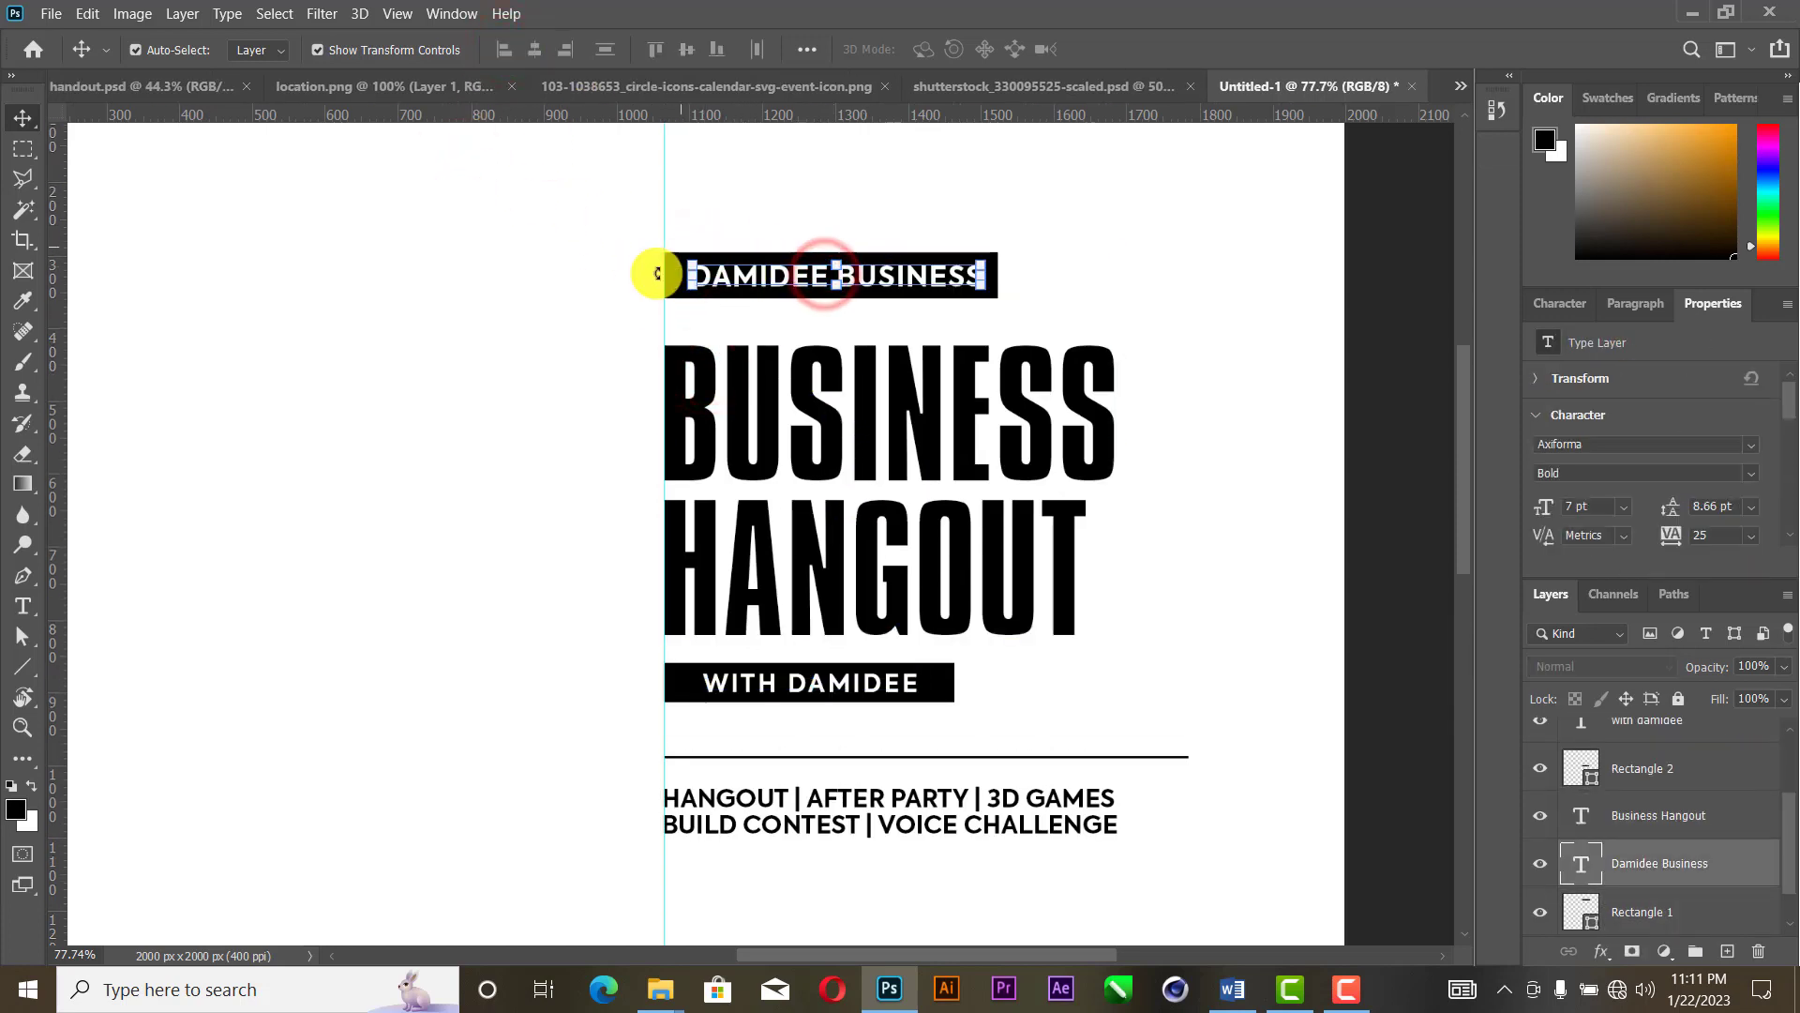
pyautogui.scroll(5, 655, 275)
pyautogui.click(656, 274)
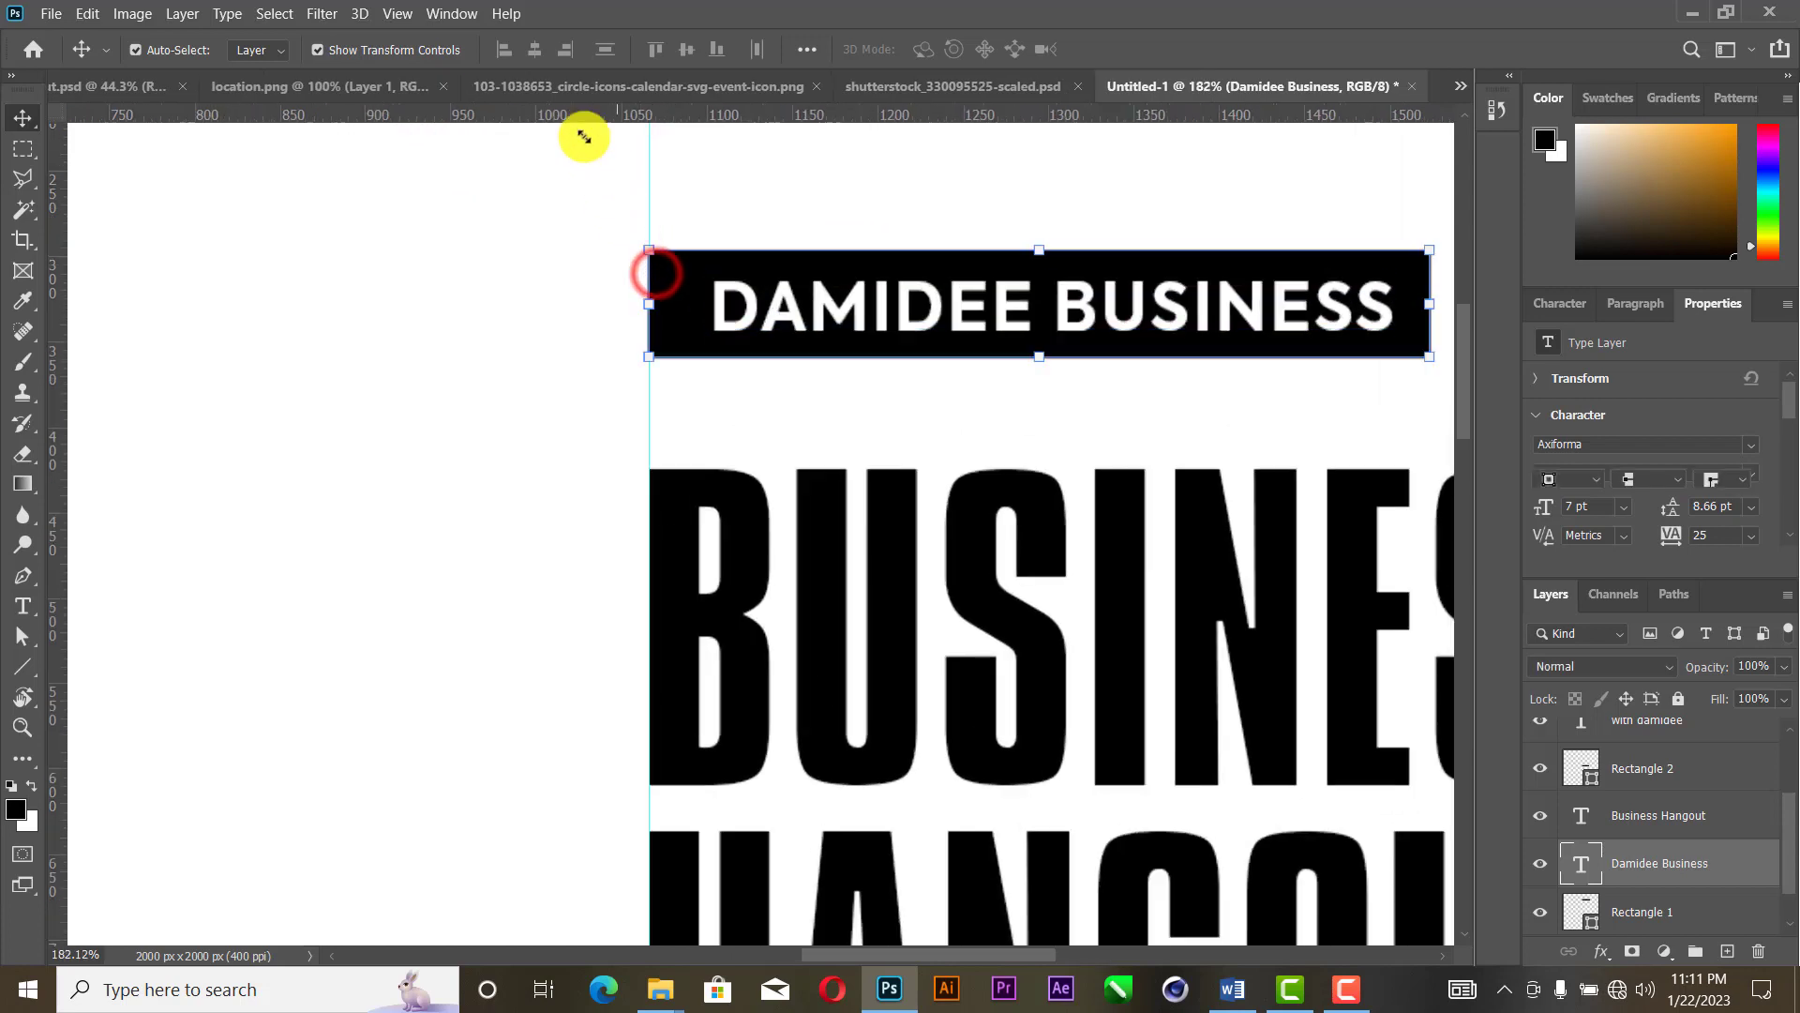
pyautogui.click(537, 52)
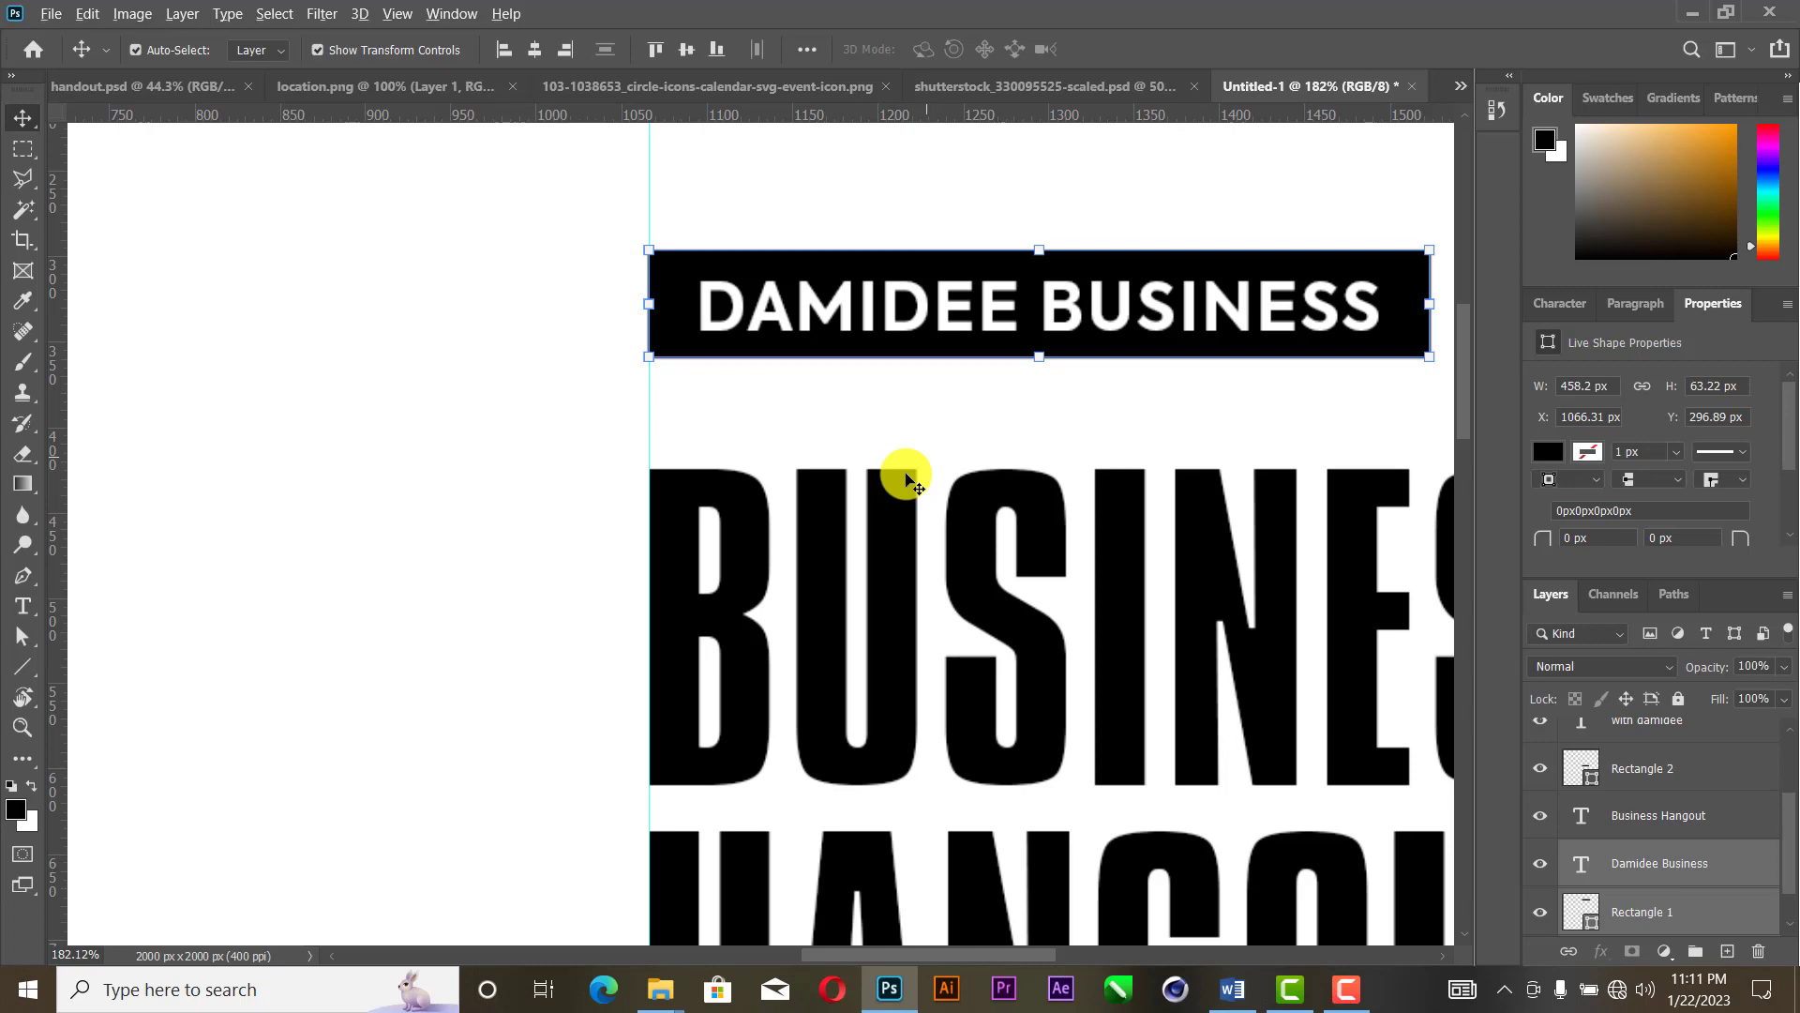
# Step: Set the font size of the activities text below the divider line to 7 pt
pyautogui.scroll(-6, 906, 480)
pyautogui.scroll(-2, 907, 480)
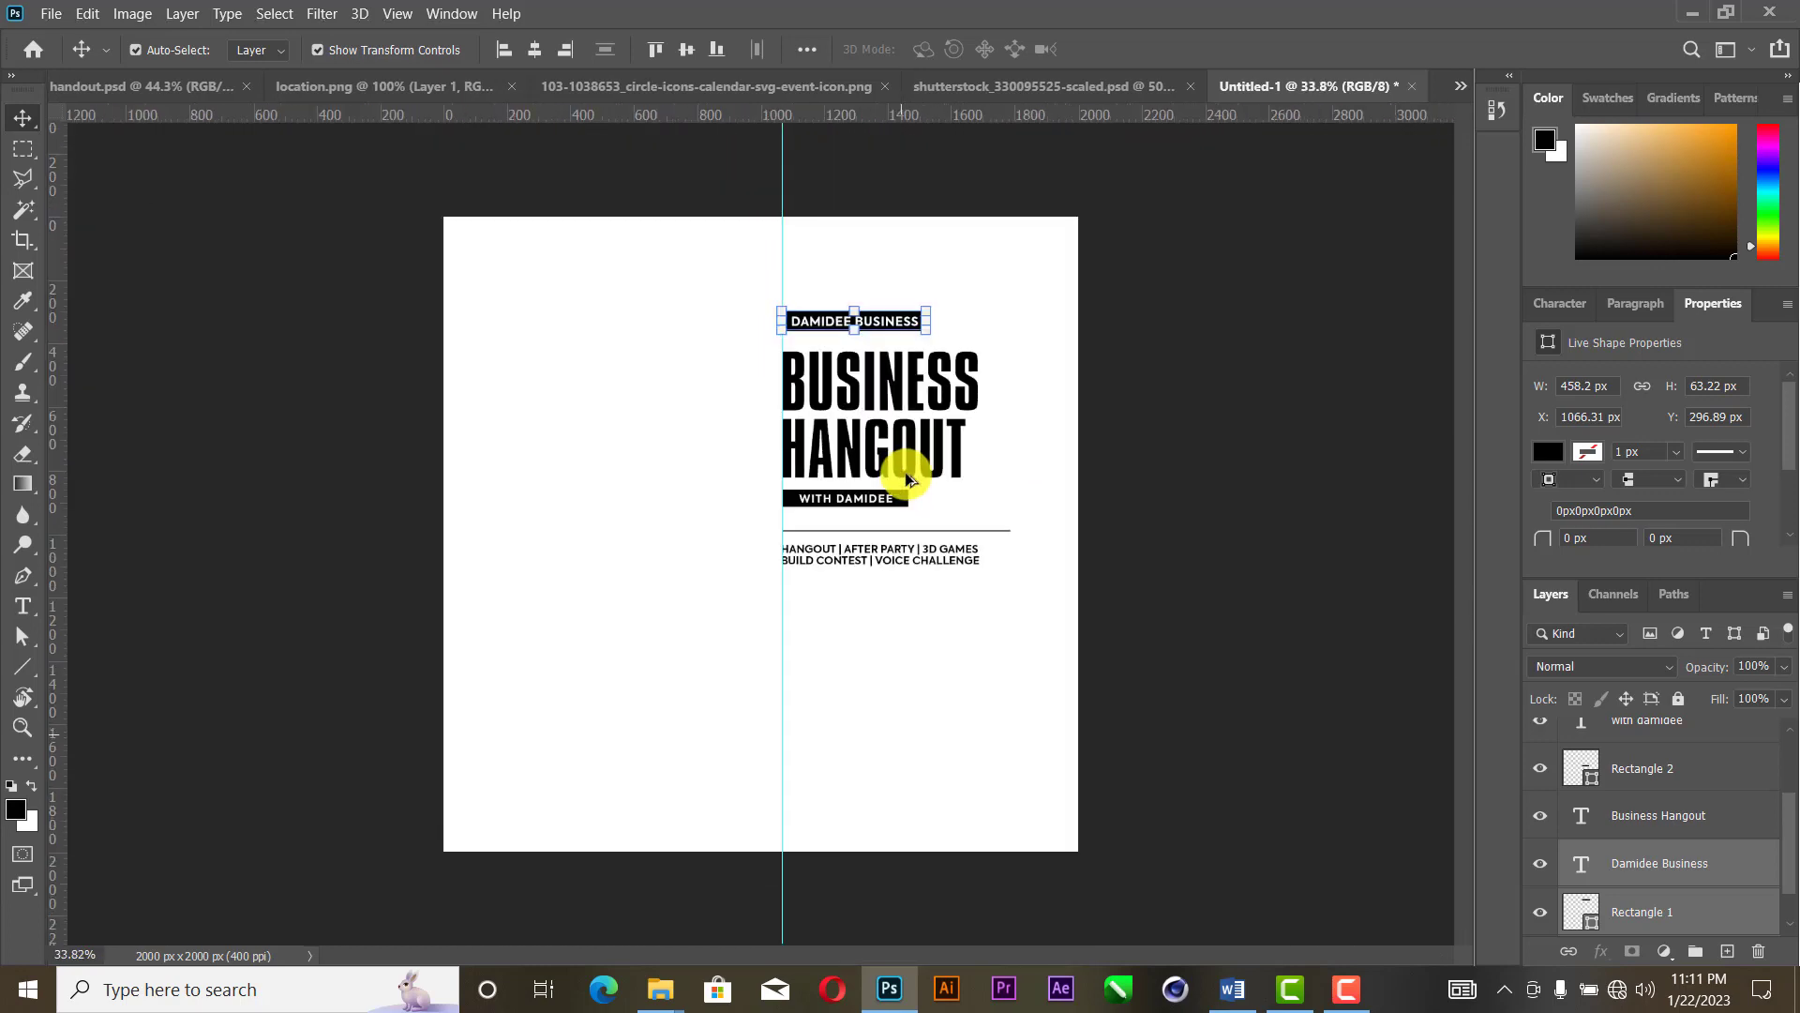
pyautogui.scroll(2, 973, 615)
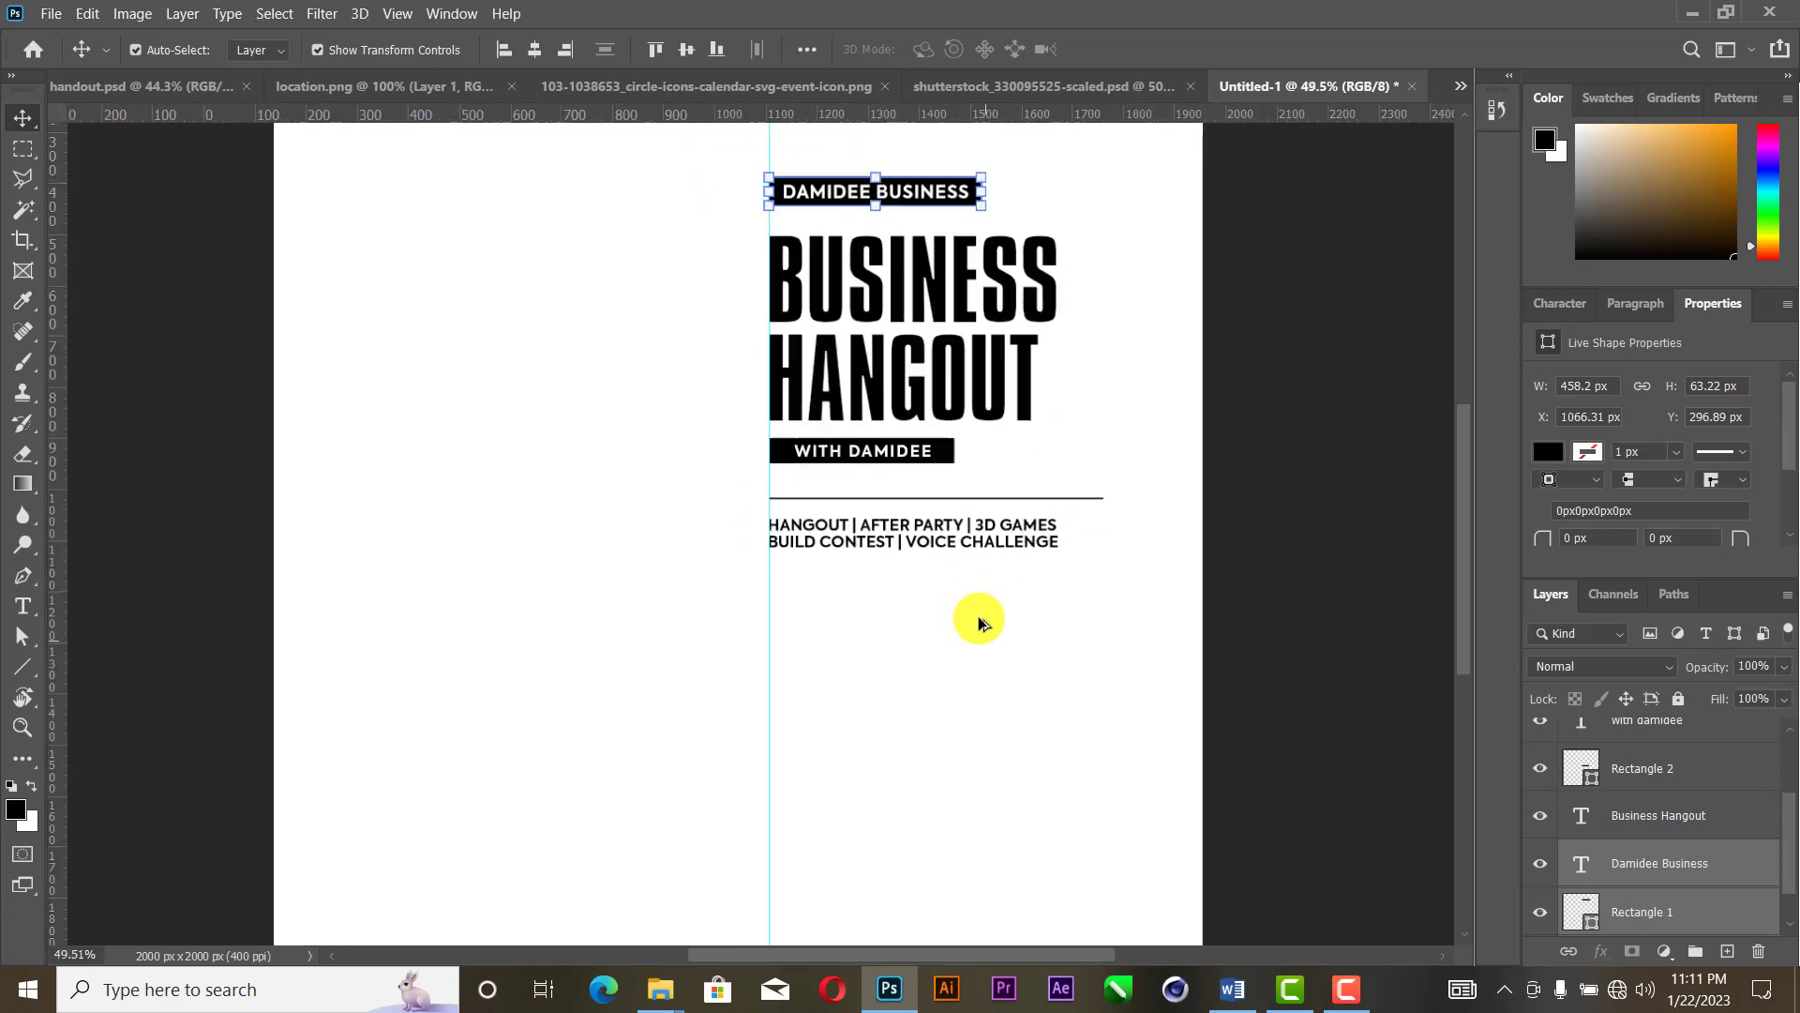
pyautogui.scroll(-2, 978, 621)
pyautogui.scroll(5, 846, 605)
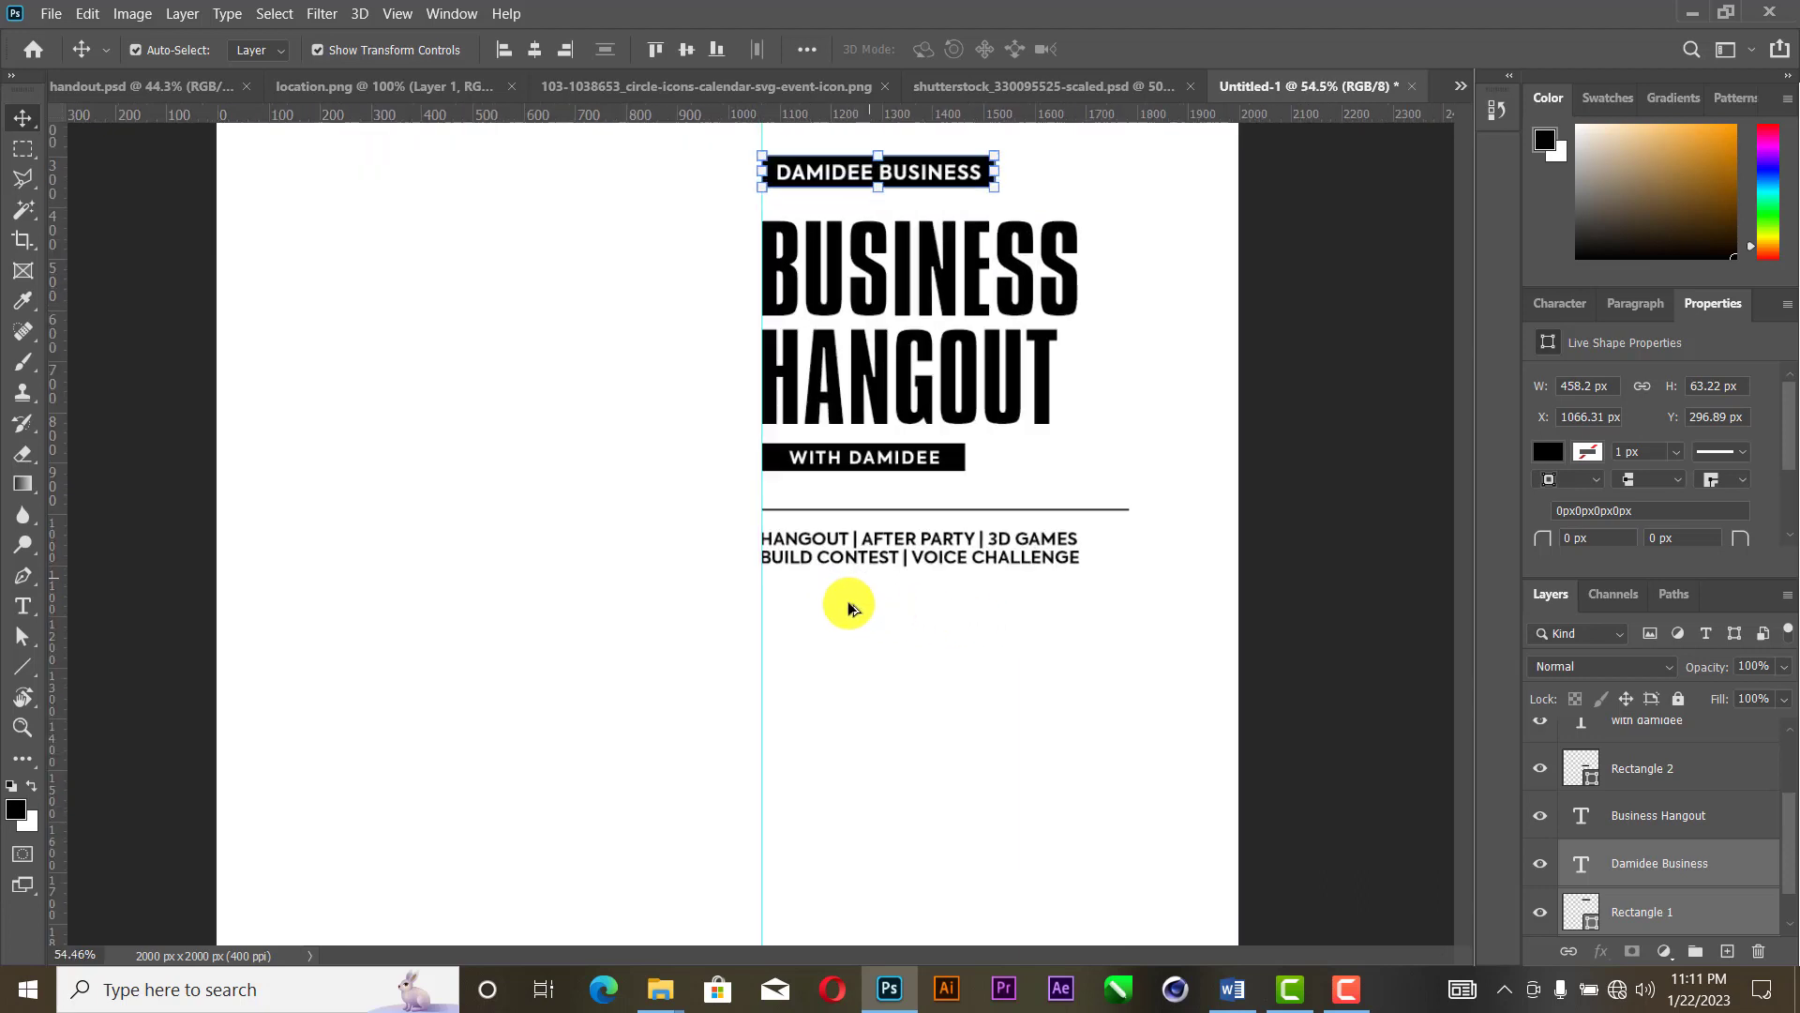
pyautogui.click(971, 493)
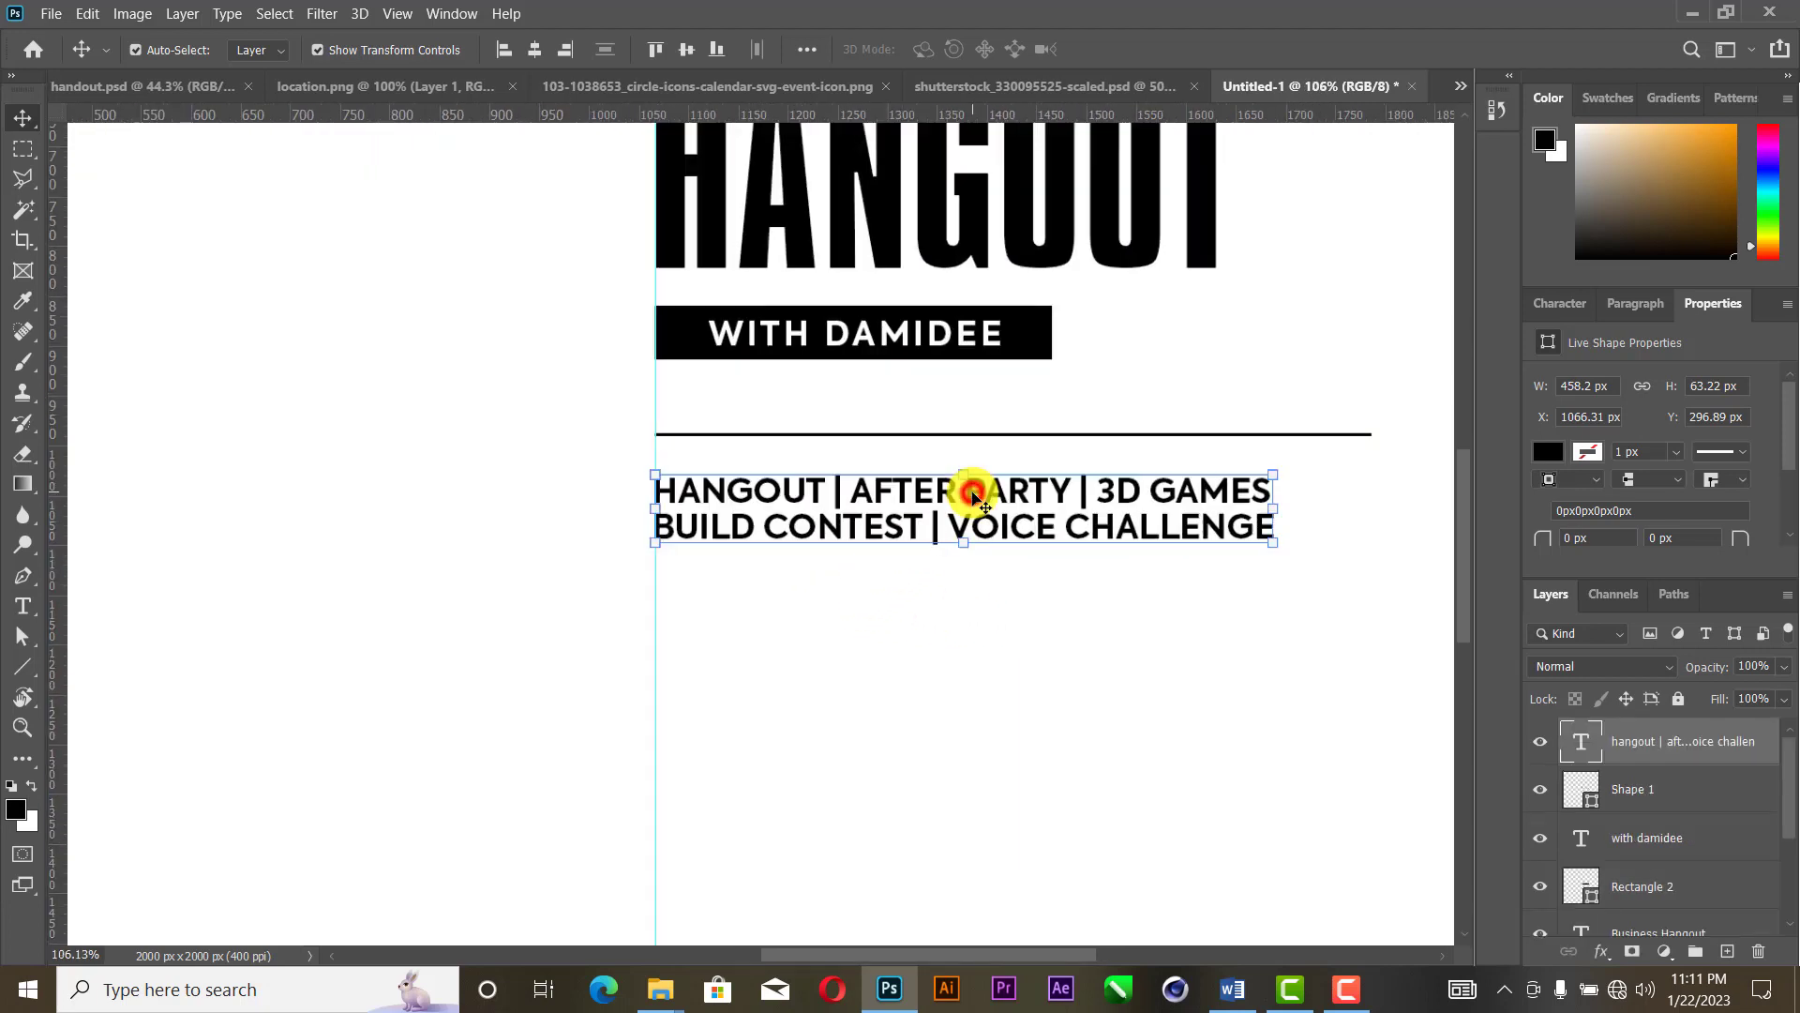
pyautogui.click(1613, 506)
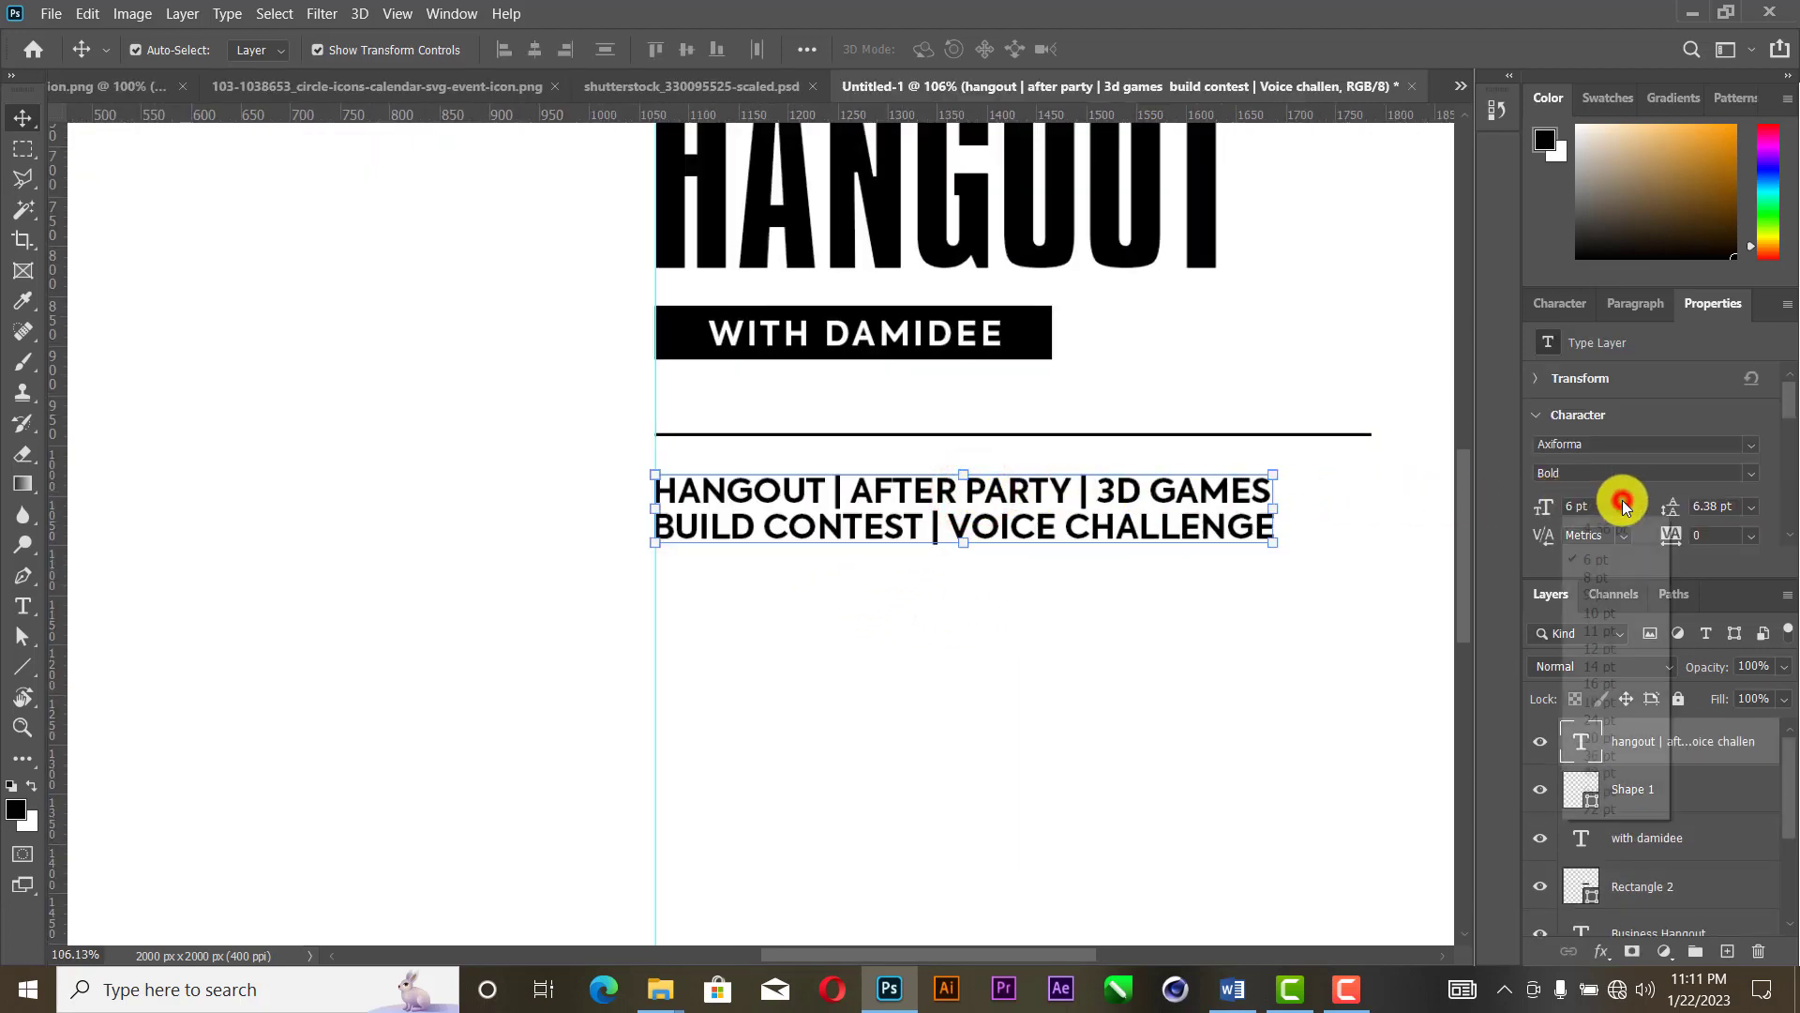
pyautogui.click(1587, 505)
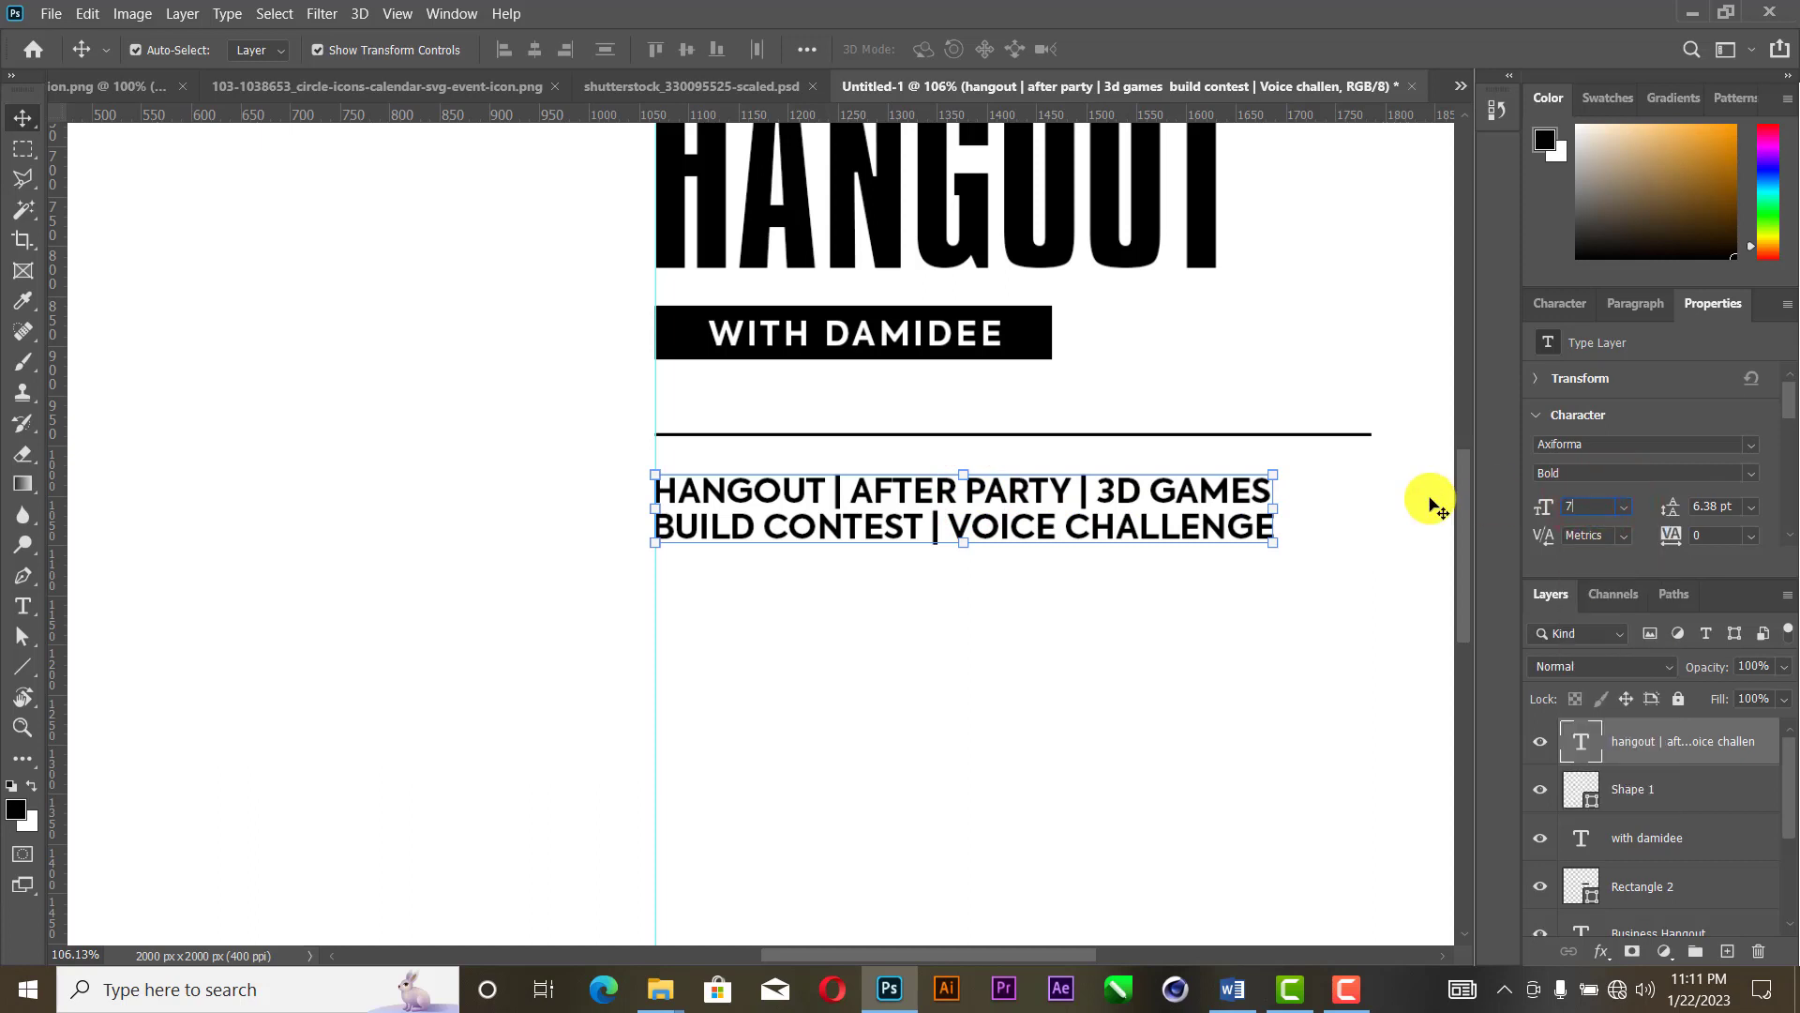
pyautogui.write('7')
pyautogui.press('Return')
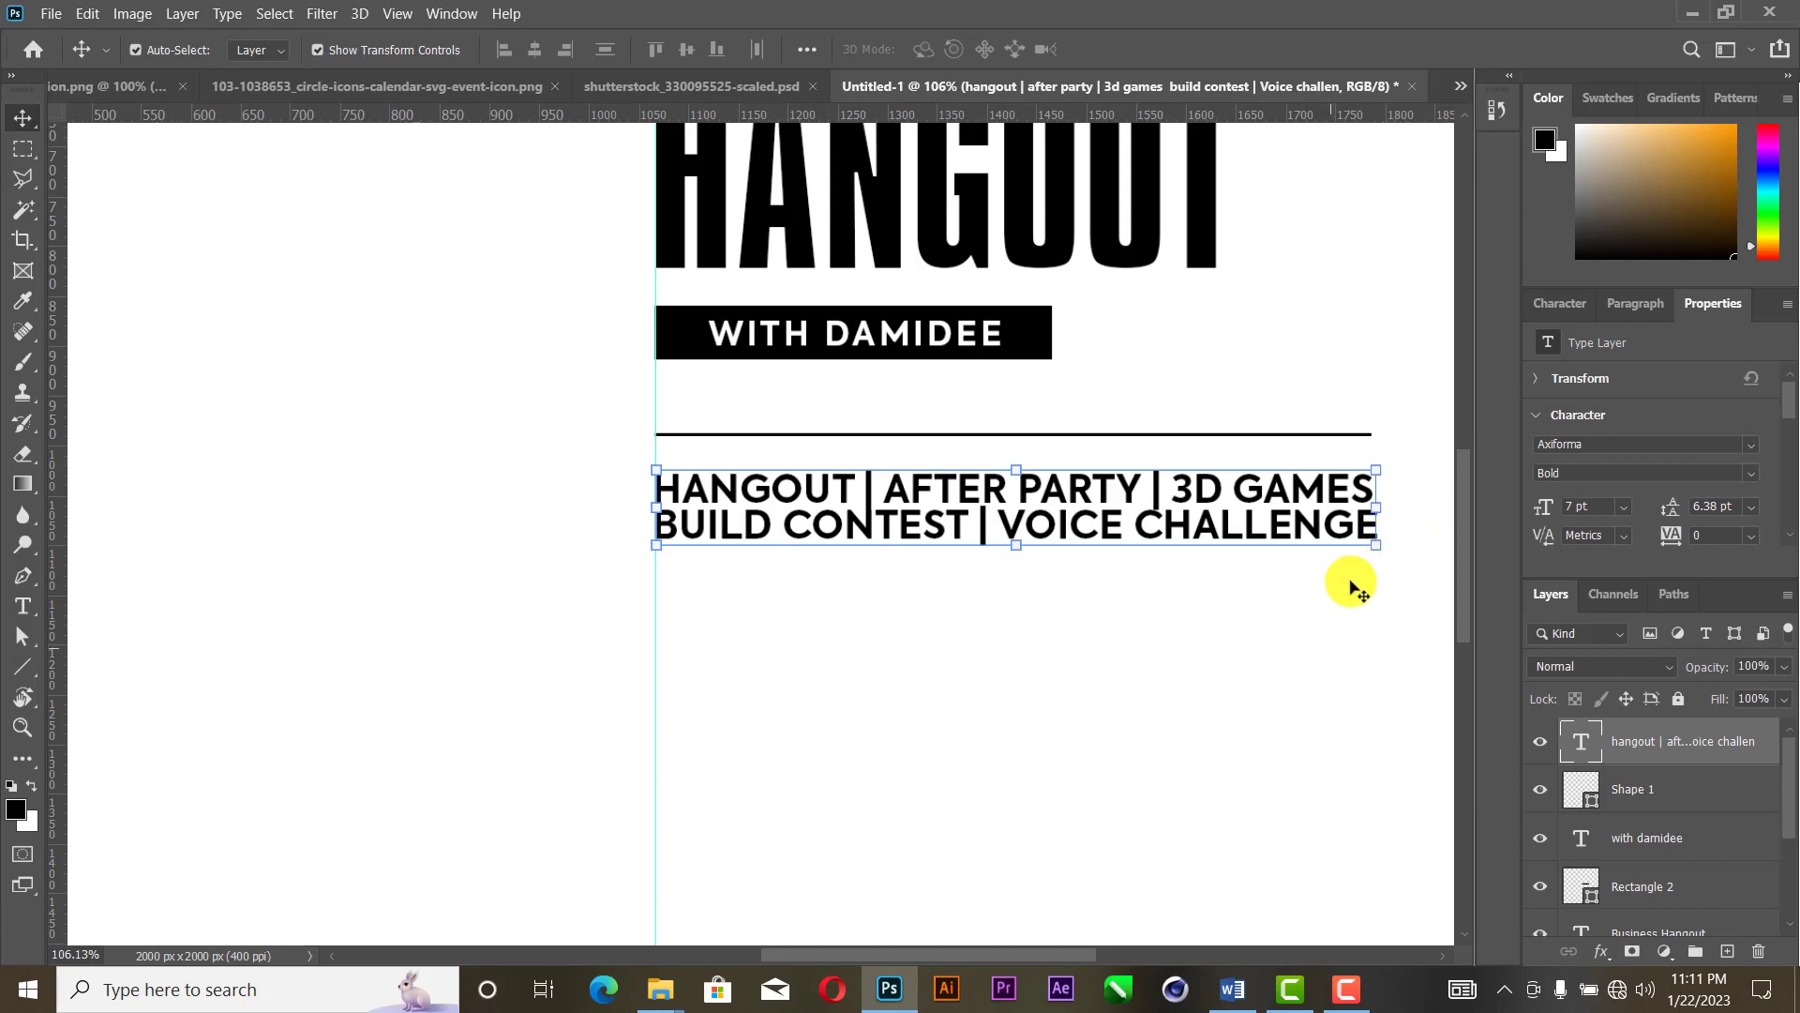
# Step: Set the leading of the two-line activities text to 8 pt
pyautogui.click(1279, 652)
pyautogui.click(1280, 537)
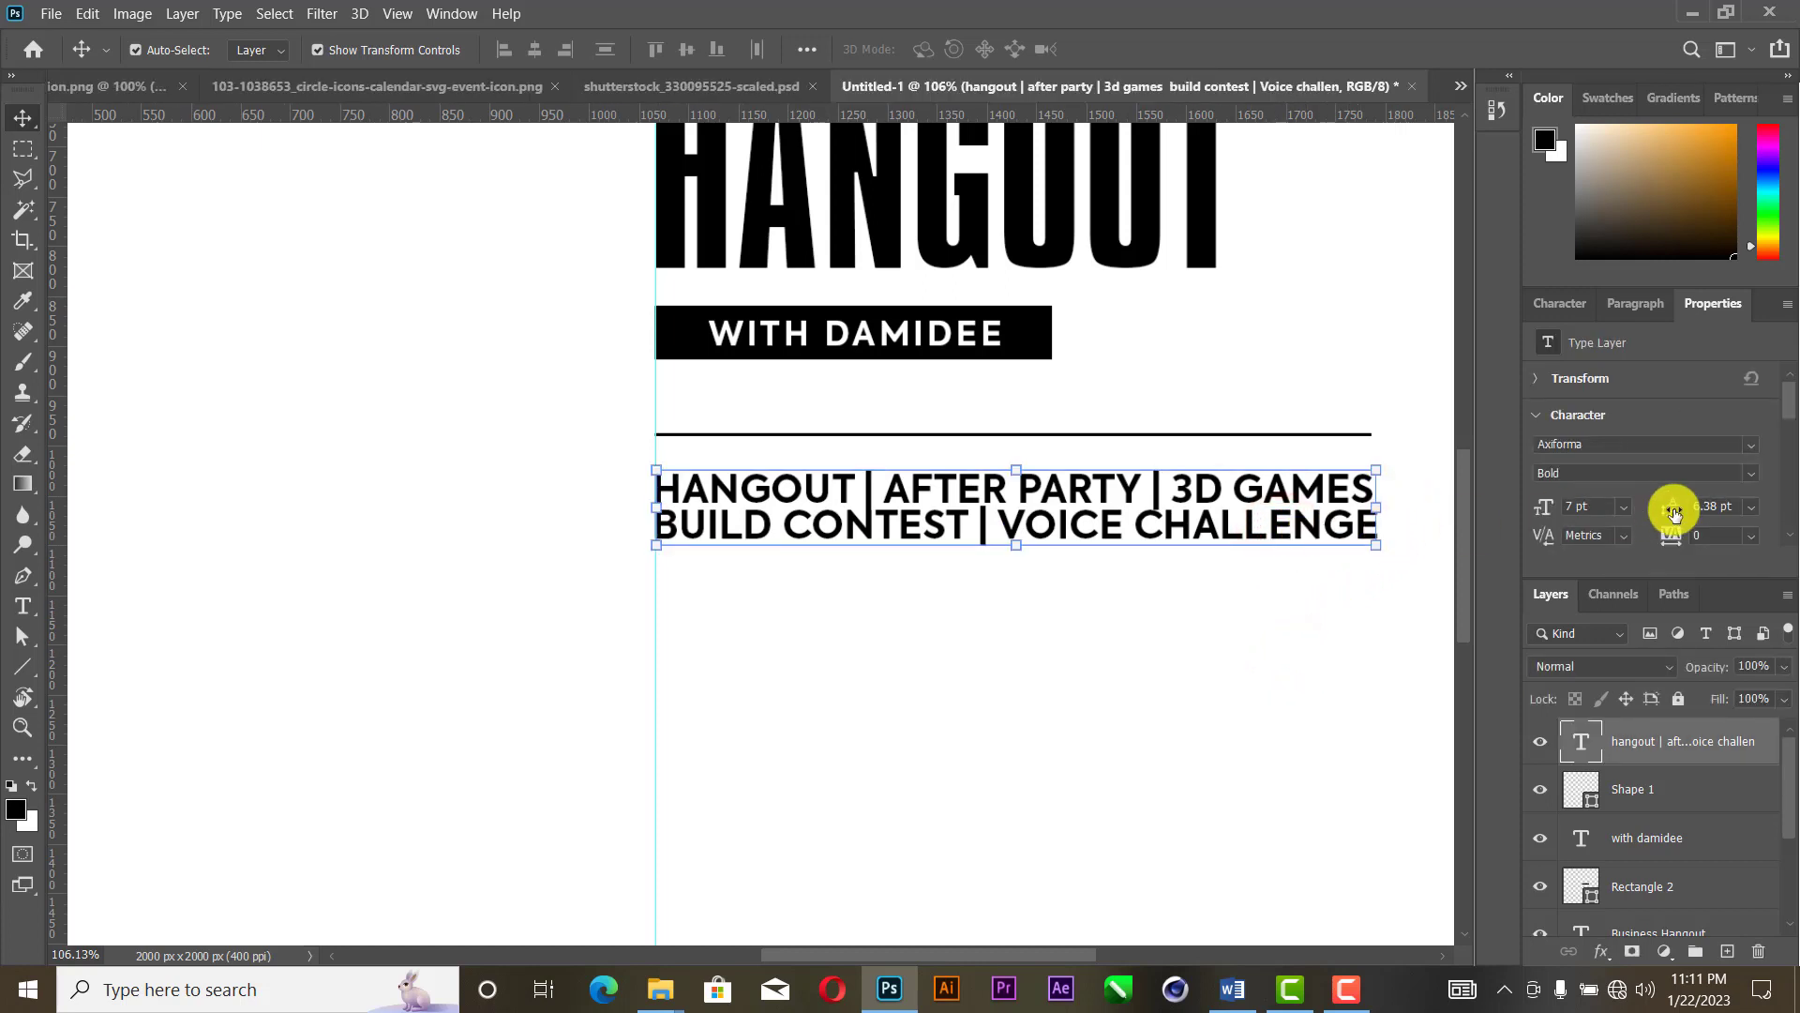
pyautogui.click(1674, 509)
pyautogui.moveTo(1673, 509); pyautogui.dragTo(1725, 509)
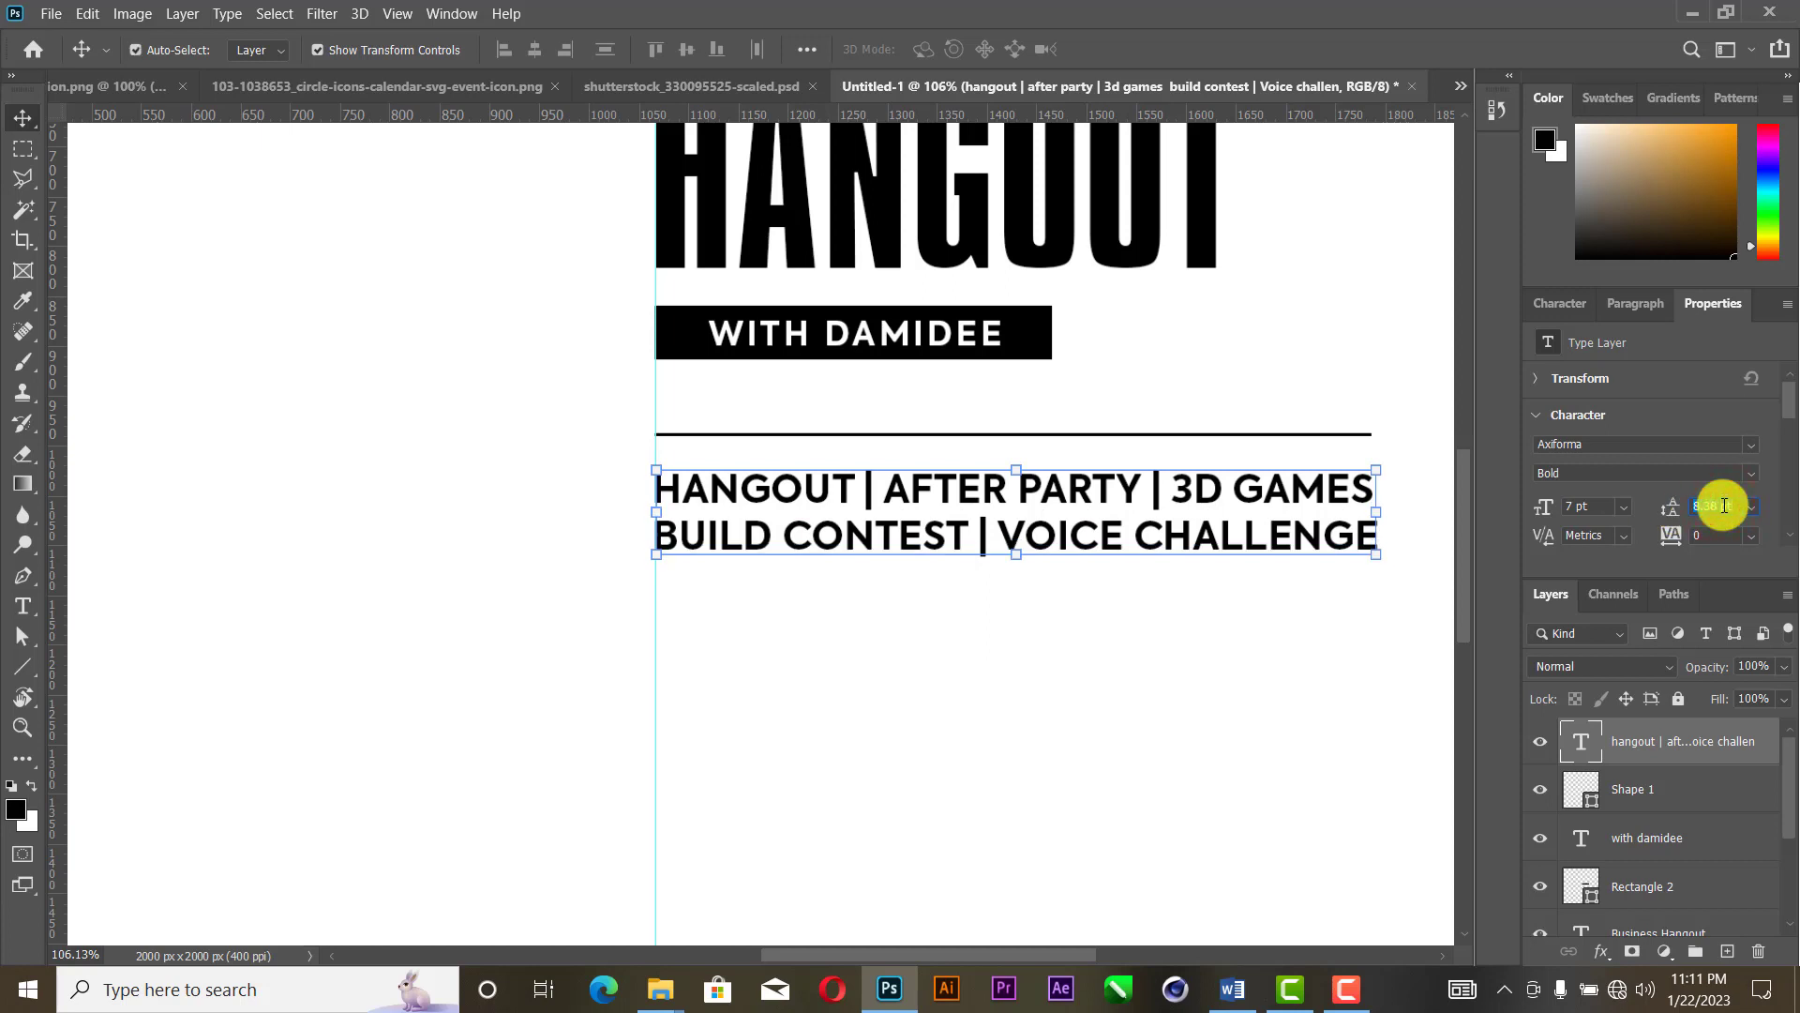
pyautogui.press('Return')
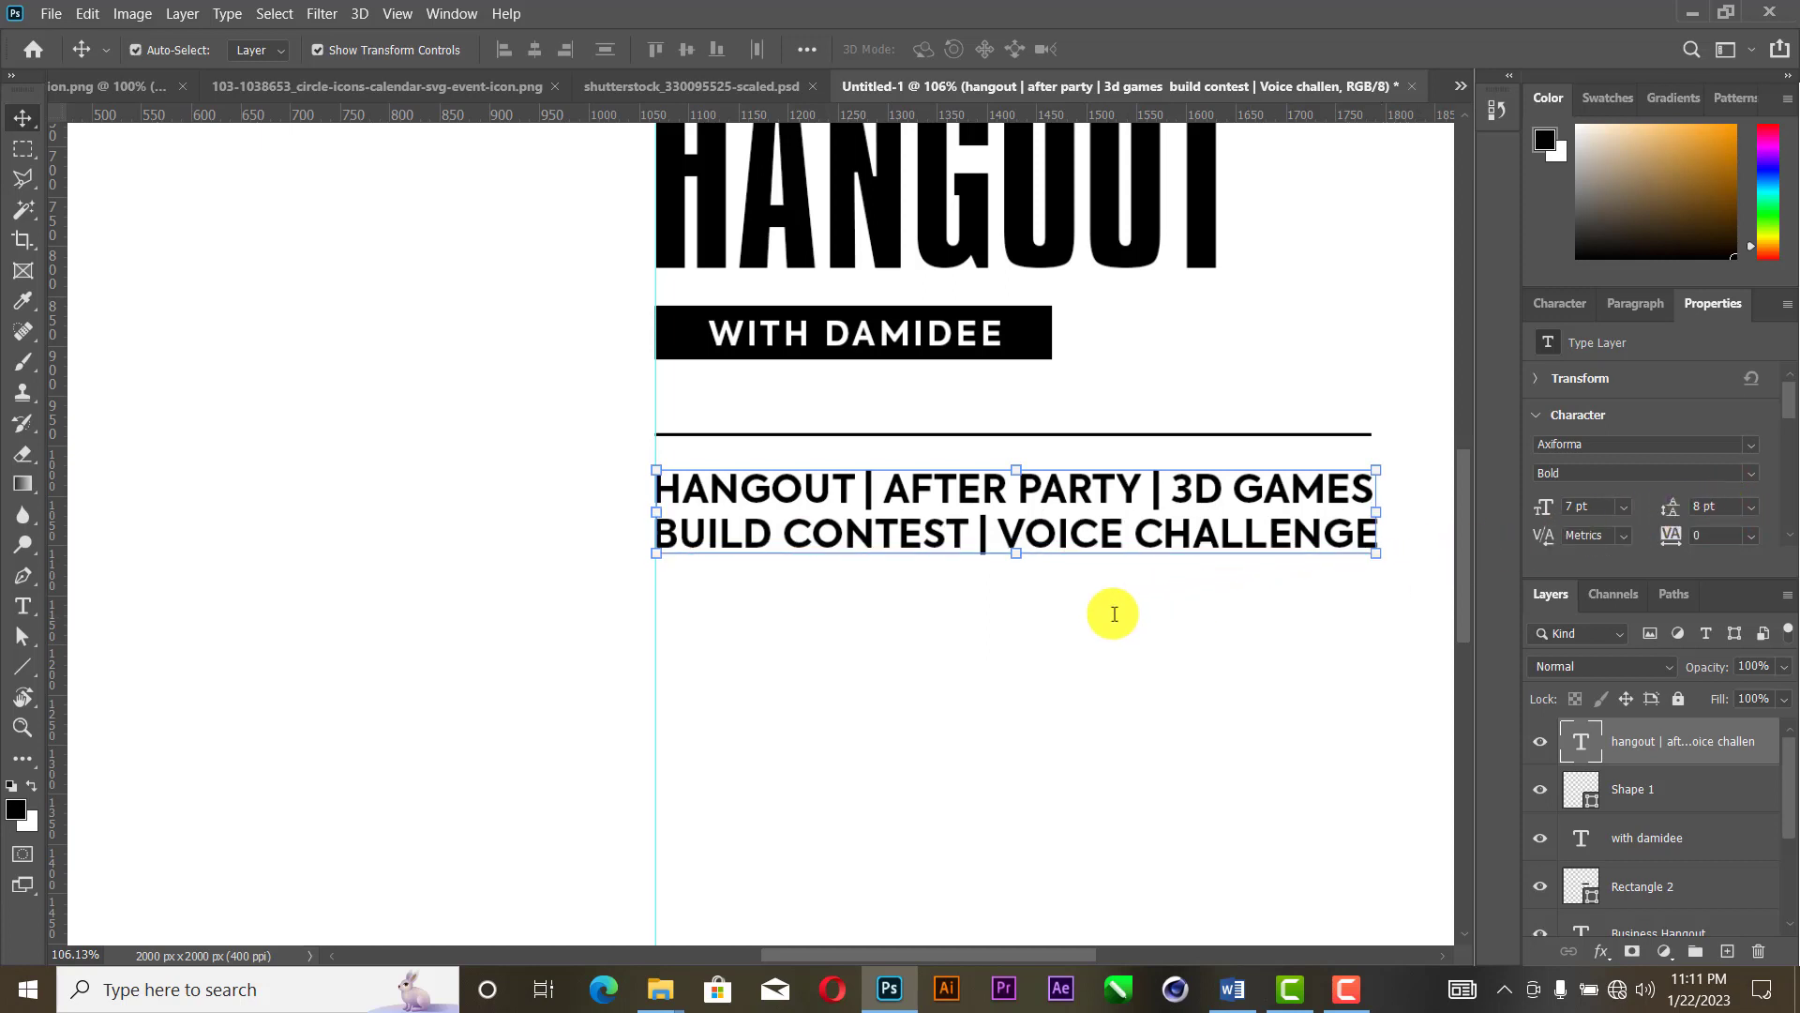
pyautogui.click(1038, 627)
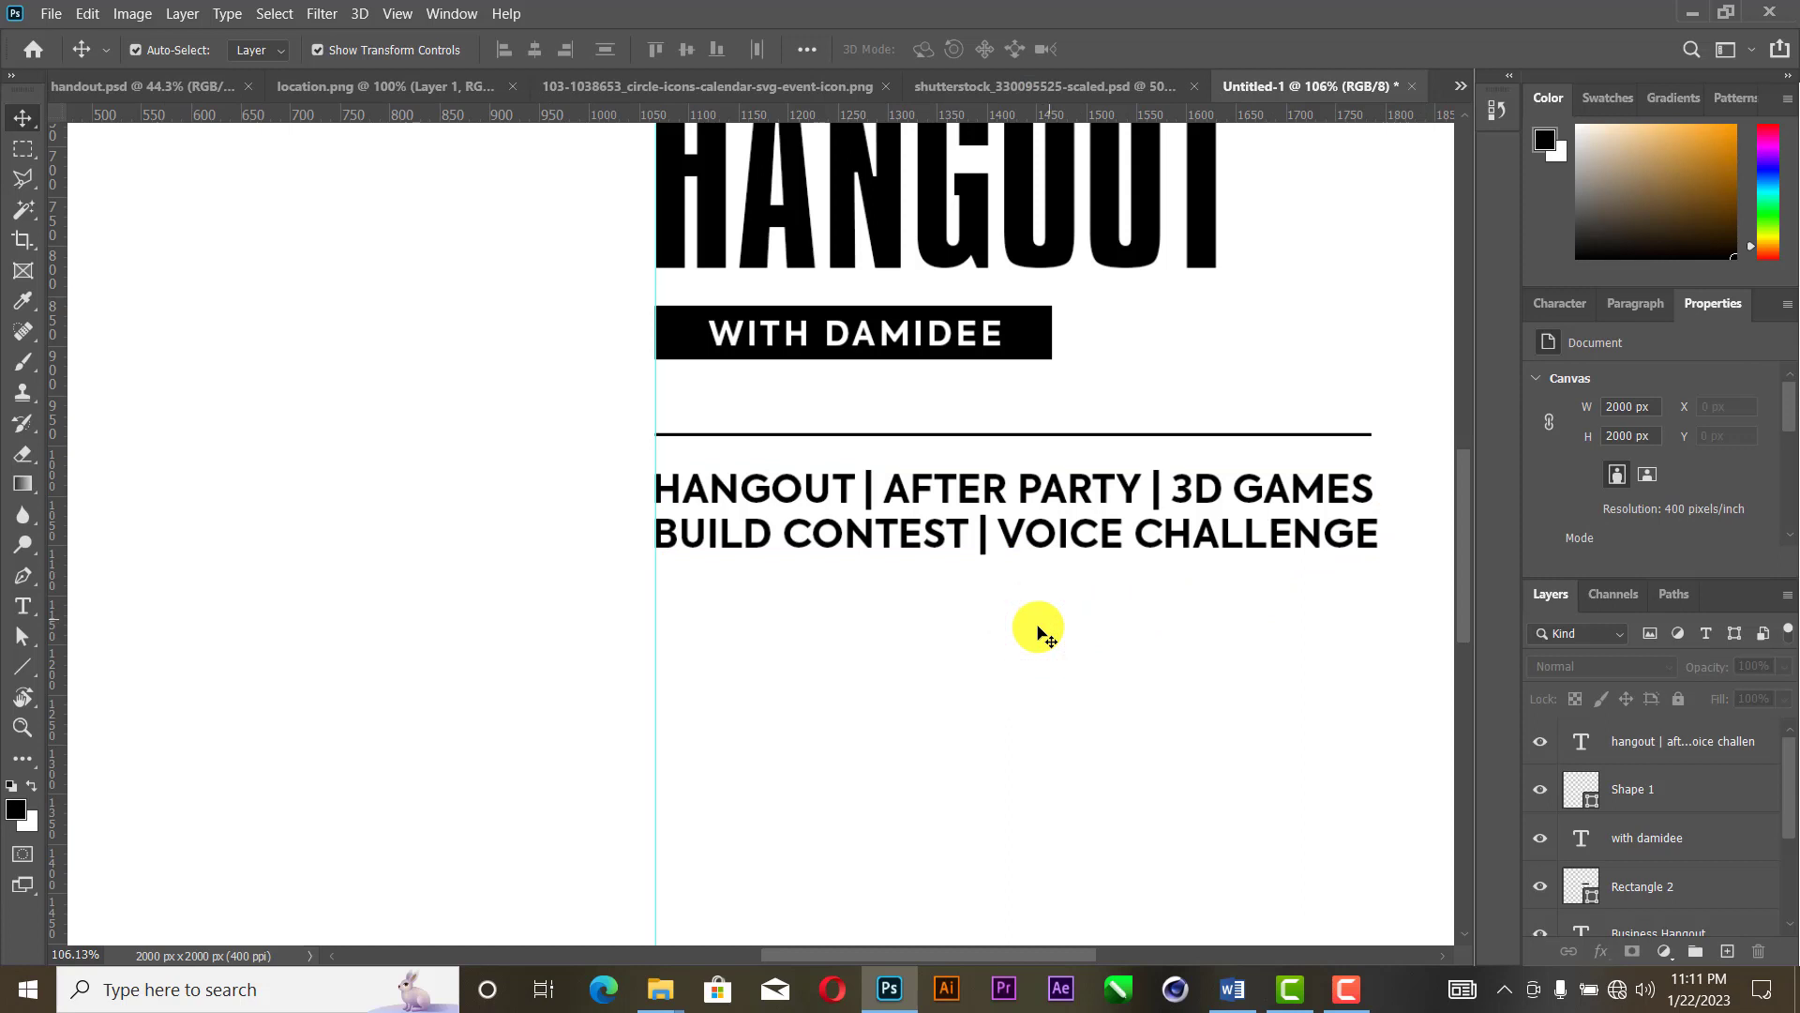
# Step: Duplicate the divider line and place the copy straight below the activities text
pyautogui.scroll(-2, 1038, 627)
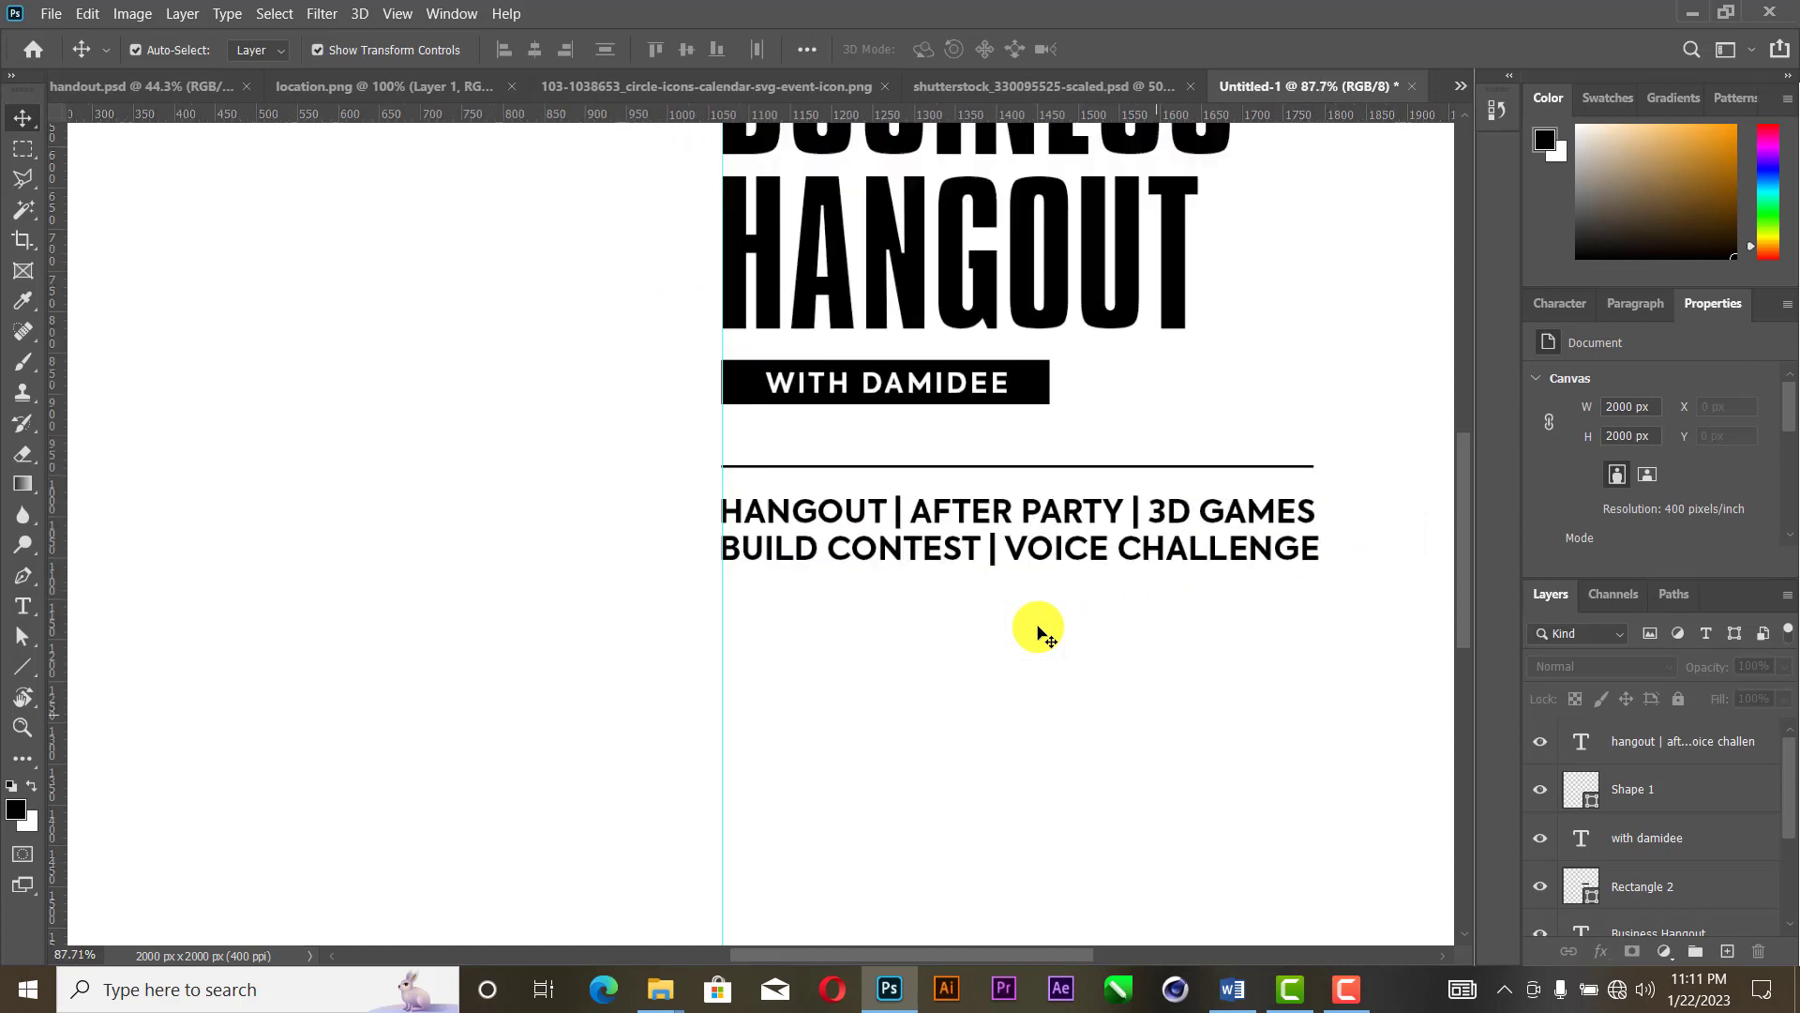
pyautogui.scroll(-2, 1037, 631)
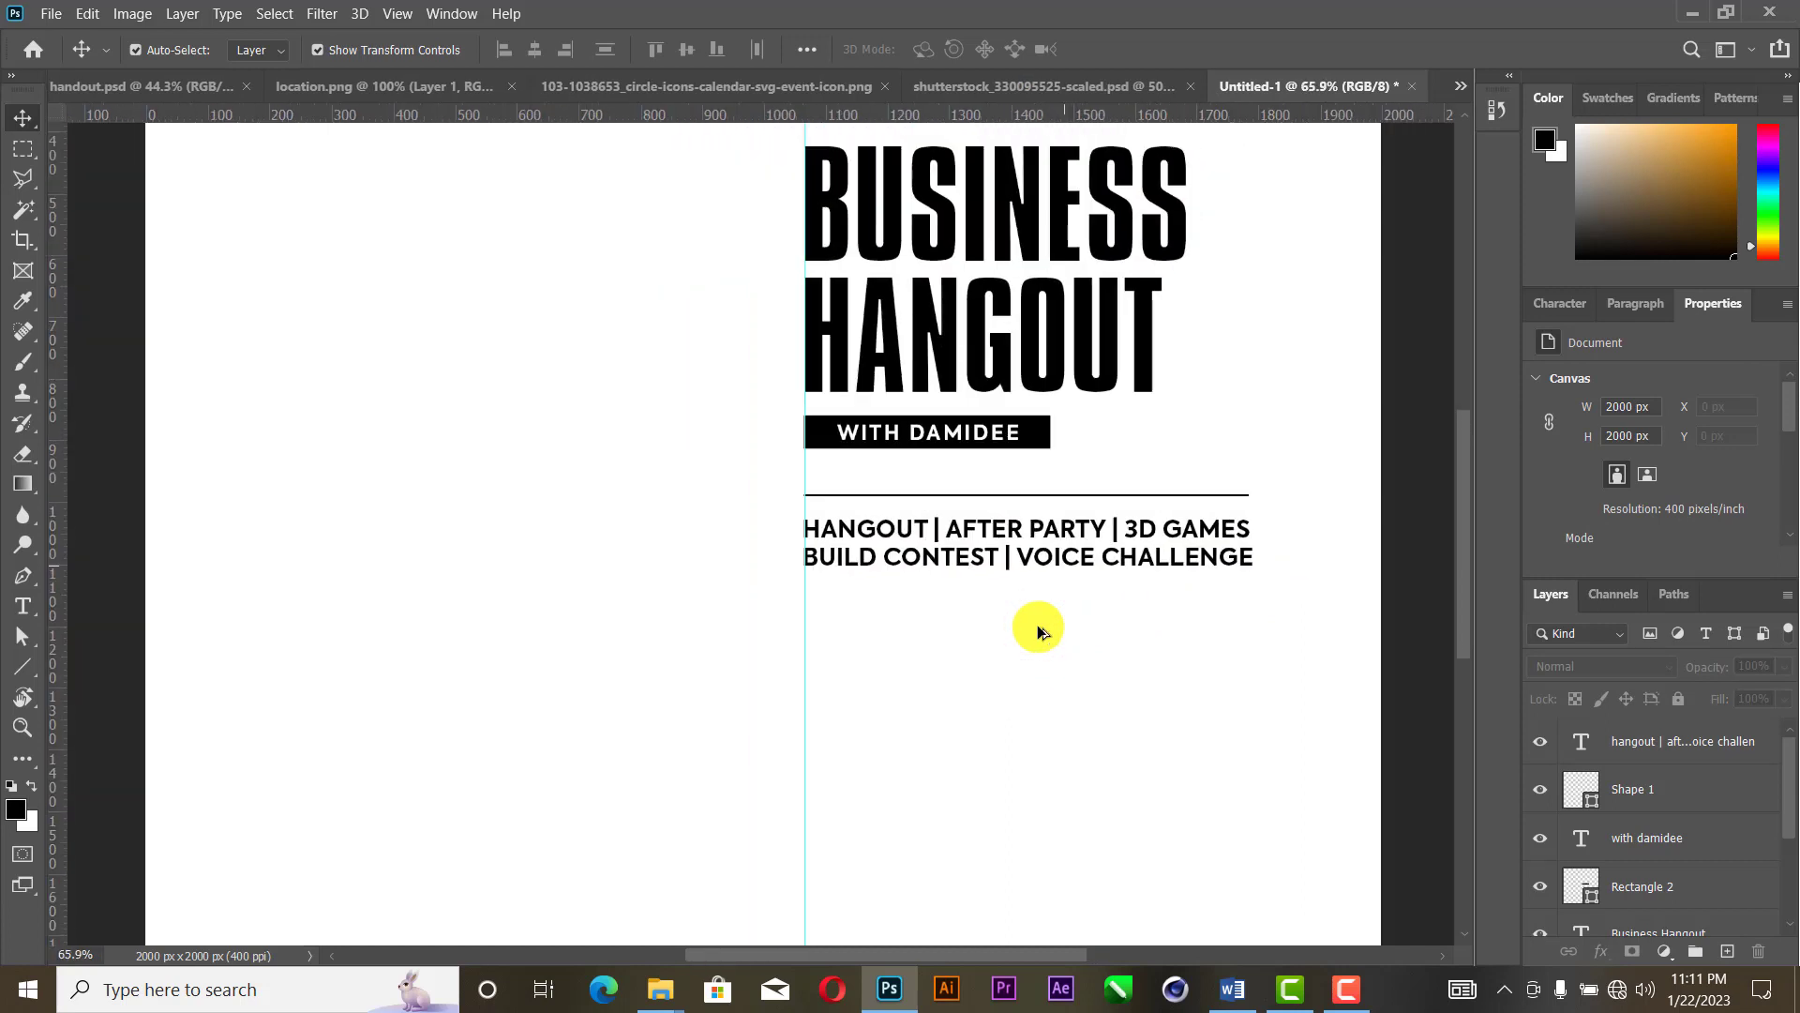
pyautogui.click(1015, 543)
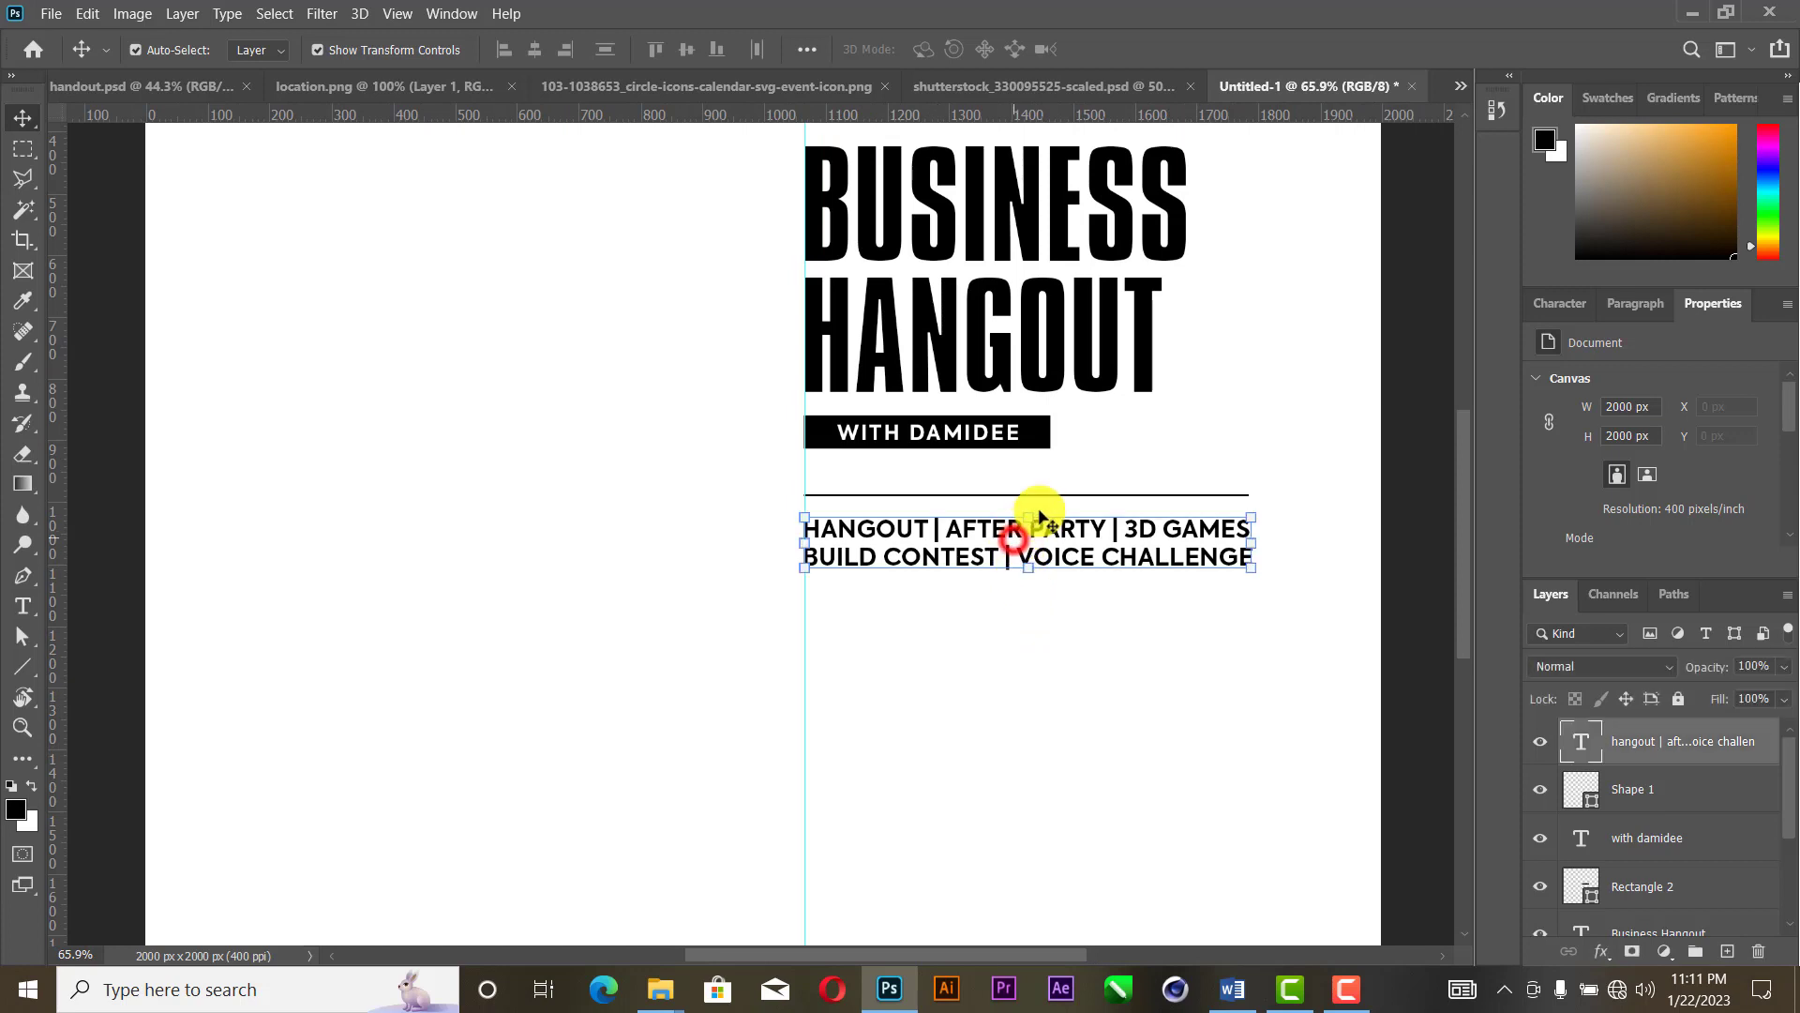
pyautogui.click(1180, 441)
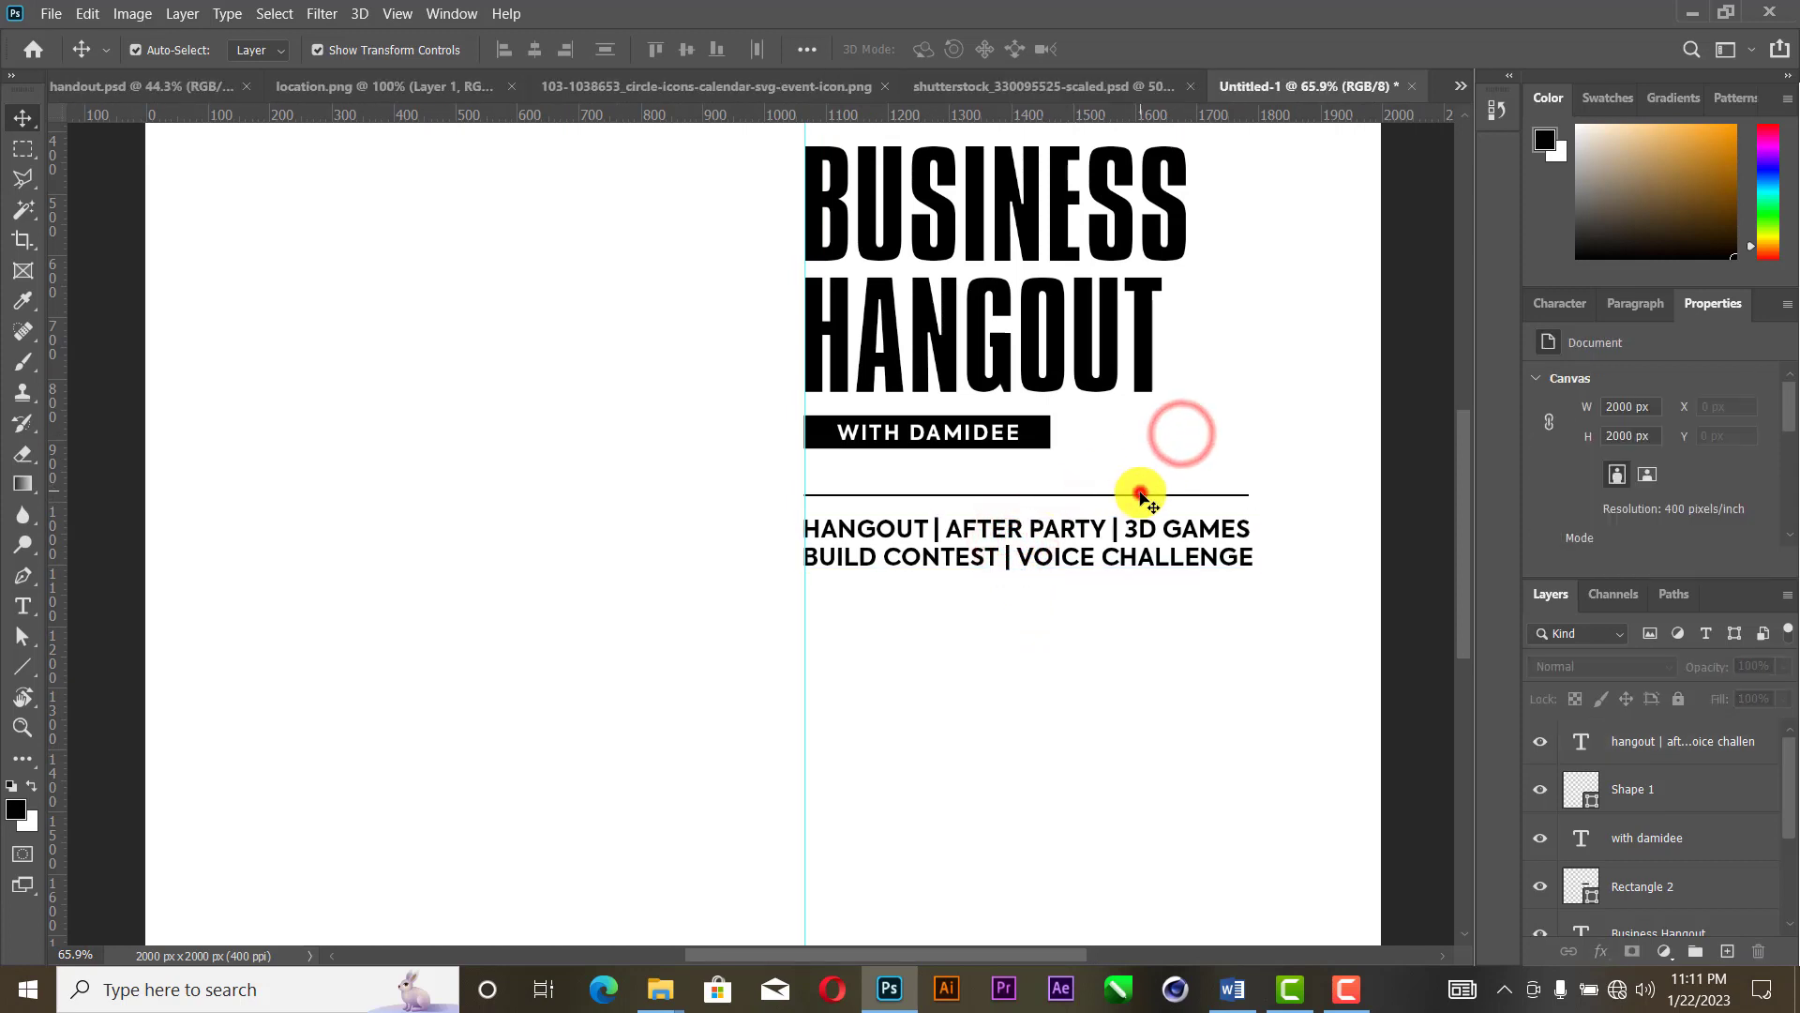
pyautogui.click(1139, 494)
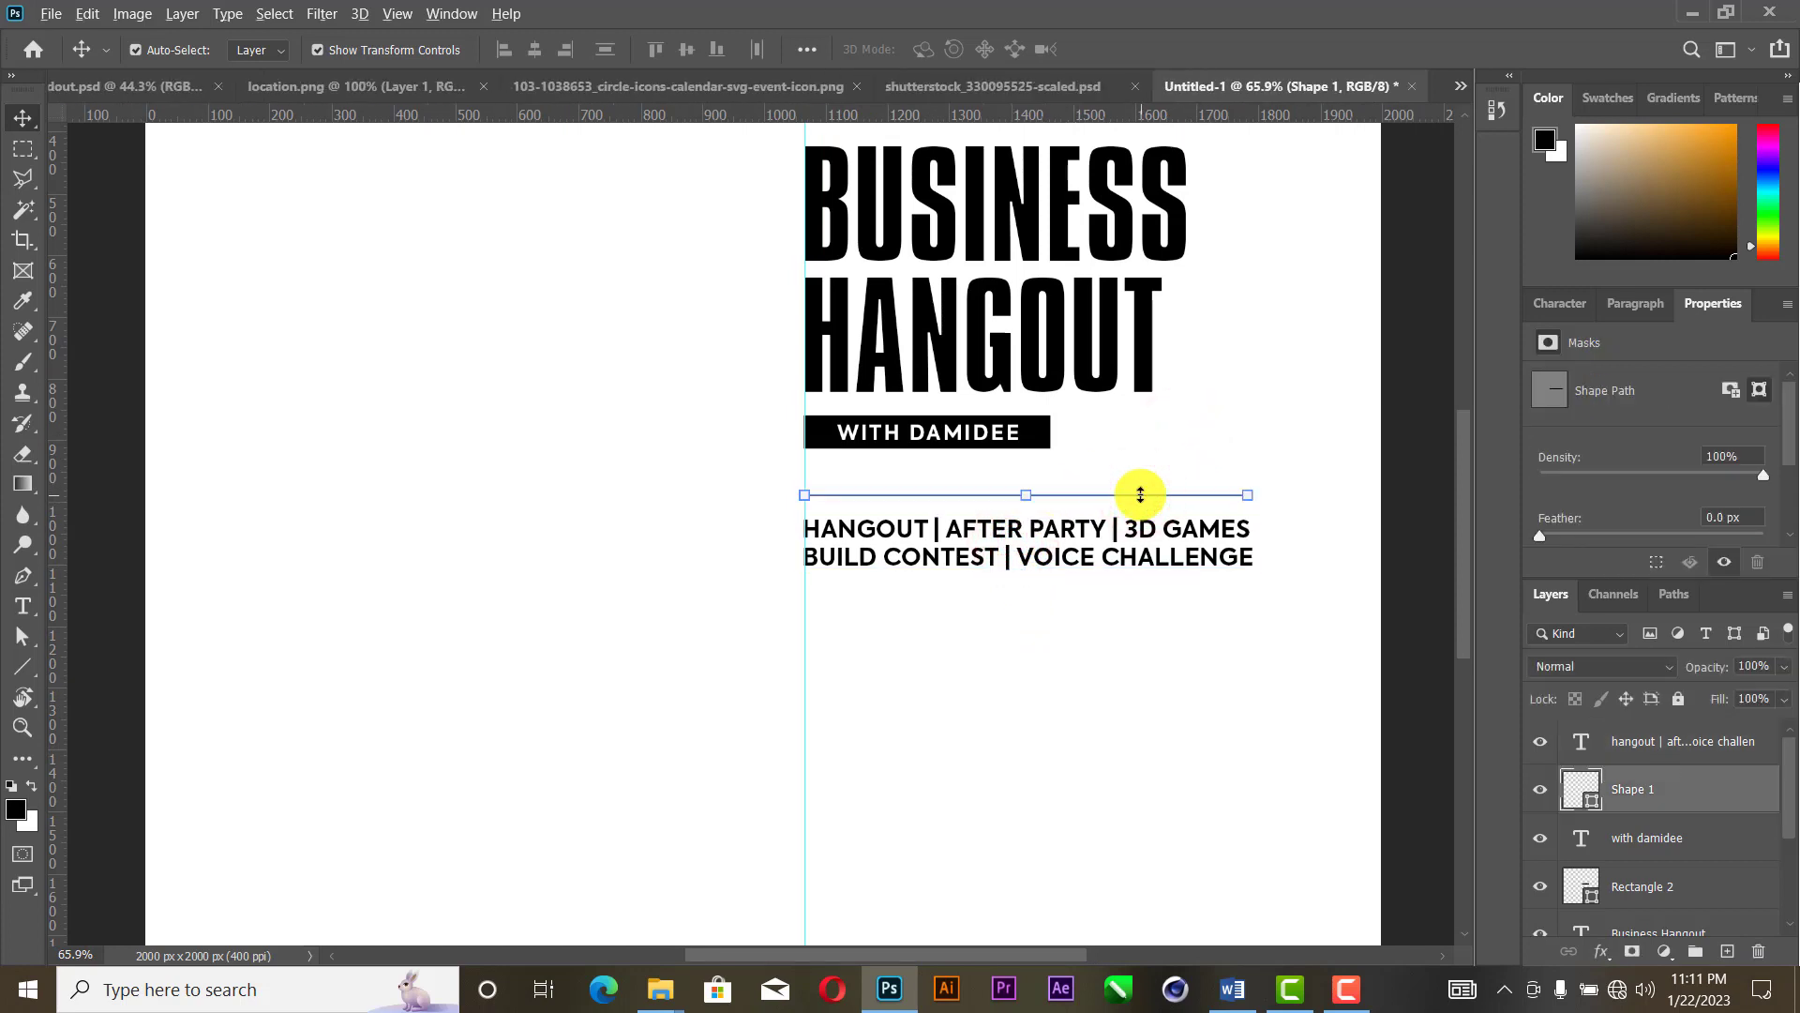
pyautogui.moveTo(1141, 498); pyautogui.dragTo(1137, 596)
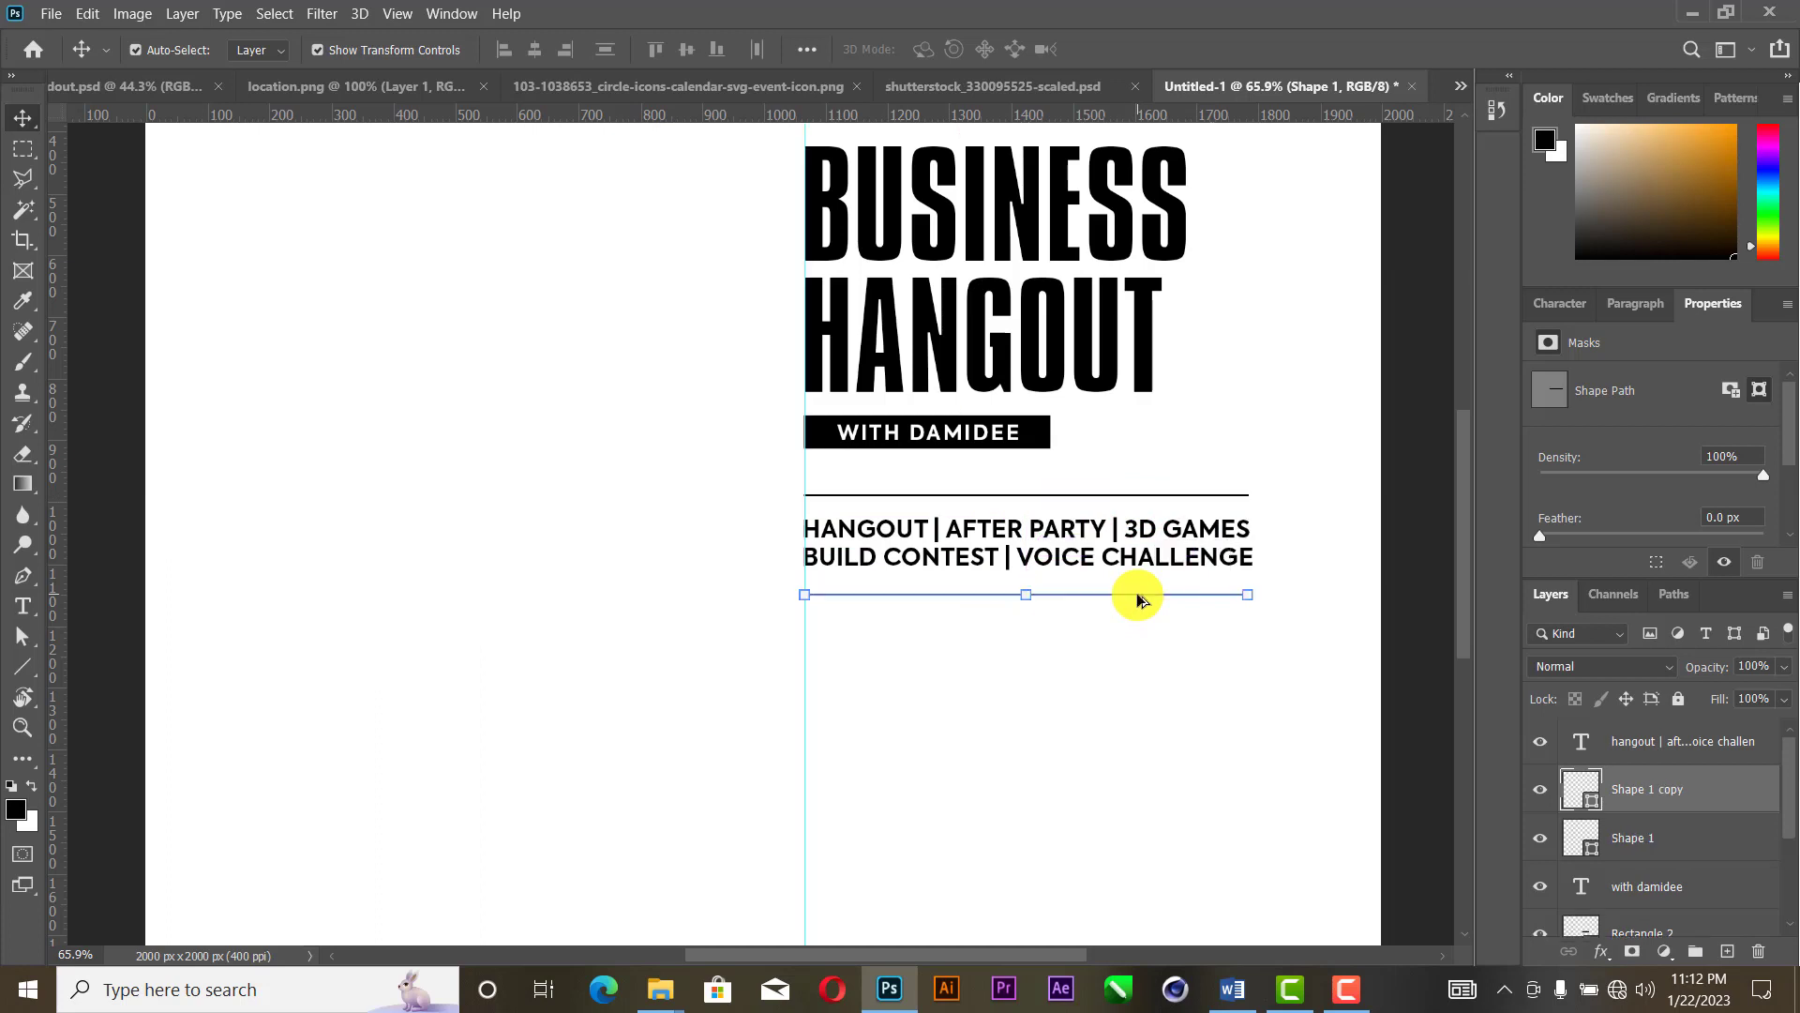
pyautogui.click(1184, 658)
# Step: Distribute the activities text and the two divider lines around it vertically
pyautogui.moveTo(1228, 690); pyautogui.dragTo(1153, 478)
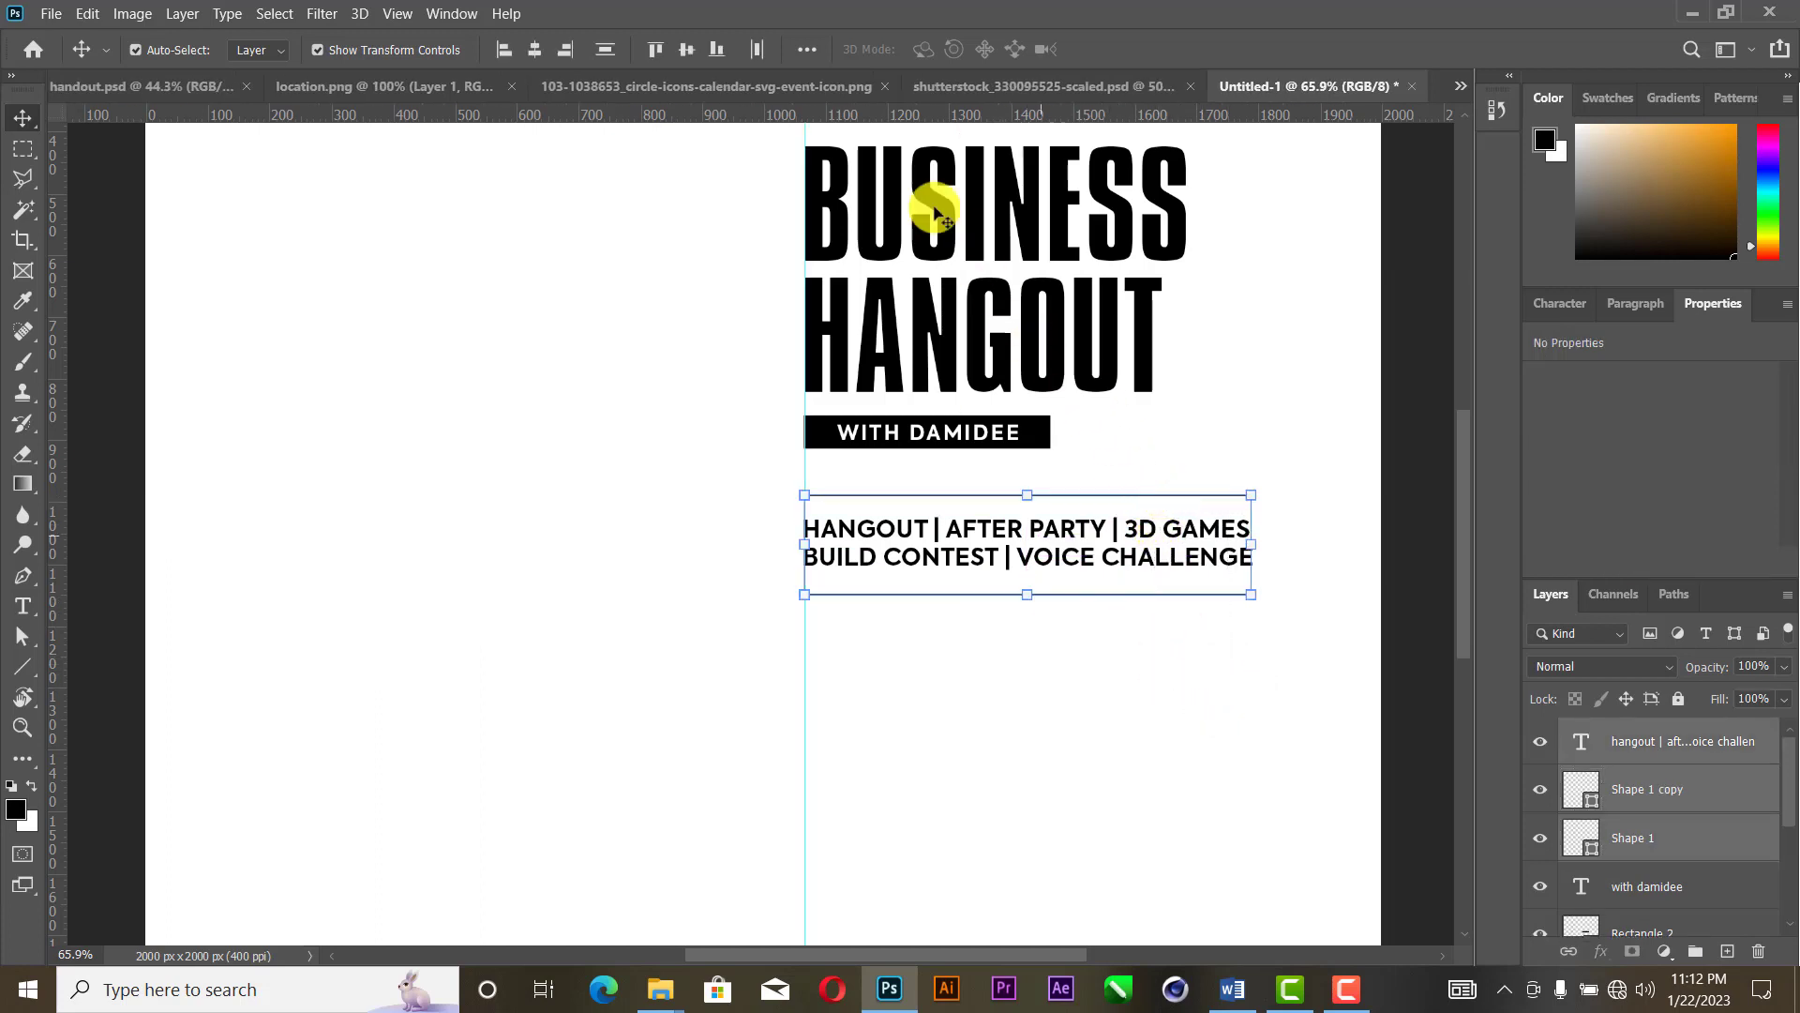
pyautogui.click(605, 47)
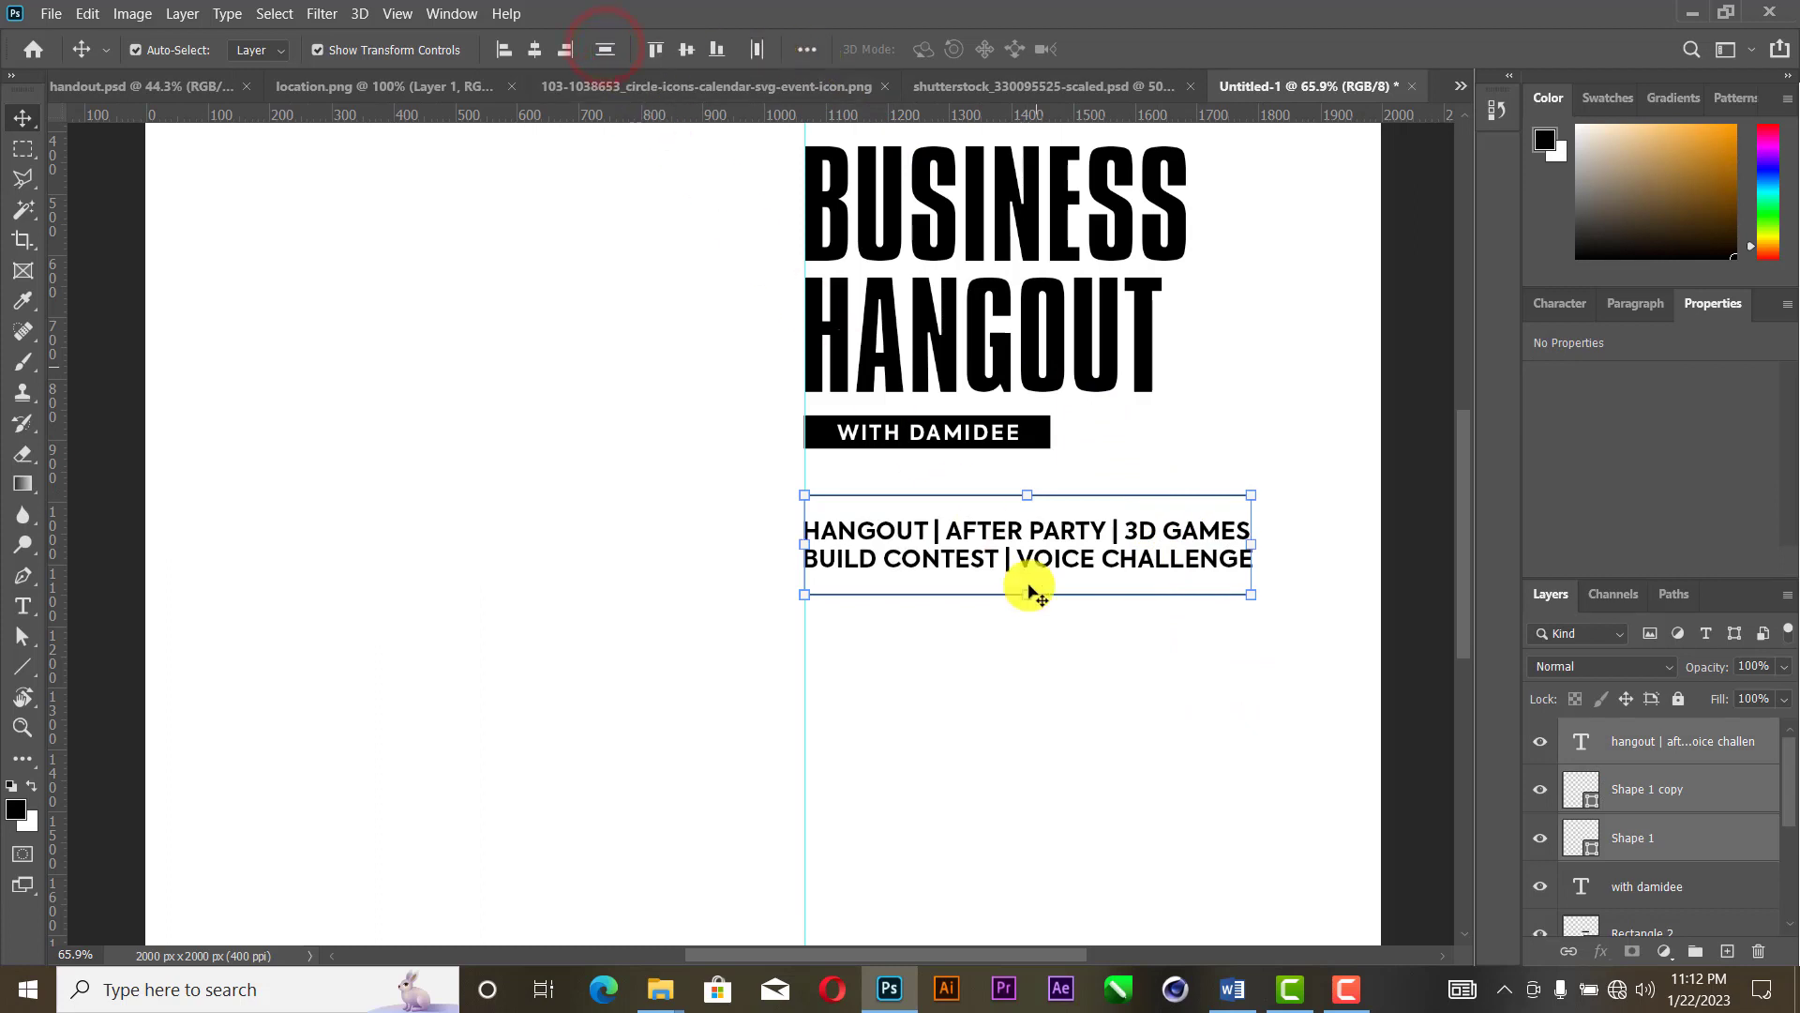
pyautogui.click(1089, 666)
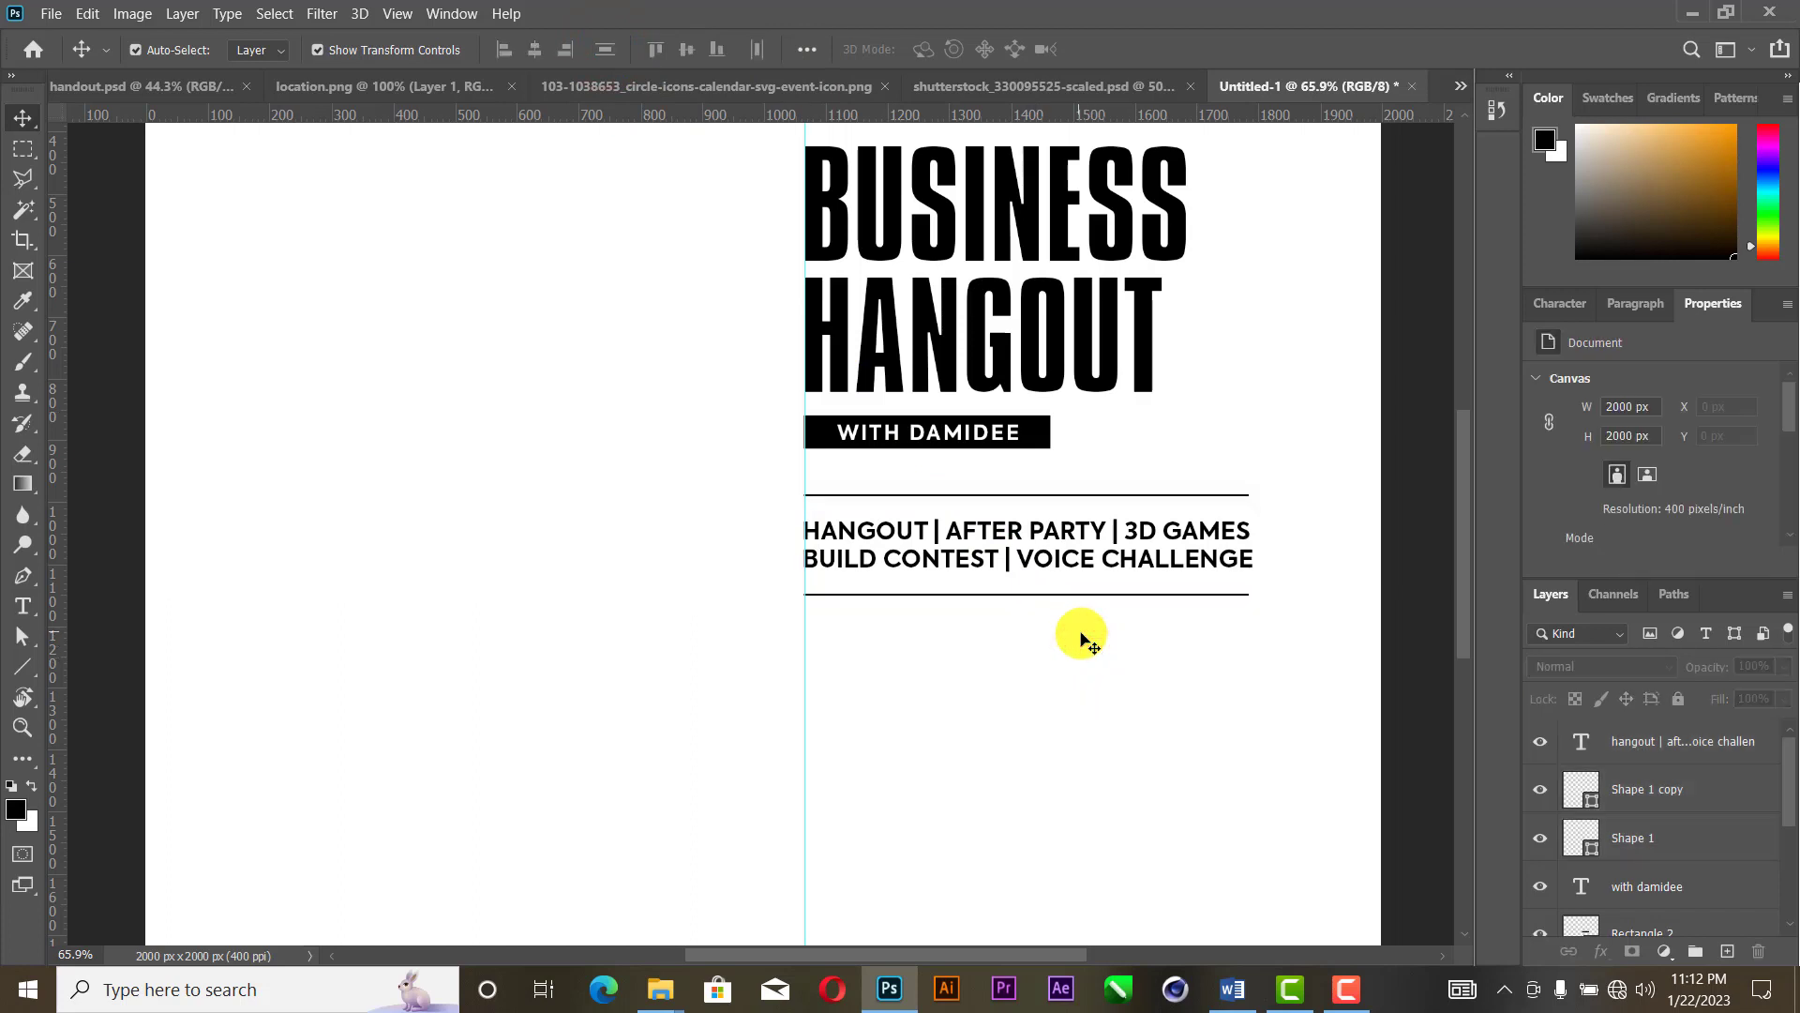
# Step: Try nudging the lower divider line closer to the activities text
pyautogui.moveTo(1103, 654); pyautogui.dragTo(1004, 589)
pyautogui.press('Up')
pyautogui.press('Up')
pyautogui.press('Up')
pyautogui.press('Up')
pyautogui.press('Up')
pyautogui.press('Up')
pyautogui.press('Up')
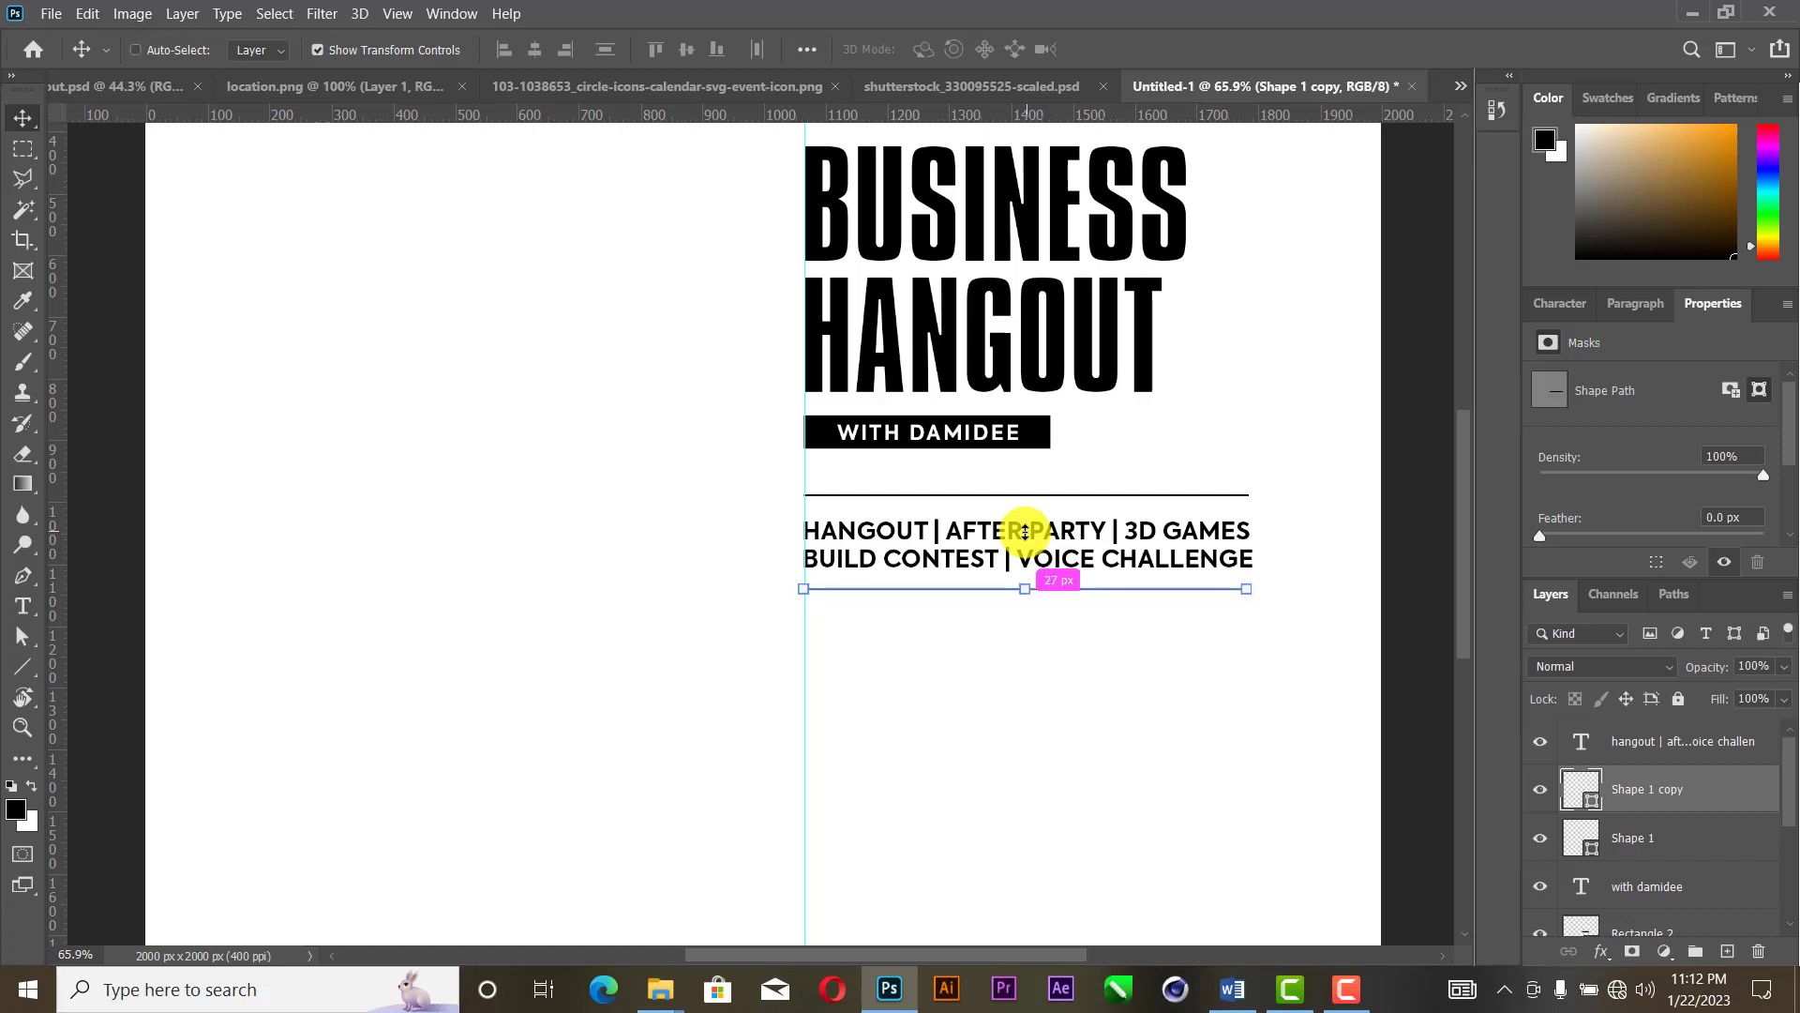
pyautogui.press('Down')
pyautogui.press('Down')
pyautogui.press('Down')
pyautogui.press('Down')
pyautogui.press('Down')
pyautogui.press('Down')
pyautogui.press('Down')
pyautogui.press('Down')
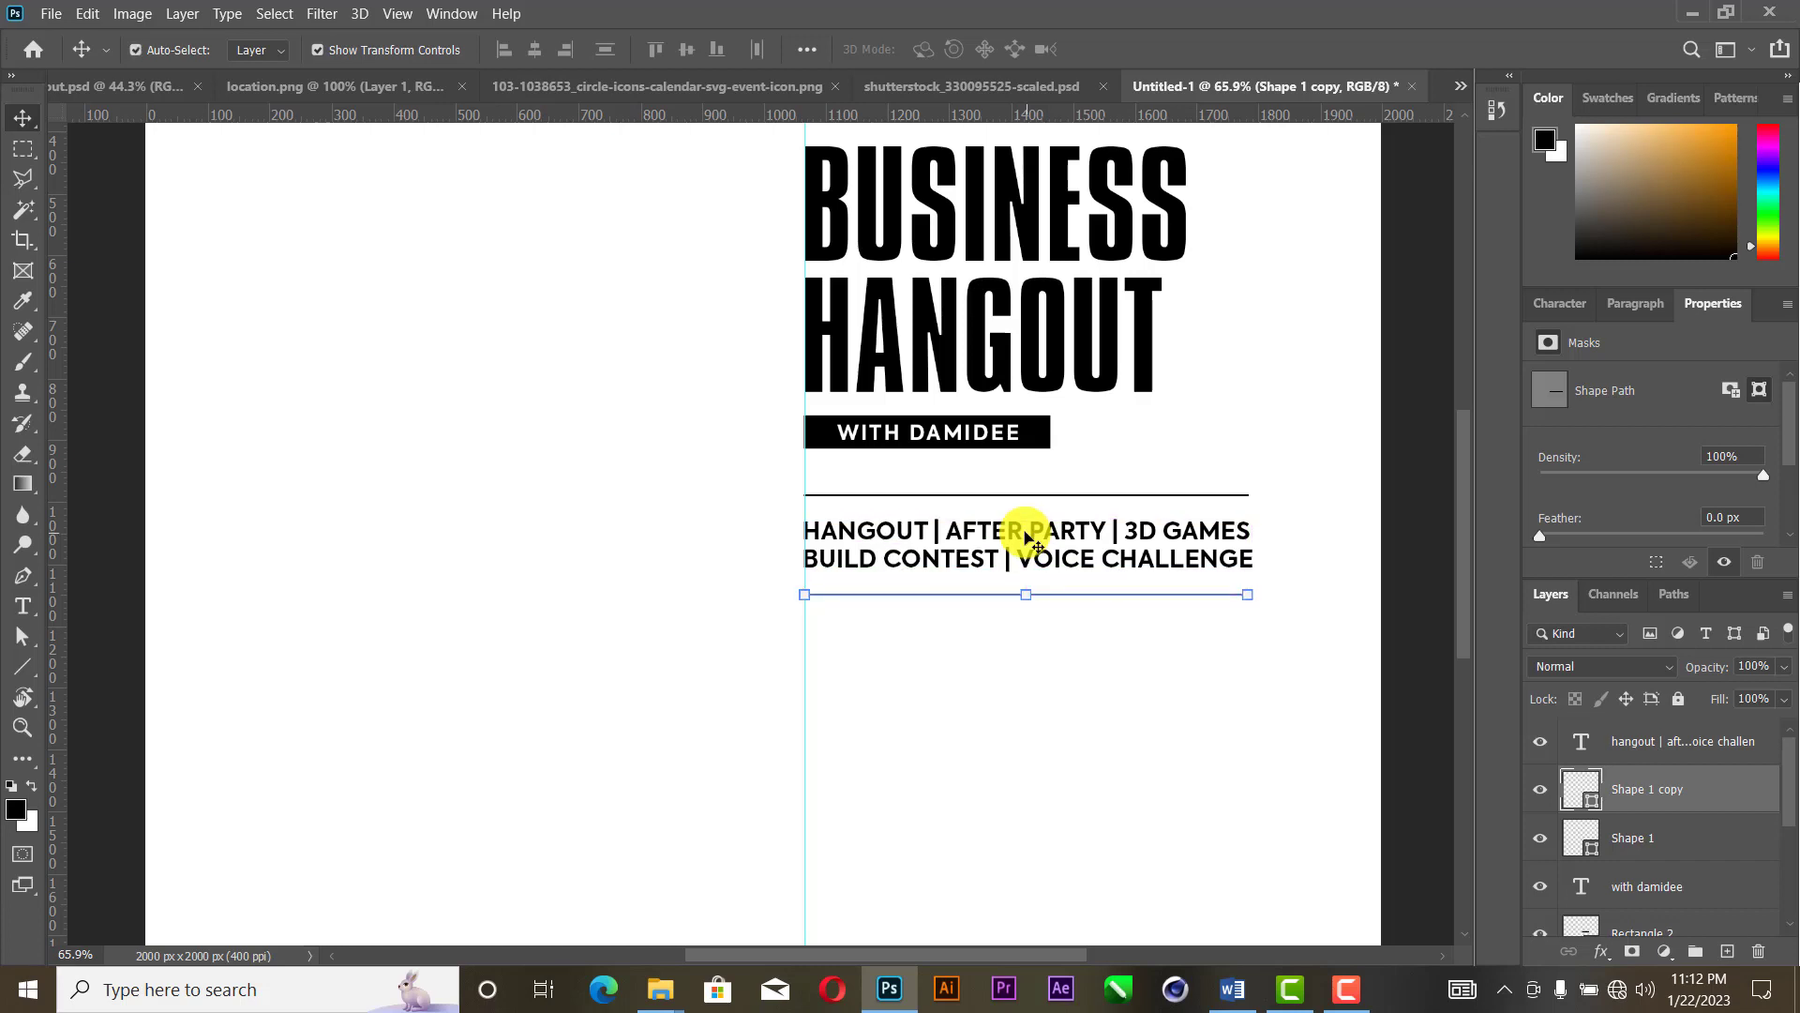
# Step: Nudge the lower divider line up slightly toward the activities text
pyautogui.moveTo(1075, 631); pyautogui.dragTo(1044, 588)
pyautogui.press('Up')
pyautogui.press('Up')
pyautogui.press('Up')
pyautogui.press('Up')
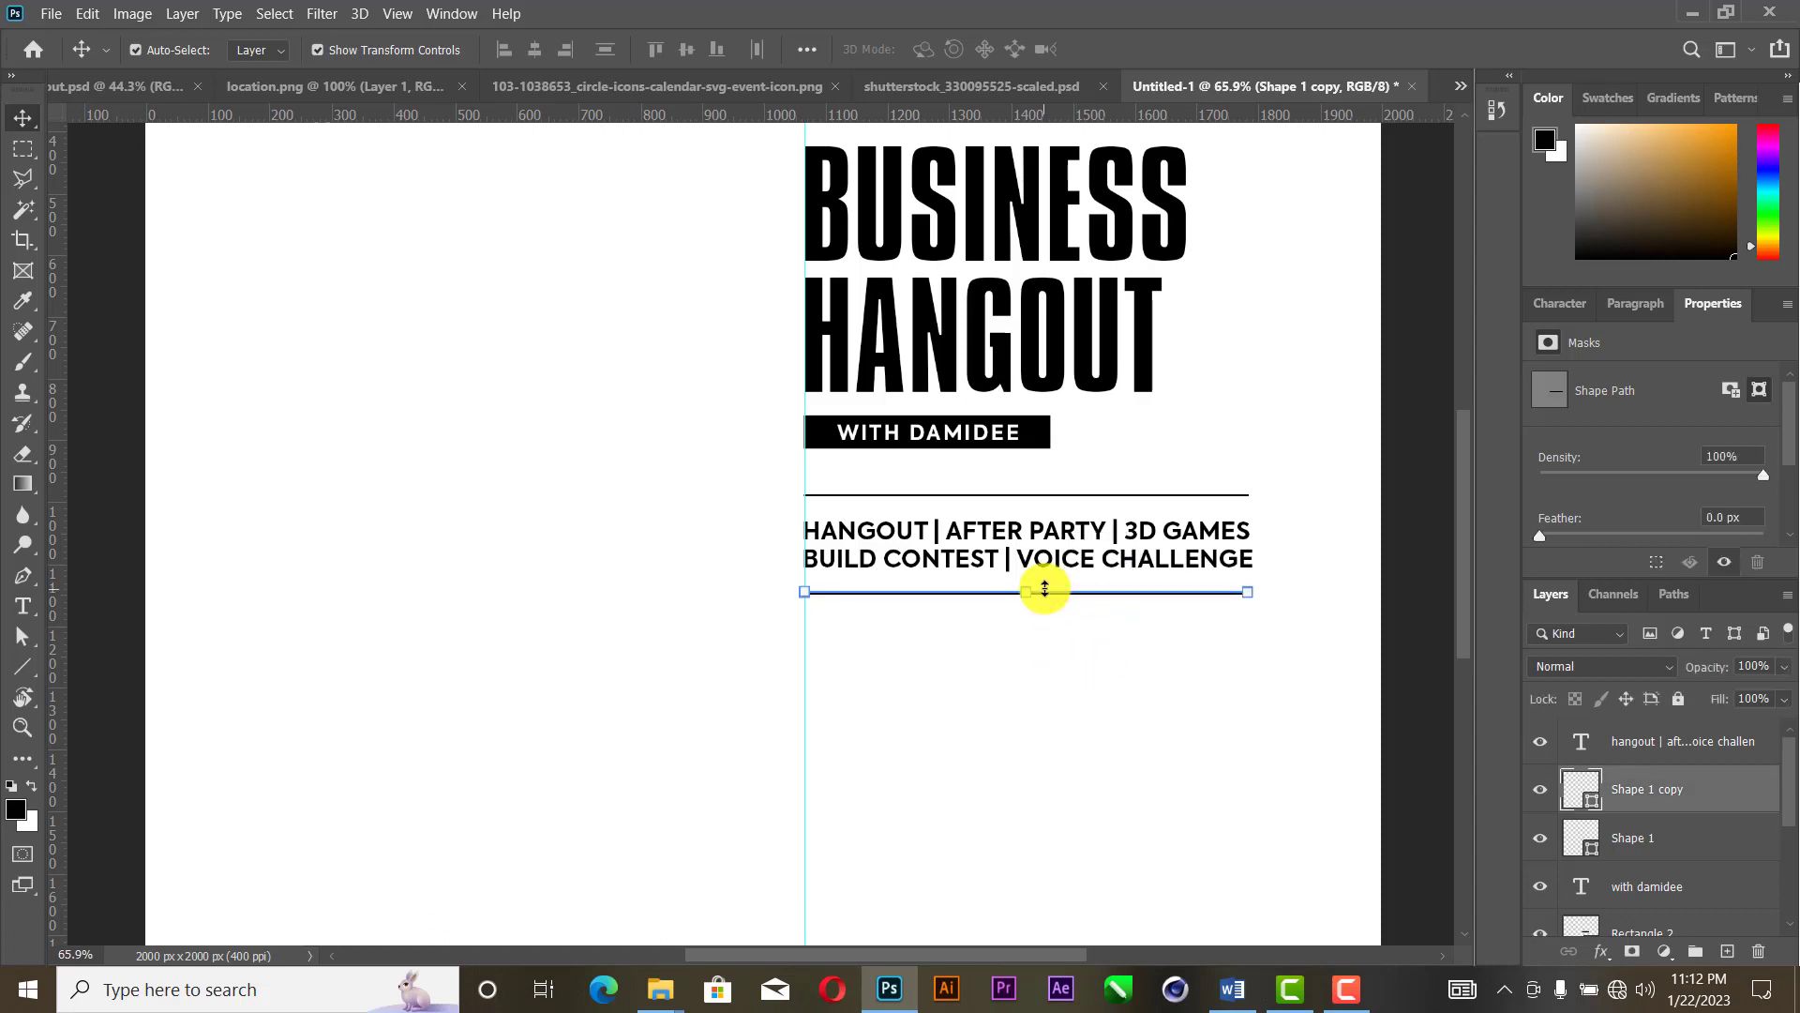
# Step: Nudge the upper divider line down toward the activities text and distribute the text and both lines vertically
pyautogui.click(1129, 494)
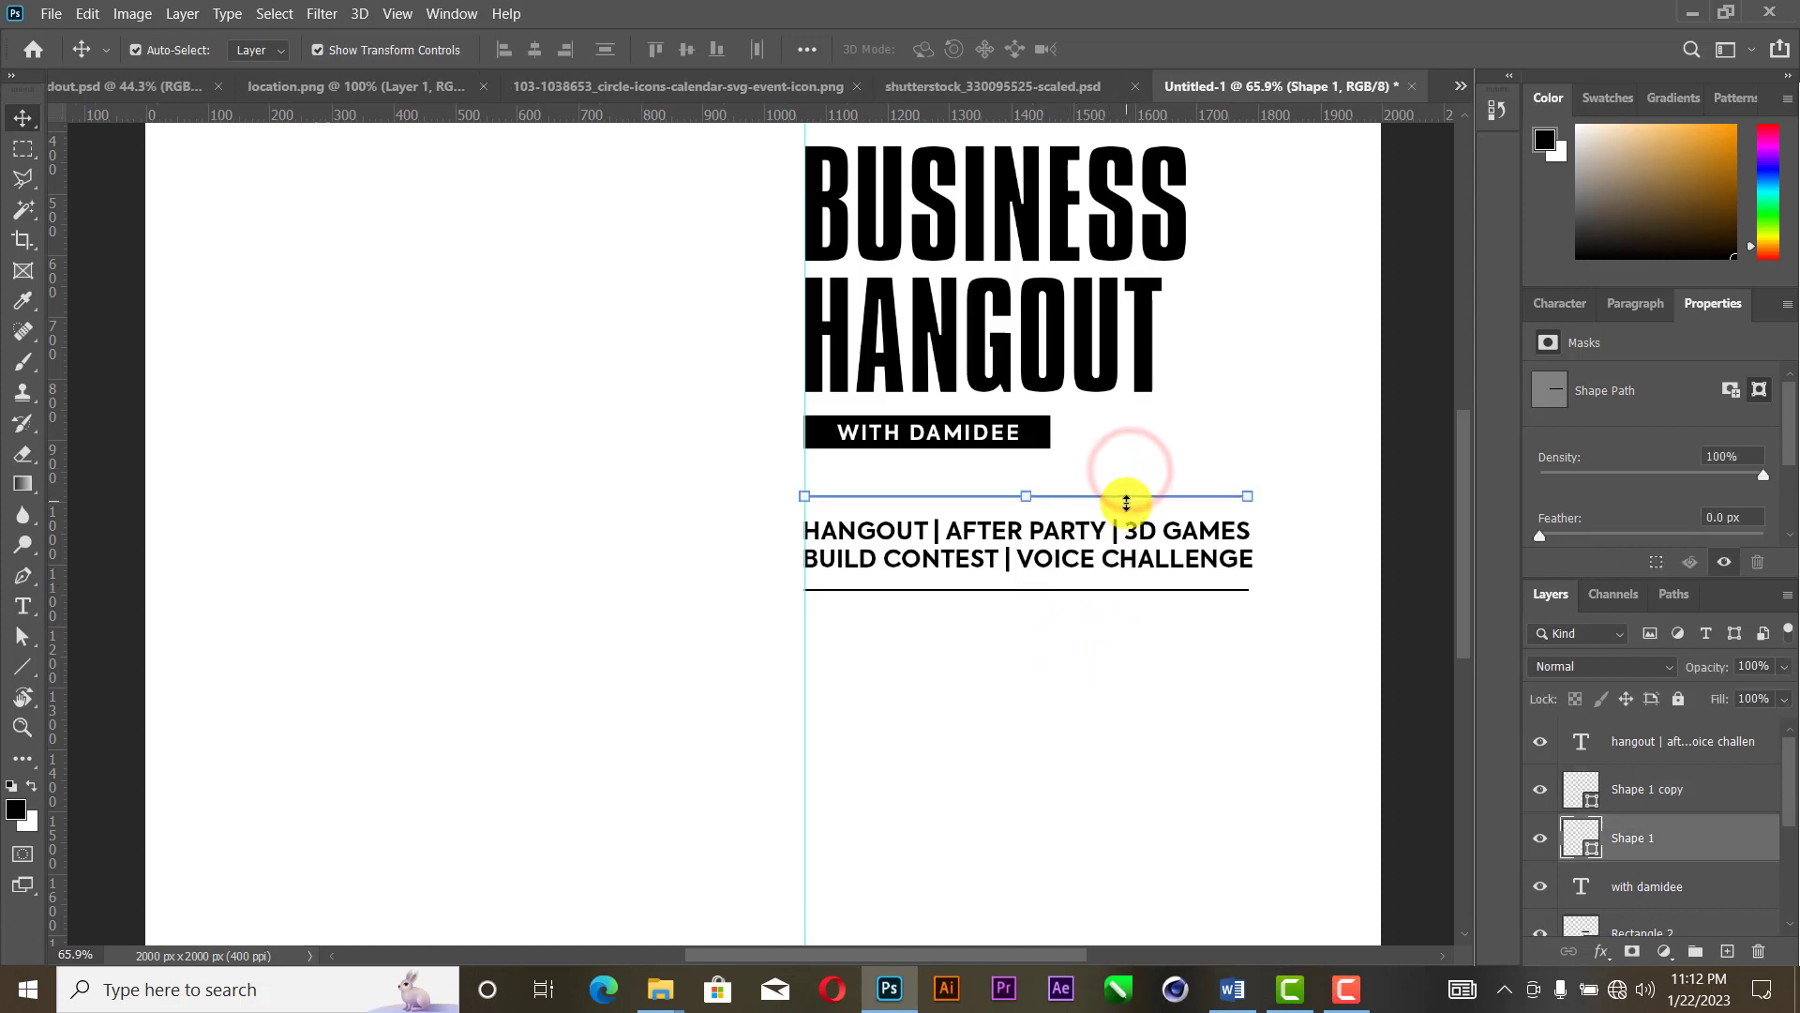
pyautogui.moveTo(1159, 673); pyautogui.dragTo(1066, 502)
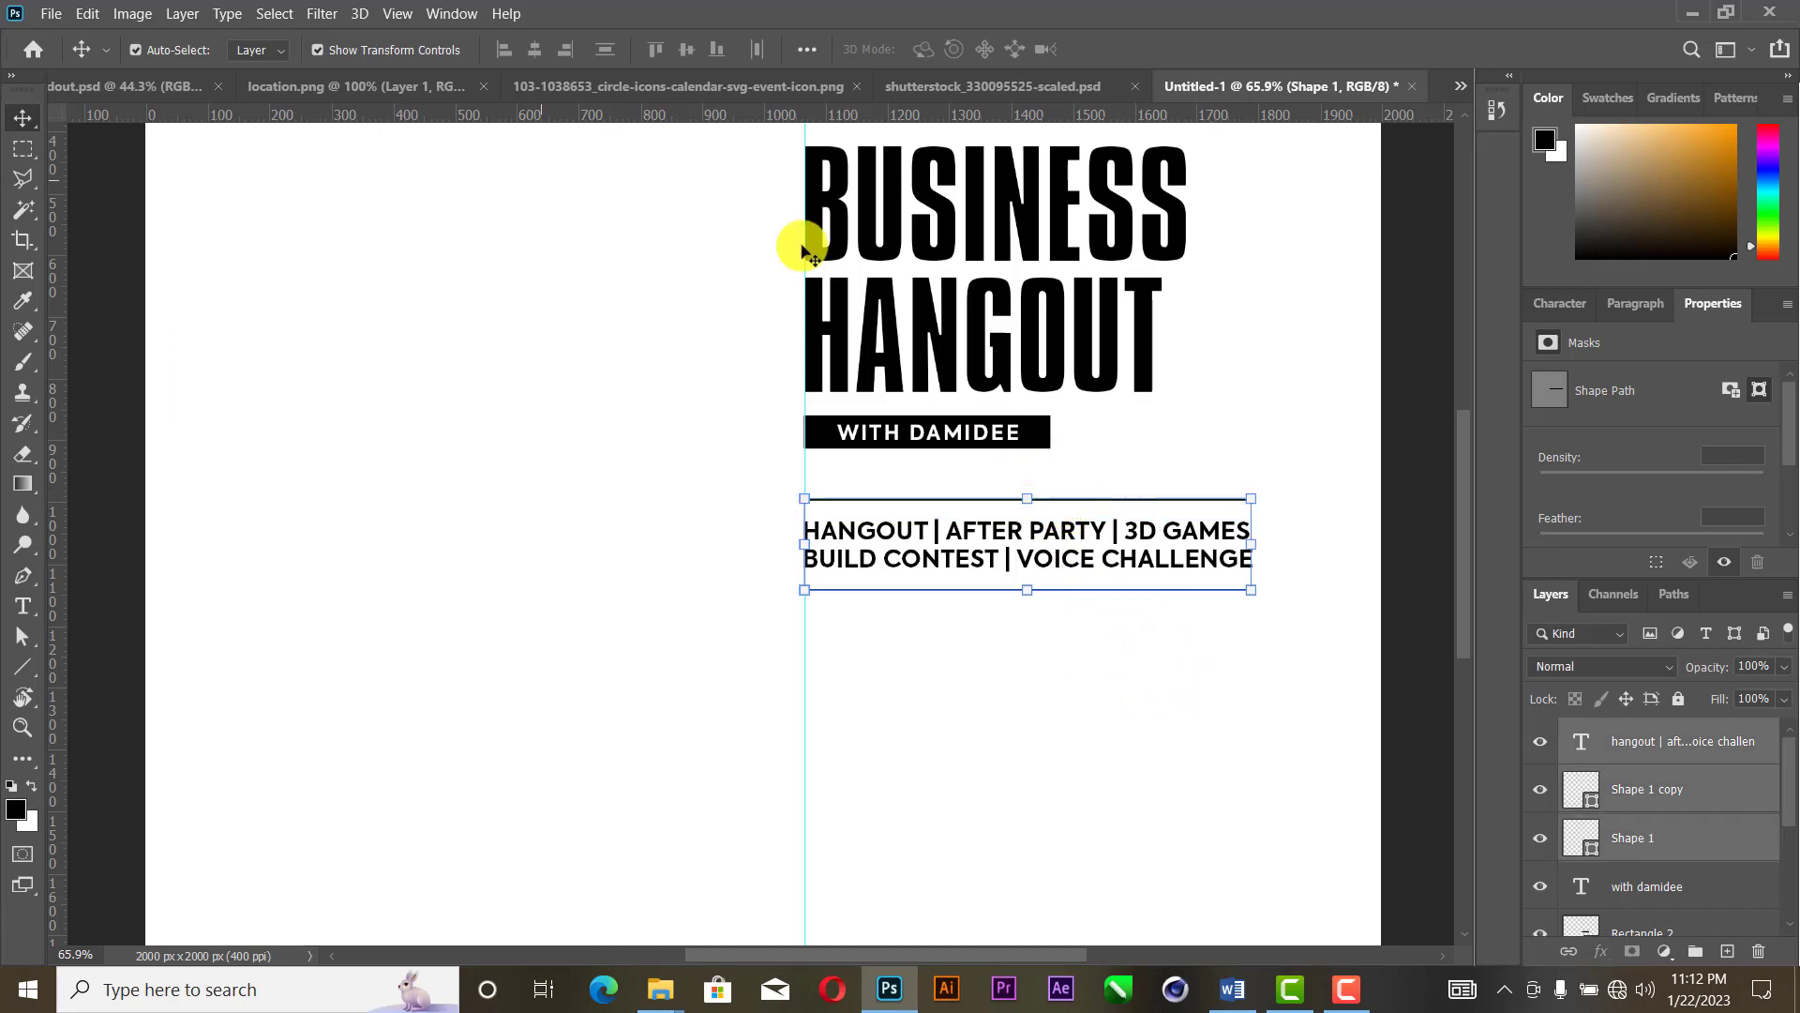
pyautogui.click(605, 51)
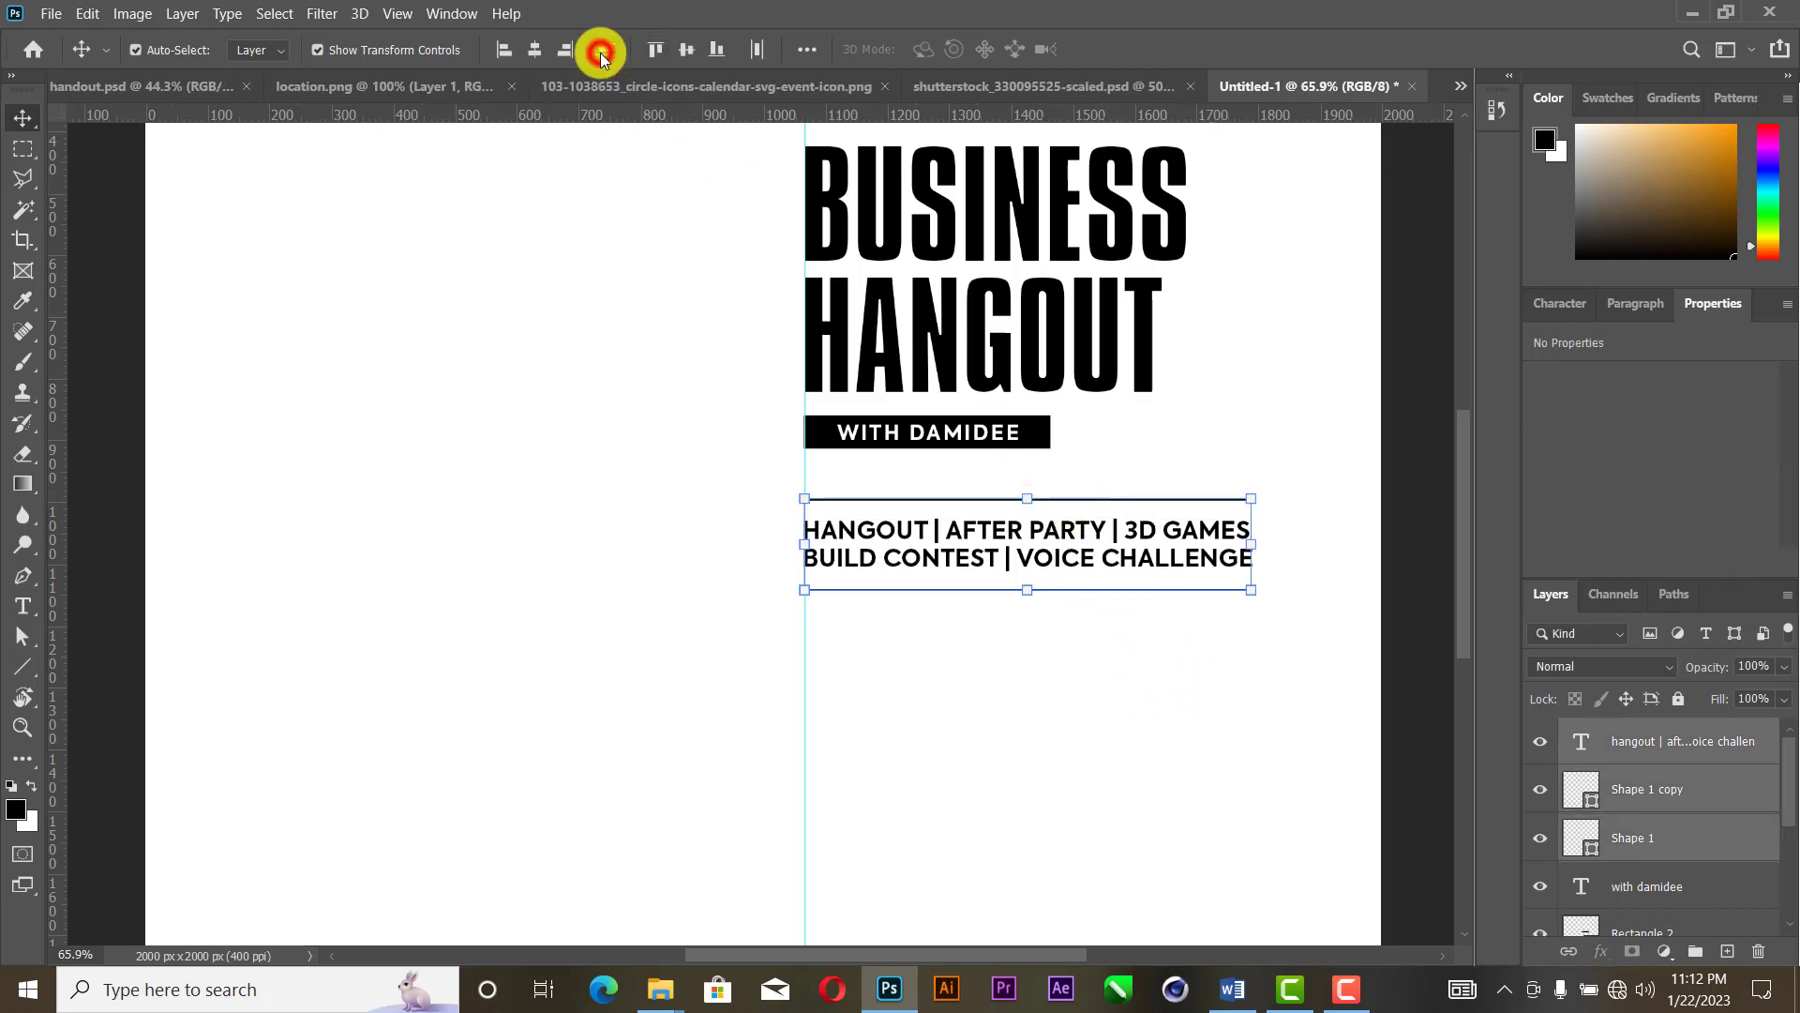
pyautogui.click(1114, 684)
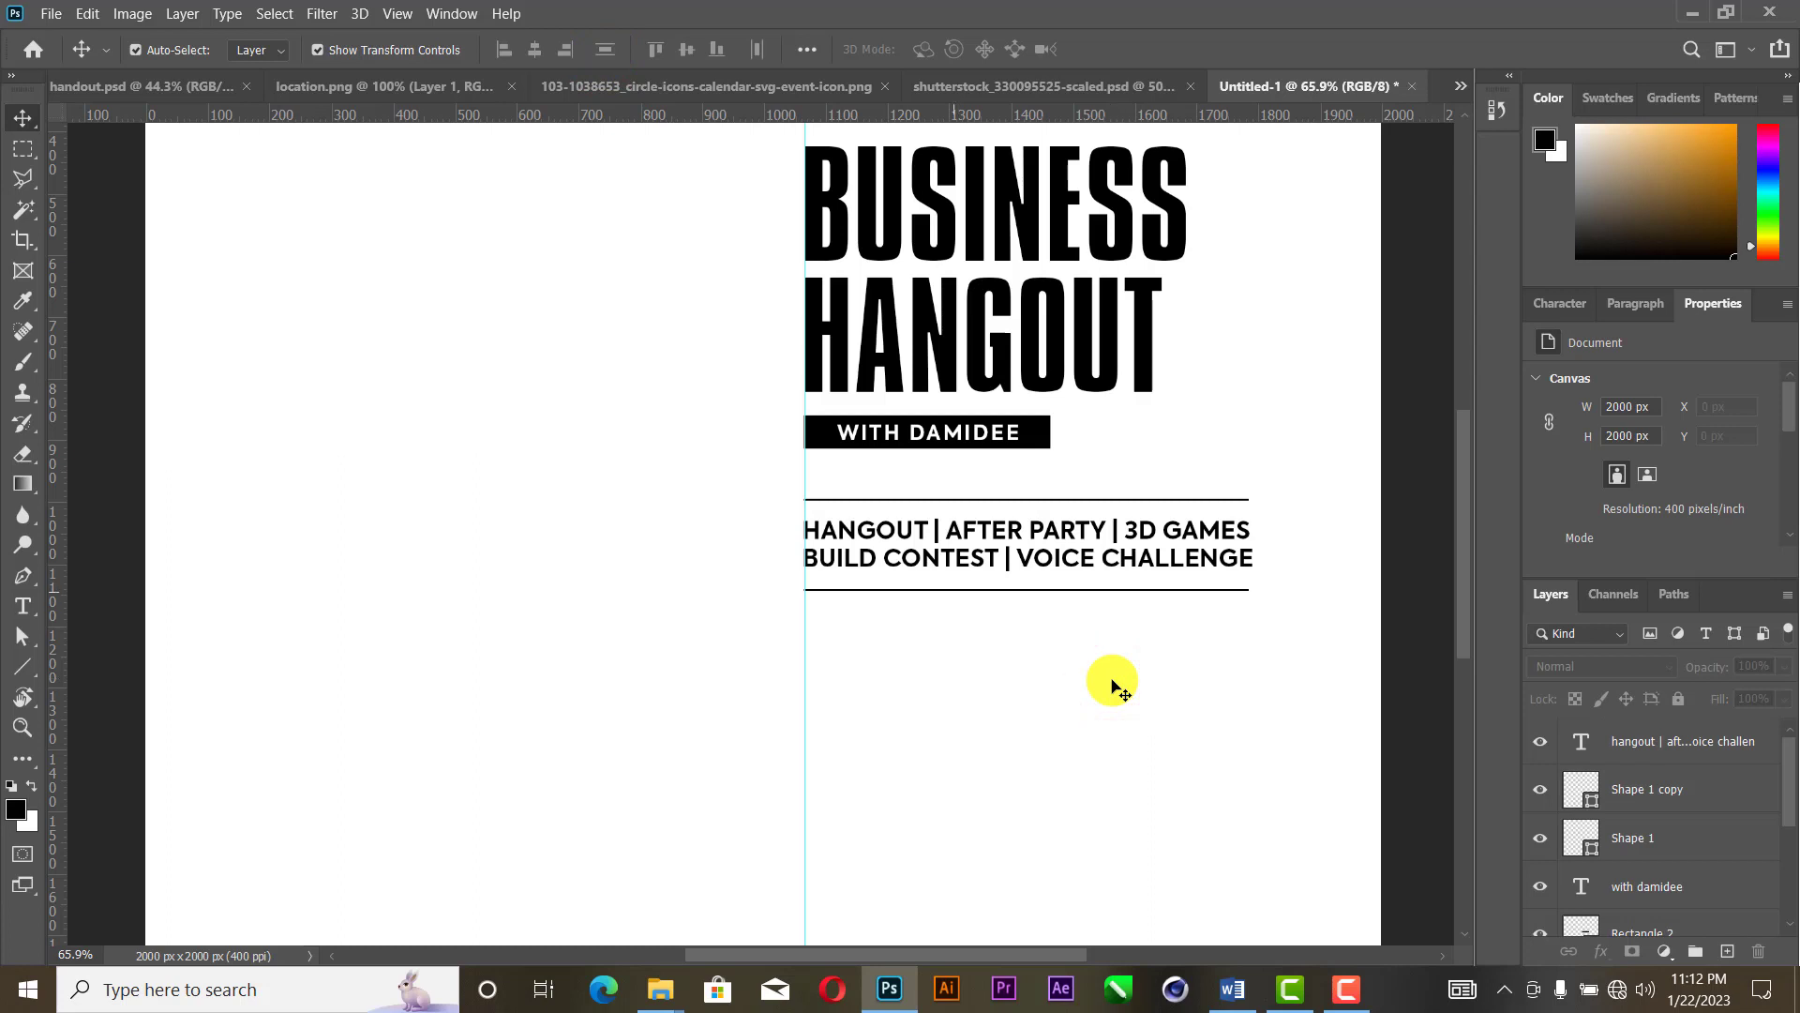
# Step: Copy the venue line from the Word document and paste it as a new text layer on the flyer's blank area
pyautogui.click(1230, 994)
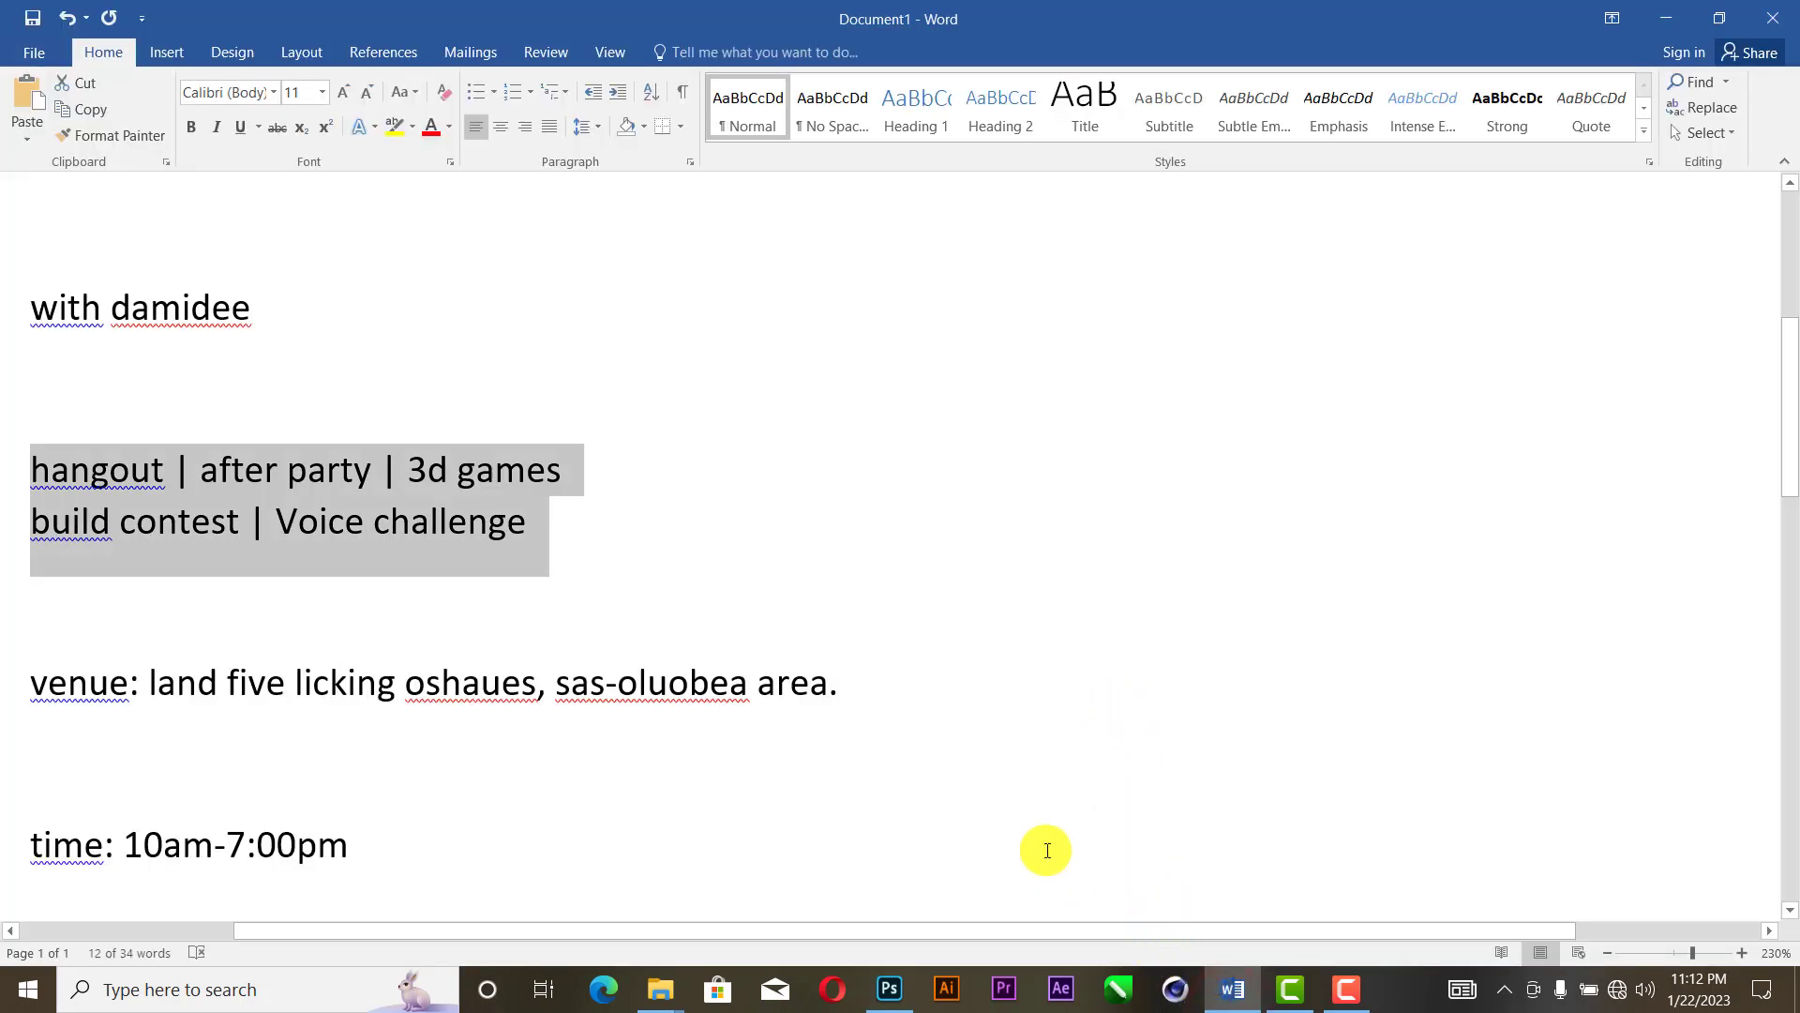
pyautogui.moveTo(859, 688); pyautogui.dragTo(26, 679)
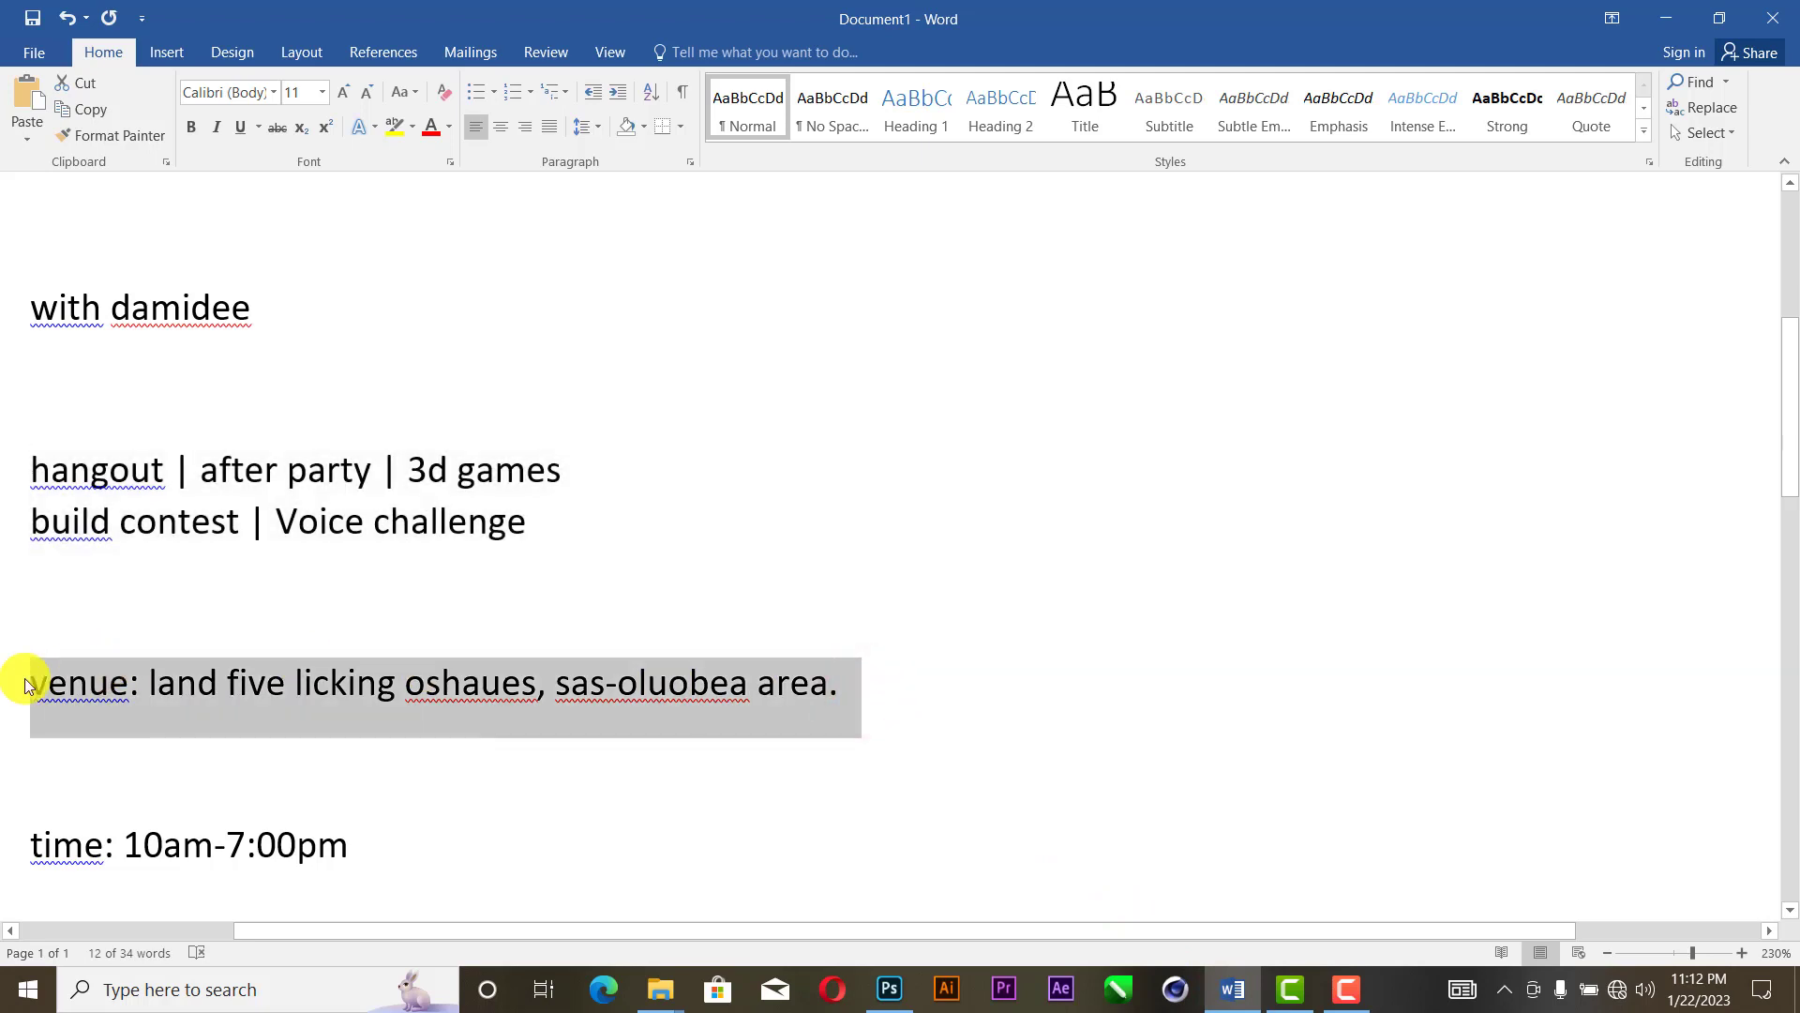
pyautogui.click(889, 992)
pyautogui.click(22, 605)
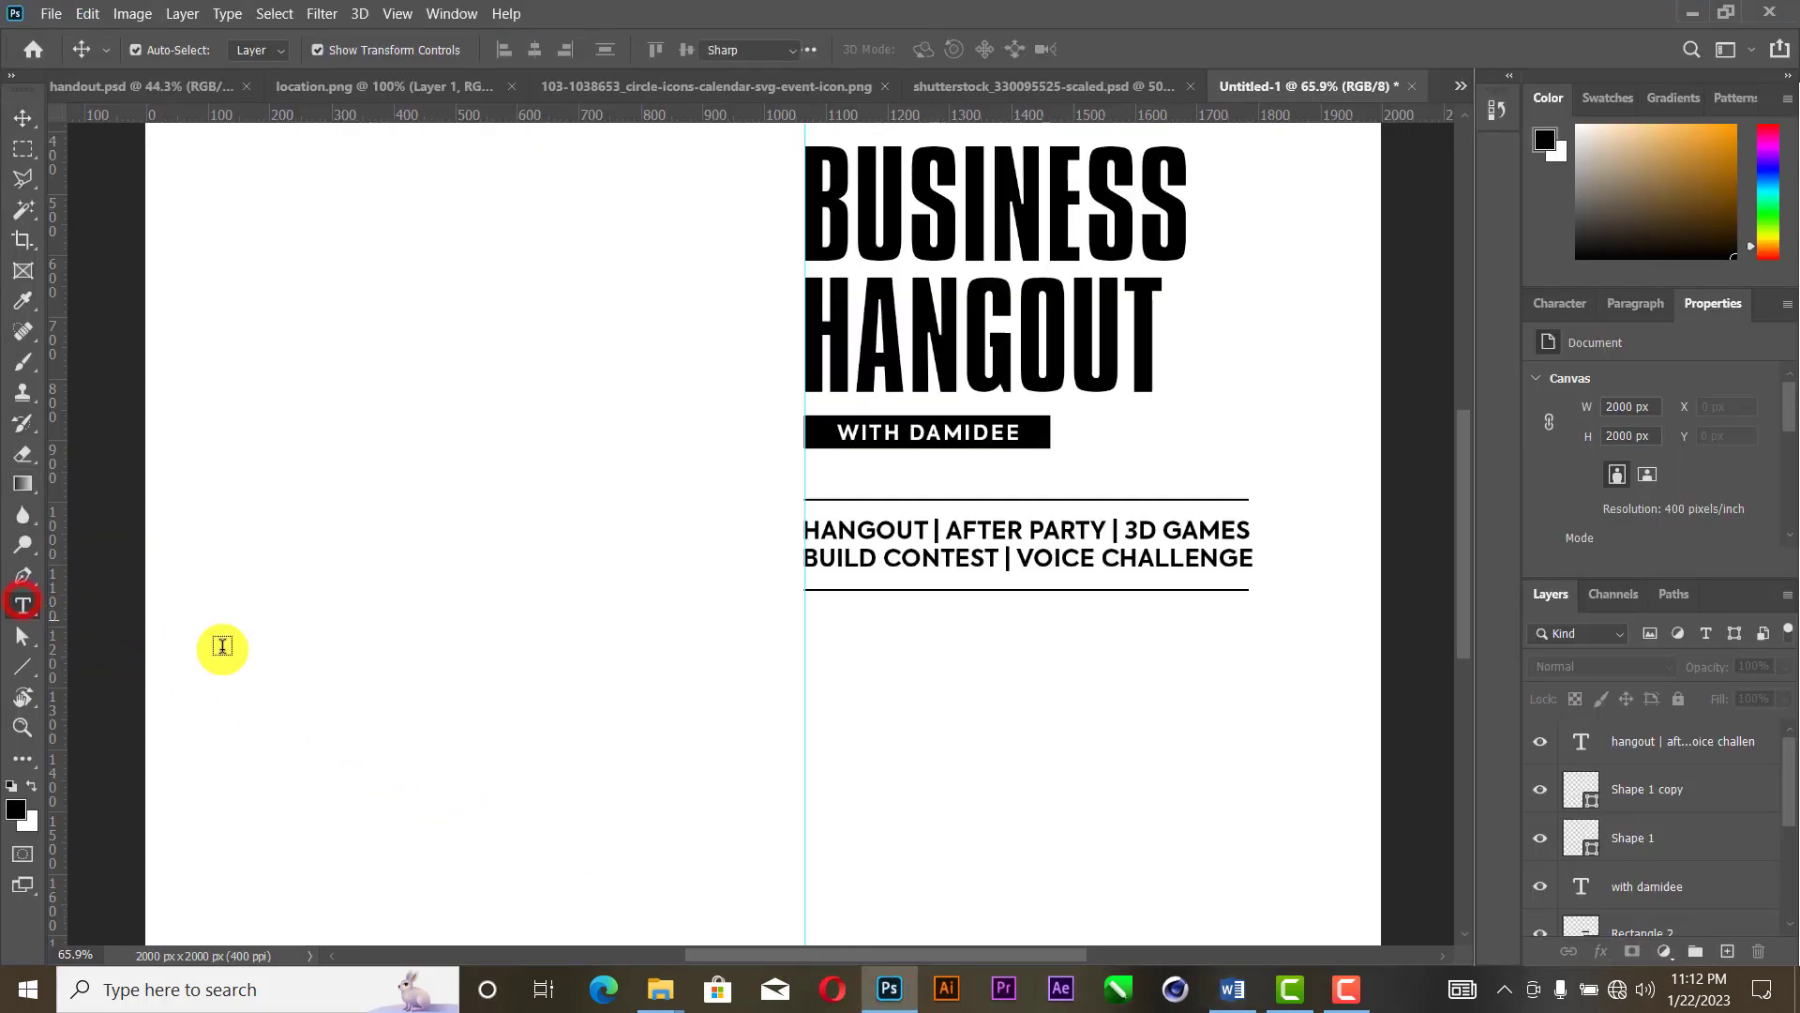
pyautogui.click(377, 688)
pyautogui.write('VENUE: LAND FIVE LICKING OSHAUES, SAS-OLUOBEA AREA.')
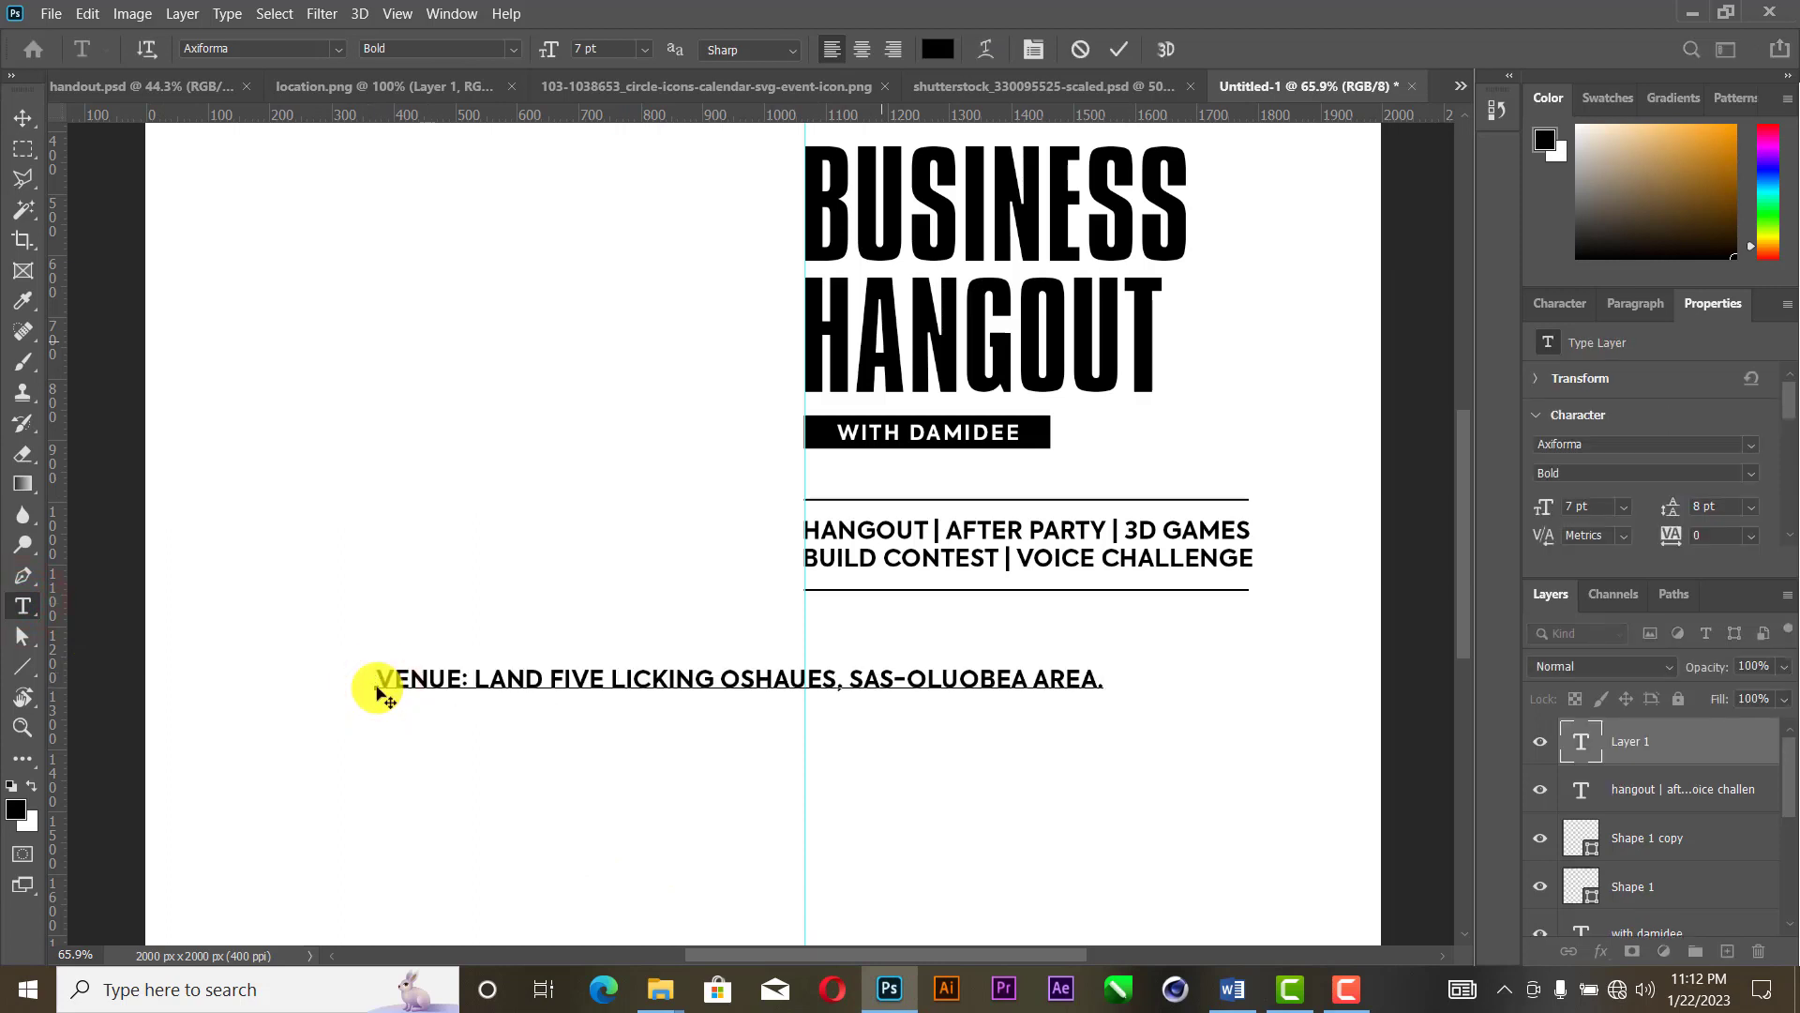
# Step: Break the venue text into four lines and move it below the lower divider line, slightly inside the vertical guide
pyautogui.click(382, 676)
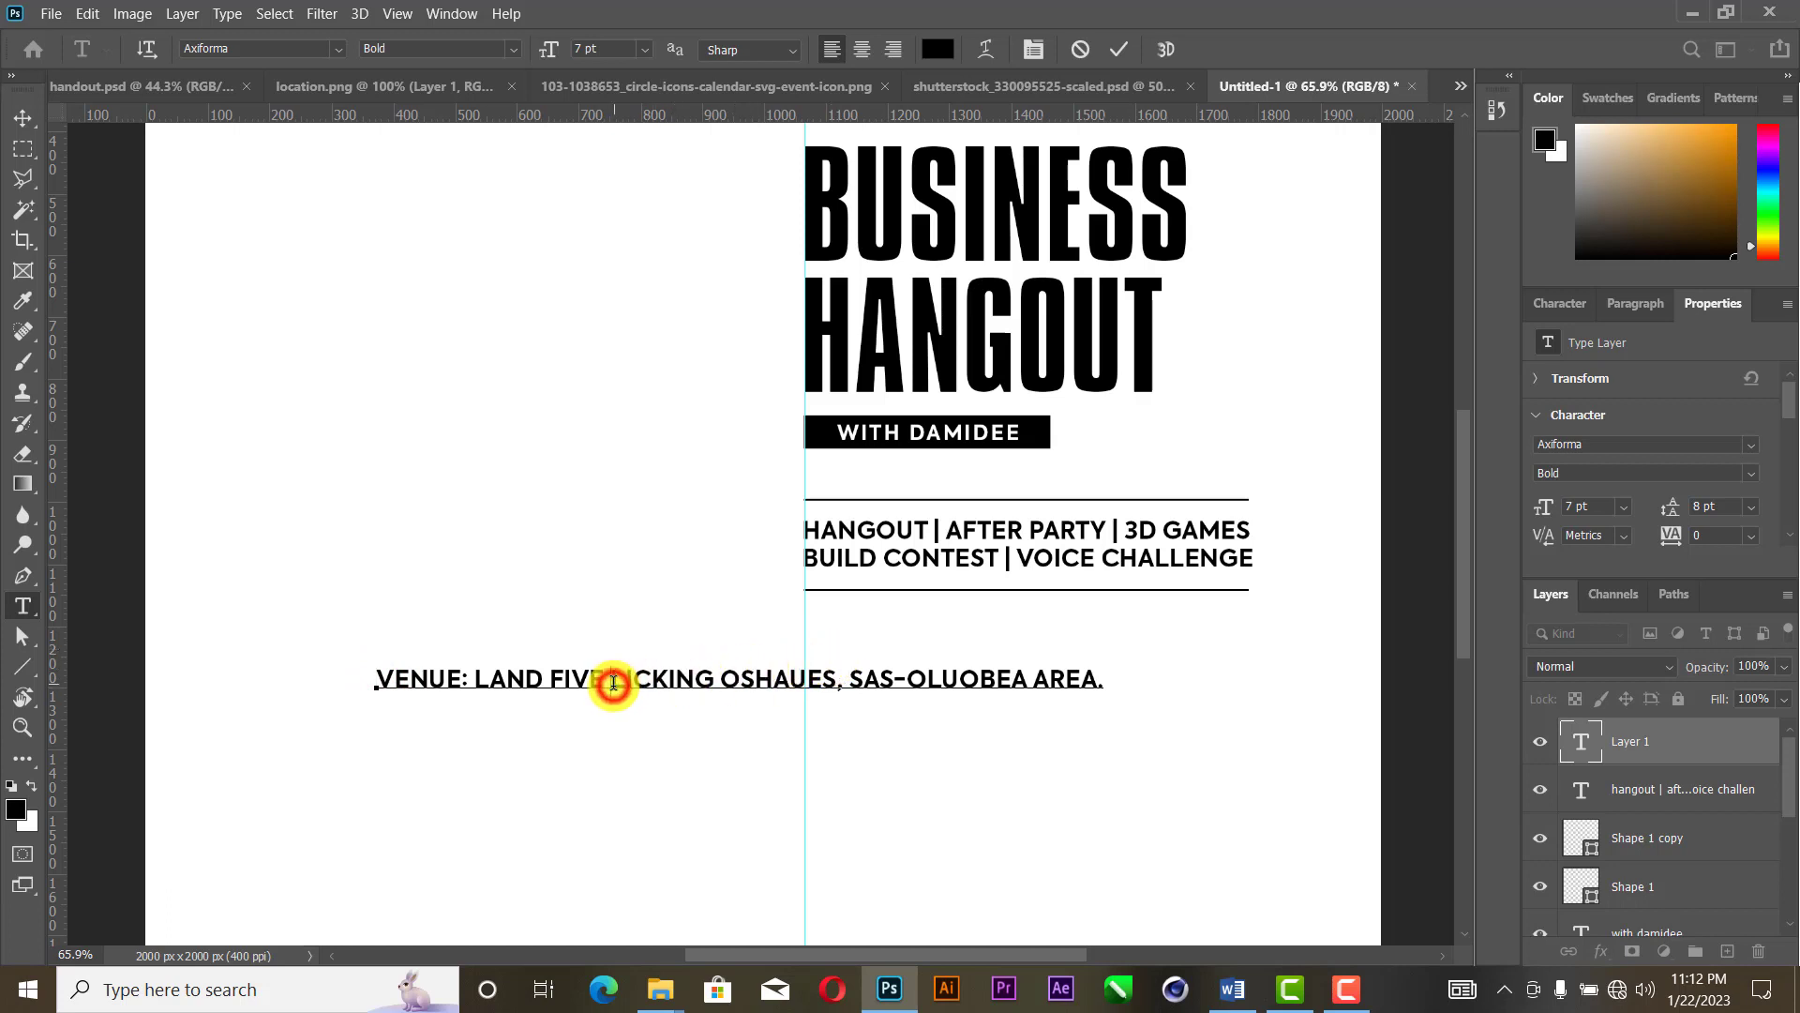
pyautogui.click(613, 684)
pyautogui.press('Return')
pyautogui.click(617, 712)
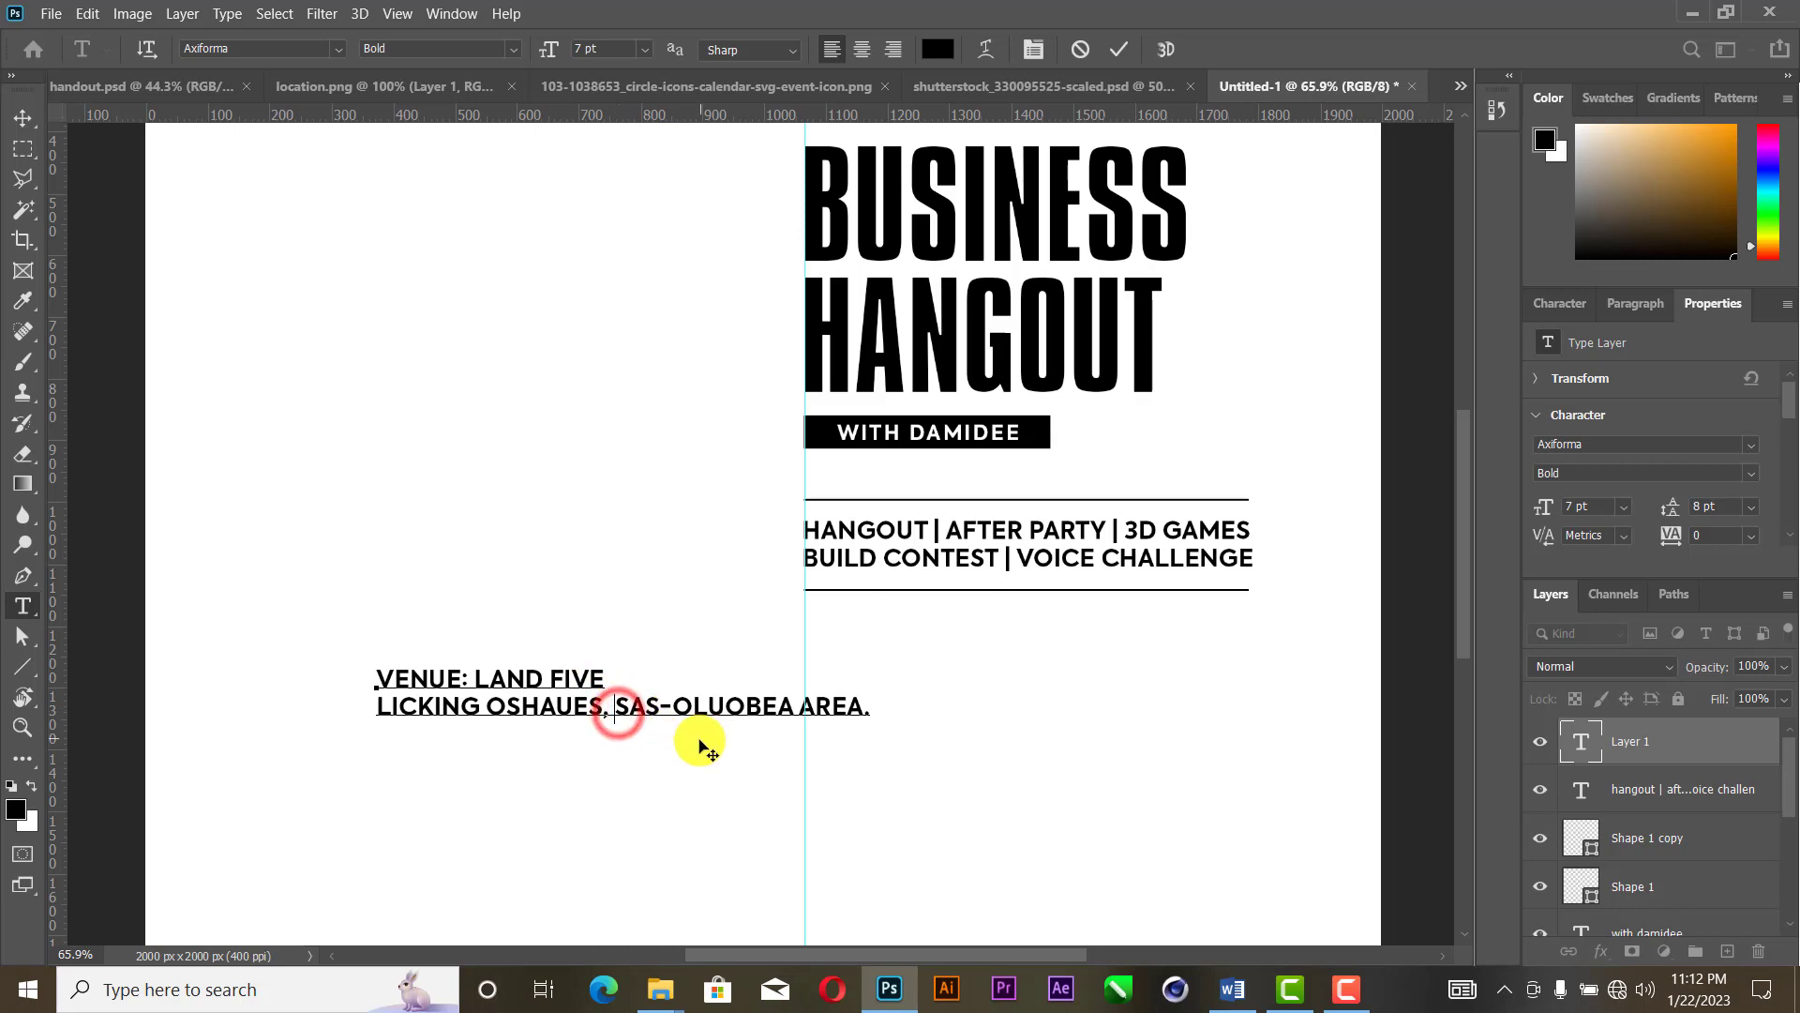
pyautogui.press('Return')
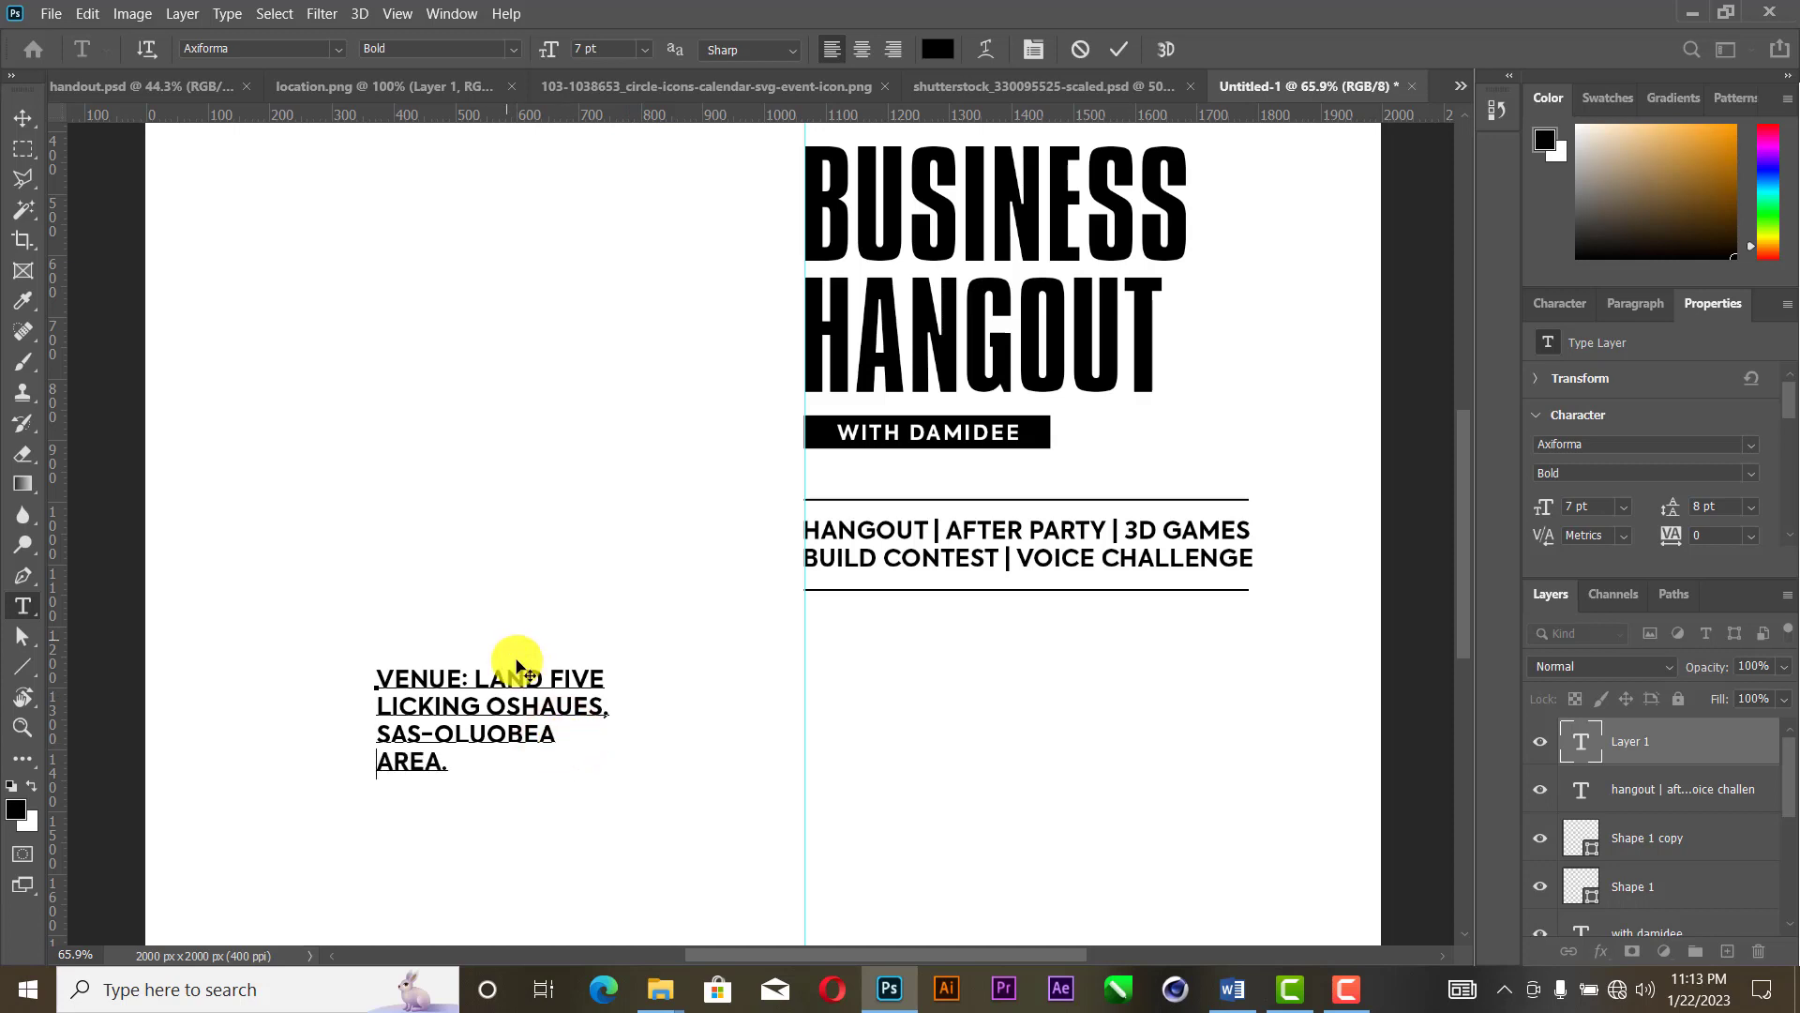
pyautogui.click(1118, 49)
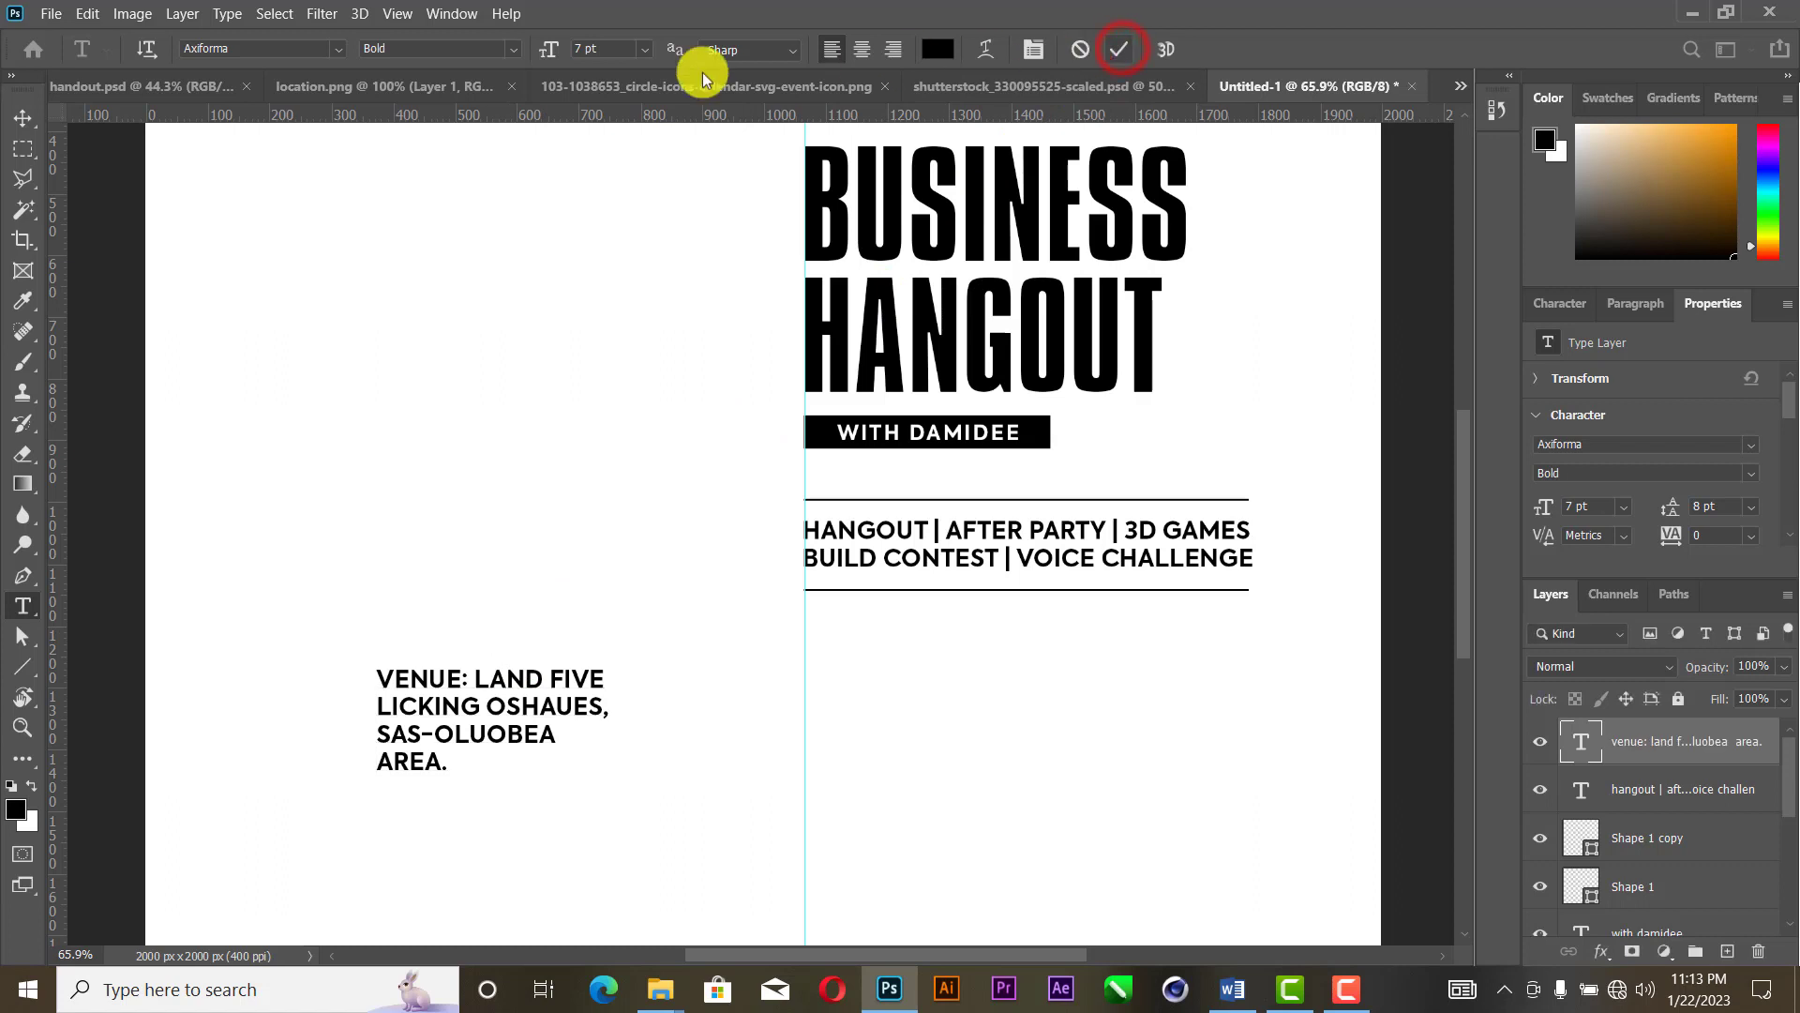
pyautogui.click(26, 115)
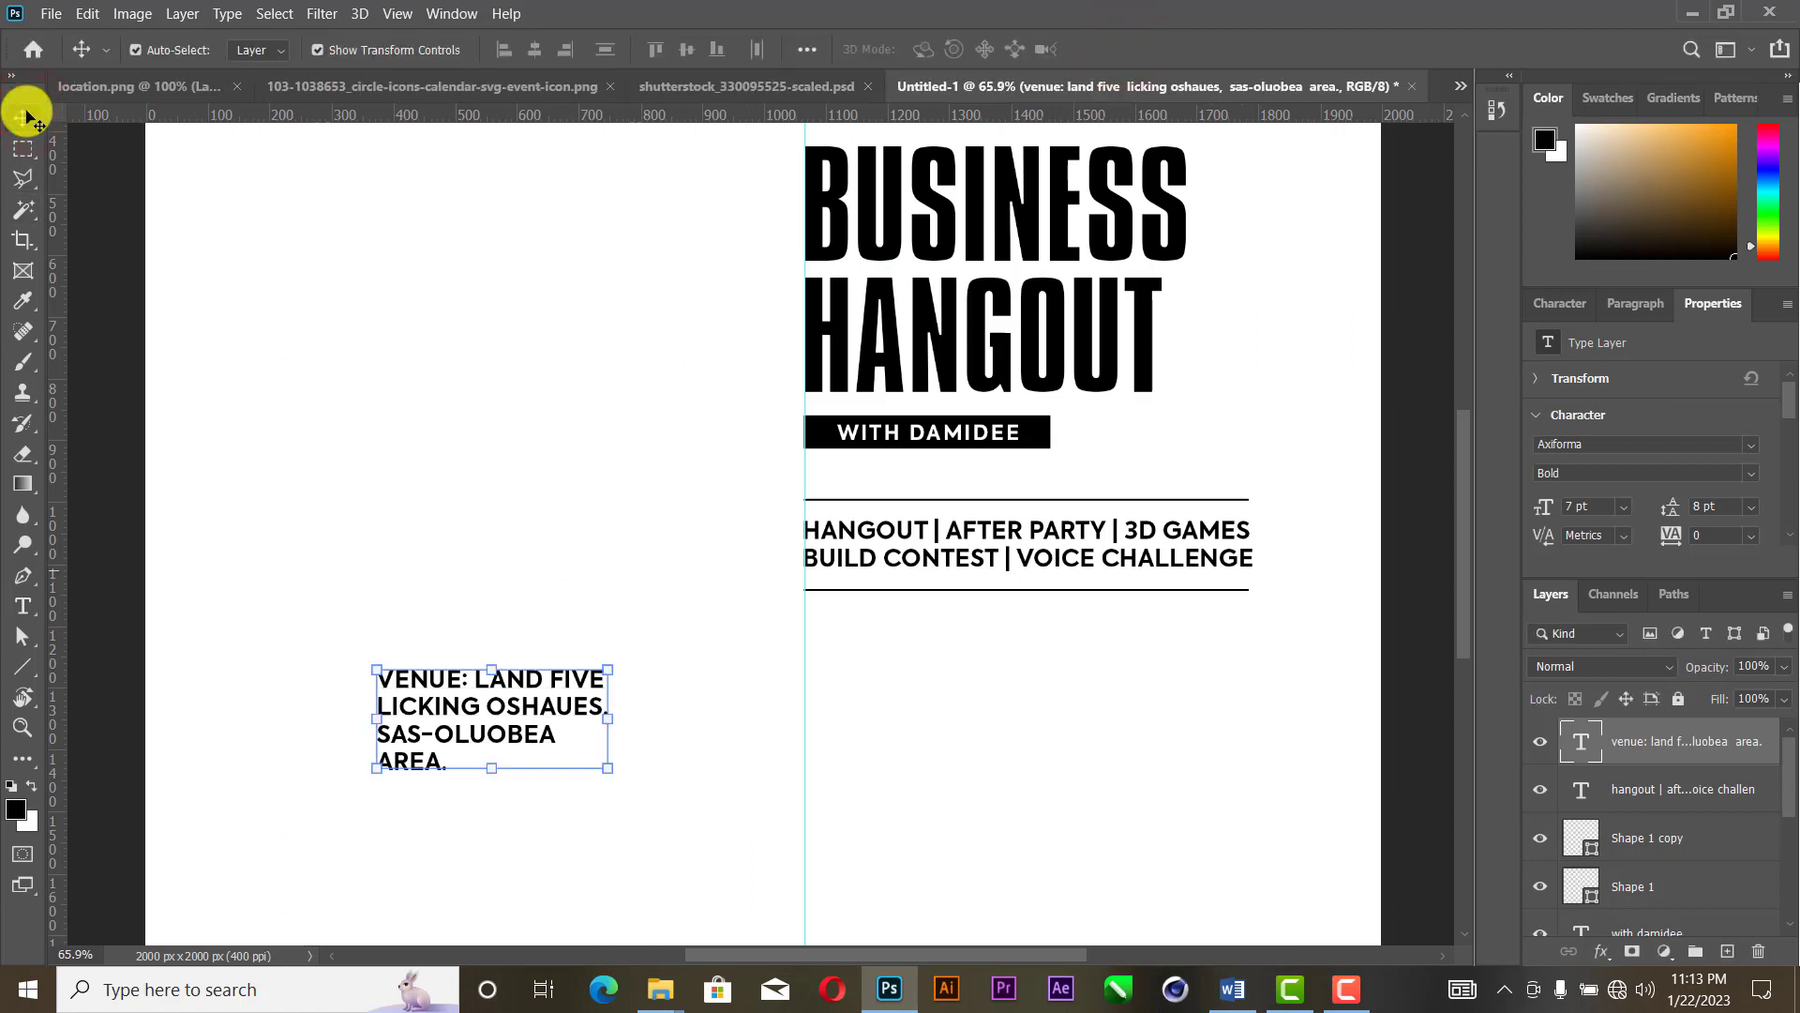
pyautogui.moveTo(551, 717); pyautogui.dragTo(1024, 698)
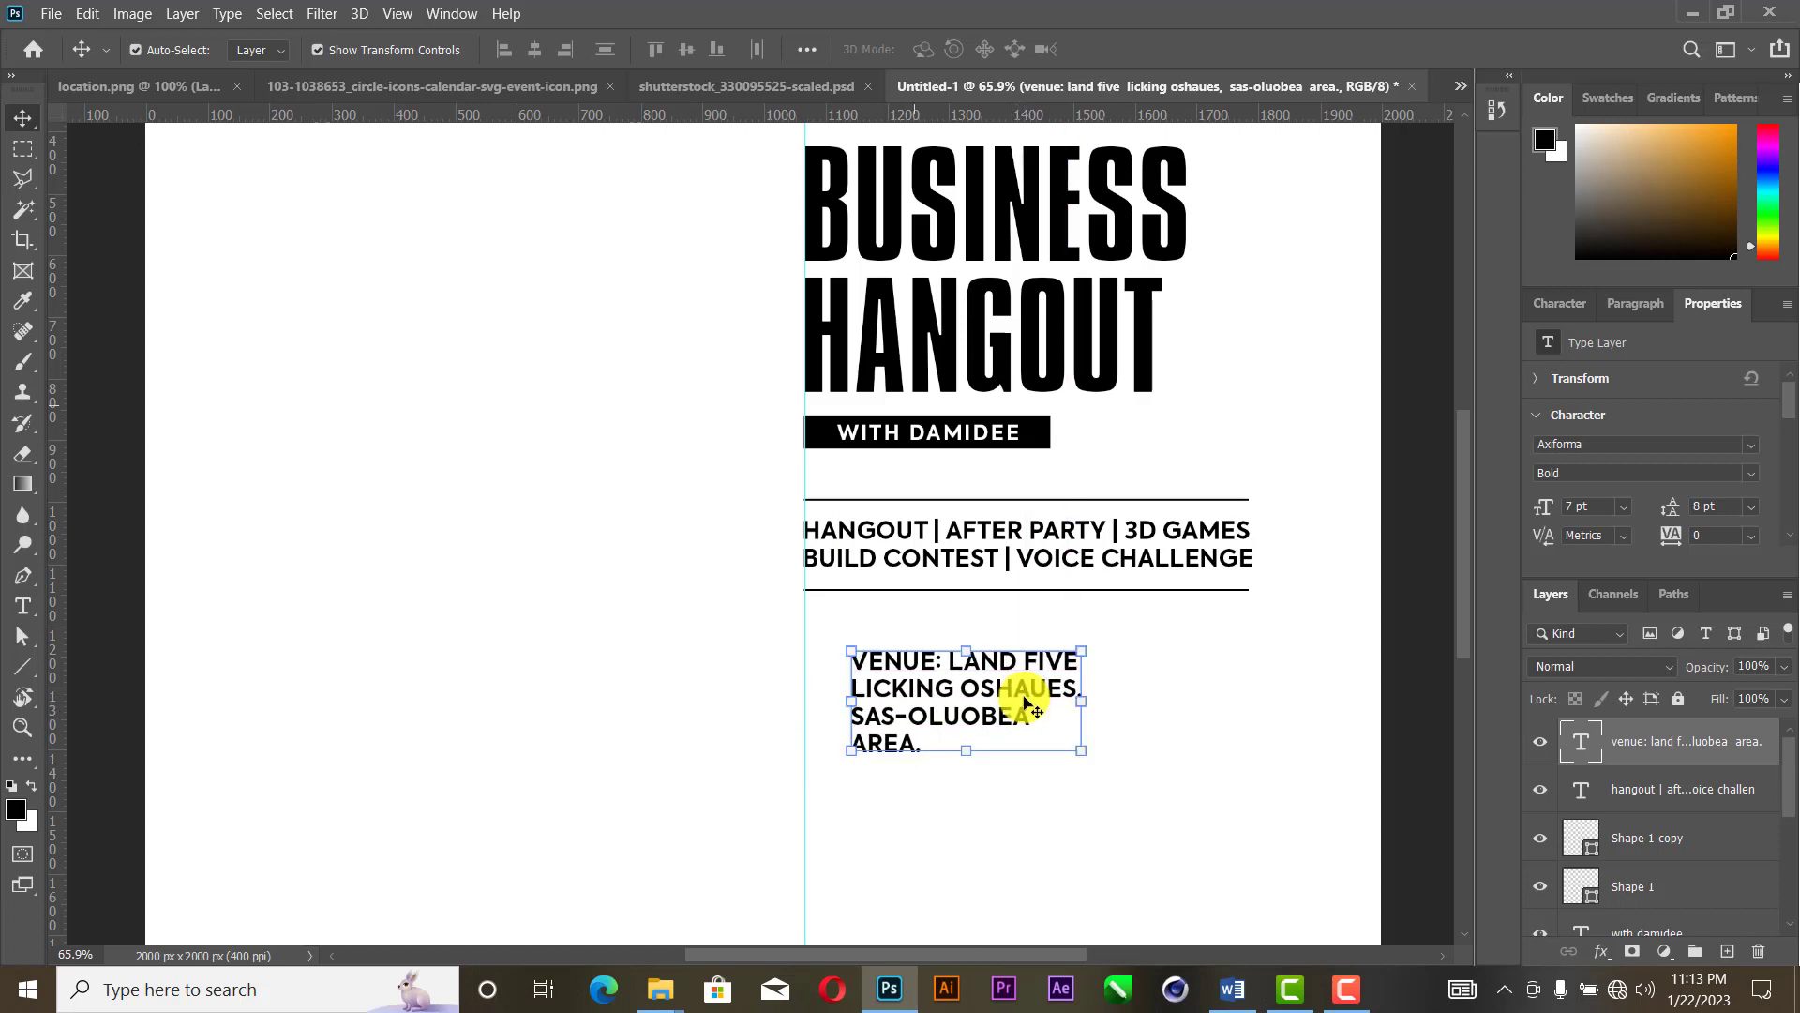
# Step: Bring the map pin artwork from location.png into the flyer document, beside the venue text
pyautogui.click(460, 84)
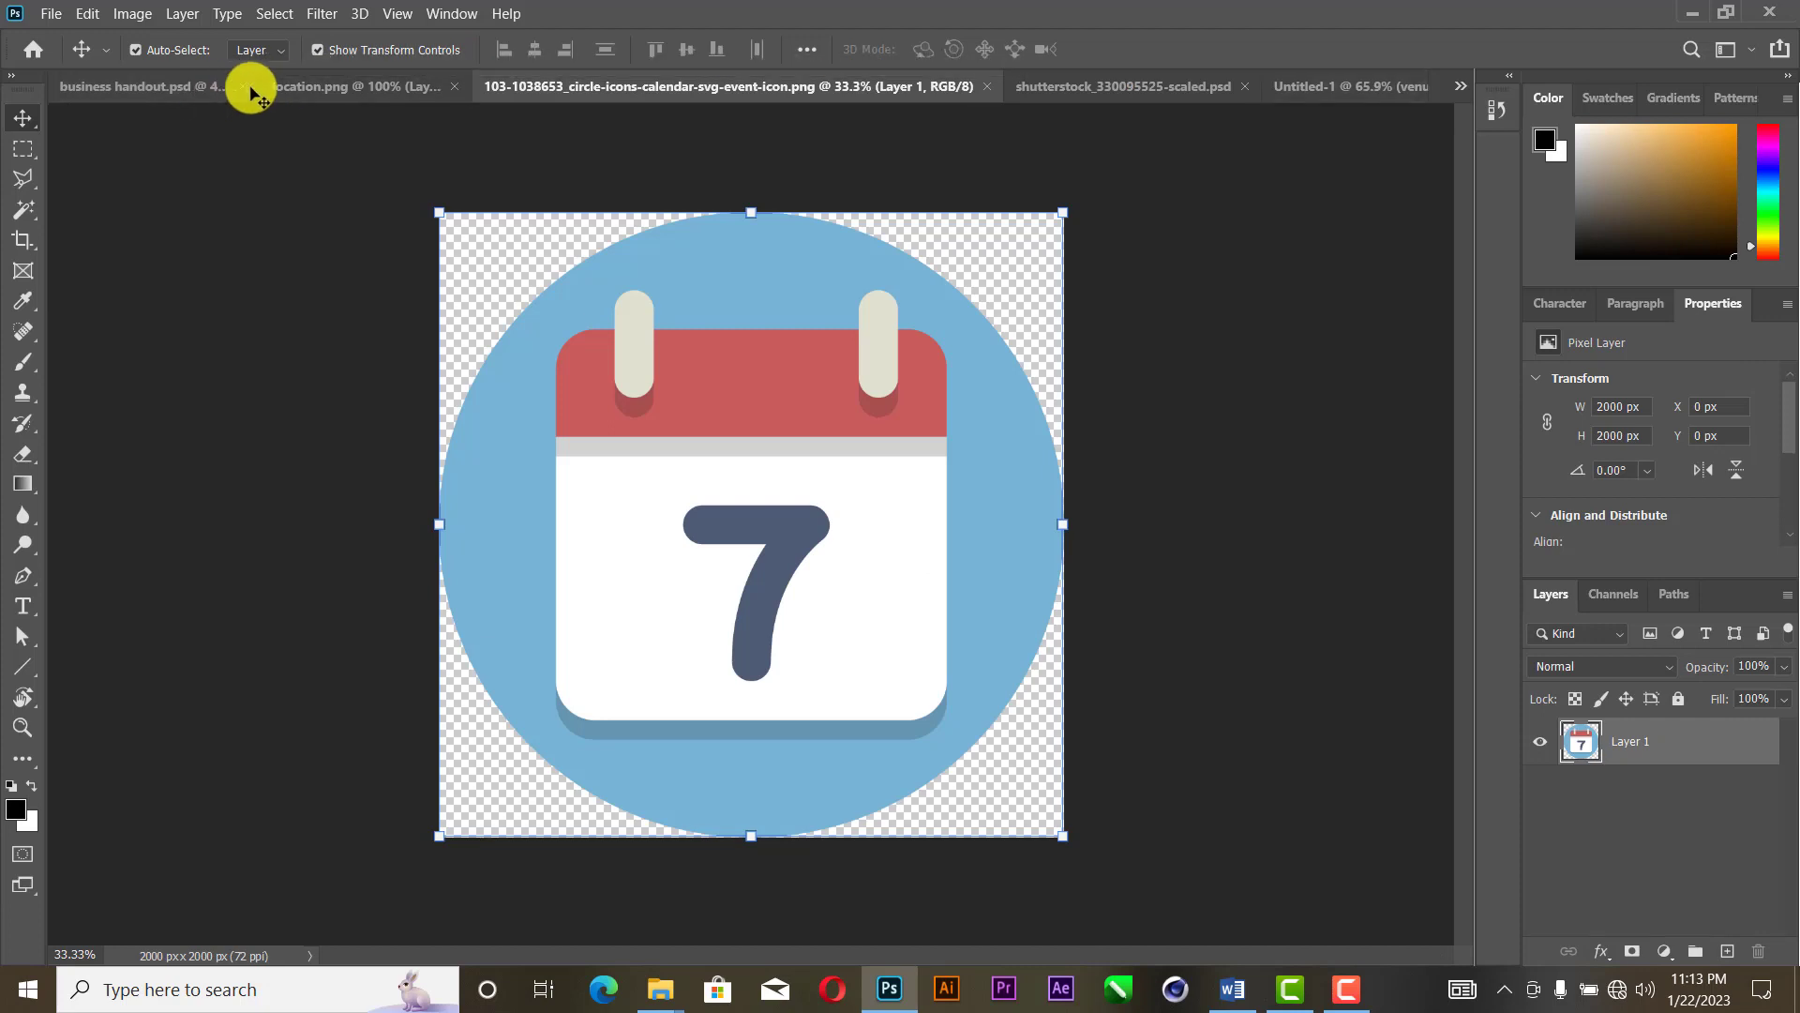
pyautogui.click(369, 83)
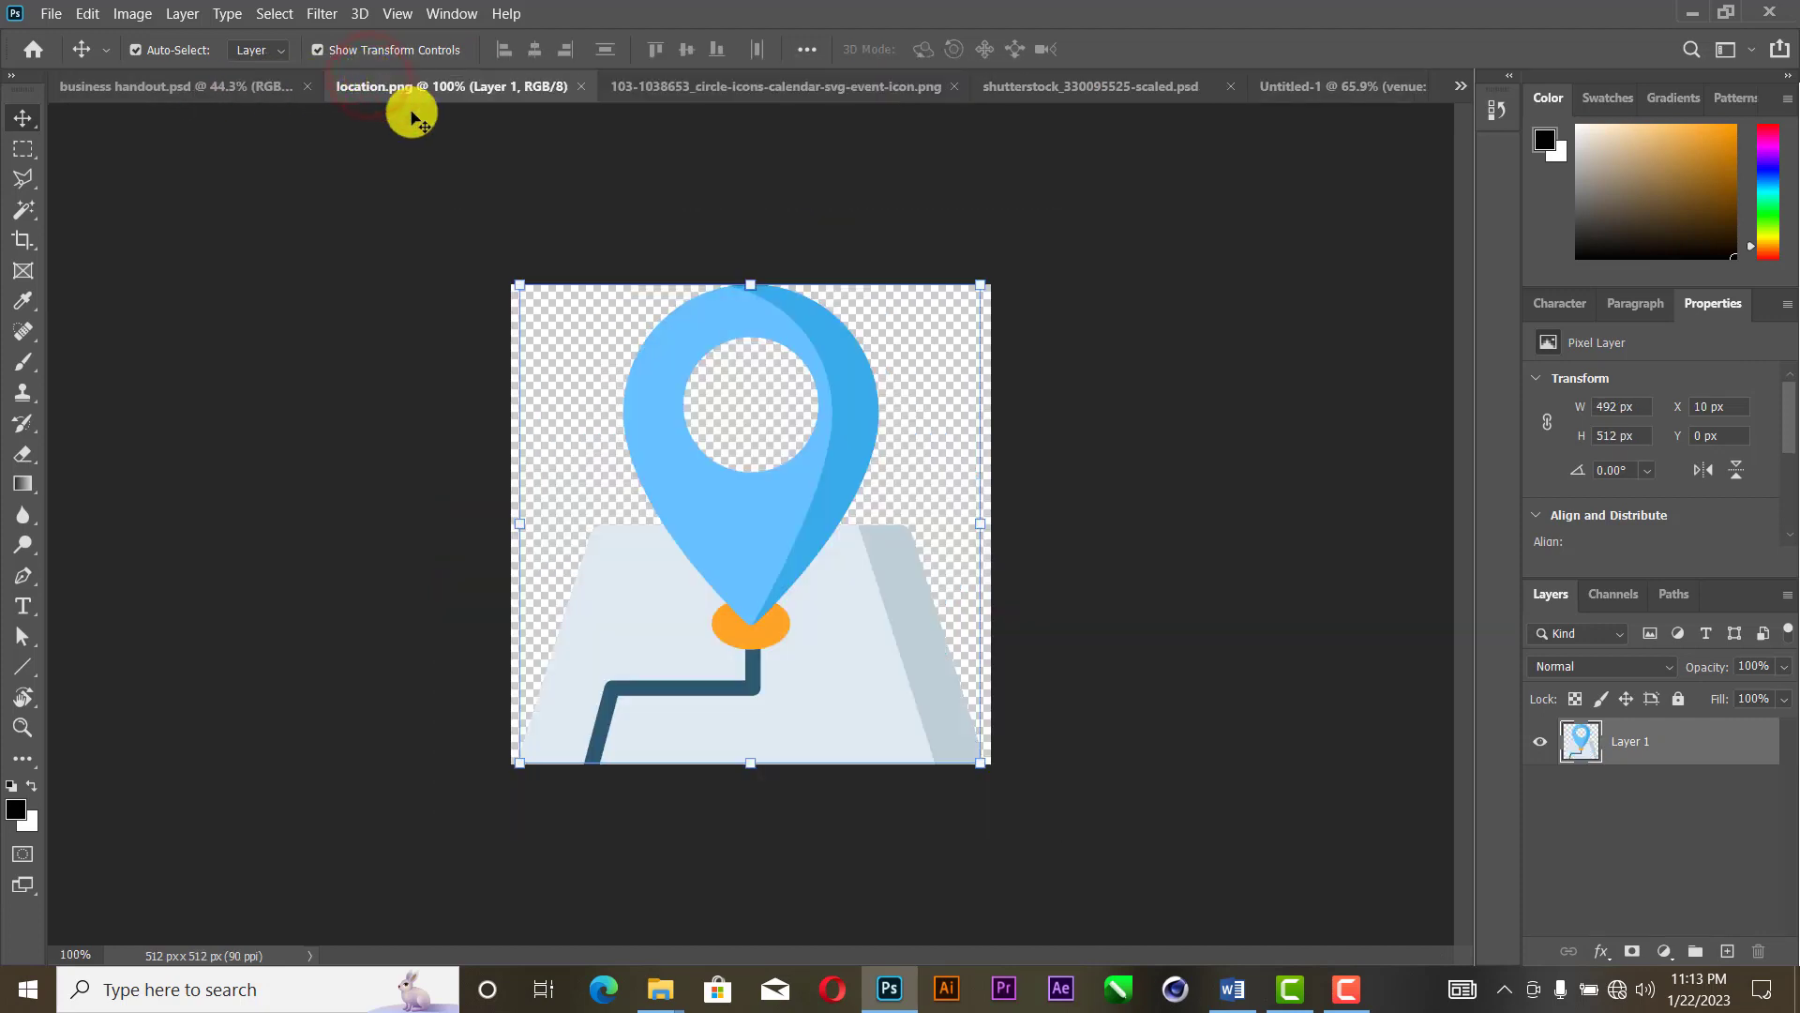
pyautogui.moveTo(826, 466); pyautogui.dragTo(635, 662)
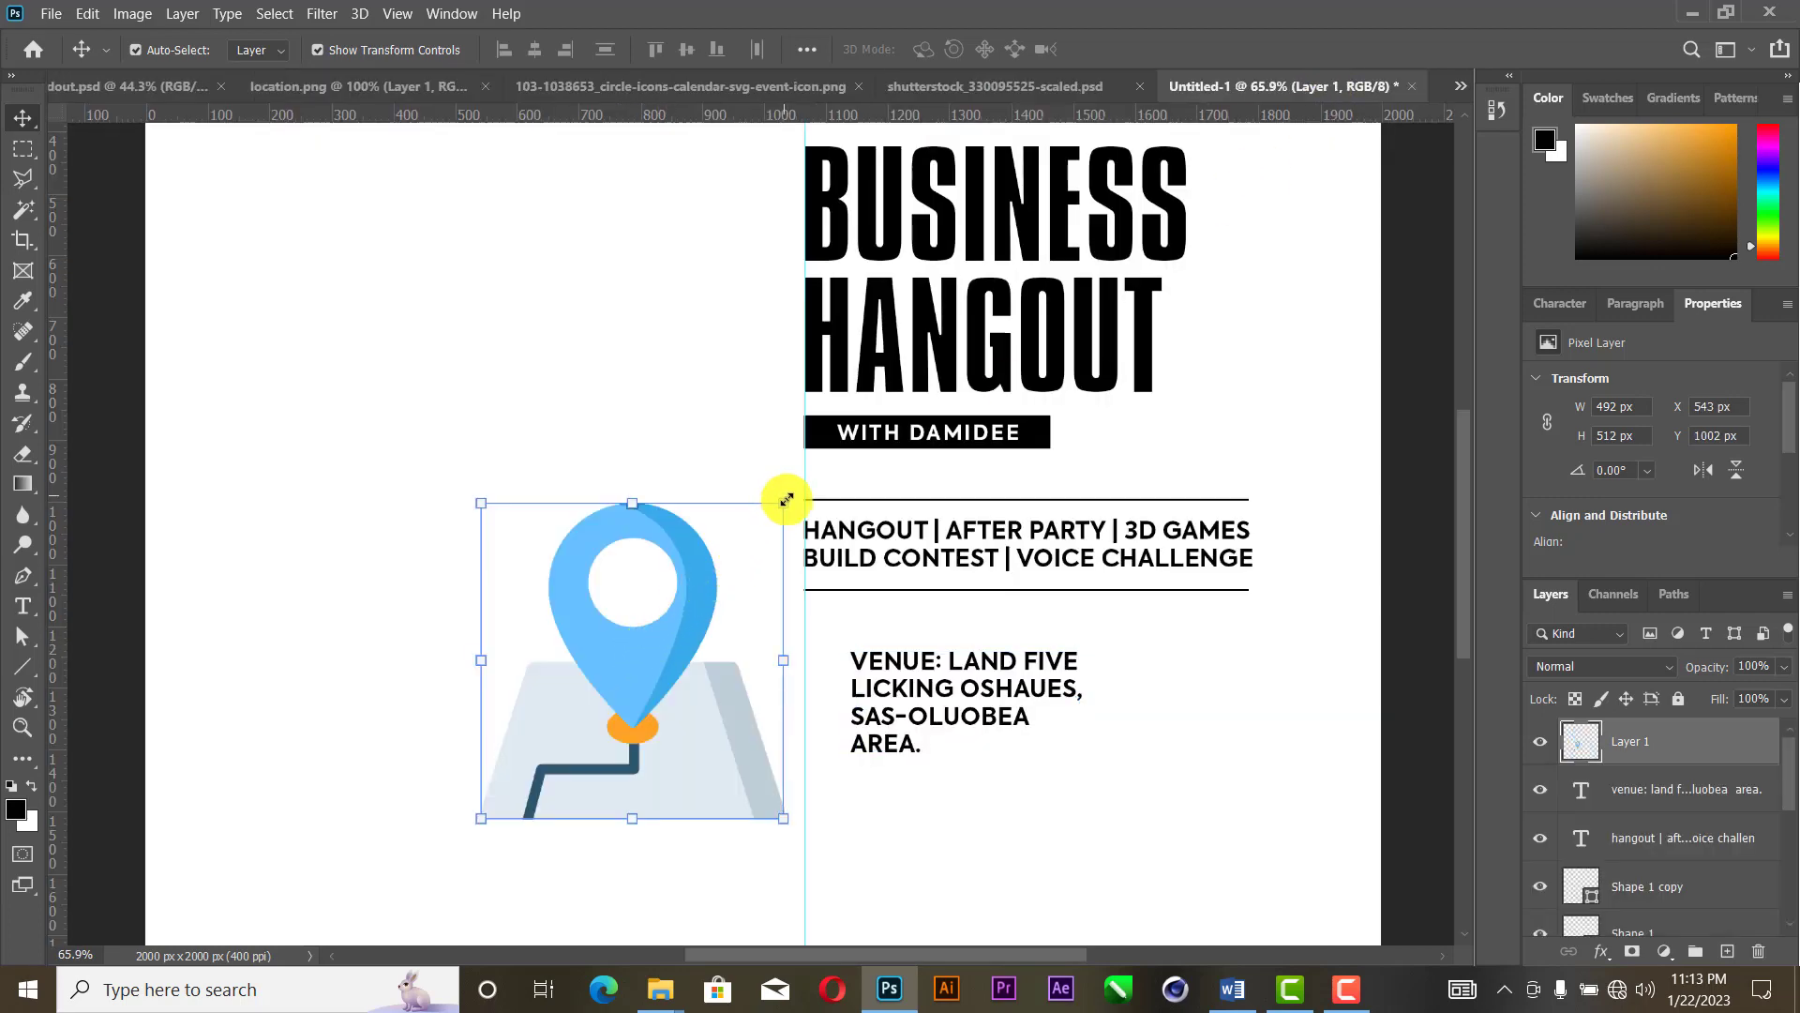
# Step: Scale the map pin proportionally to 14.28% against the vertical guide beside the venue text, and widen the gap between them slightly
pyautogui.moveTo(787, 500); pyautogui.dragTo(575, 625)
pyautogui.hotkey('ctrl', 'z')
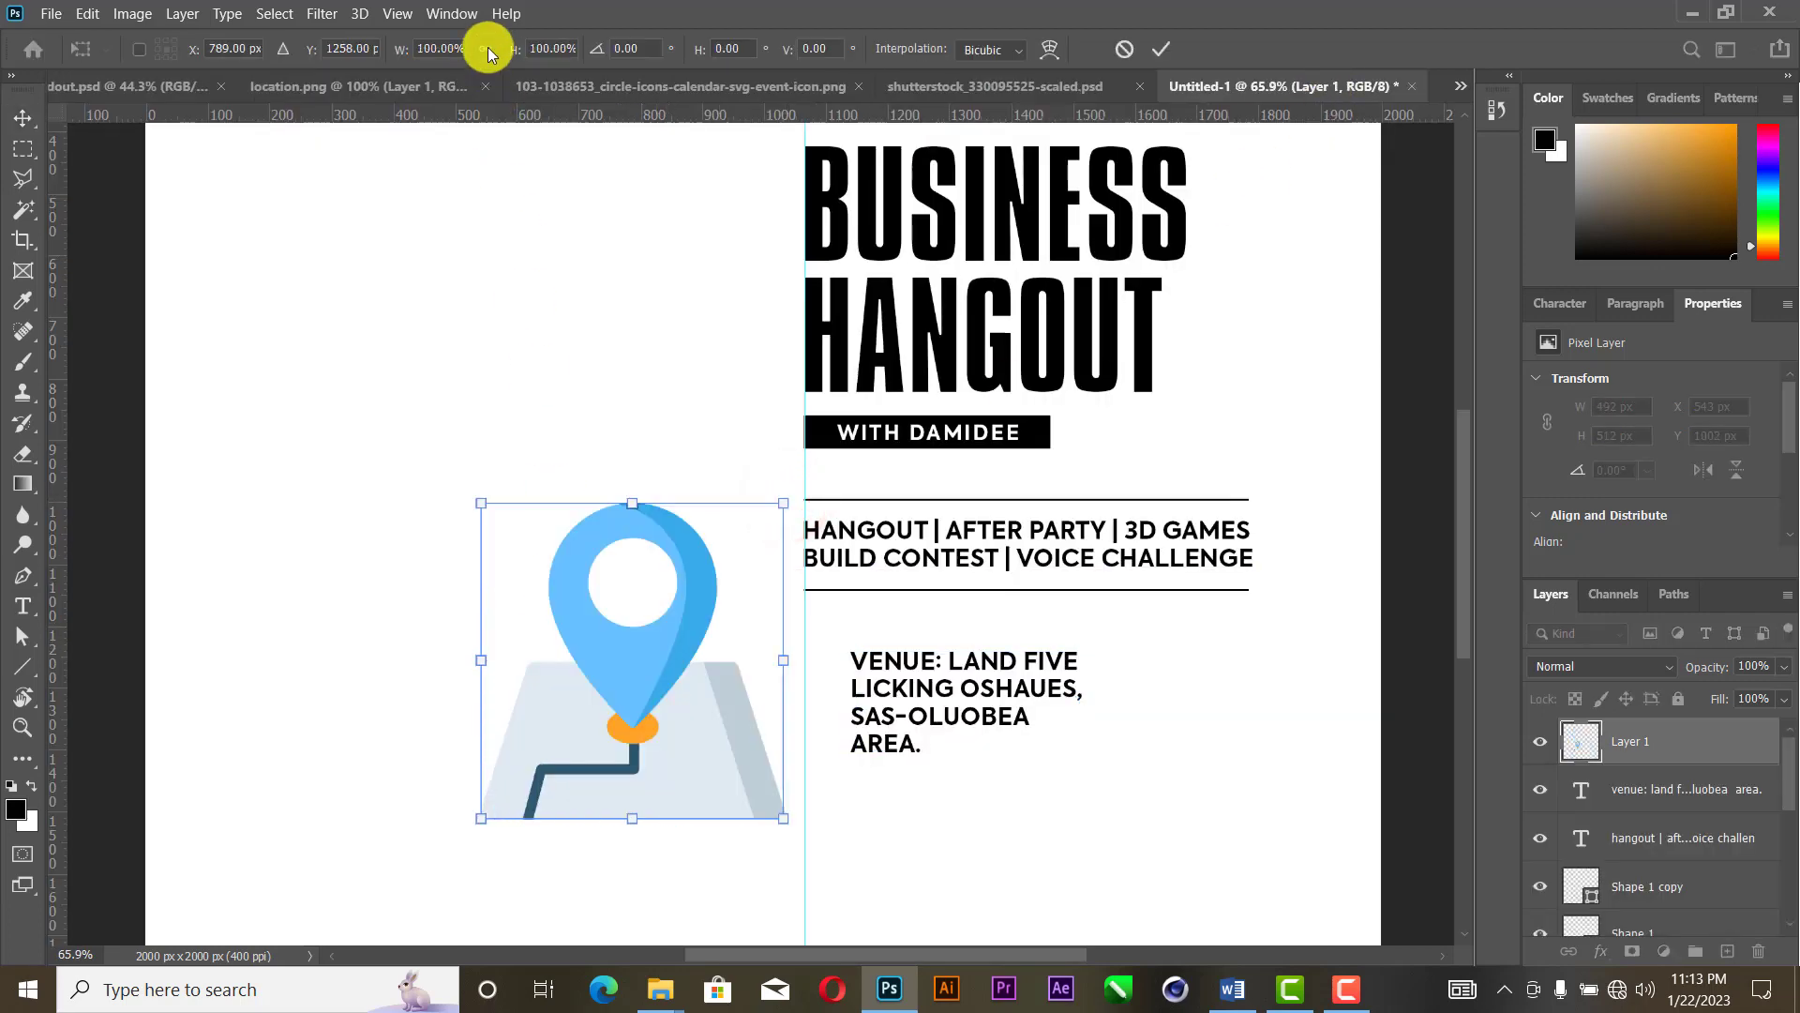
pyautogui.click(488, 48)
pyautogui.moveTo(784, 504); pyautogui.dragTo(887, 737)
pyautogui.scroll(8, 587, 759)
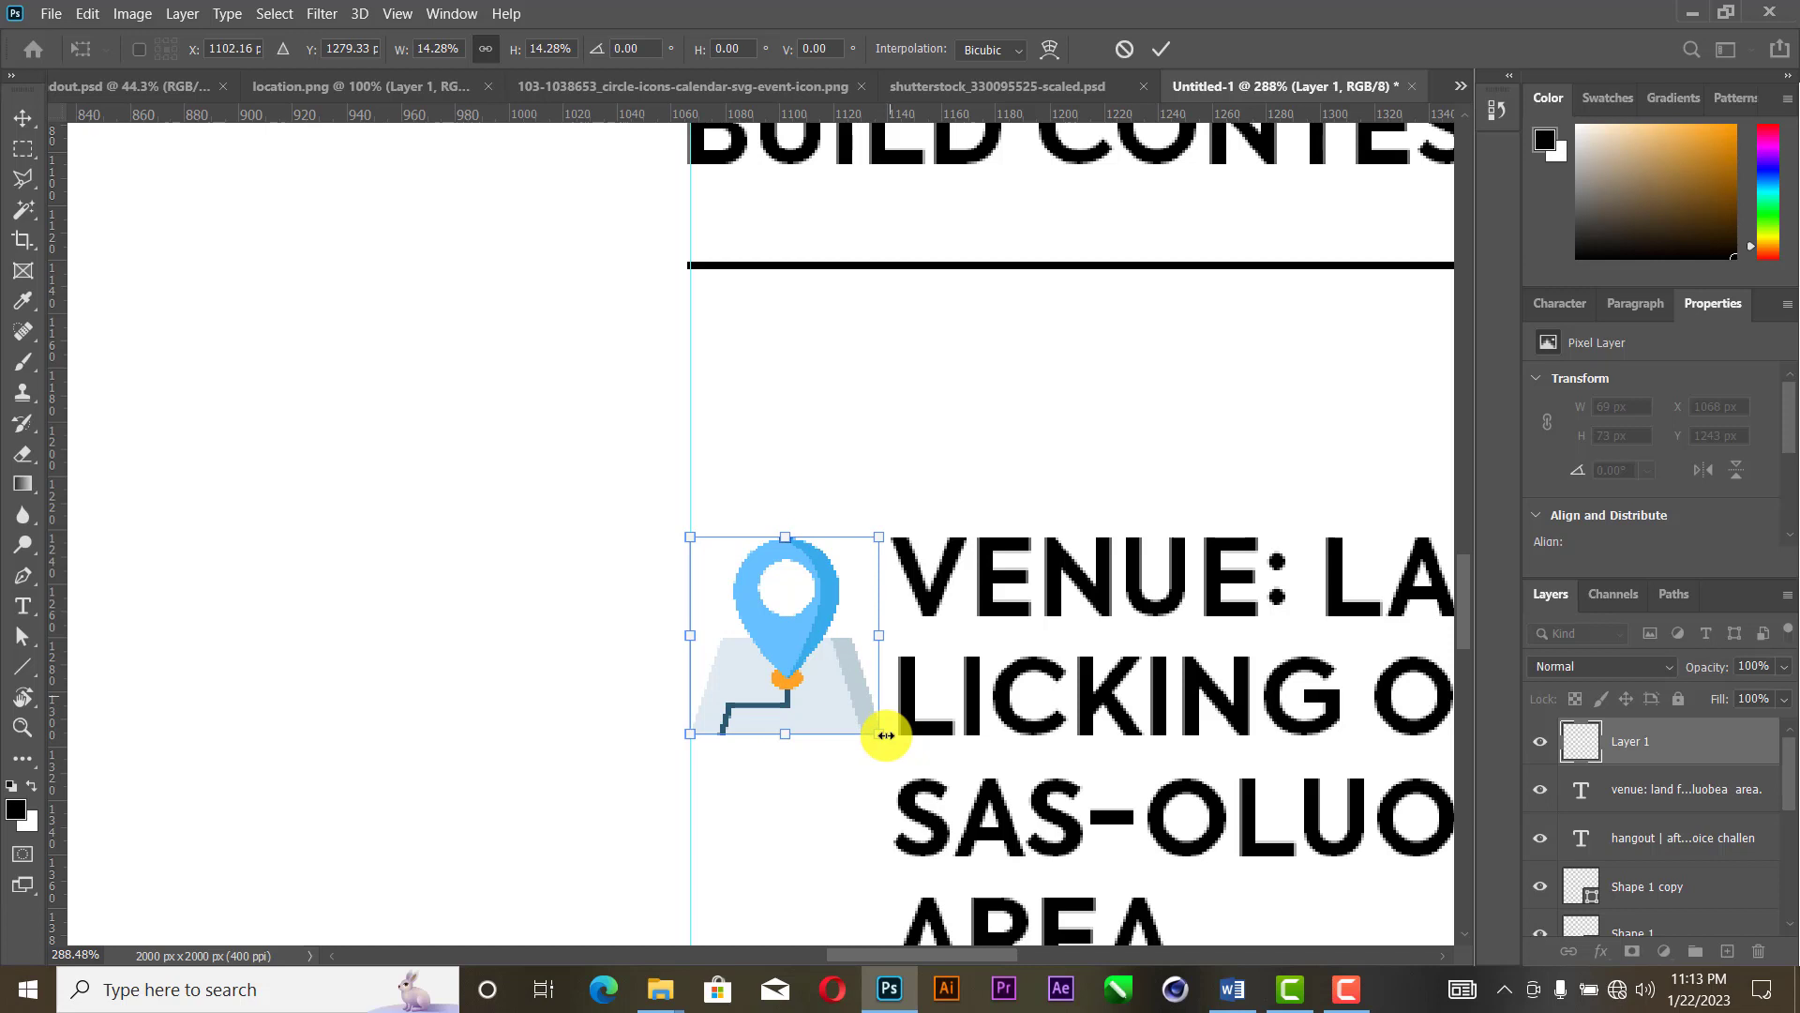
pyautogui.click(1169, 53)
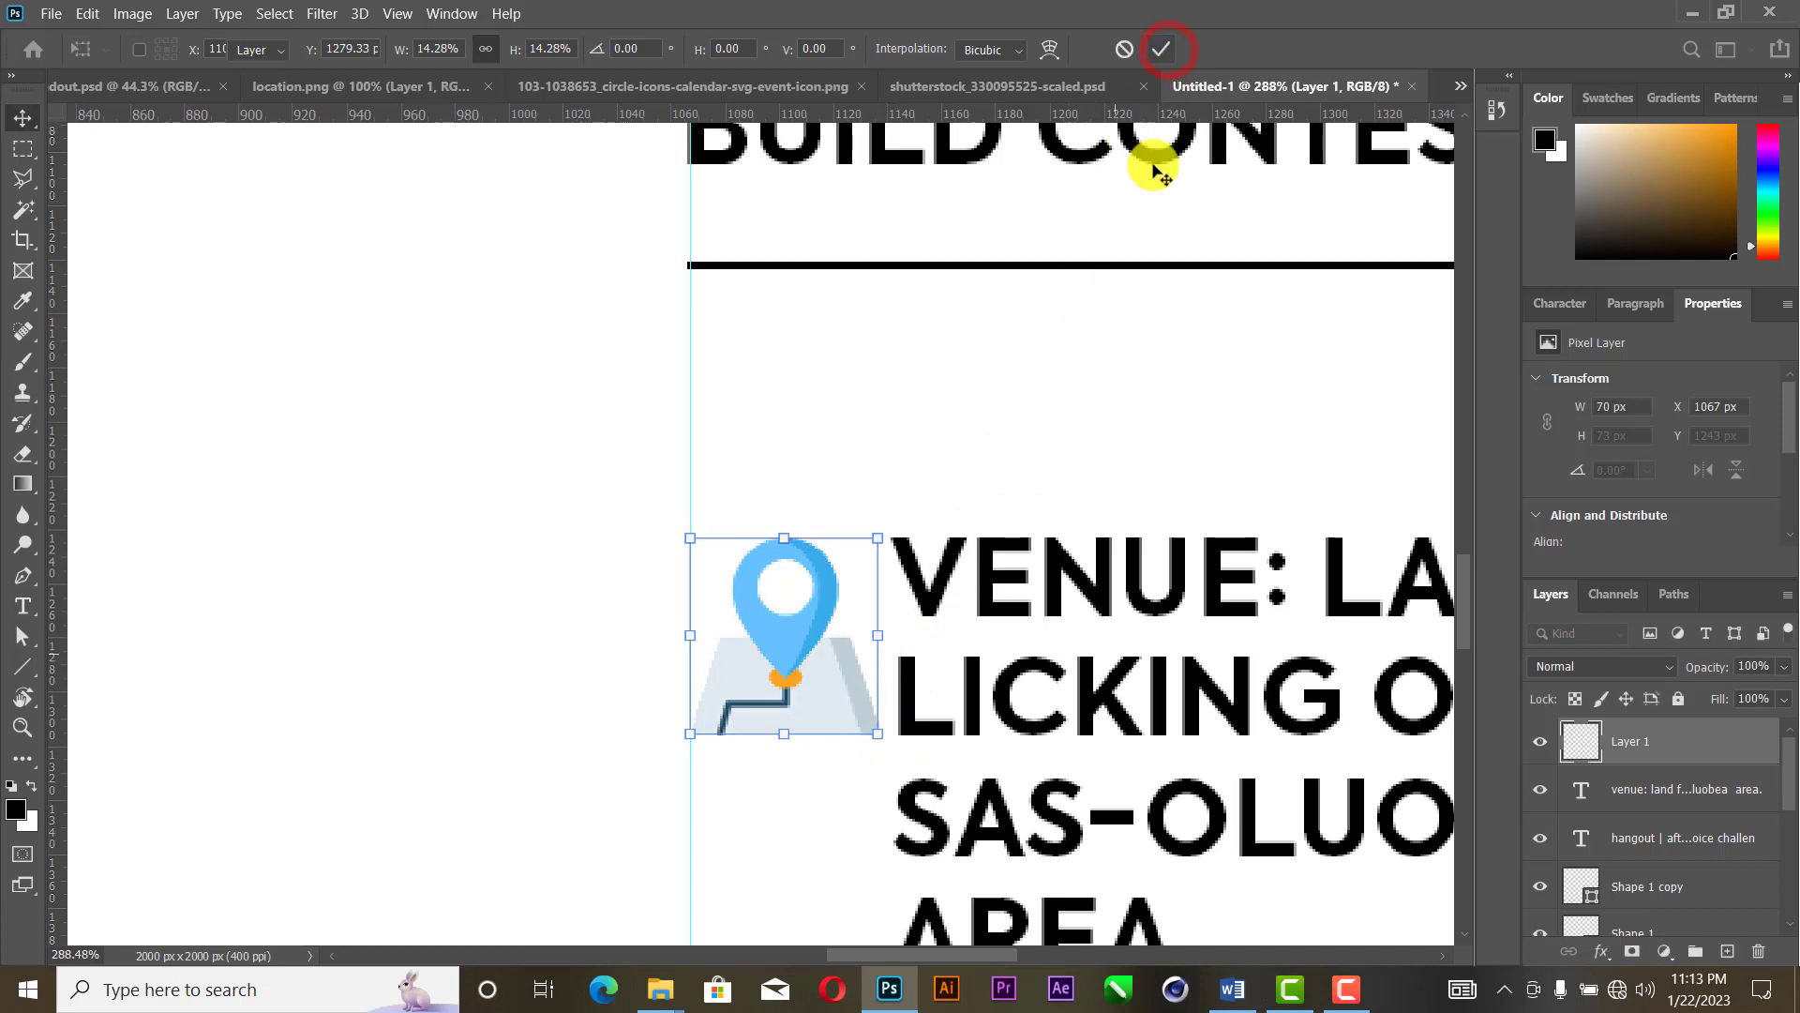
pyautogui.moveTo(1097, 587); pyautogui.dragTo(1133, 594)
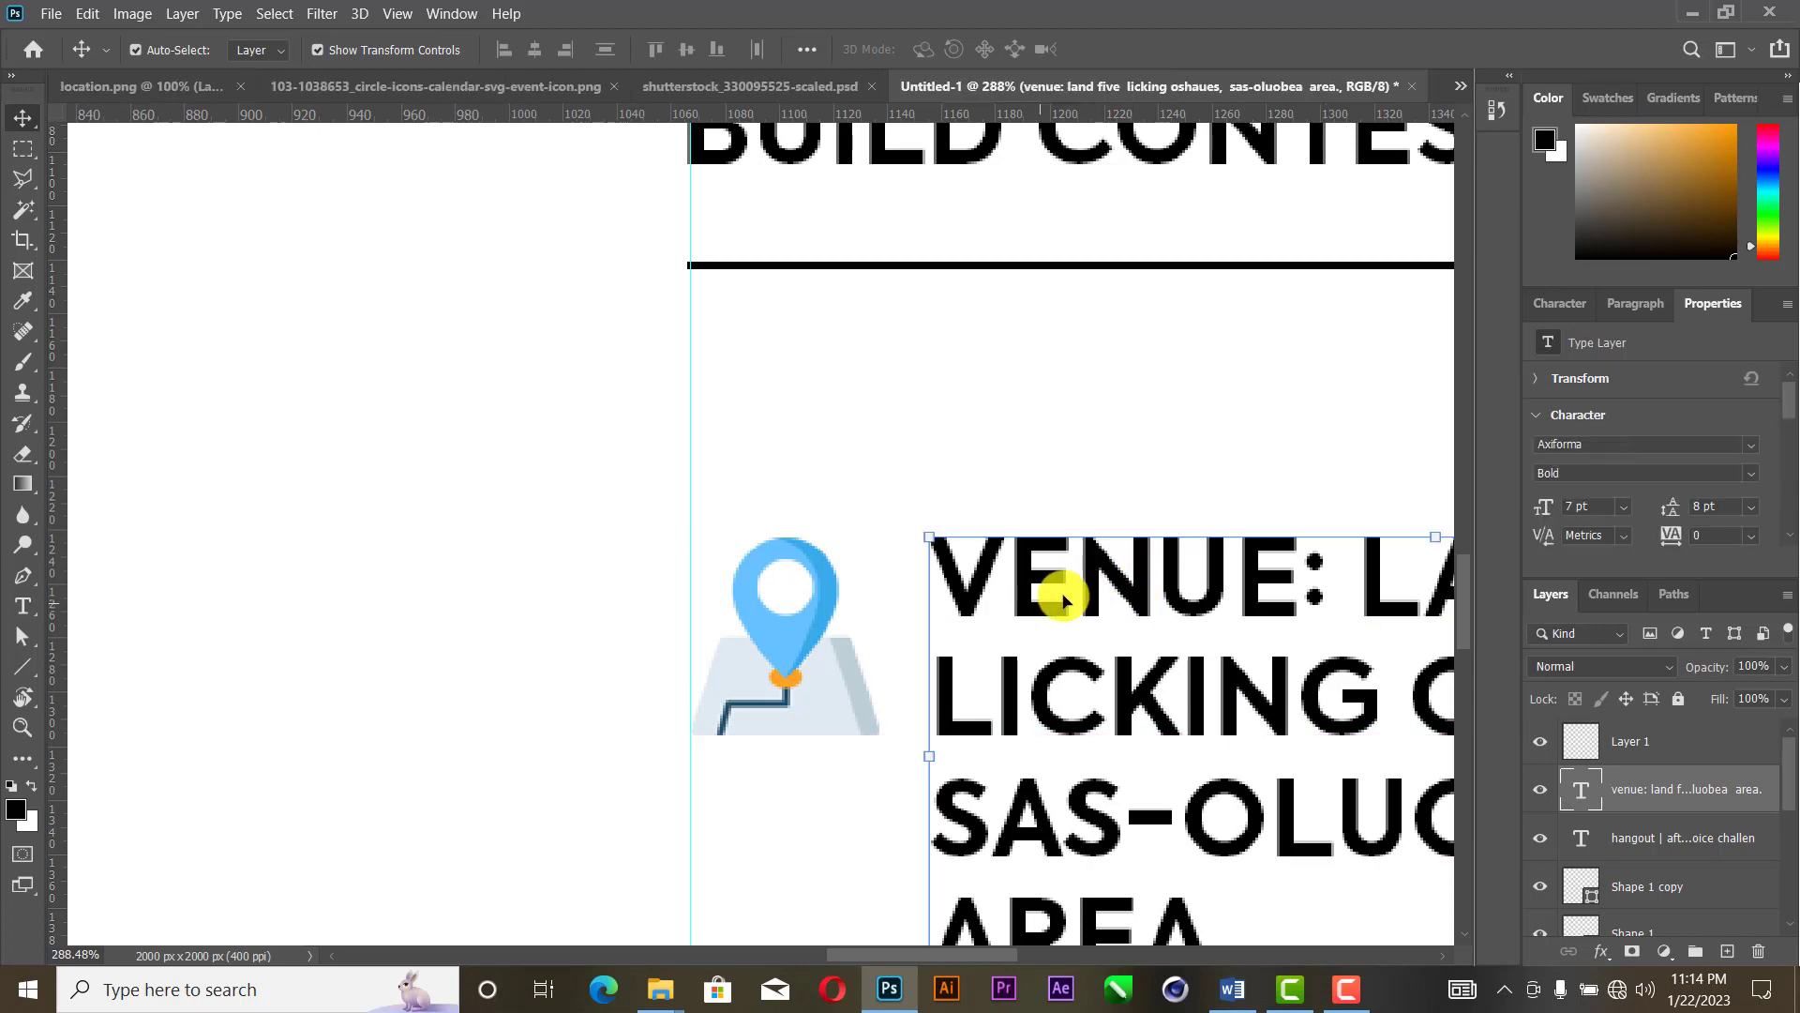
# Step: Nudge the map pin and venue text up together, closer to the lower divider line
pyautogui.scroll(-5, 1061, 594)
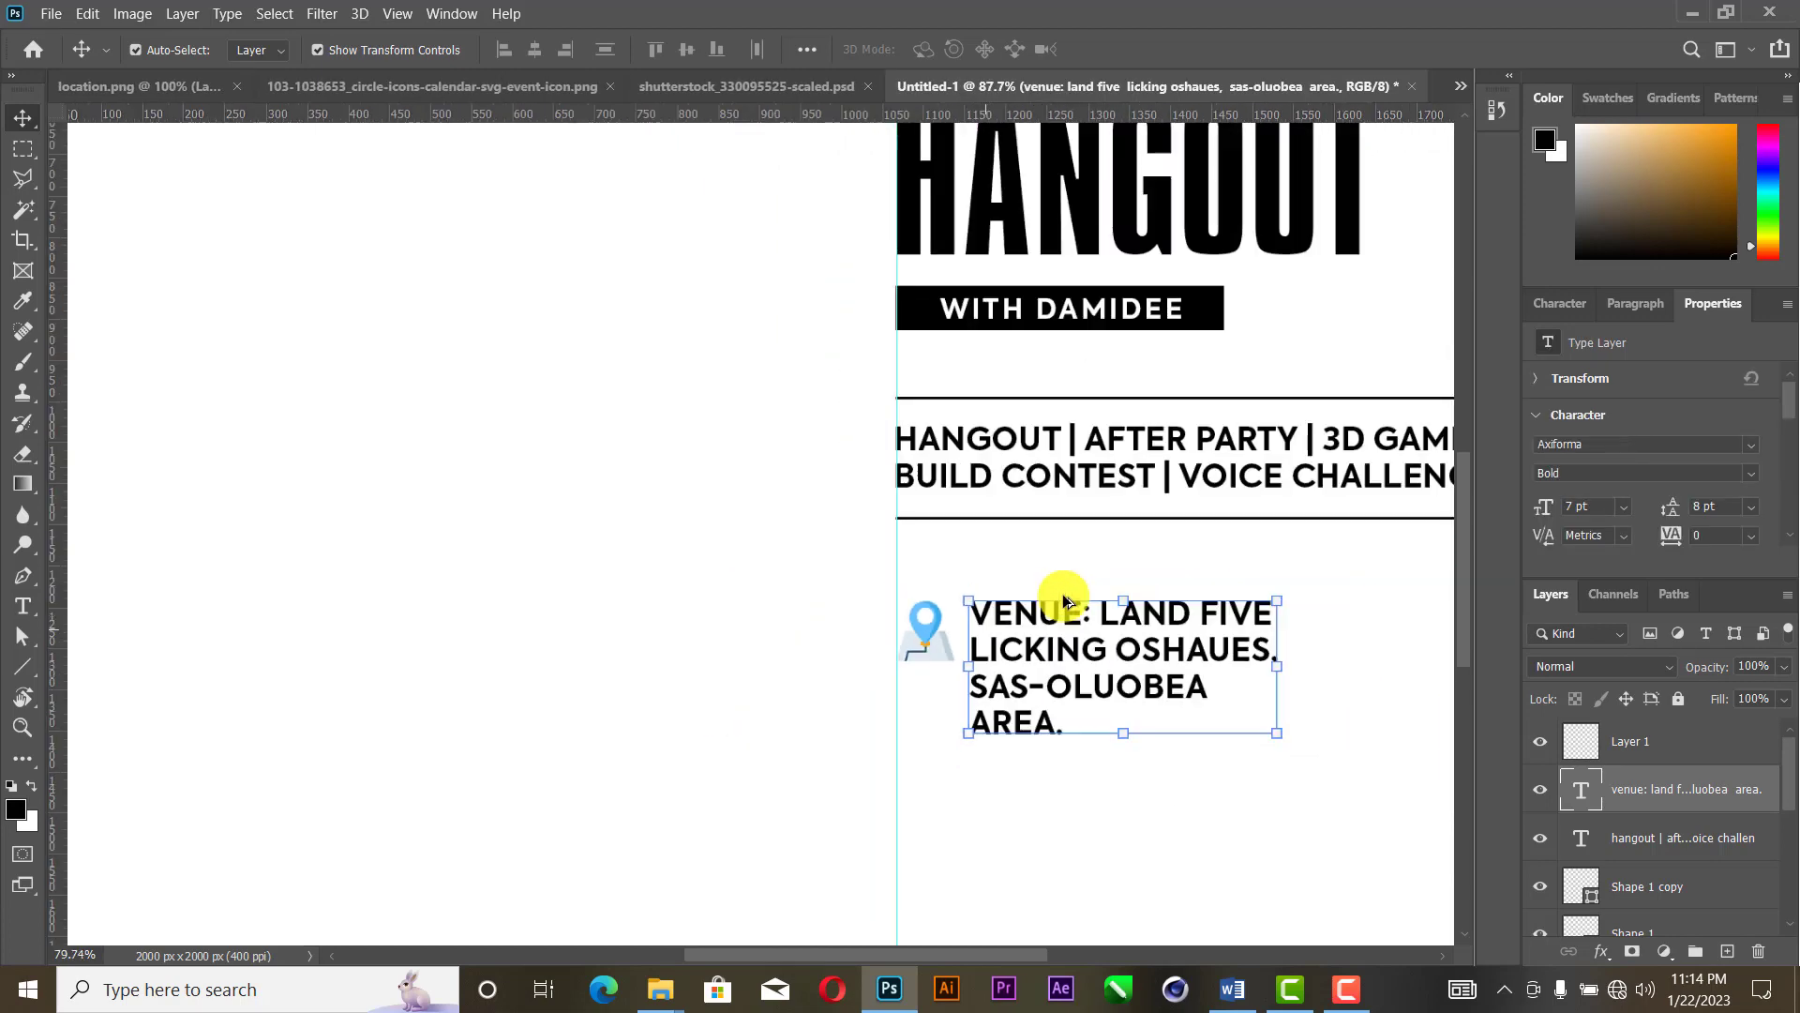
pyautogui.moveTo(1127, 825); pyautogui.dragTo(907, 645)
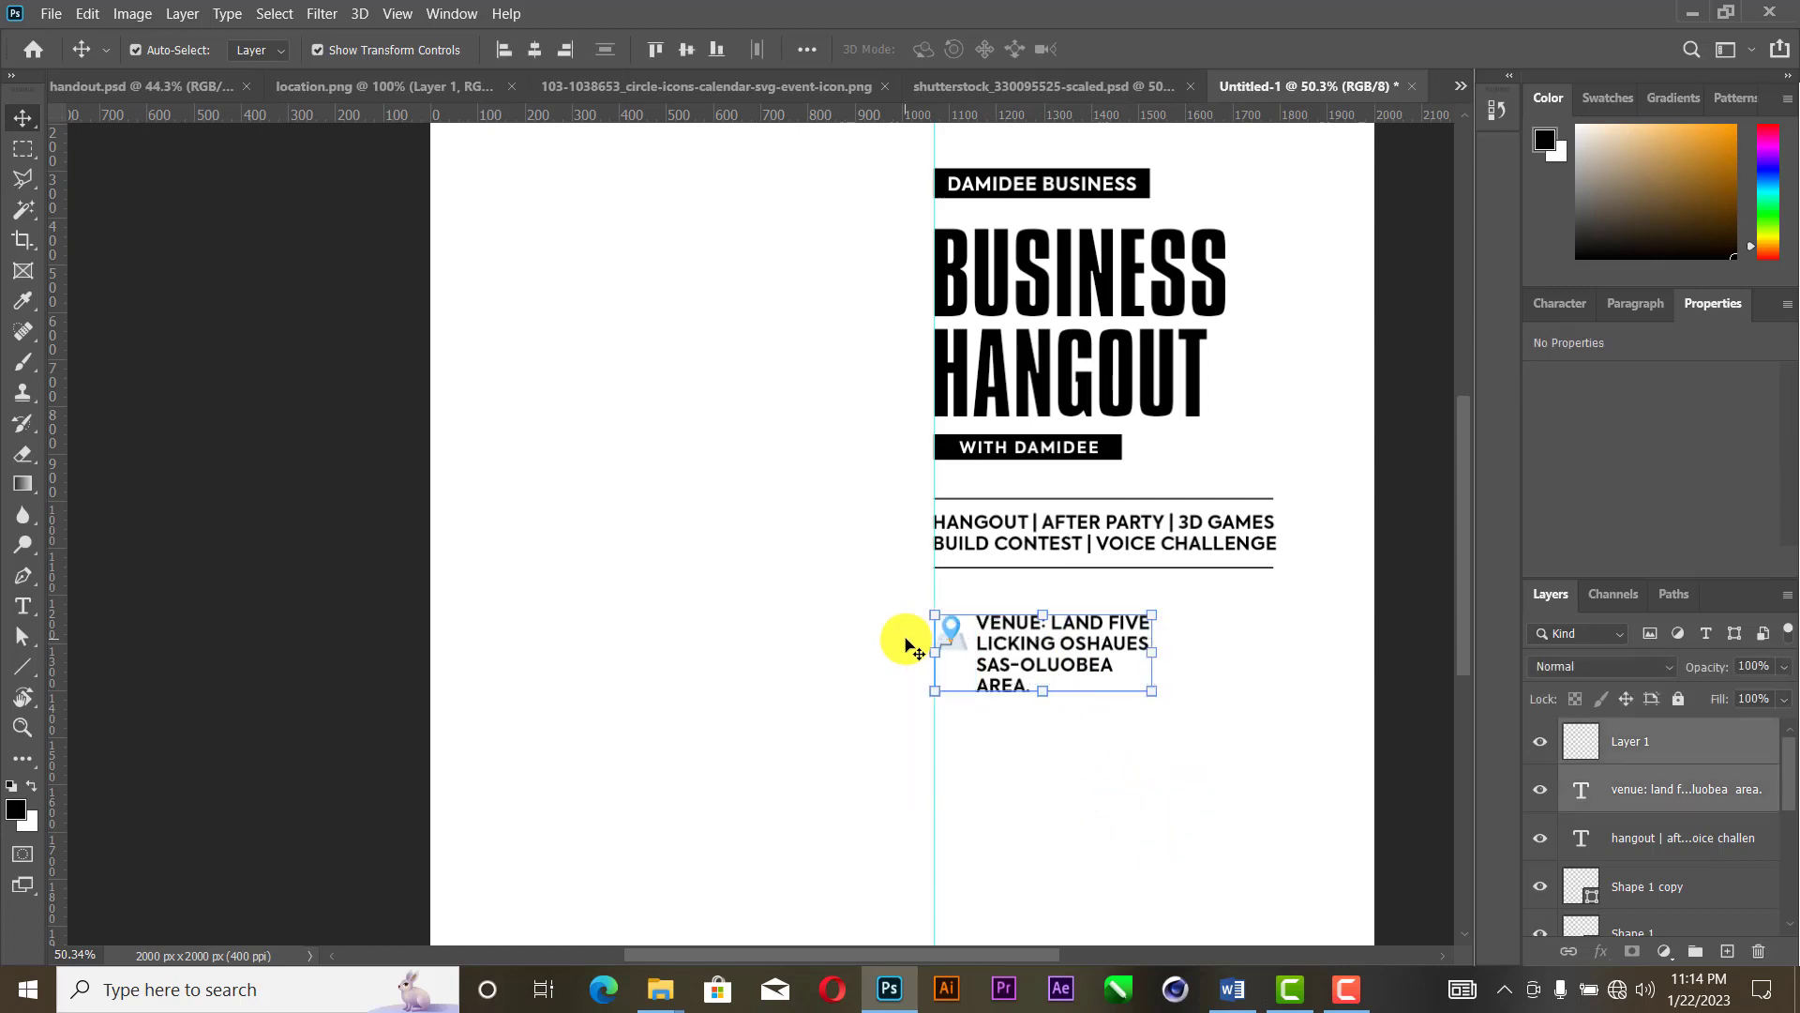
pyautogui.press('Up')
pyautogui.press('Up')
pyautogui.press('Up')
pyautogui.press('Up')
pyautogui.press('Up')
pyautogui.press('Up')
pyautogui.press('Up')
pyautogui.press('Up')
pyautogui.press('Up')
pyautogui.press('Up')
pyautogui.press('Up')
pyautogui.press('Up')
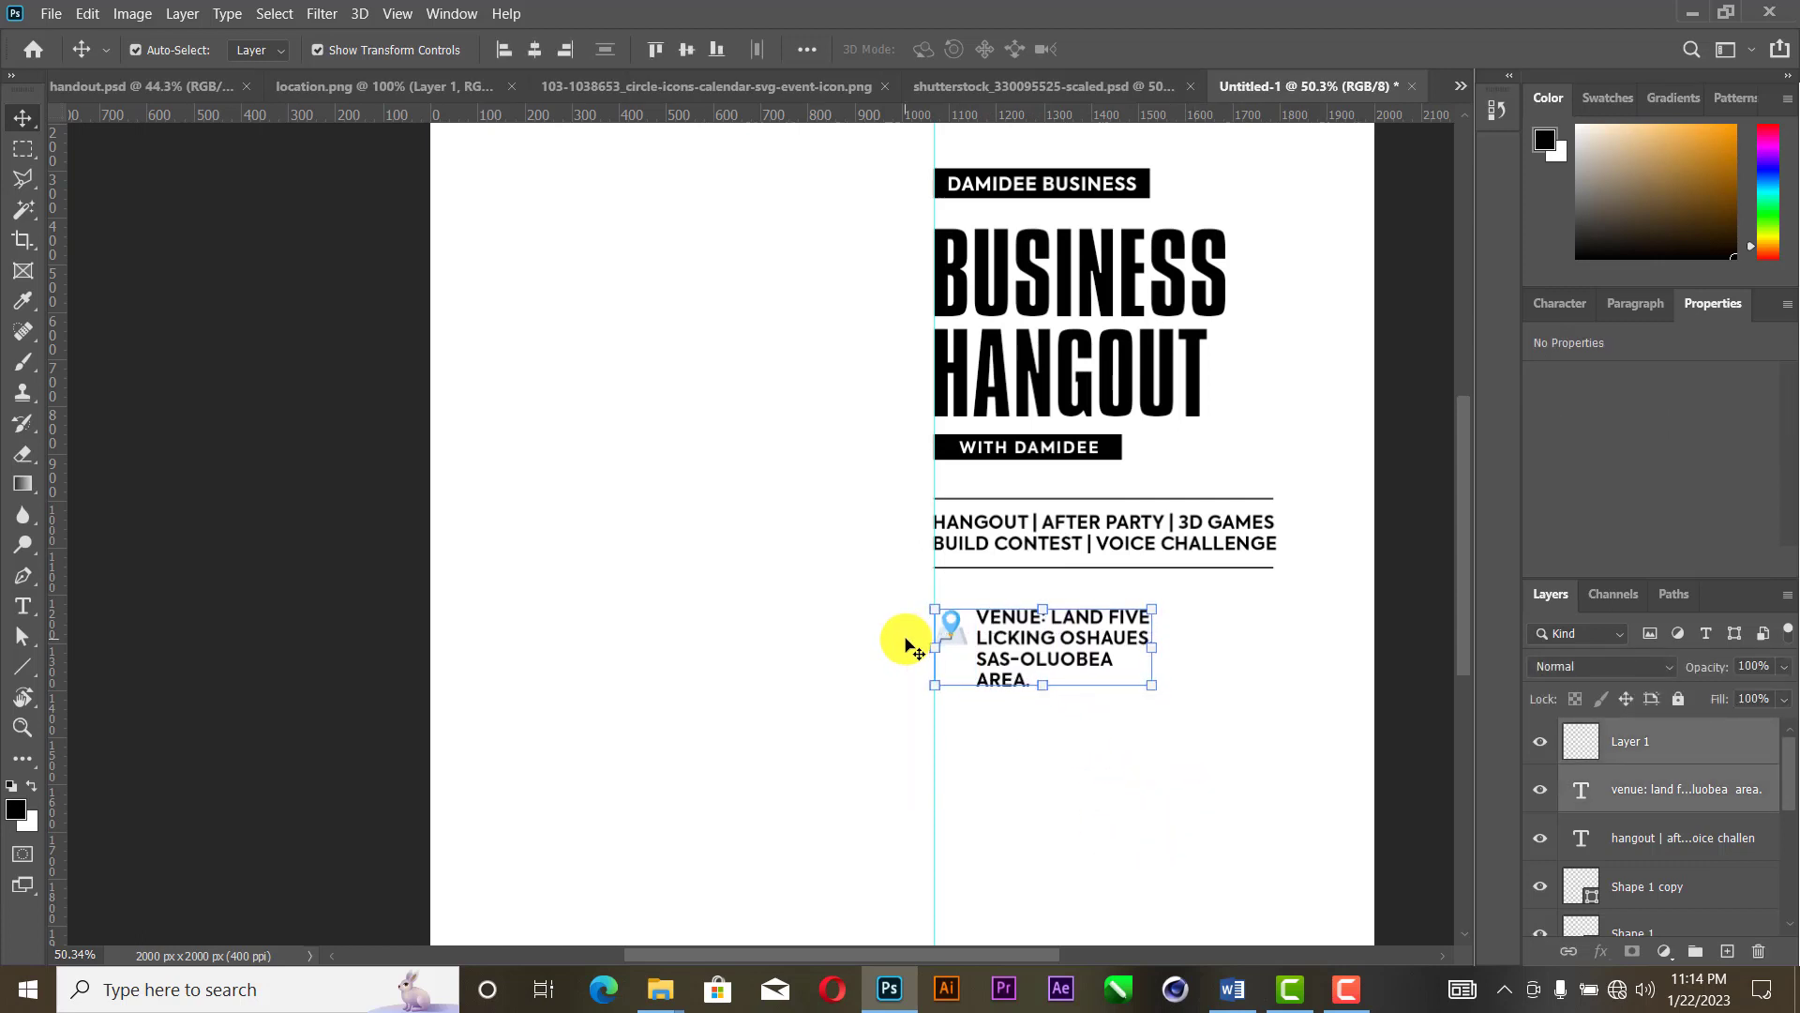
pyautogui.press('Up')
pyautogui.press('Up')
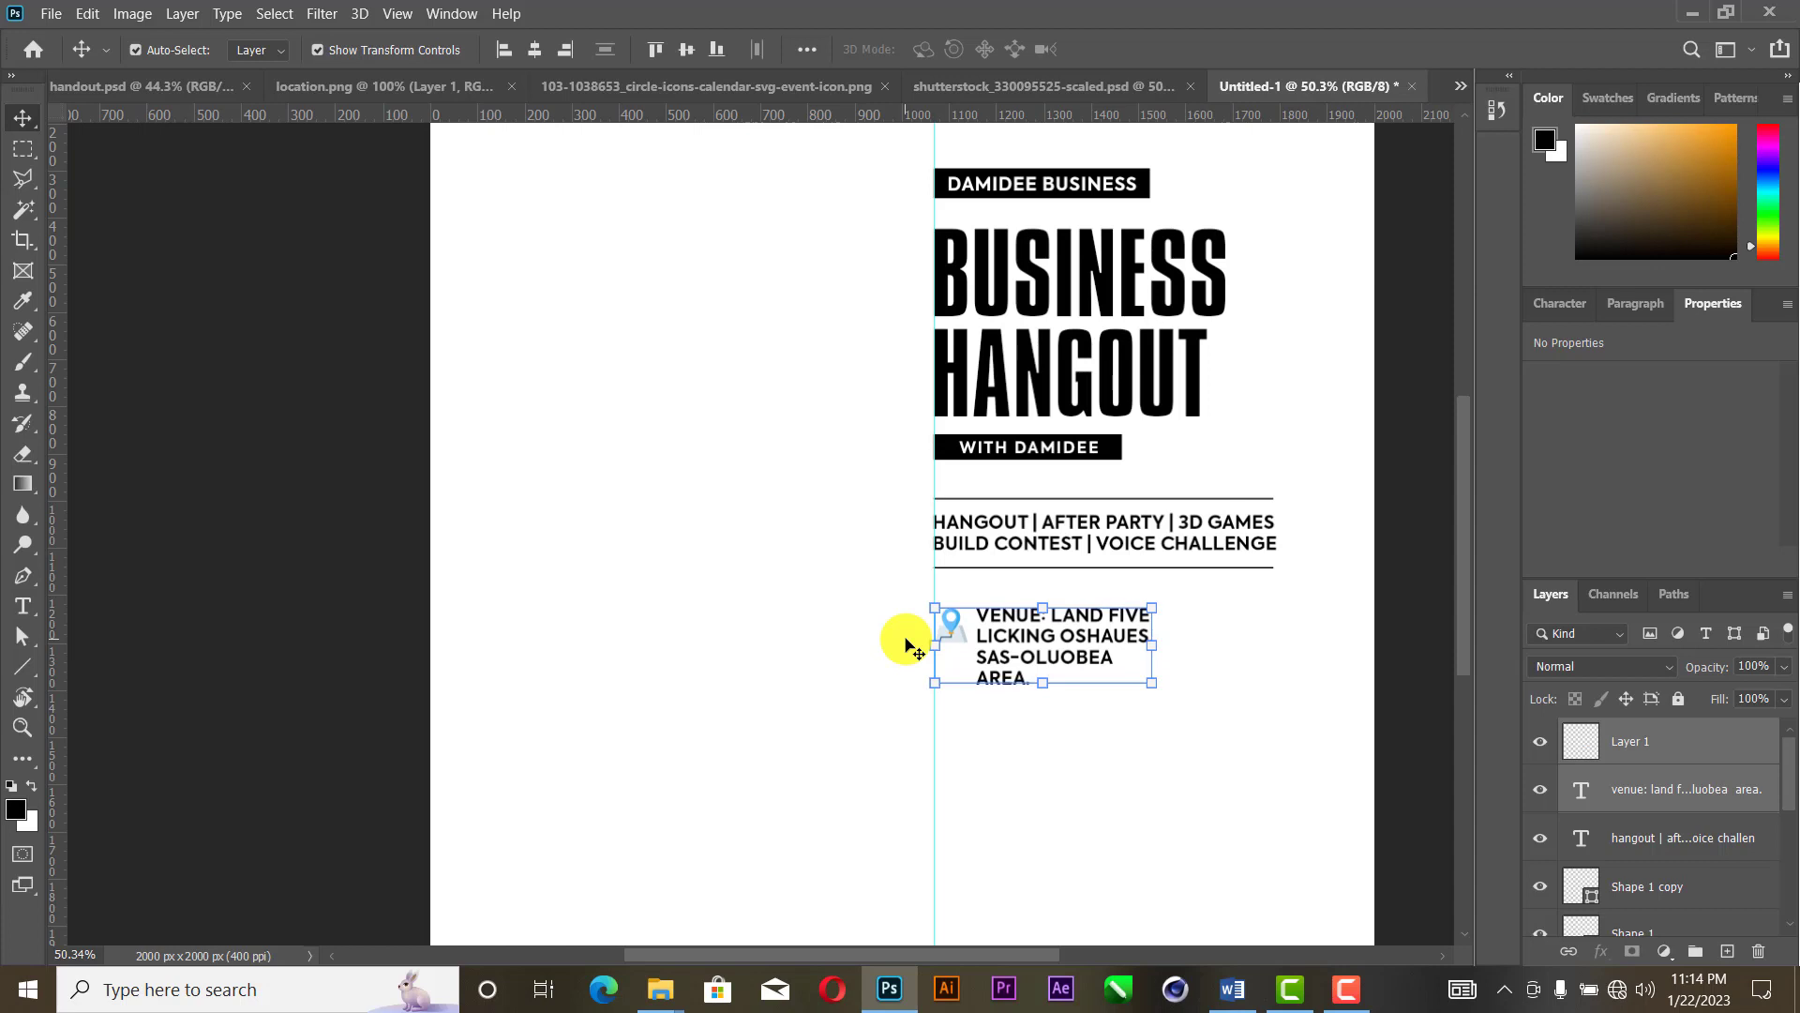
pyautogui.press('Up')
pyautogui.press('Up')
pyautogui.press('Up')
pyautogui.press('Up')
pyautogui.press('Up')
pyautogui.press('Up')
pyautogui.press('Up')
pyautogui.press('Up')
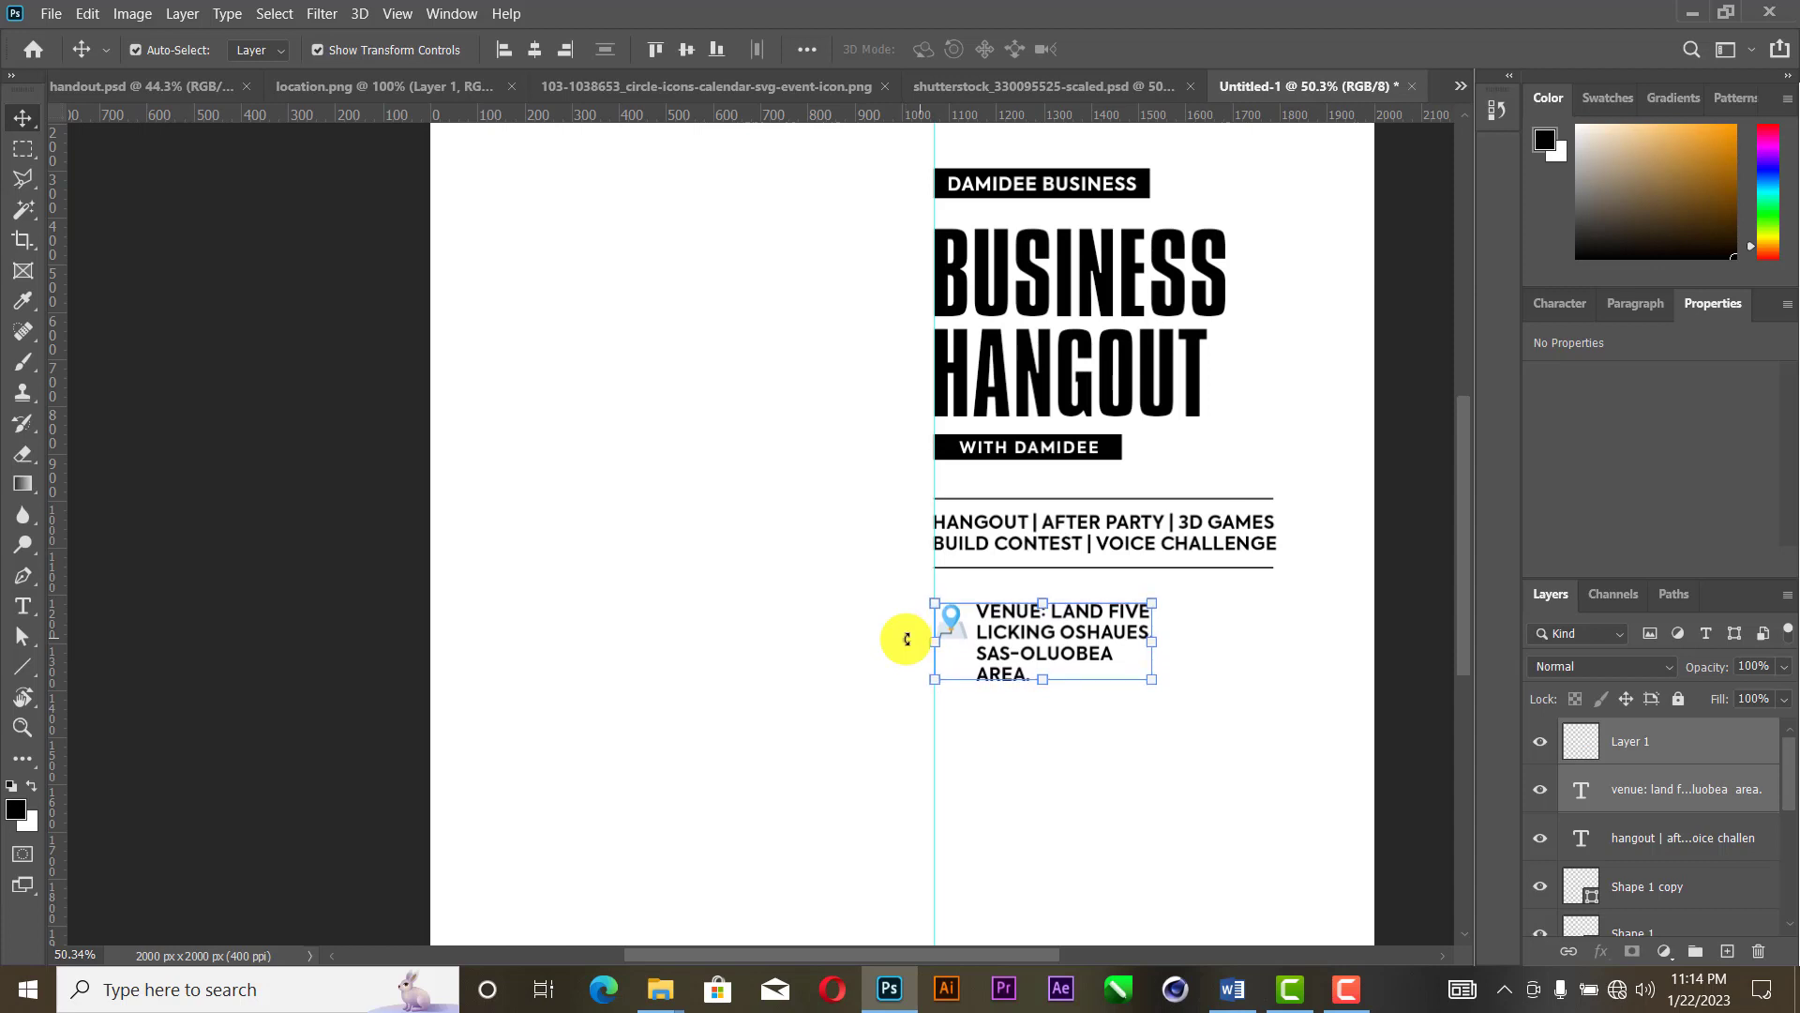
pyautogui.click(1187, 766)
# Step: Bring the calendar icon into the flyer and place it at 3.19% scale below the map pin, against the vertical guide
pyautogui.click(650, 84)
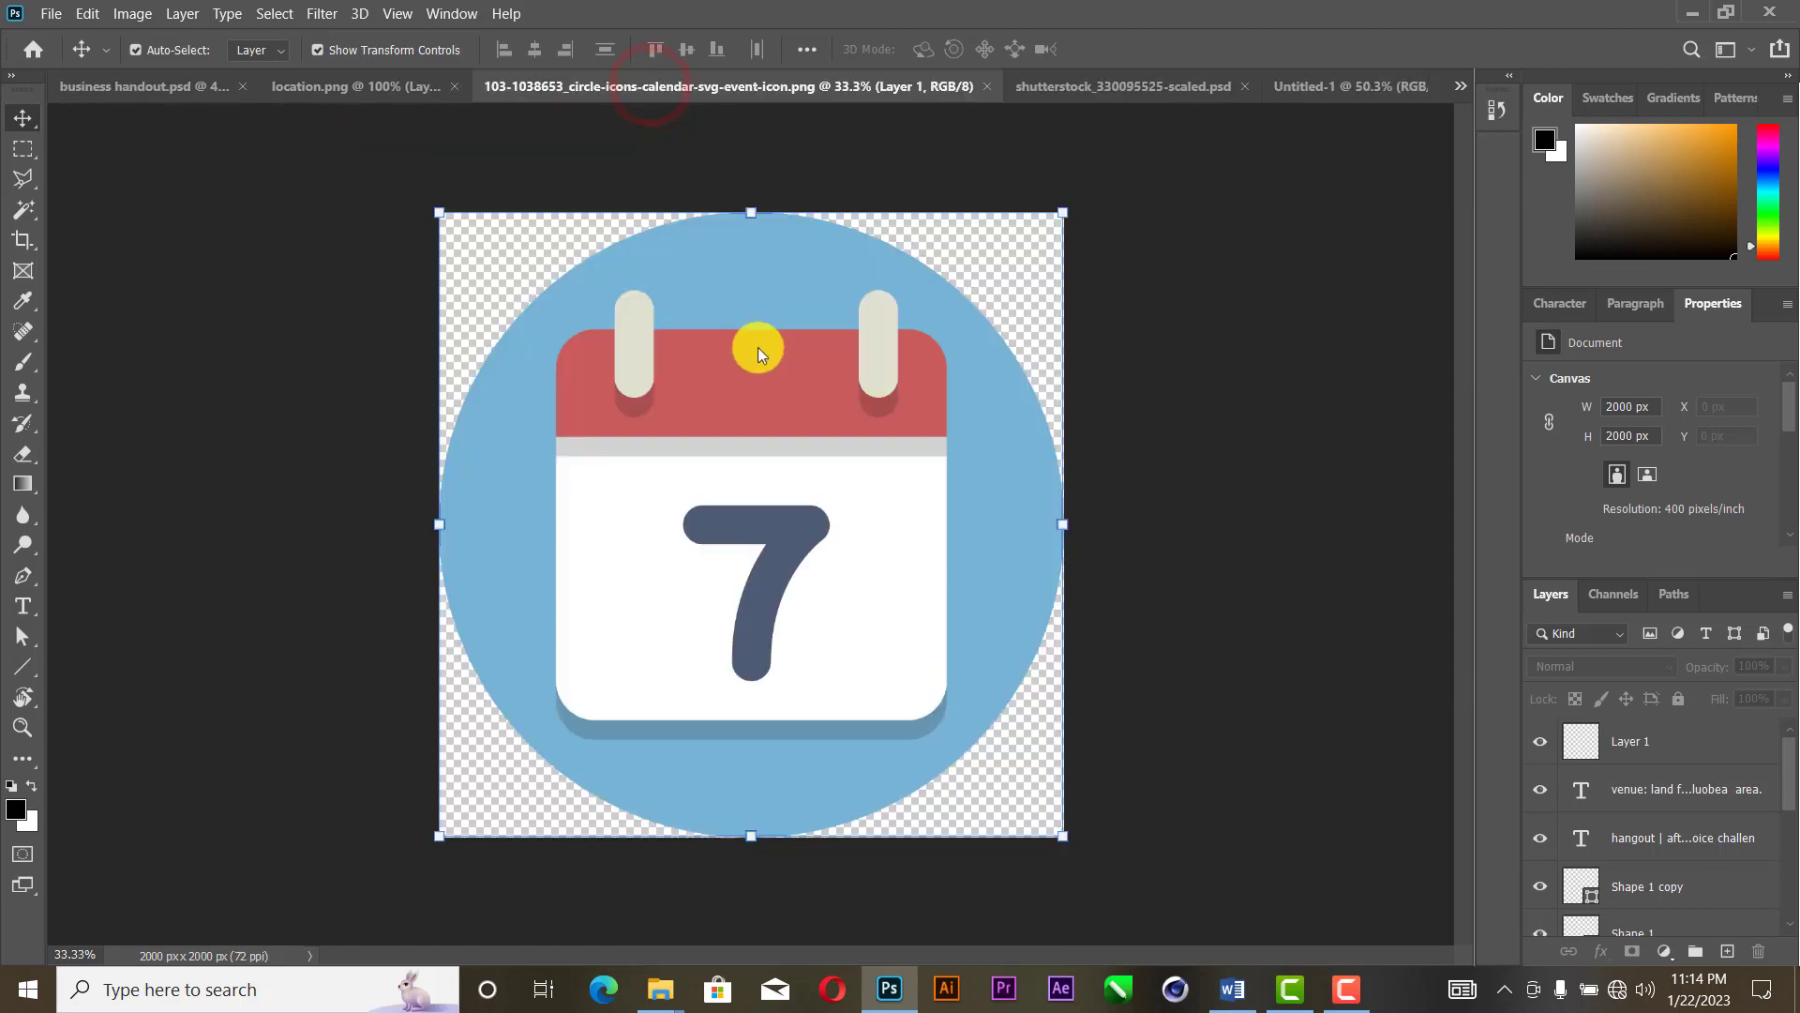
pyautogui.moveTo(795, 438); pyautogui.dragTo(865, 638)
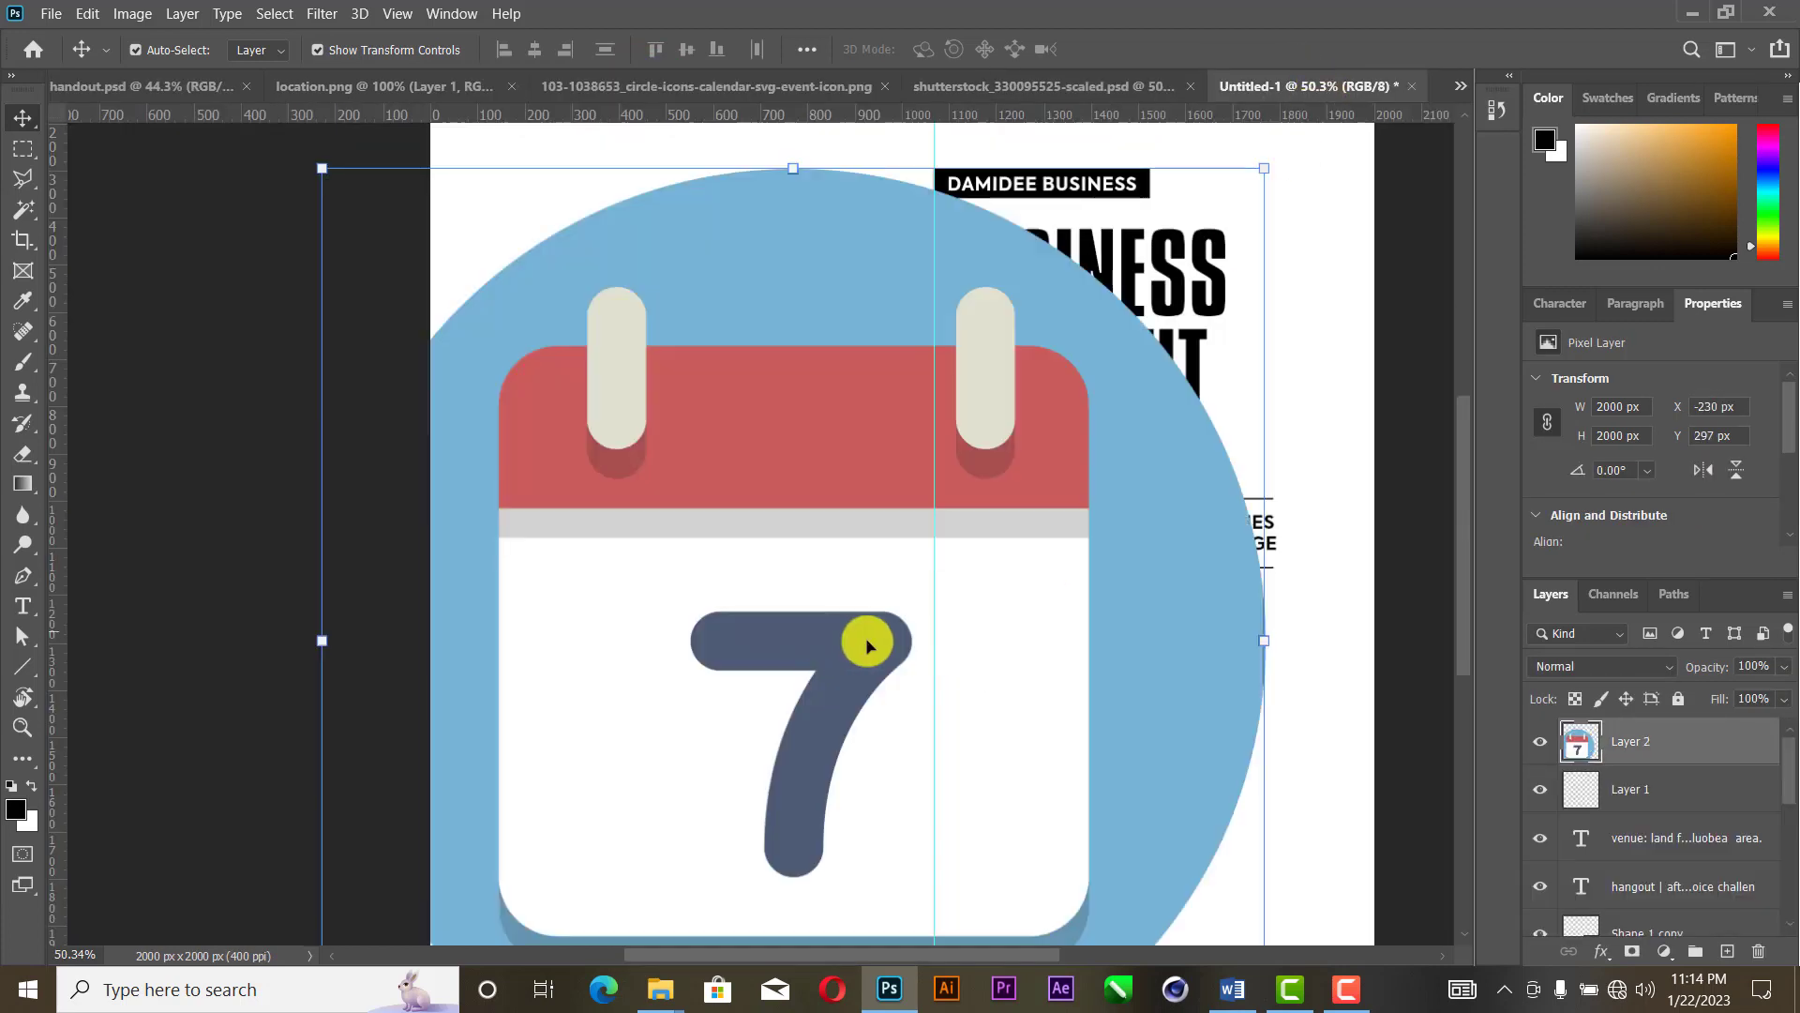
pyautogui.moveTo(1230, 634); pyautogui.dragTo(505, 649)
pyautogui.moveTo(505, 649); pyautogui.dragTo(707, 648)
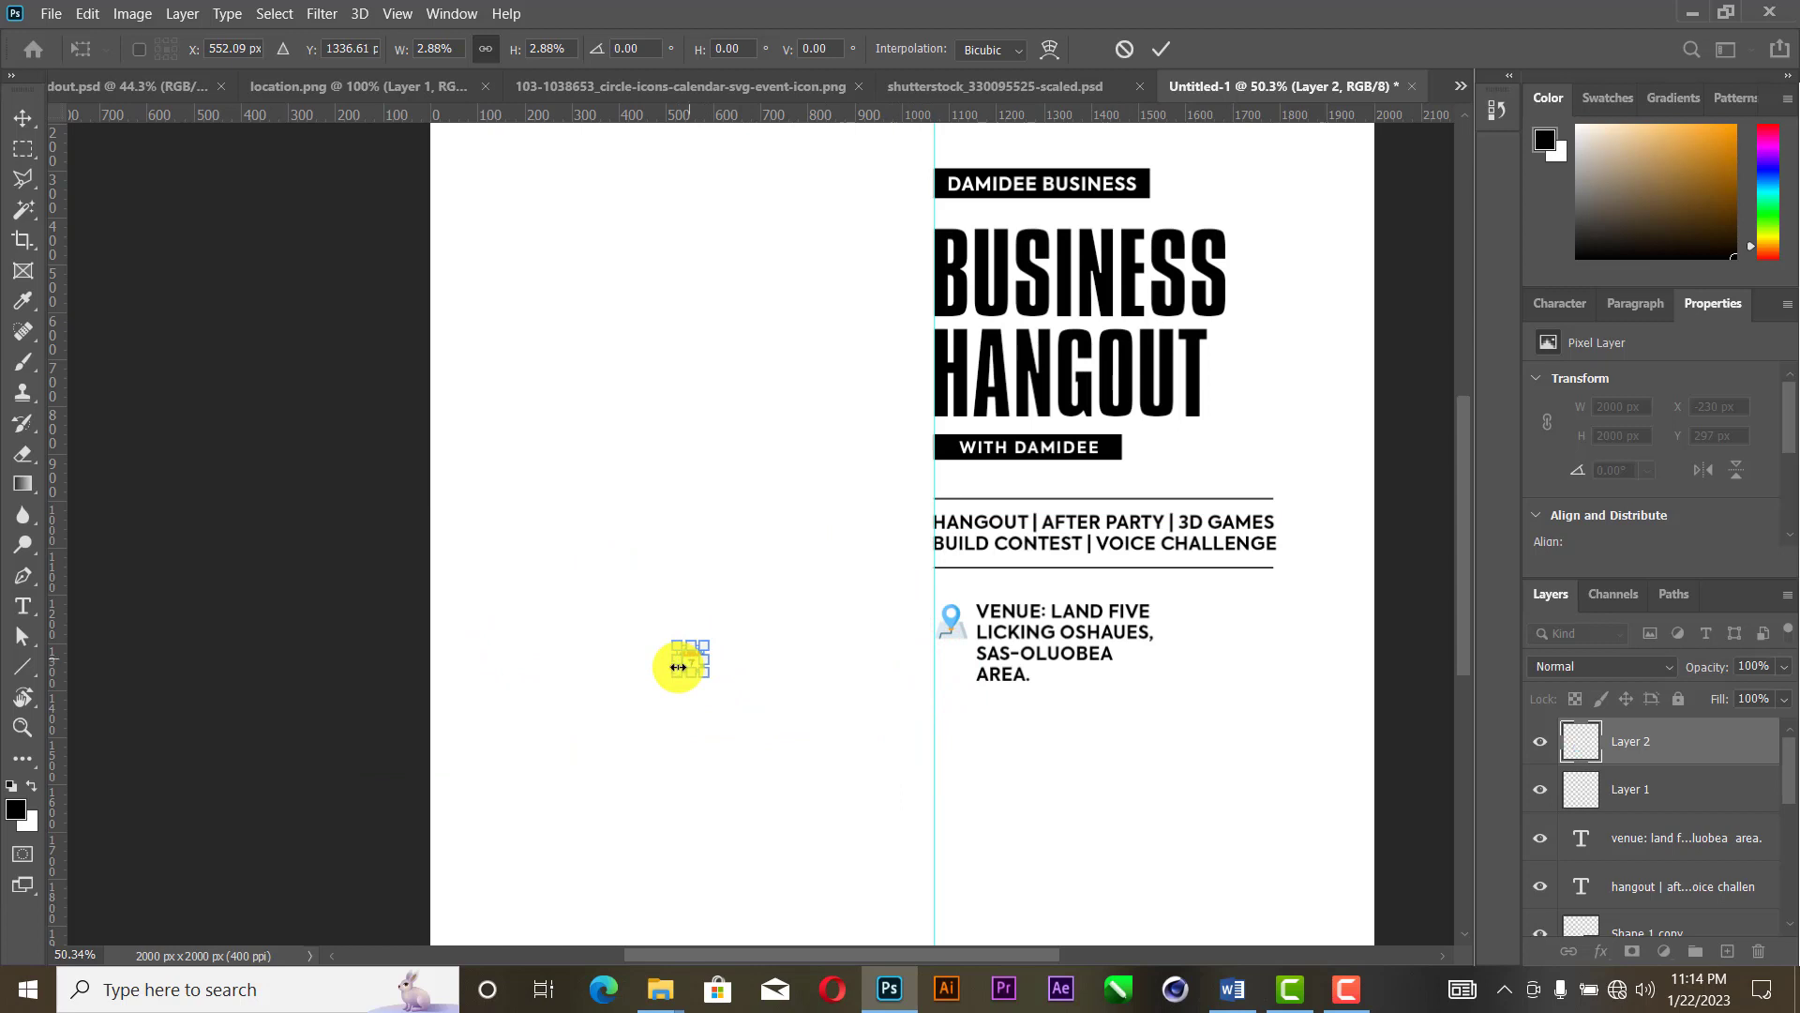
pyautogui.scroll(4, 678, 673)
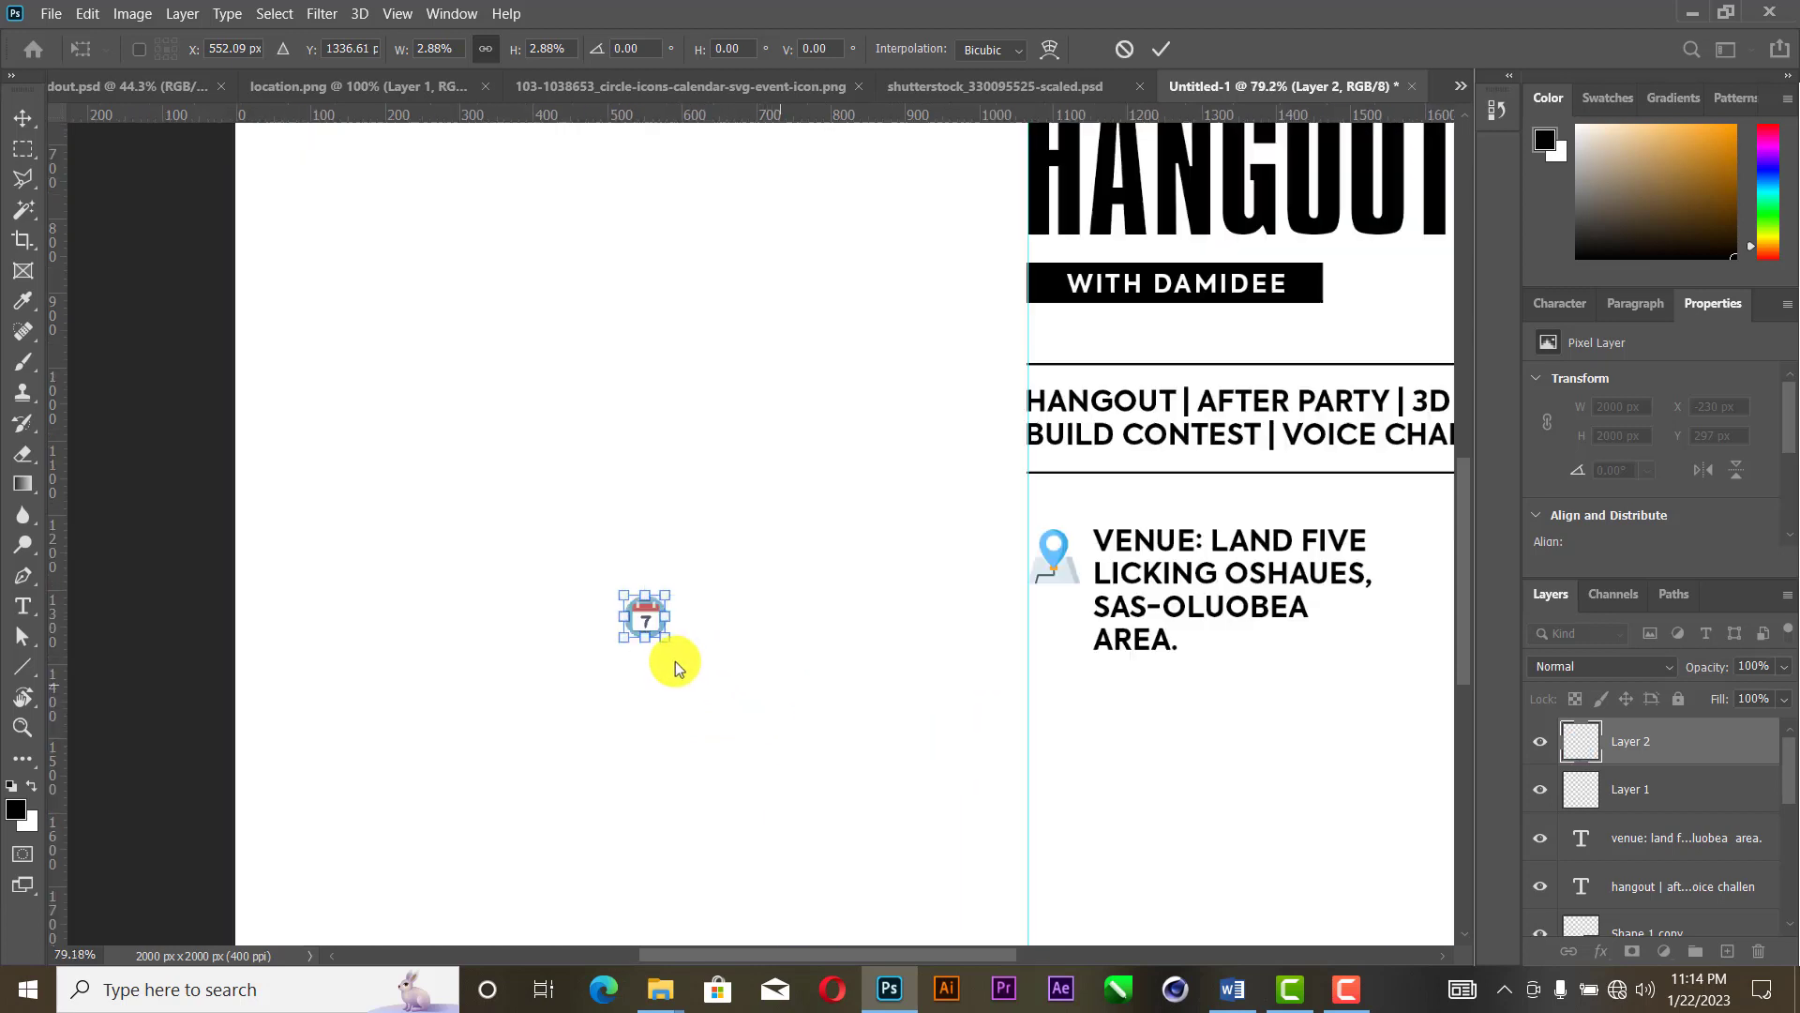
pyautogui.moveTo(653, 621); pyautogui.dragTo(1085, 735)
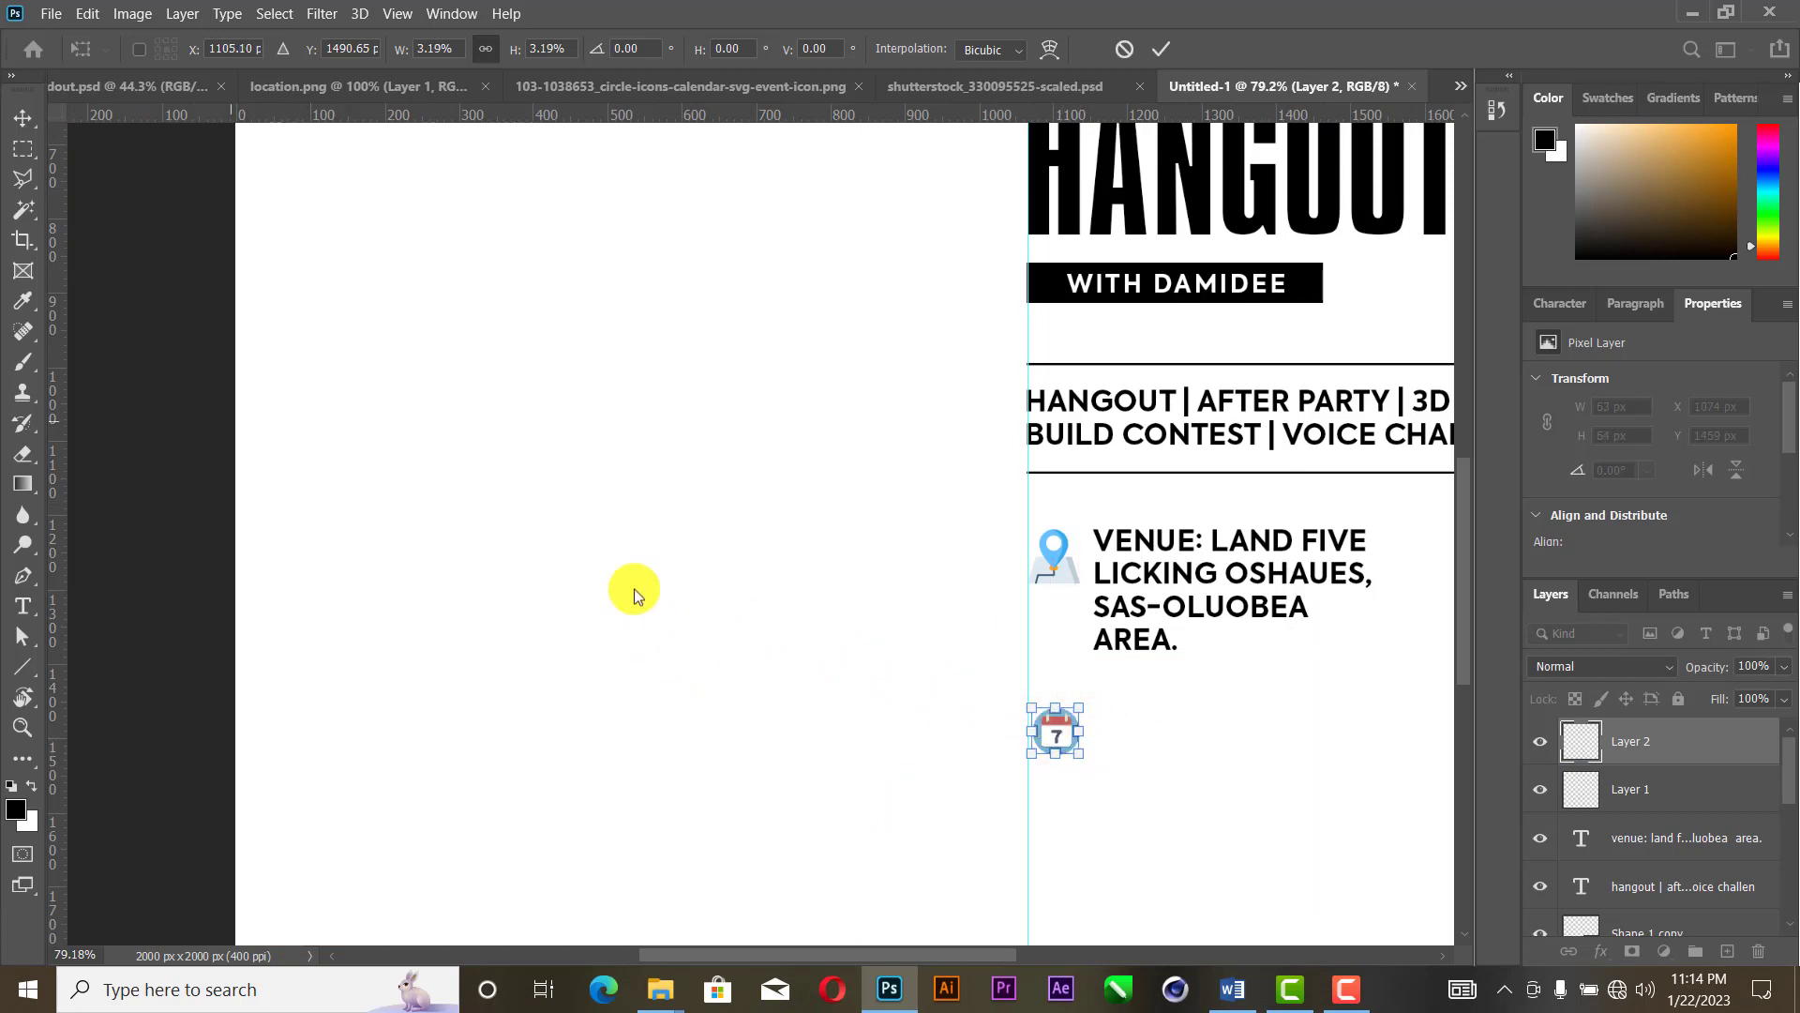
# Step: Add a vertical guide along the right edge of the calendar icon and apply the icon's transform
pyautogui.moveTo(56, 404); pyautogui.dragTo(1078, 790)
pyautogui.click(837, 673)
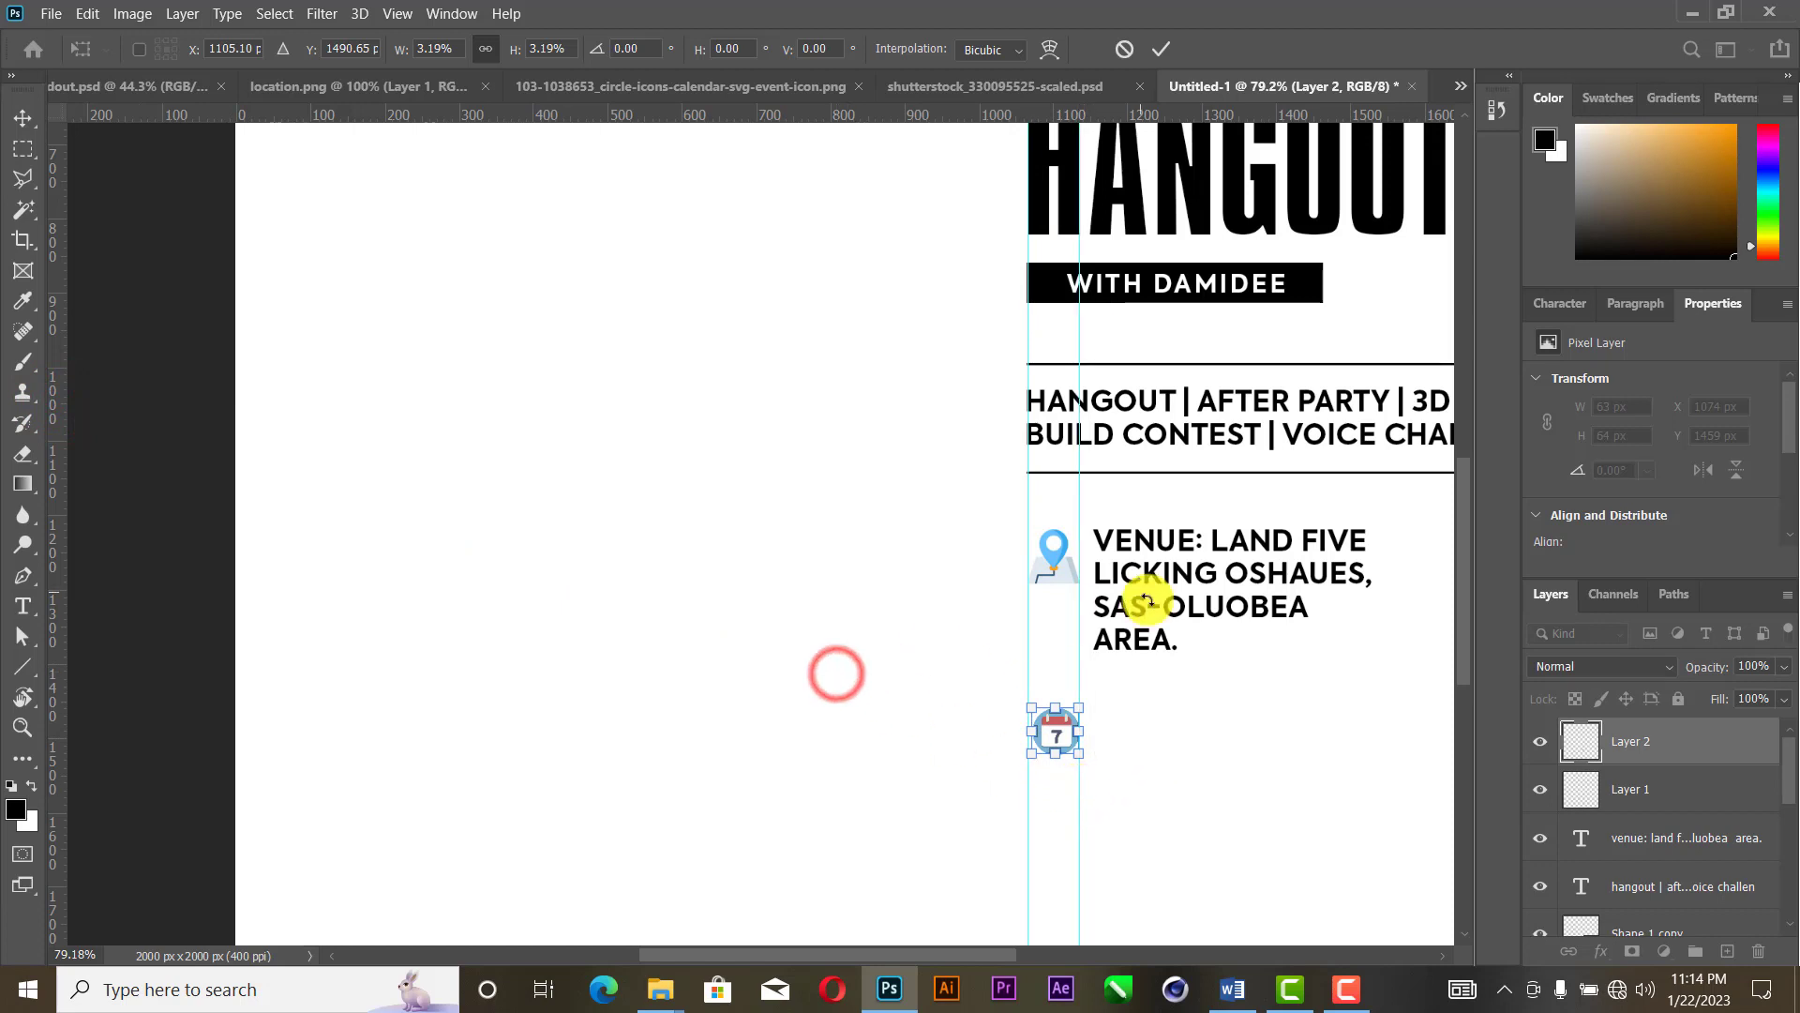
pyautogui.scroll(-1, 1150, 604)
pyautogui.scroll(-4, 1150, 605)
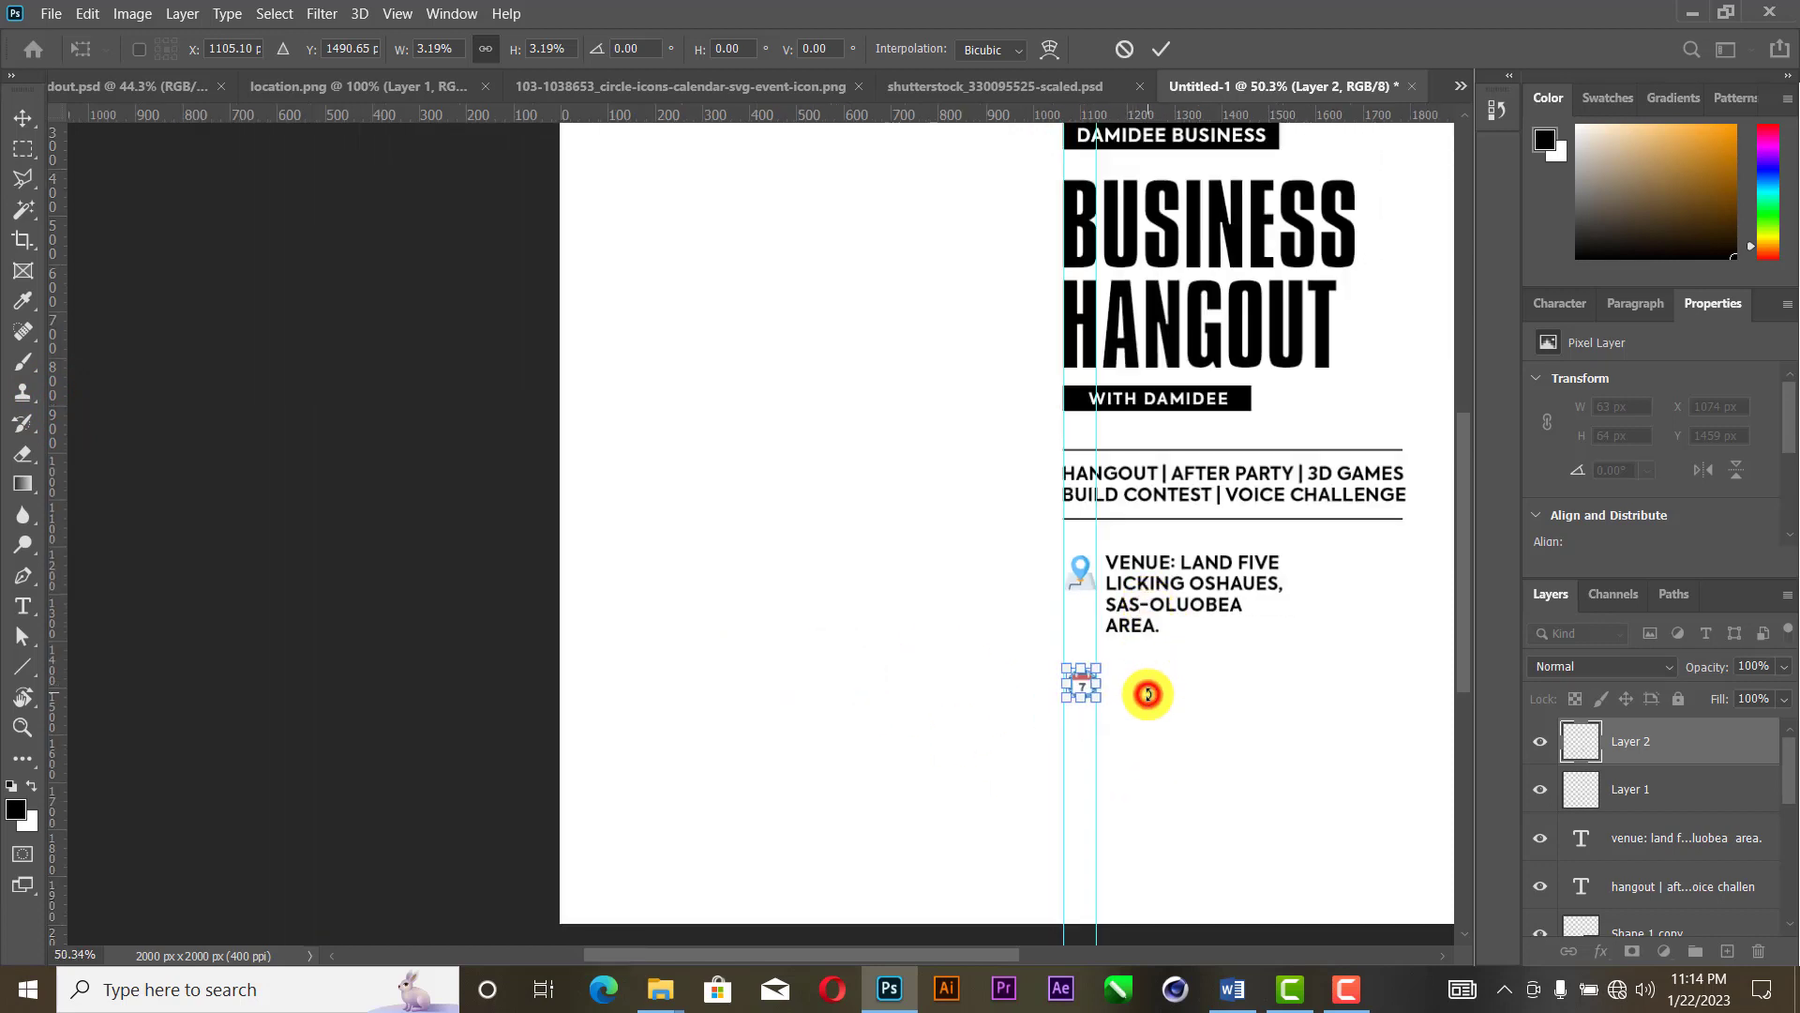
pyautogui.click(1201, 705)
pyautogui.click(1161, 50)
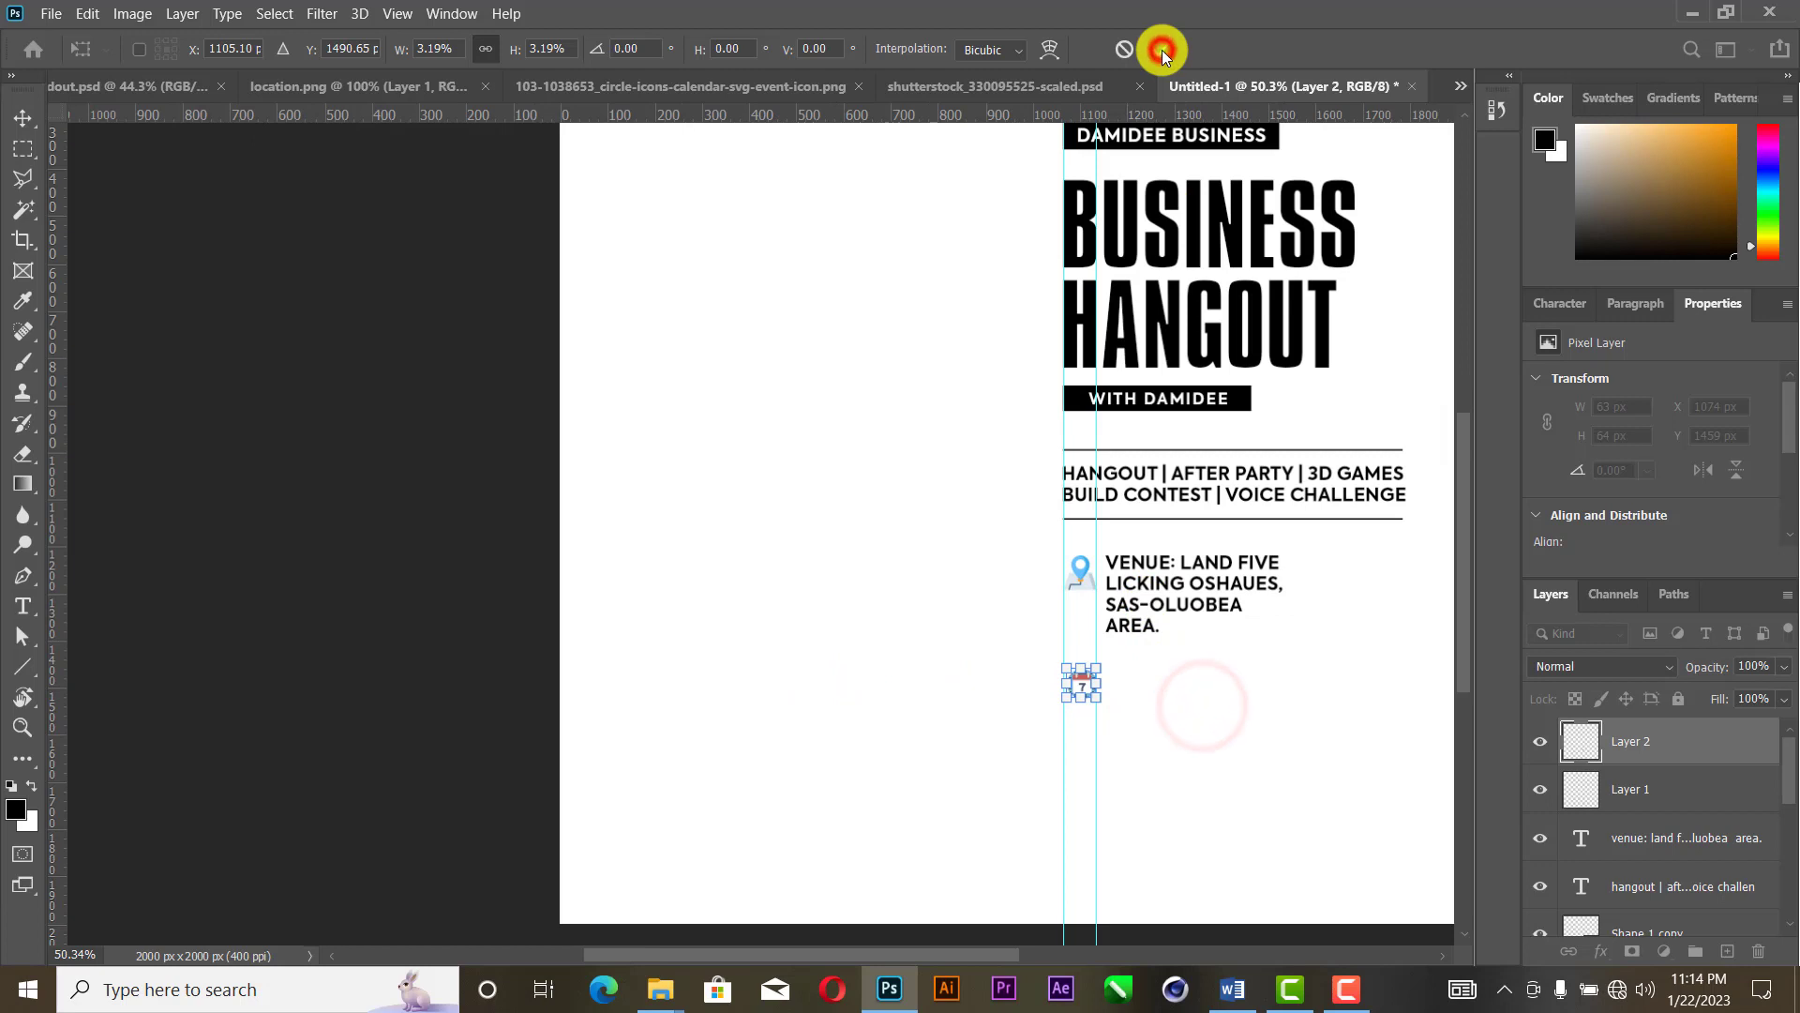
pyautogui.click(1290, 689)
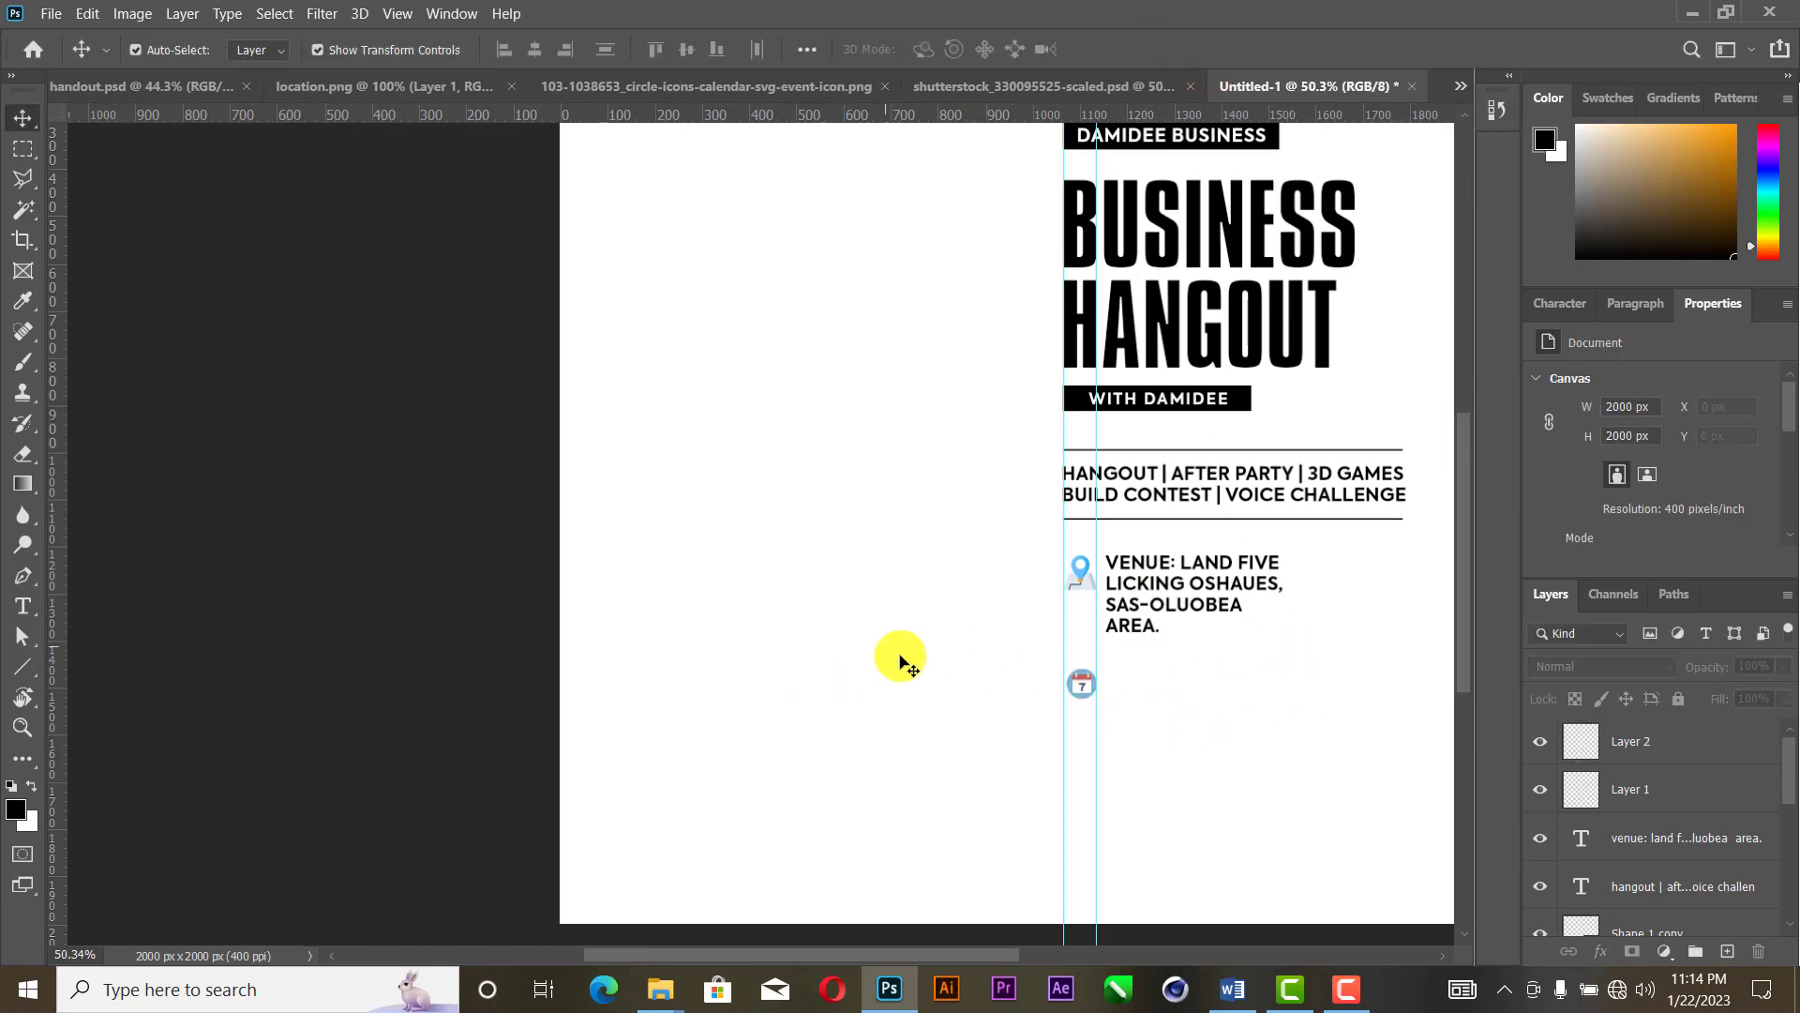
# Step: Switch to the Word document, copy the line "time: 10am-7:00pm" and return to Photoshop
pyautogui.click(1233, 989)
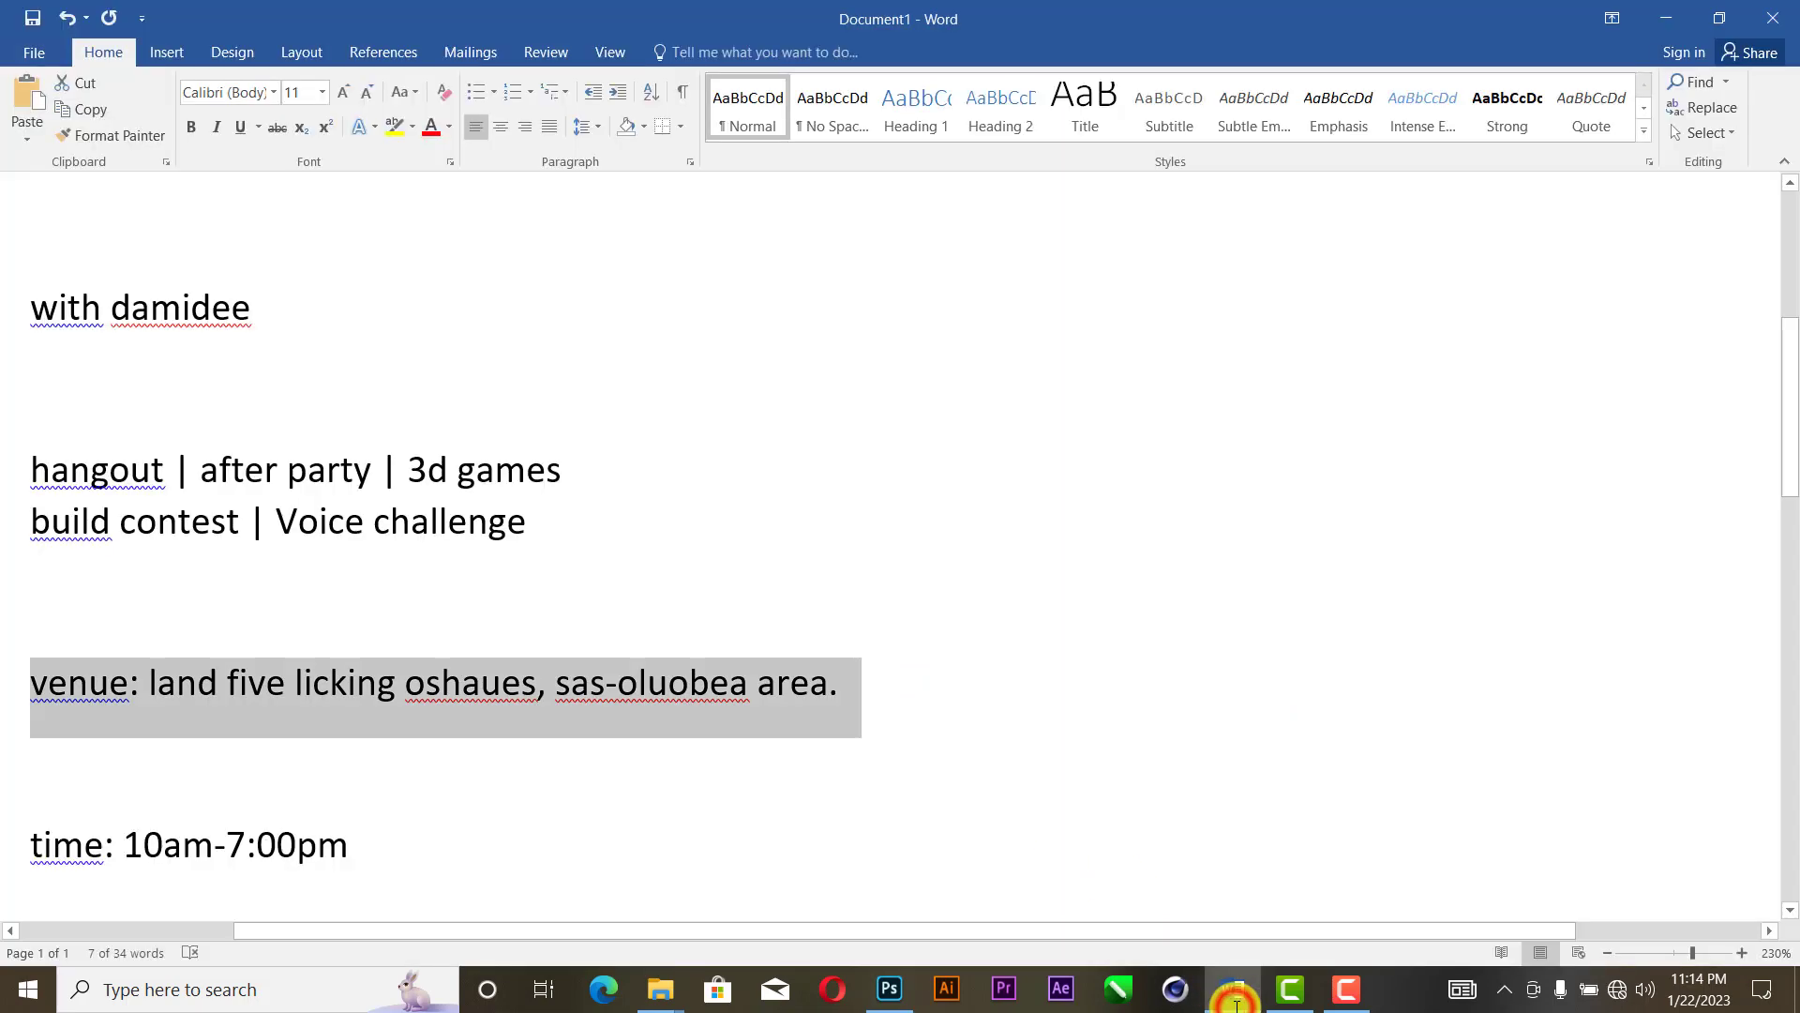
pyautogui.scroll(-3, 919, 863)
pyautogui.moveTo(328, 586); pyautogui.dragTo(2, 584)
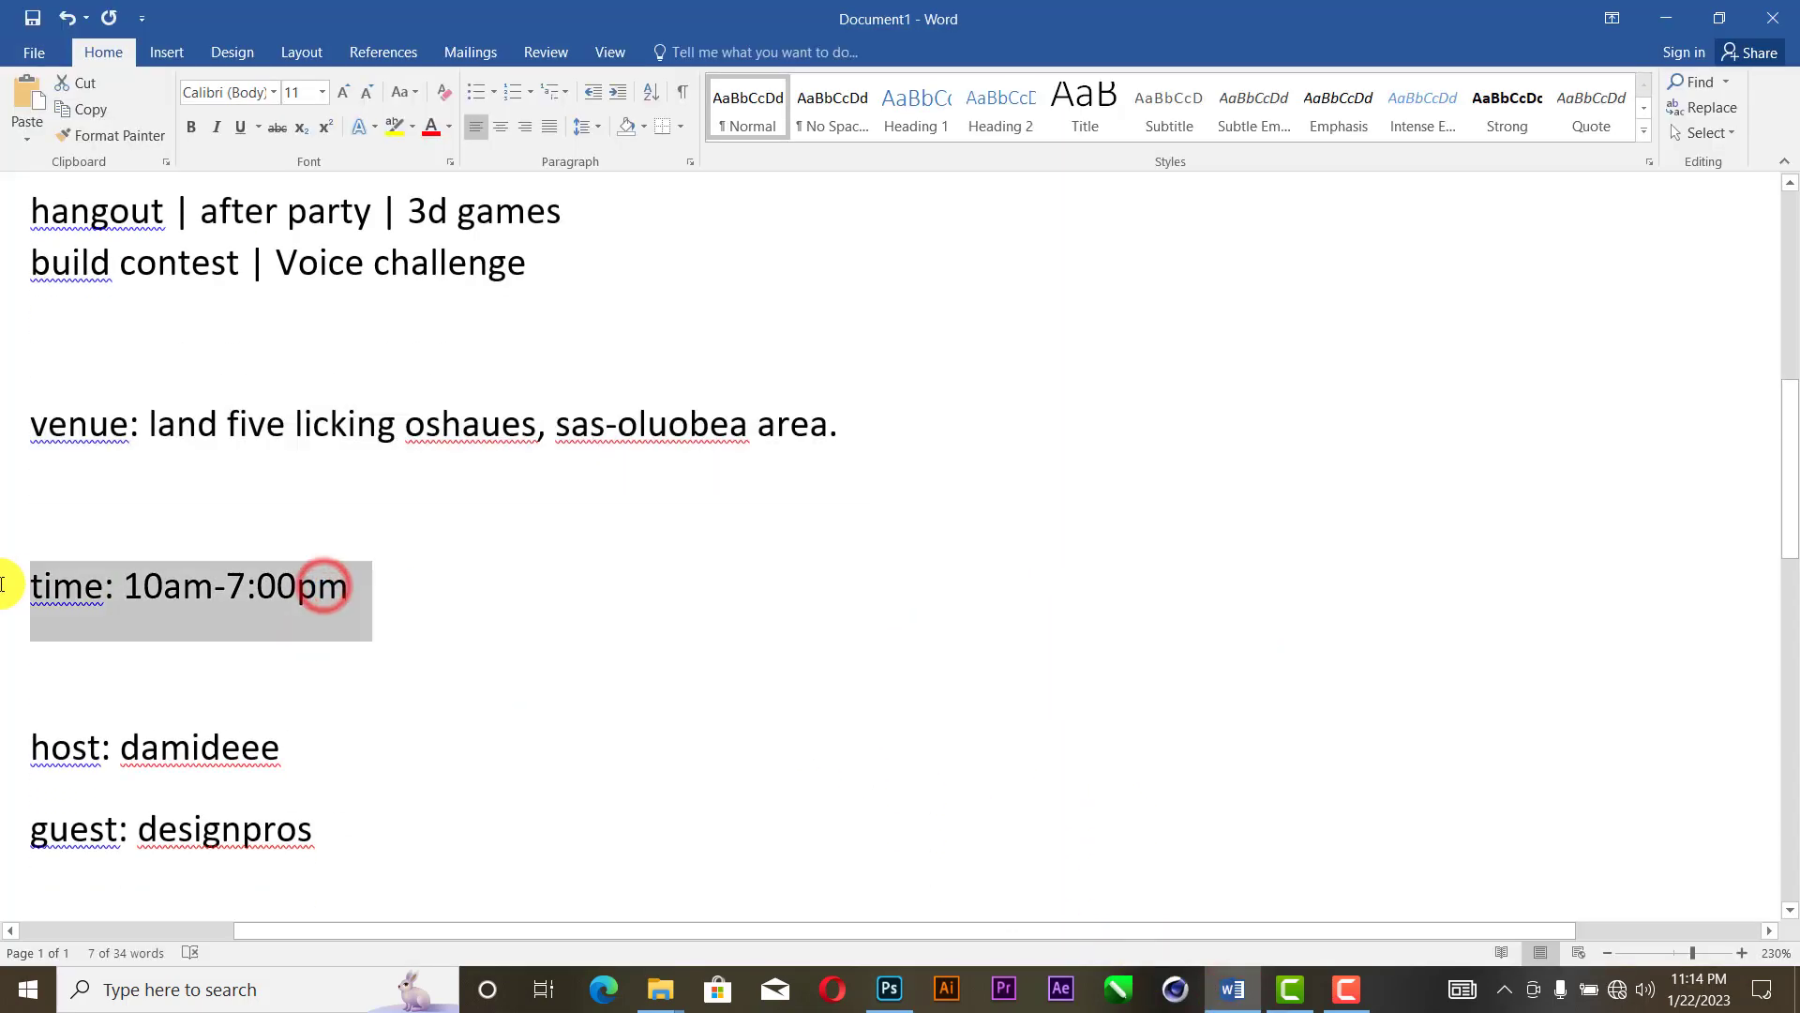
pyautogui.click(890, 990)
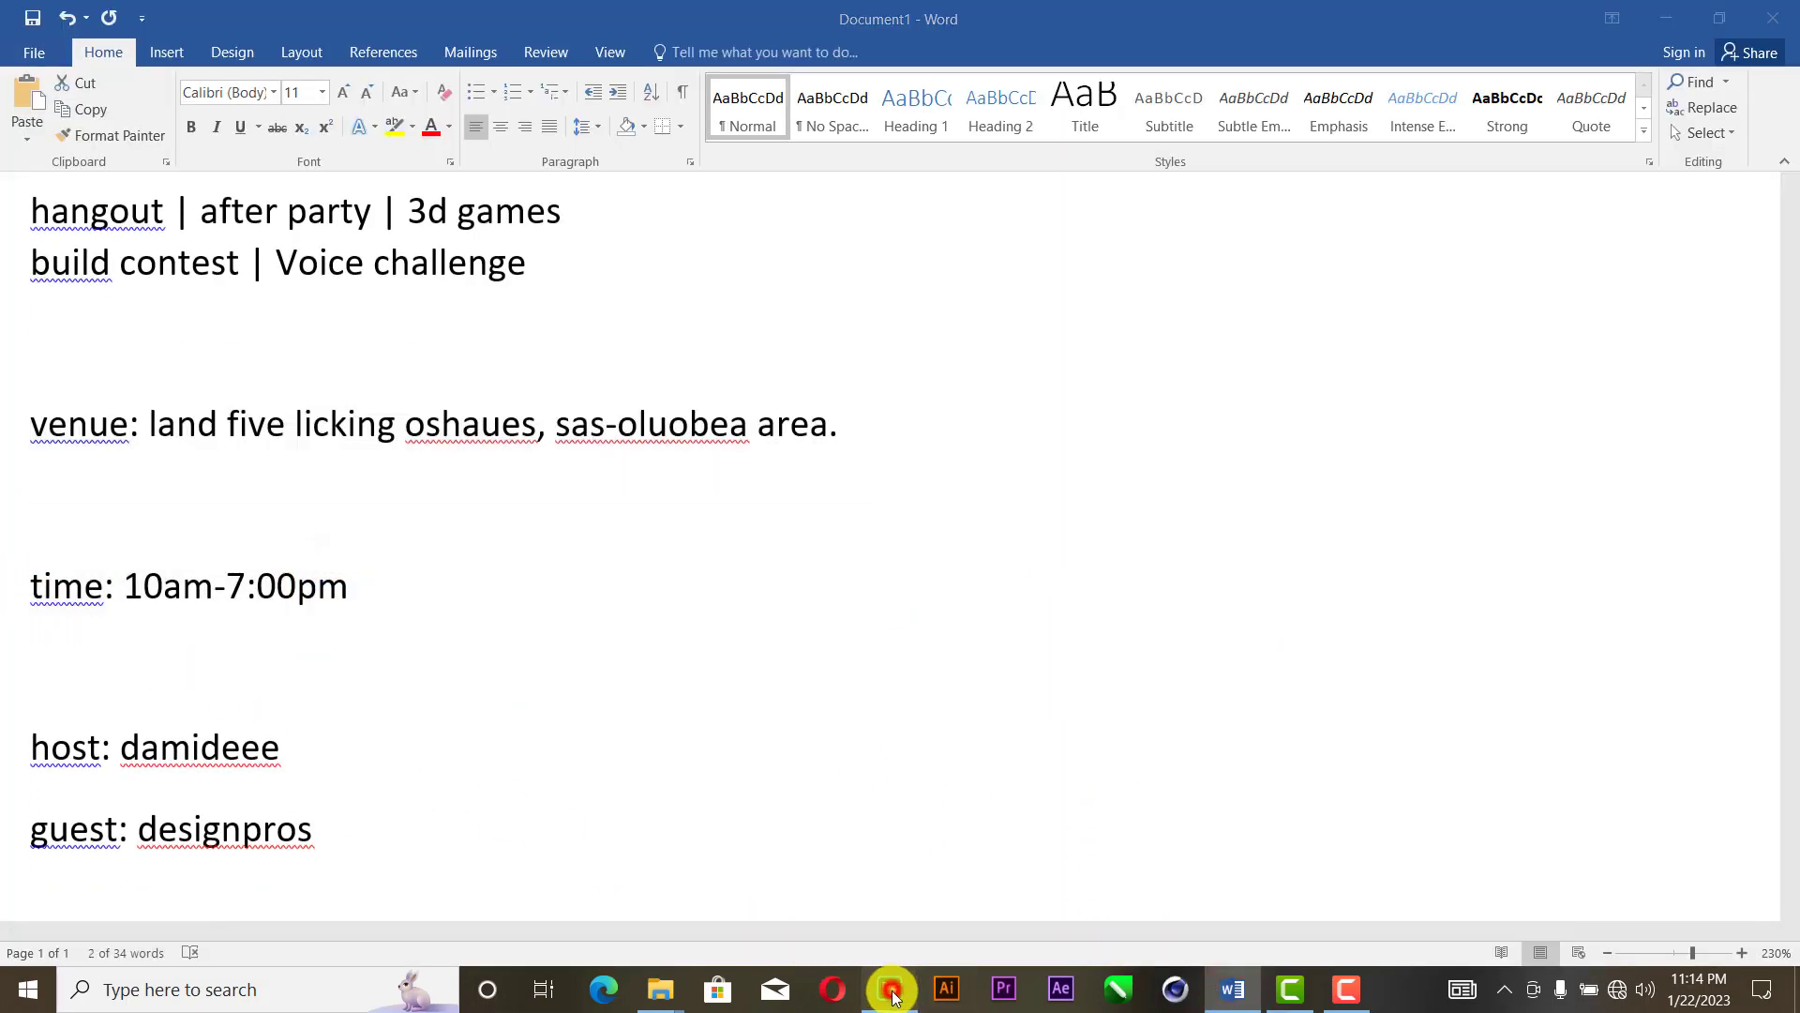
# Step: Add the text "TIME: 10AM-7:00PM" in the venue text's style and place it beside the calendar icon
pyautogui.scroll(1, 1173, 694)
pyautogui.click(1145, 597)
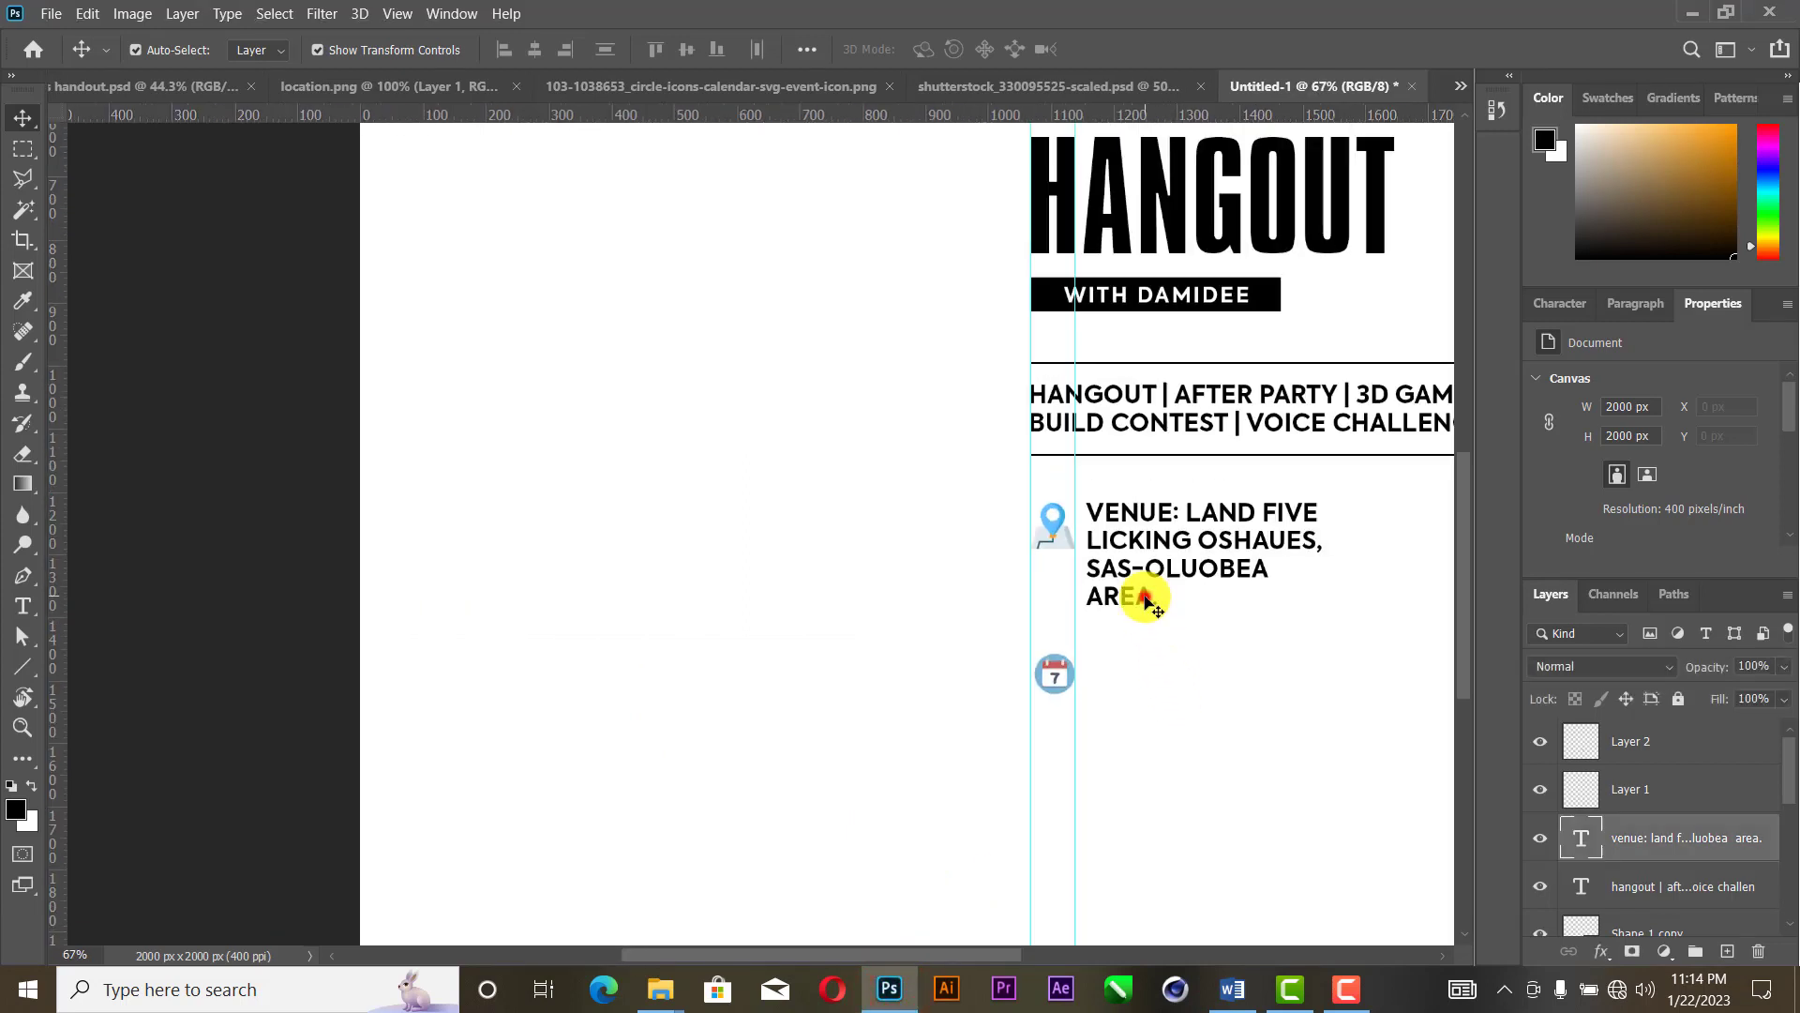
pyautogui.press('t')
pyautogui.click(728, 687)
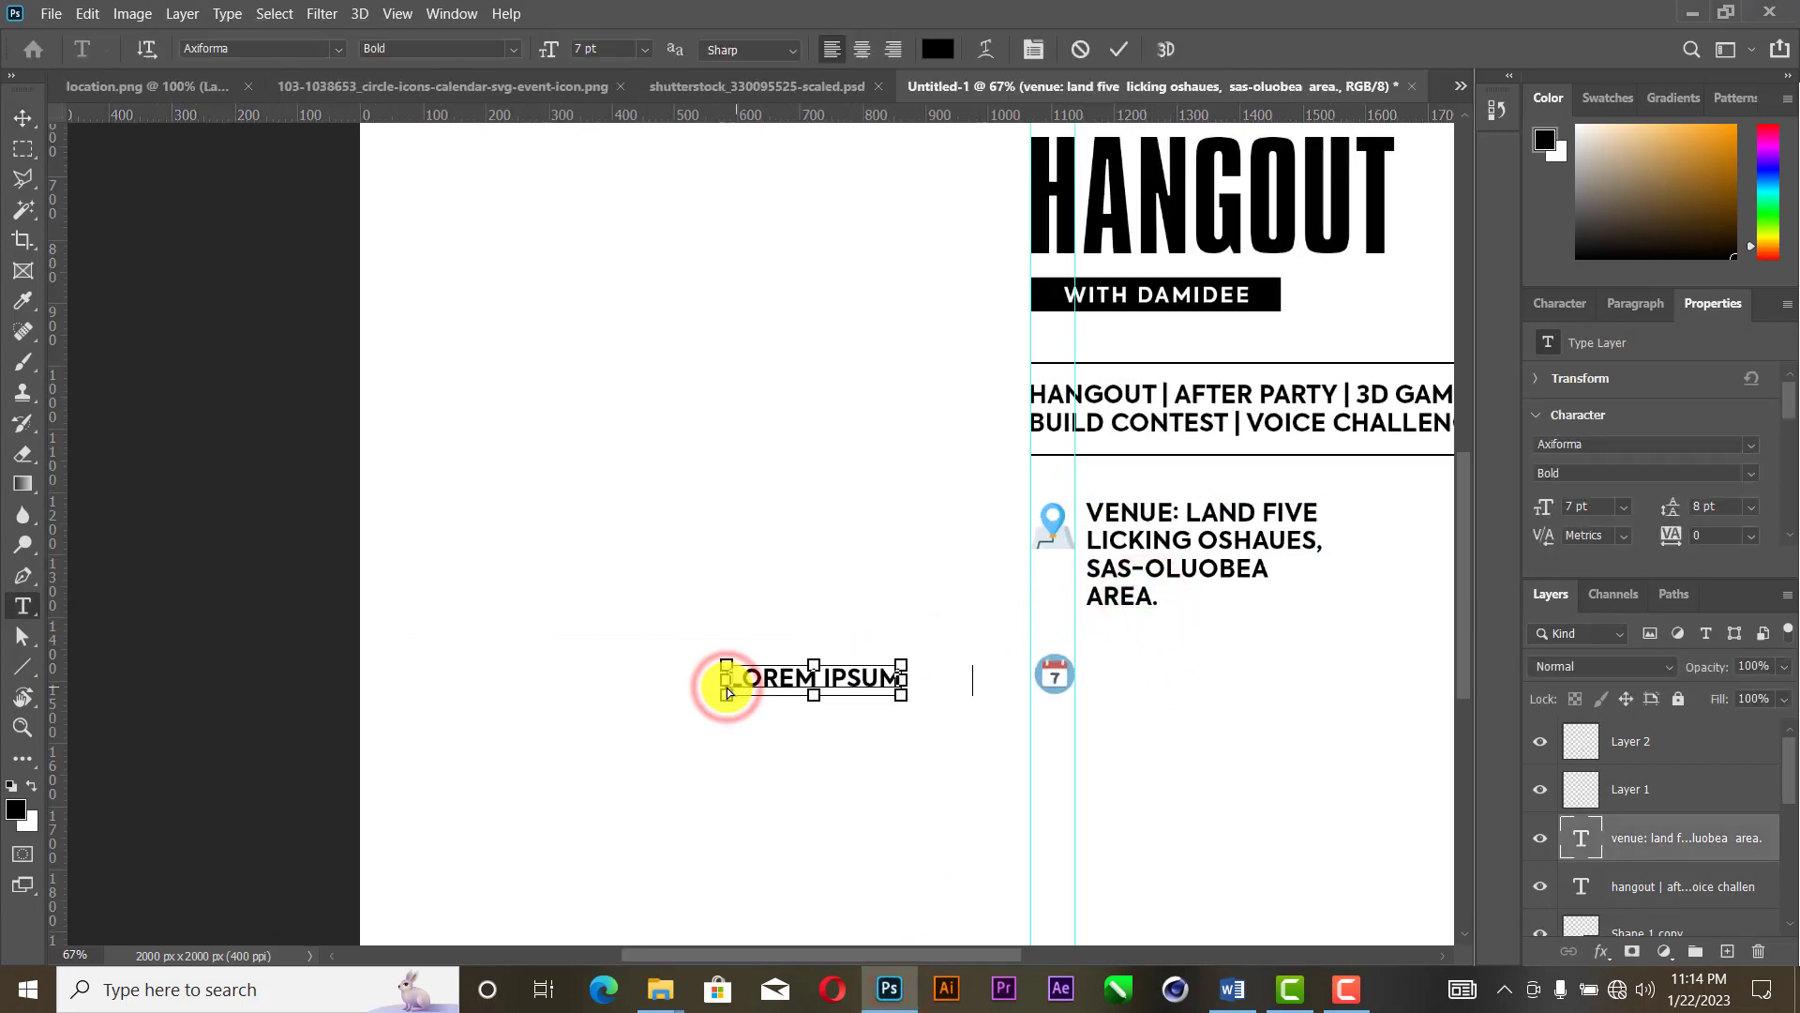
pyautogui.write('TIME: 10AM-7:00PM')
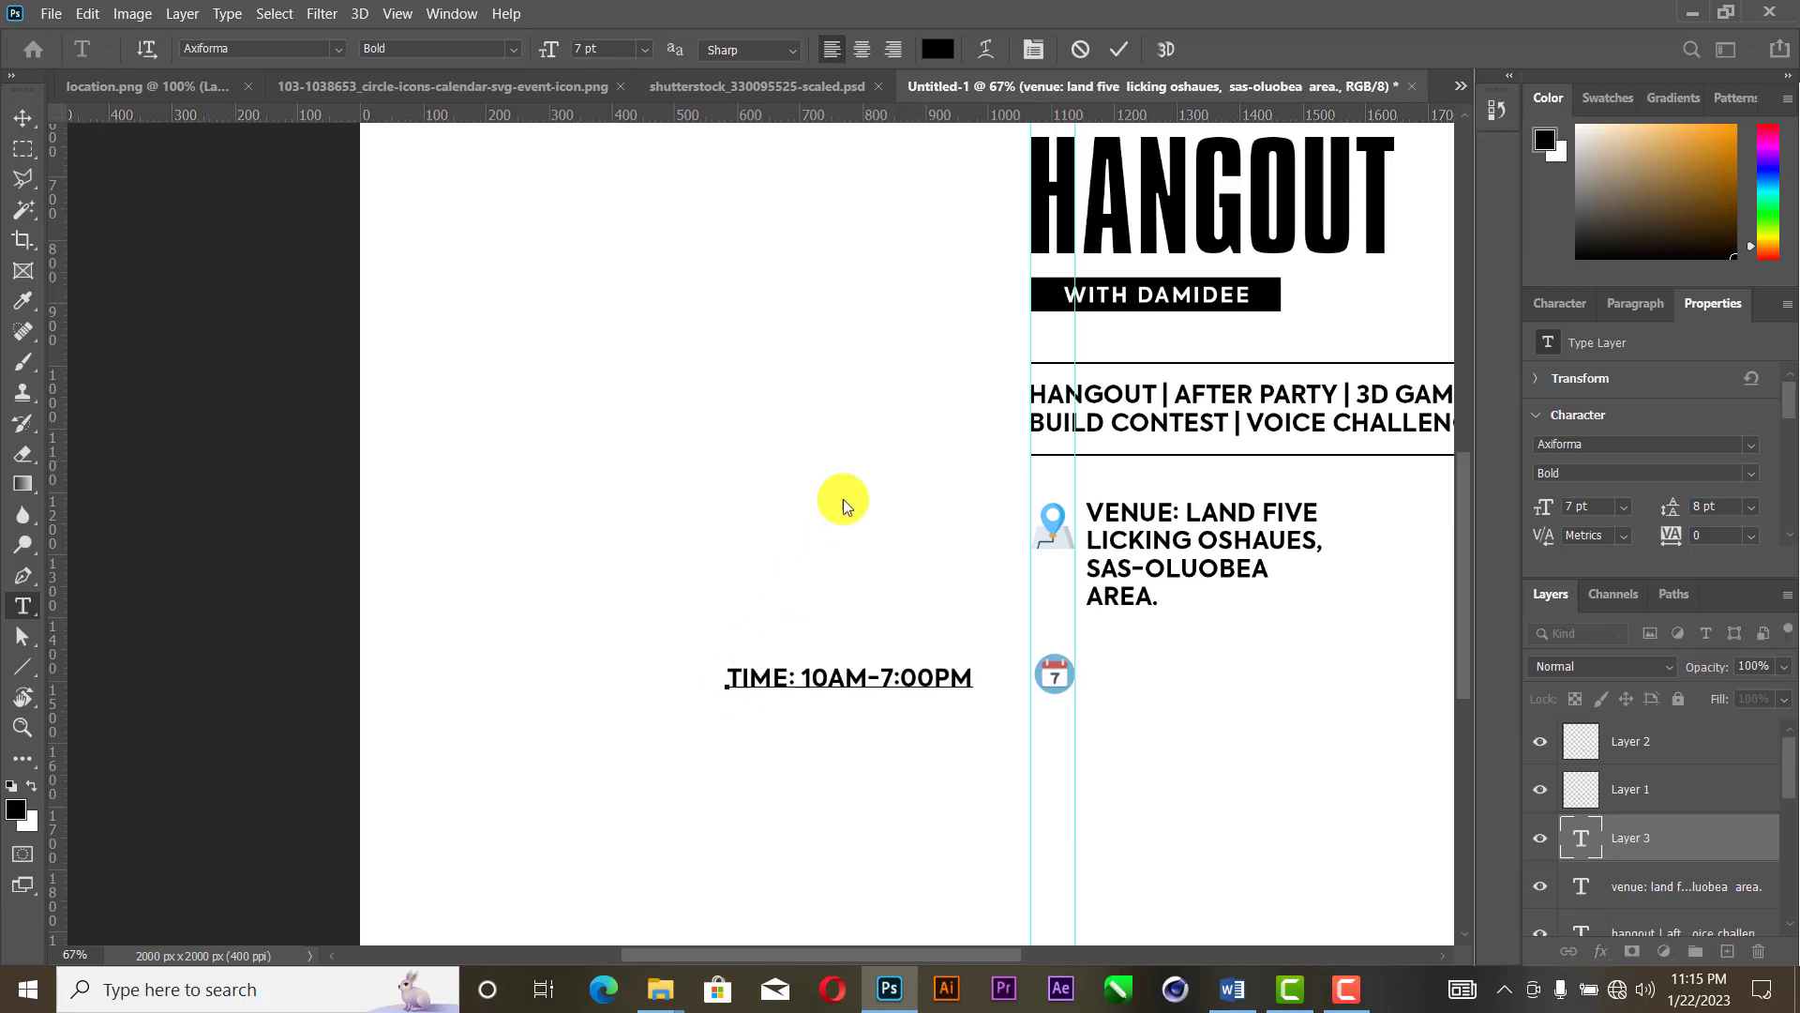
pyautogui.click(1123, 51)
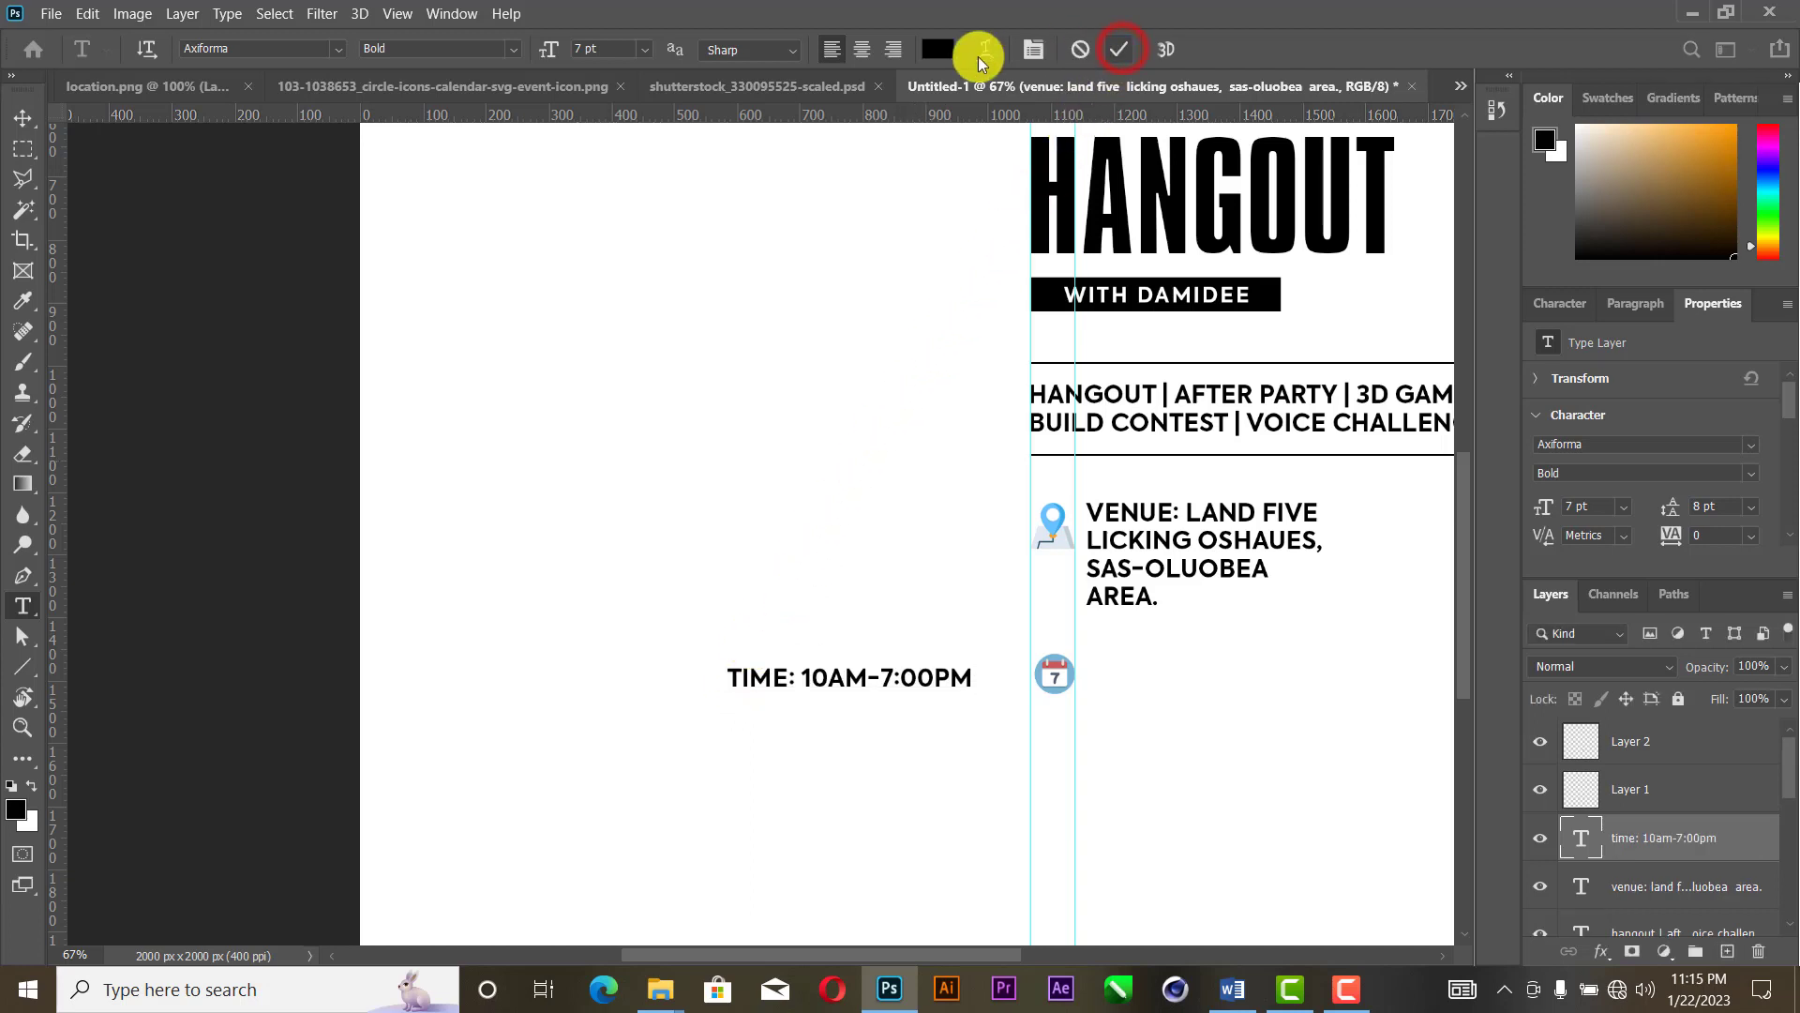
pyautogui.click(23, 117)
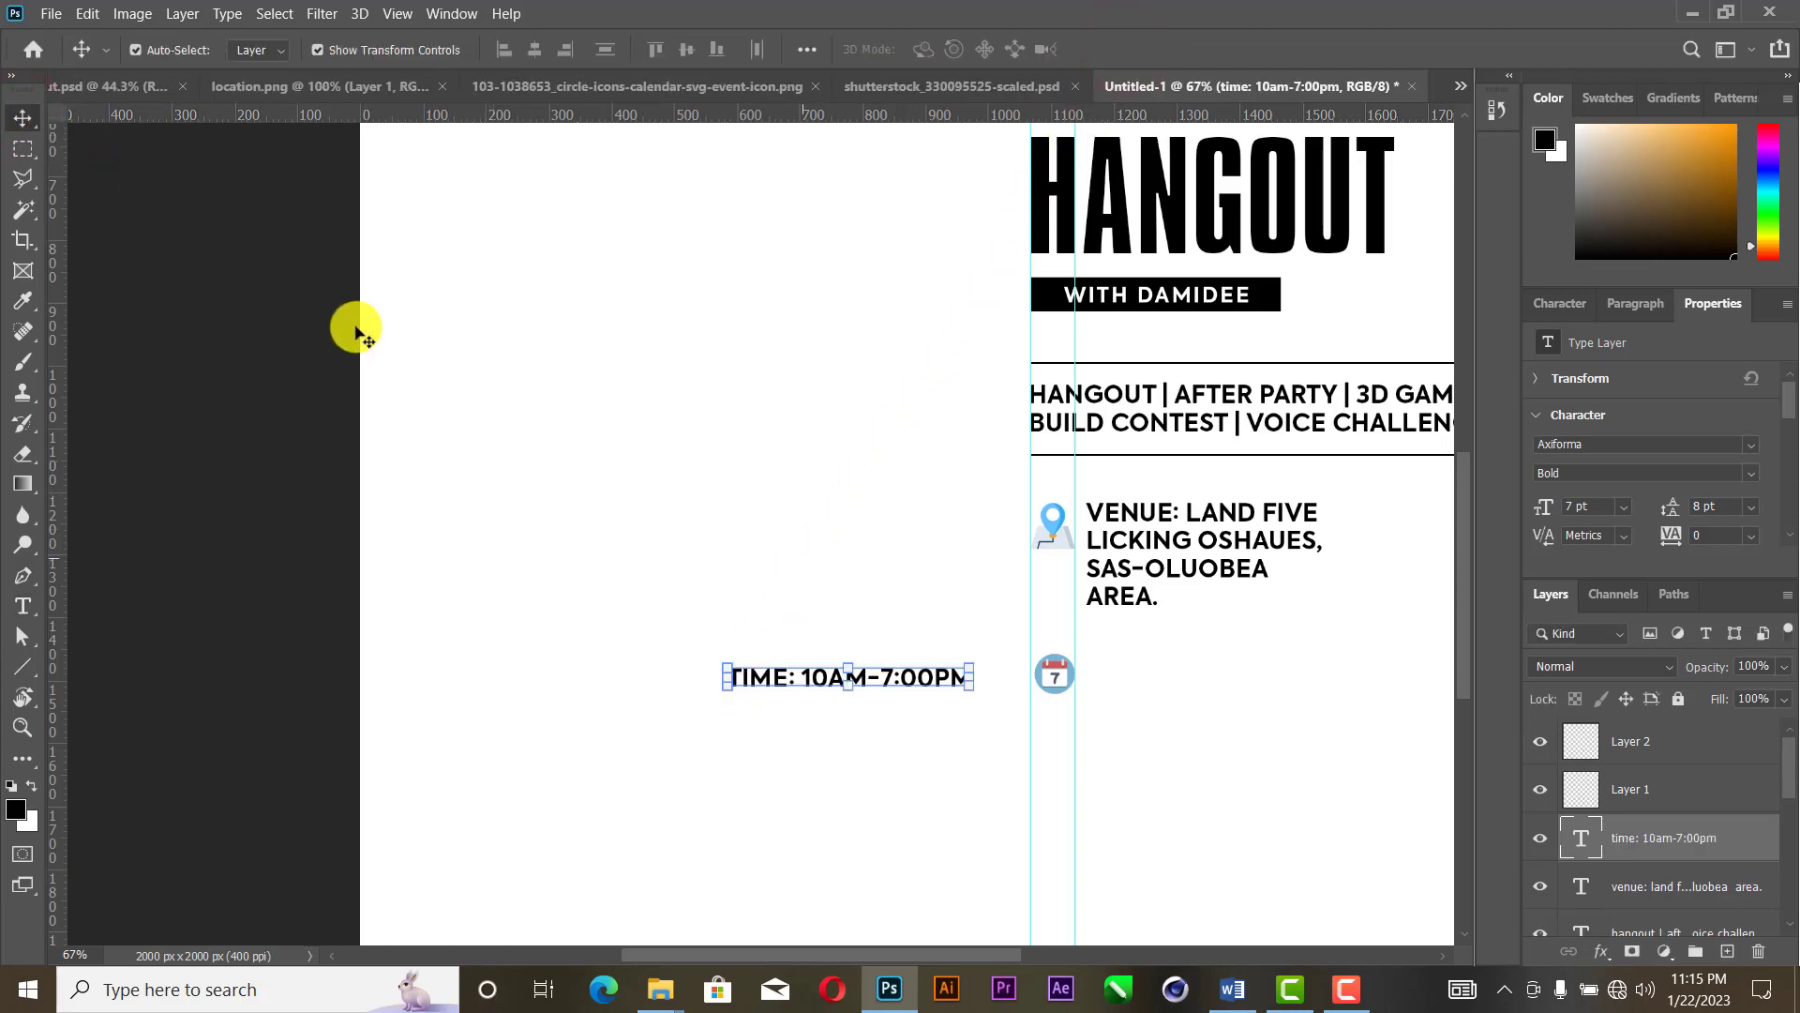
pyautogui.moveTo(925, 694); pyautogui.dragTo(1271, 669)
pyautogui.click(1188, 788)
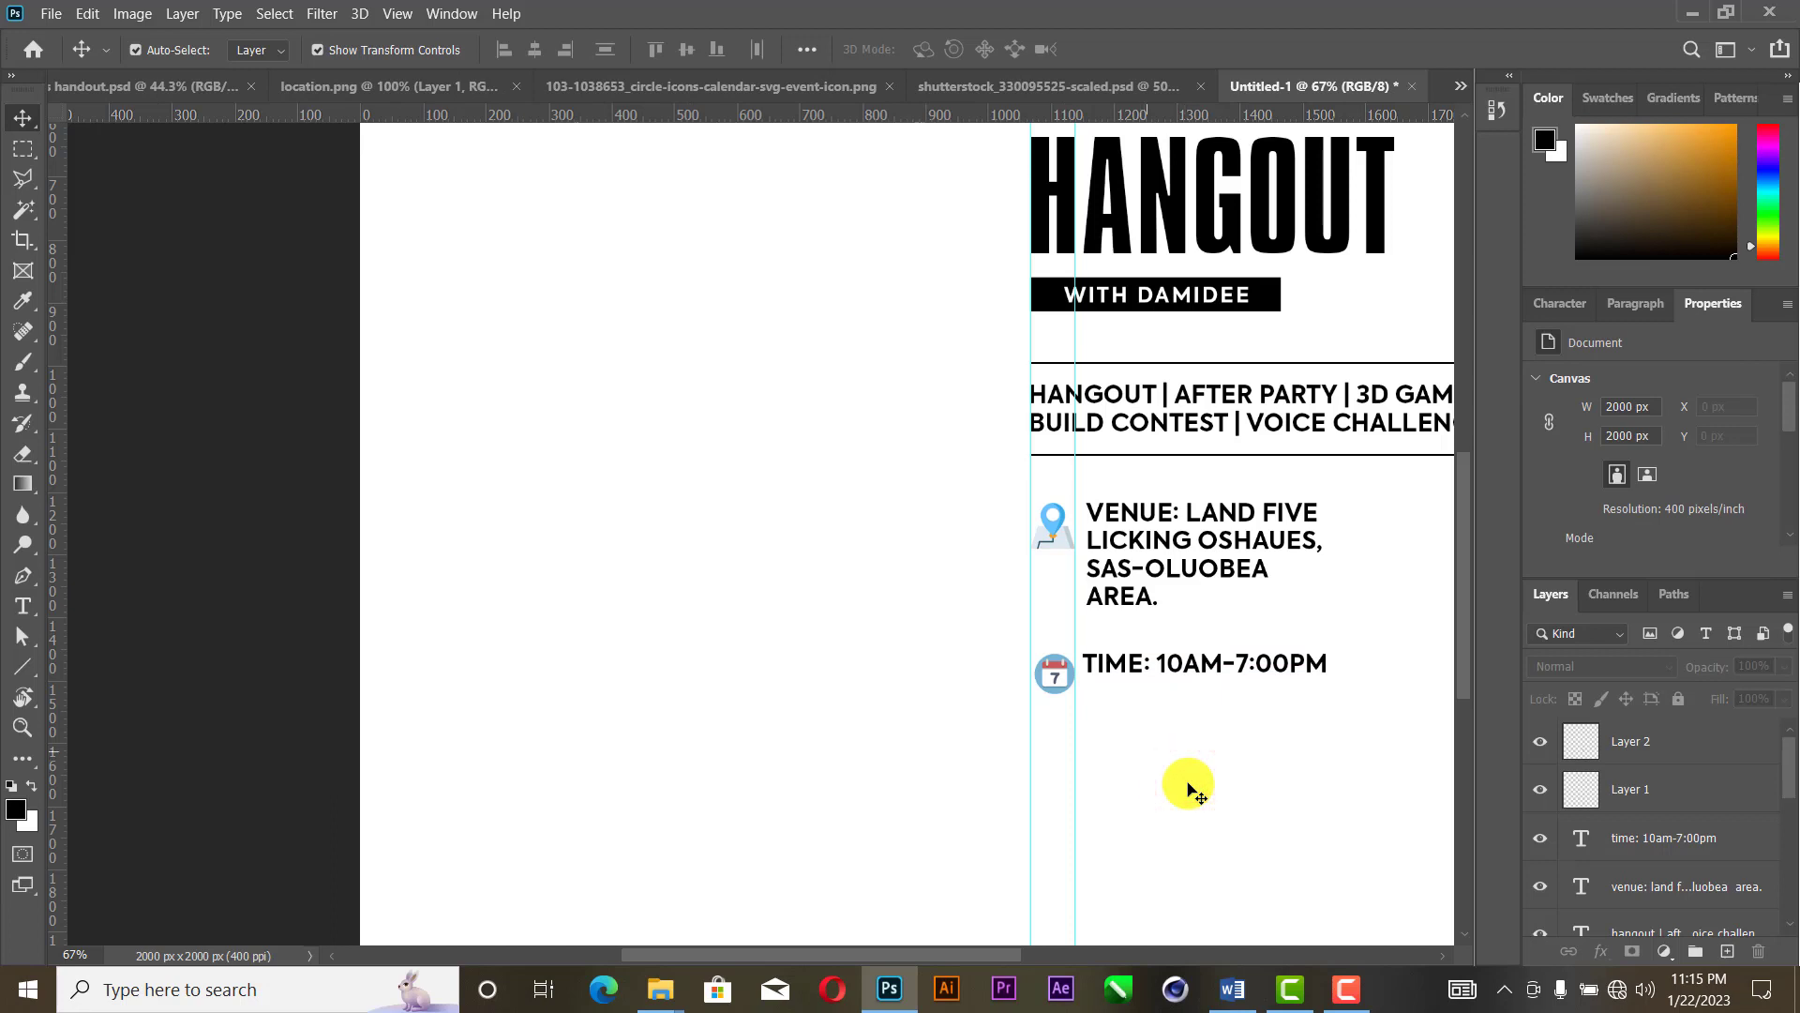
# Step: Break the time text into three lines reading "TIME:", "10AM-" and "7:00PM", and commit the edit
pyautogui.press('t')
pyautogui.click(1157, 662)
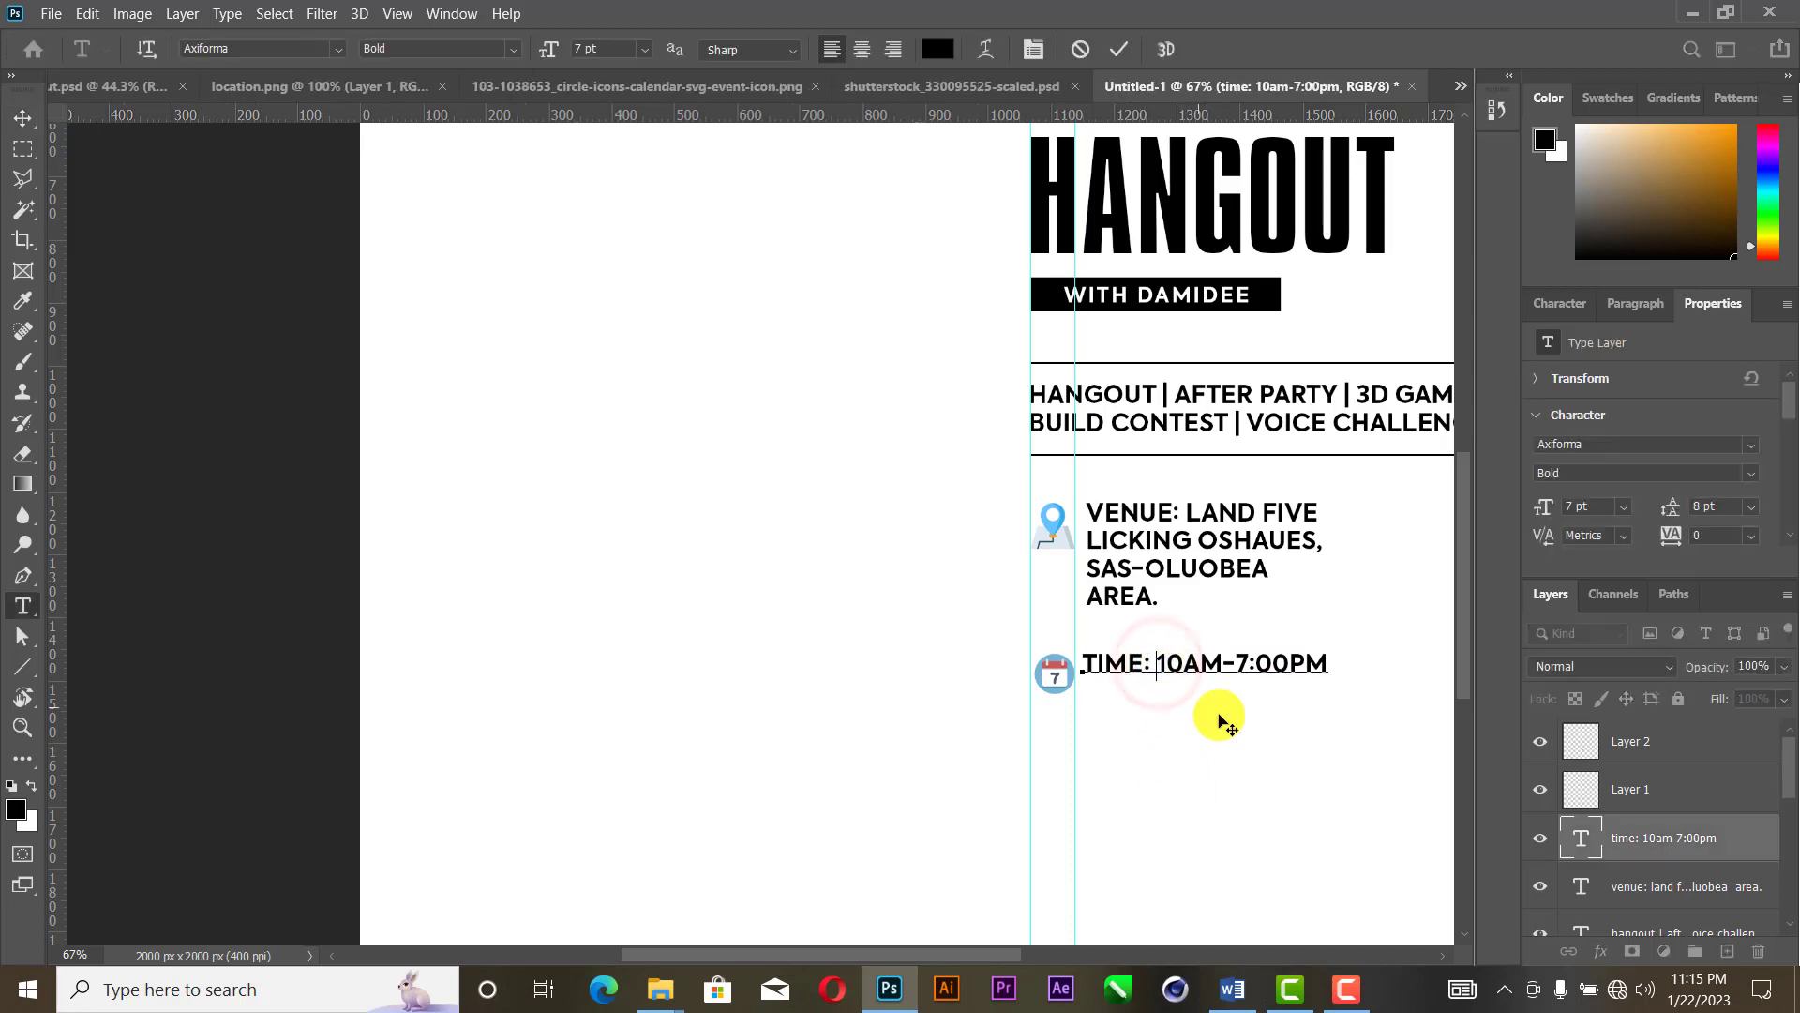
pyautogui.press('Return')
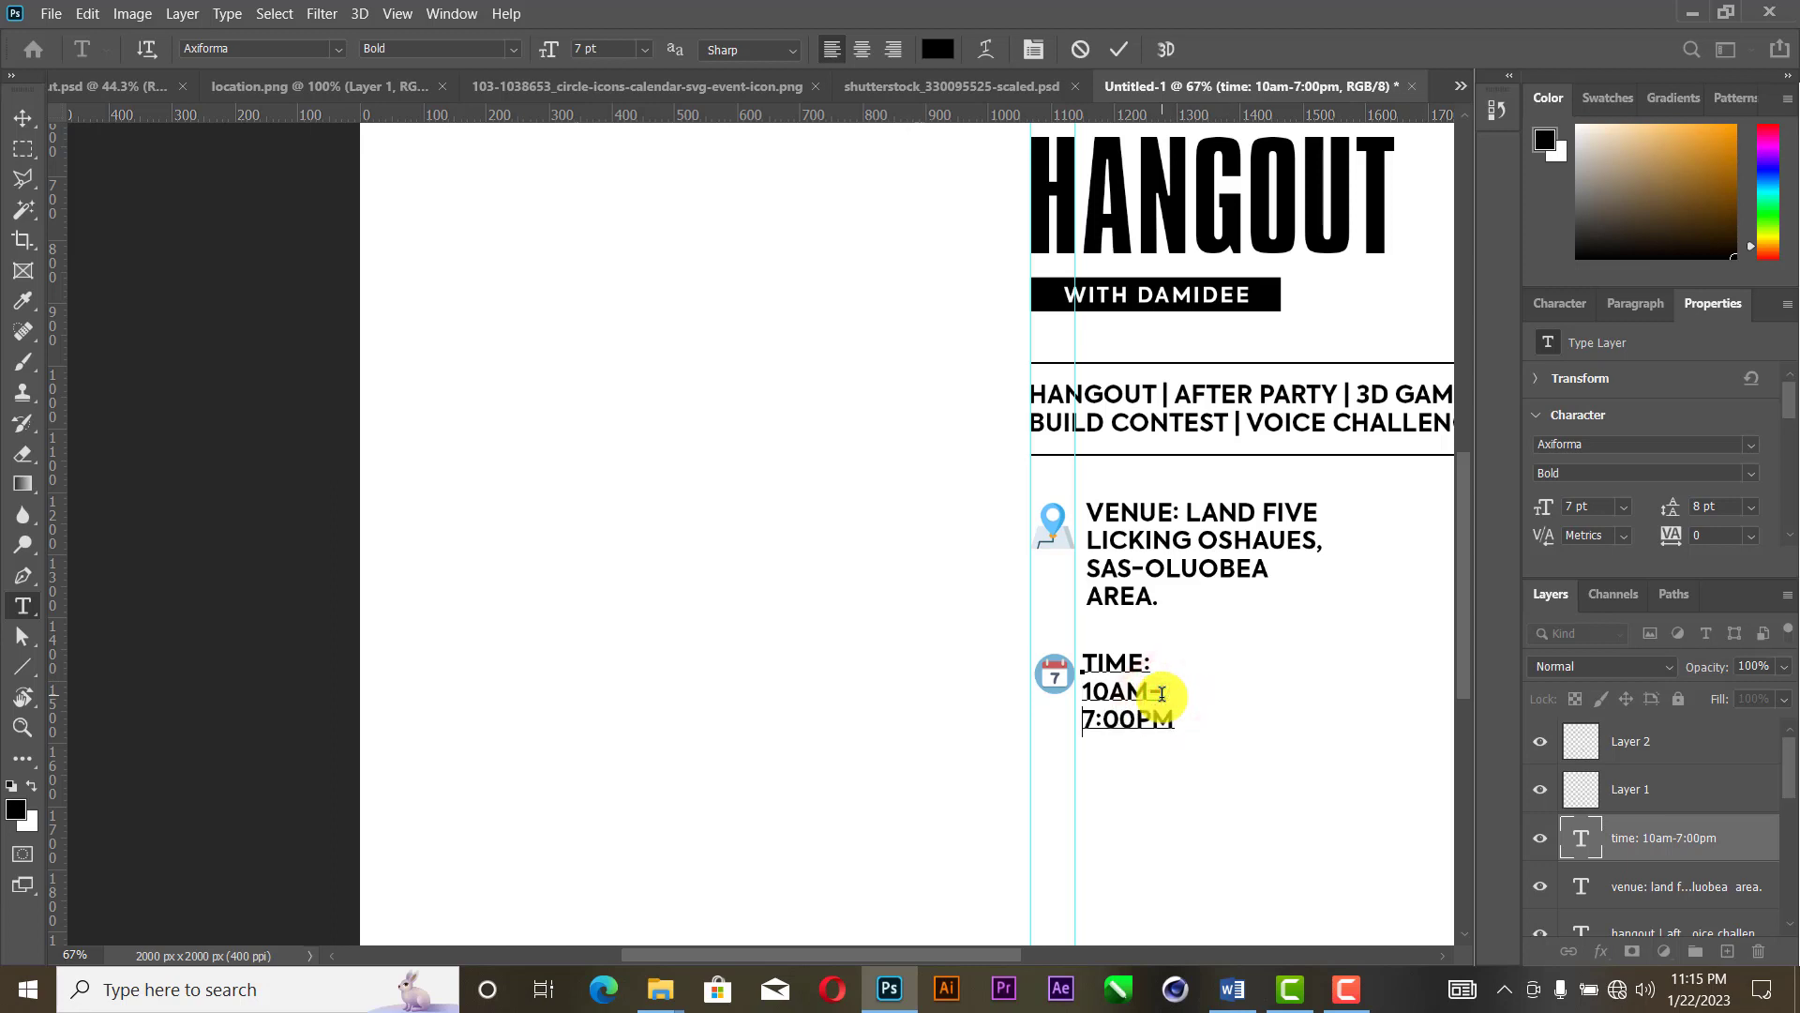
pyautogui.click(1118, 48)
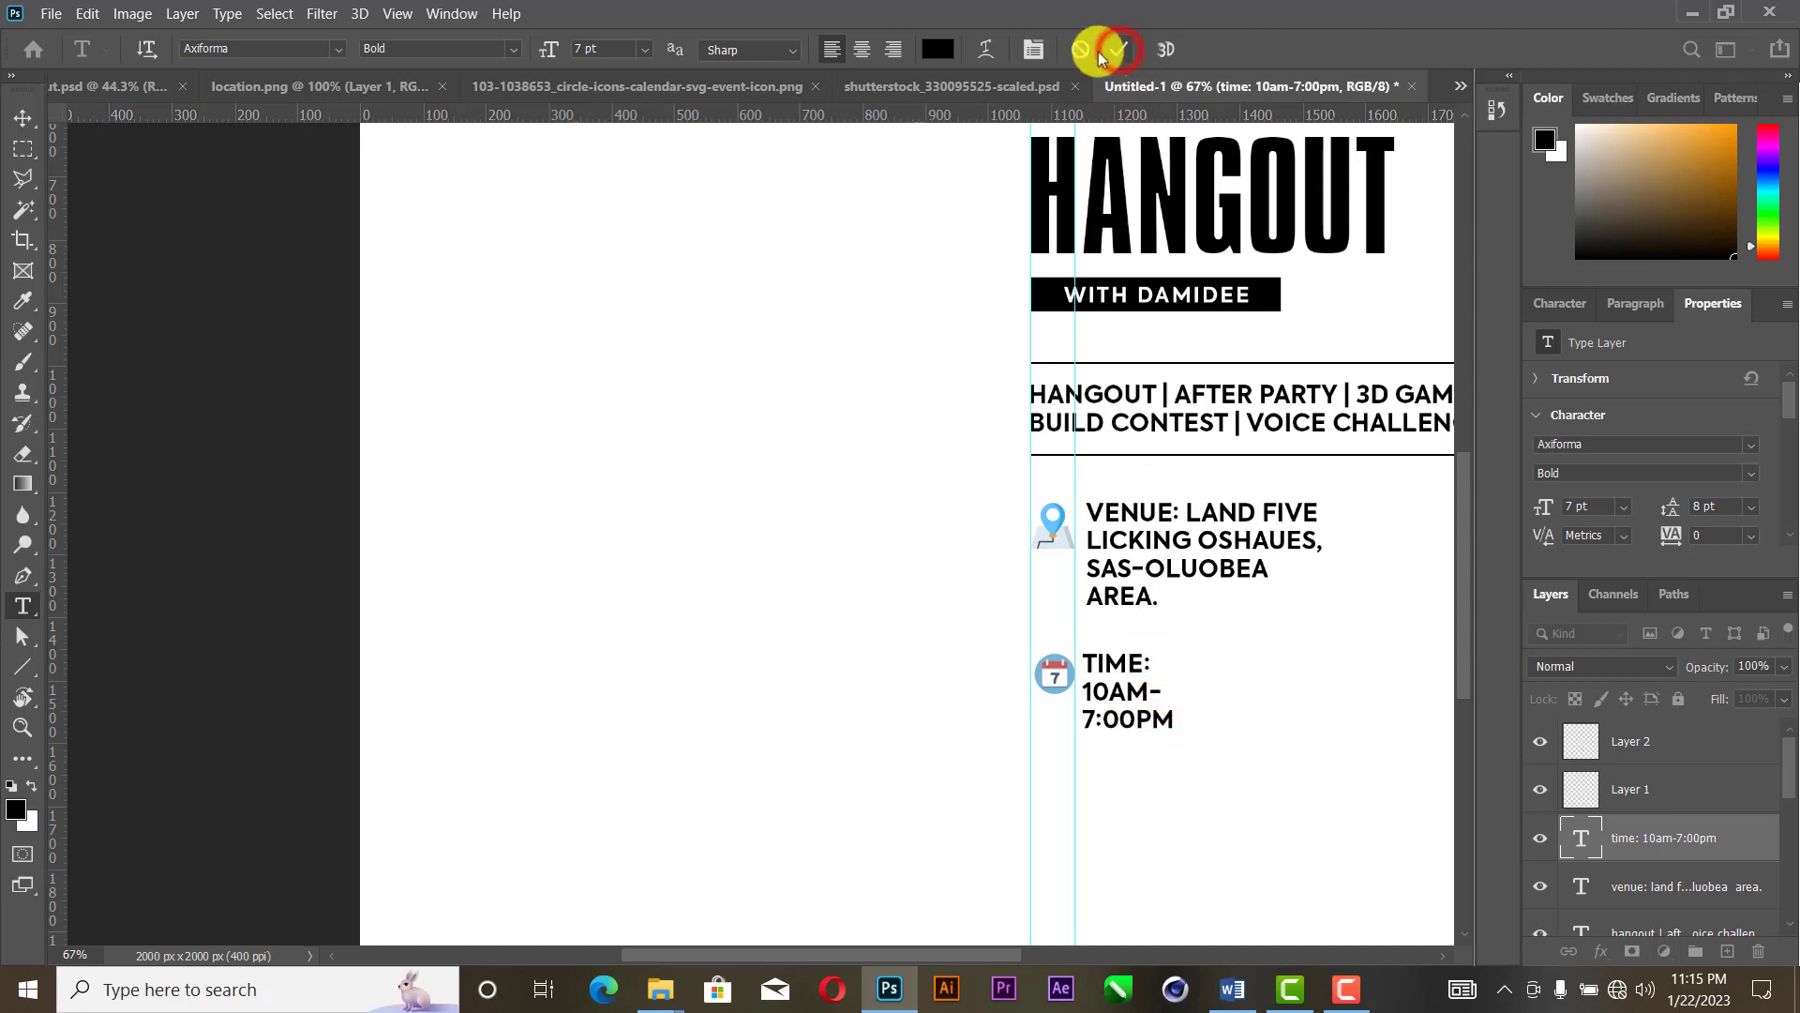
pyautogui.click(23, 117)
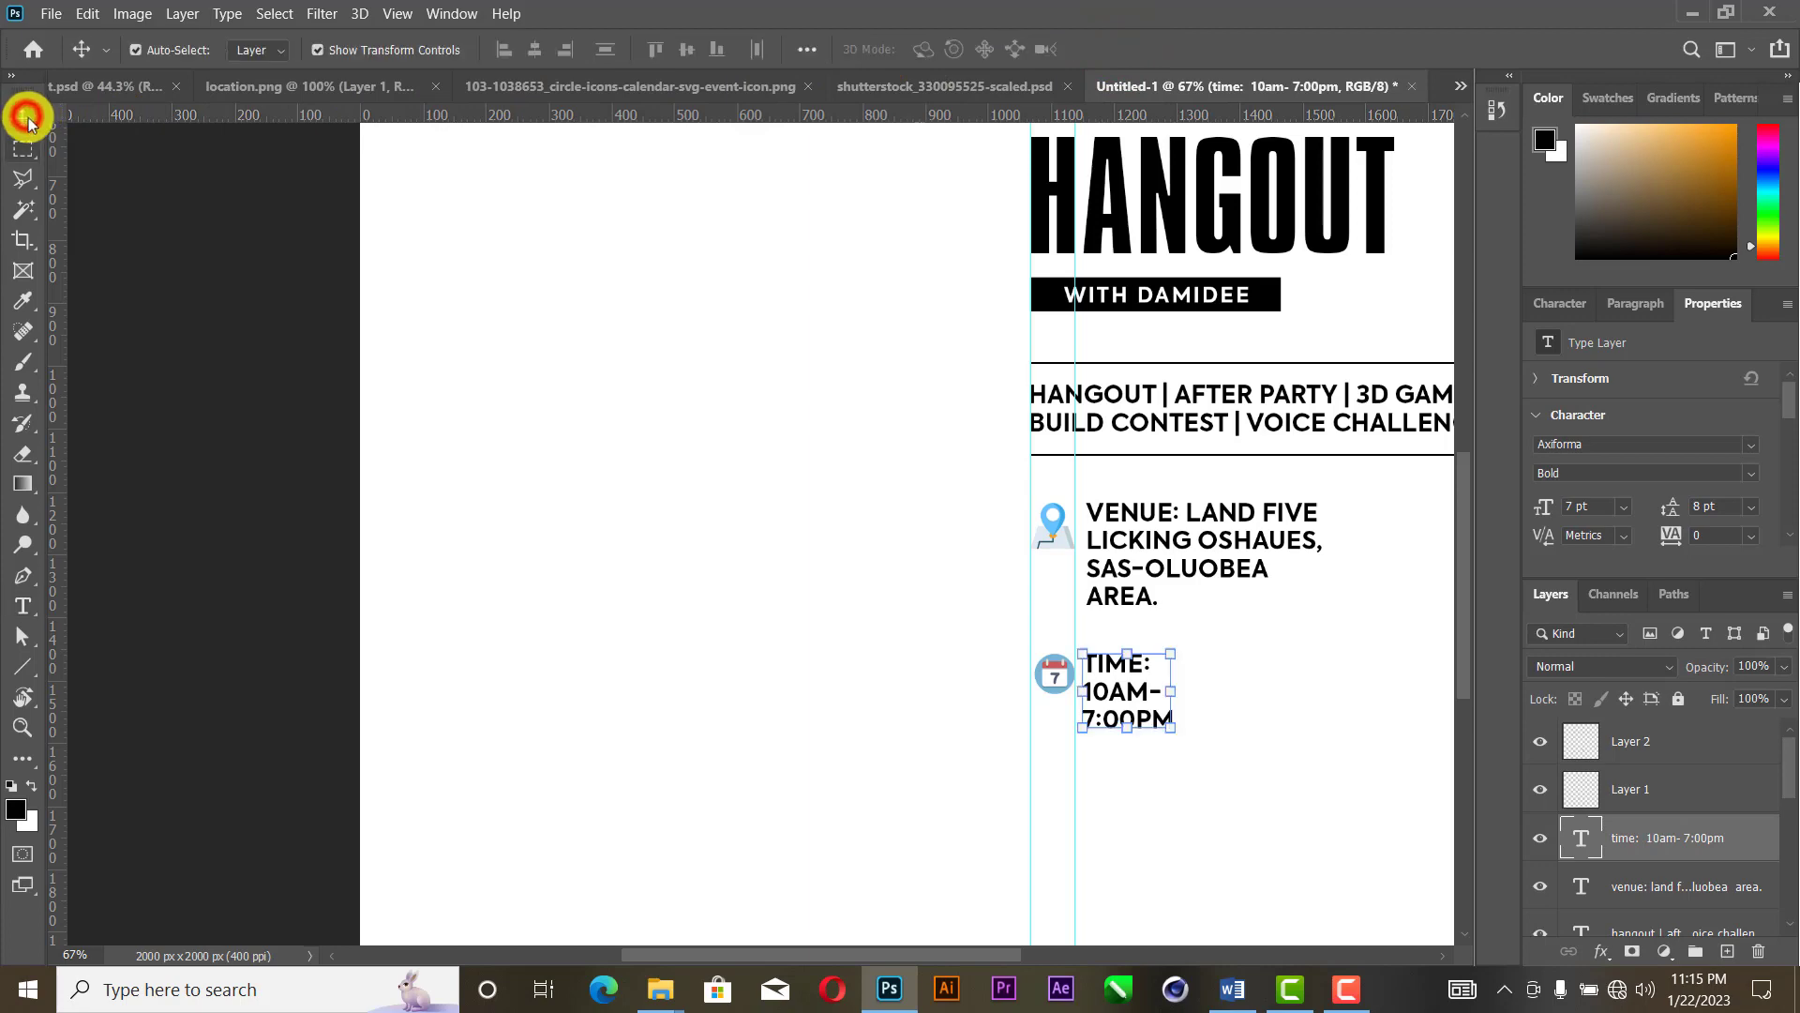
pyautogui.click(665, 735)
# Step: Add a horizontal guide along the top edge of the calendar icon
pyautogui.scroll(-2, 666, 733)
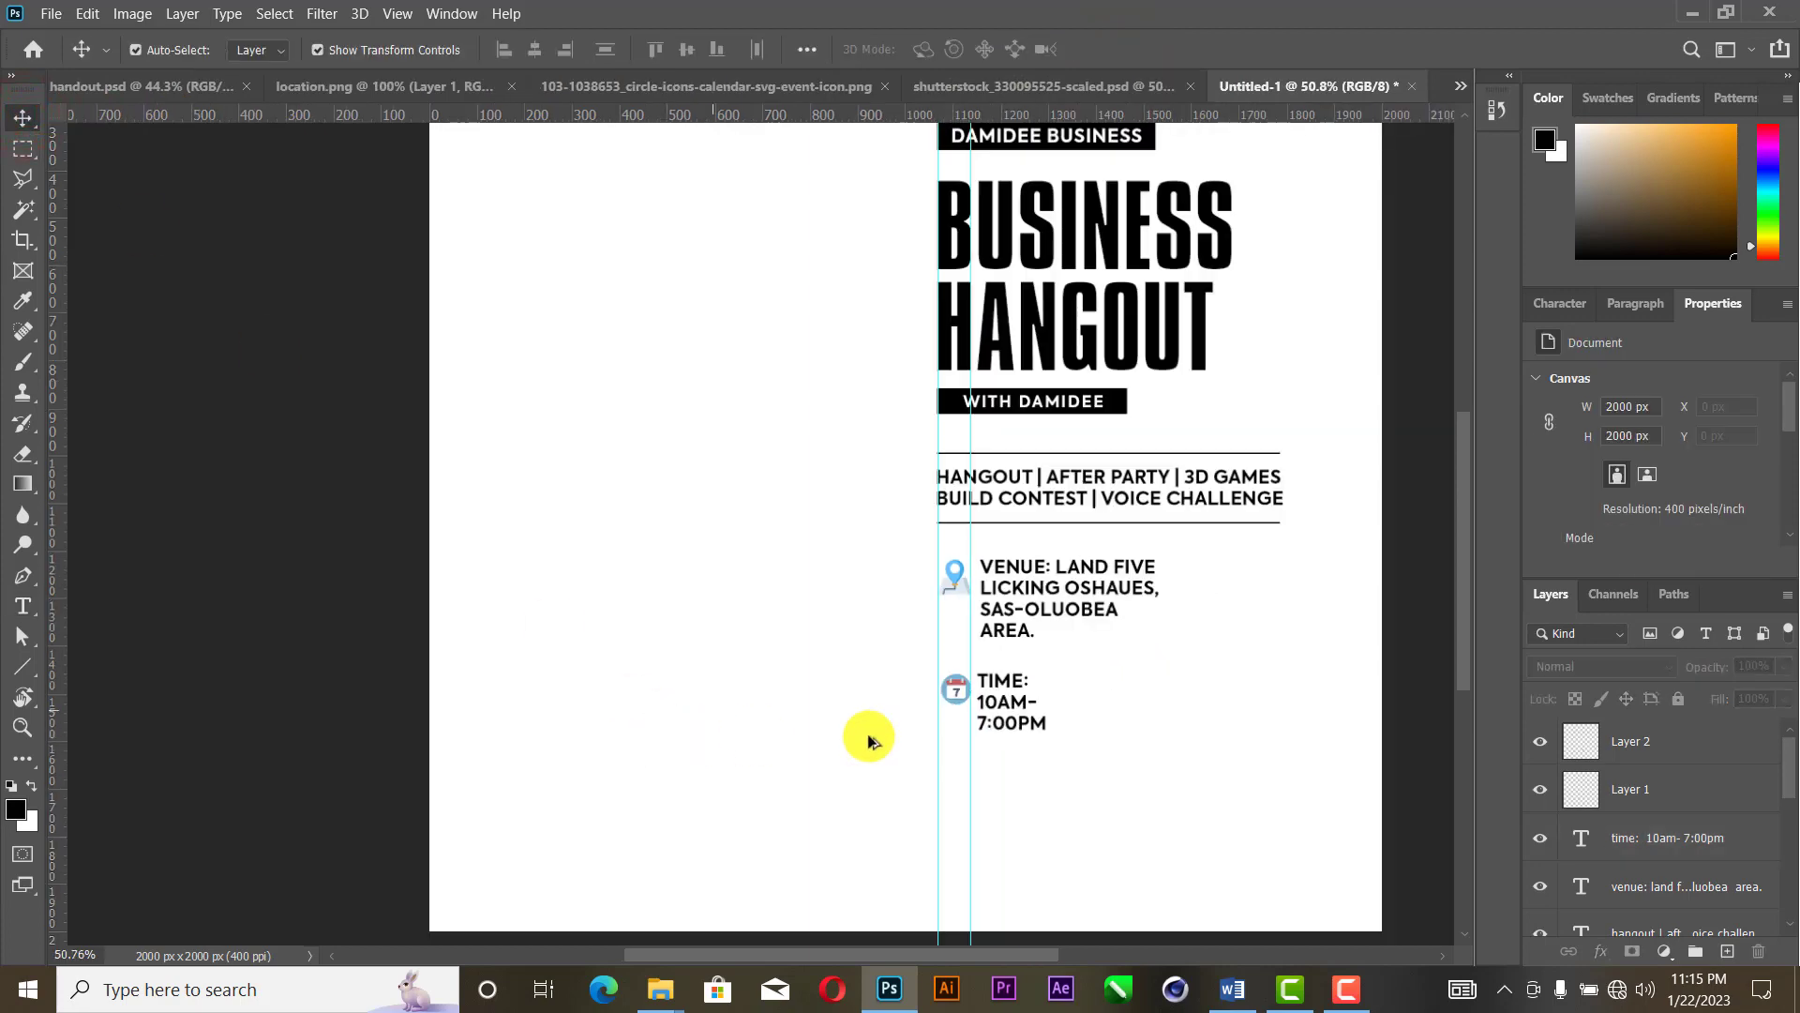
pyautogui.scroll(2, 1296, 742)
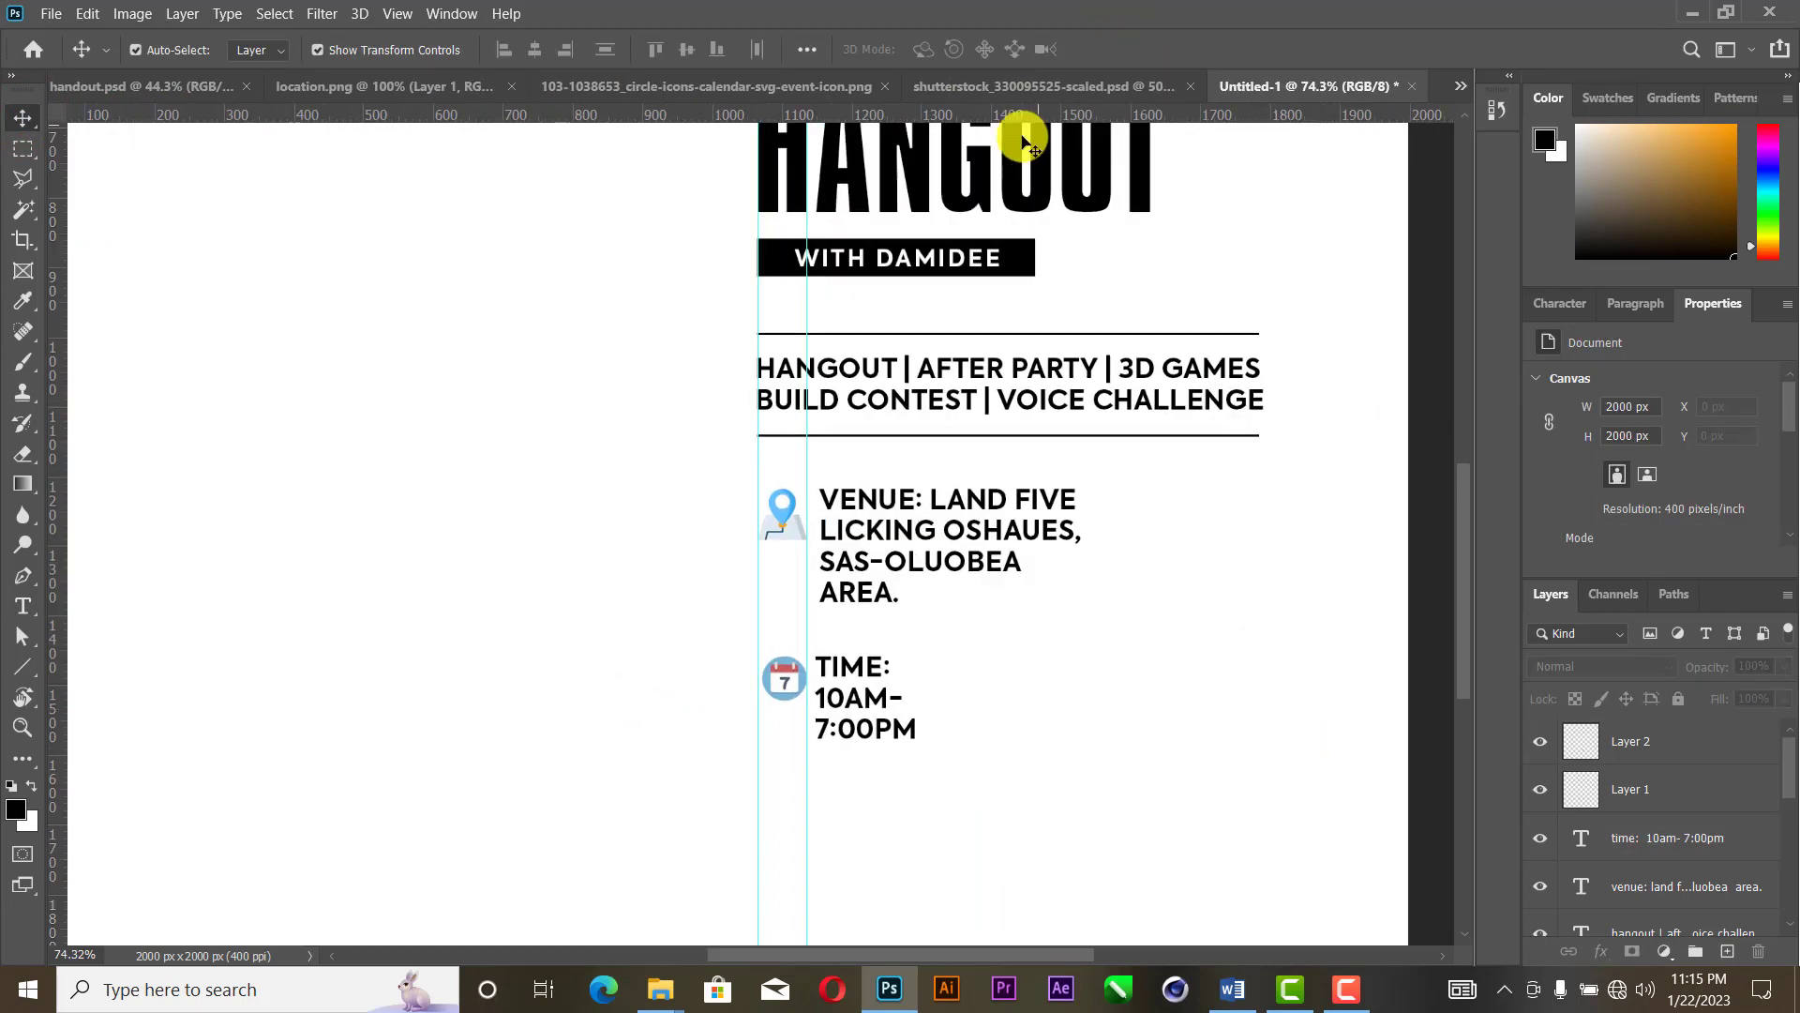
pyautogui.moveTo(1050, 114); pyautogui.dragTo(1127, 658)
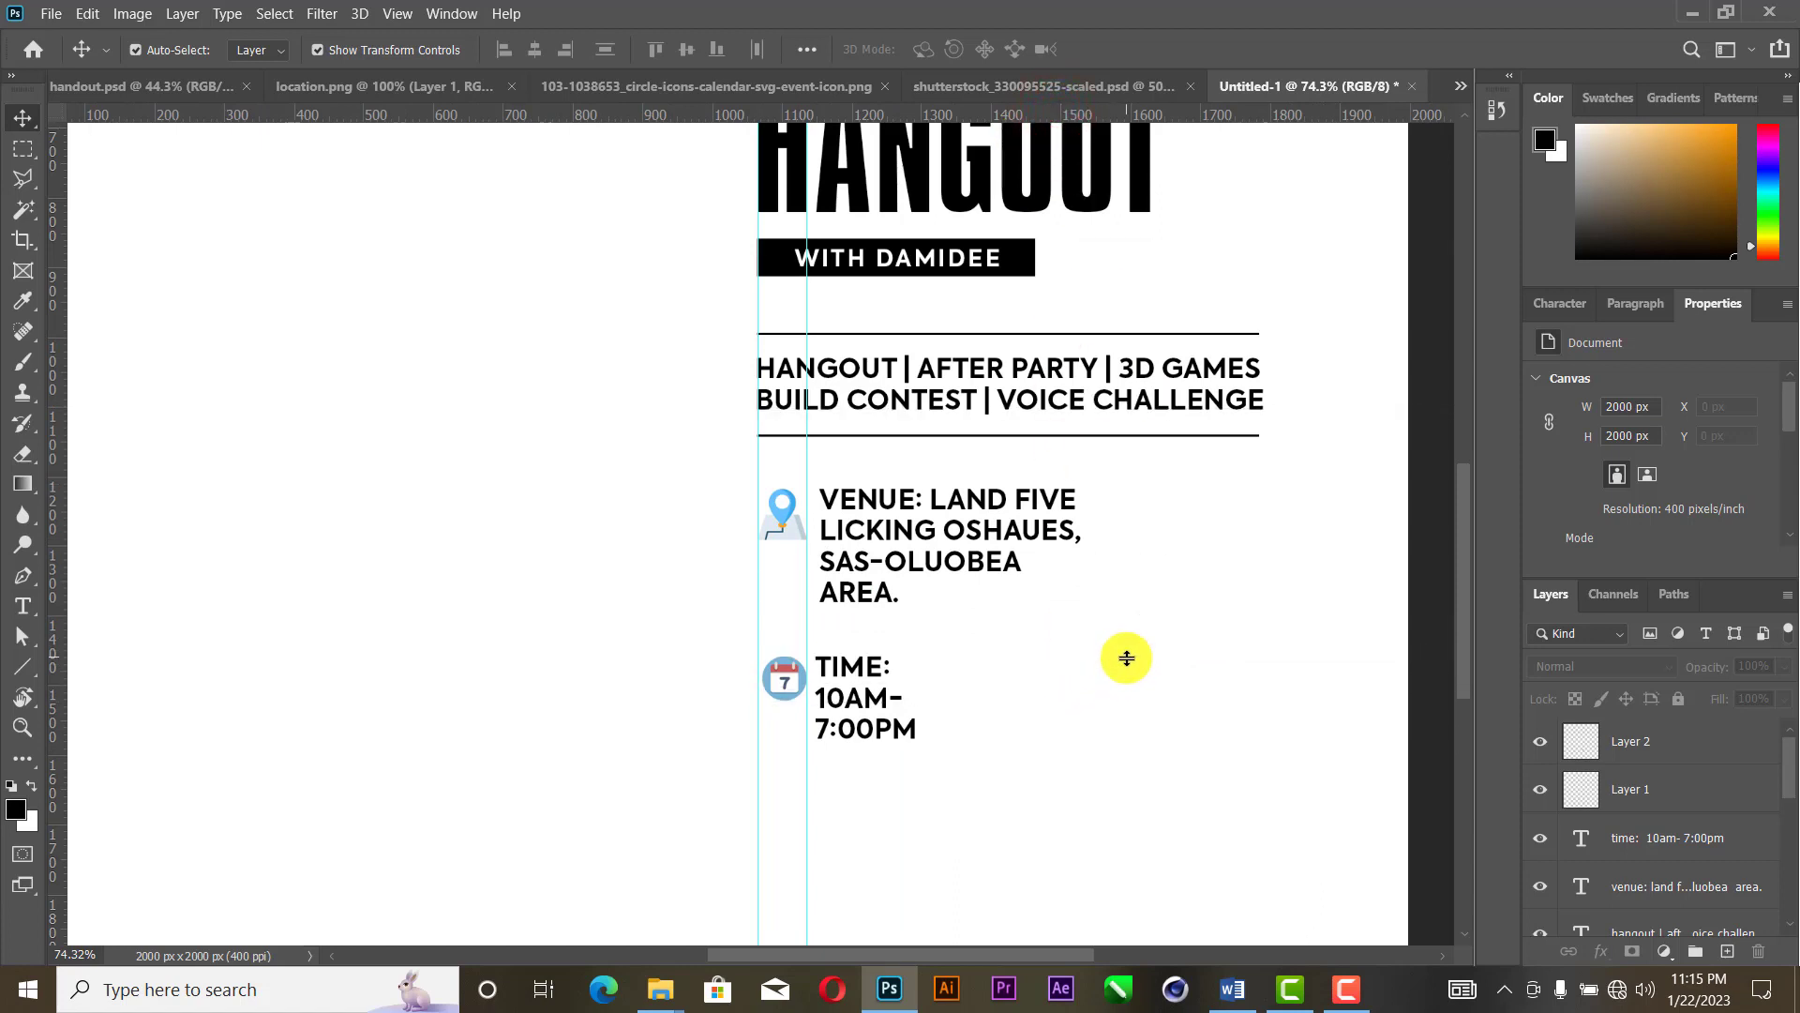
# Step: Switch to the Word document, copy the host line and return to Photoshop
pyautogui.click(1228, 996)
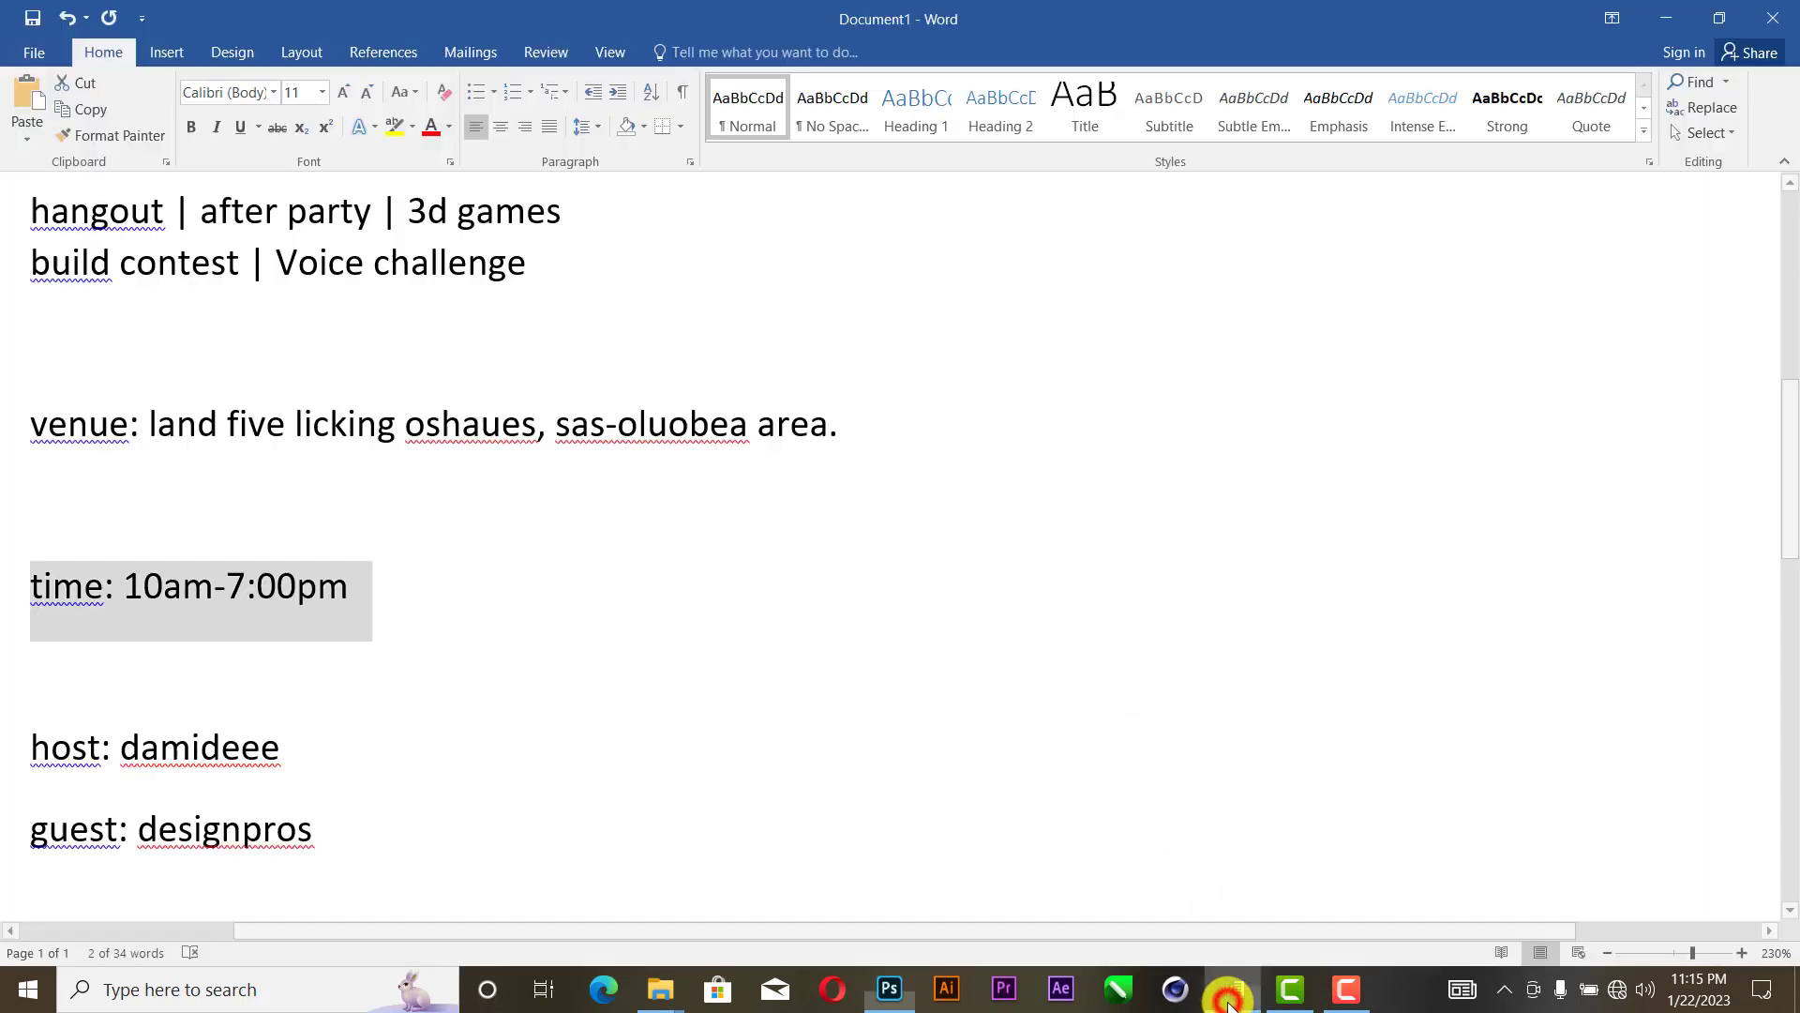
pyautogui.click(310, 755)
pyautogui.moveTo(188, 750); pyautogui.dragTo(48, 754)
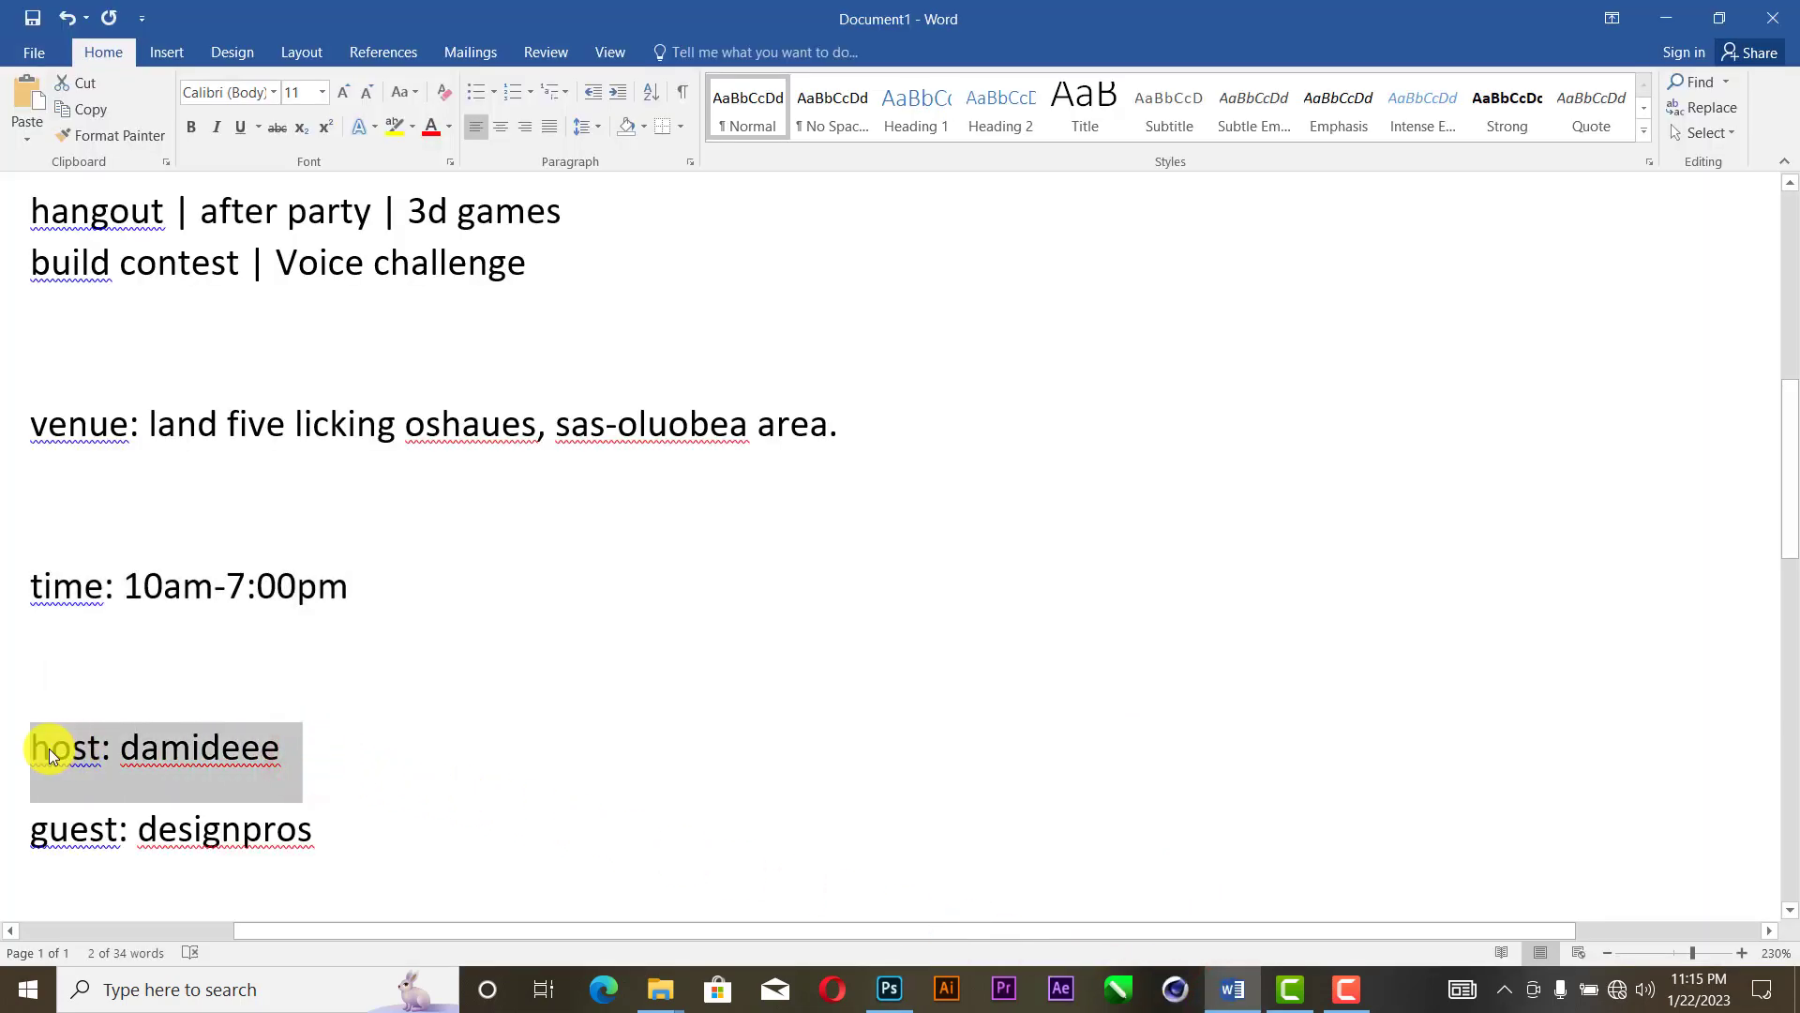
pyautogui.click(889, 989)
# Step: Add the copied host line as a new text layer in the empty area beside the text column
pyautogui.click(23, 606)
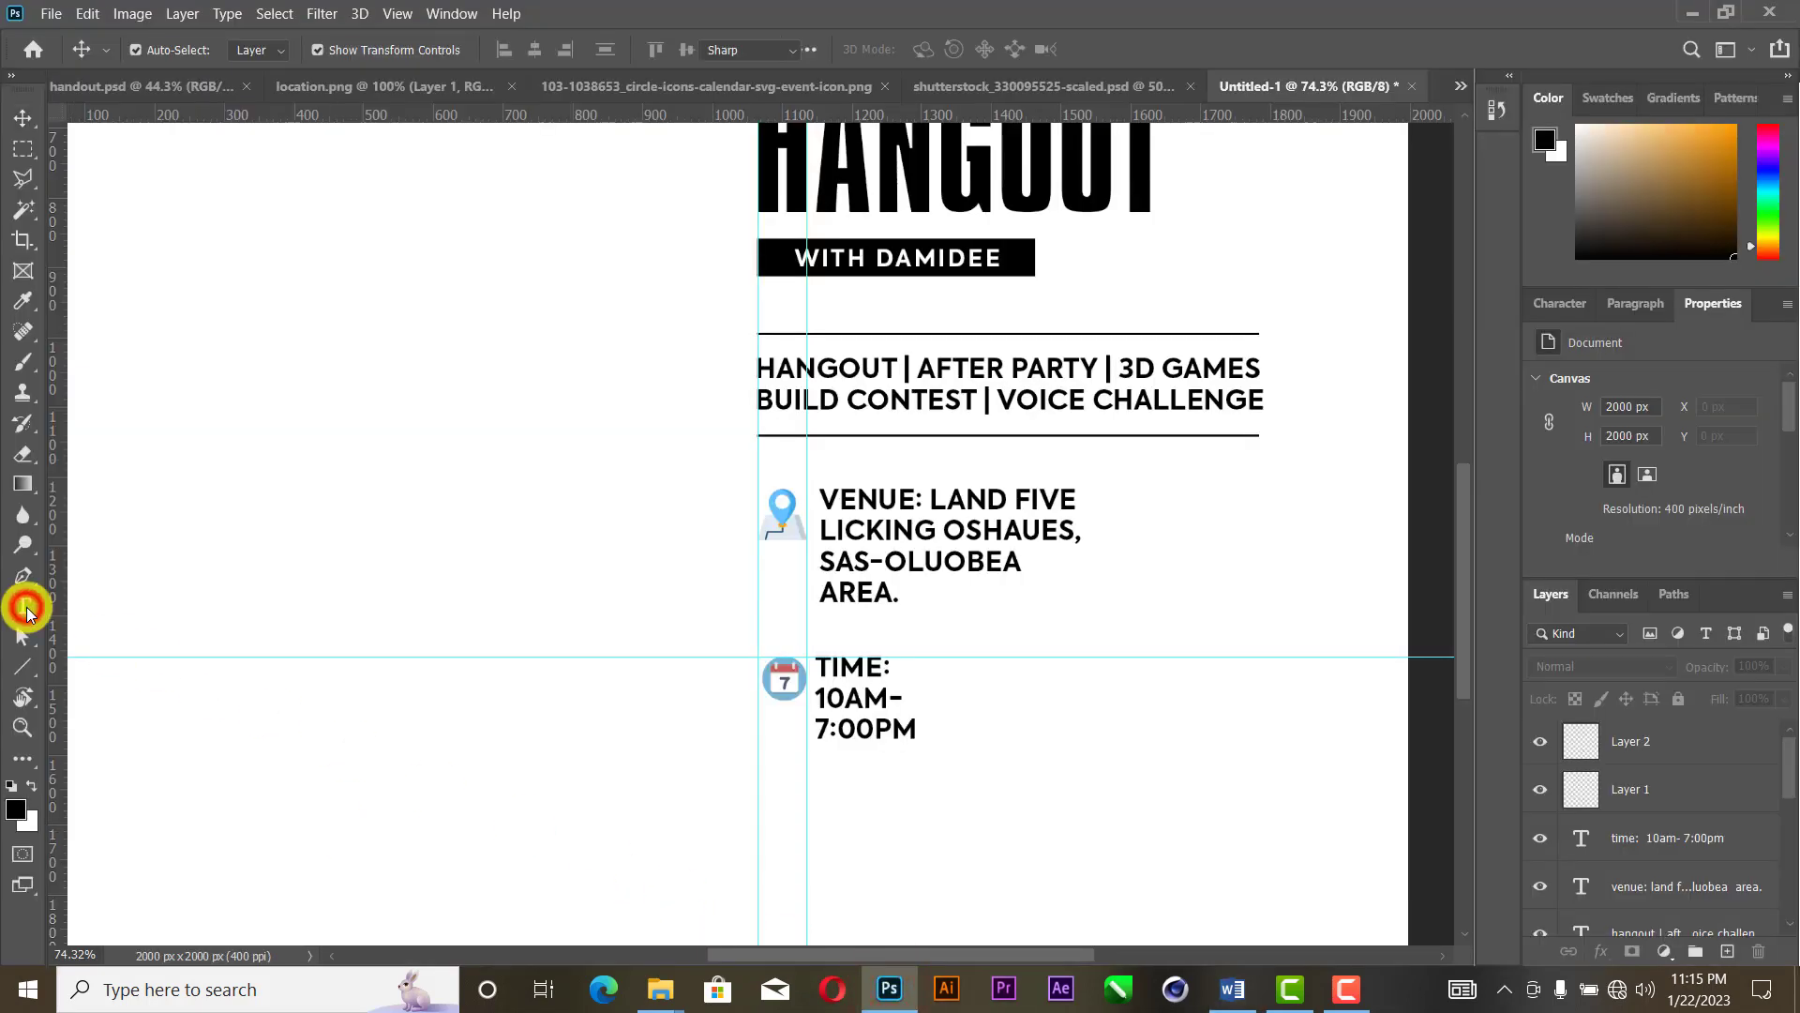
pyautogui.click(308, 492)
pyautogui.write('HOST: DAMIDEEE')
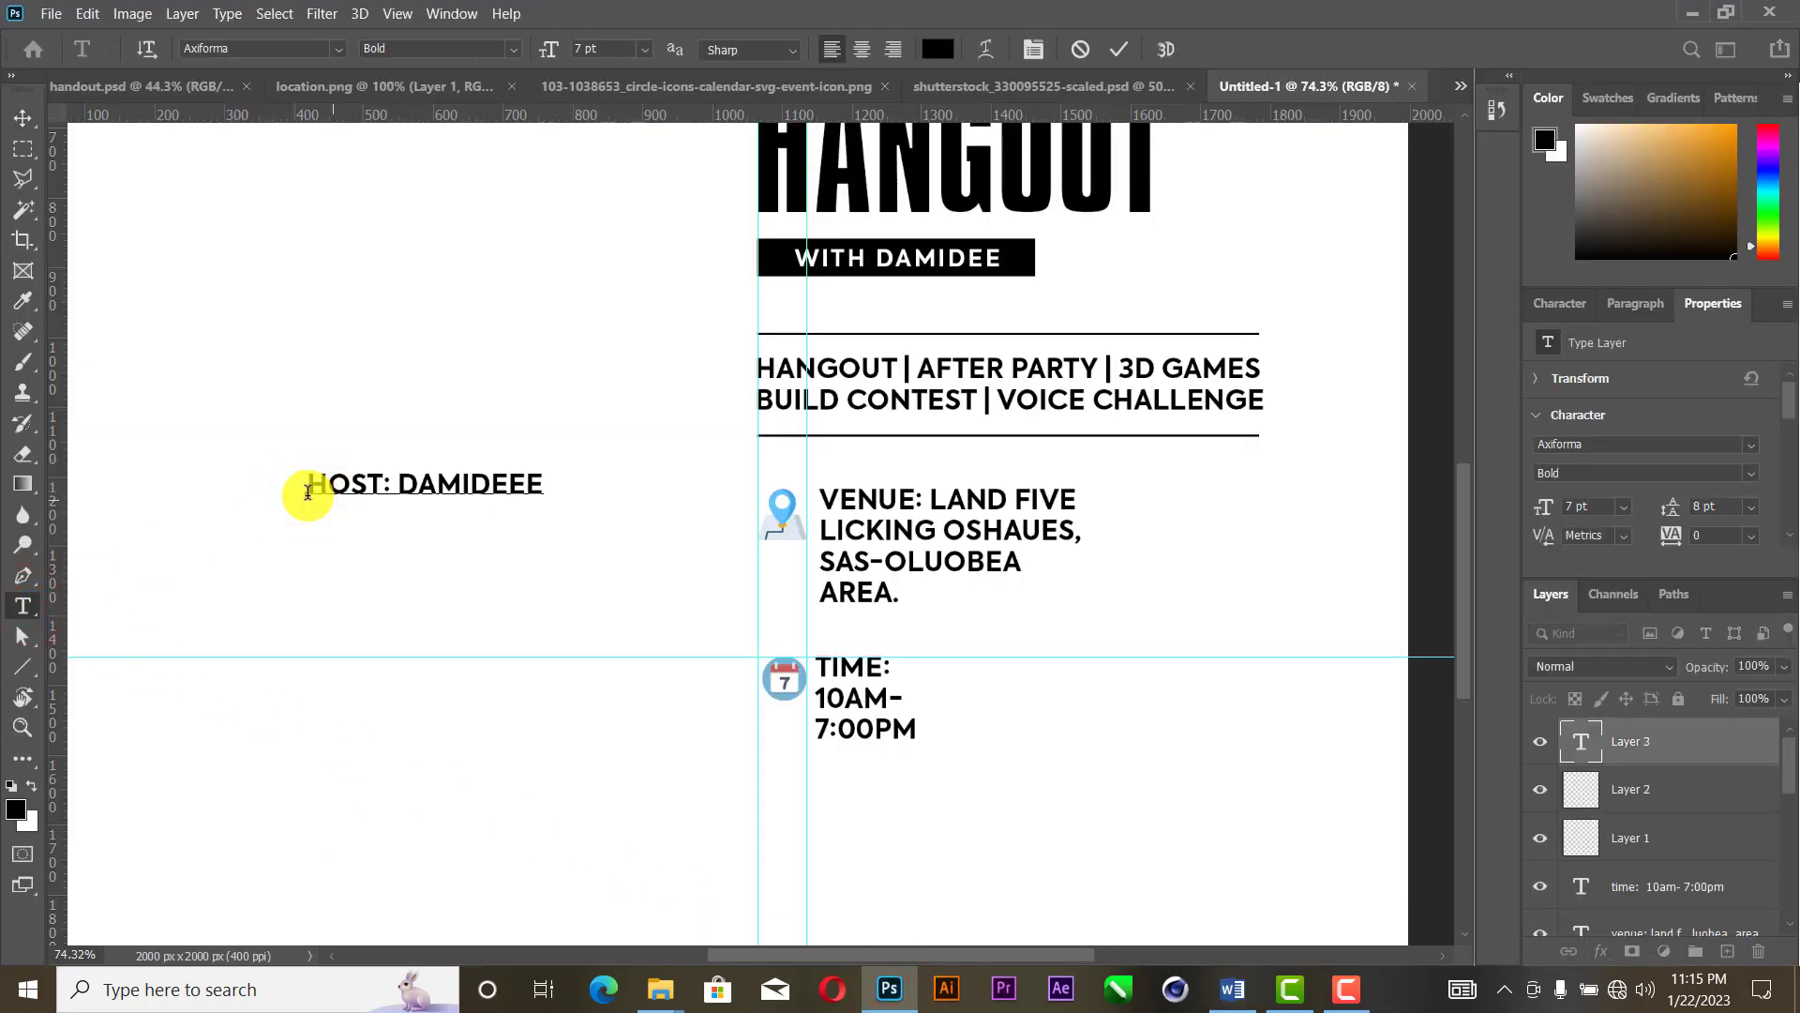
pyautogui.click(1127, 54)
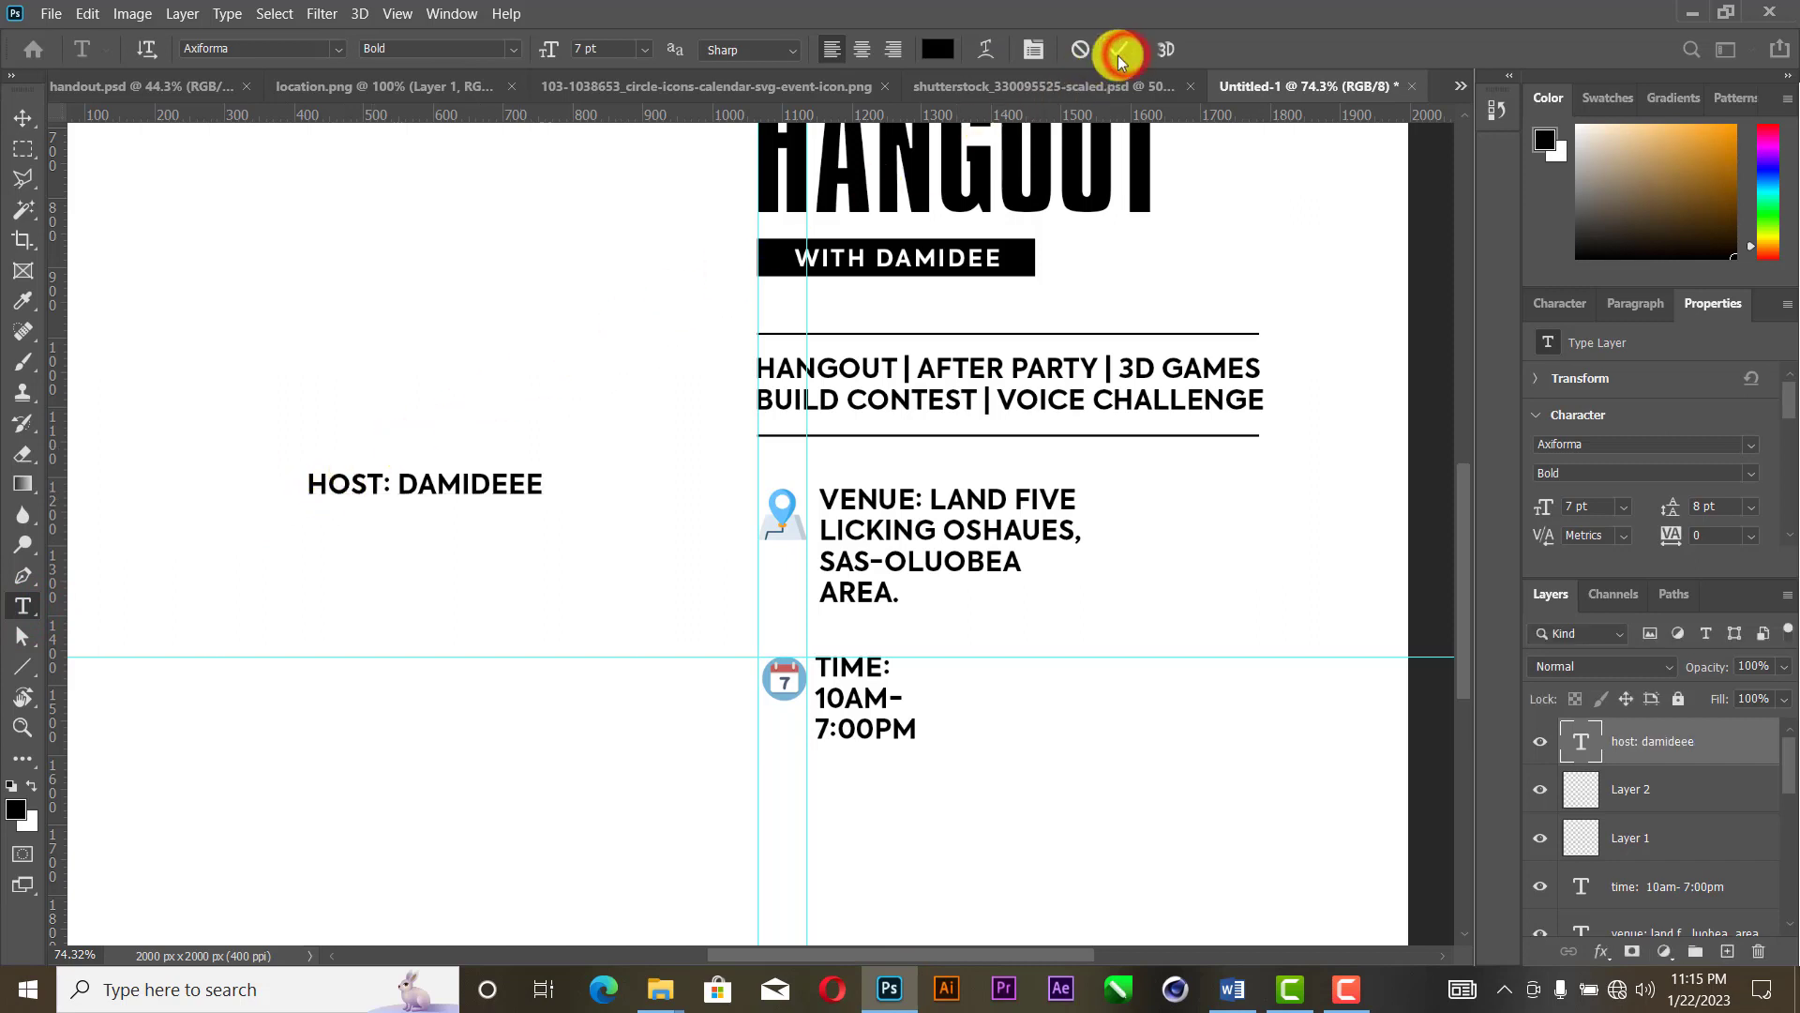
pyautogui.click(24, 117)
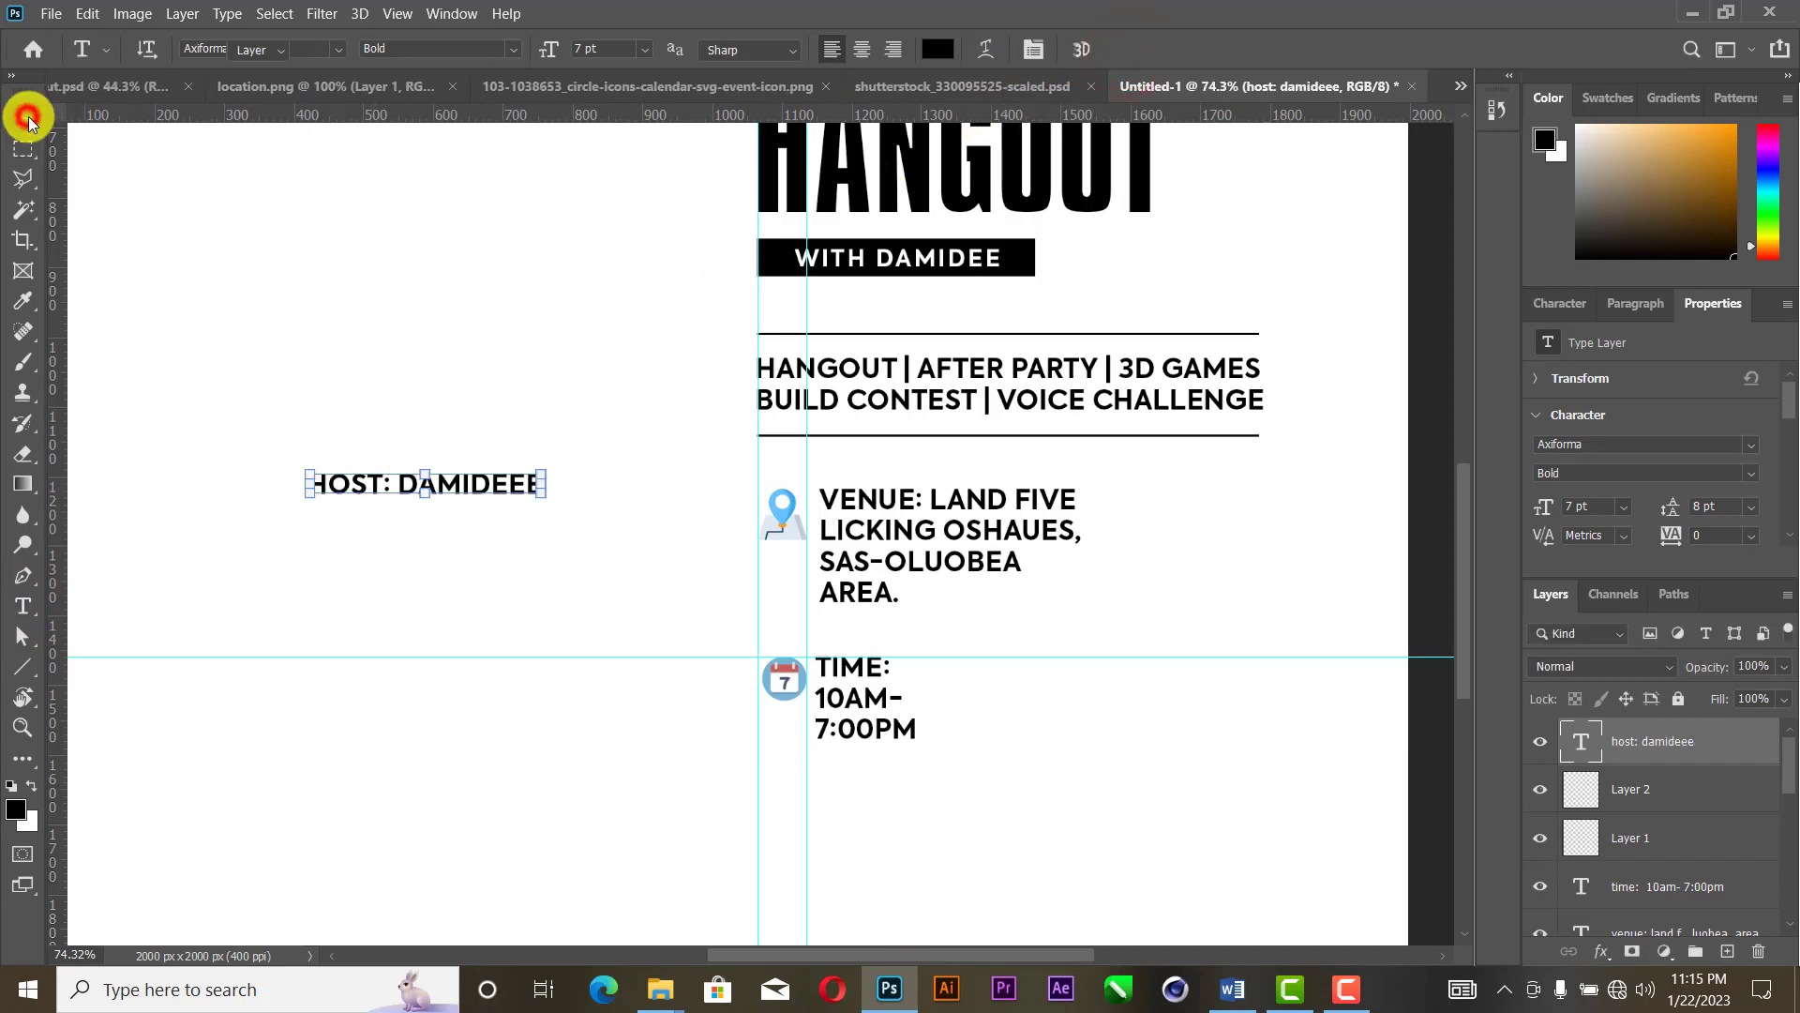
pyautogui.click(573, 457)
# Step: Remove the host's name from the new text so that only "HOST:" remains
pyautogui.click(462, 486)
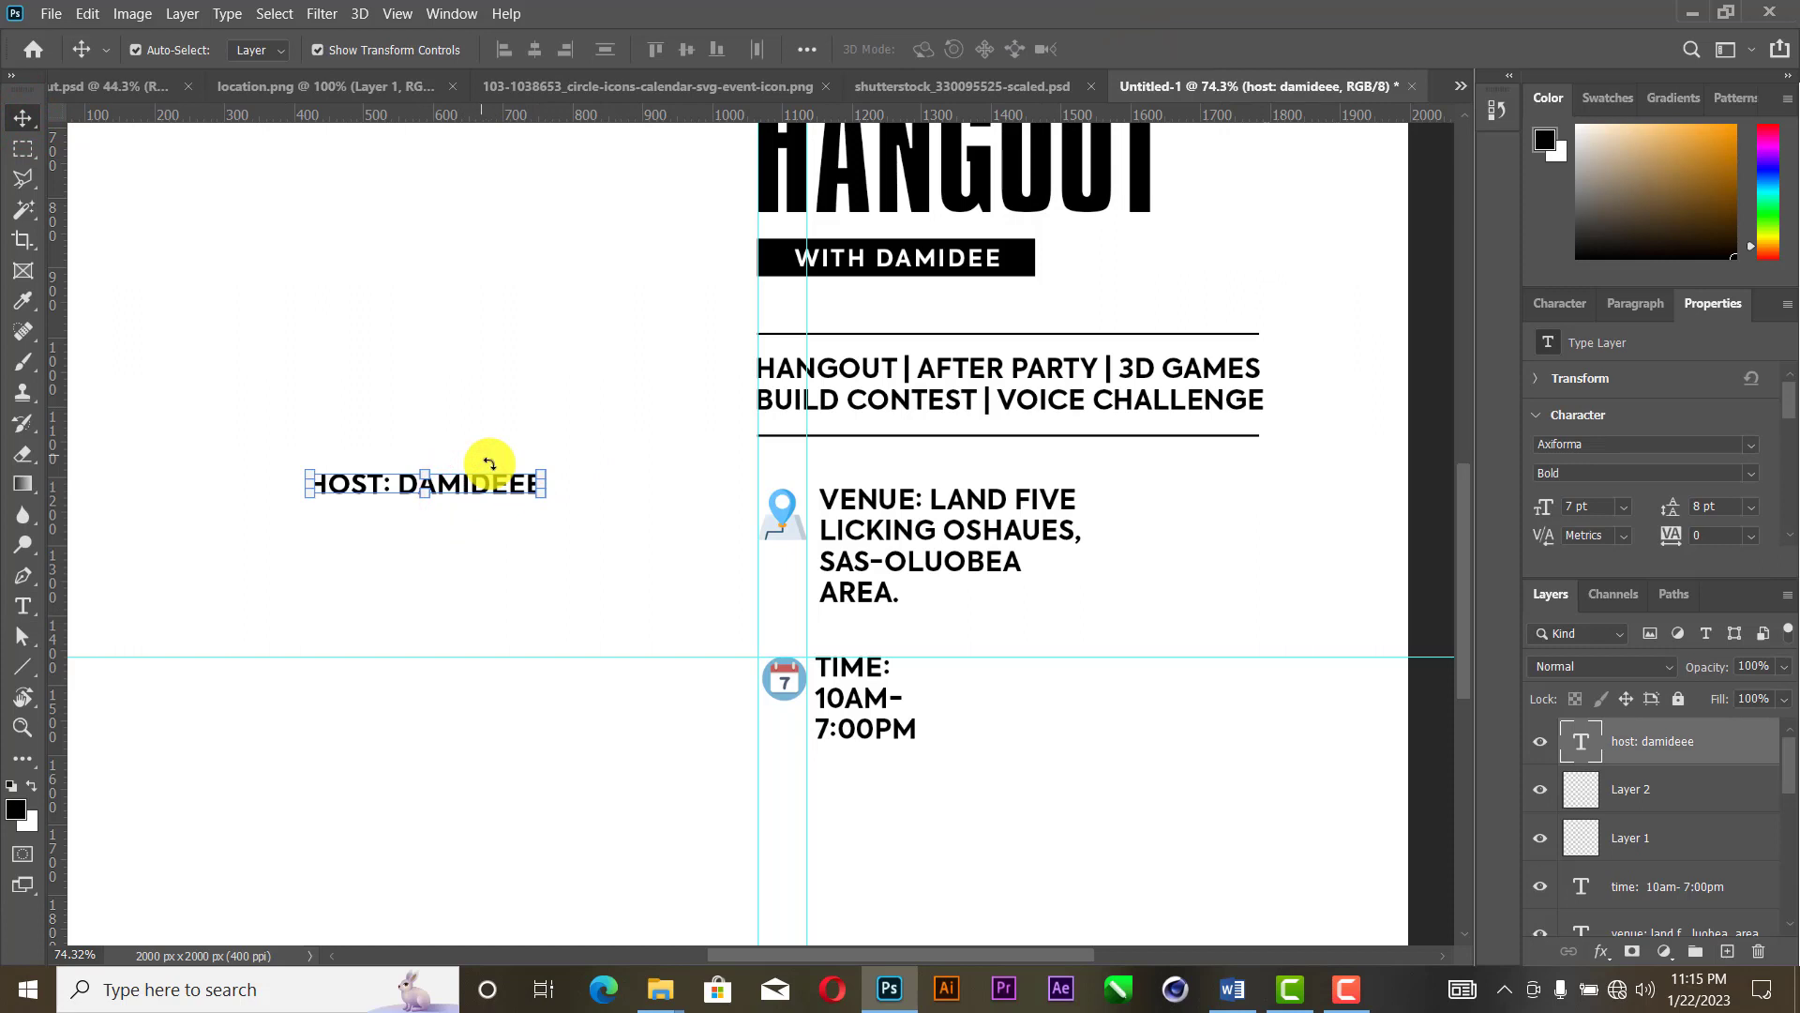
pyautogui.press('t')
pyautogui.doubleClick(422, 479)
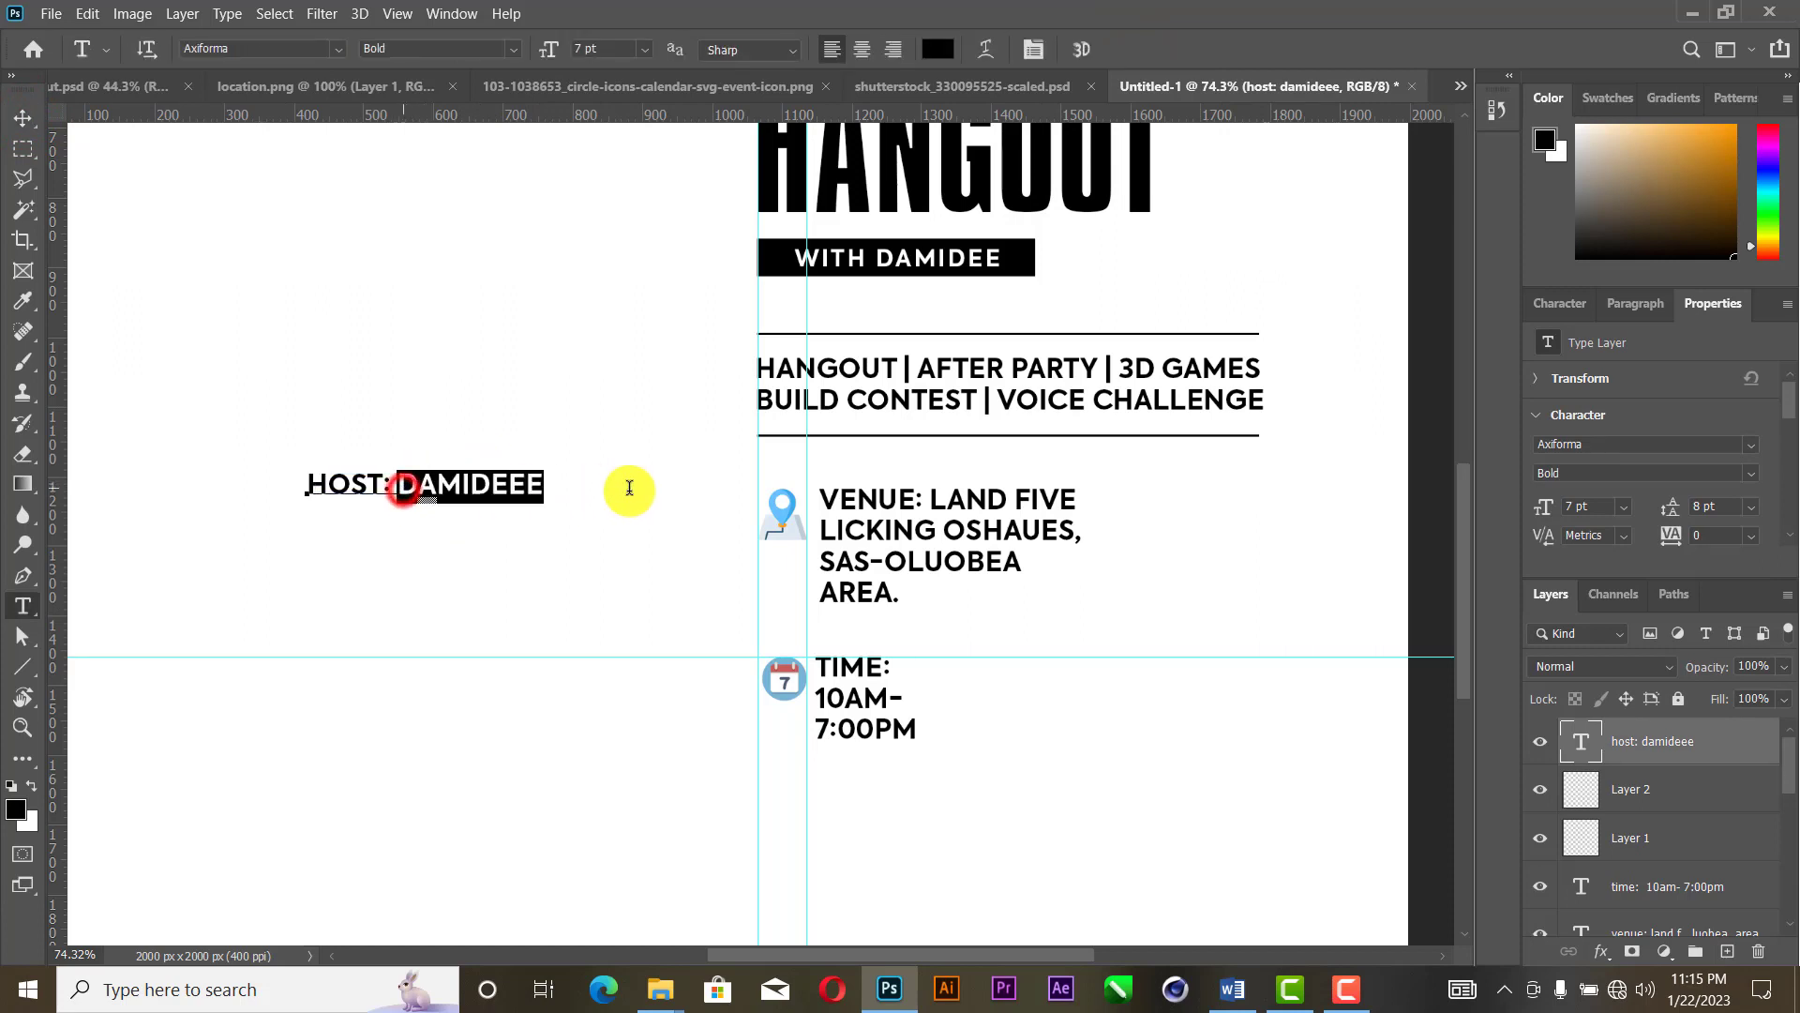
pyautogui.press('BackSpace')
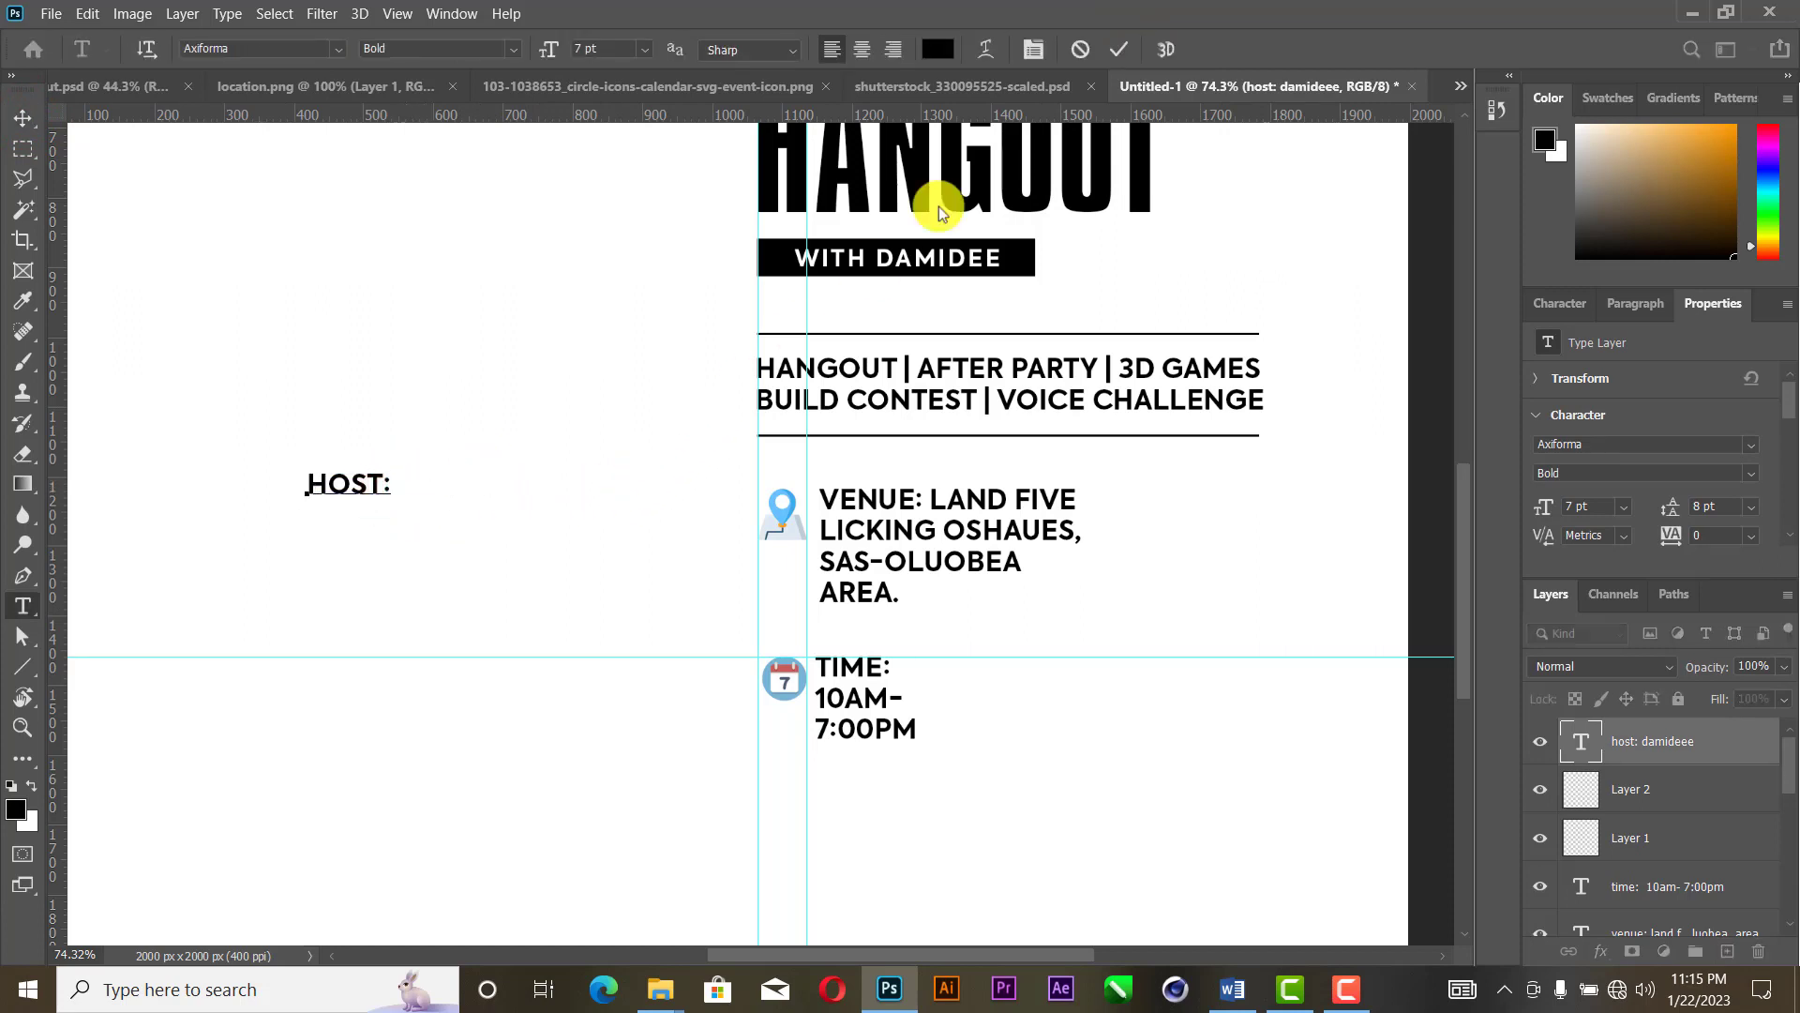
pyautogui.click(1119, 49)
# Step: Create a separate text layer with the host's name below the "HOST:" text
pyautogui.click(401, 603)
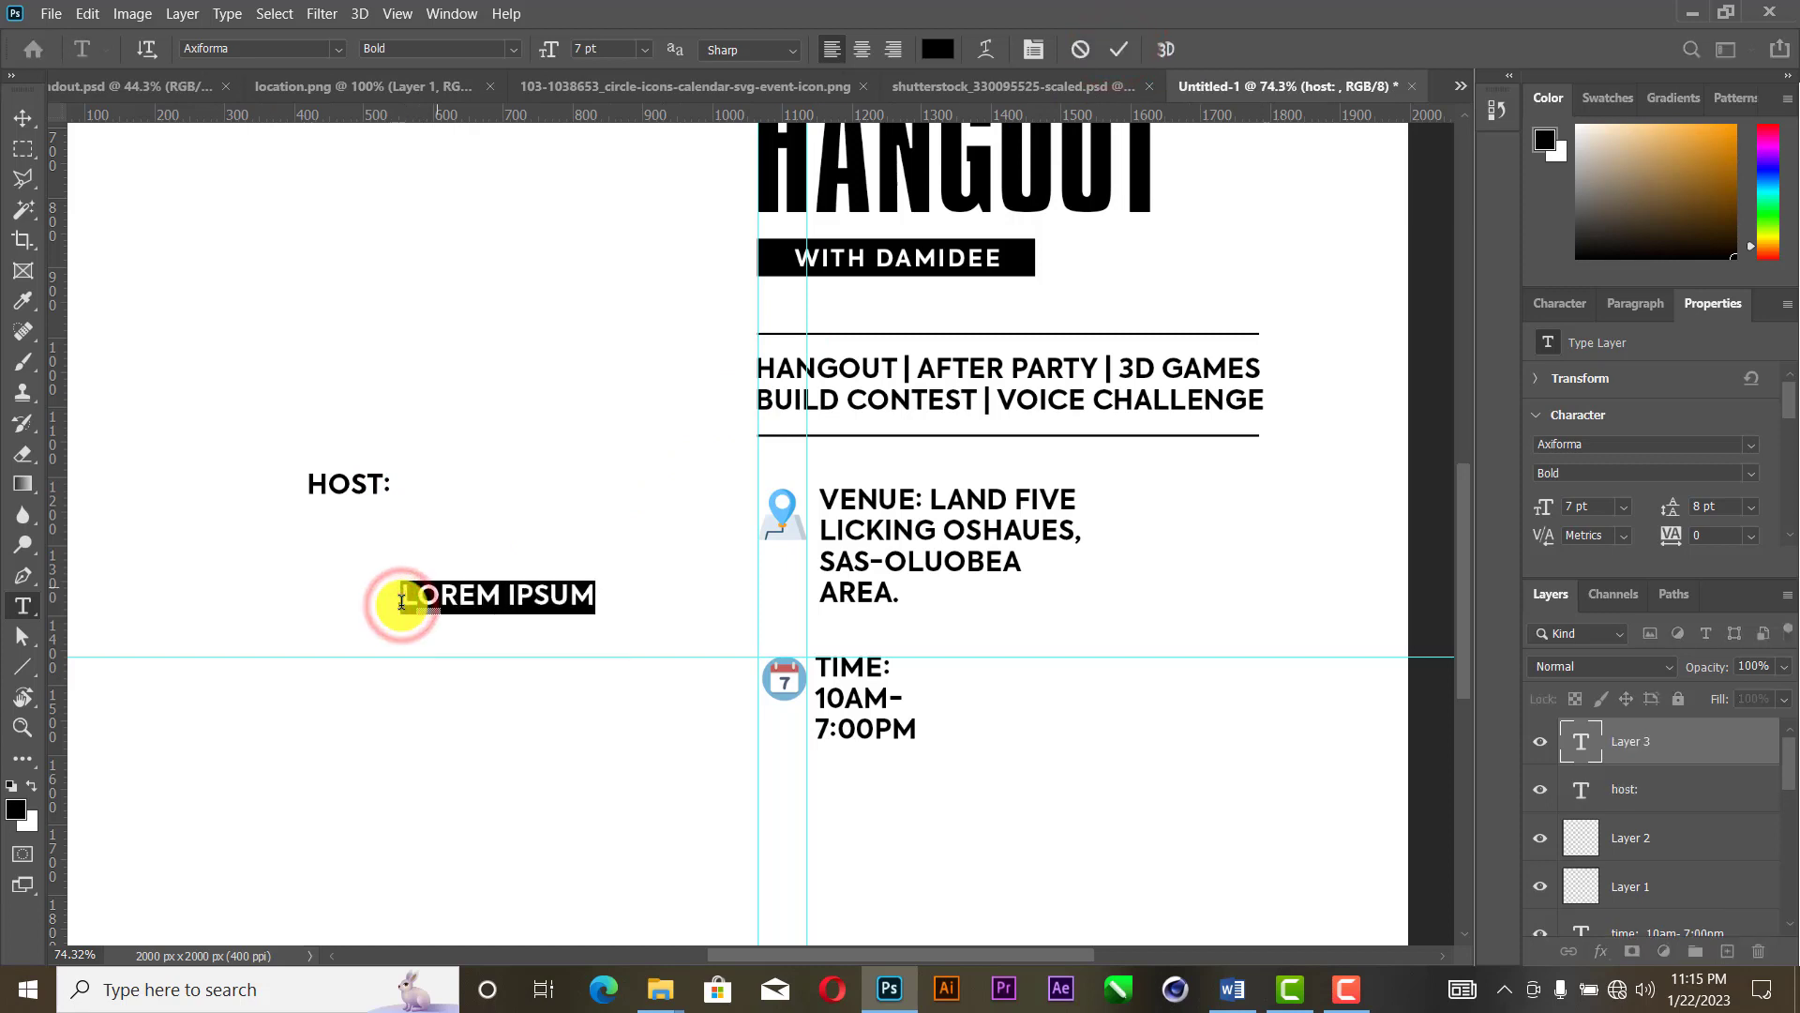
pyautogui.click(1119, 49)
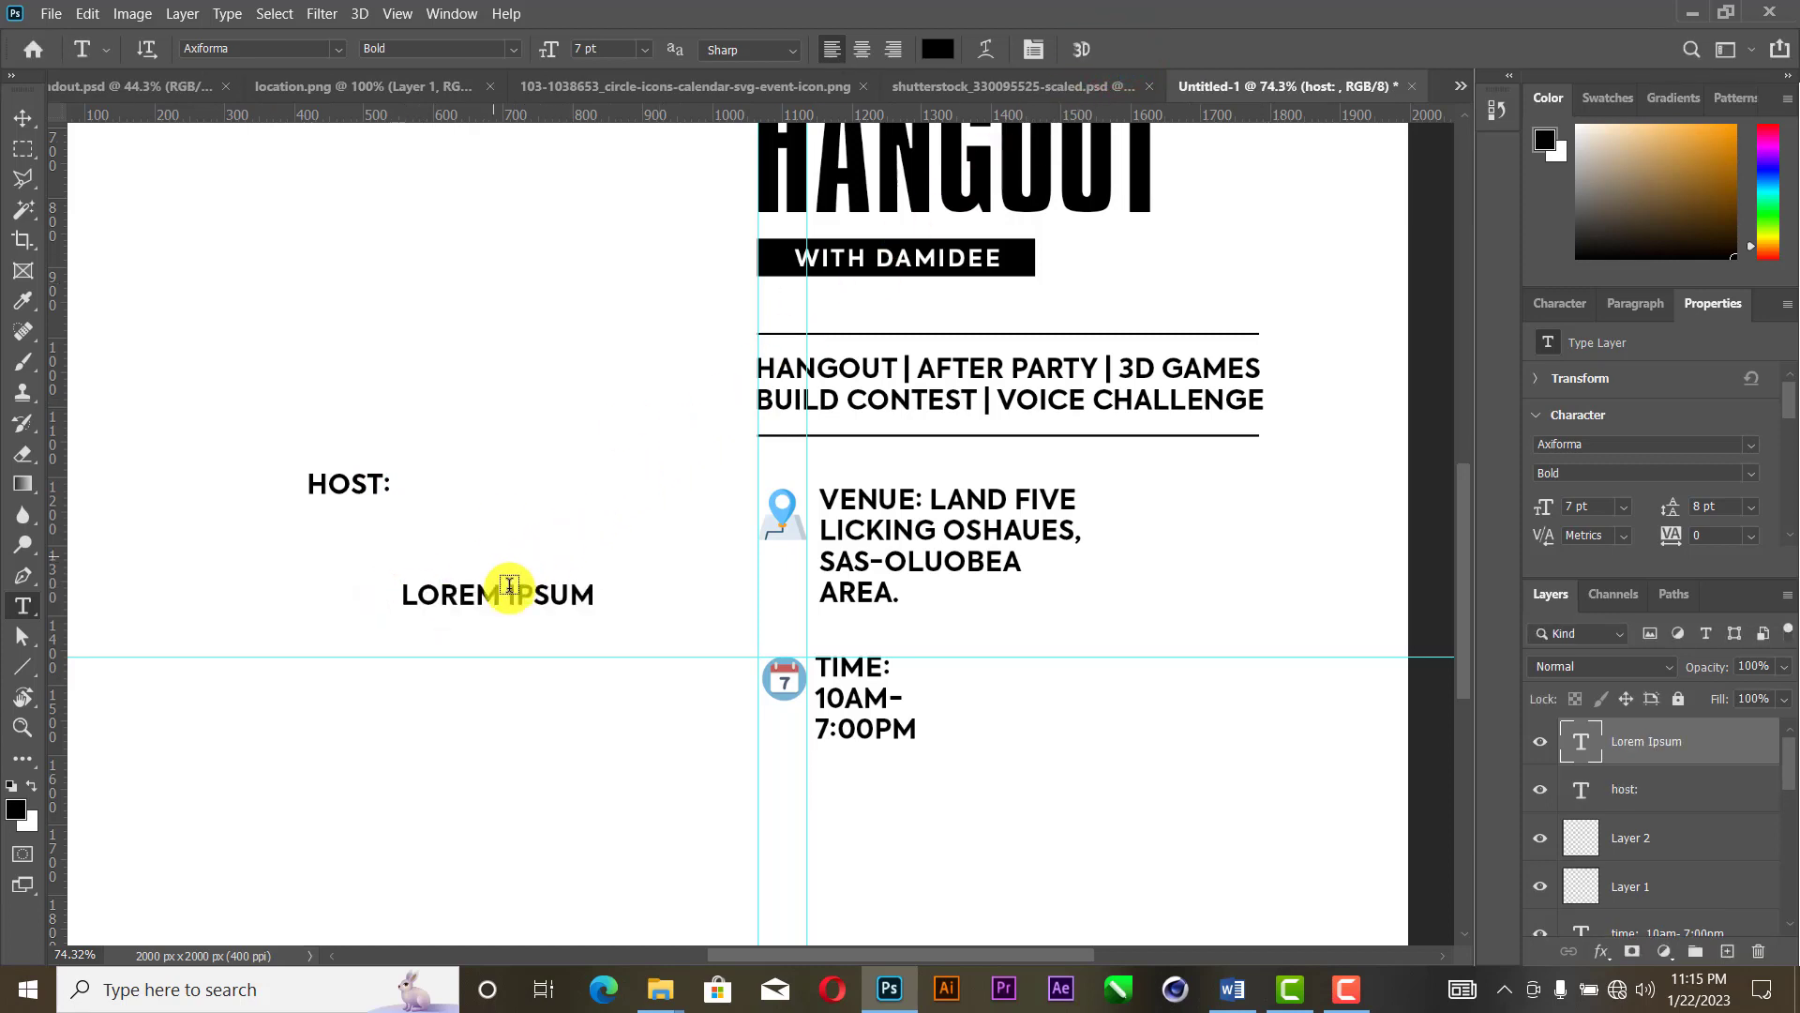
pyautogui.click(511, 592)
pyautogui.tripleClick(511, 594)
pyautogui.write('damideee')
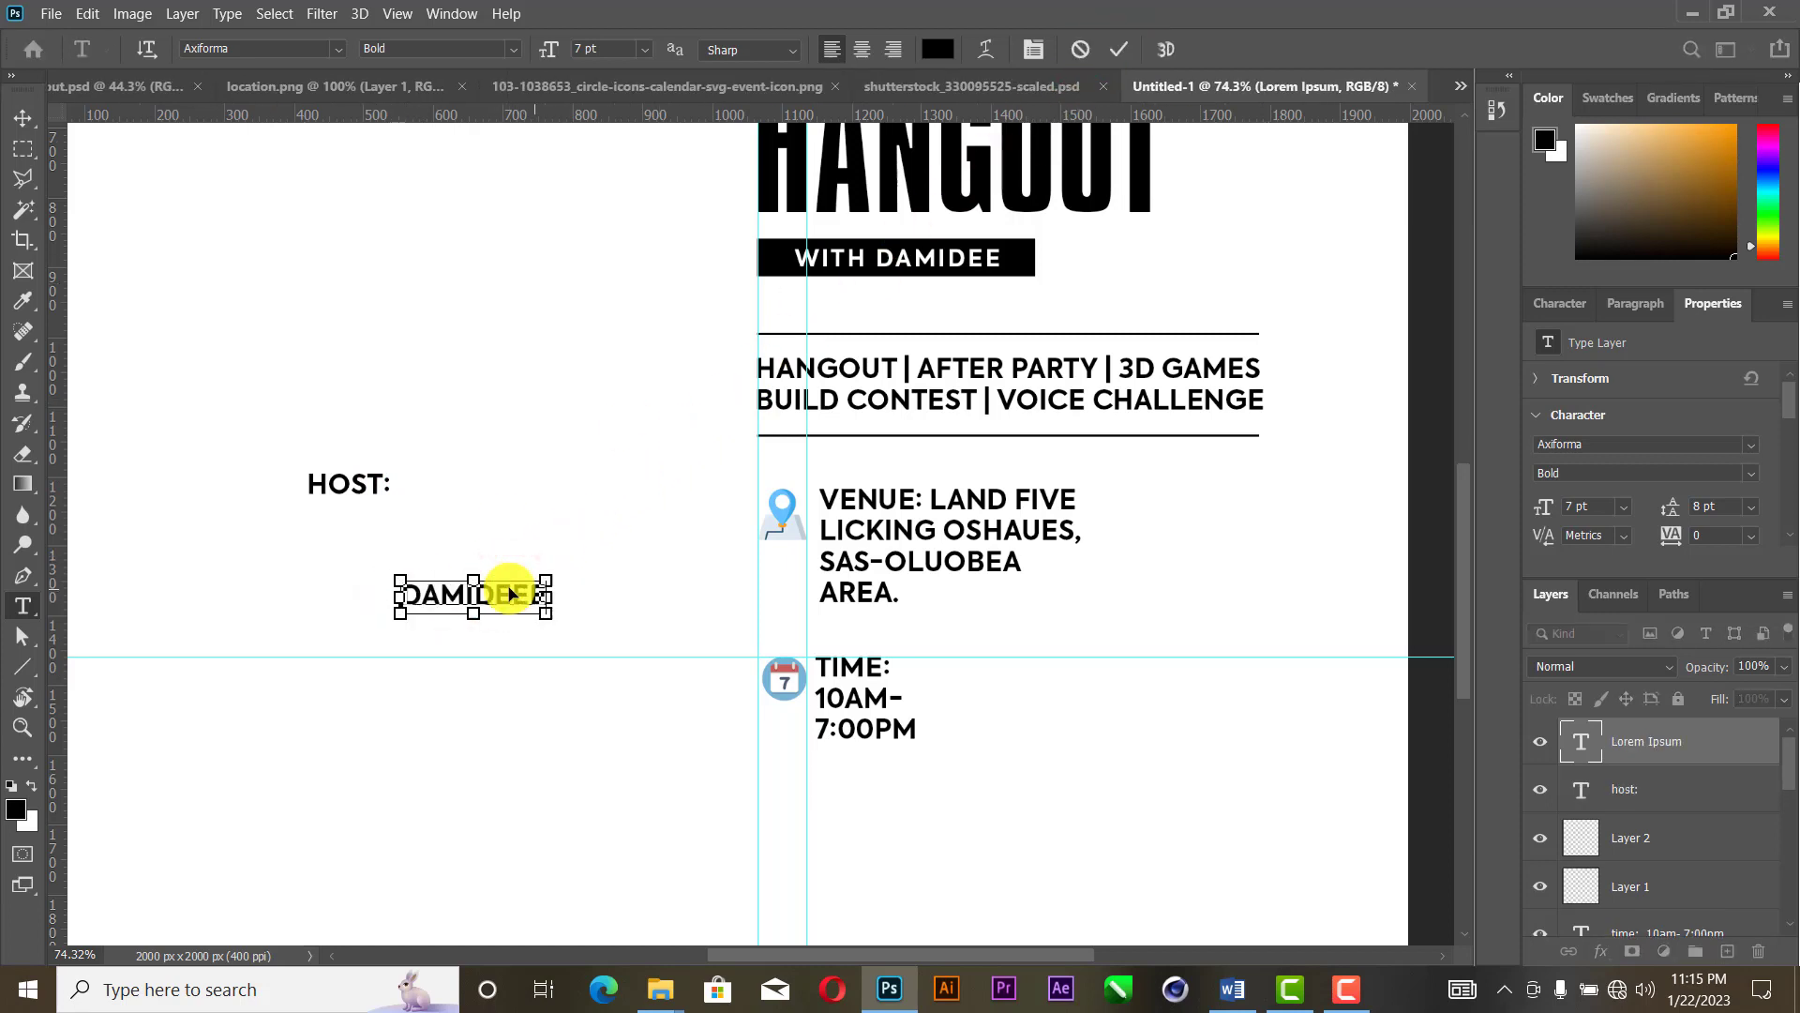
pyautogui.click(1122, 49)
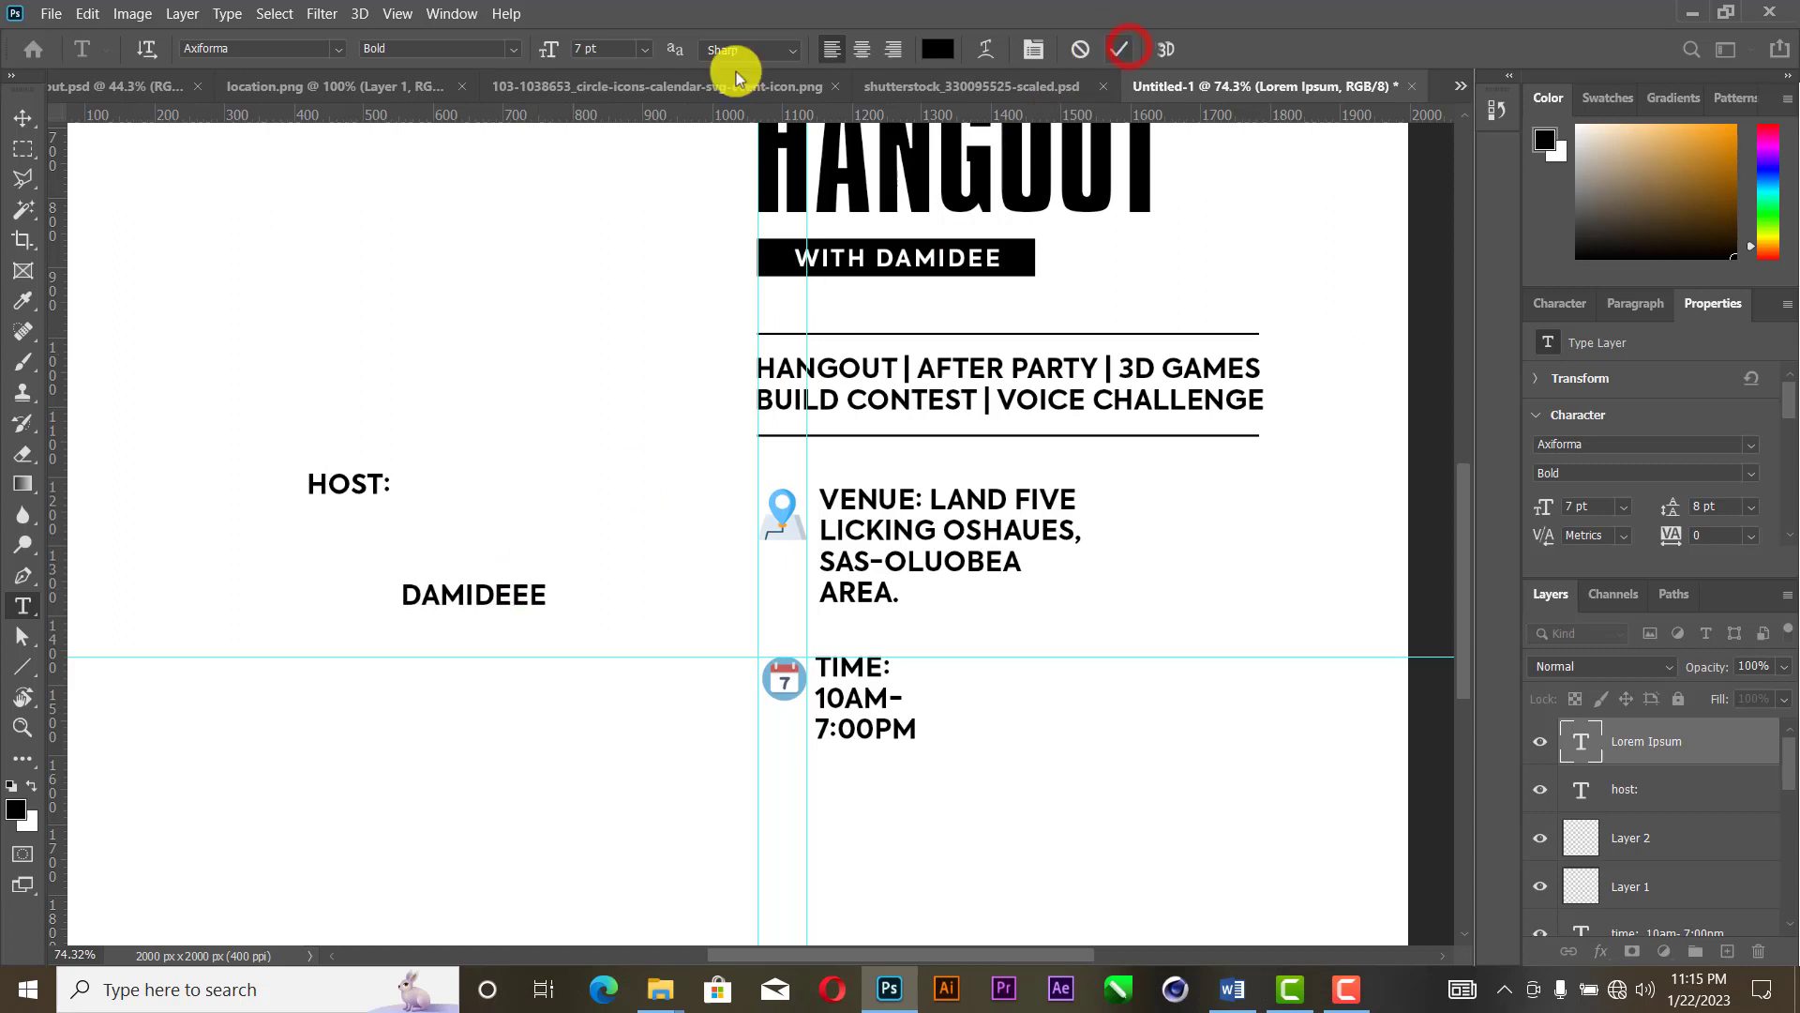
# Step: Move the host's name to the right of the time text and set its font size to 6 pt
pyautogui.click(24, 117)
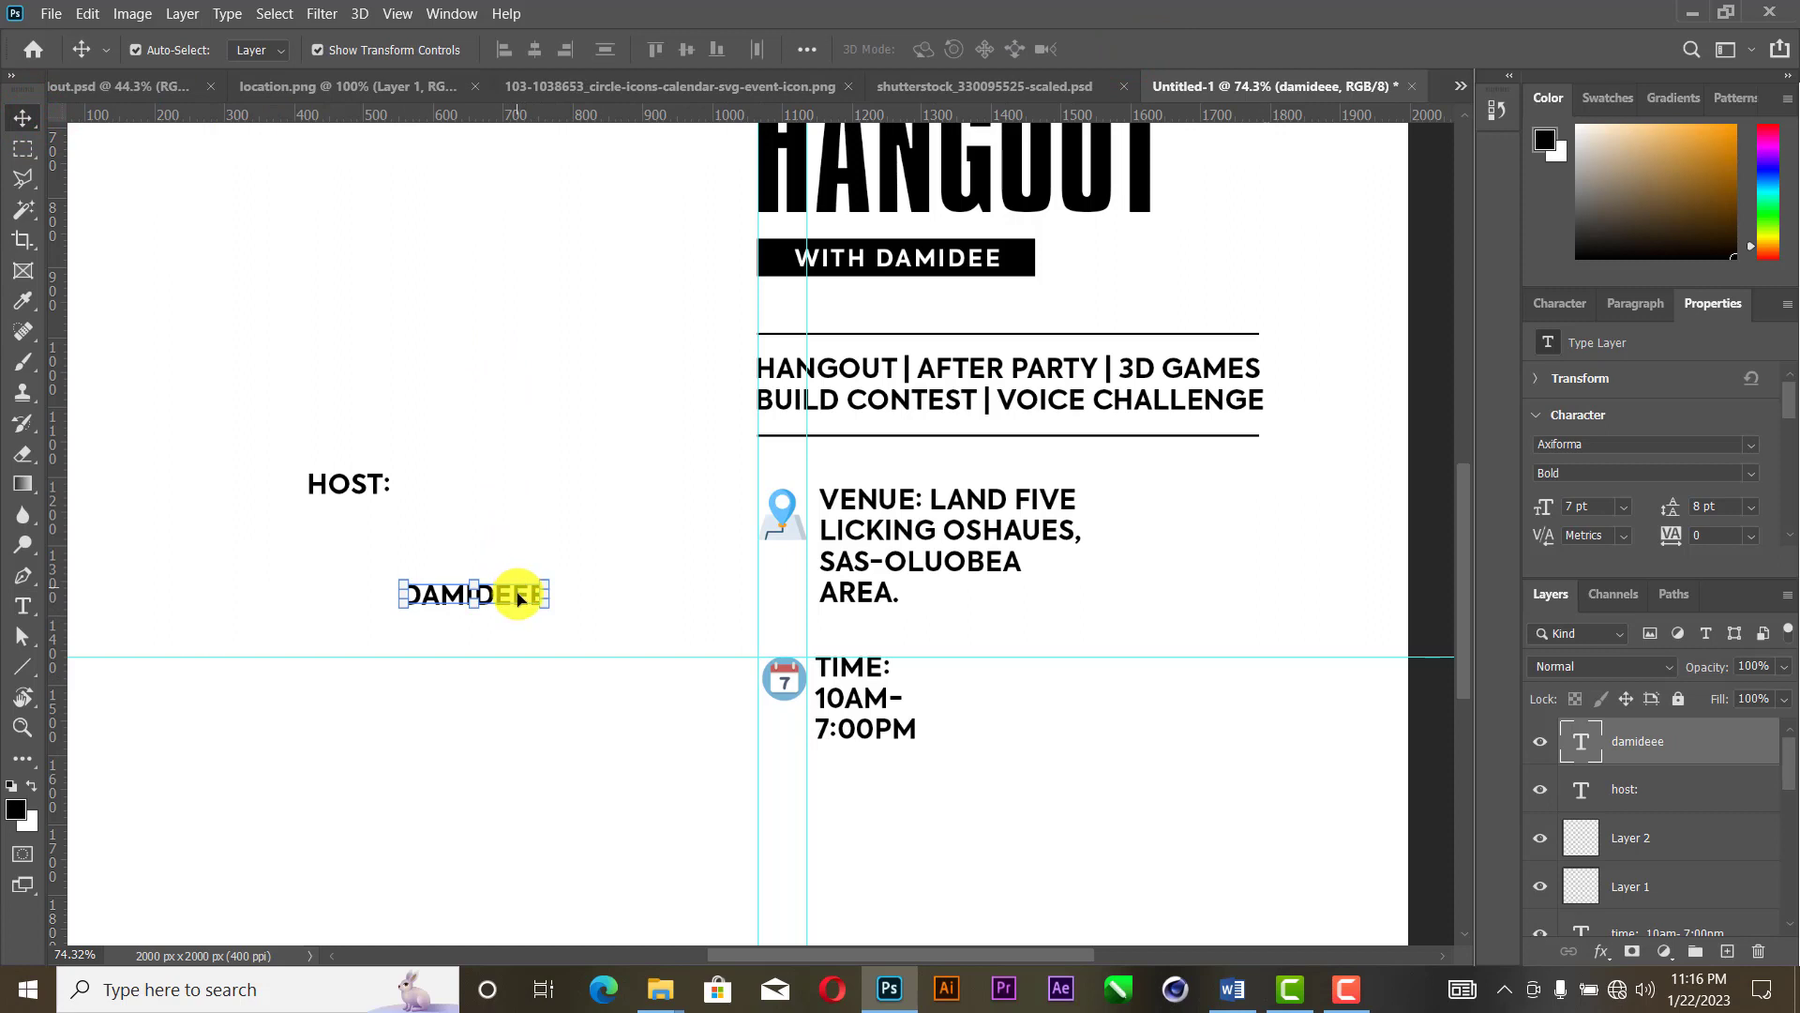
pyautogui.moveTo(518, 598); pyautogui.dragTo(1090, 711)
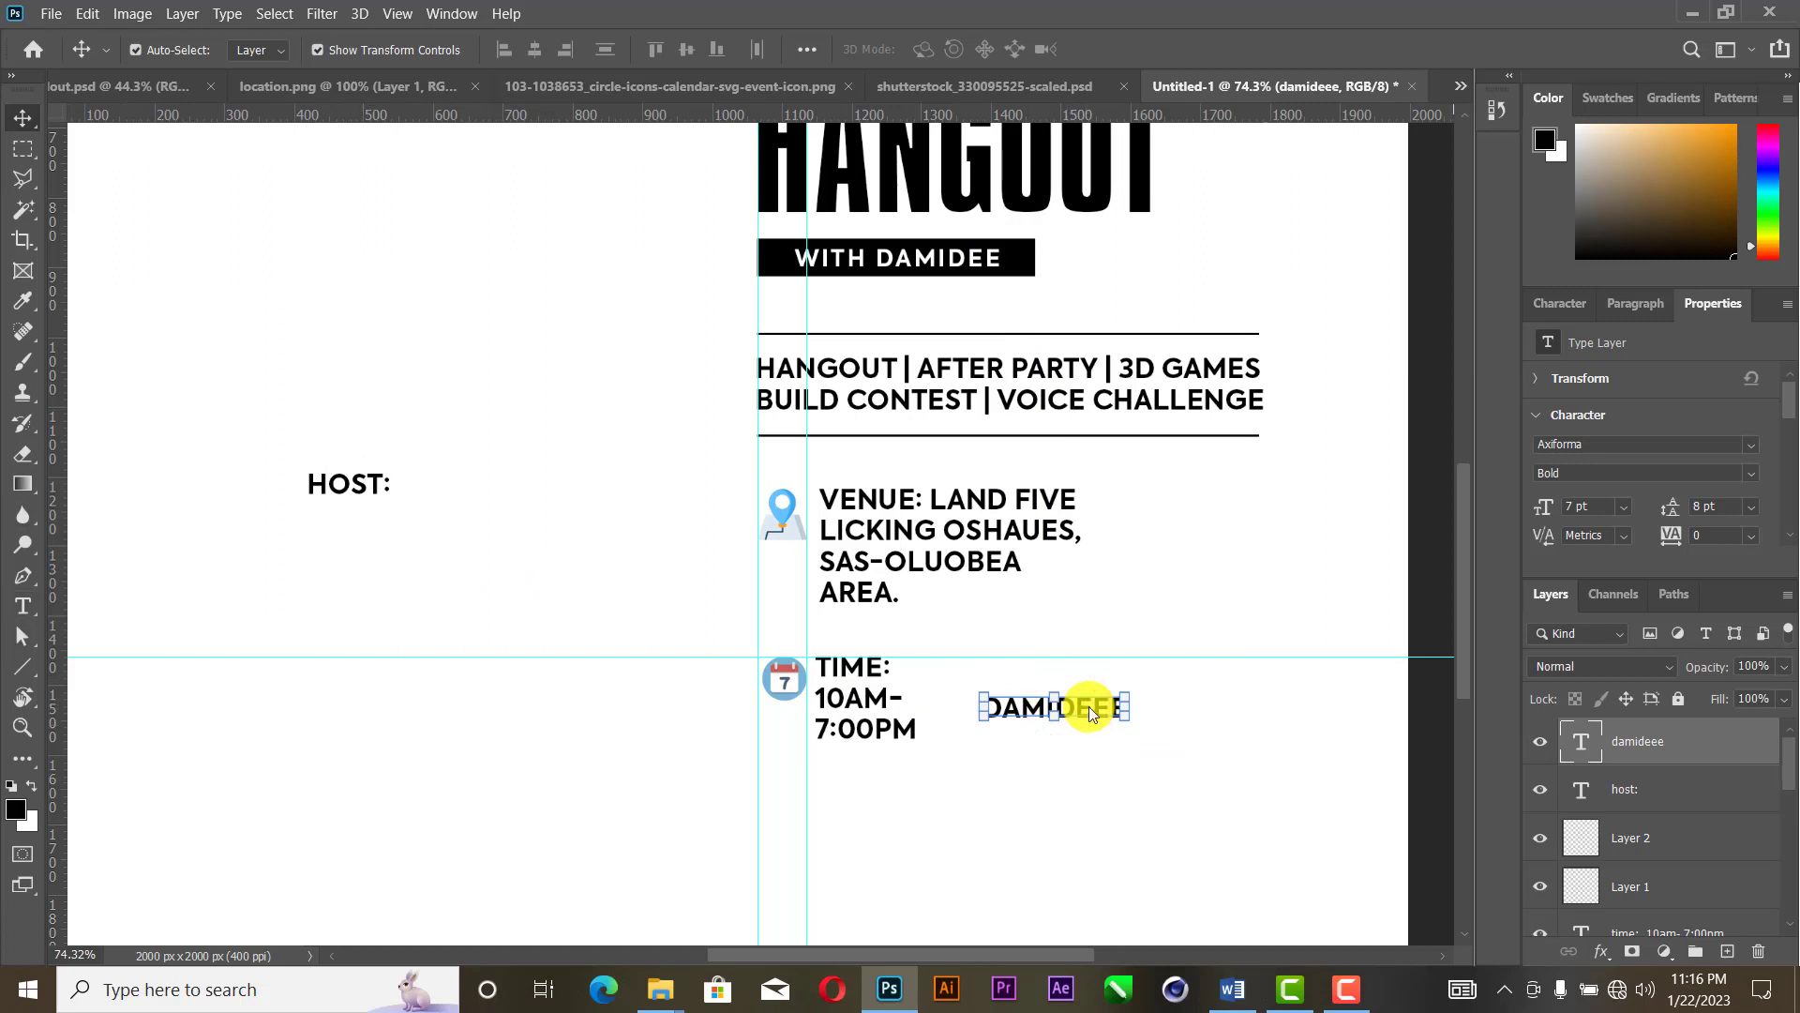
pyautogui.click(1623, 506)
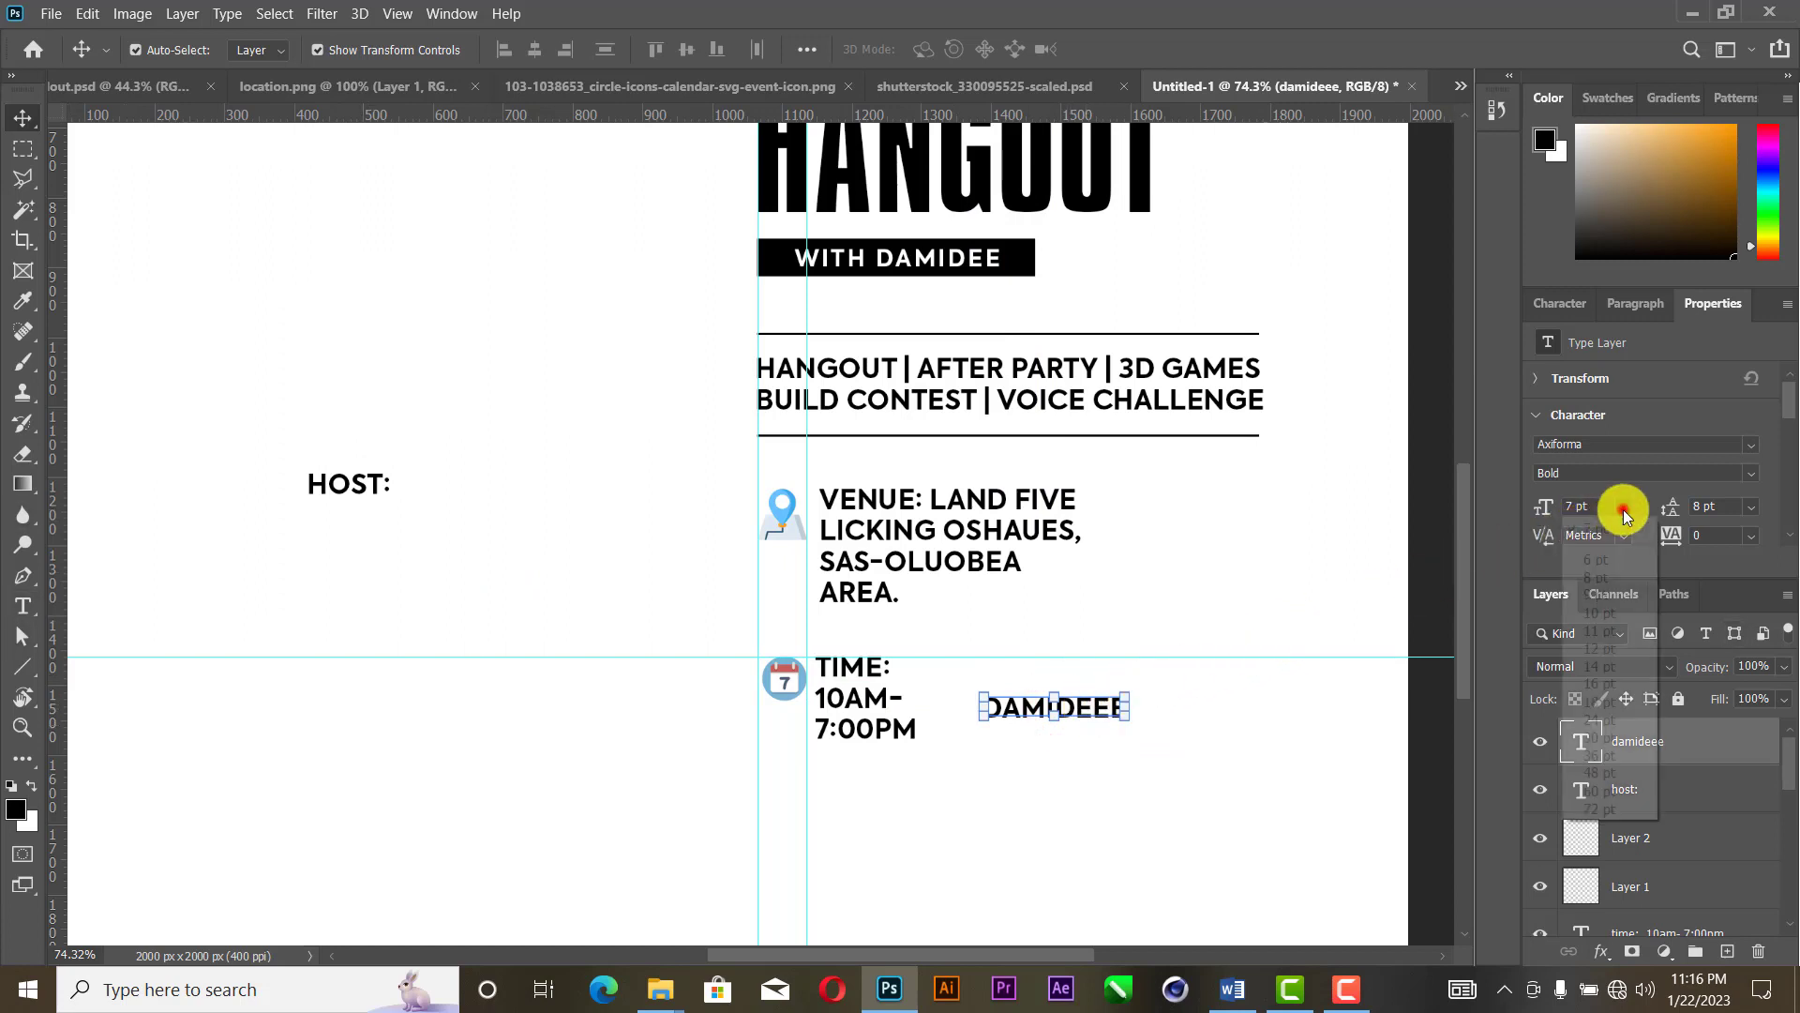
pyautogui.click(1623, 560)
pyautogui.click(1157, 787)
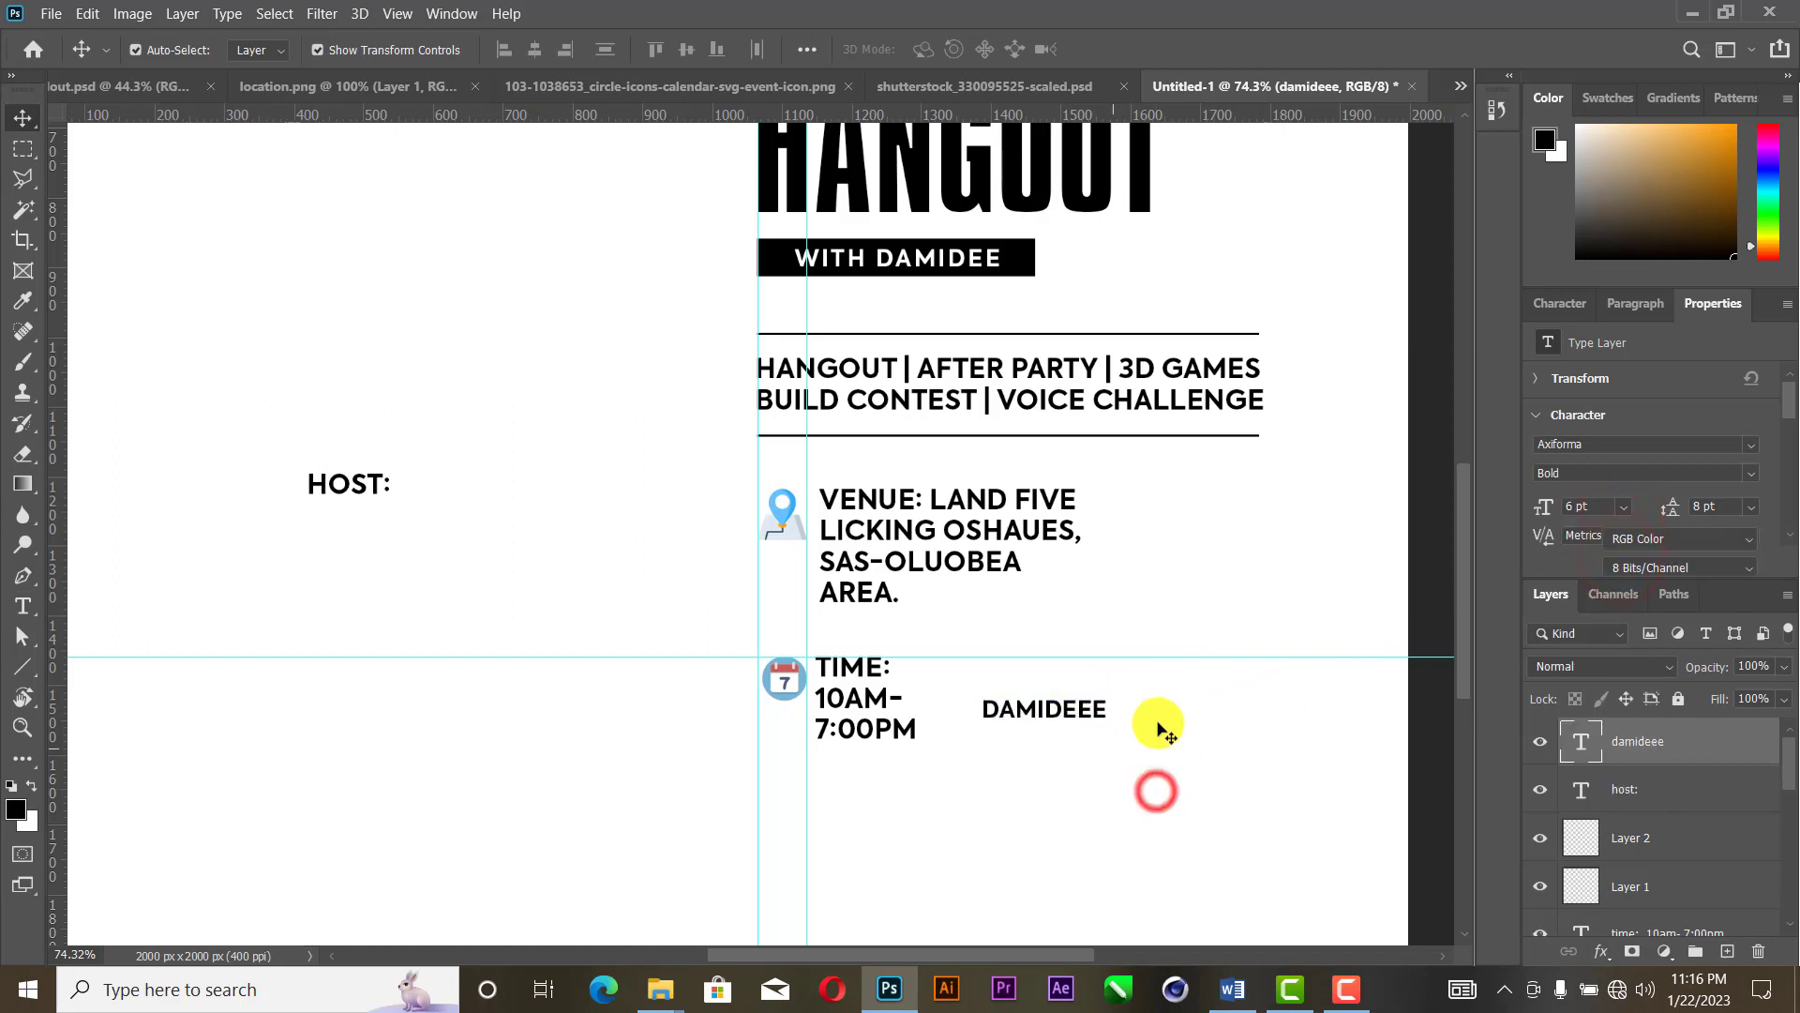
# Step: Draw a black rectangle about 190 px wide and 34 px high just above the host's name
pyautogui.scroll(3, 1157, 725)
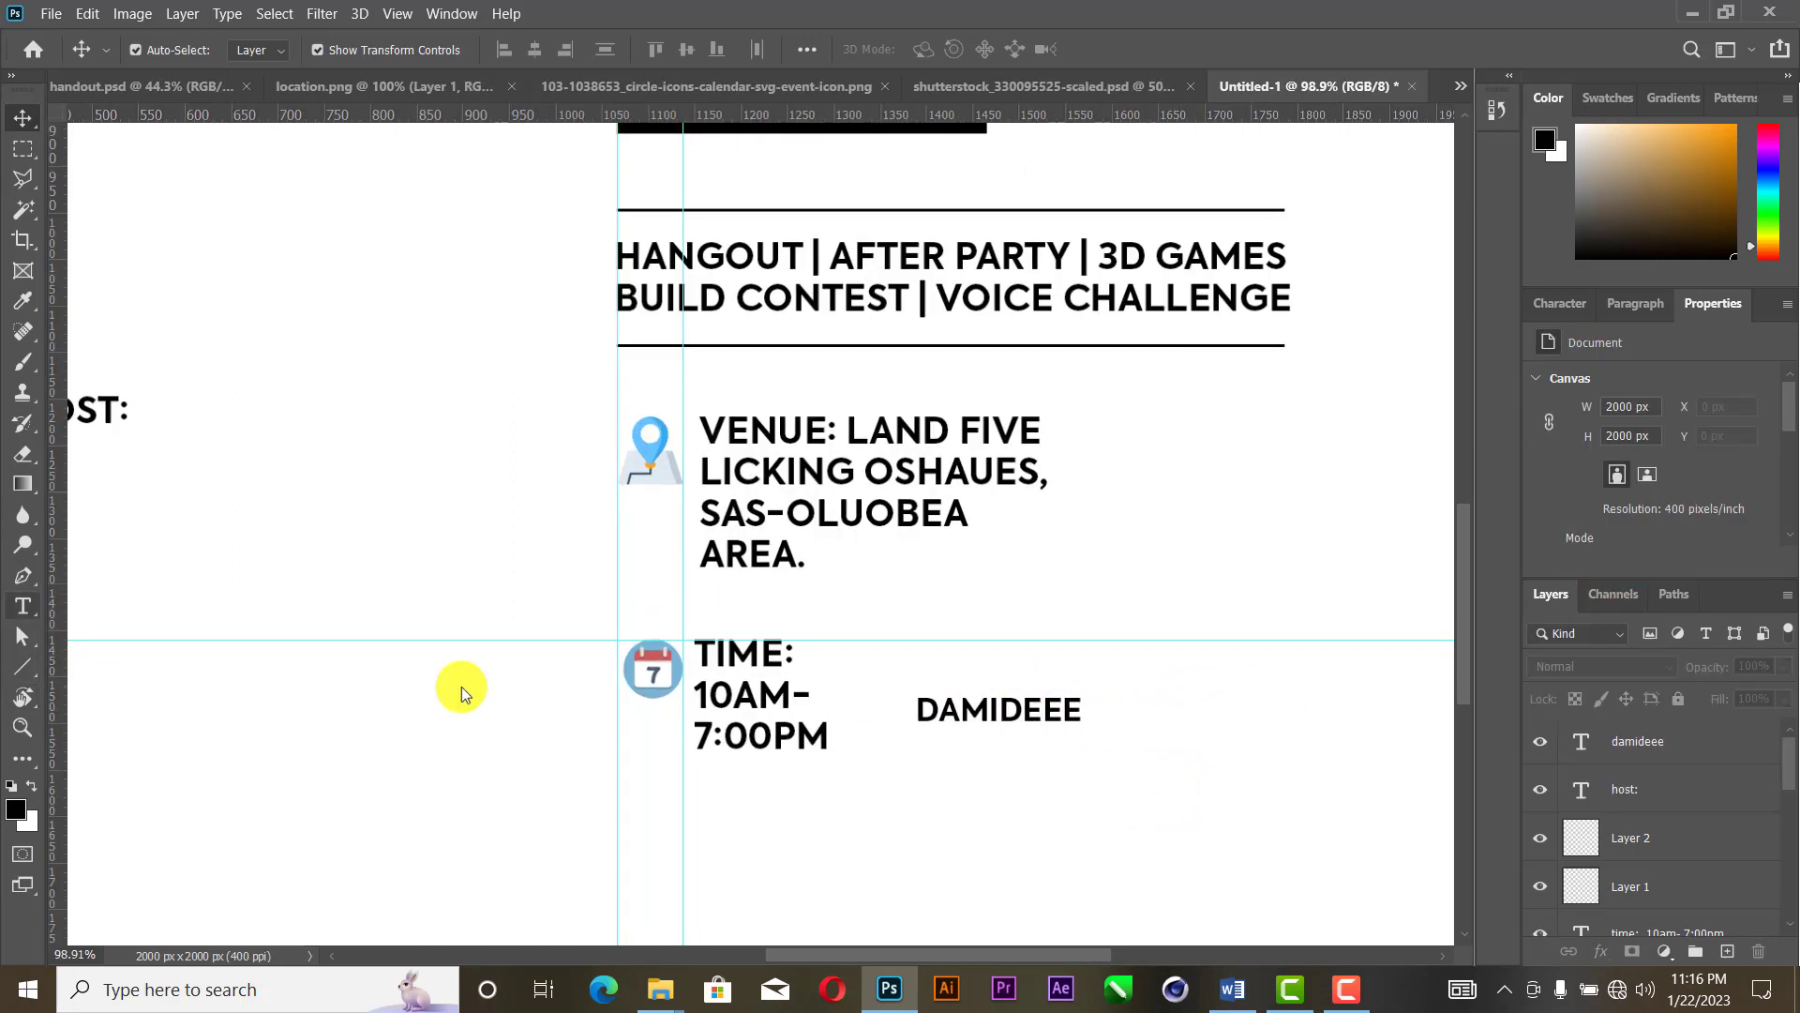
pyautogui.click(25, 669)
pyautogui.click(141, 663)
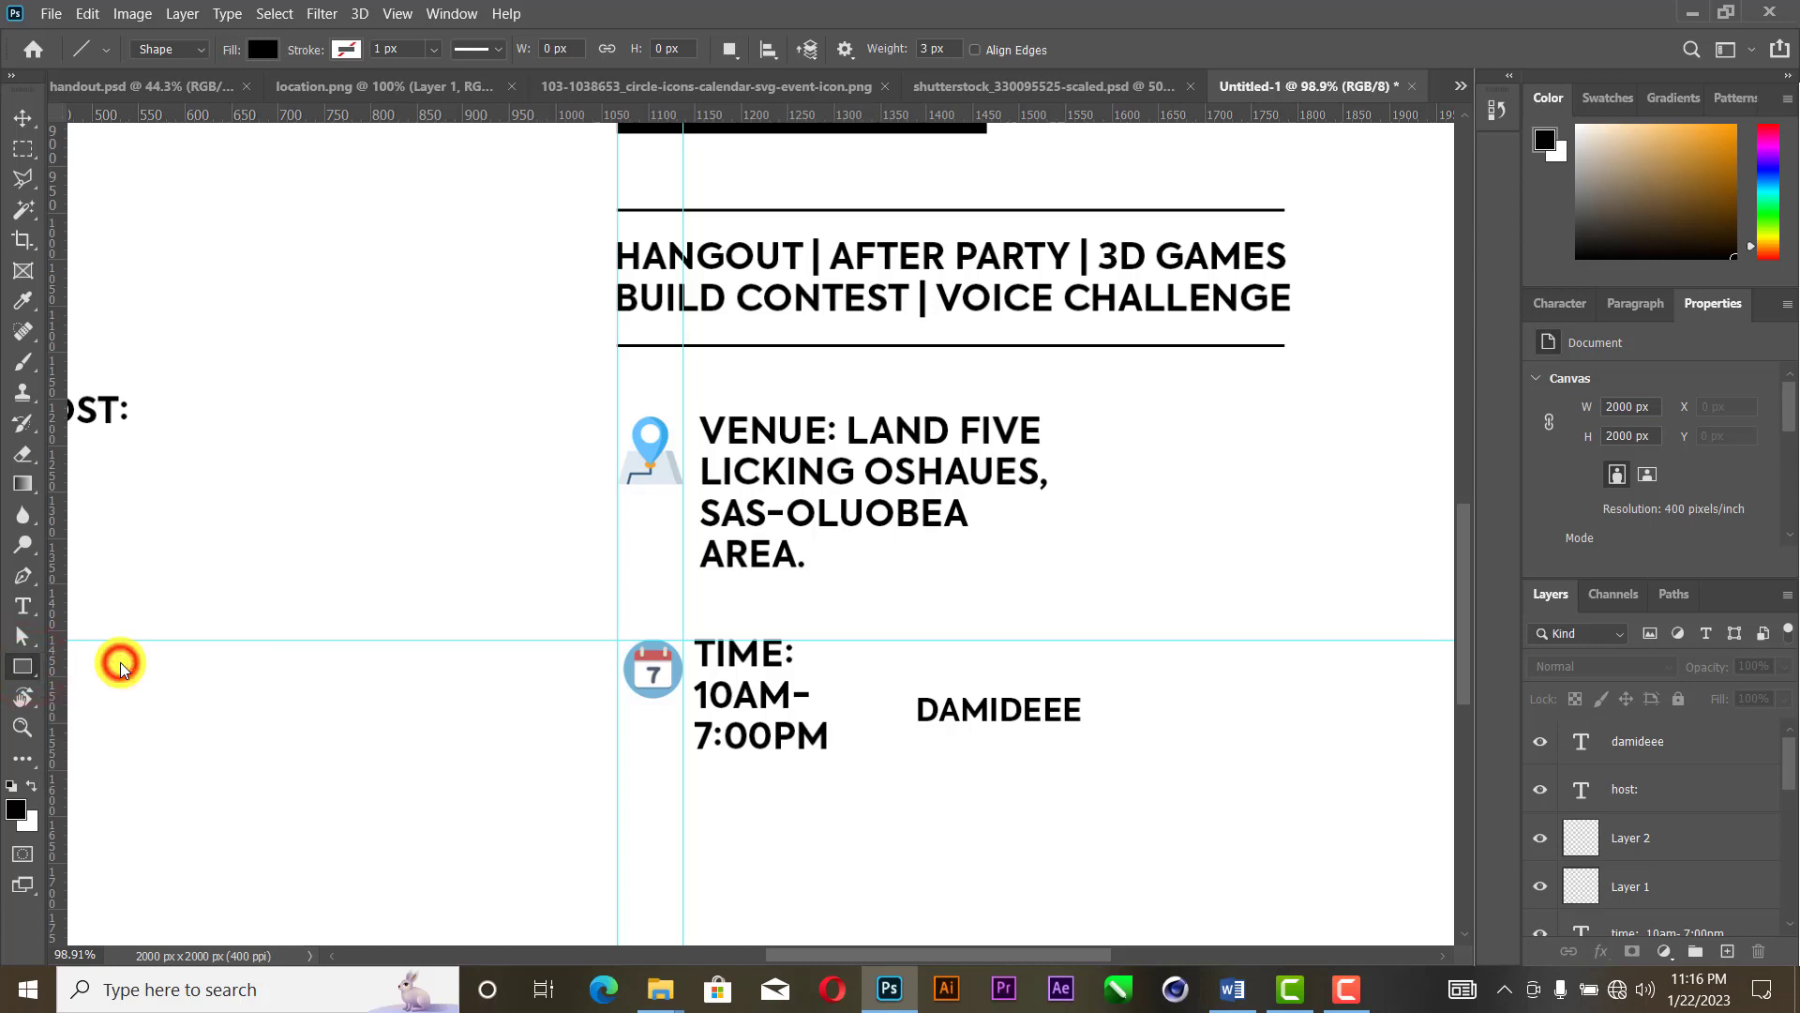
pyautogui.moveTo(911, 645); pyautogui.dragTo(1085, 670)
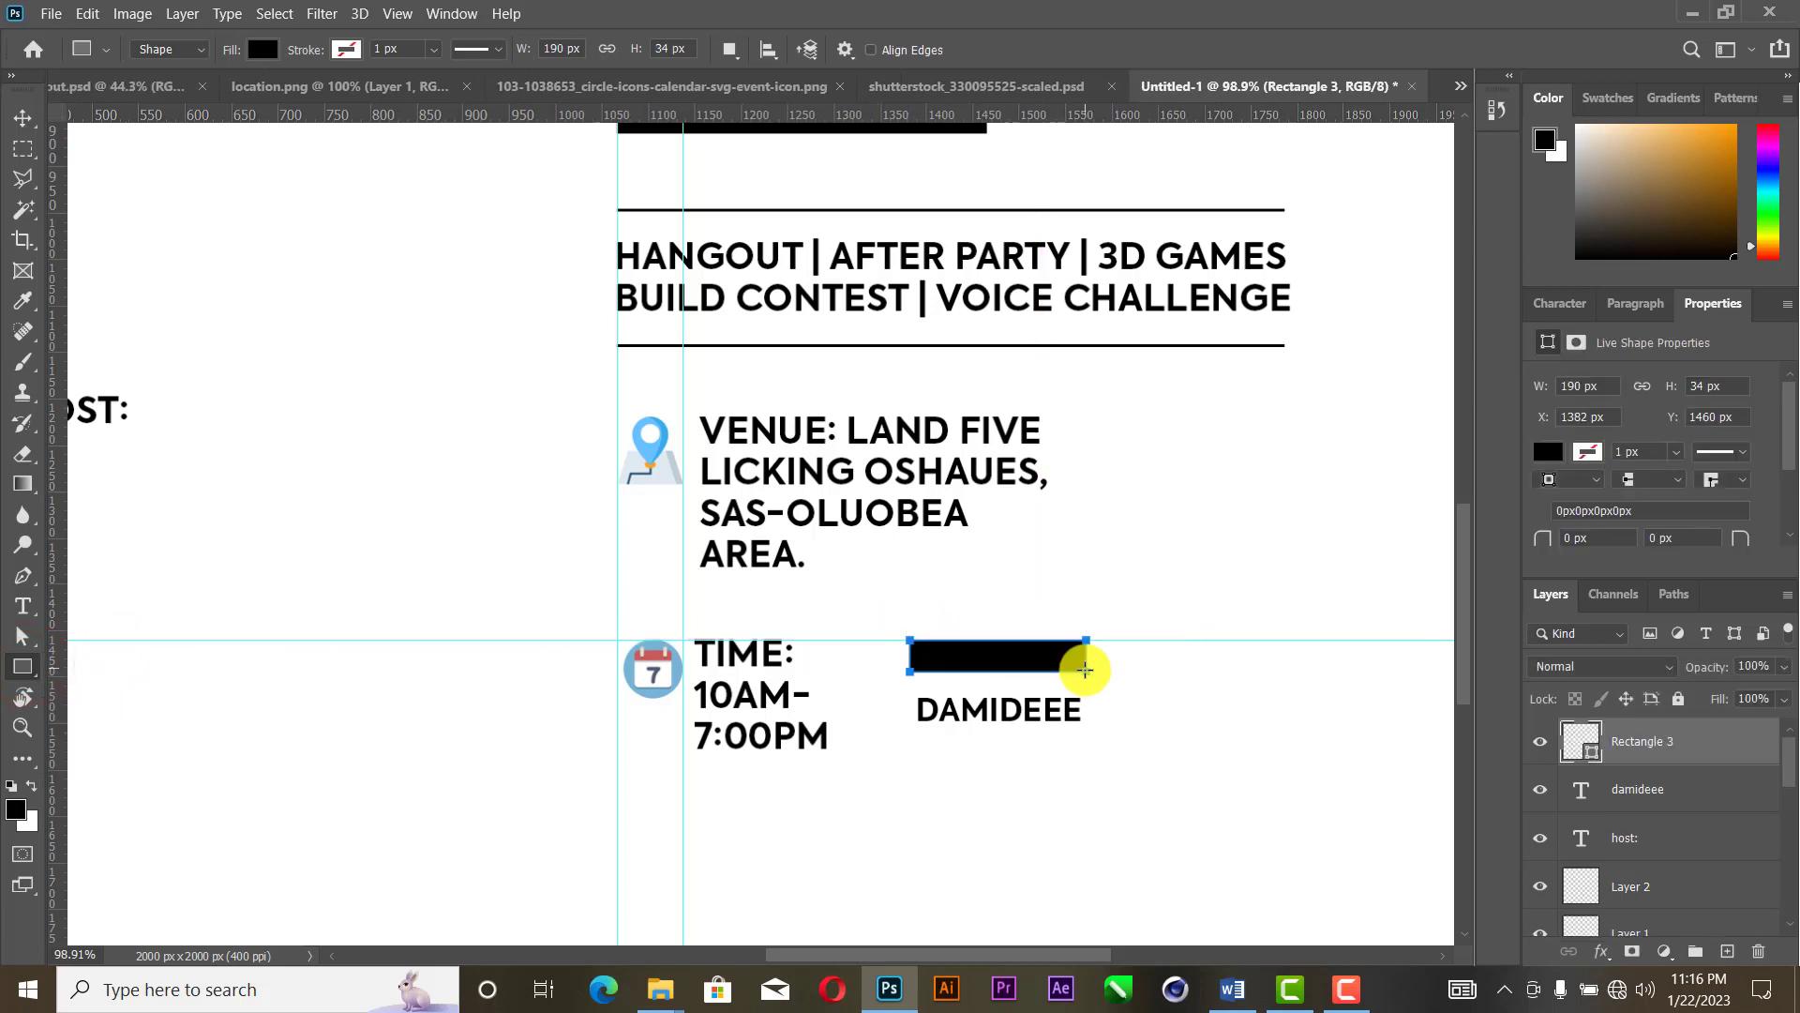
# Step: Place the "HOST:" text over the black rectangle and move its layer above the rectangle's layer
pyautogui.click(24, 117)
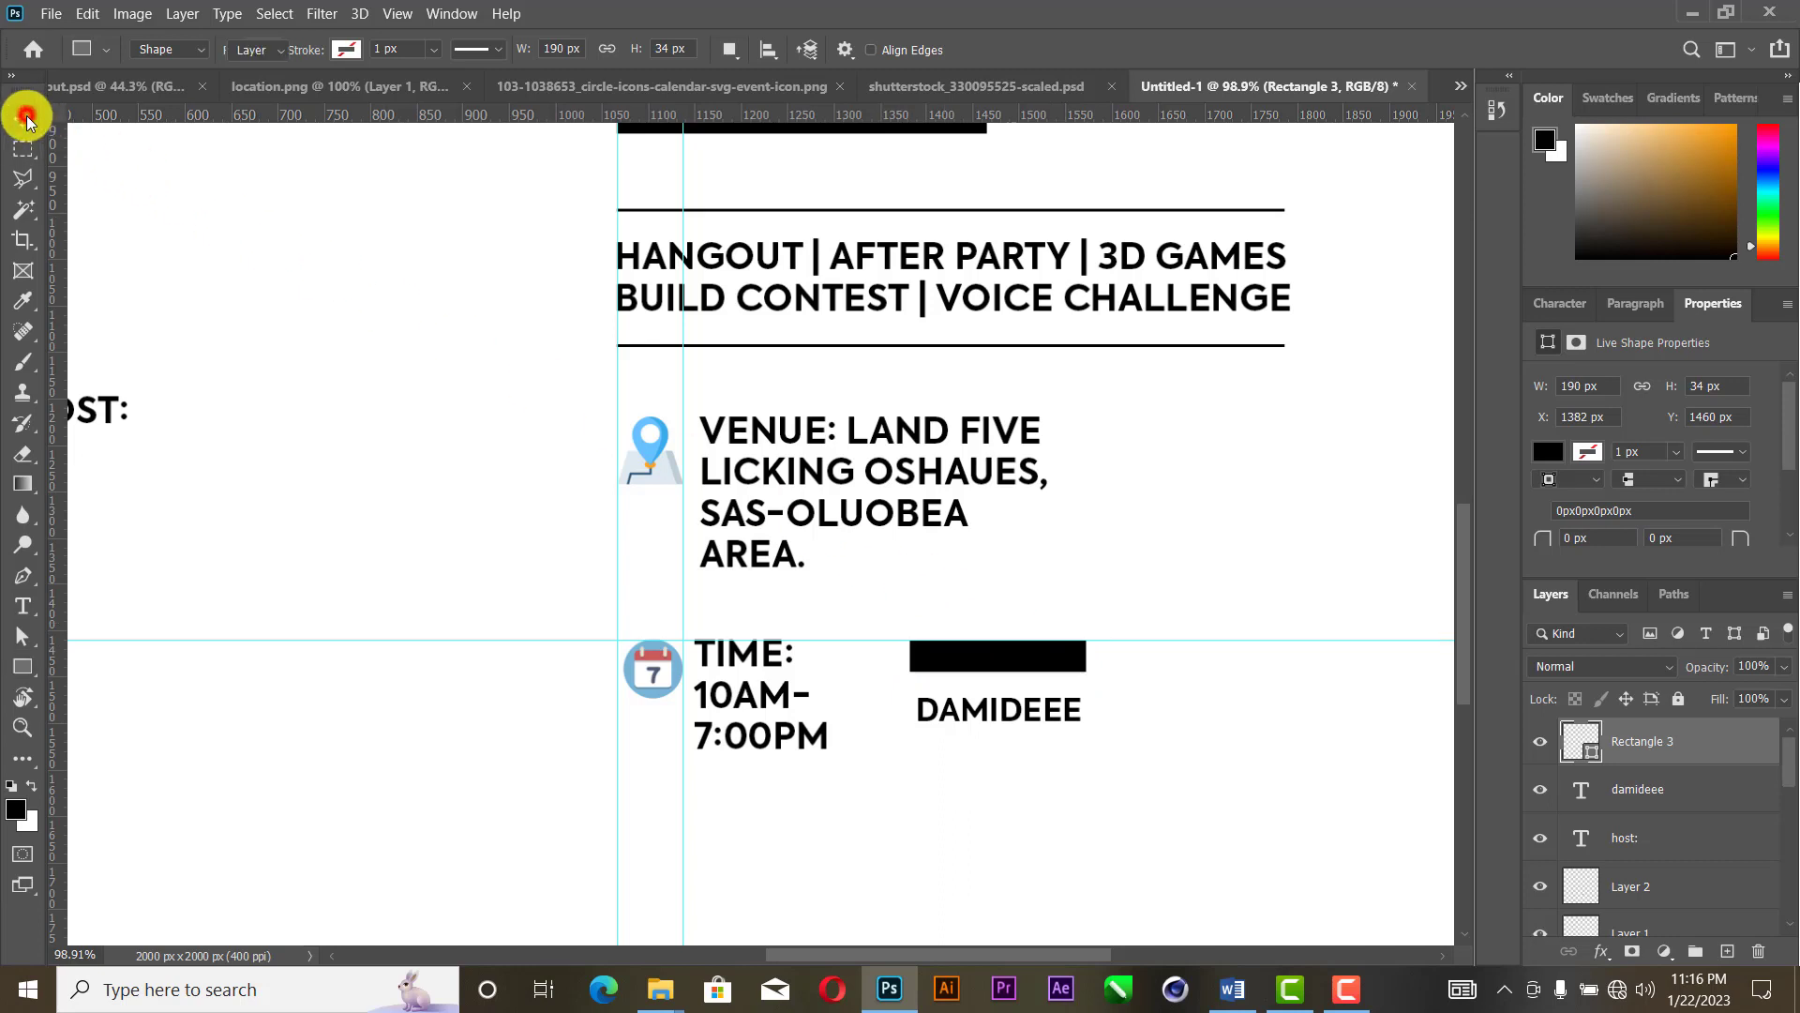
pyautogui.moveTo(103, 410); pyautogui.dragTo(1164, 579)
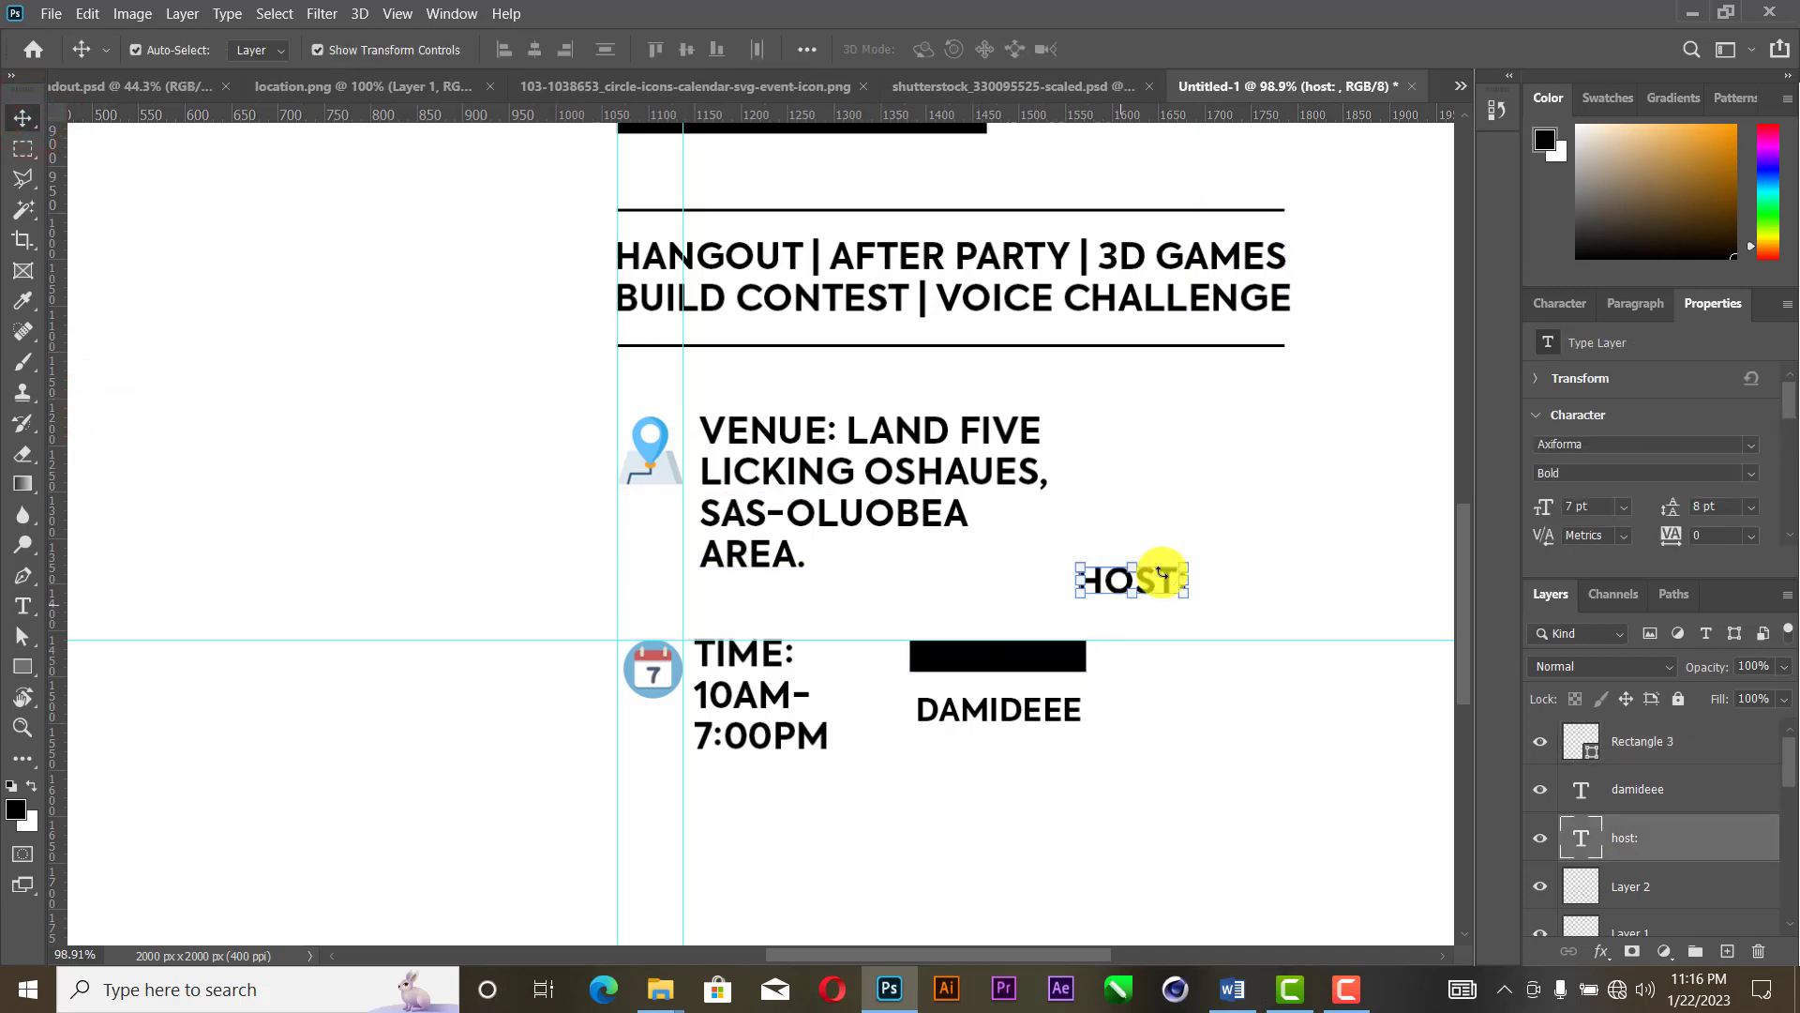
pyautogui.click(1025, 673)
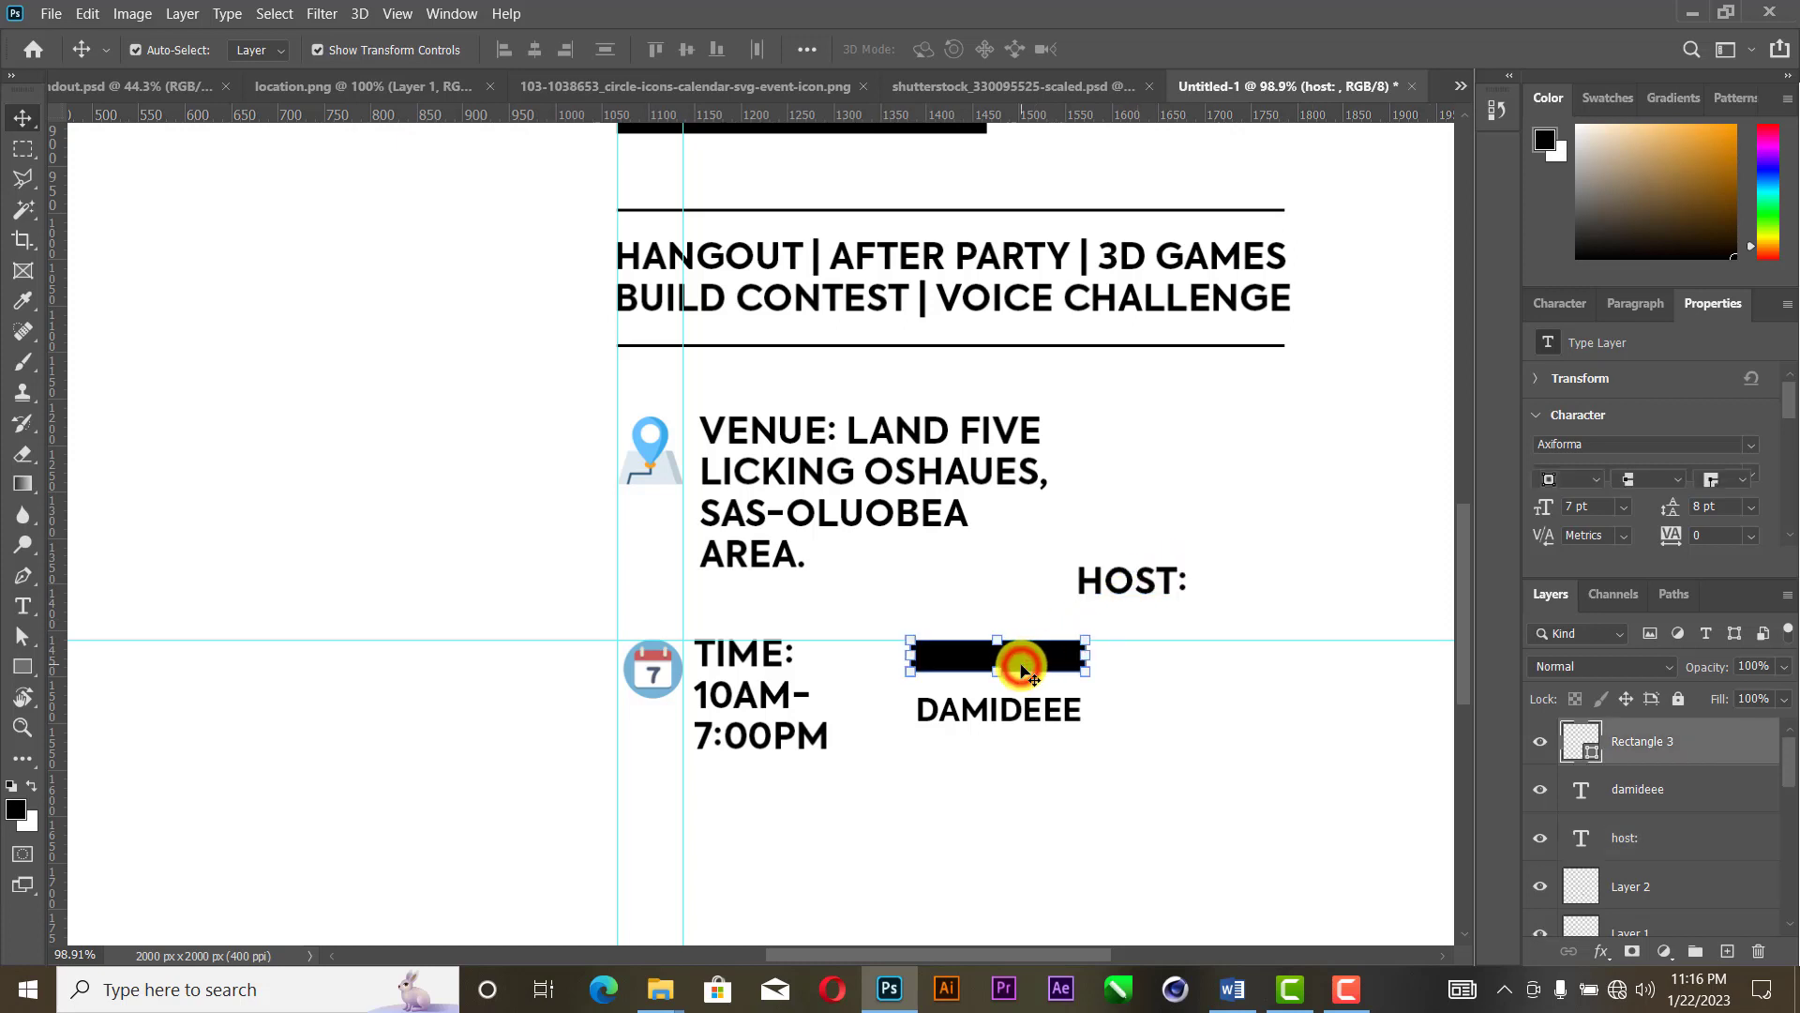
pyautogui.click(1131, 579)
pyautogui.click(1699, 847)
pyautogui.moveTo(1699, 847); pyautogui.dragTo(1527, 691)
pyautogui.moveTo(1154, 589); pyautogui.dragTo(1016, 653)
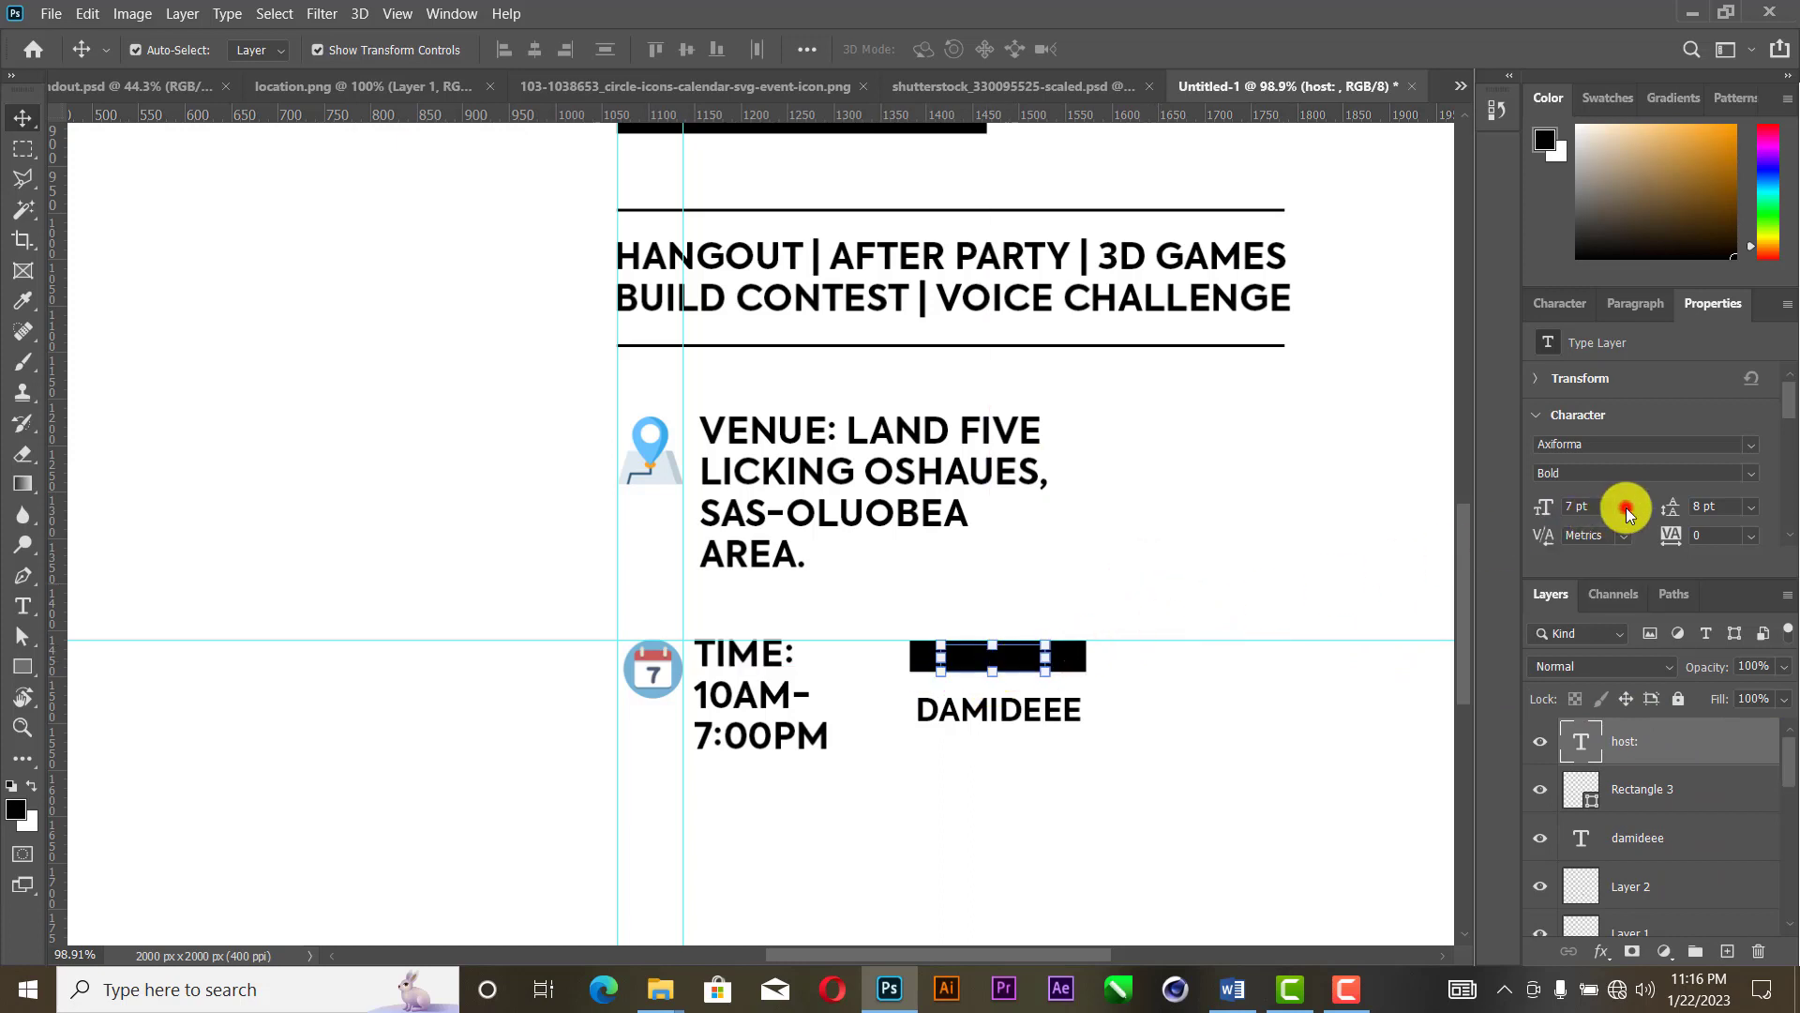
# Step: Set the "HOST:" text's font size to 5 pt
pyautogui.click(1627, 513)
pyautogui.click(1598, 508)
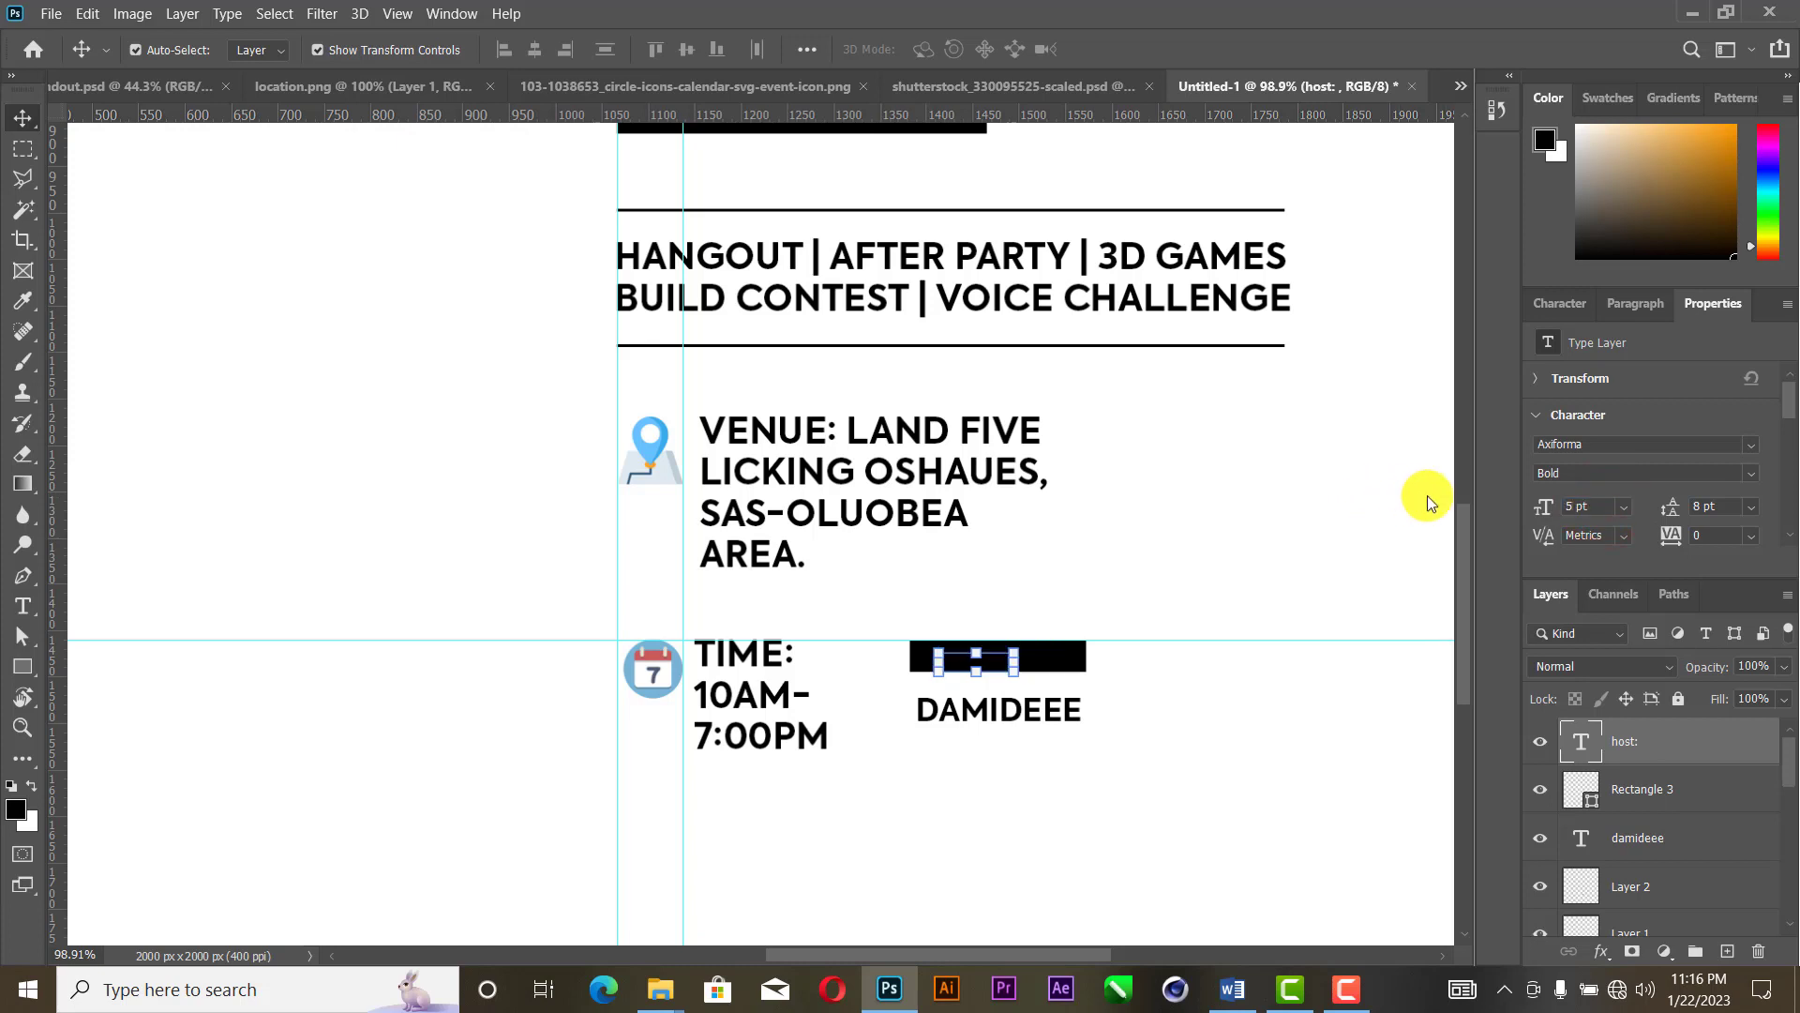
pyautogui.click(1607, 507)
# Step: Try to change the "HOST:" text colour to white (ffffff)
pyautogui.scroll(-2, 1707, 487)
pyautogui.click(1735, 482)
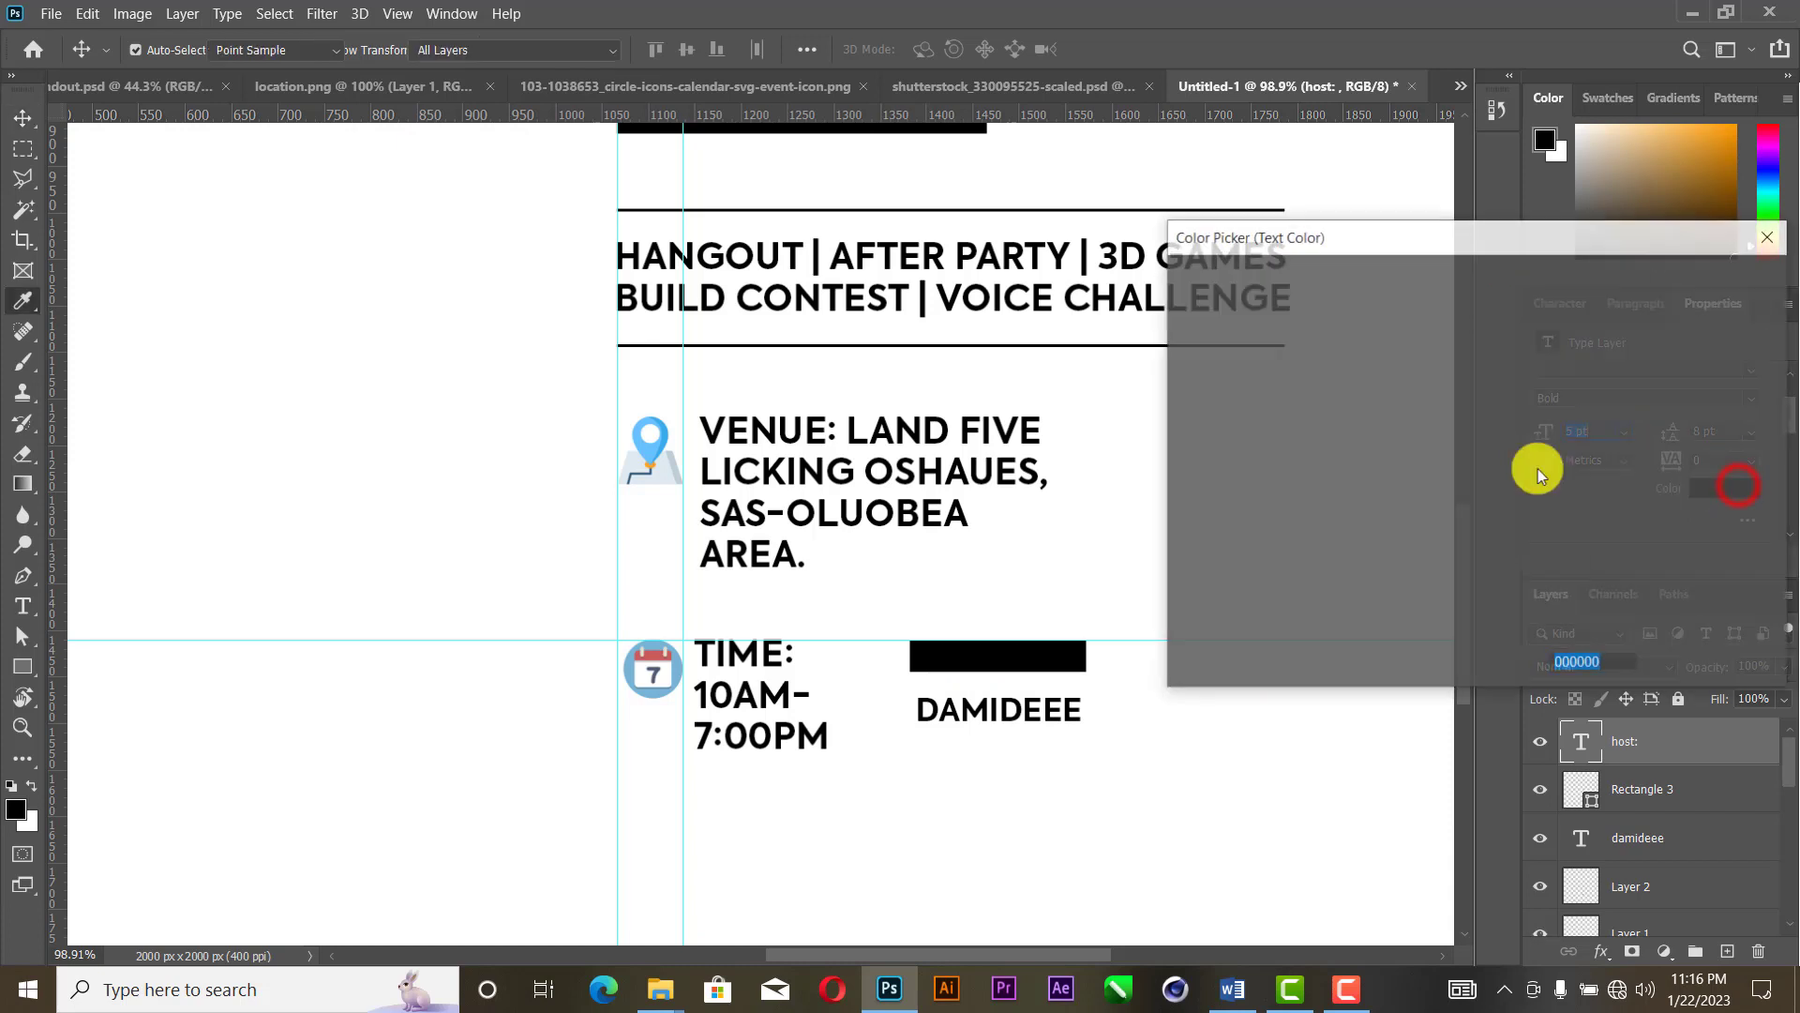
pyautogui.click(1334, 450)
pyautogui.moveTo(1229, 341); pyautogui.dragTo(1148, 256)
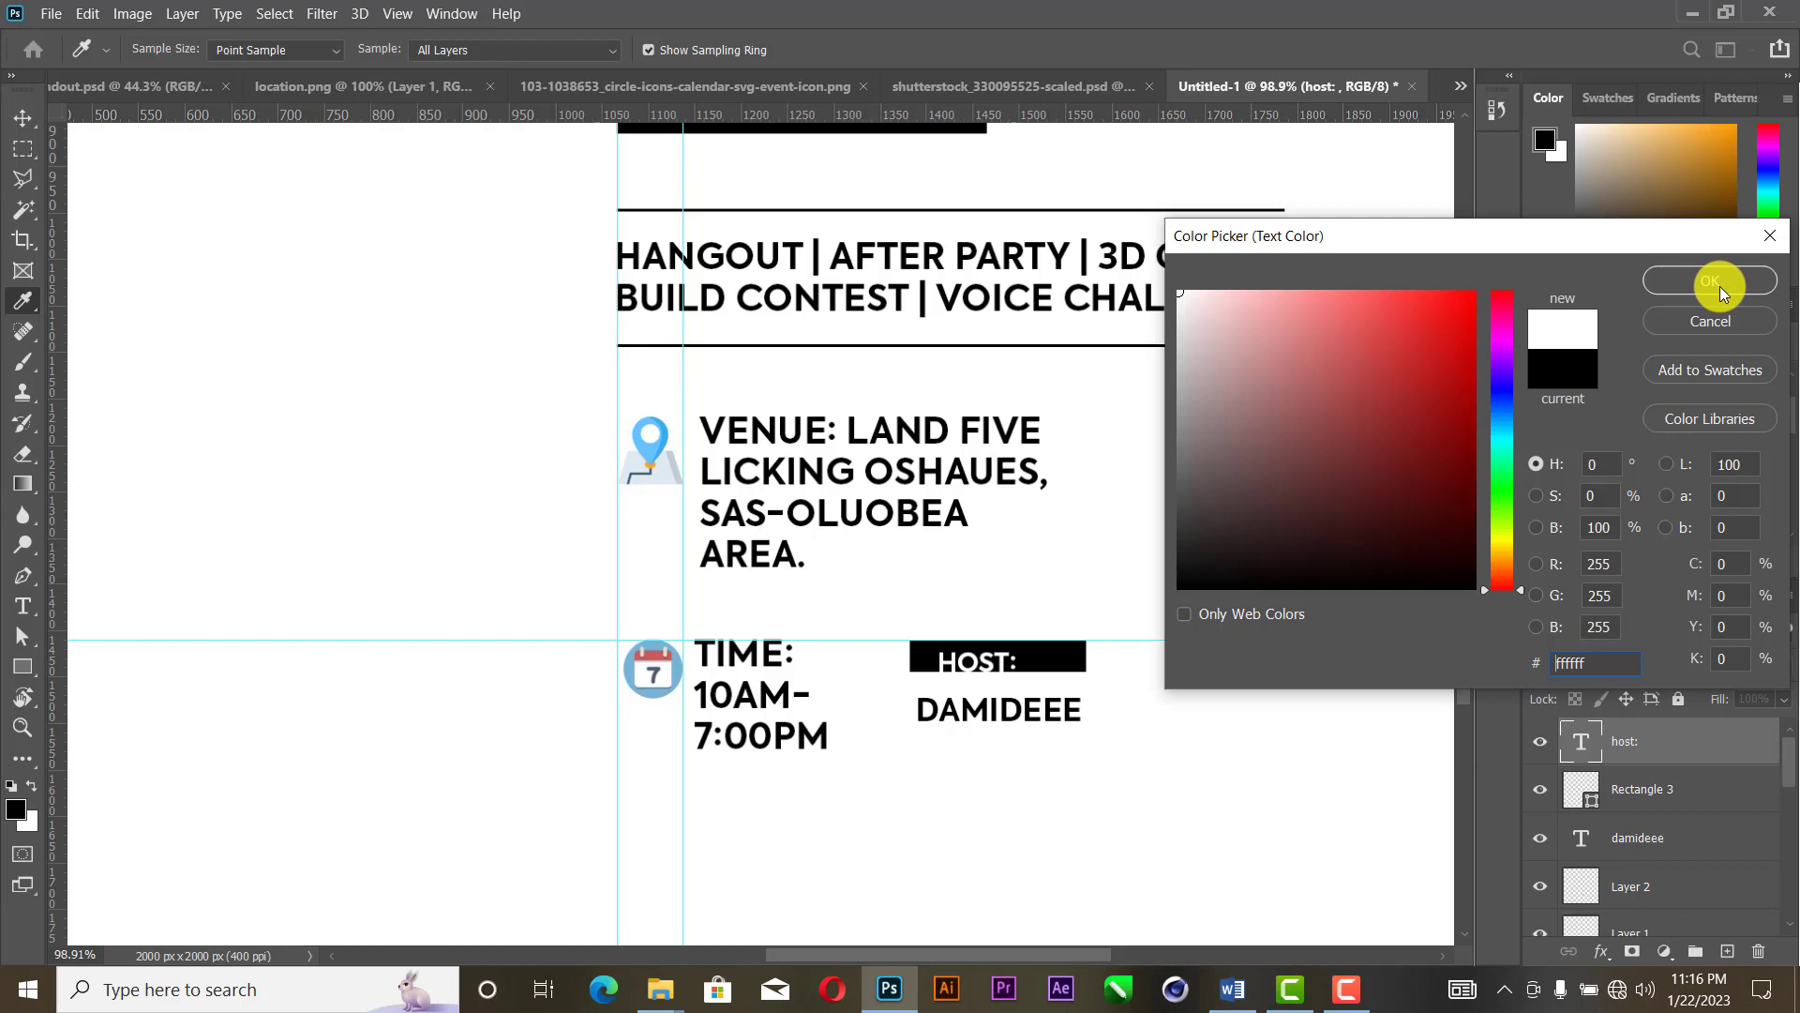
pyautogui.click(1718, 287)
# Step: Change the fill of the rectangle behind "HOST:" to the recently used orange
pyautogui.click(1043, 647)
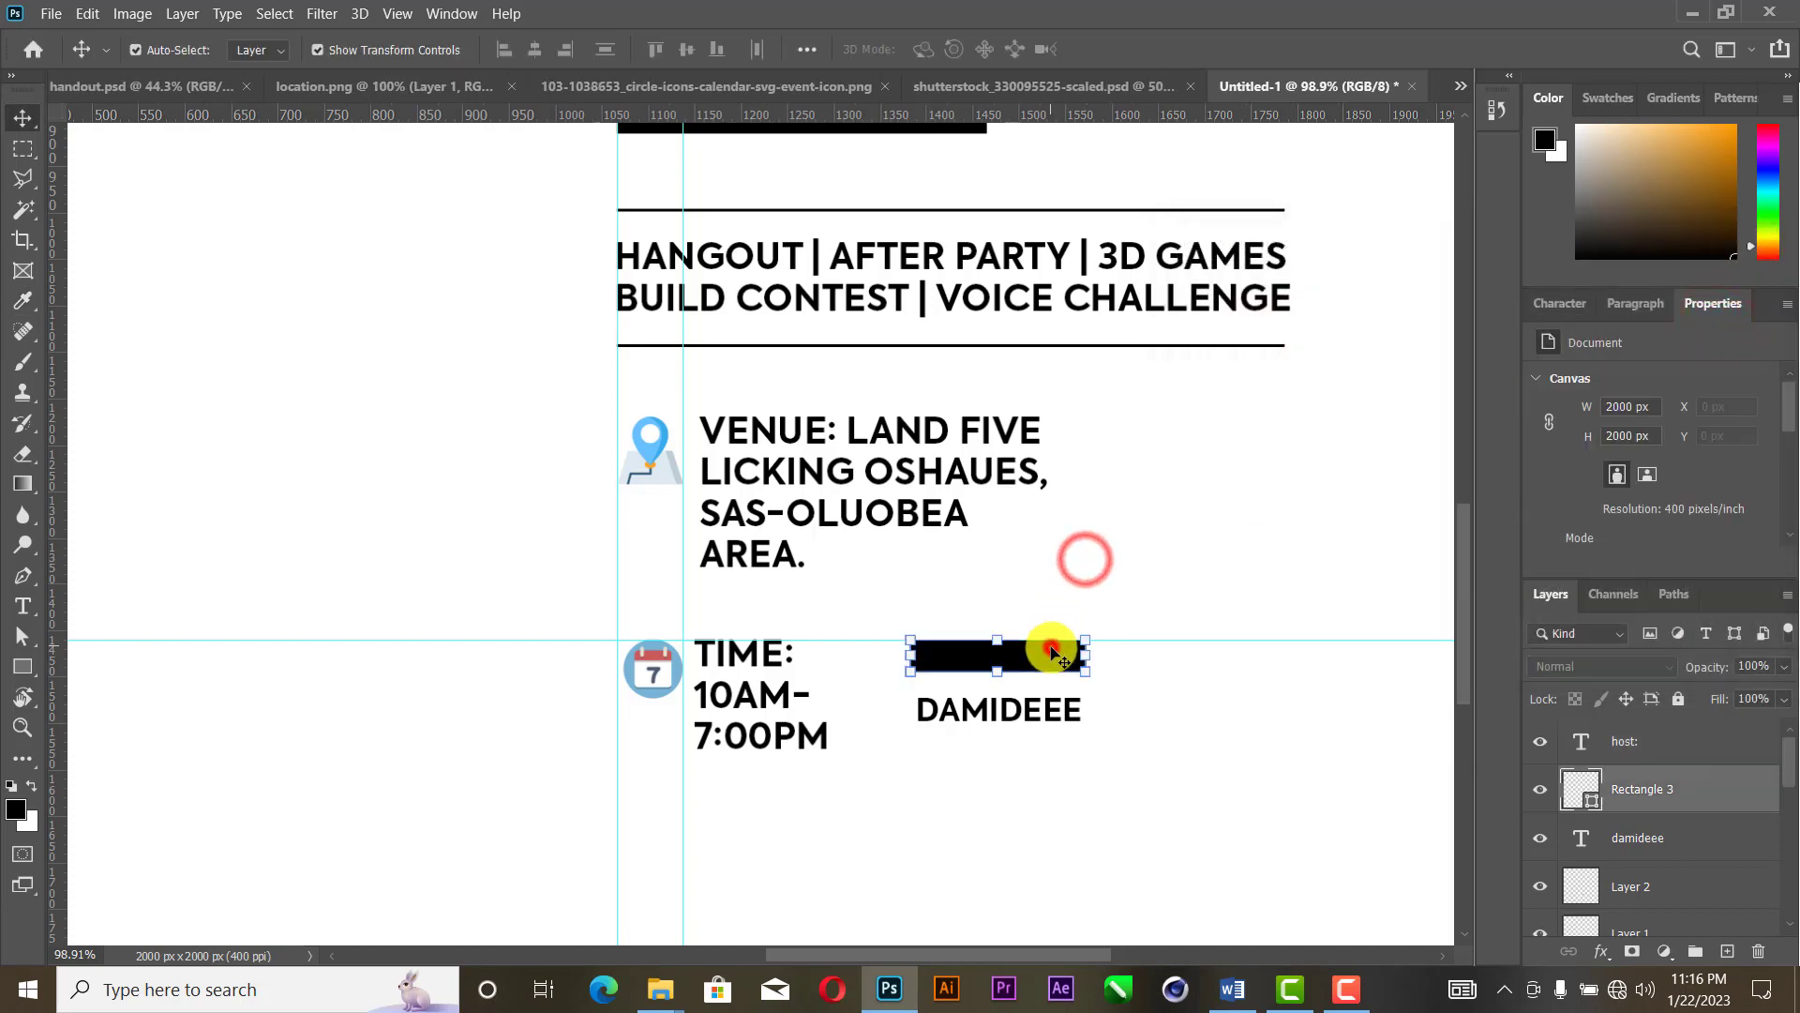
pyautogui.click(1546, 455)
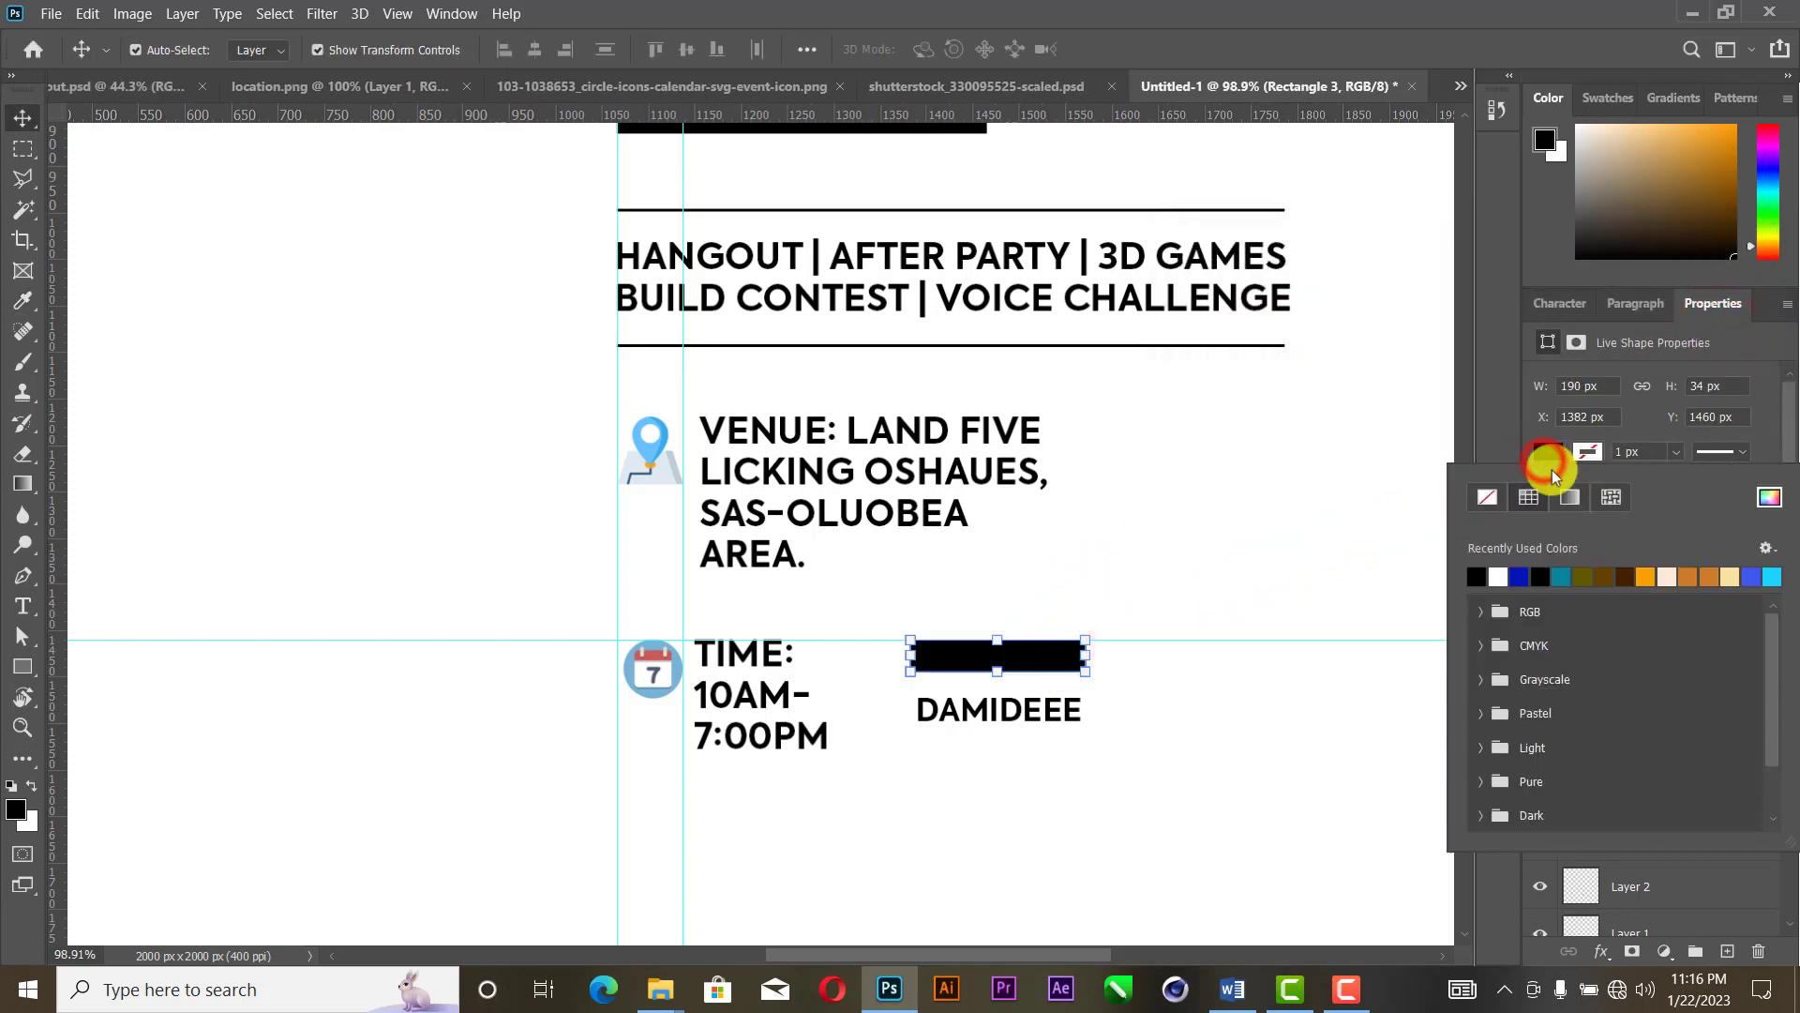
pyautogui.click(1650, 575)
pyautogui.click(1036, 516)
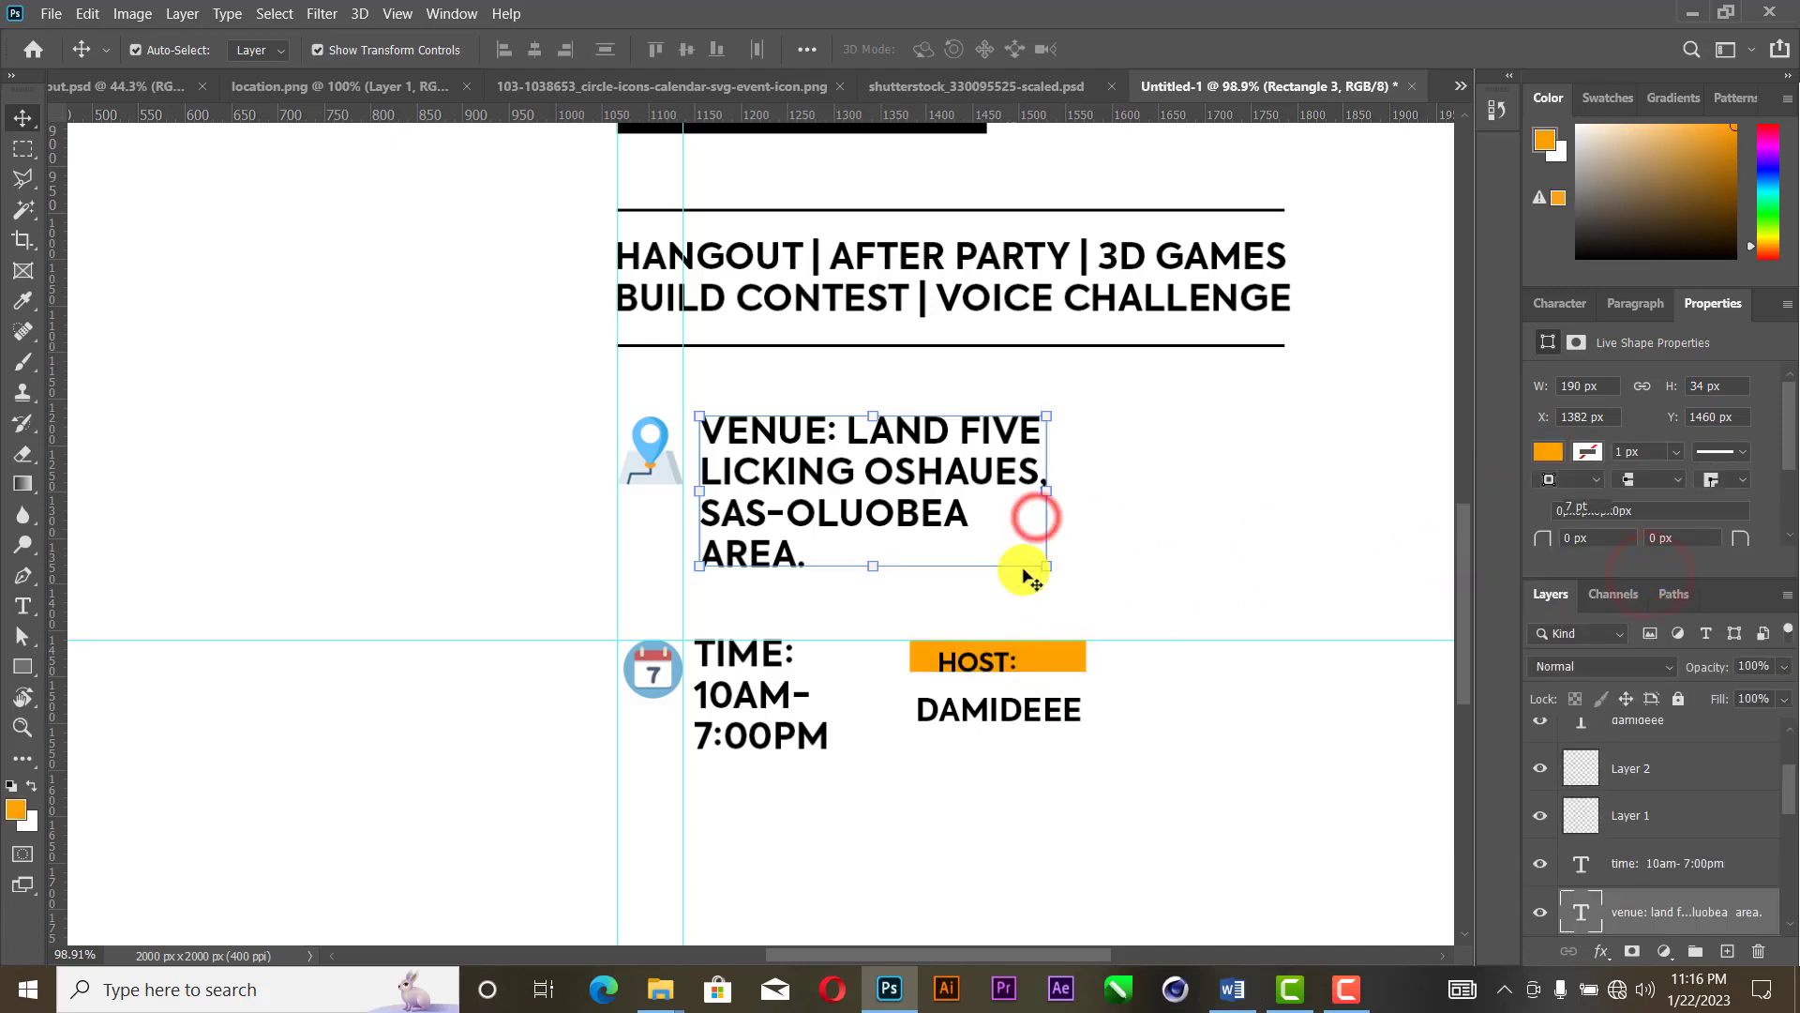
# Step: Centre the "HOST:" text horizontally and vertically within the orange rectangle
pyautogui.moveTo(1001, 659); pyautogui.dragTo(1065, 655)
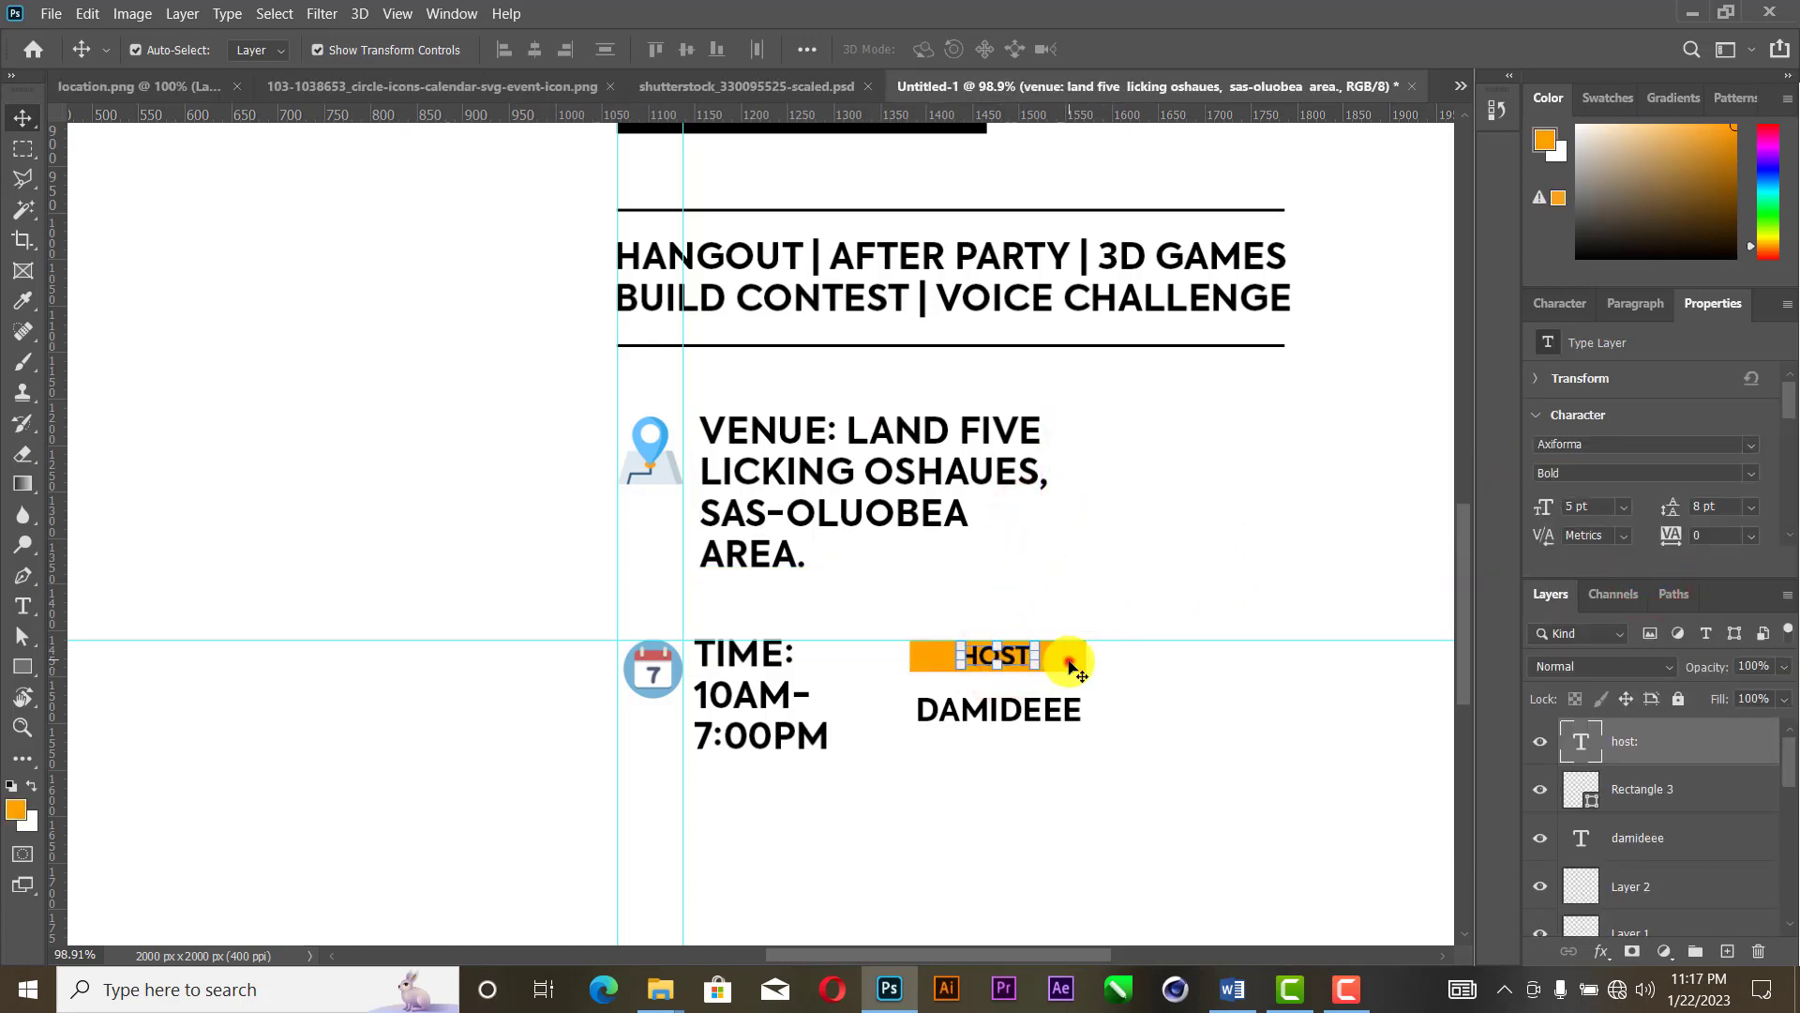
pyautogui.keyDown('shift'); pyautogui.click(1067, 658); pyautogui.keyUp('shift')
pyautogui.click(684, 52)
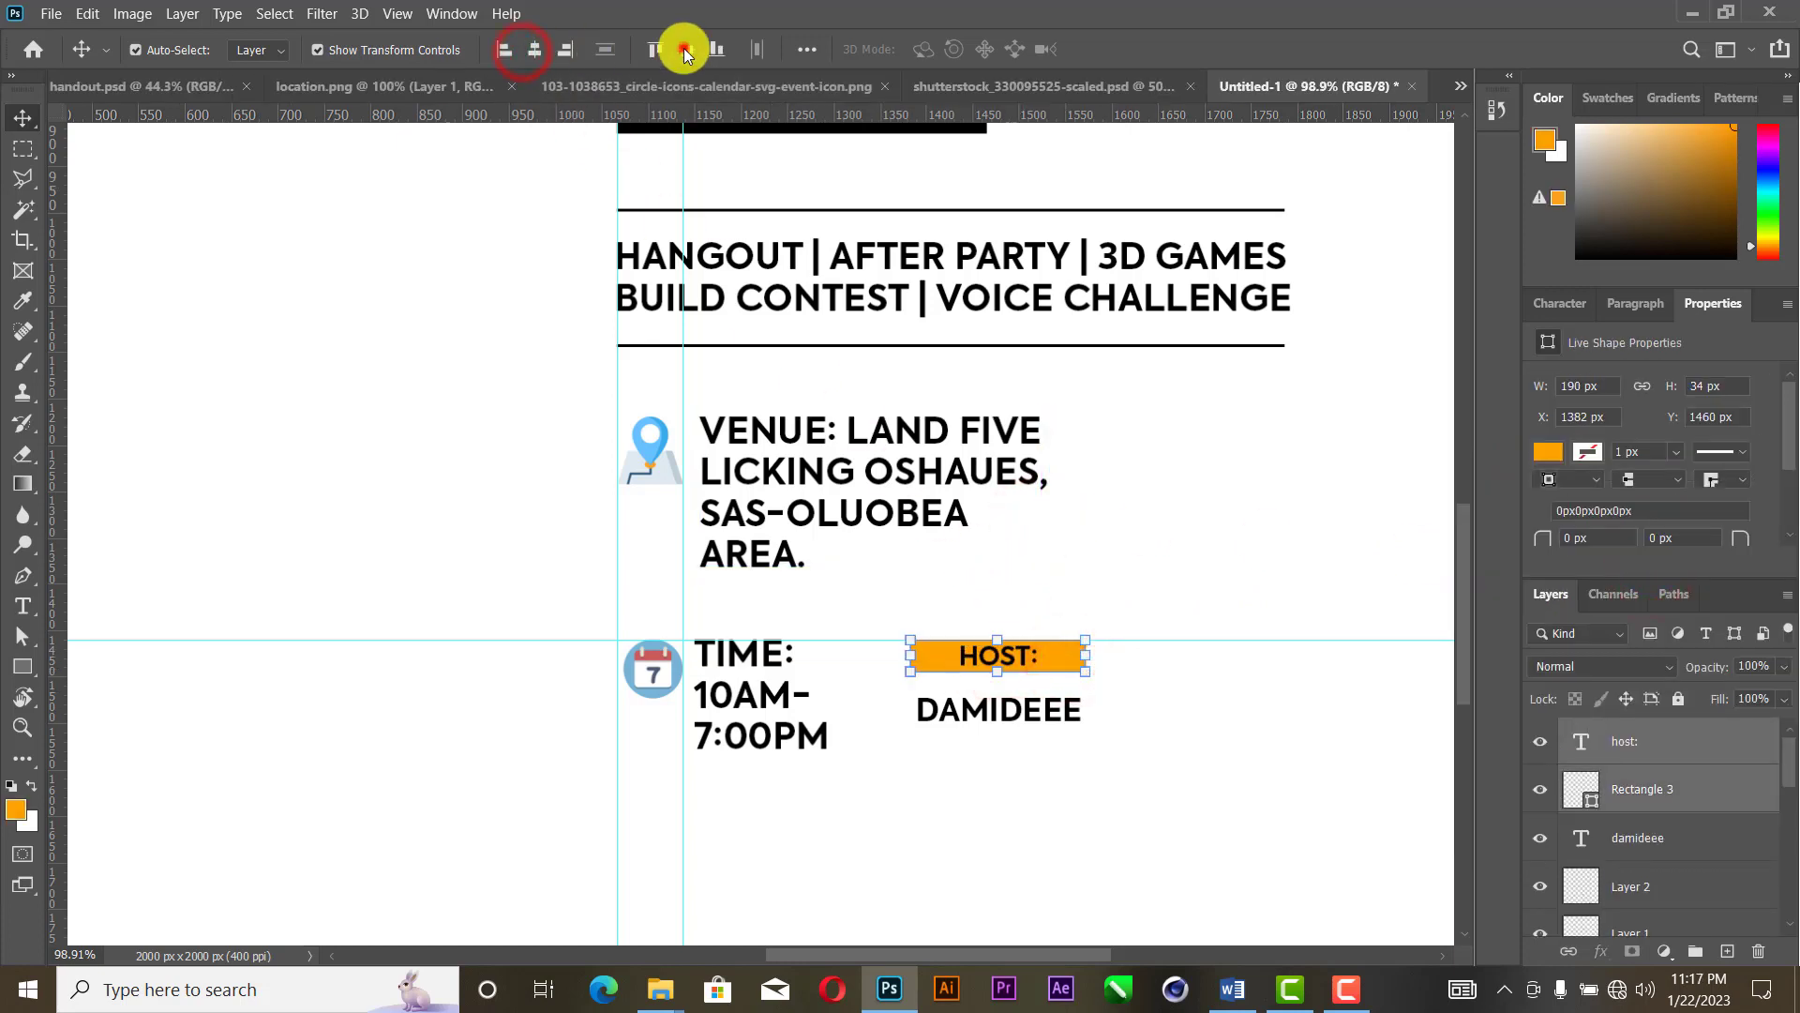
pyautogui.click(1212, 542)
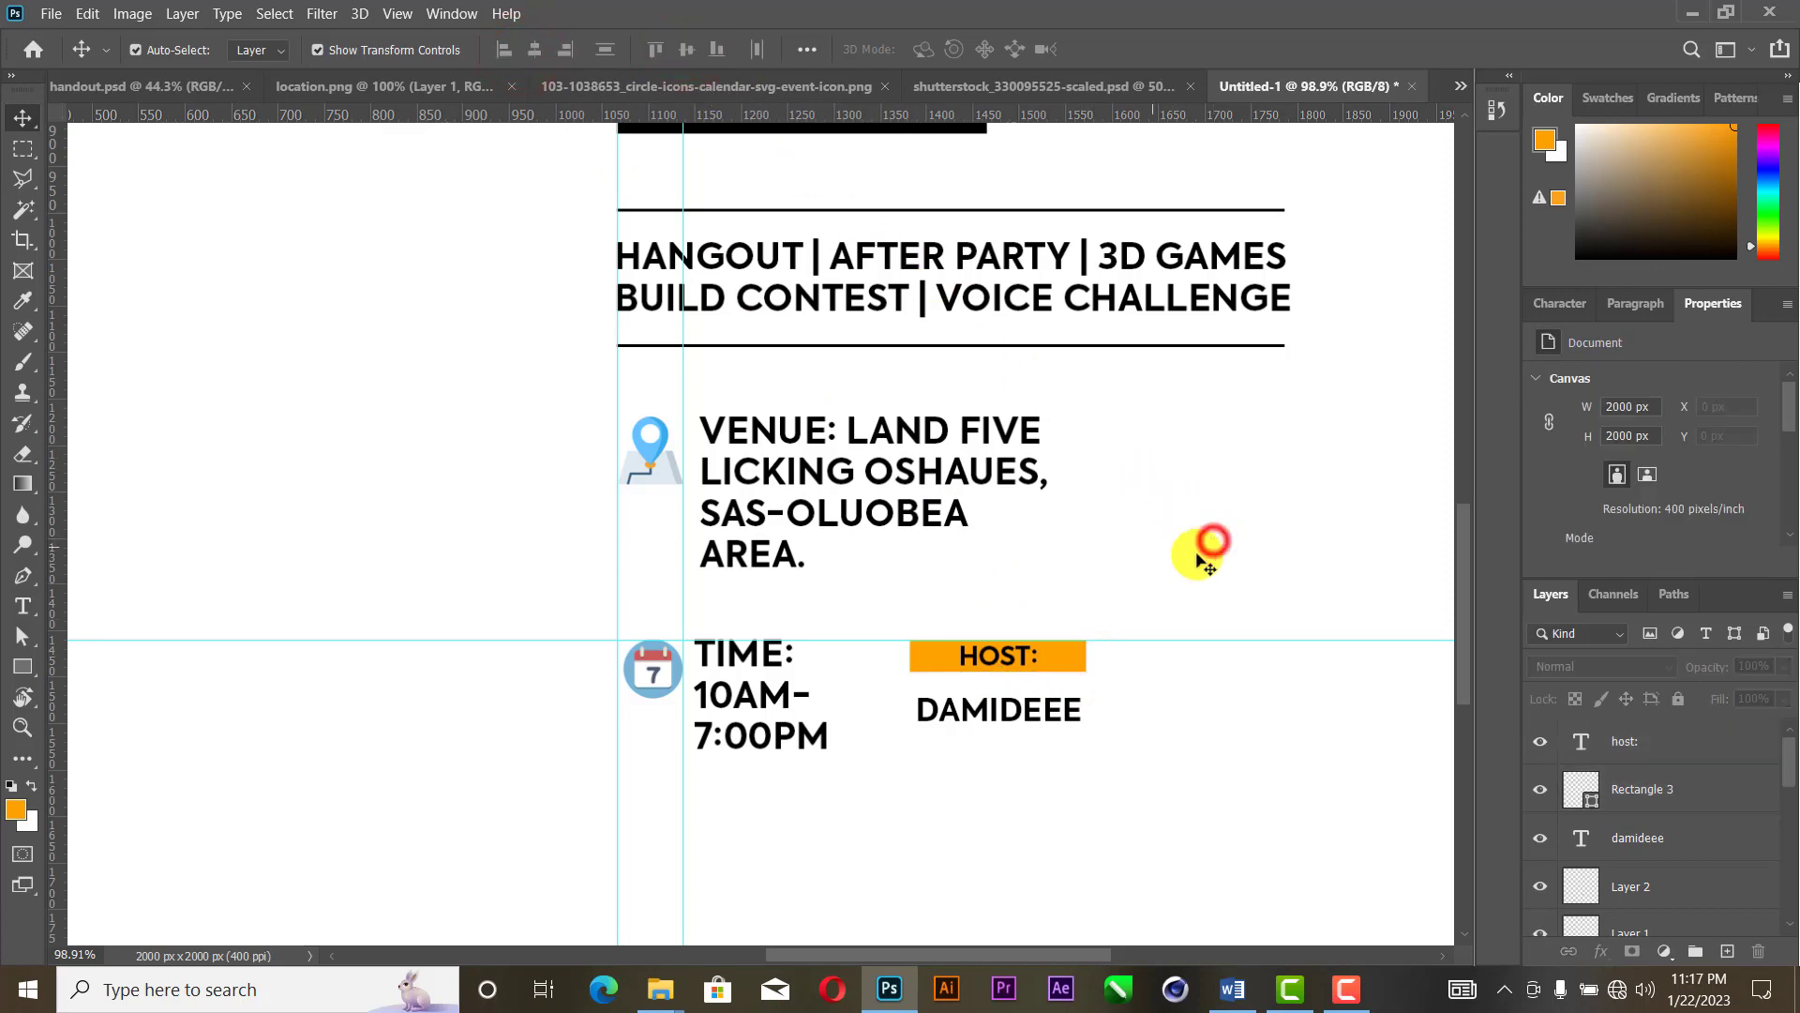
# Step: Move the host's name closer to the orange bar and centre it horizontally beneath the bar
pyautogui.click(1067, 661)
pyautogui.scroll(3, 1074, 731)
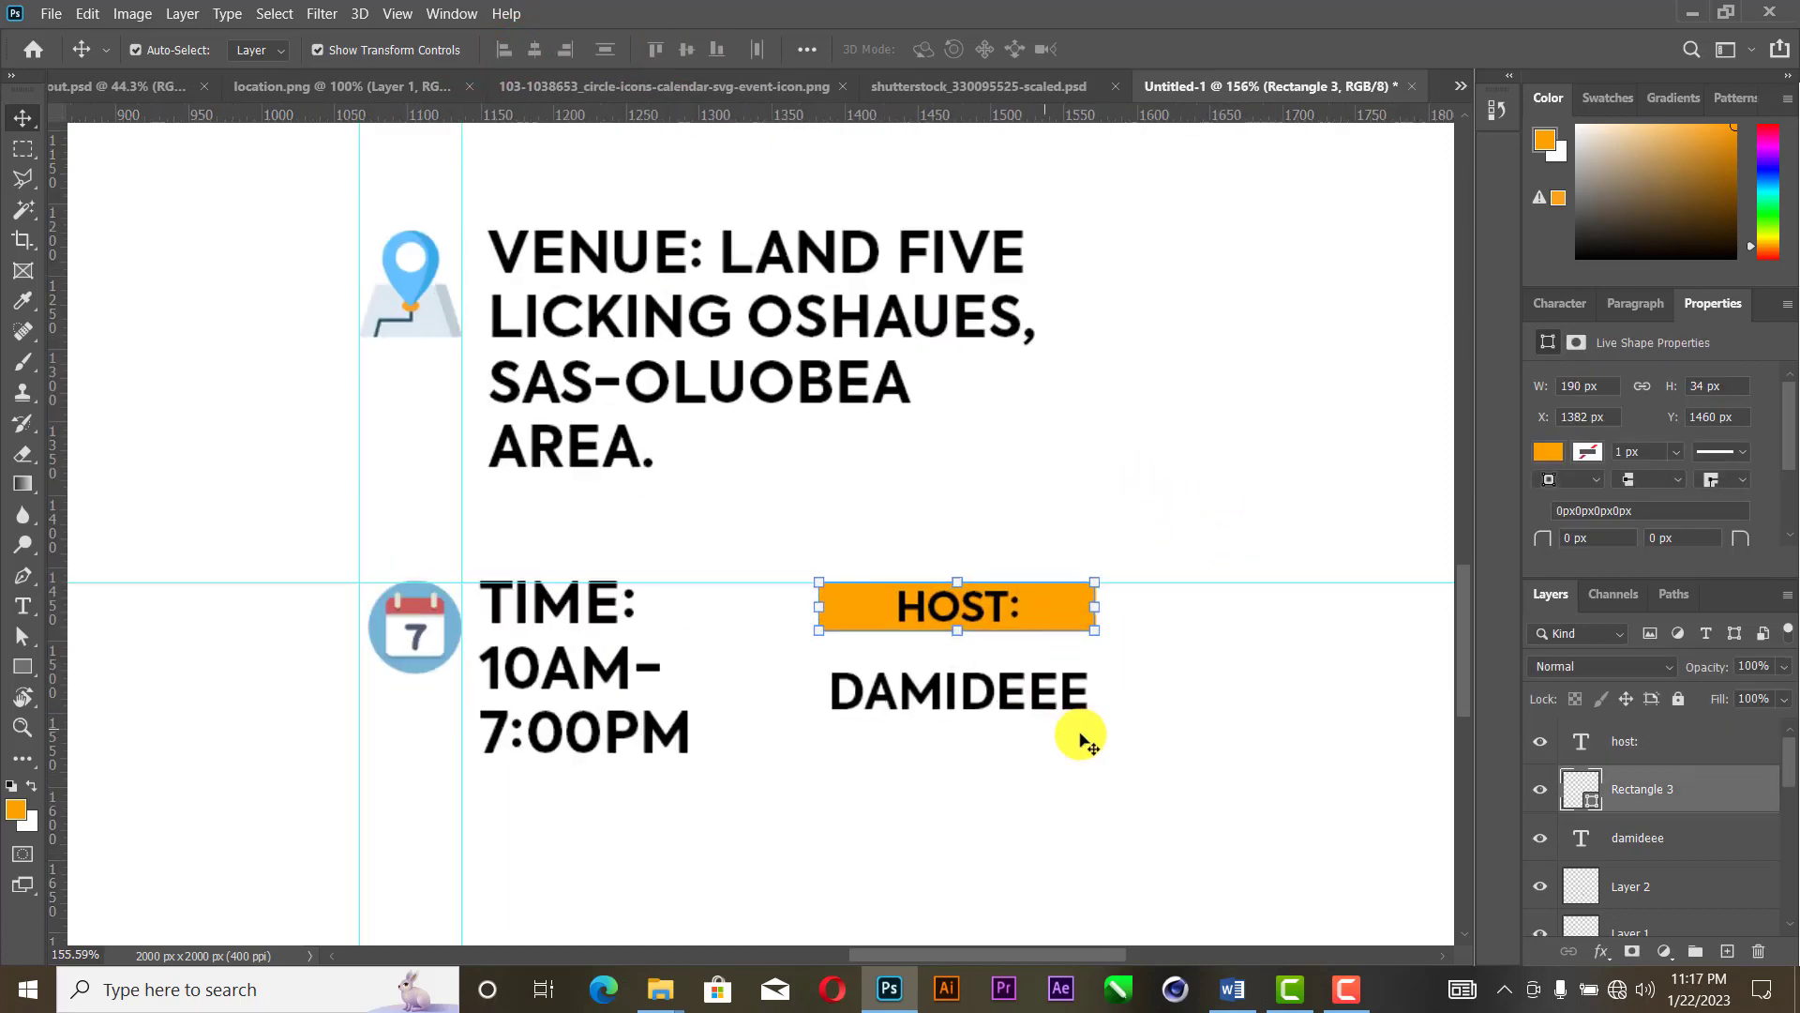
pyautogui.moveTo(1044, 710); pyautogui.dragTo(1029, 682)
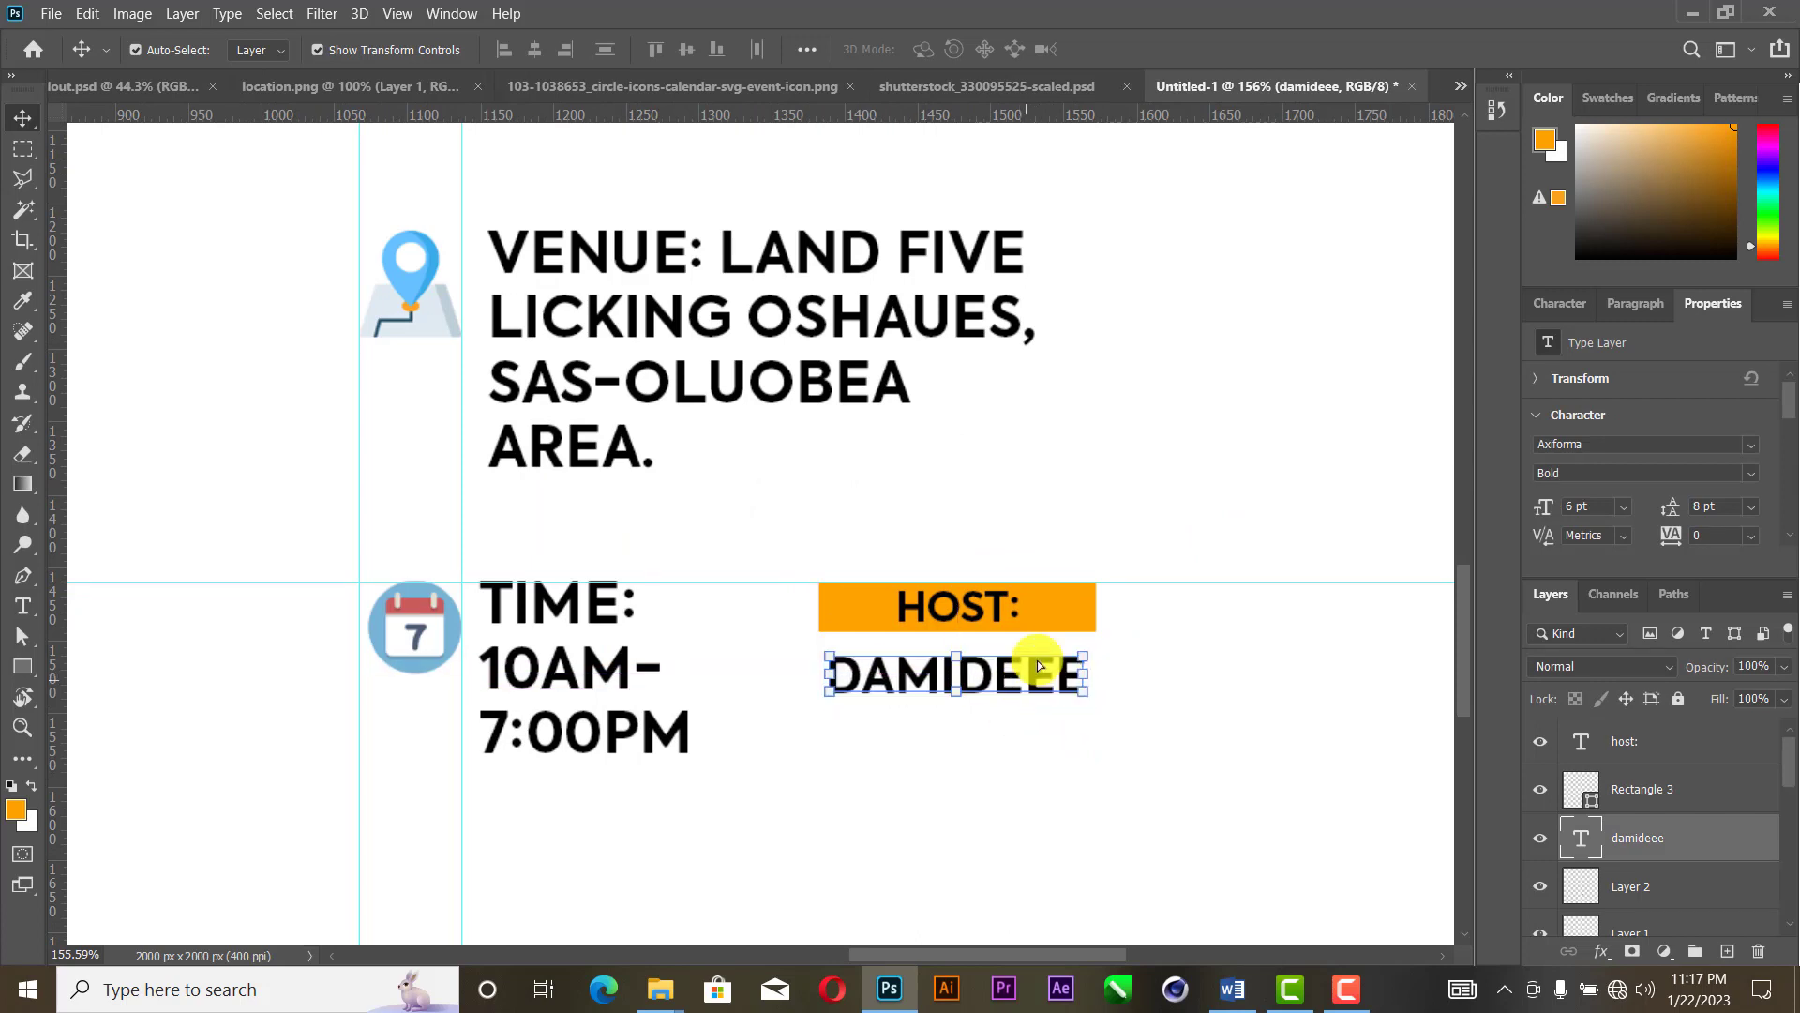
pyautogui.keyDown('shift'); pyautogui.click(1069, 601); pyautogui.keyUp('shift')
pyautogui.moveTo(1185, 490); pyautogui.dragTo(903, 741)
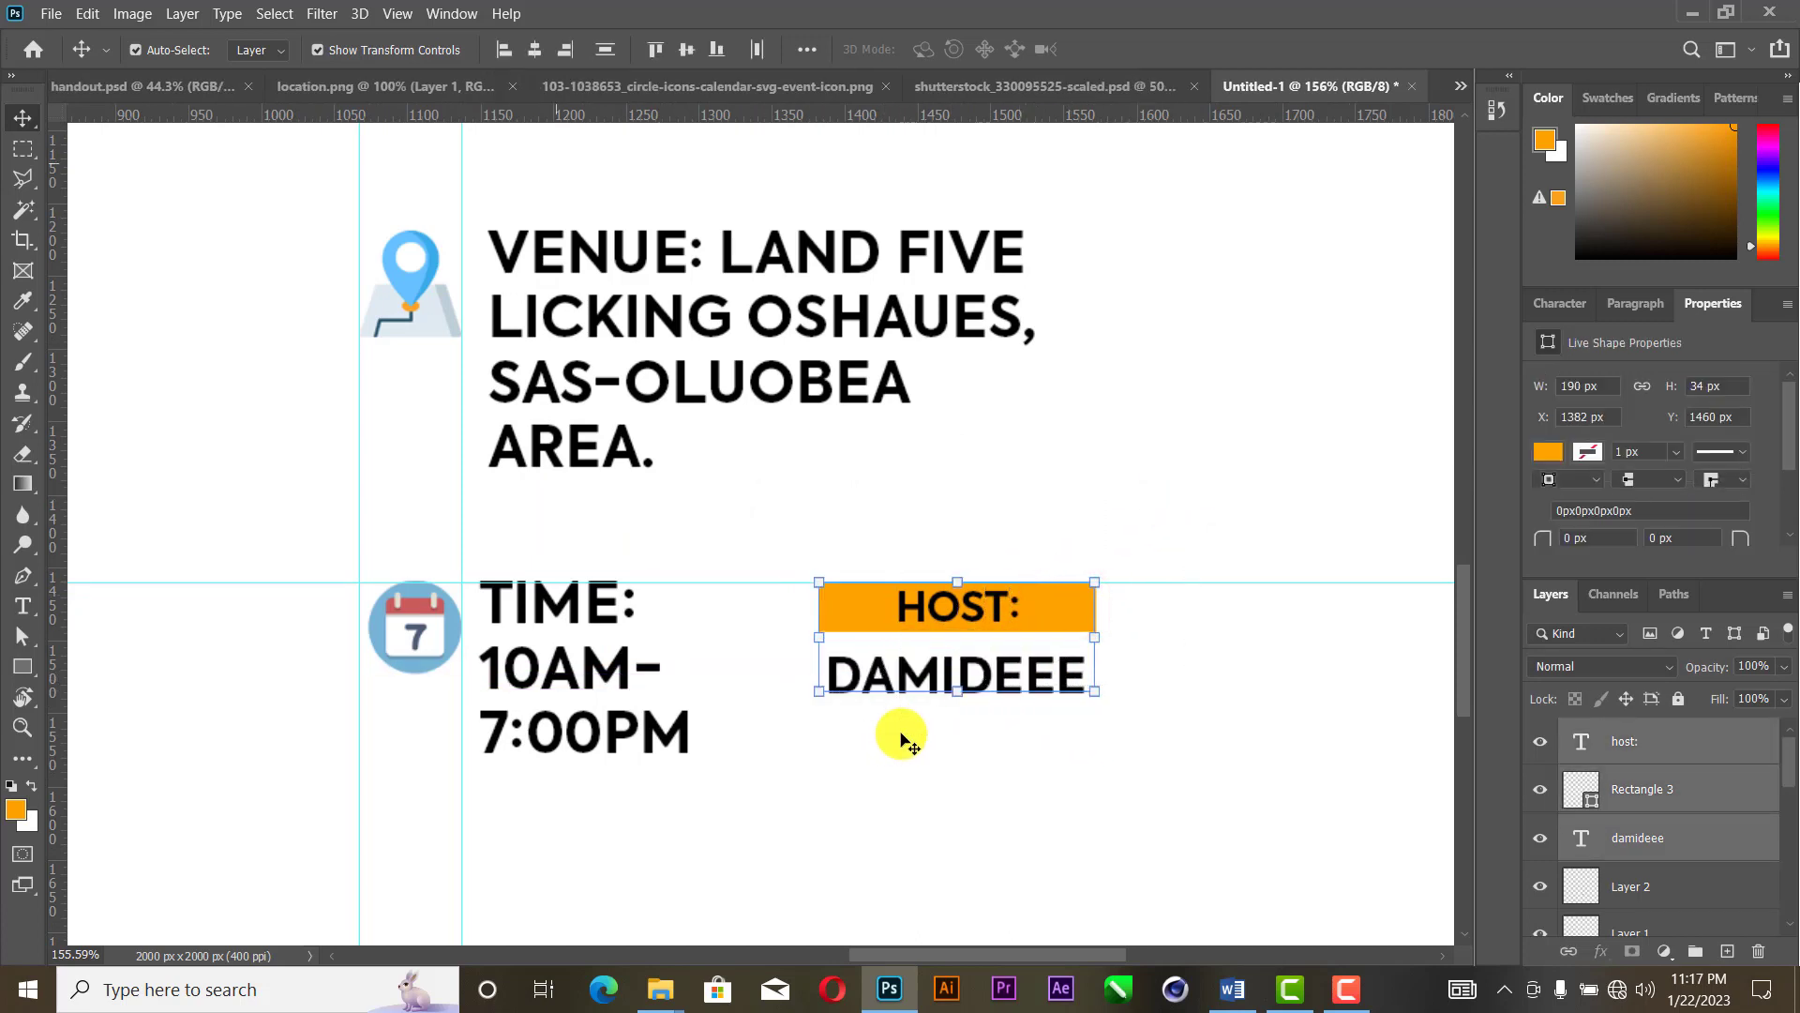
pyautogui.click(532, 54)
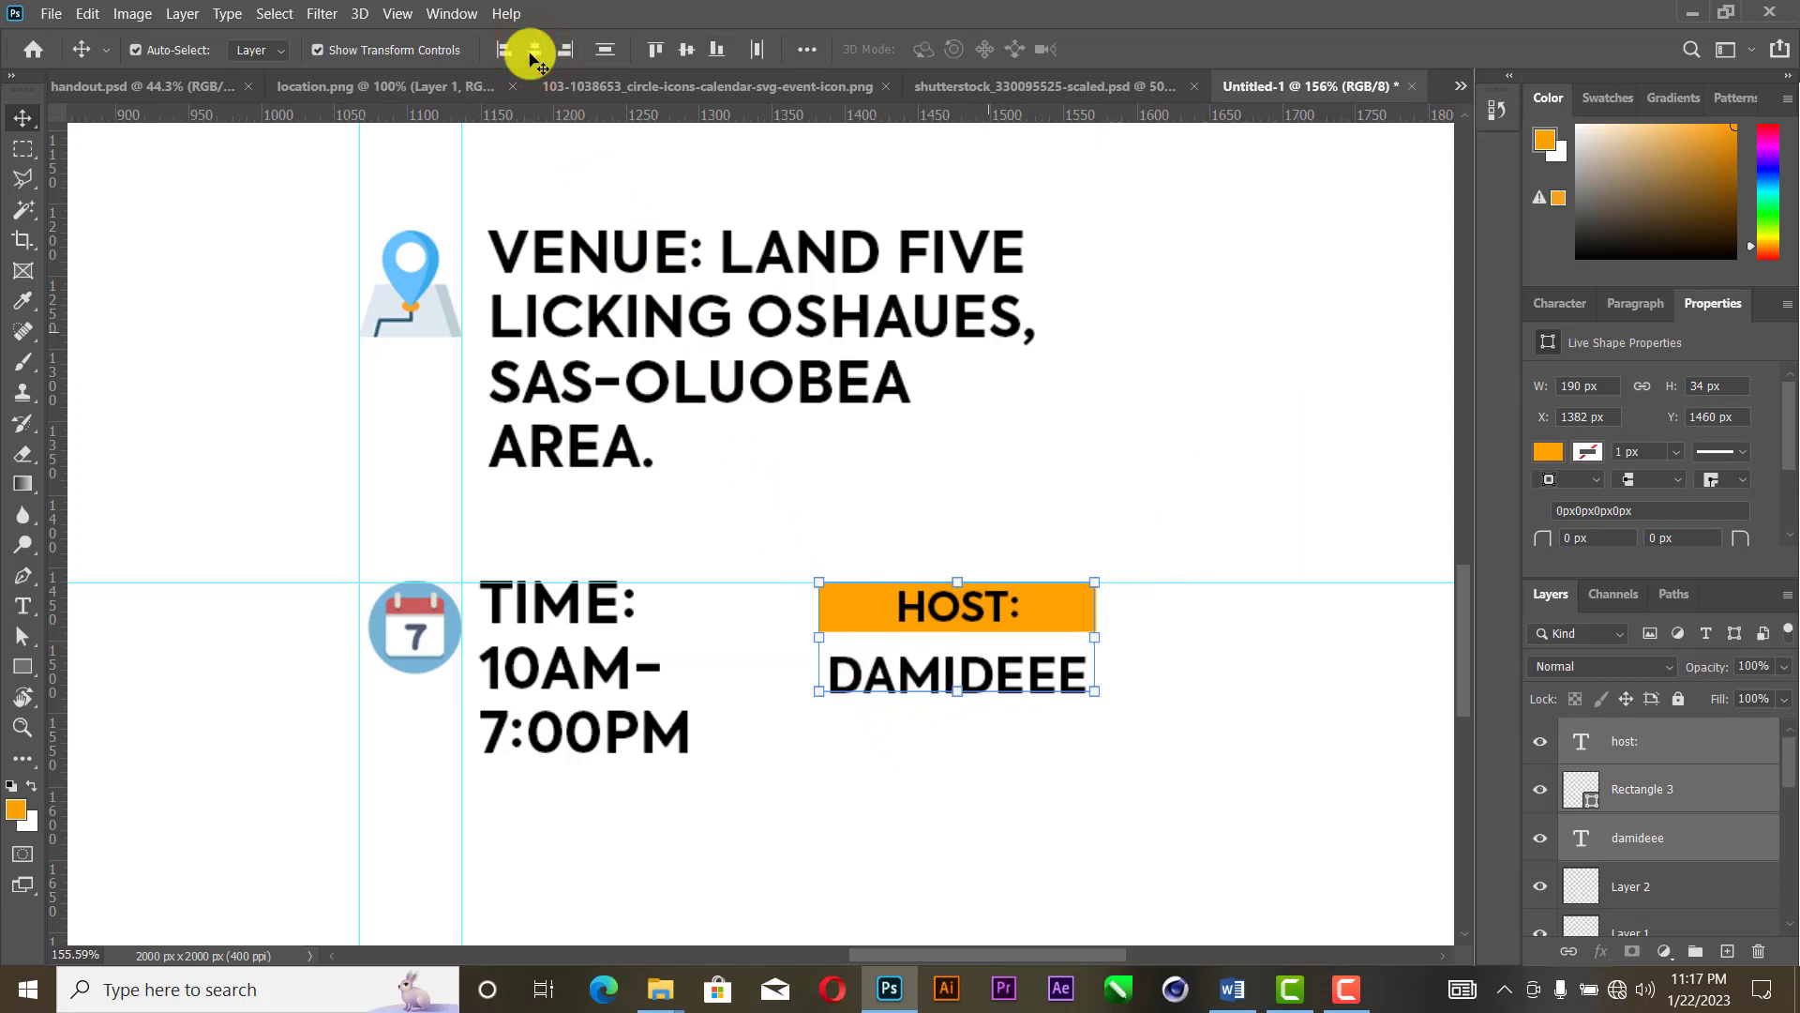
pyautogui.click(1170, 497)
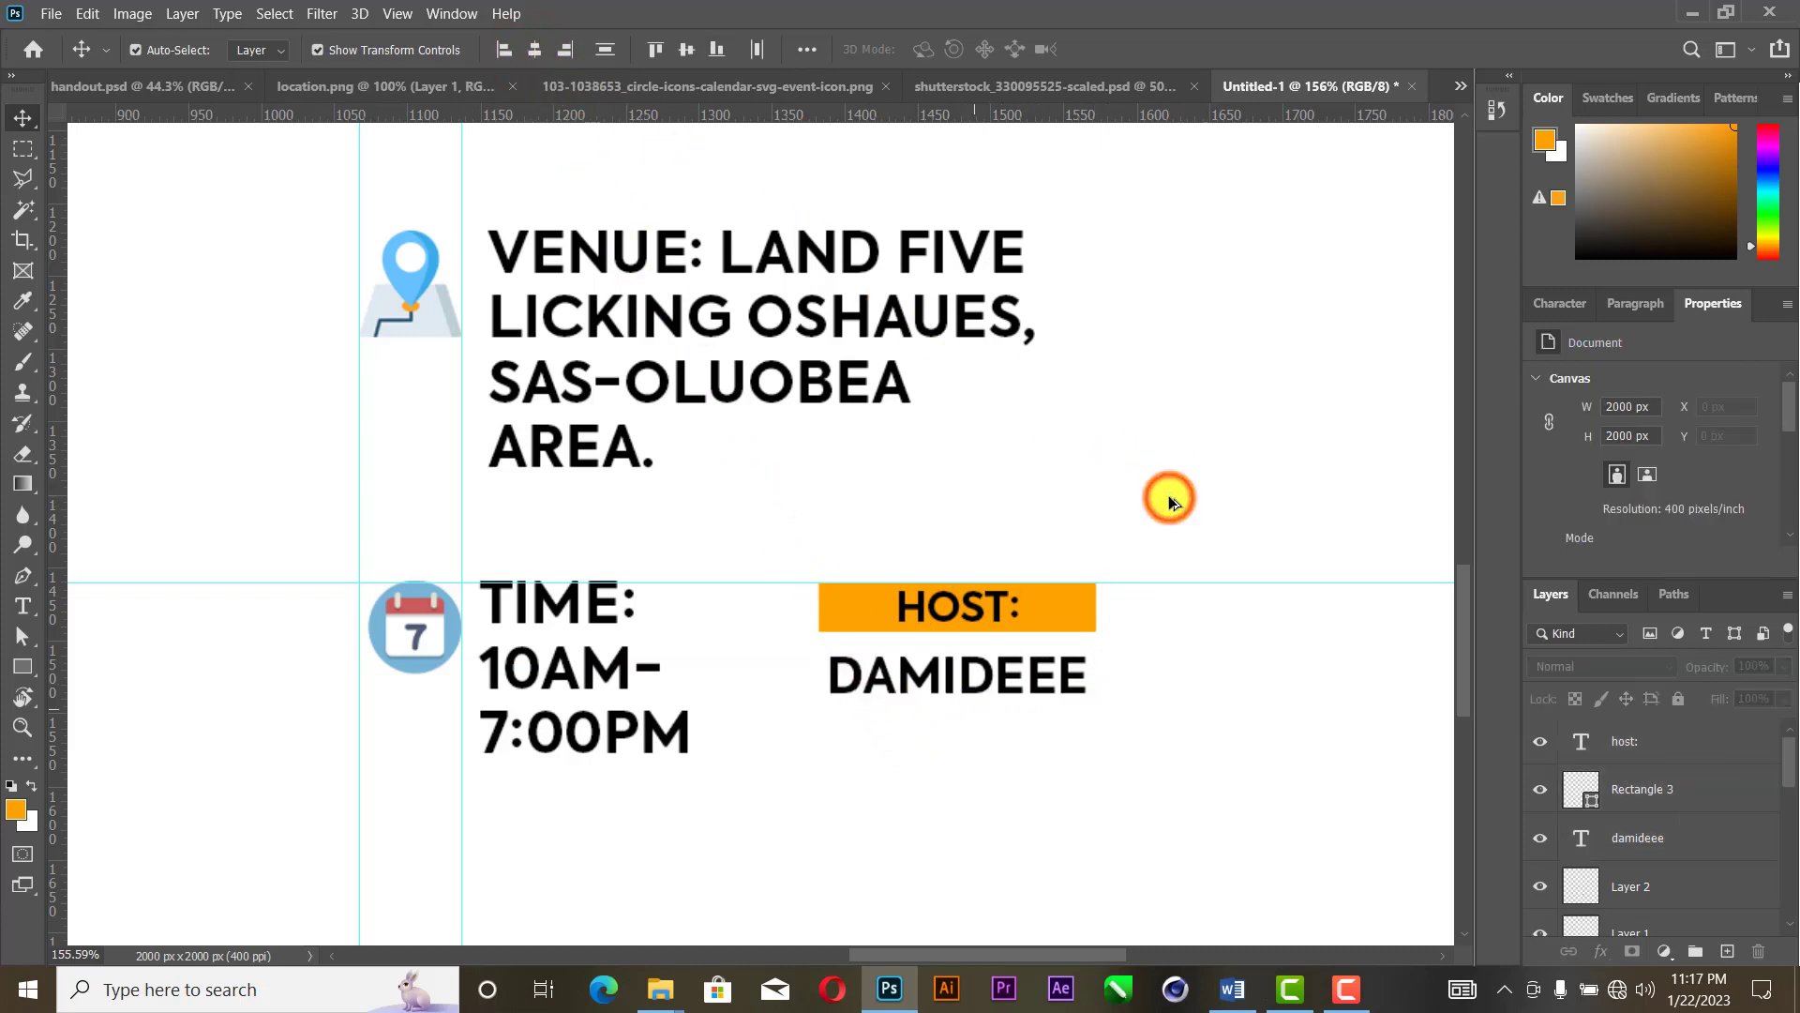
# Step: Duplicate the host bar, label and name to the right, and shift both blocks left to end at the divider lines' right end
pyautogui.scroll(-3, 1168, 501)
pyautogui.moveTo(1103, 626); pyautogui.dragTo(952, 745)
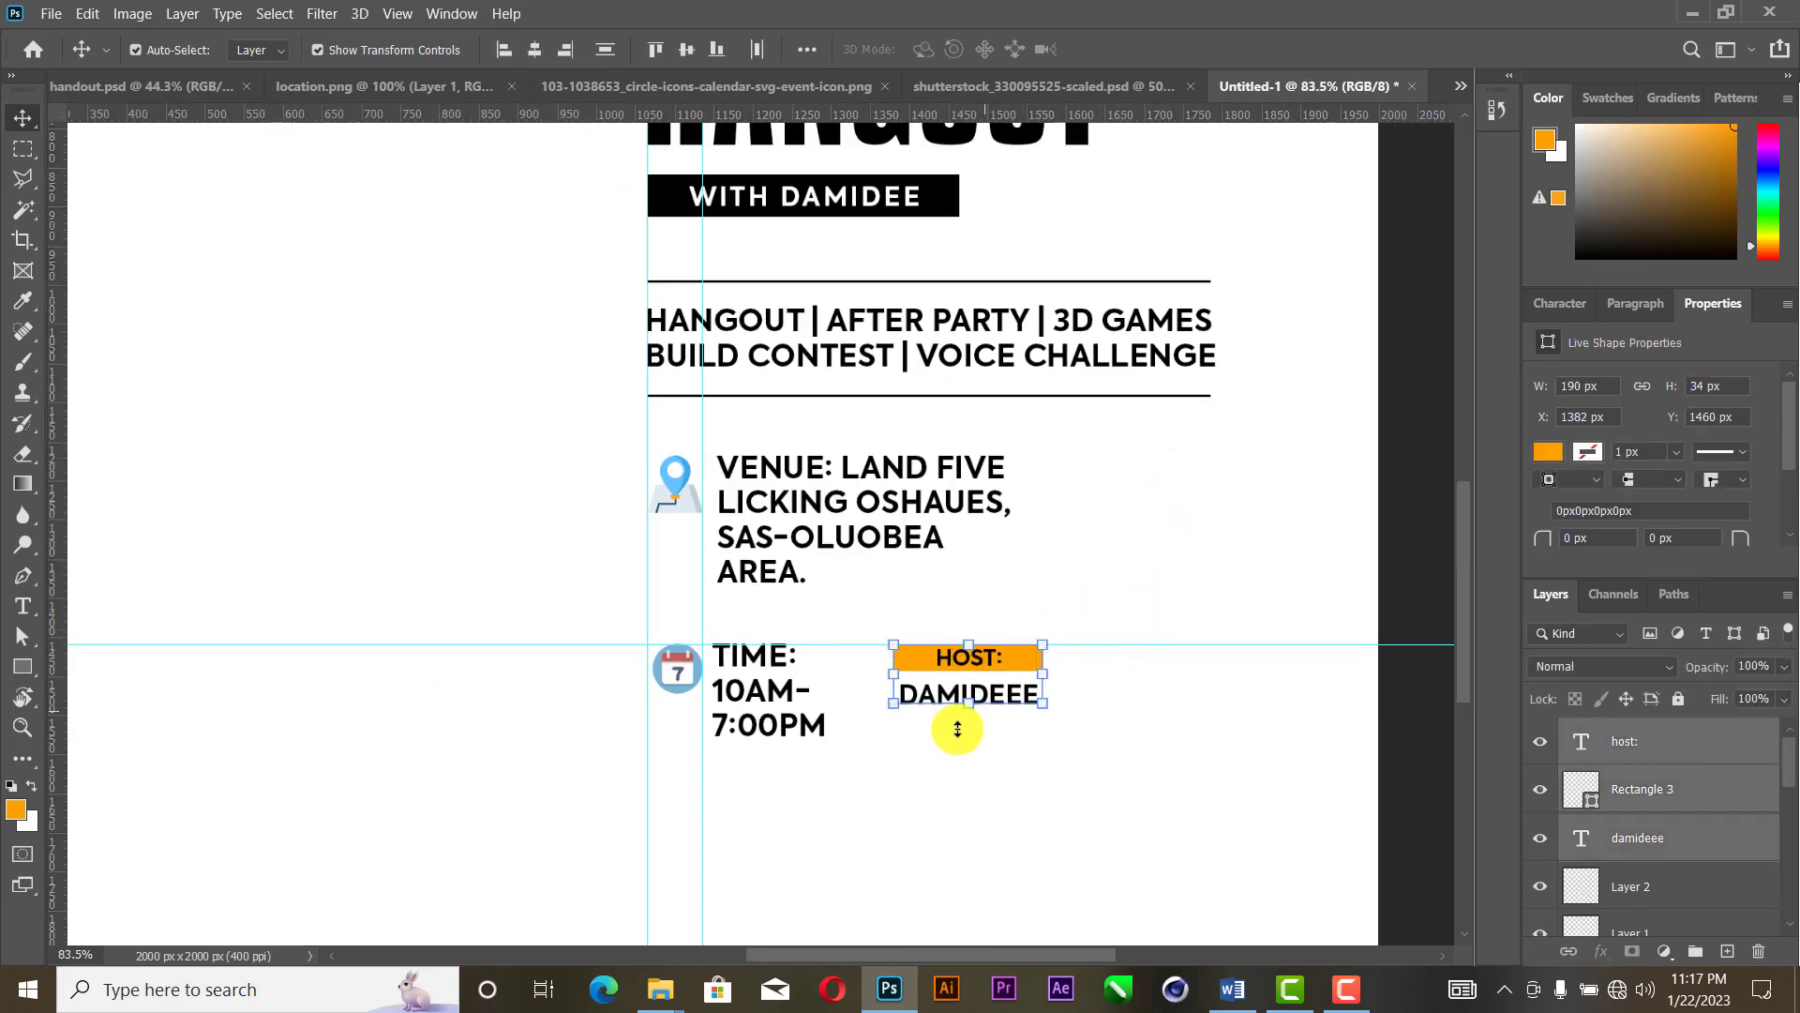
pyautogui.moveTo(1207, 669)
pyautogui.mouseDown()
pyautogui.moveTo(1183, 671)
pyautogui.moveTo(1200, 668)
pyautogui.mouseUp()
pyautogui.click(1144, 773)
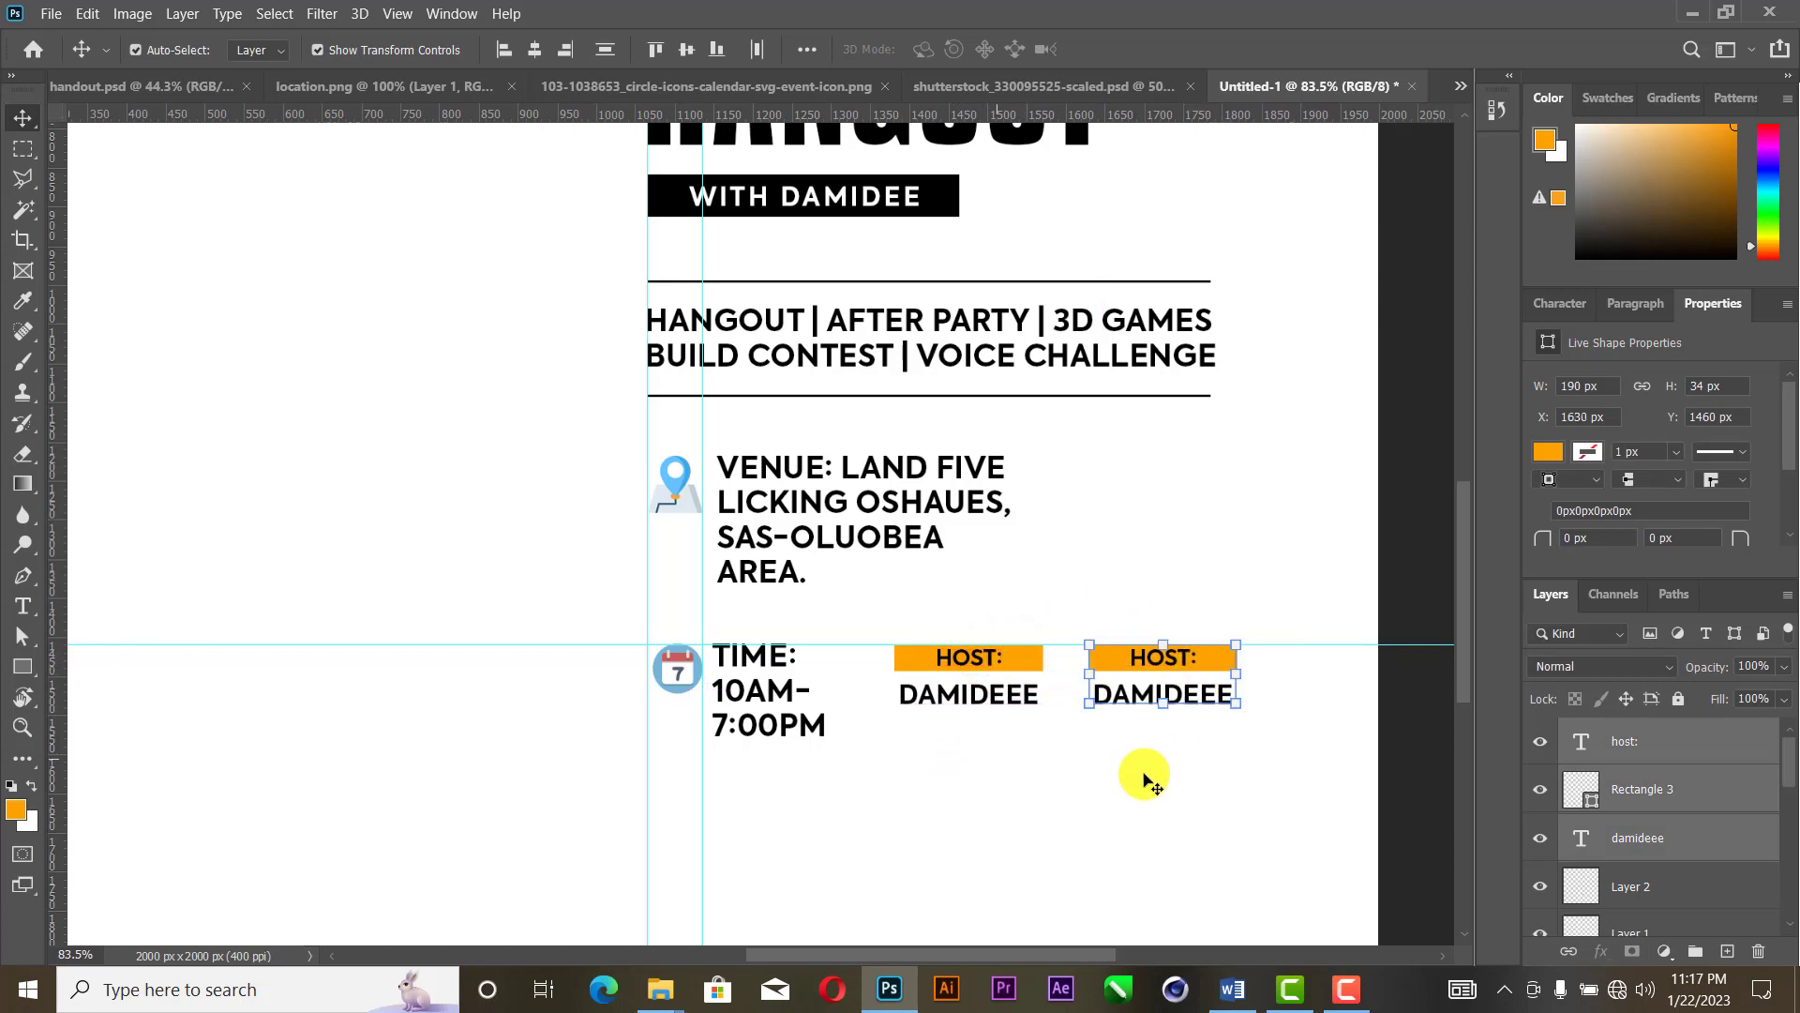
pyautogui.moveTo(1213, 797); pyautogui.dragTo(972, 683)
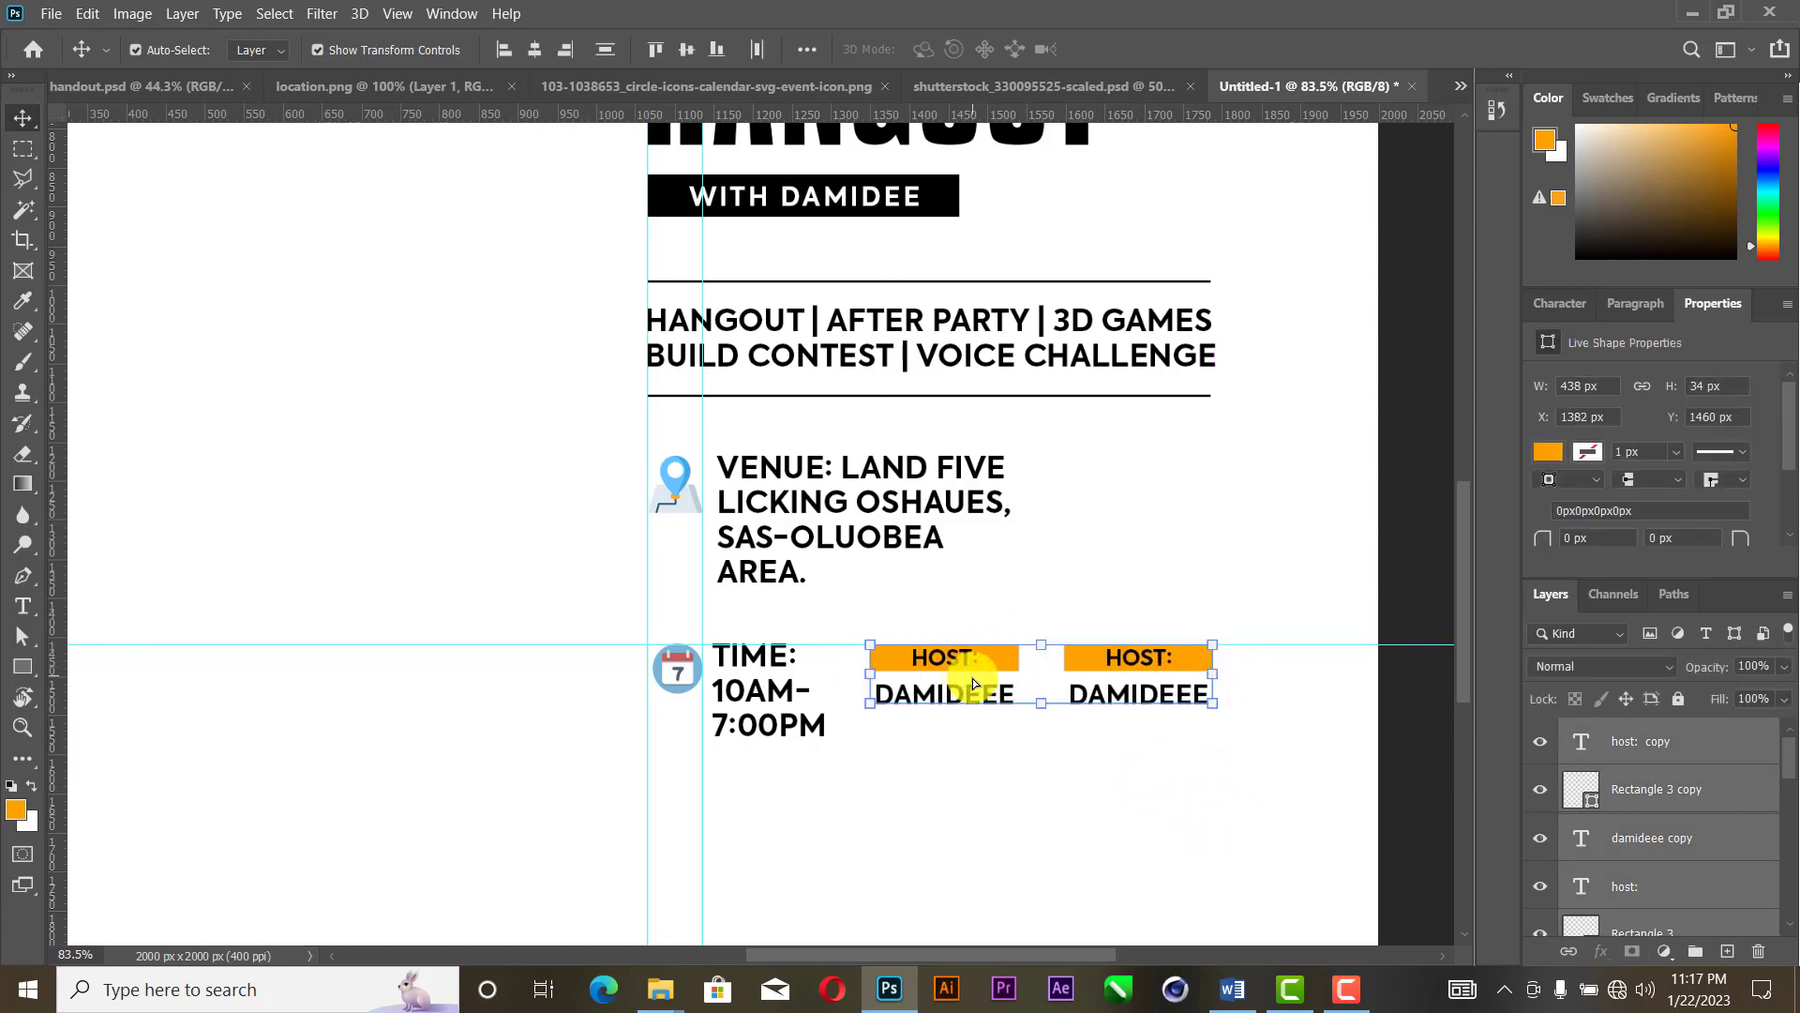
pyautogui.click(1192, 818)
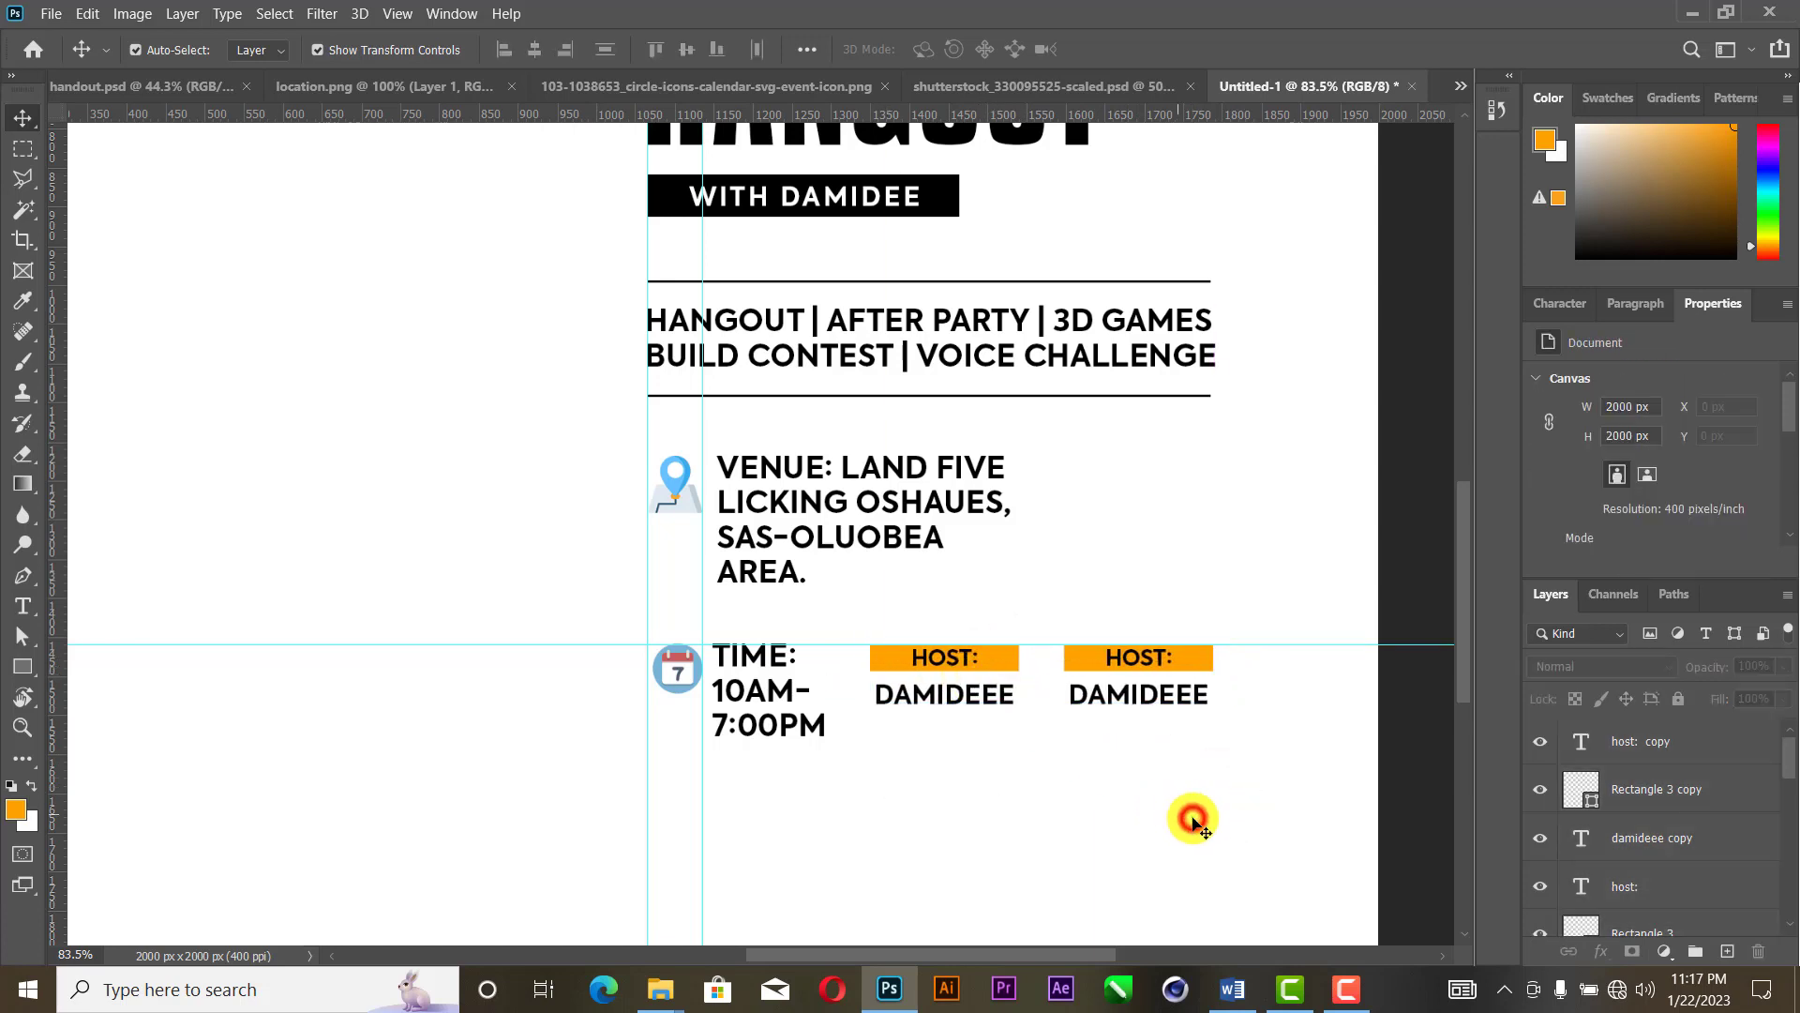
# Step: Switch to the Word document, copy the "guest:" label, and return to the Photoshop flyer
pyautogui.click(1232, 989)
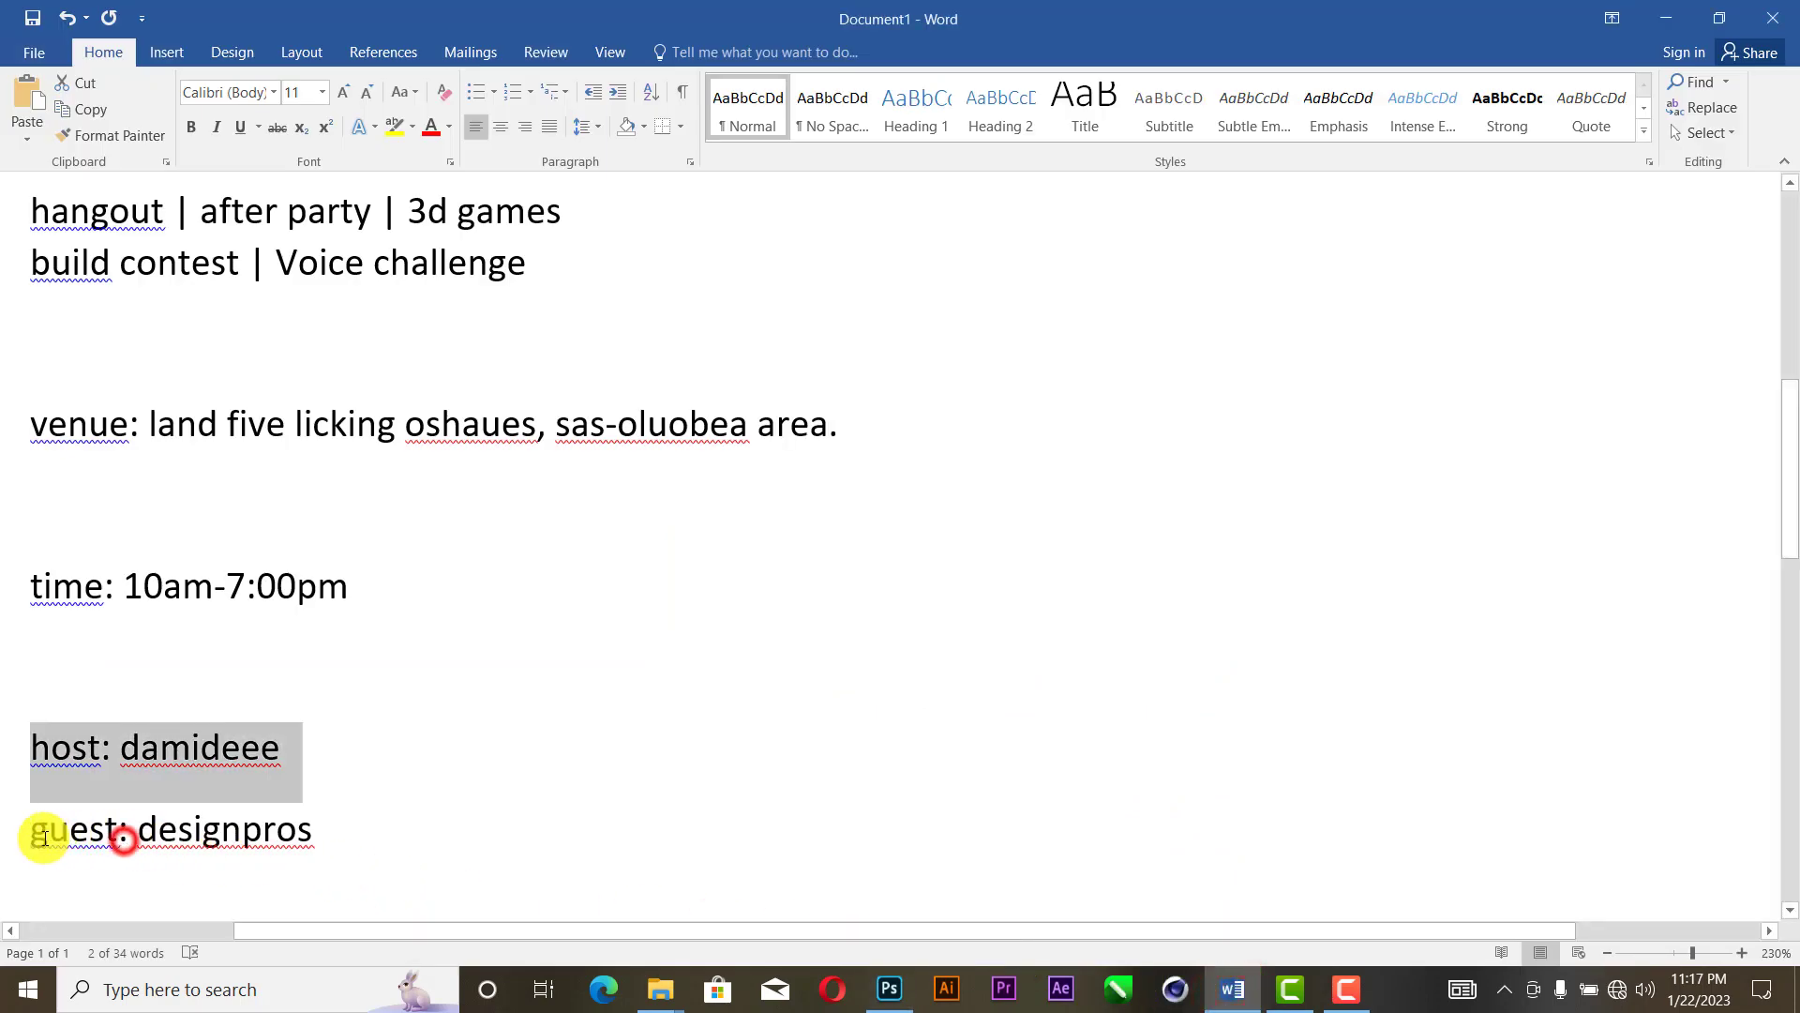
pyautogui.moveTo(123, 839); pyautogui.dragTo(2, 841)
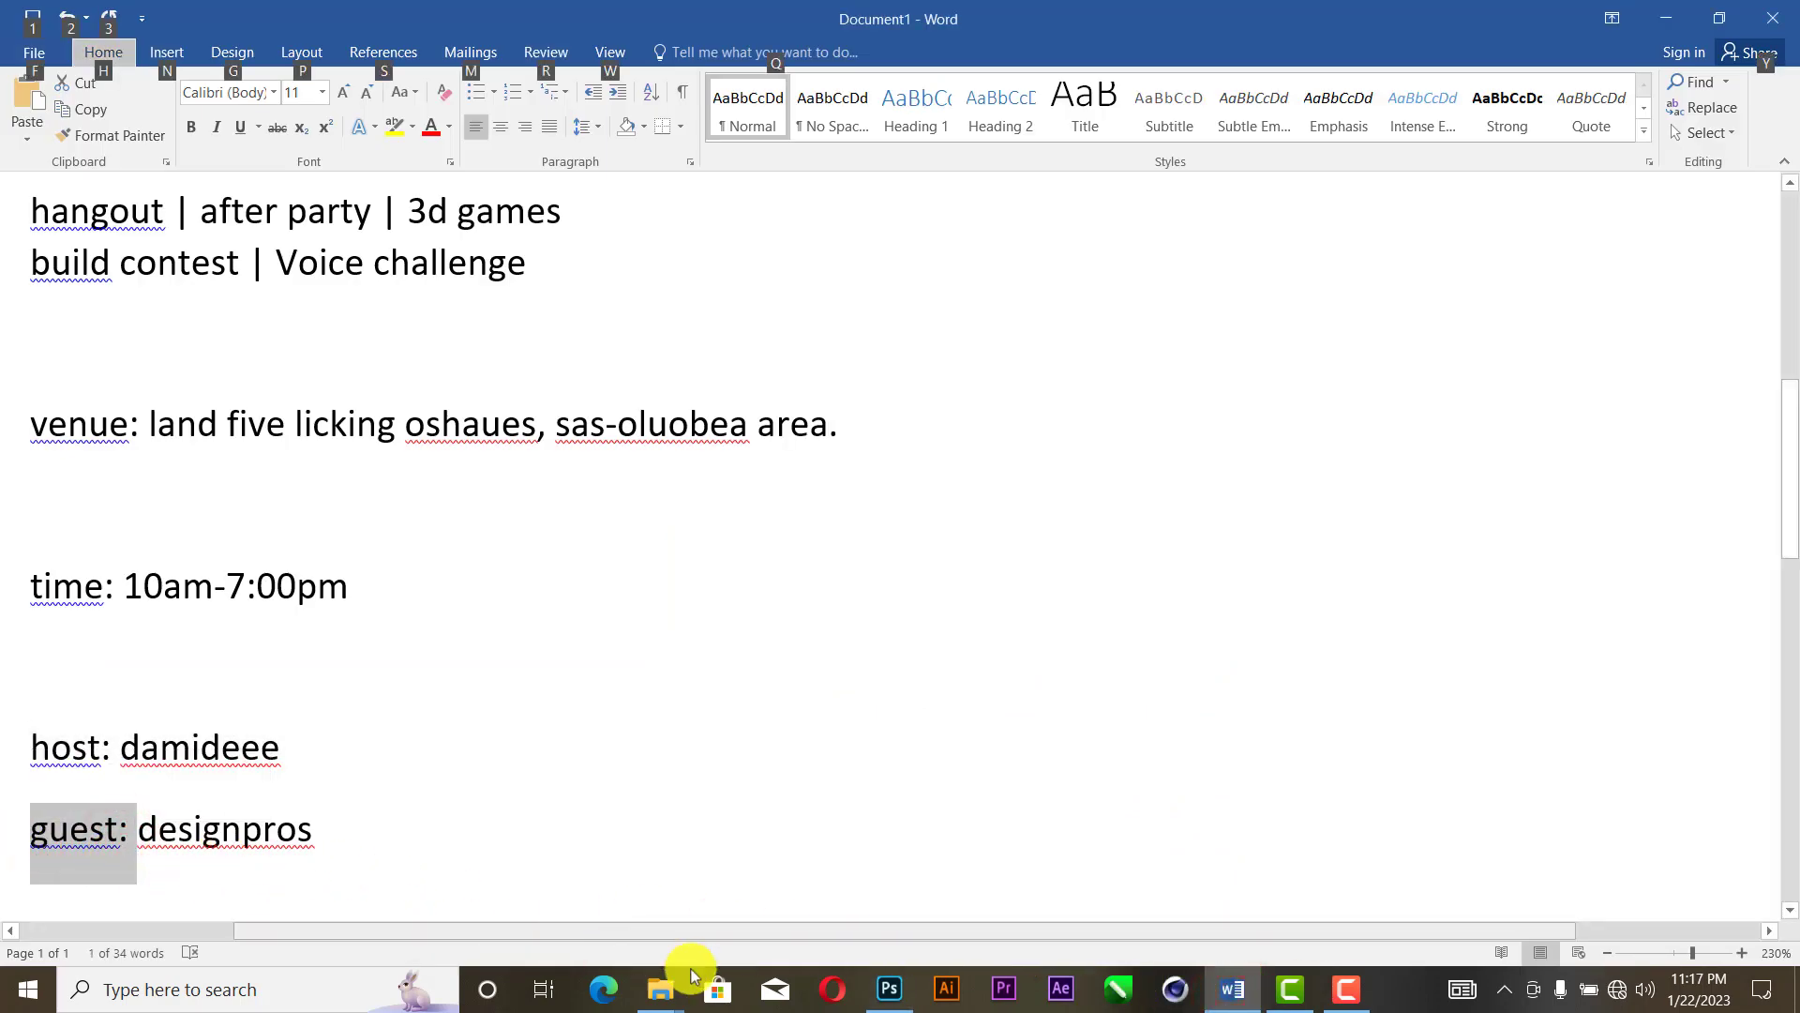
pyautogui.click(888, 989)
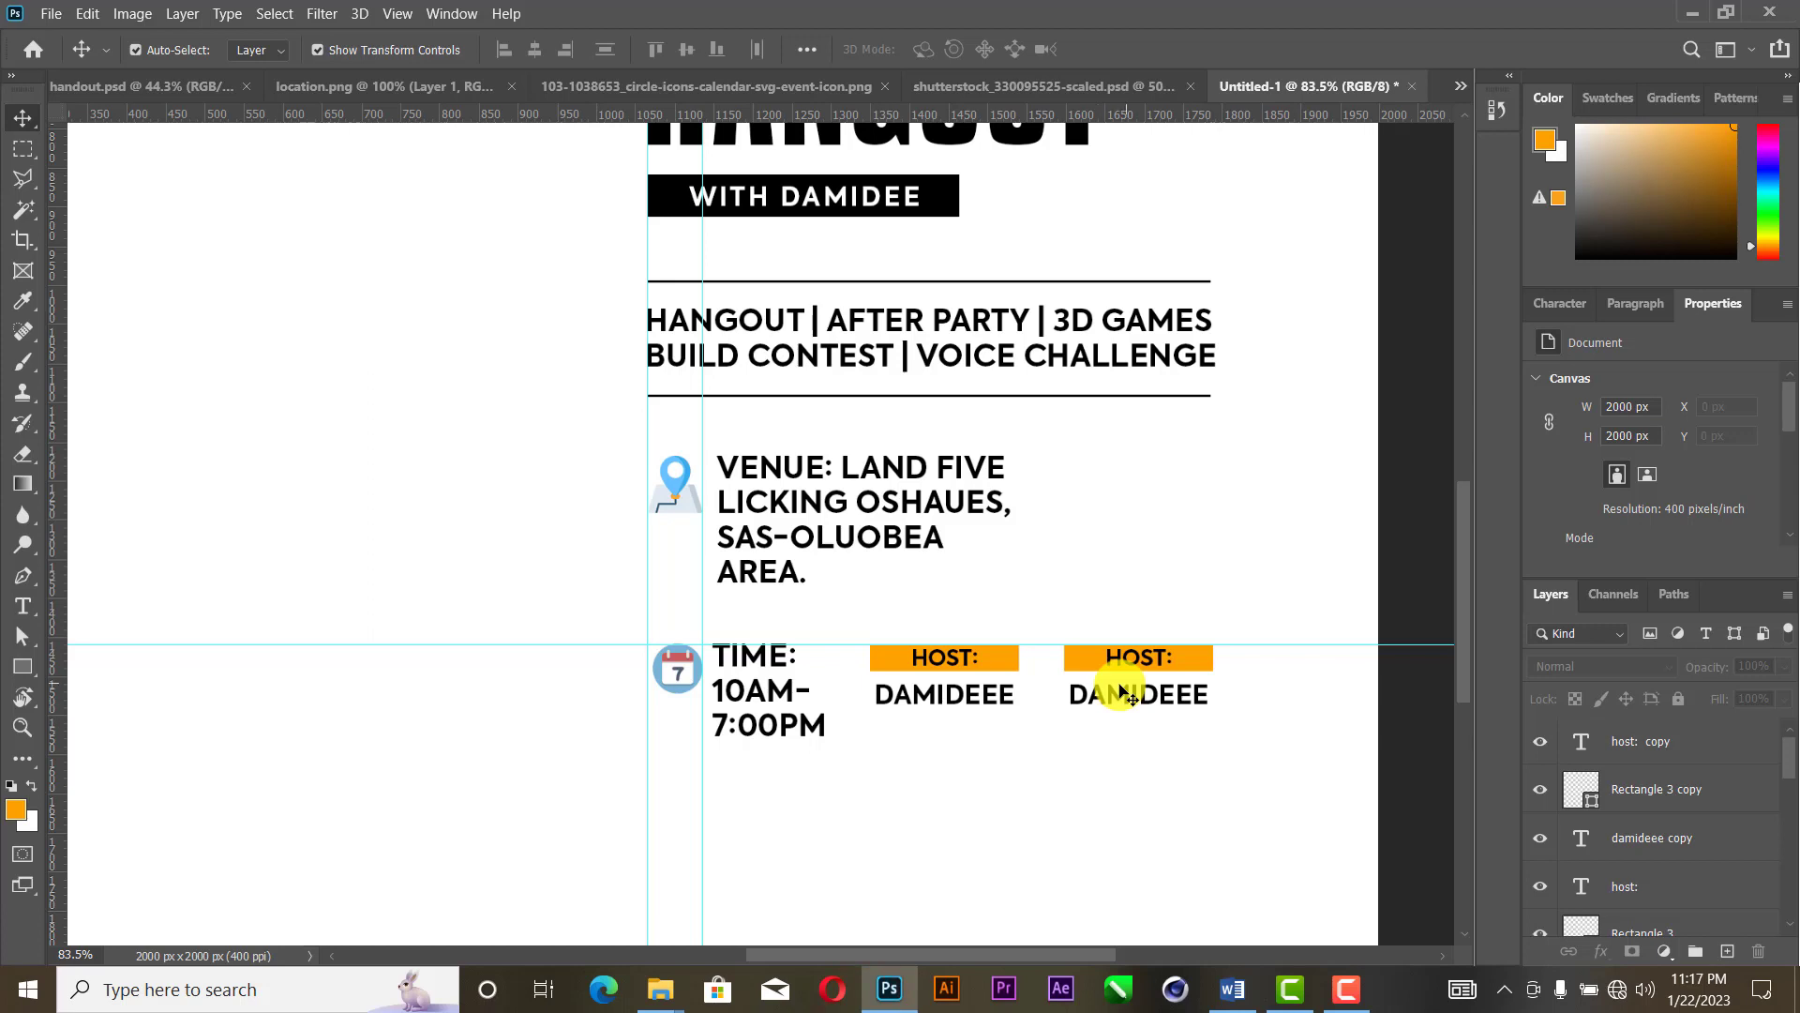
# Step: Replace the label on the duplicated orange bar with "GUEST:"
pyautogui.click(1147, 654)
pyautogui.doubleClick(1148, 657)
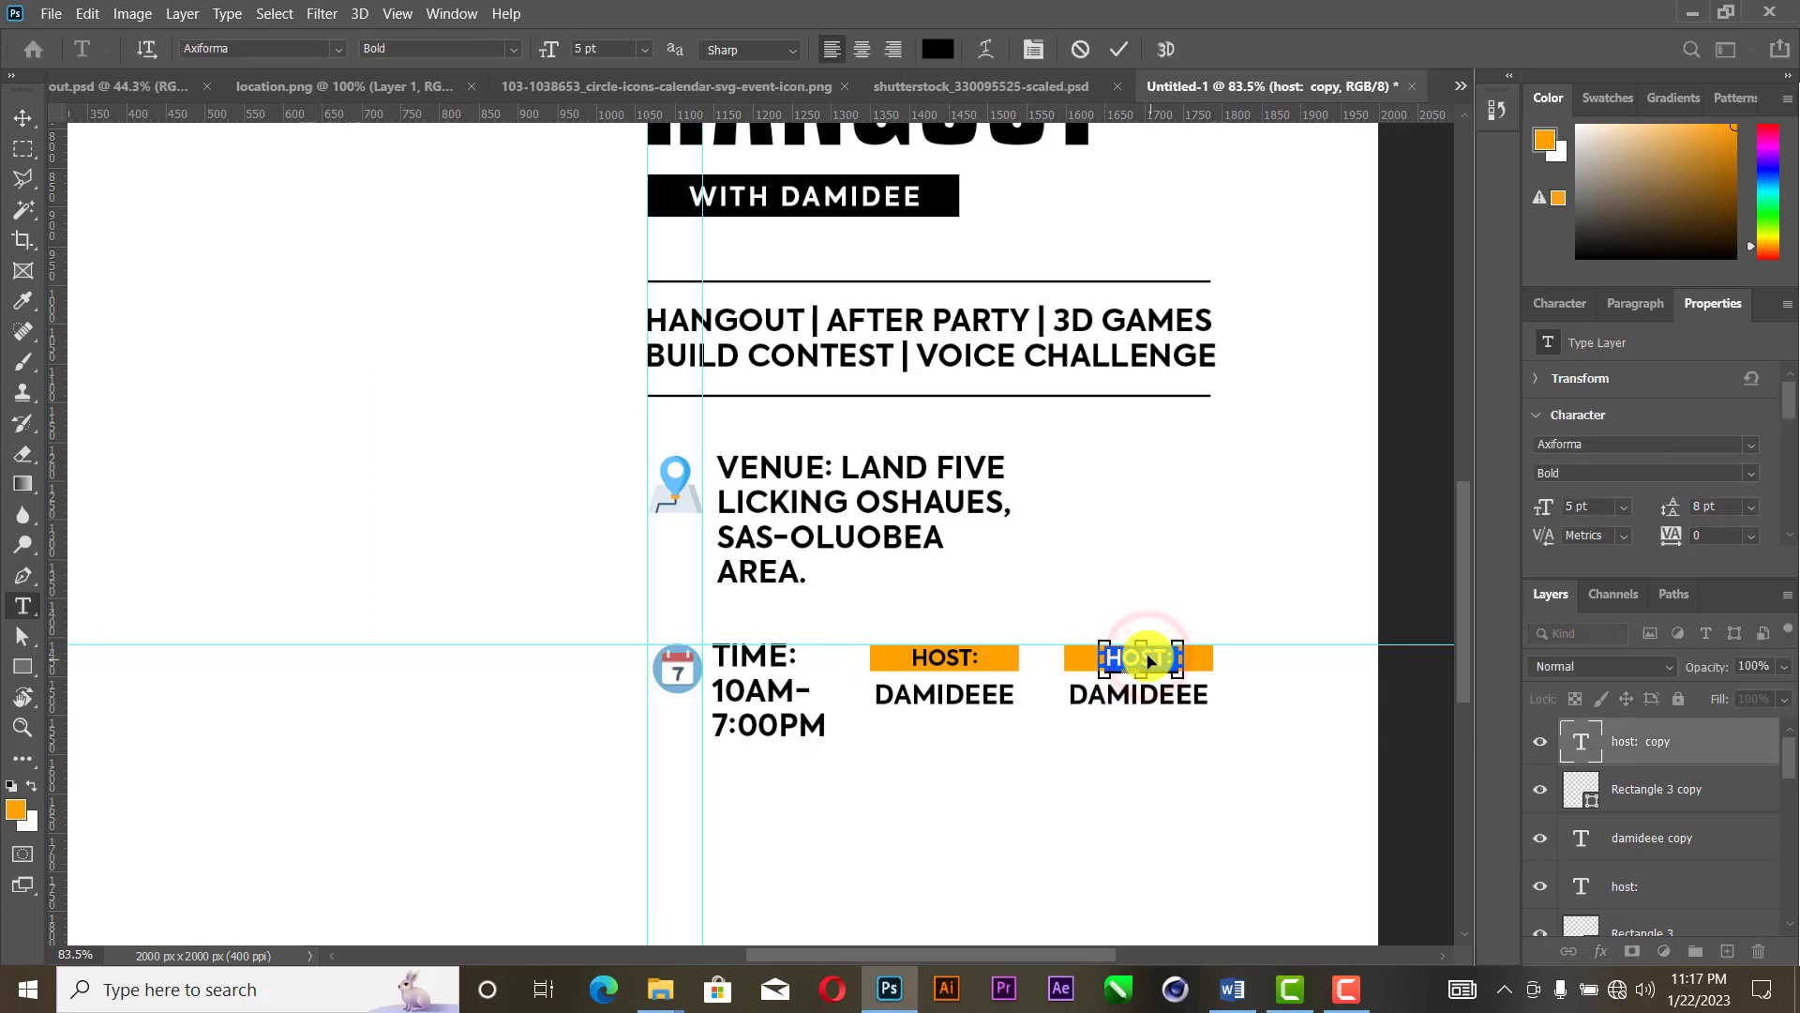
pyautogui.write('GUEST:')
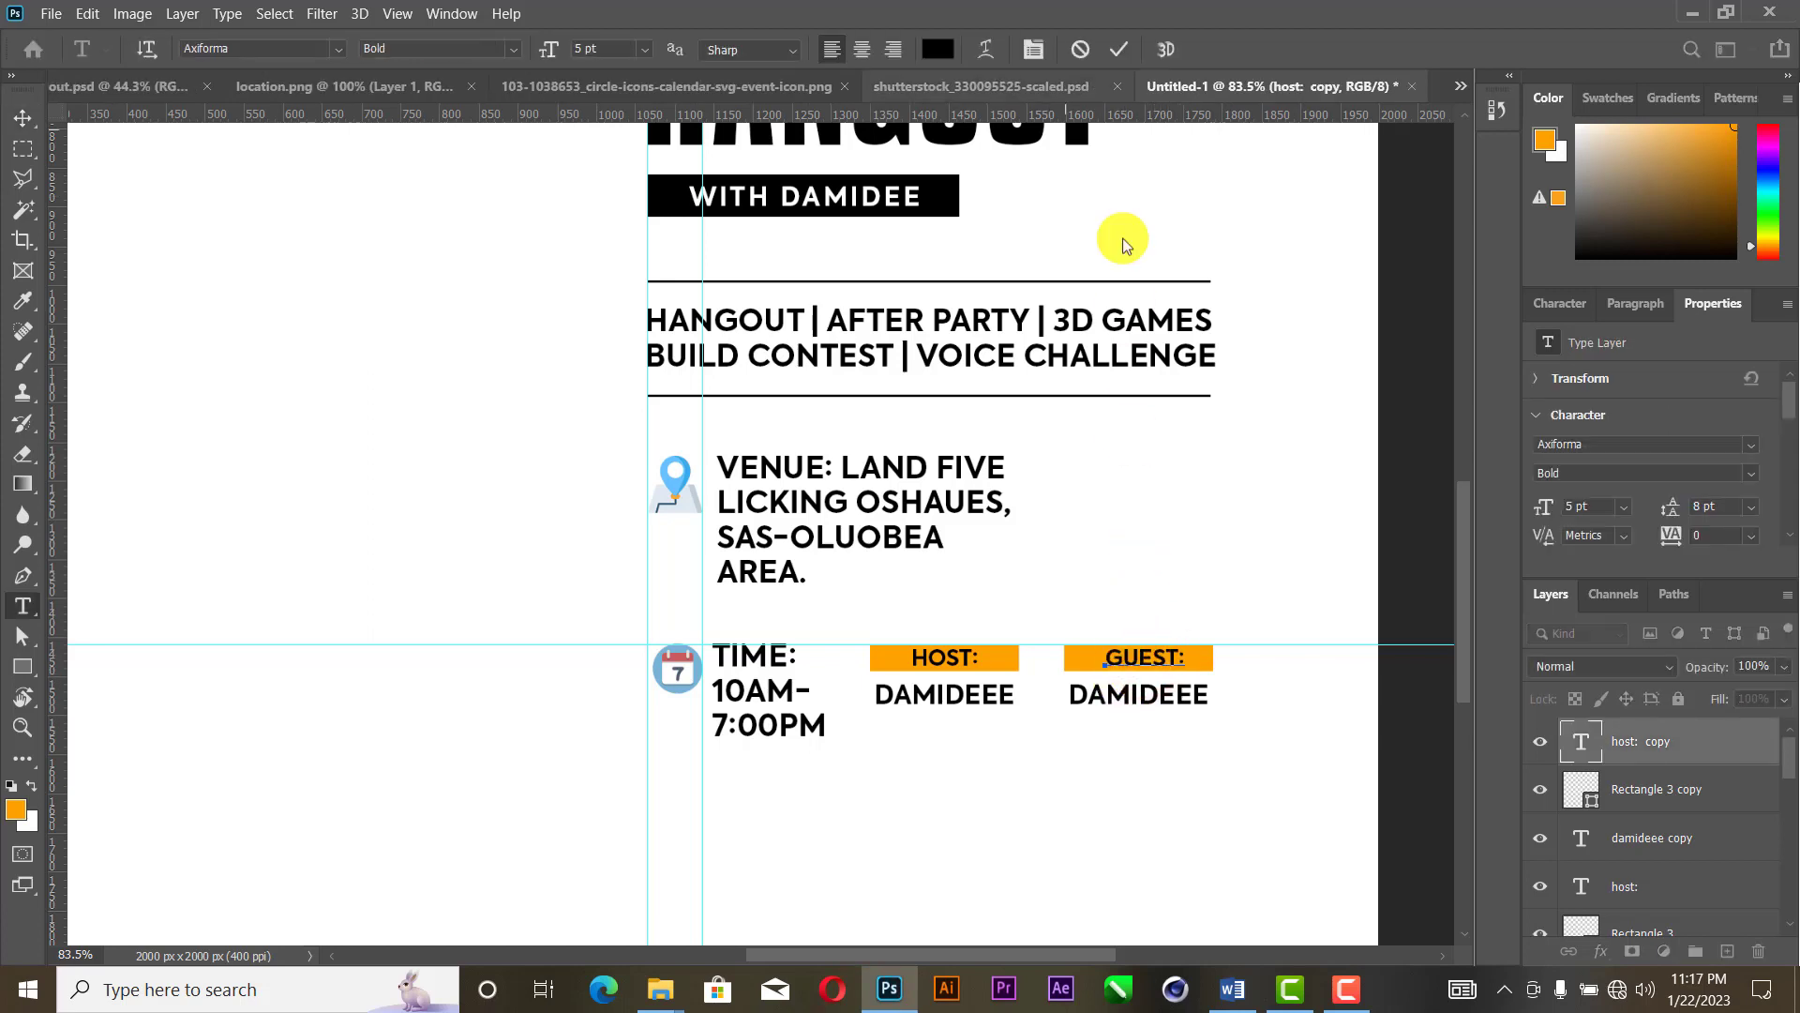
pyautogui.click(1109, 51)
pyautogui.click(22, 118)
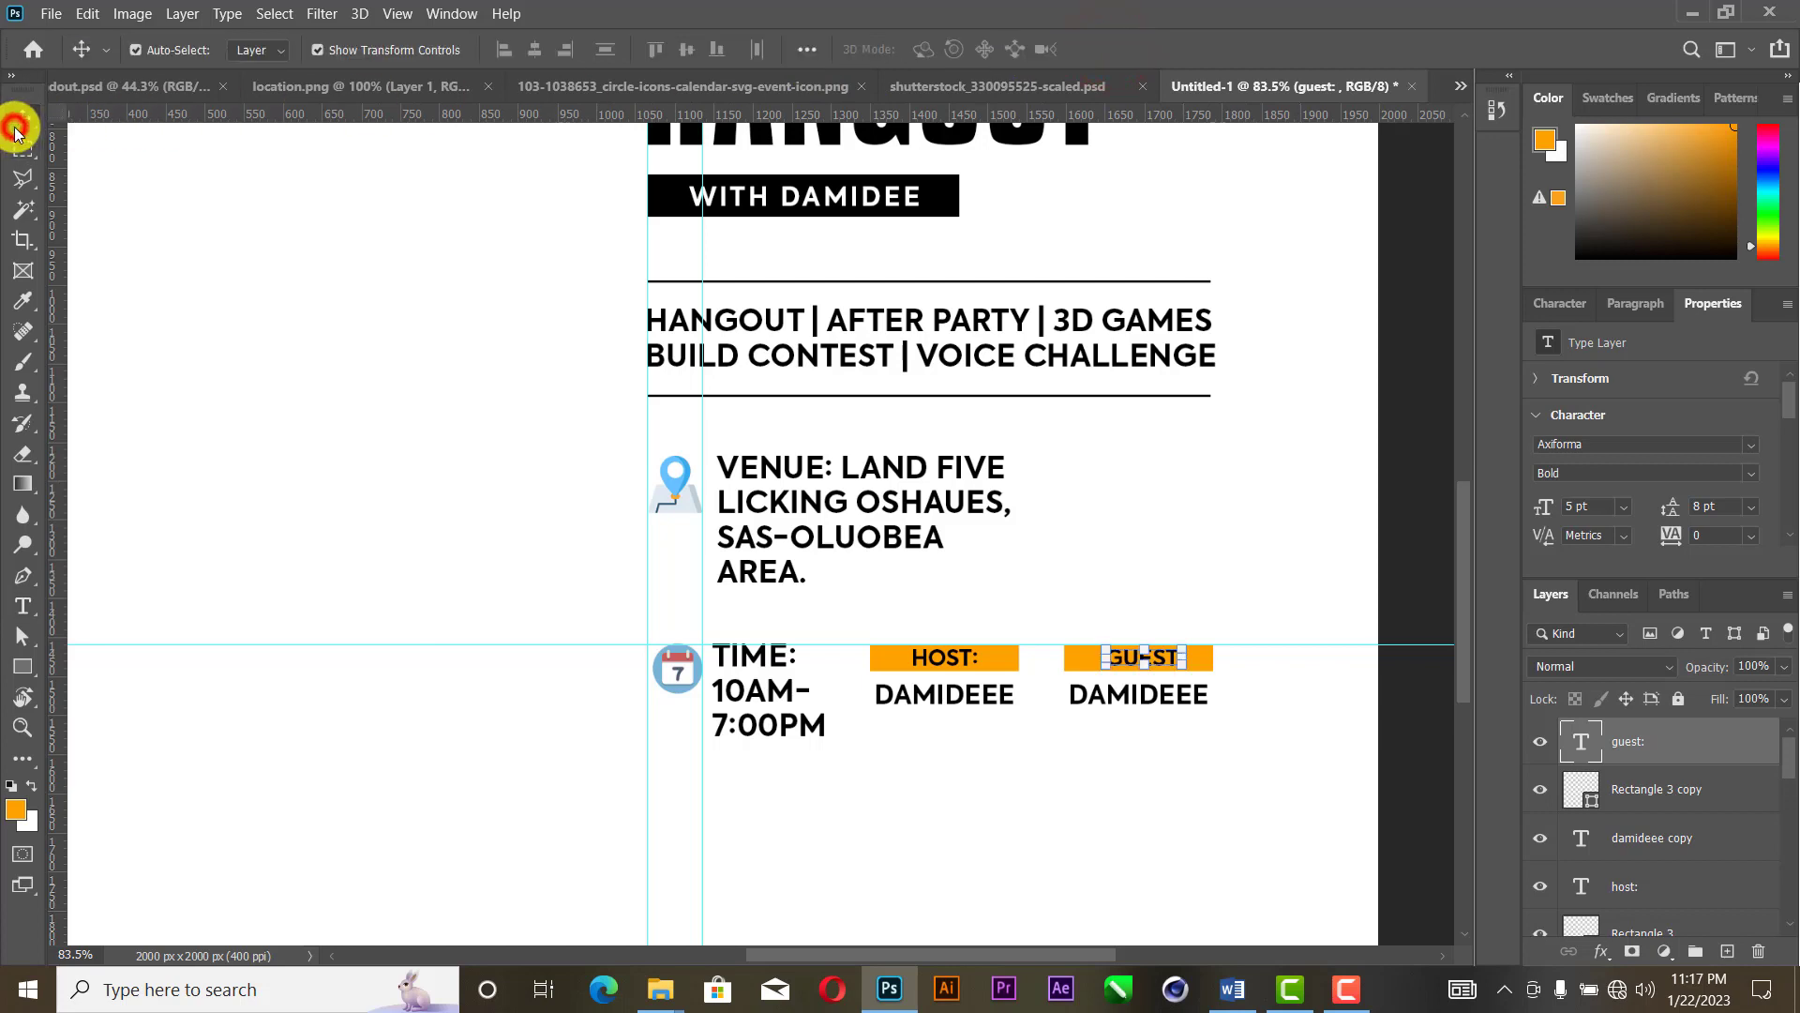
# Step: Remove the colons from the GUEST and HOST labels on the orange bars
pyautogui.click(1183, 658)
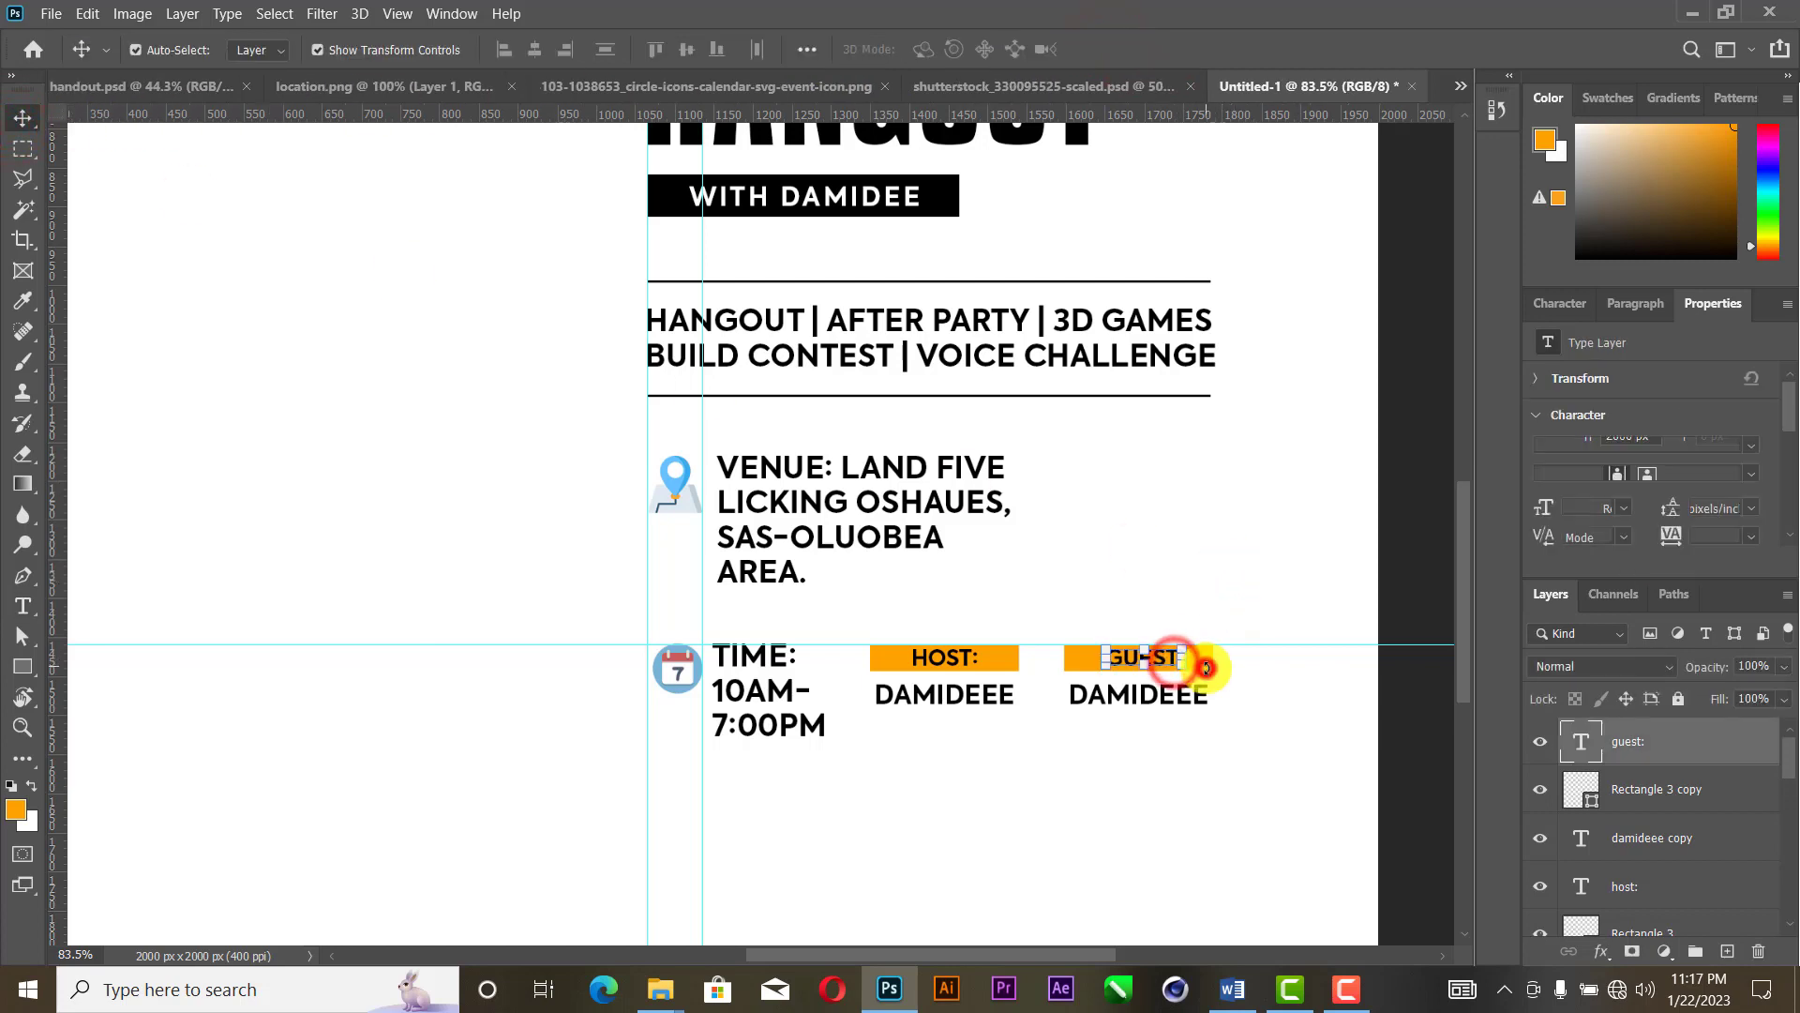
pyautogui.click(1161, 49)
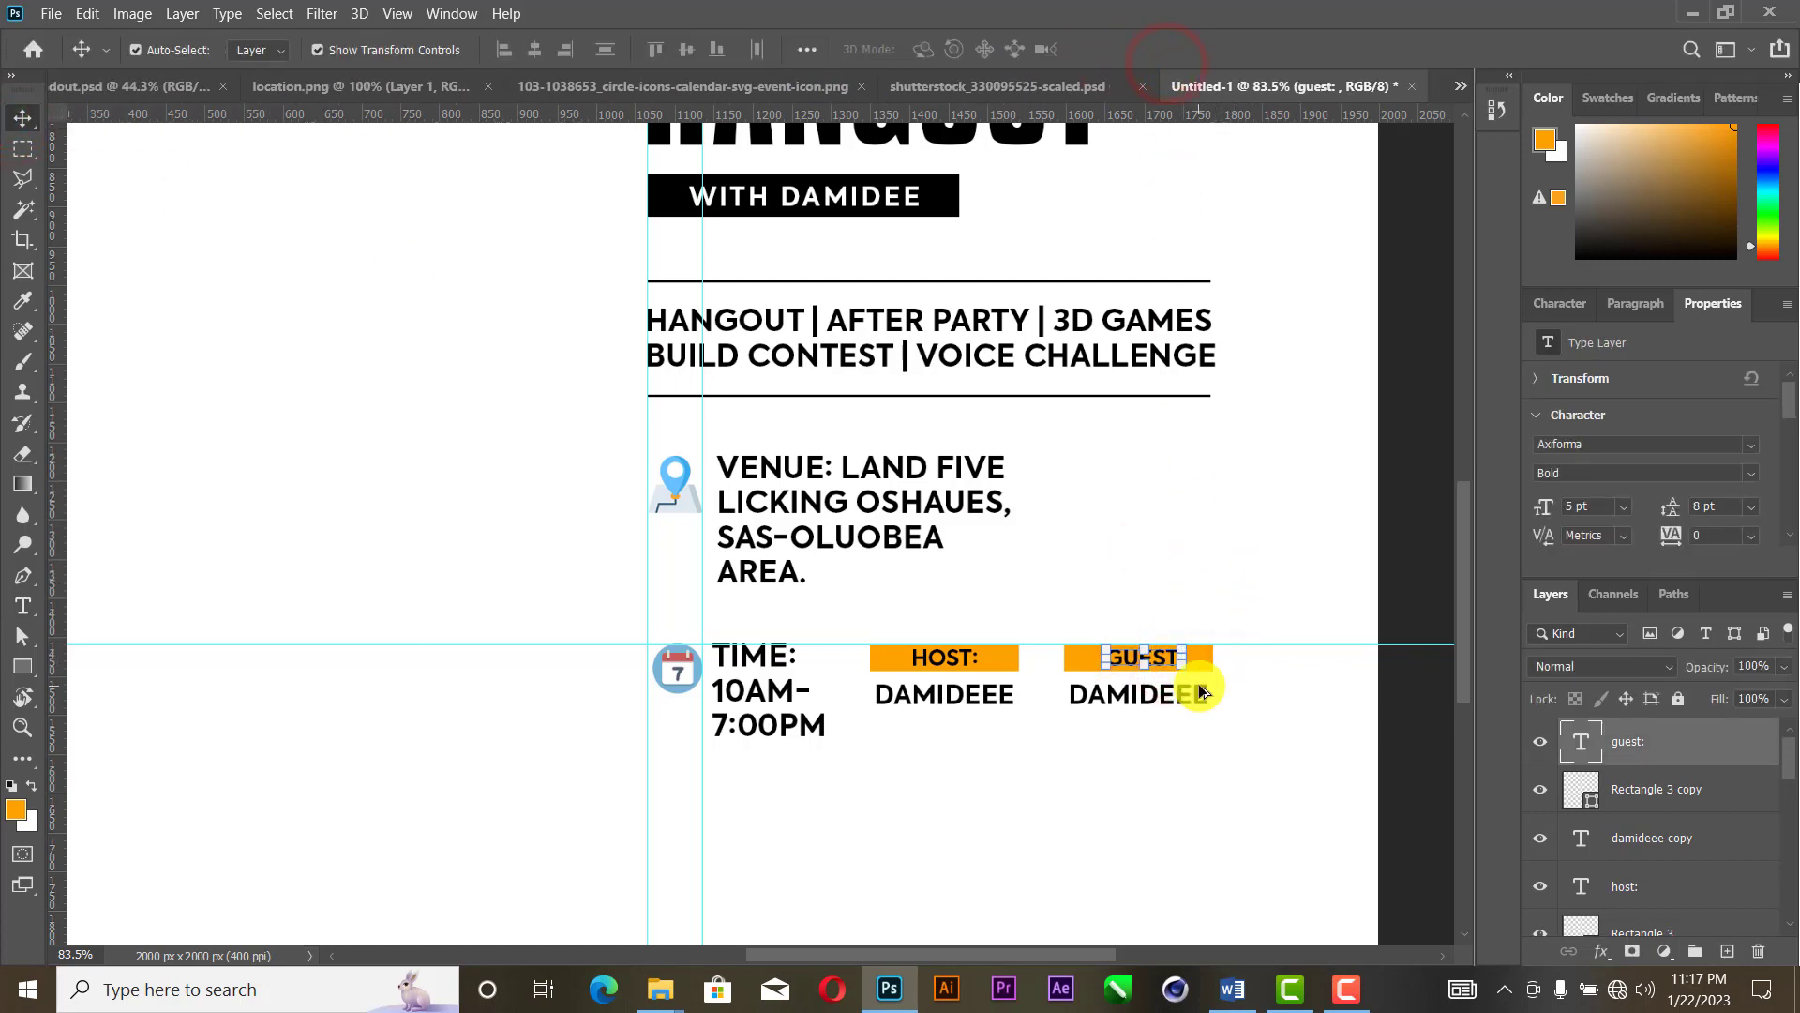
pyautogui.scroll(3, 1200, 689)
pyautogui.click(1213, 467)
pyautogui.press('t')
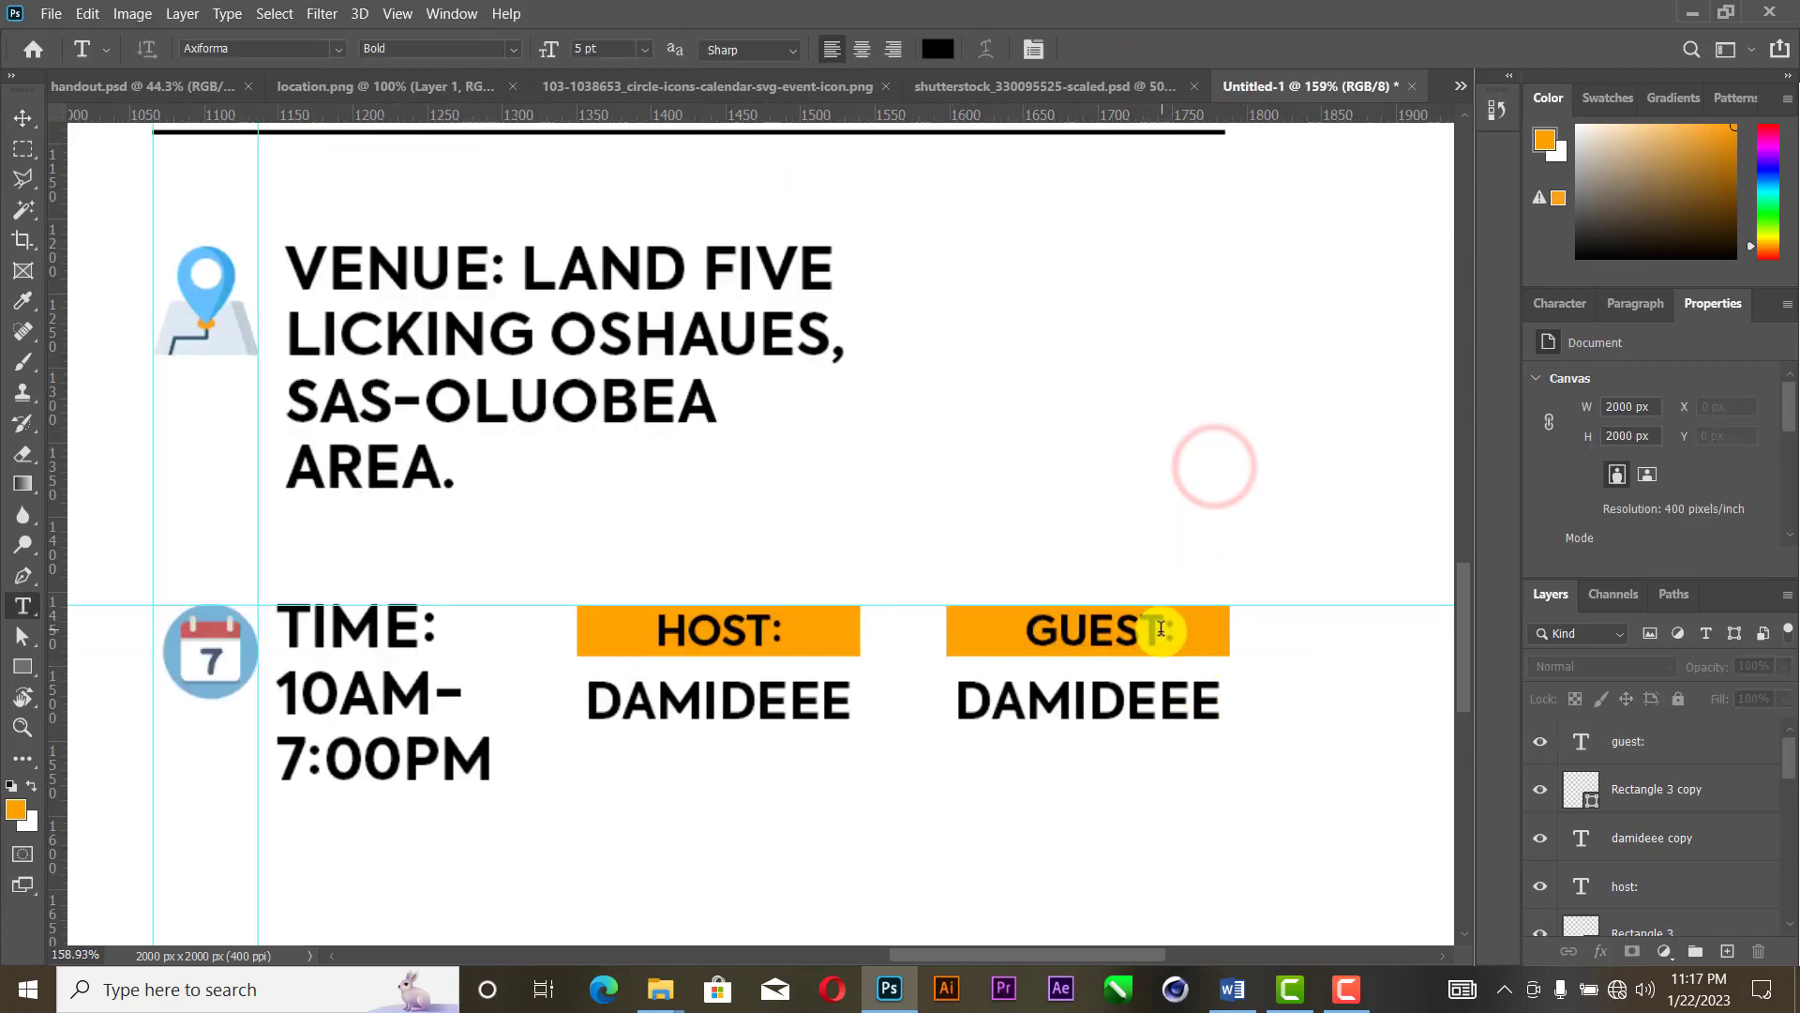
pyautogui.moveTo(1157, 629); pyautogui.dragTo(1230, 629)
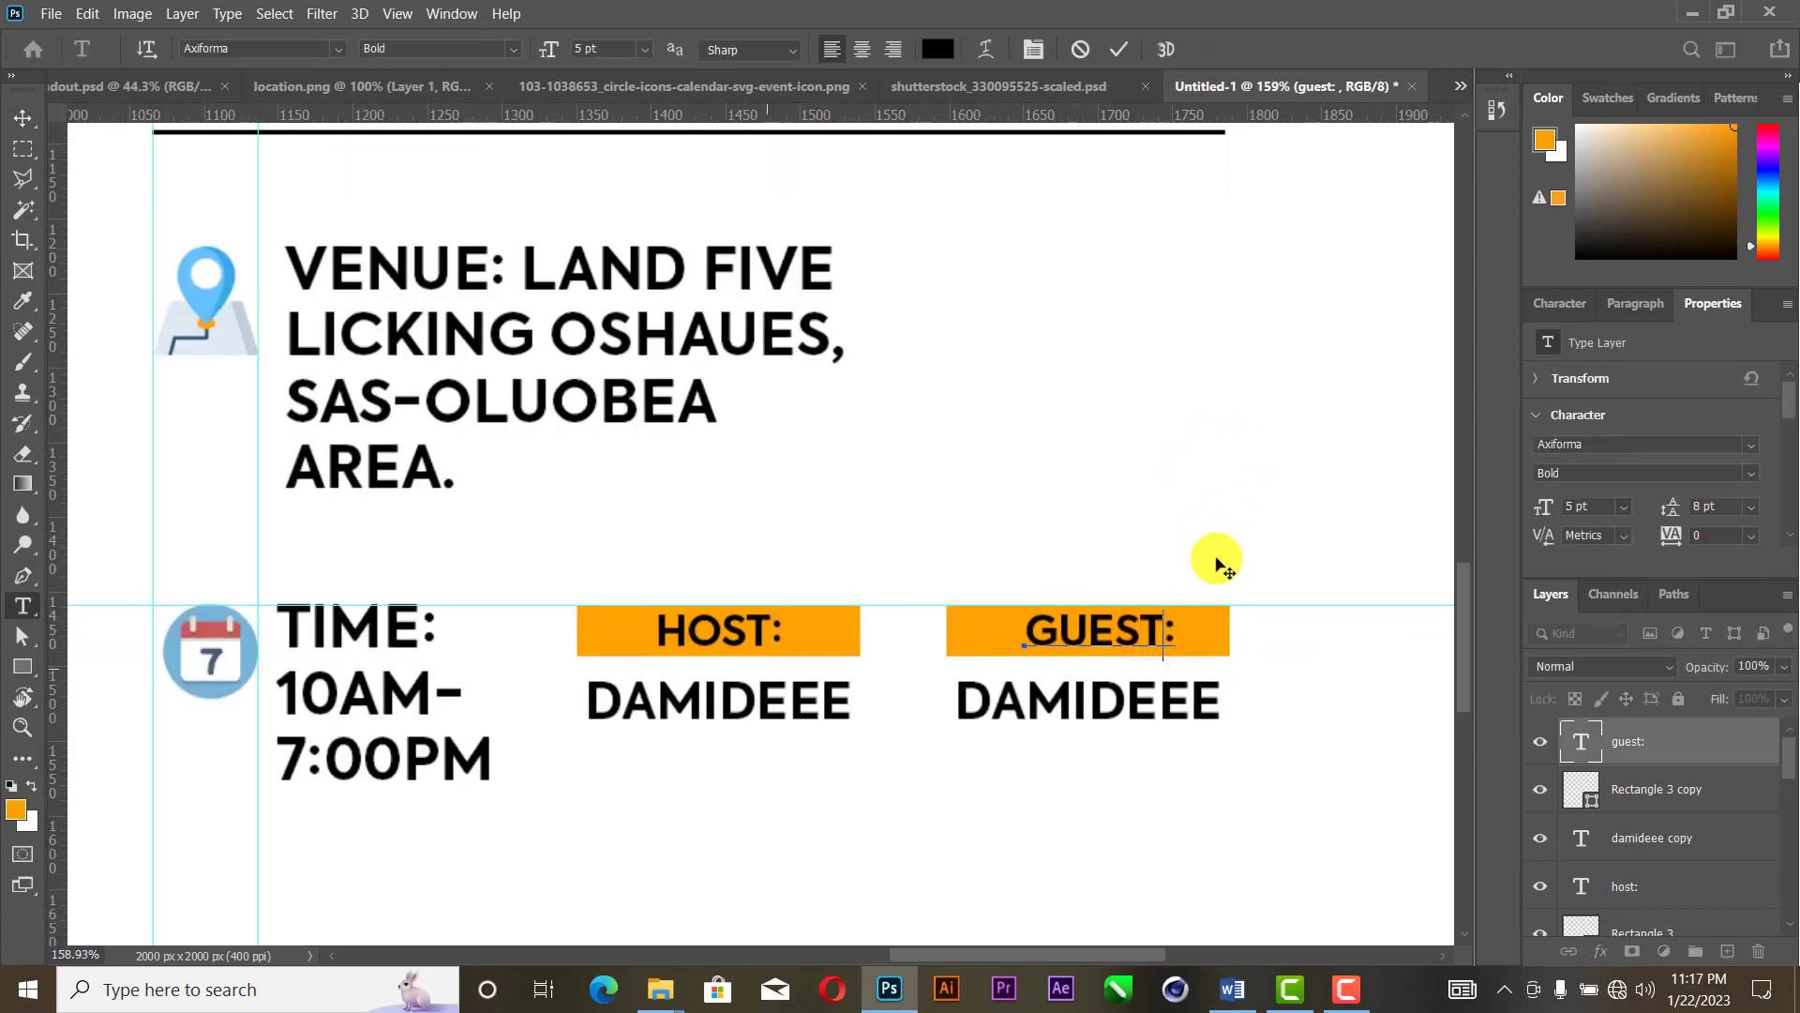
pyautogui.press('BackSpace')
pyautogui.click(1115, 45)
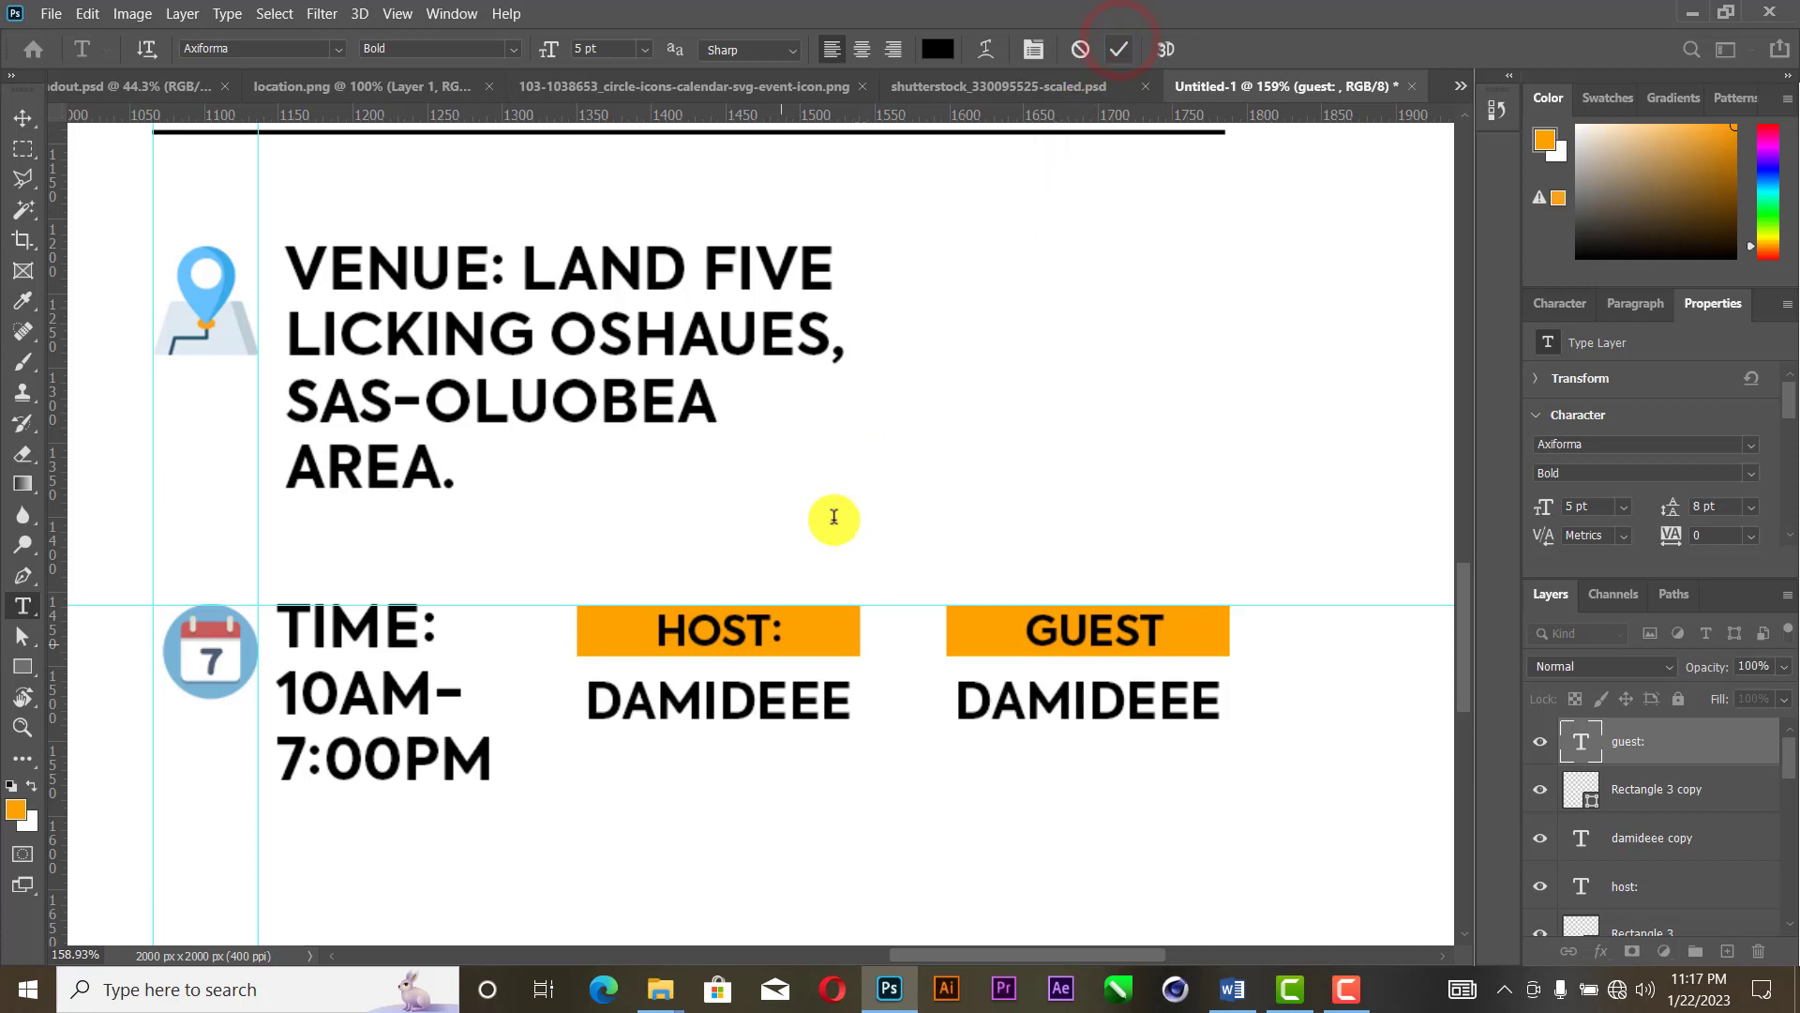
pyautogui.moveTo(769, 630); pyautogui.dragTo(817, 627)
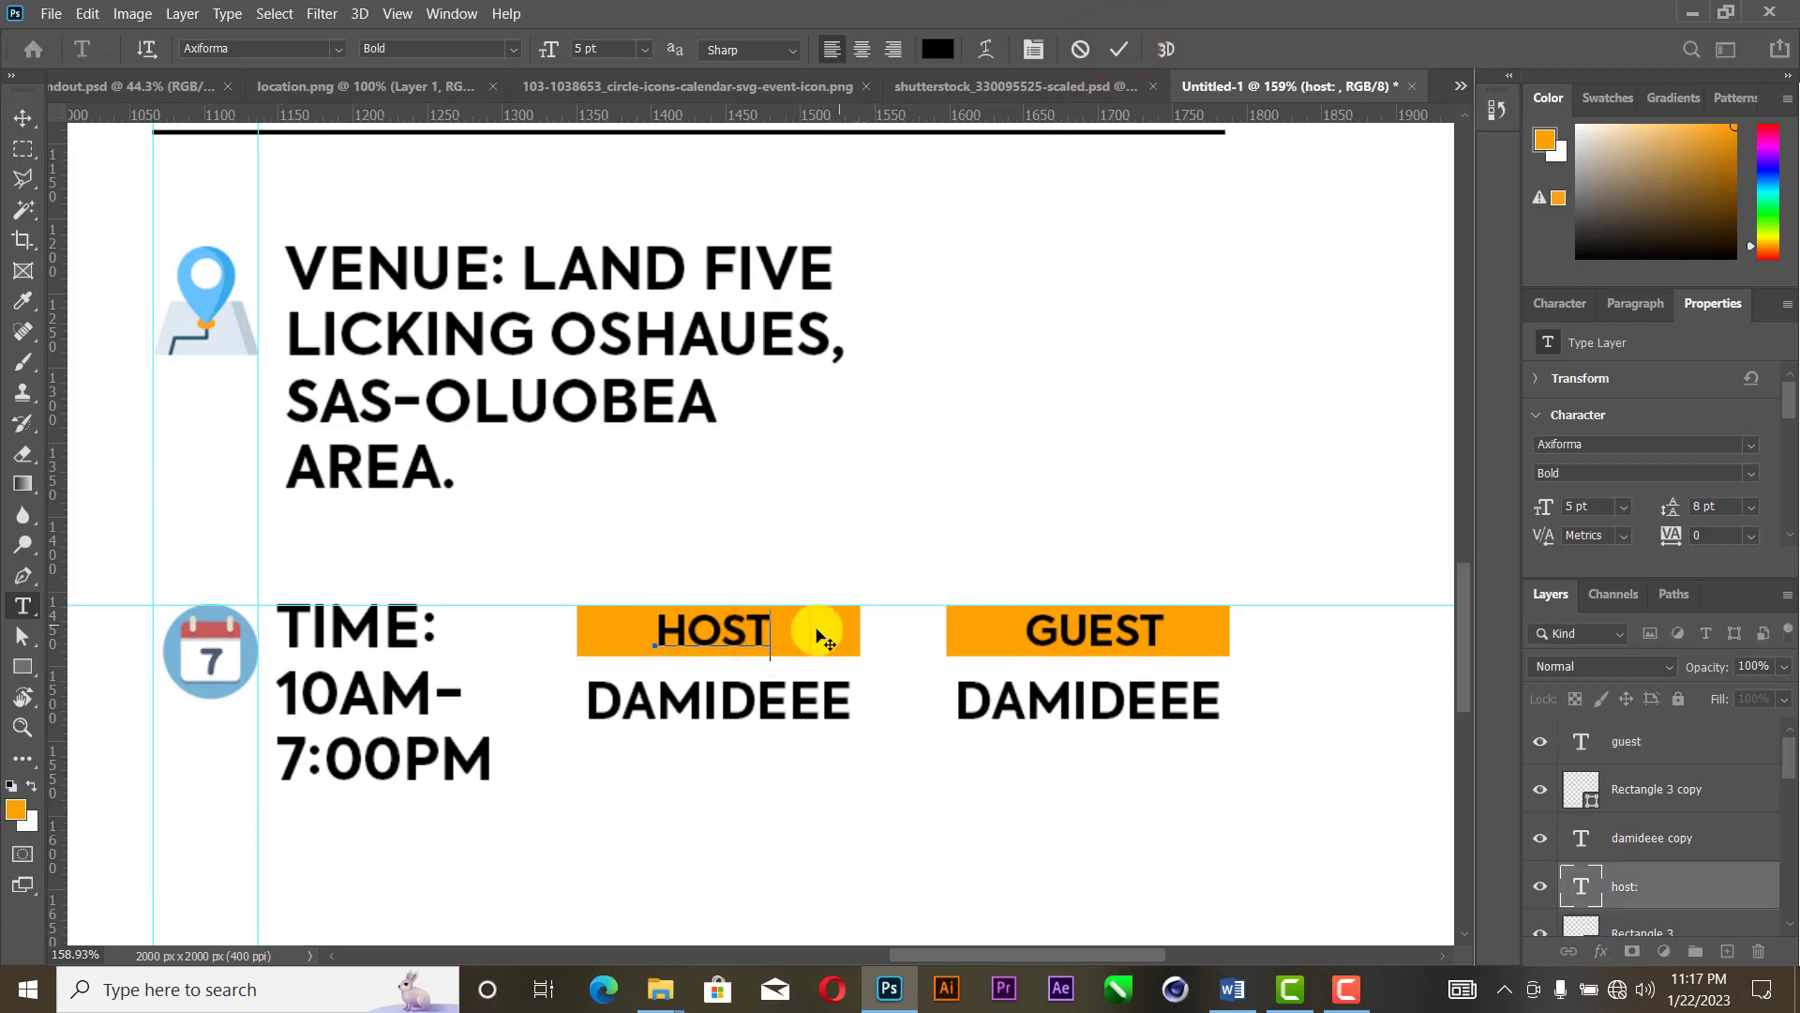
pyautogui.click(1118, 47)
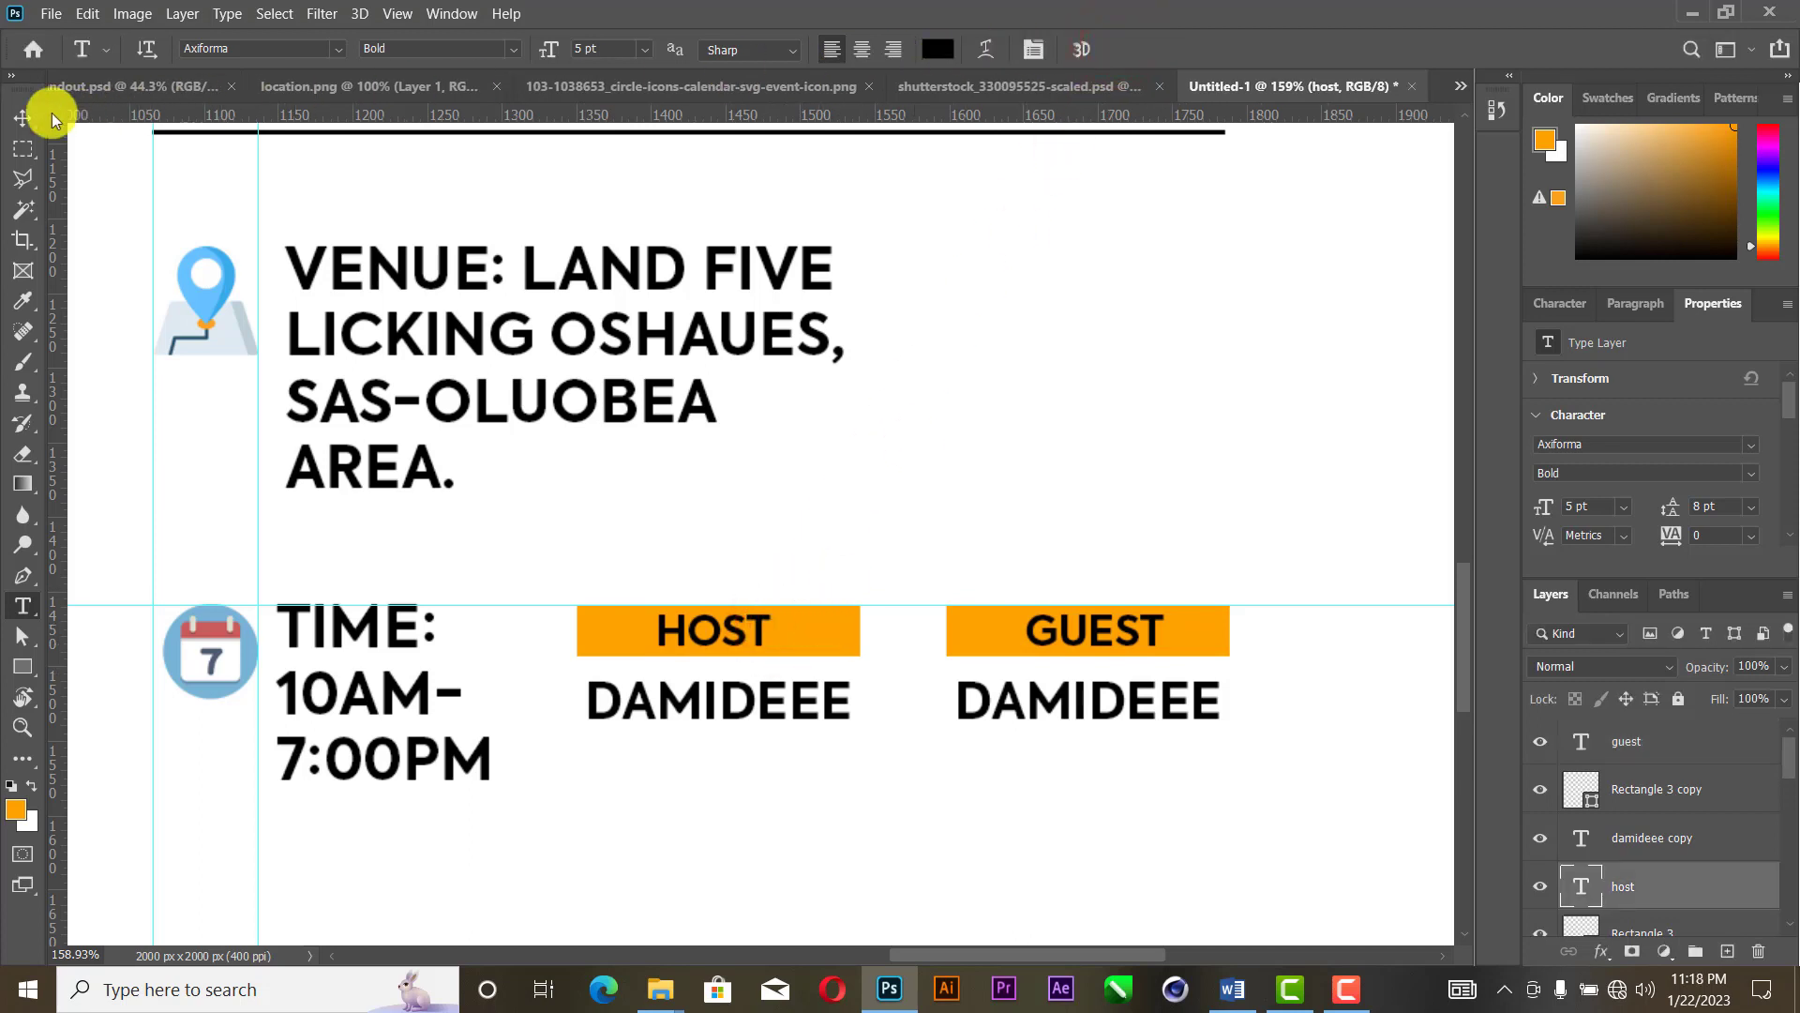
# Step: Centre the HOST label horizontally and vertically on its orange bar
pyautogui.click(22, 117)
pyautogui.click(832, 630)
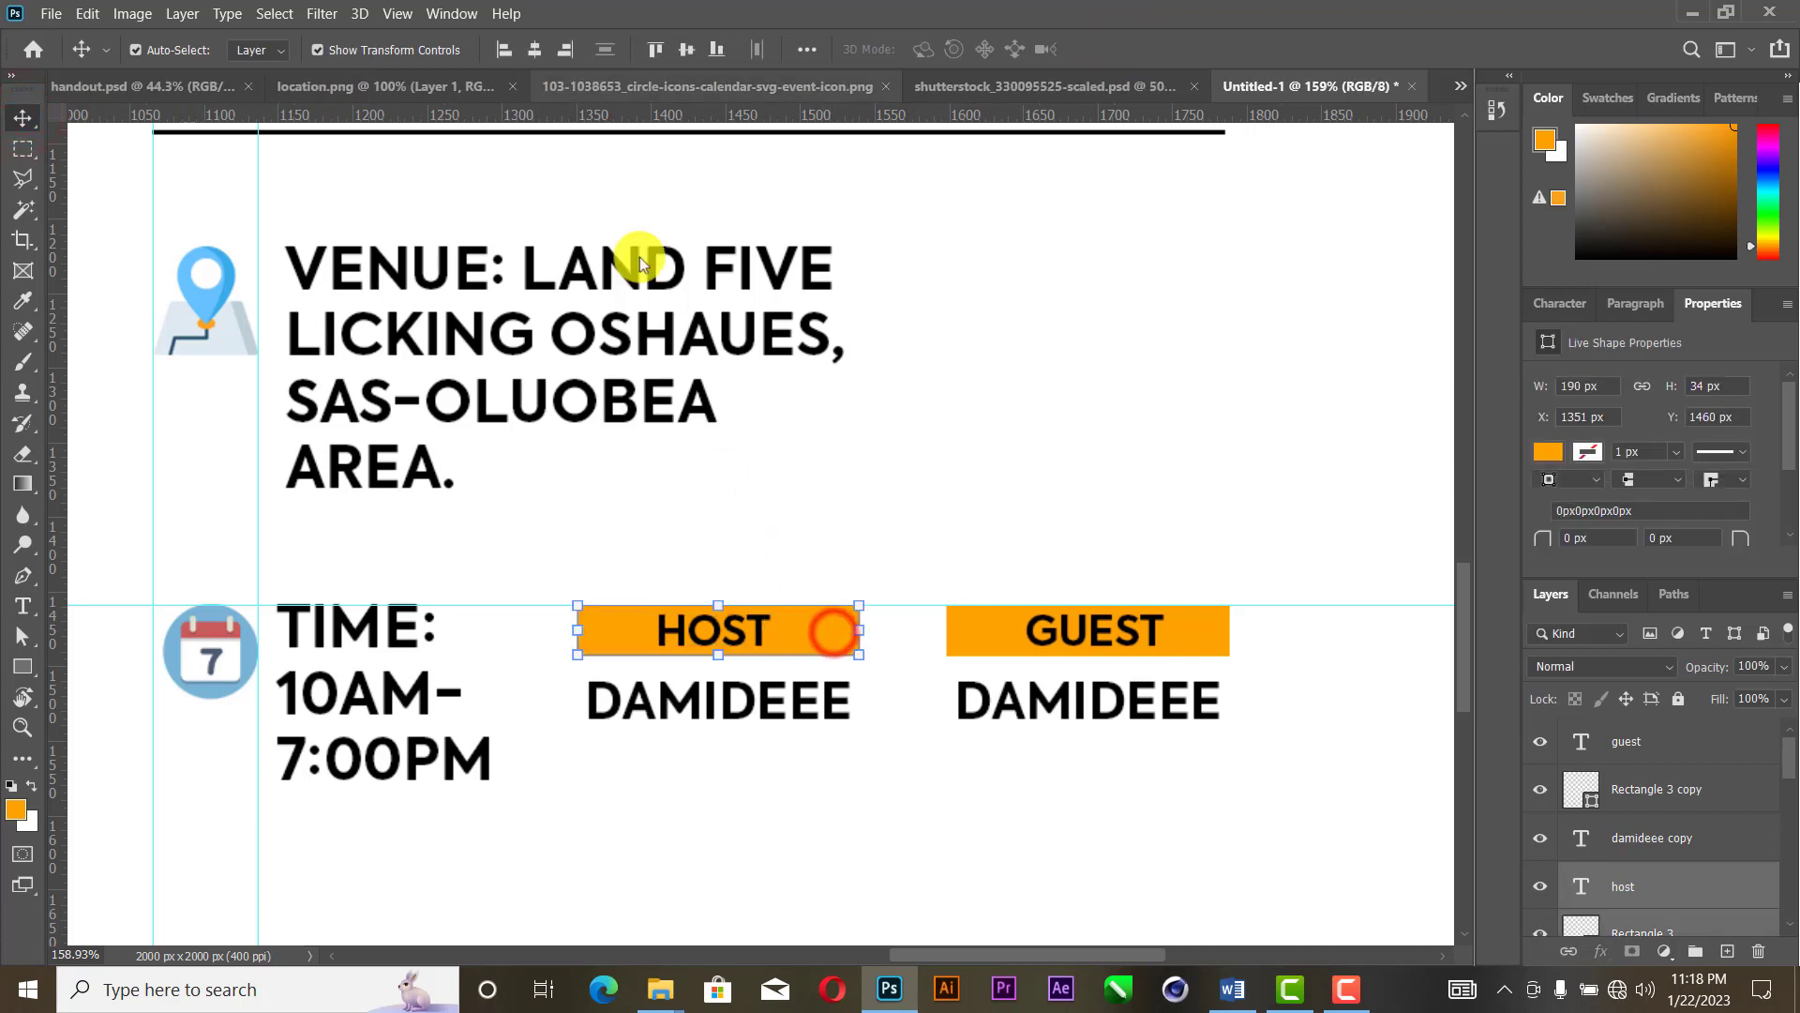
pyautogui.click(532, 49)
pyautogui.click(686, 48)
pyautogui.click(1148, 491)
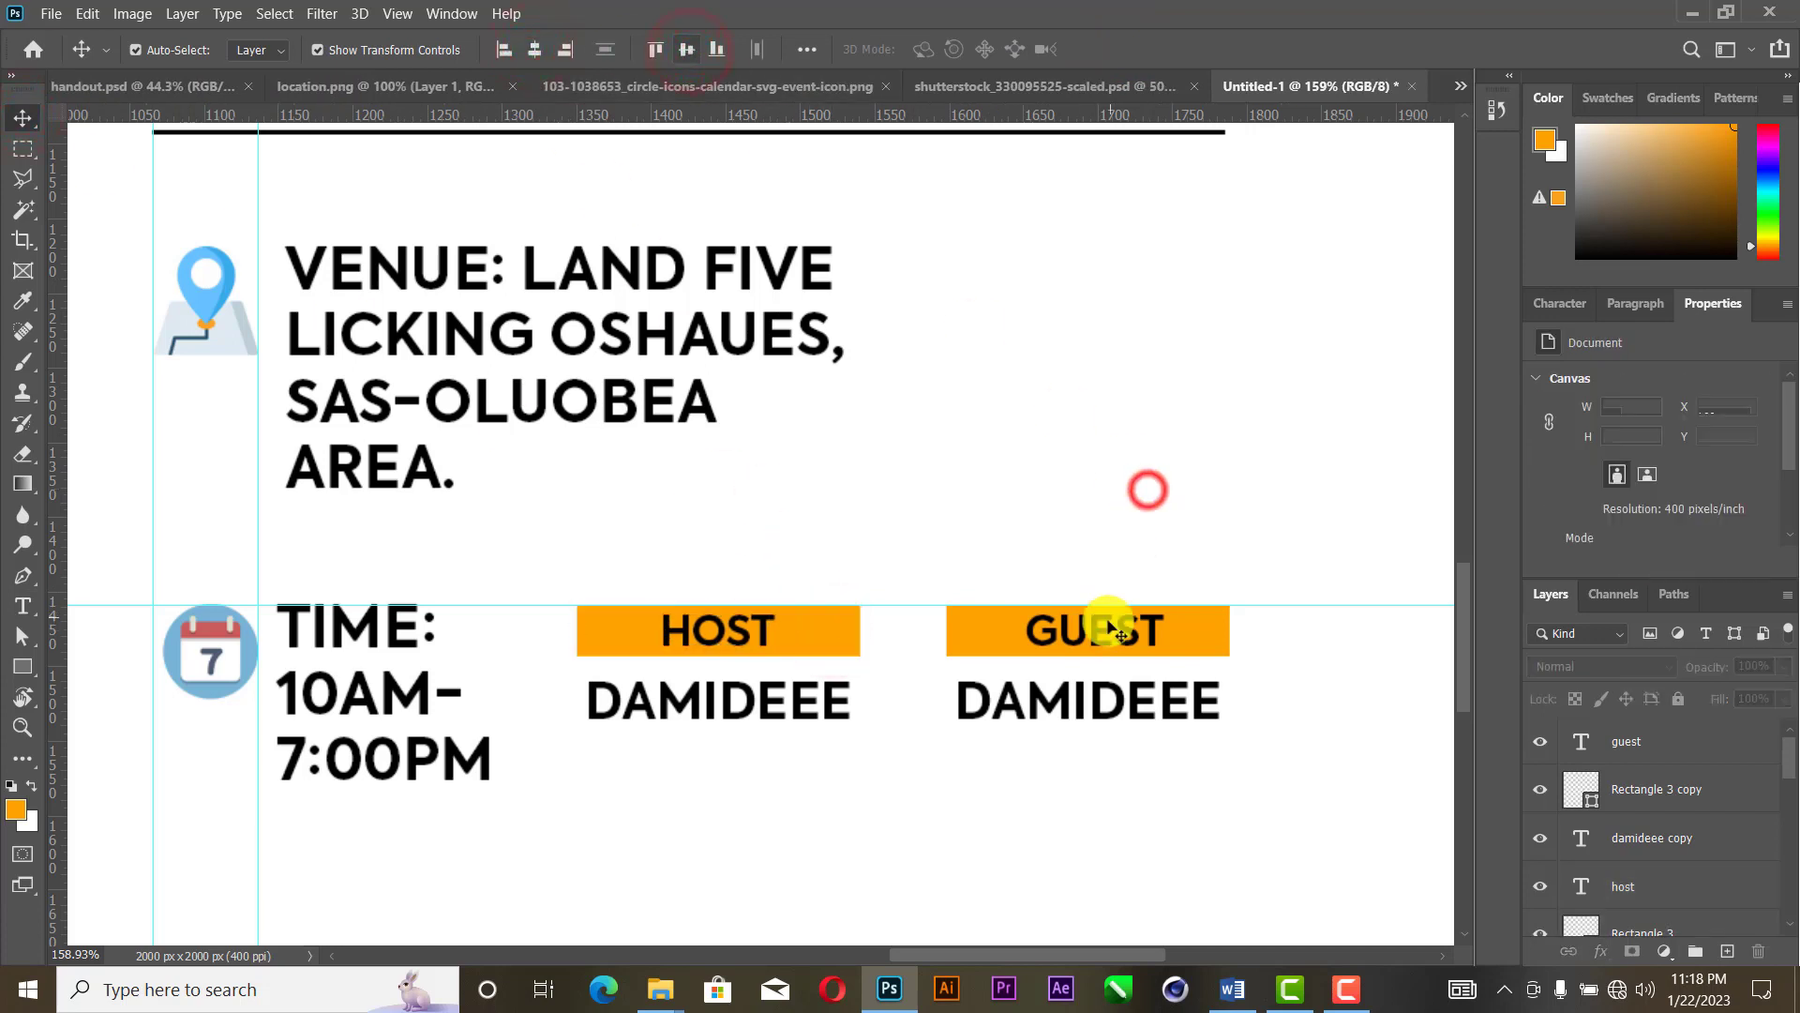
# Step: Centre the GUEST label vertically and horizontally on its orange bar
pyautogui.click(1106, 628)
pyautogui.keyDown('shift'); pyautogui.click(964, 631); pyautogui.keyUp('shift')
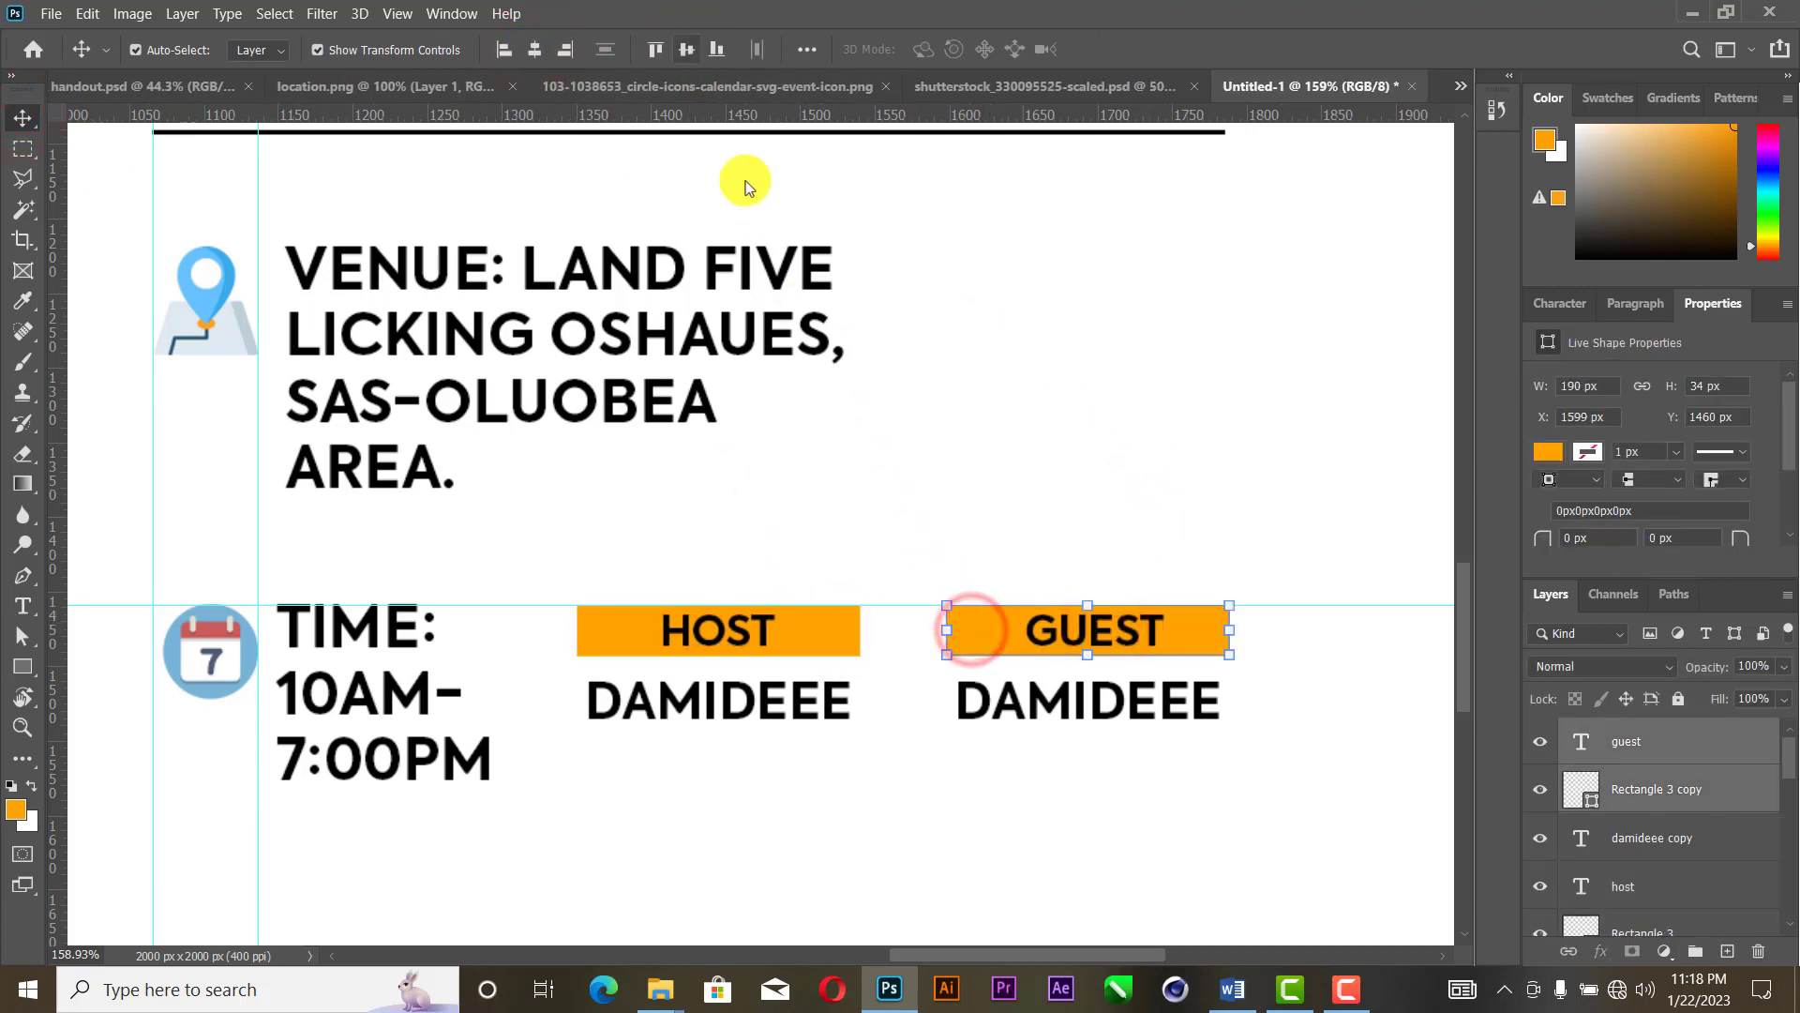
pyautogui.click(685, 51)
pyautogui.click(535, 49)
pyautogui.click(1215, 555)
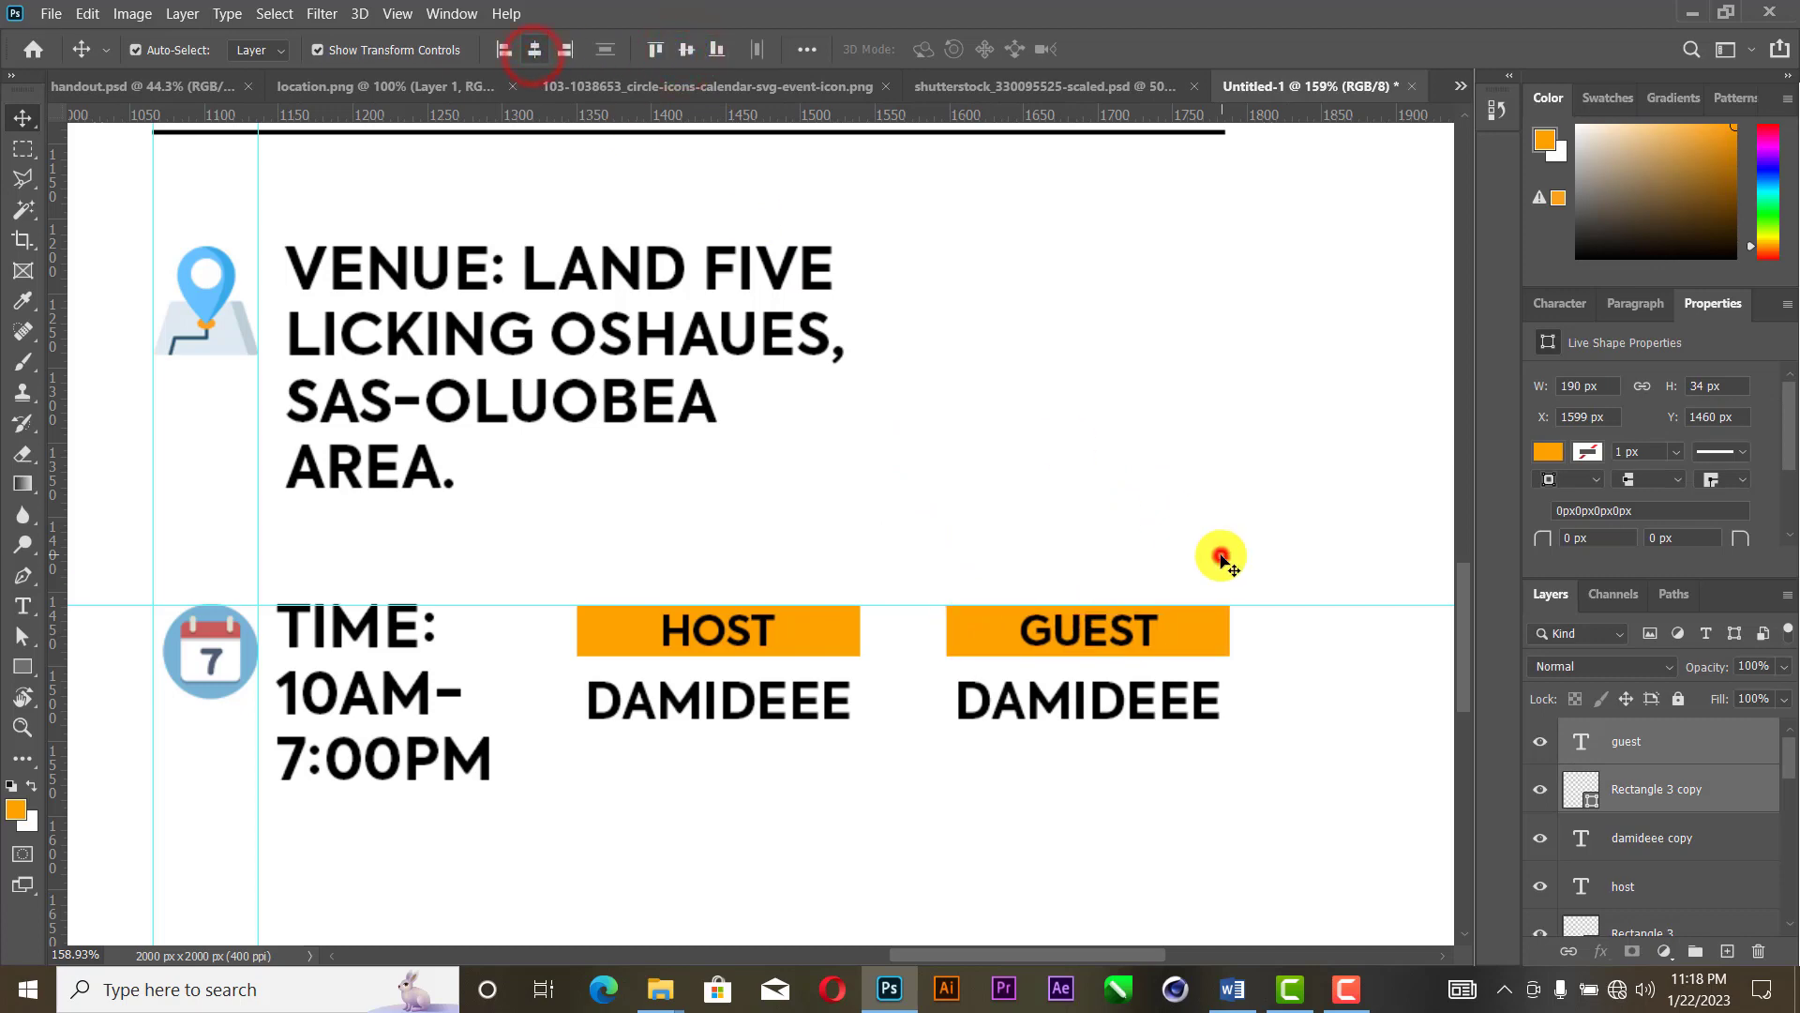
# Step: Copy "designpros" from the Word document and replace the name under the GUEST bar in the Photoshop flyer with it
pyautogui.click(1234, 989)
pyautogui.moveTo(334, 852); pyautogui.dragTo(136, 835)
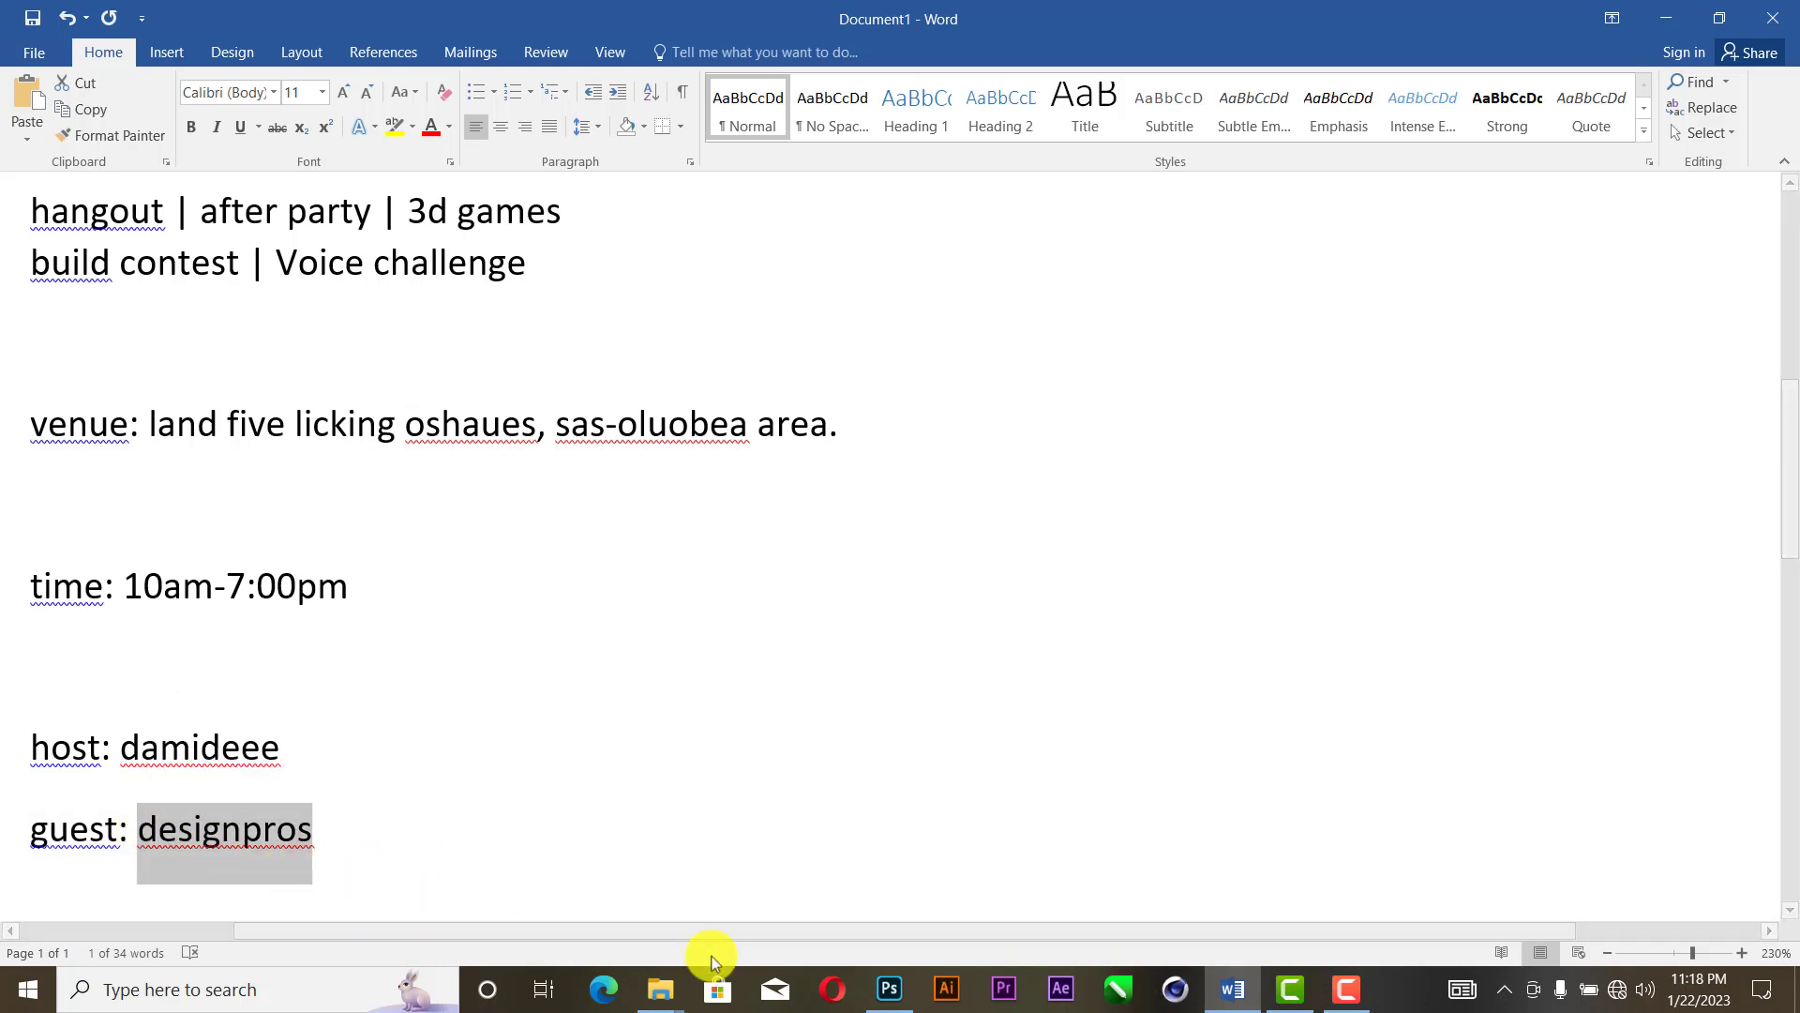
pyautogui.click(890, 989)
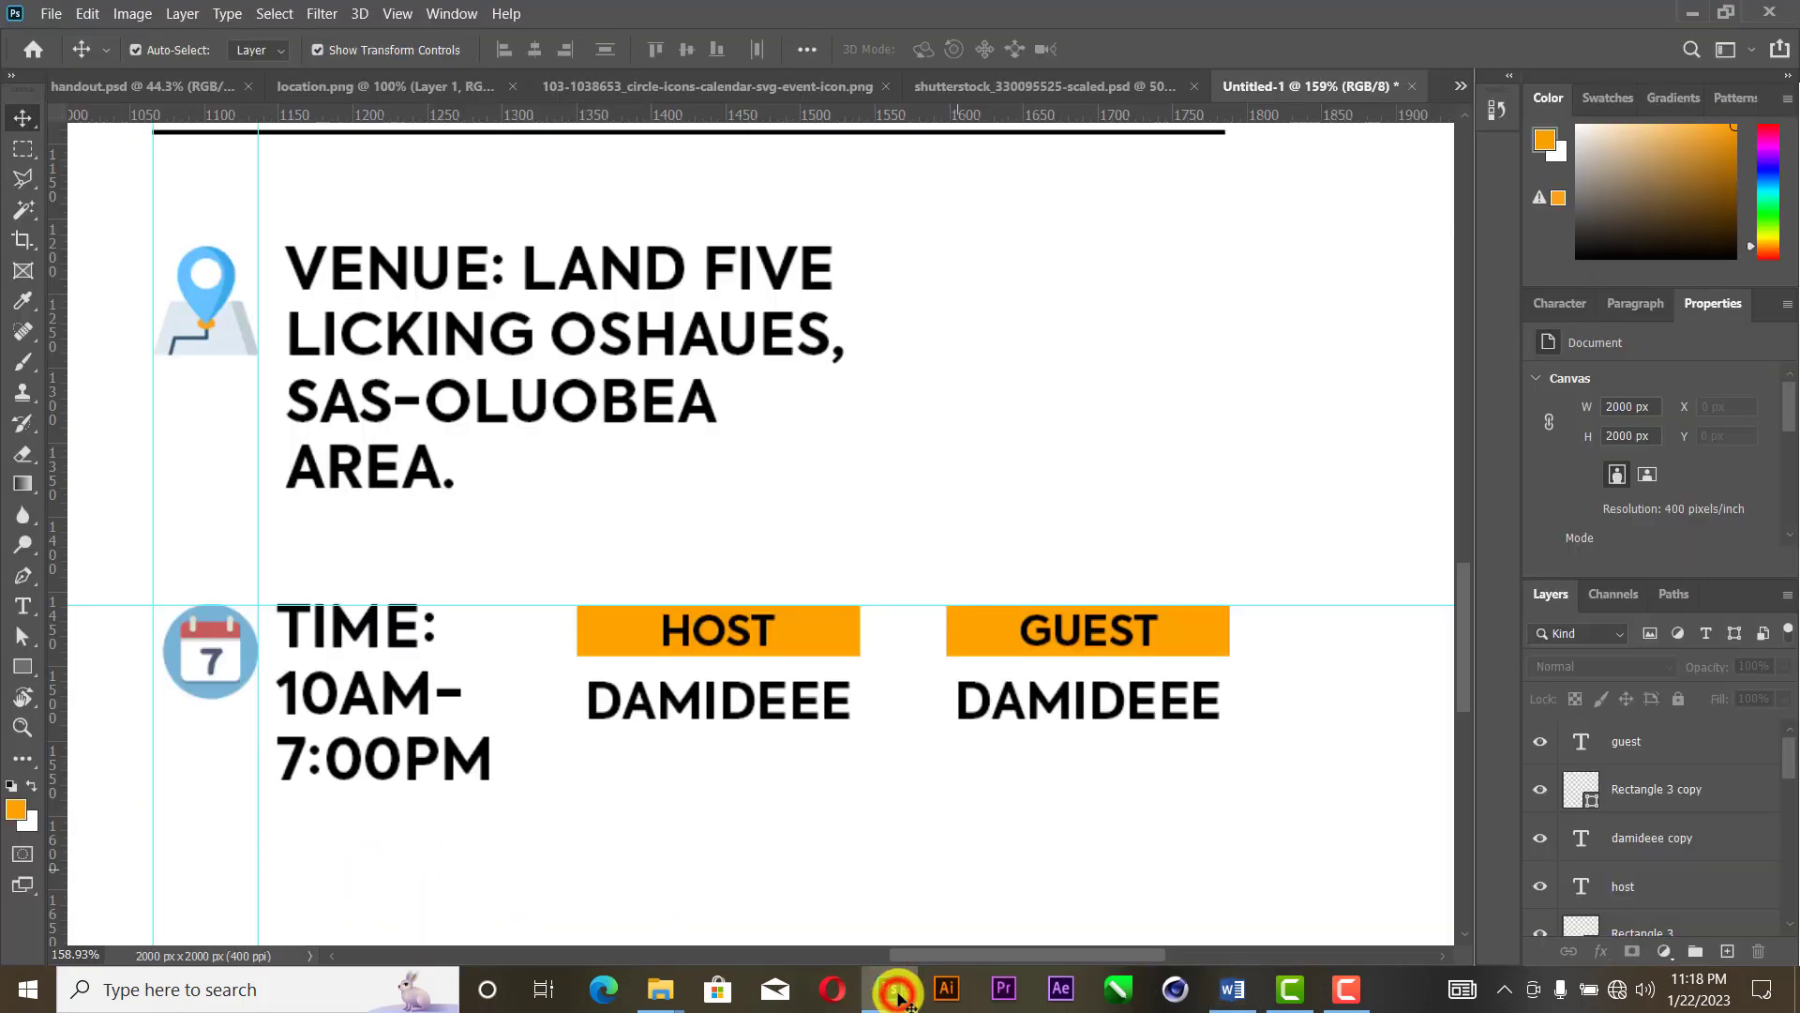
pyautogui.click(1184, 704)
pyautogui.doubleClick(1183, 703)
pyautogui.write('DESIGNPROS')
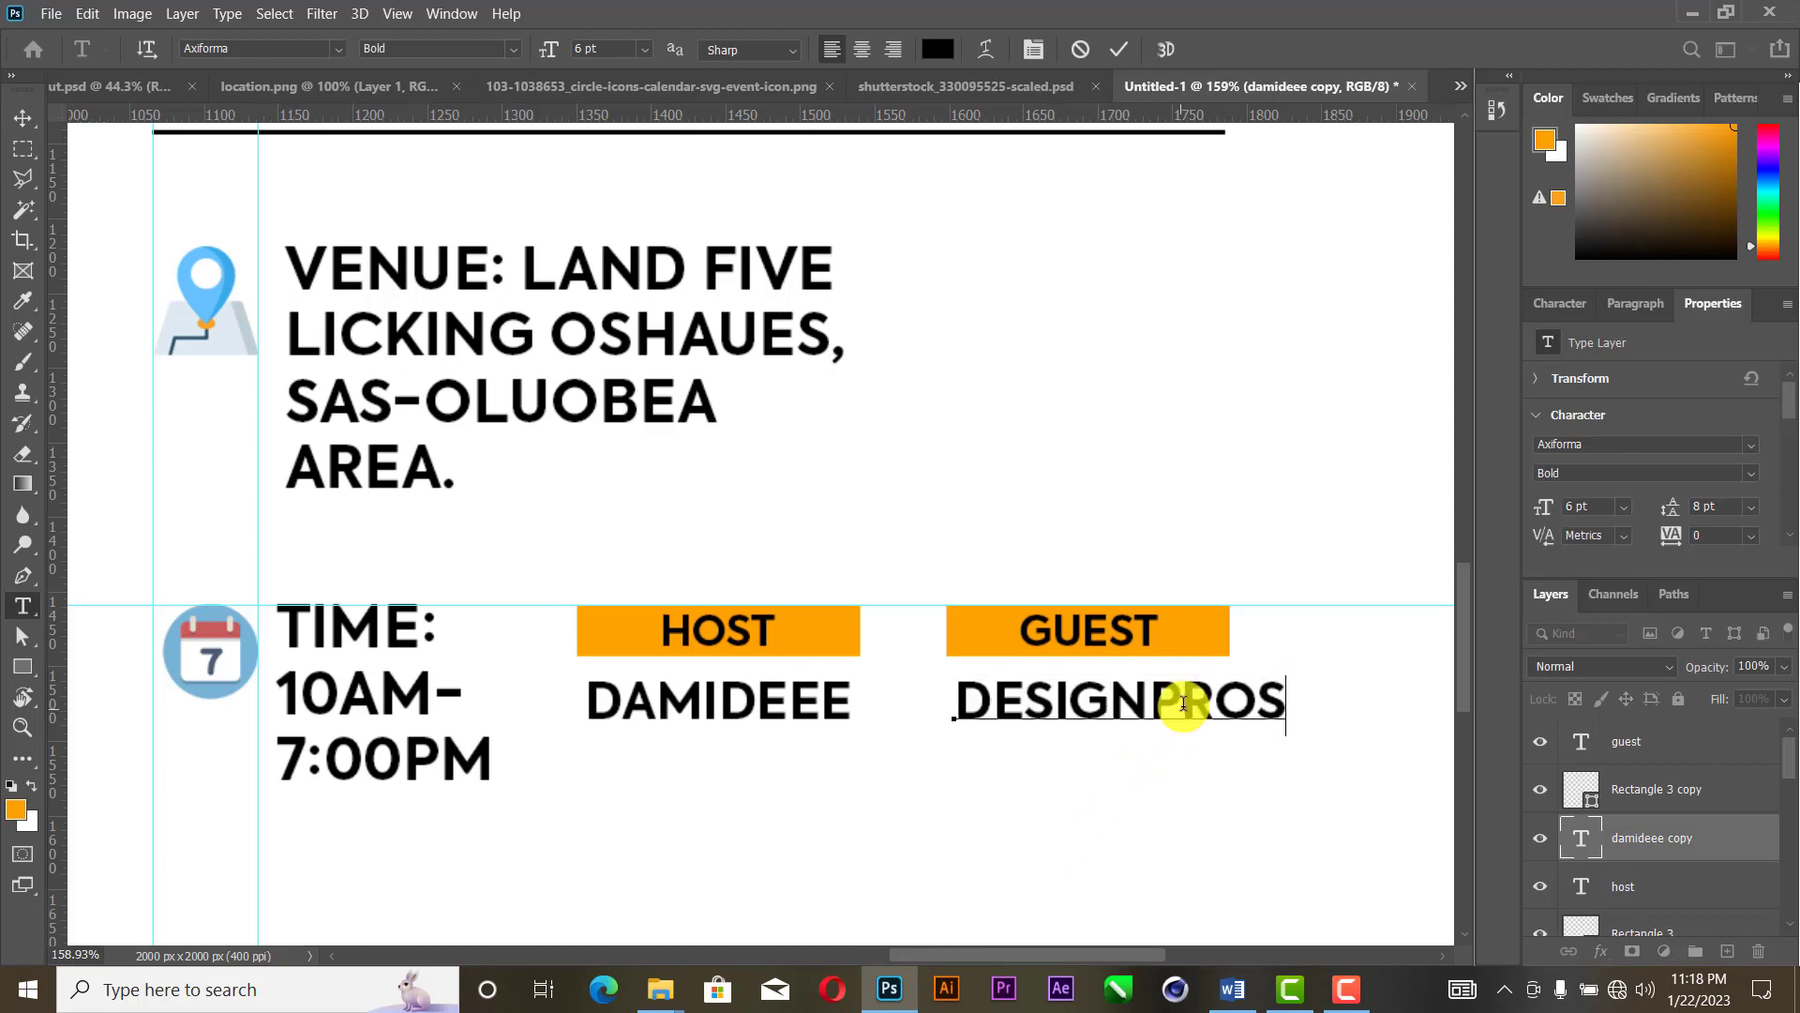
pyautogui.click(1128, 49)
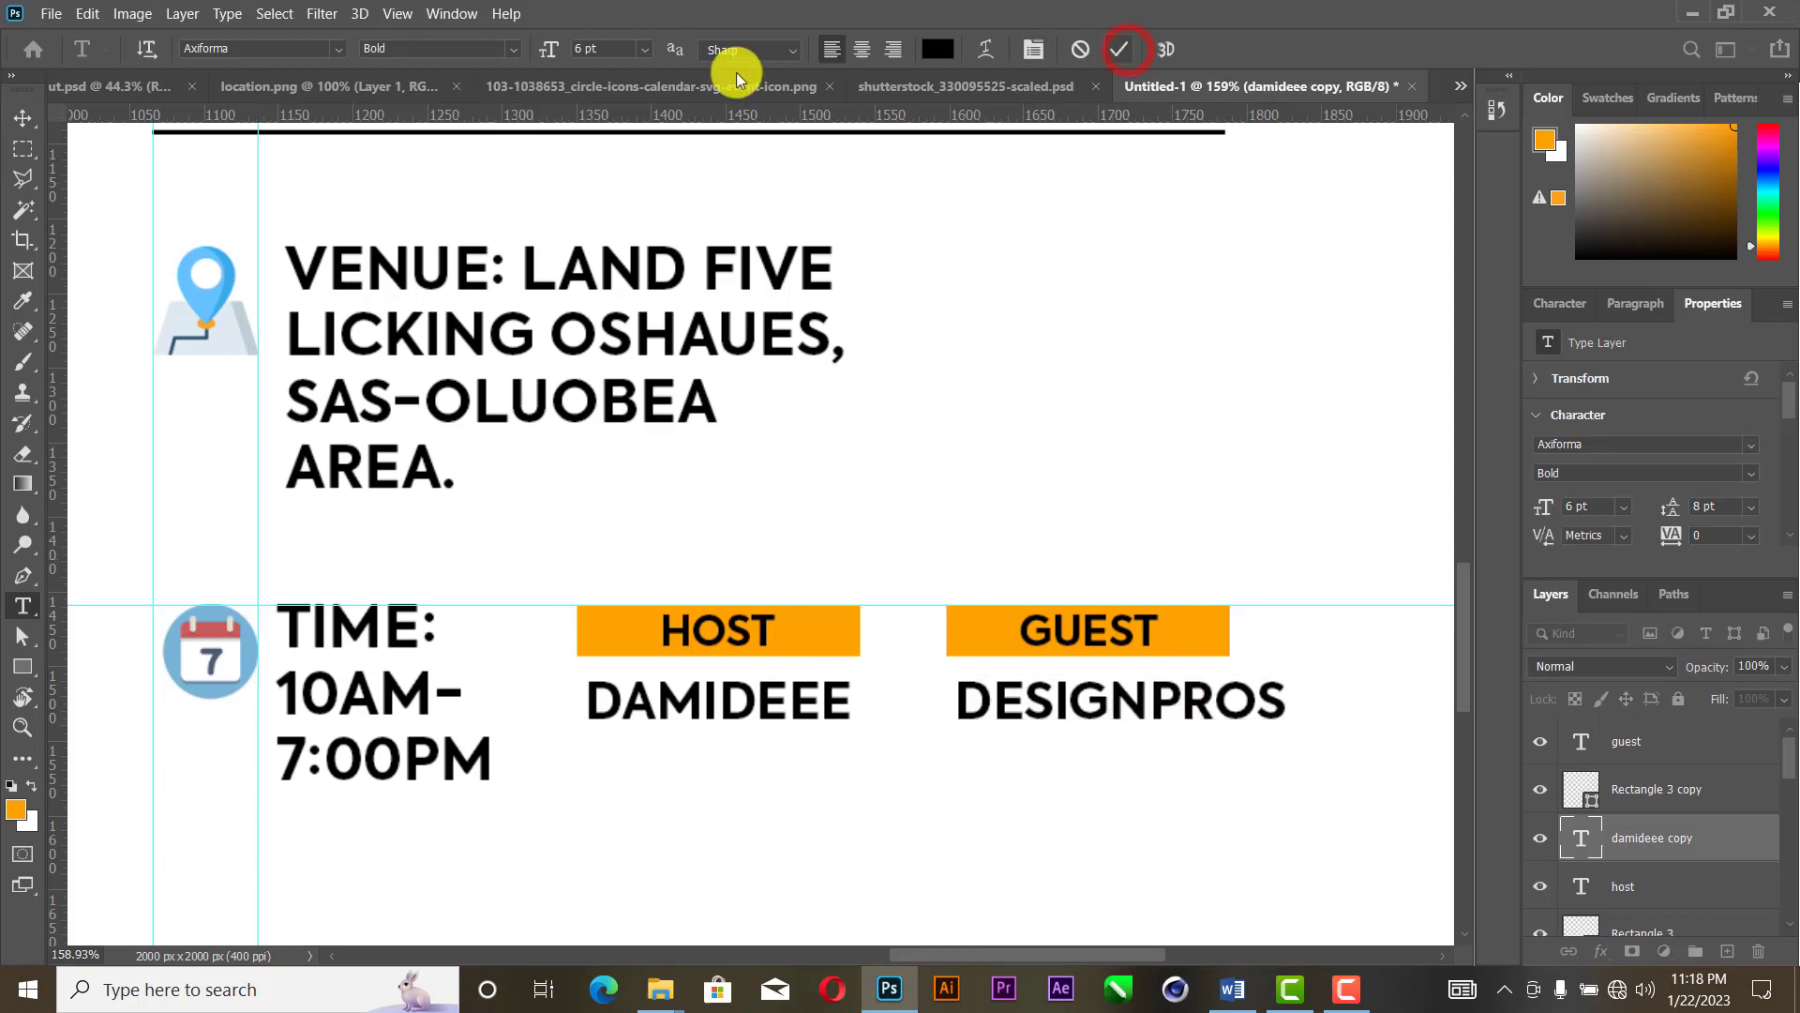
# Step: Centre the guest label, bar and name horizontally on one another, and nudge the block slightly to the left
pyautogui.click(24, 117)
pyautogui.moveTo(1341, 535); pyautogui.dragTo(1044, 747)
pyautogui.click(532, 51)
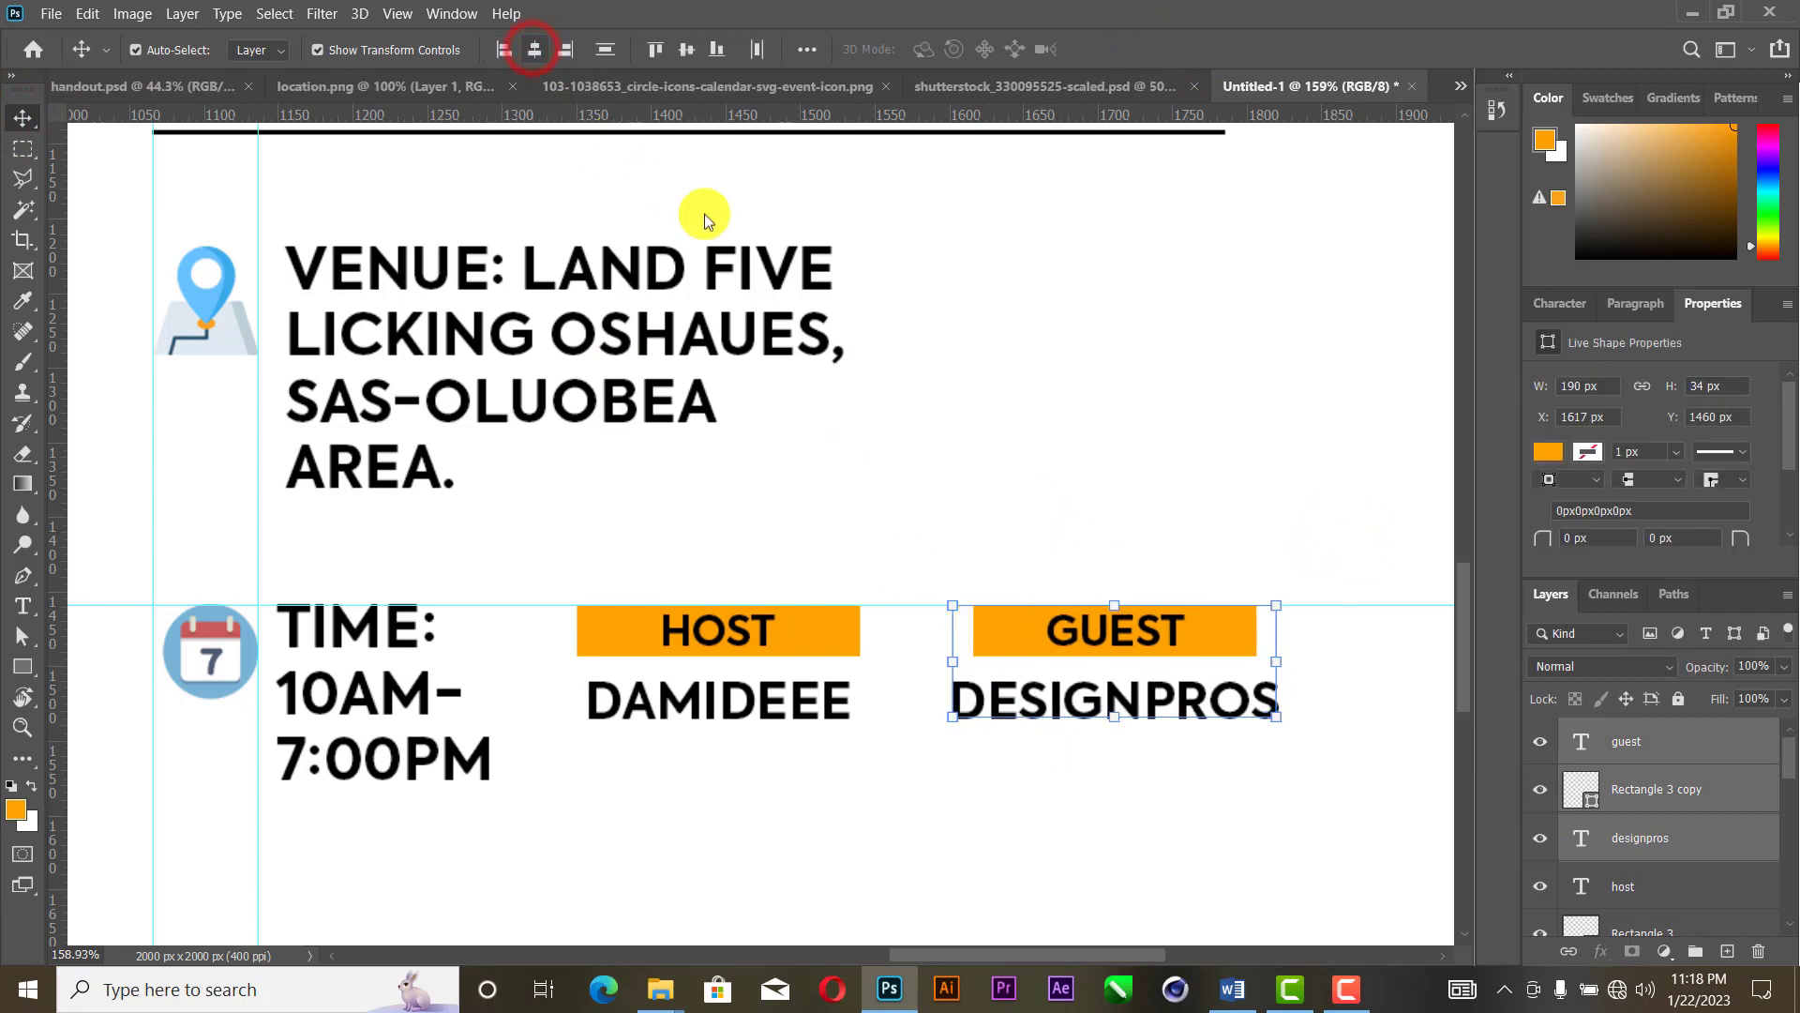
pyautogui.press('Left')
pyautogui.press('Left')
pyautogui.press('Left')
pyautogui.press('Left')
pyautogui.press('Left')
pyautogui.press('Left')
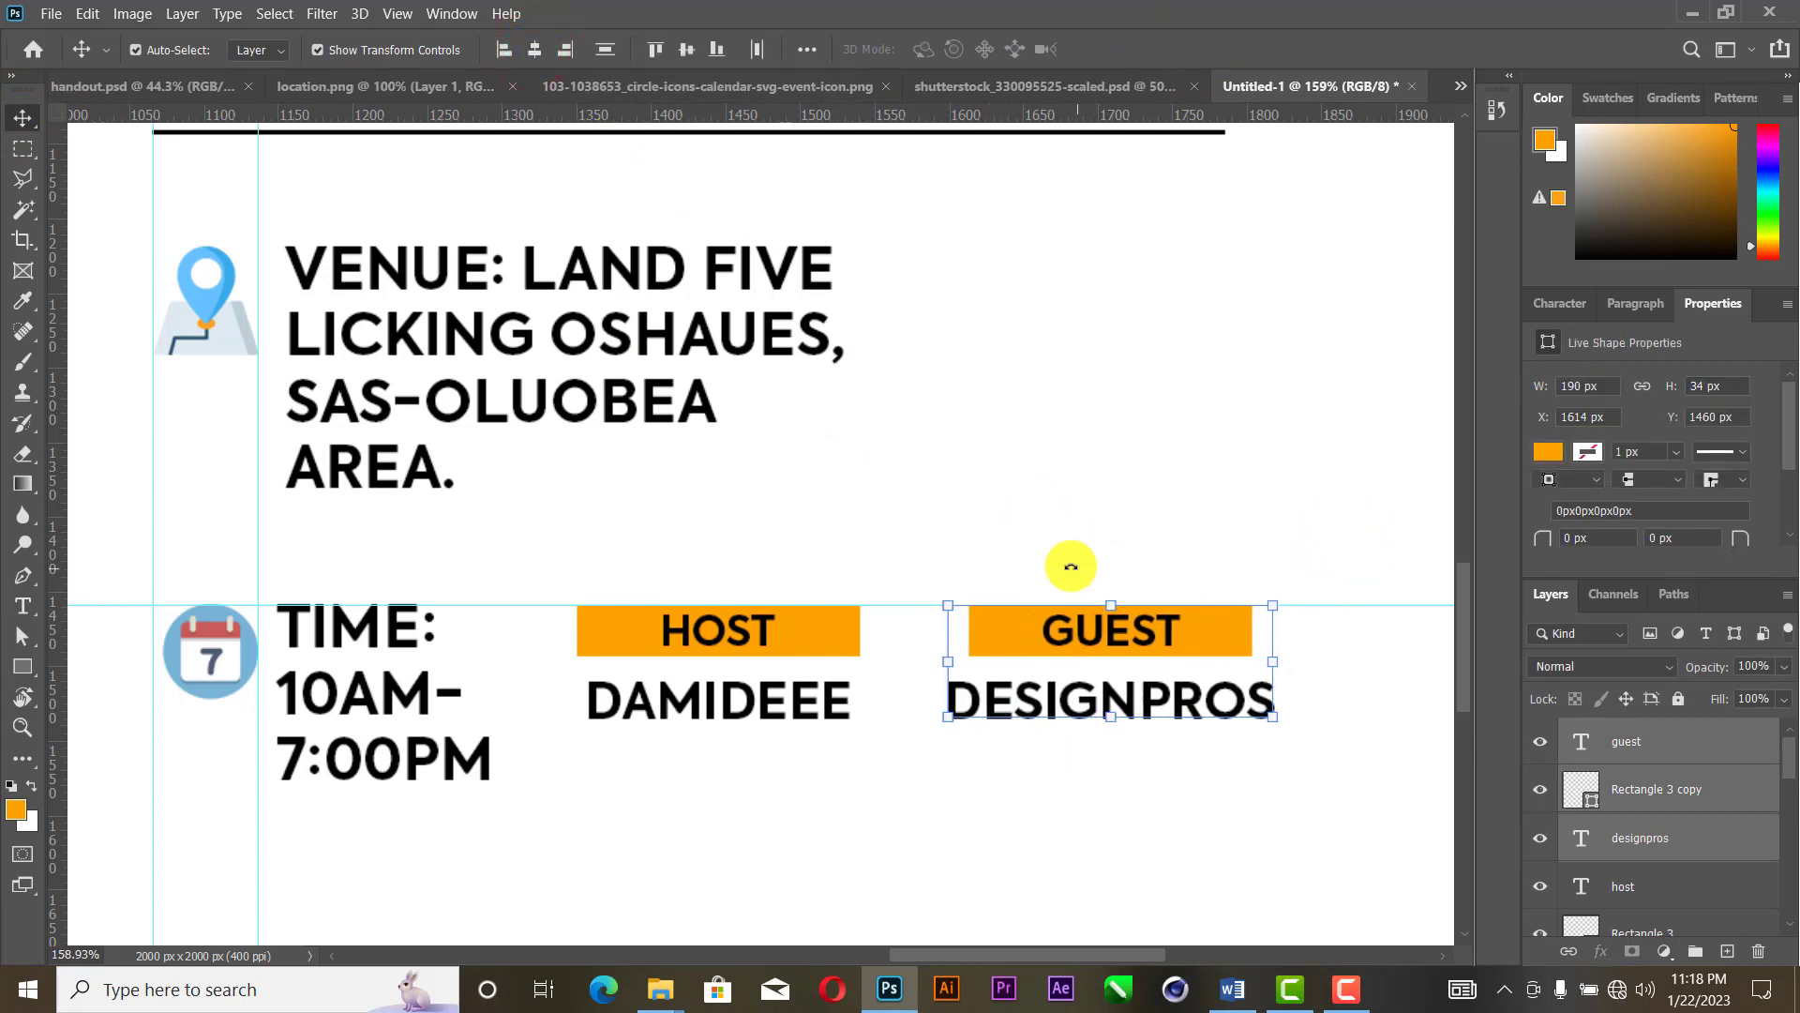
# Step: Add a vertical guide at the GUEST bar's right edge and stretch both divider lines to it, at 102.08% width
pyautogui.scroll(-1, 1071, 566)
pyautogui.scroll(-2, 1071, 566)
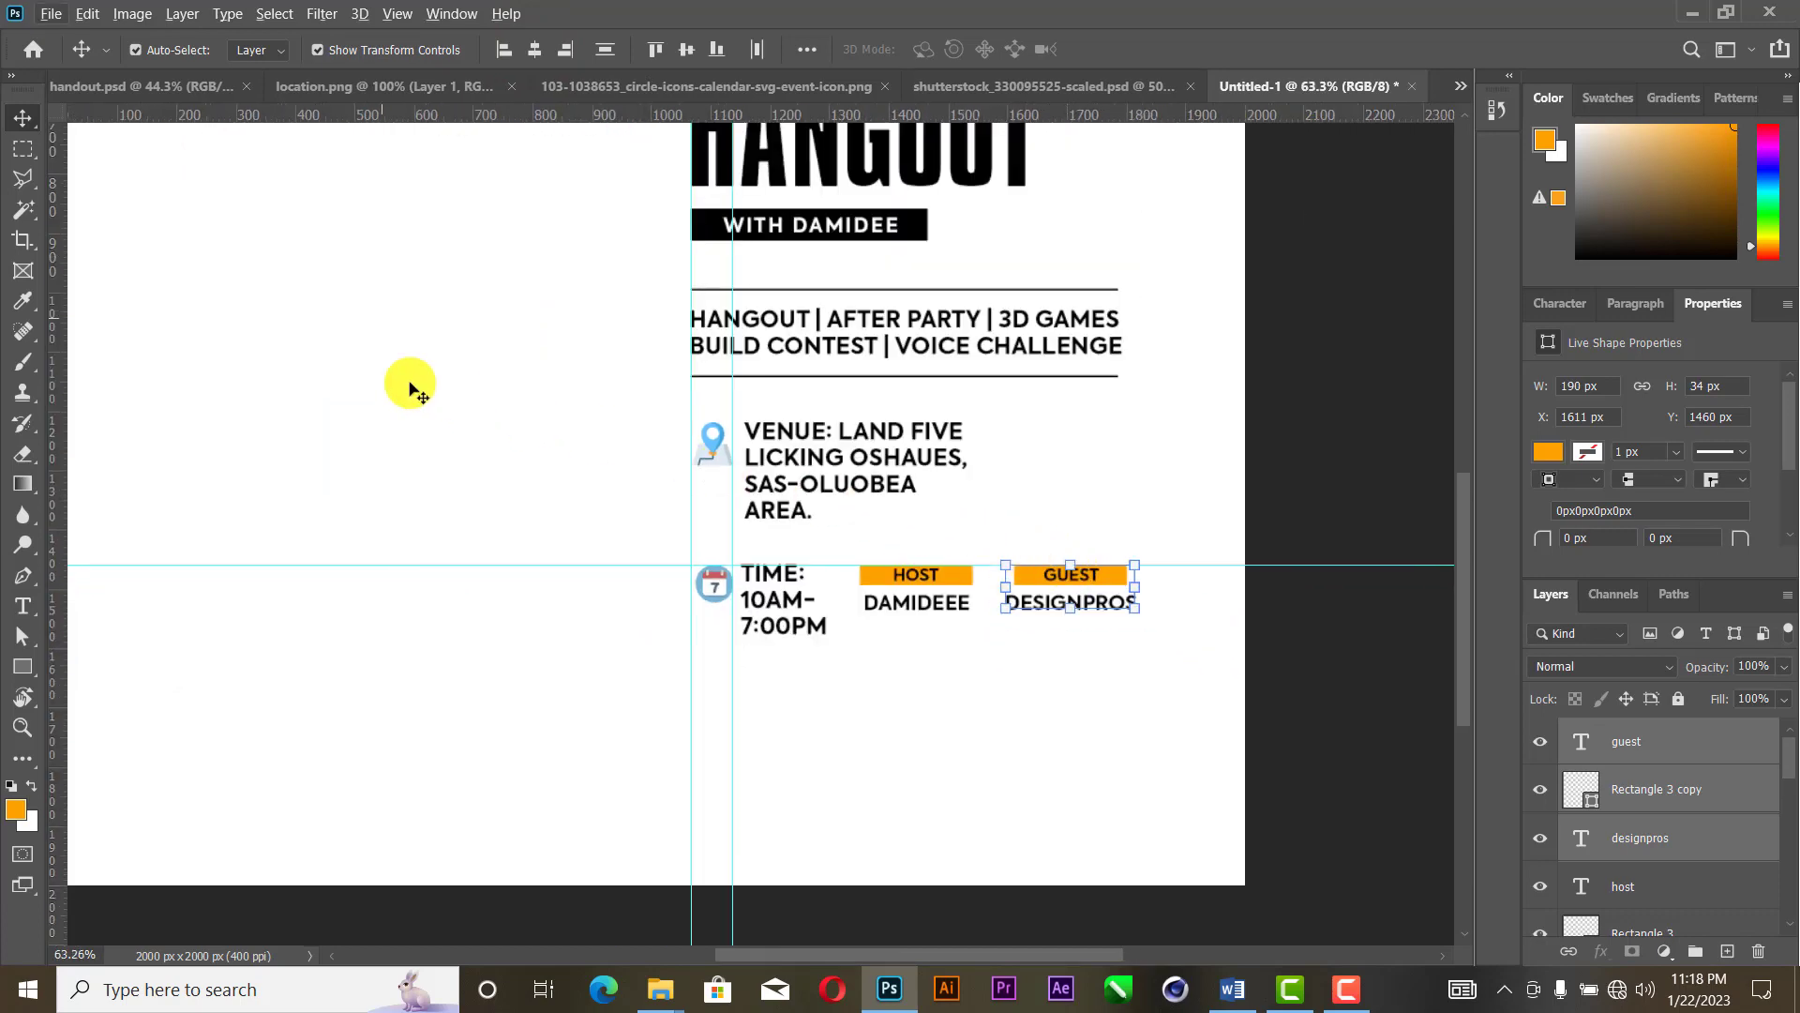
pyautogui.moveTo(58, 284); pyautogui.dragTo(1122, 562)
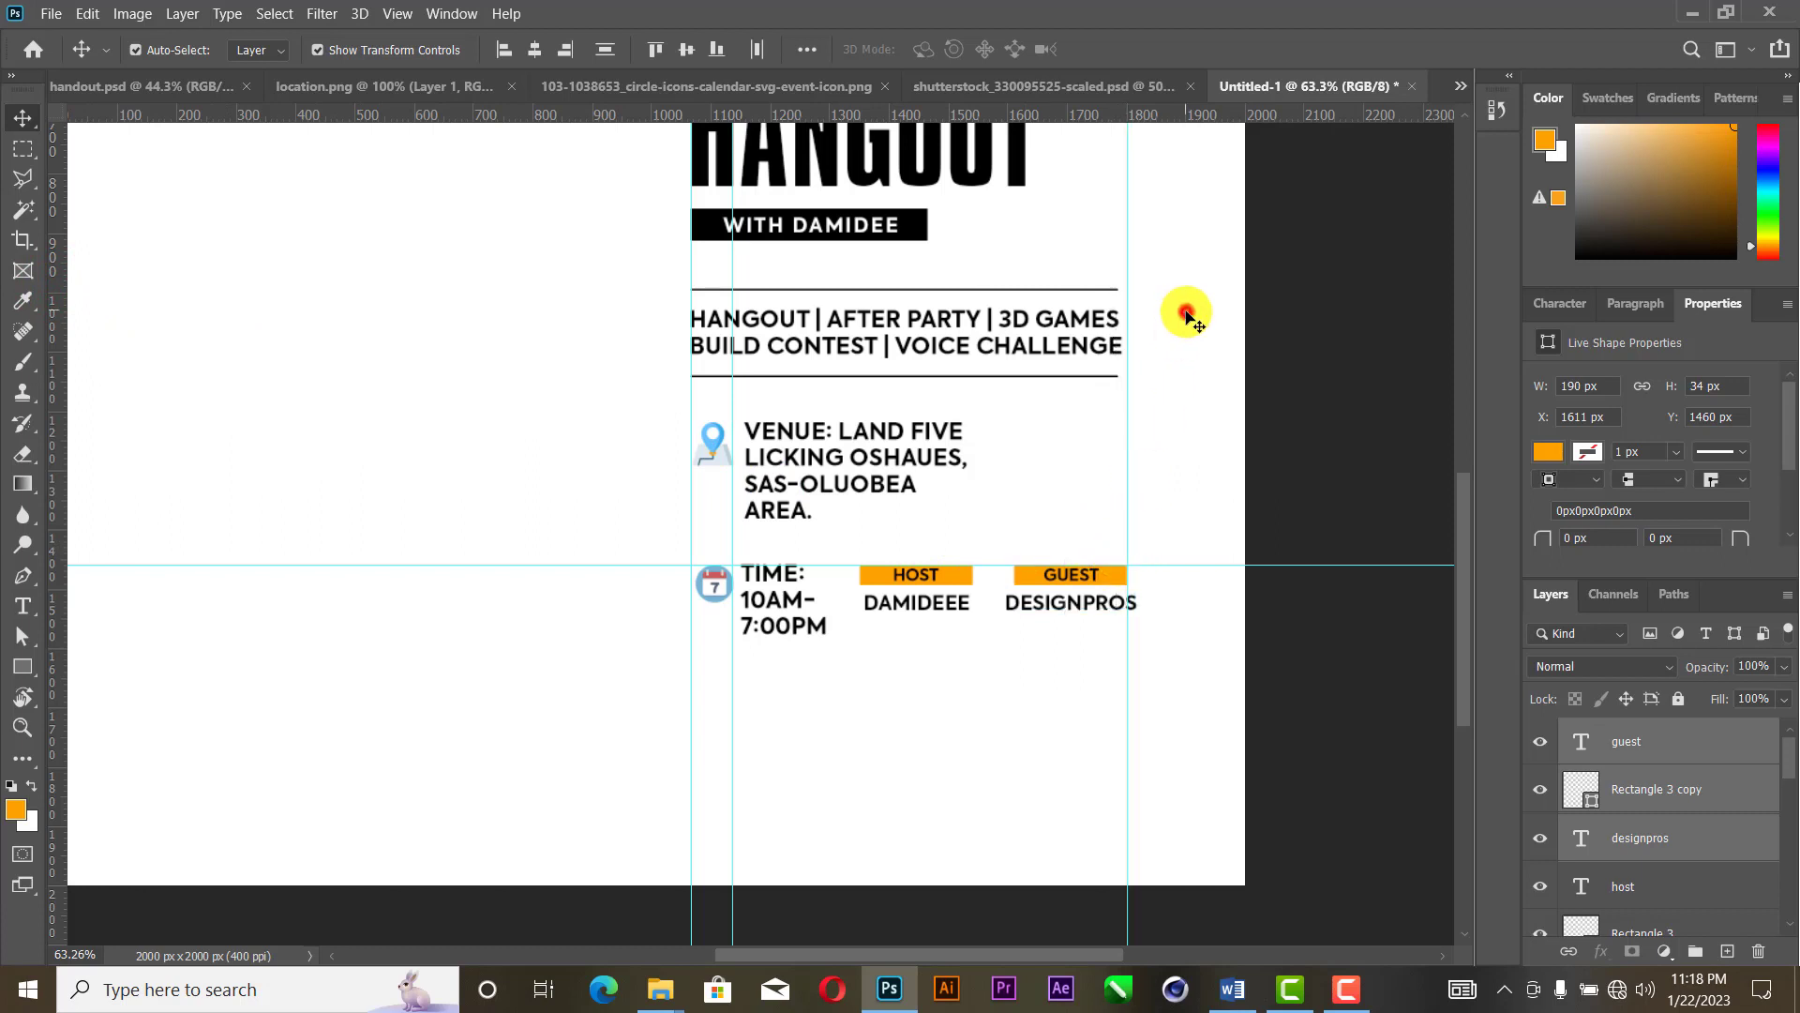
pyautogui.click(1186, 314)
pyautogui.click(1095, 291)
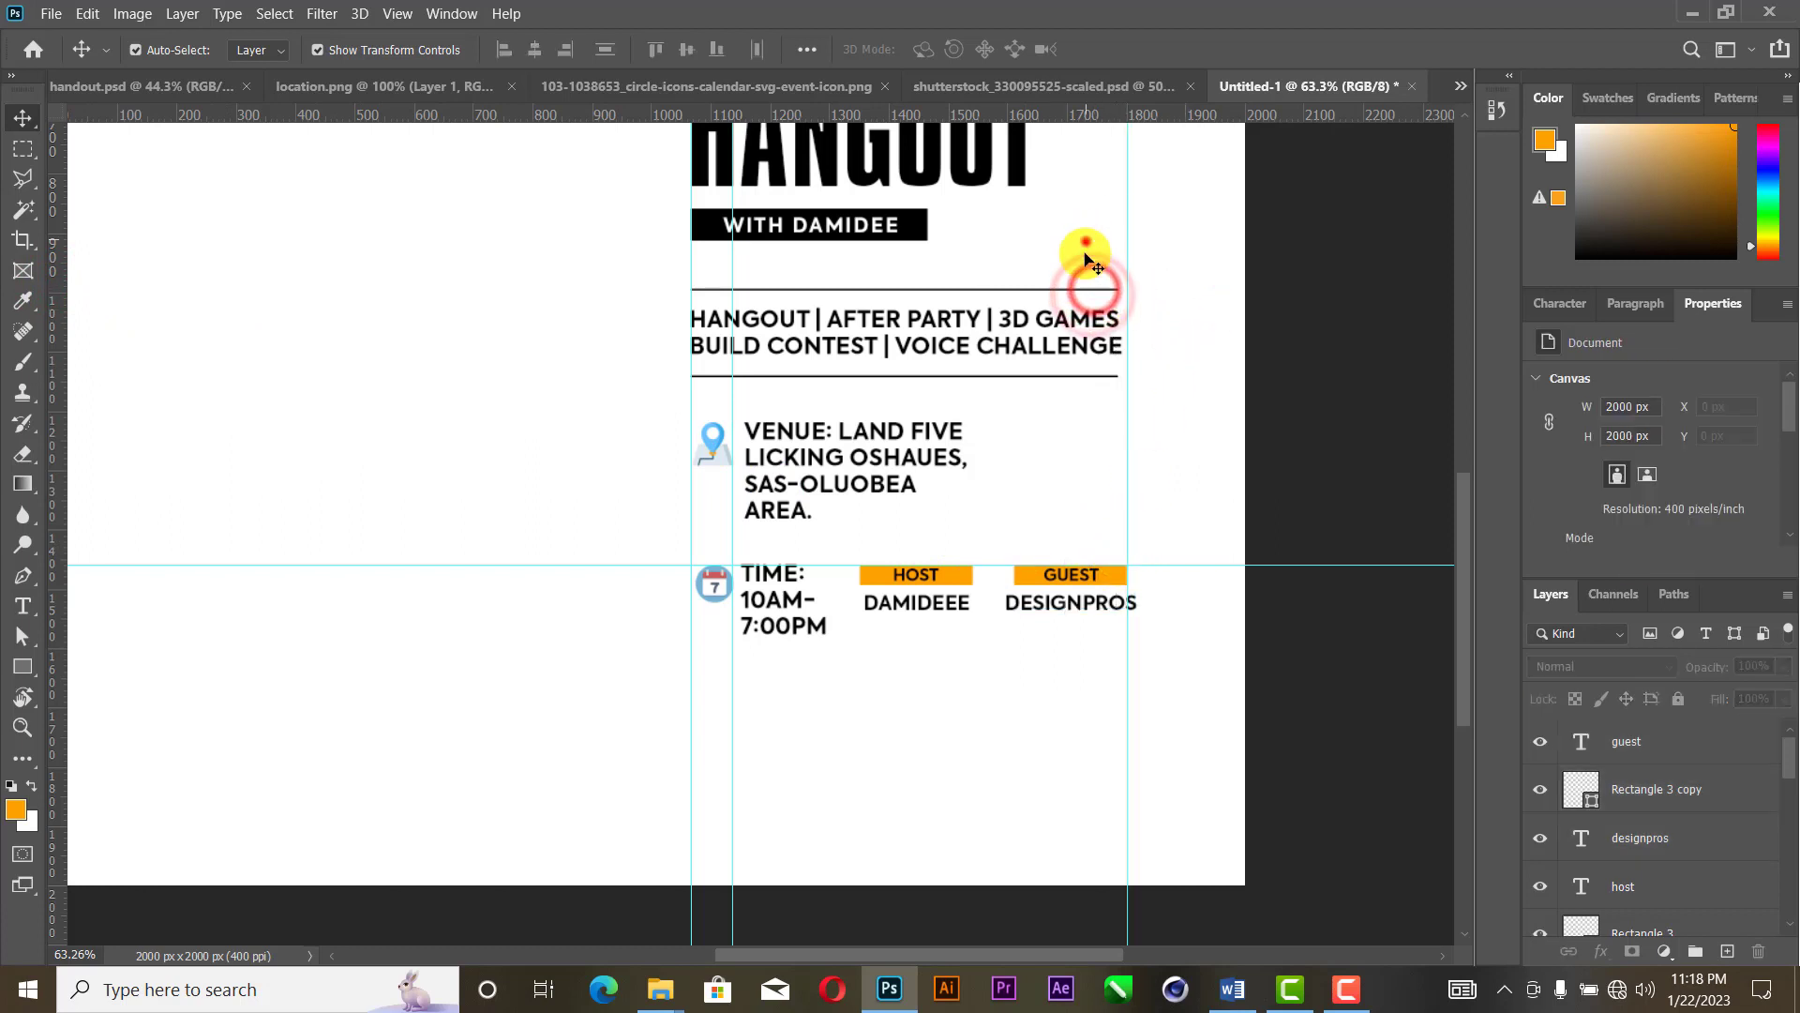
pyautogui.keyDown('shift'); pyautogui.click(1093, 375); pyautogui.keyUp('shift')
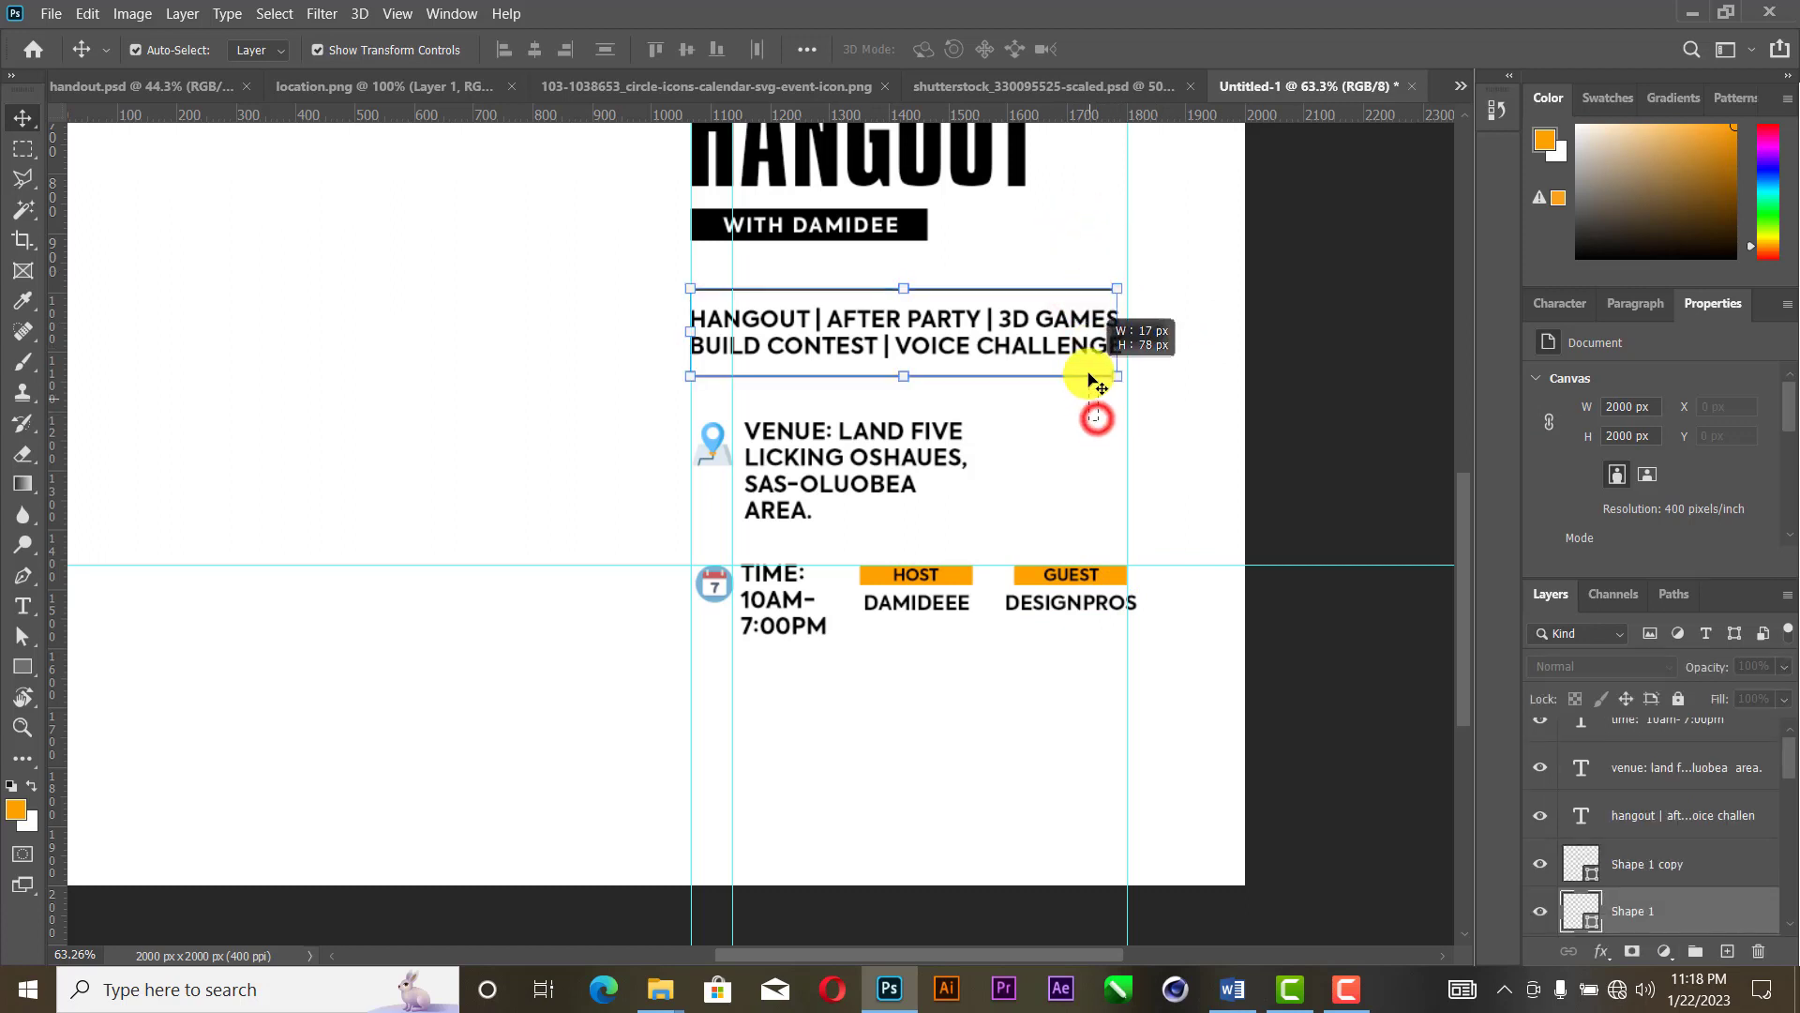
pyautogui.hotkey('ctrl', 't')
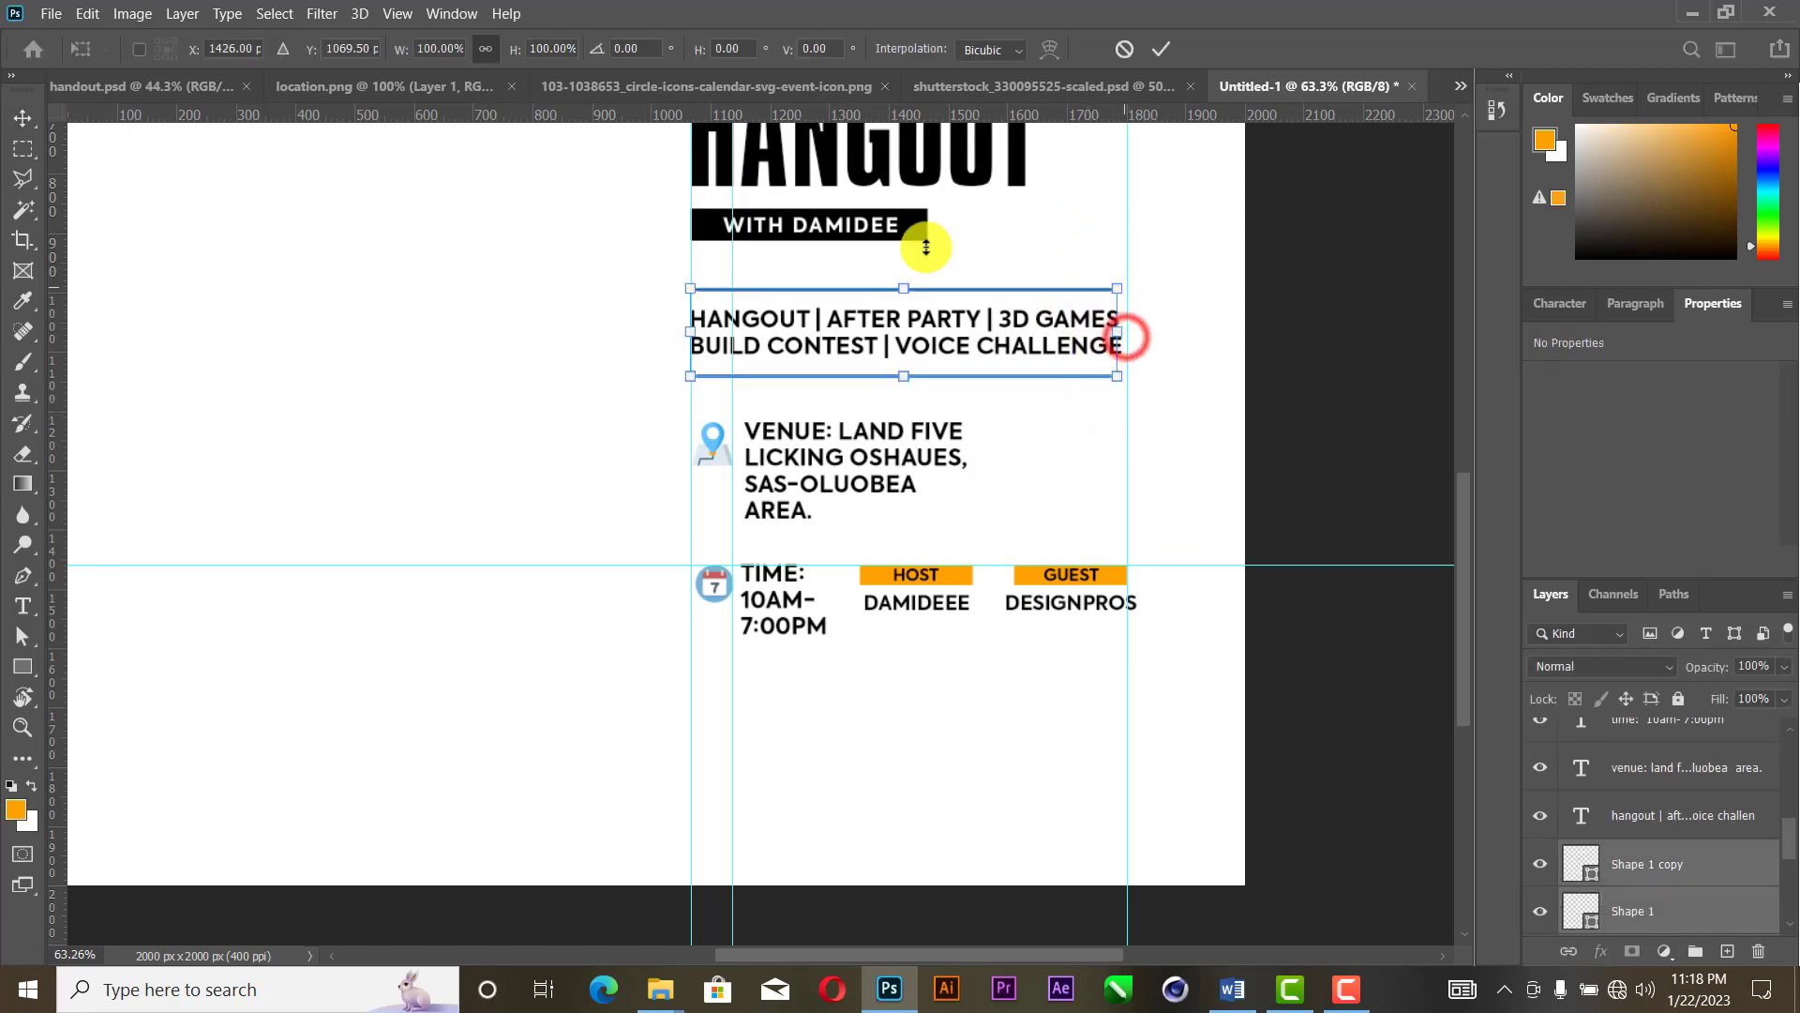
pyautogui.click(484, 49)
pyautogui.moveTo(1120, 334); pyautogui.dragTo(1133, 318)
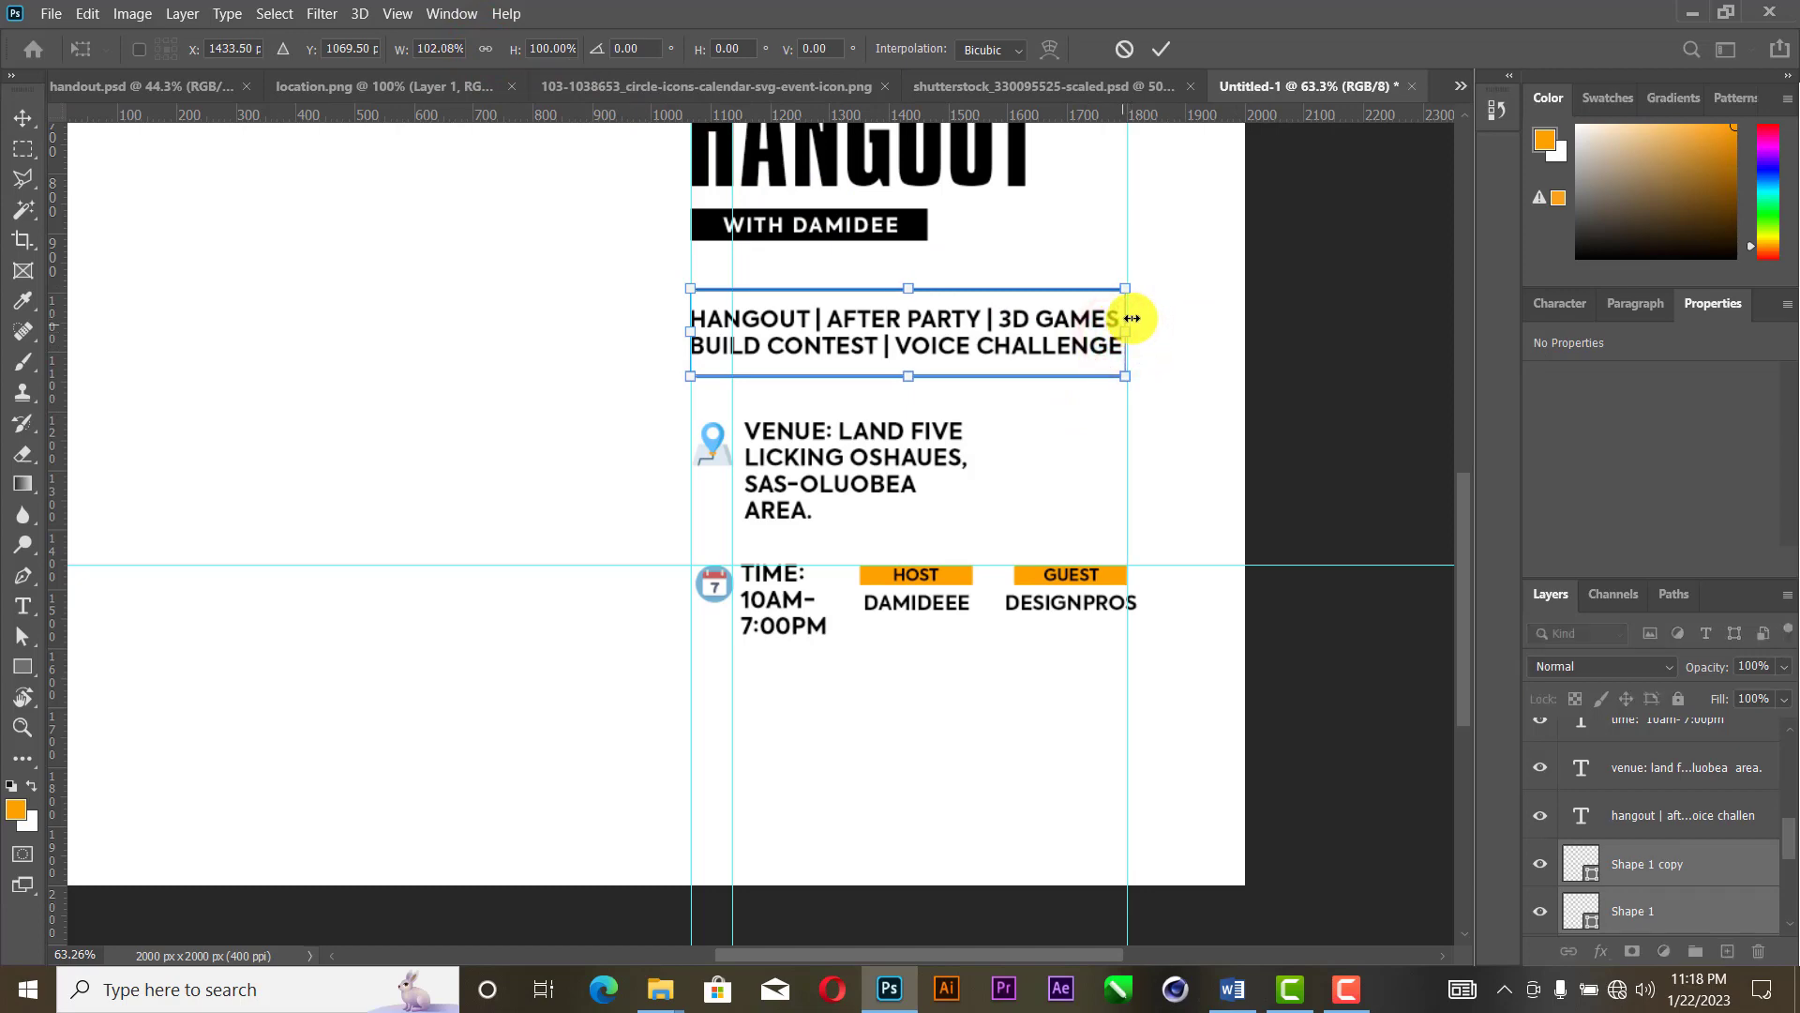
pyautogui.scroll(3, 1133, 318)
pyautogui.click(1184, 643)
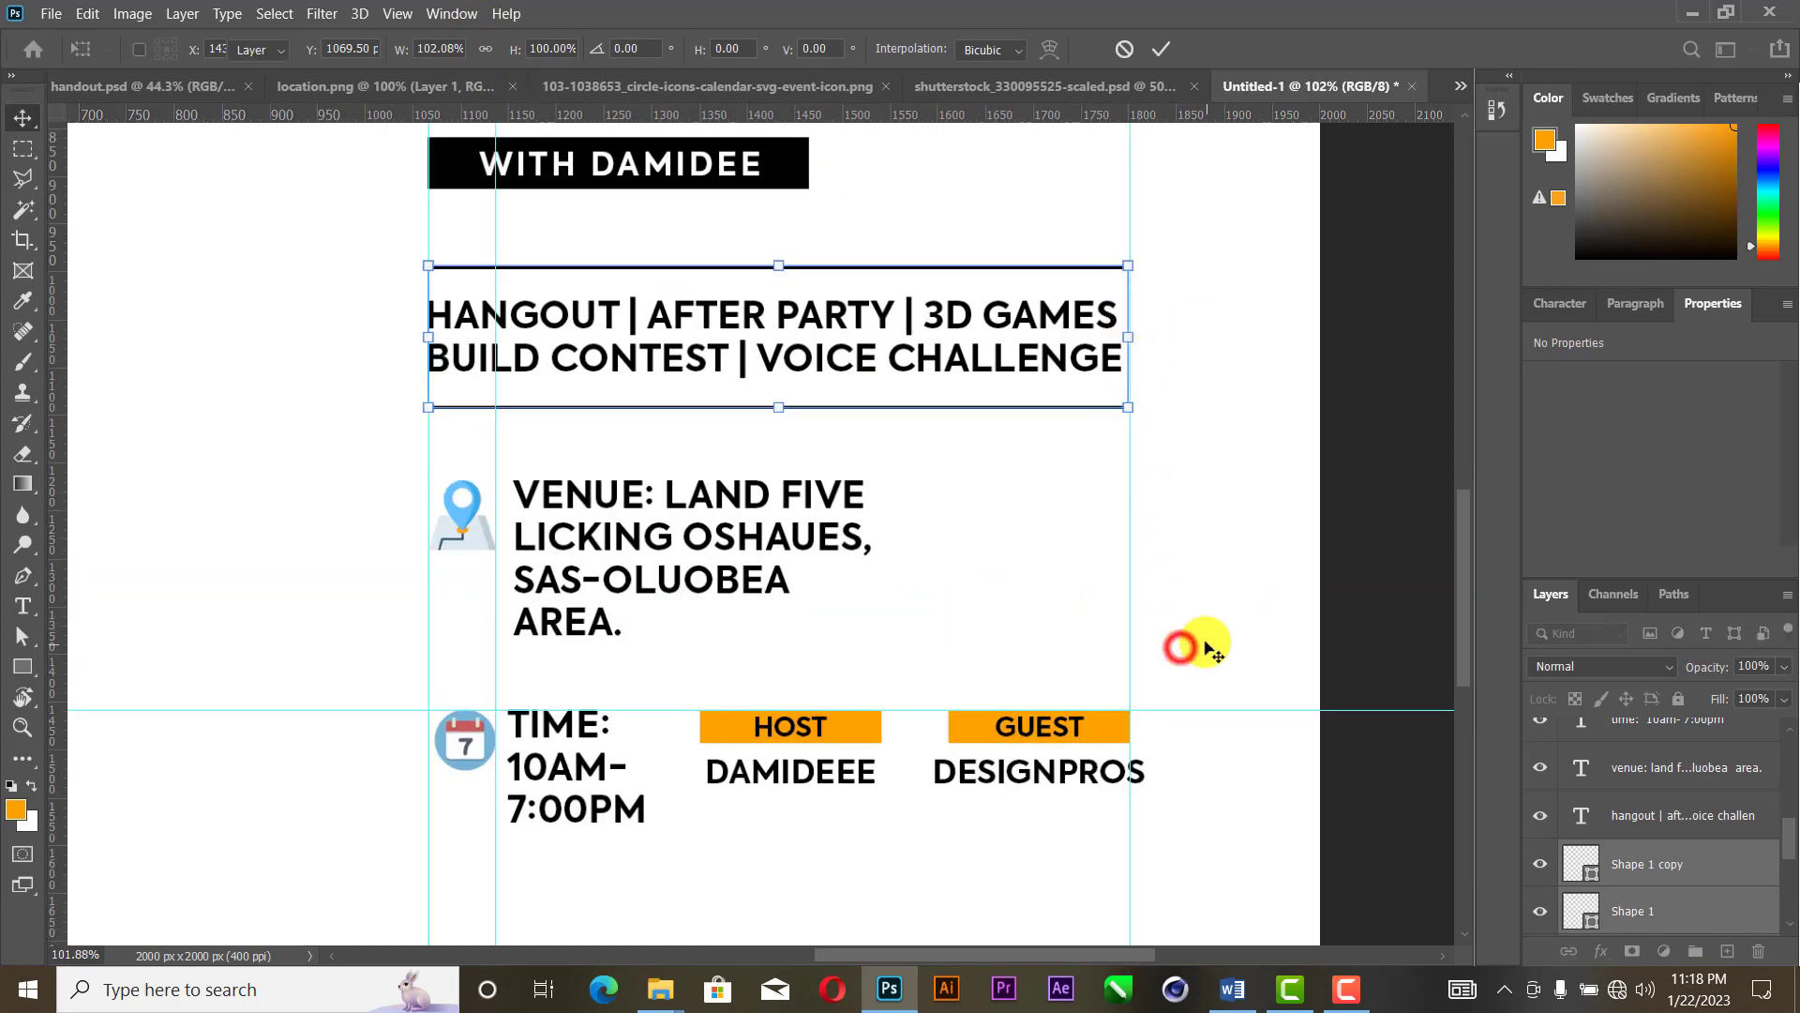
# Step: Nudge the host and guest blocks together to the left until the guest name ends at the right vertical guide
pyautogui.moveTo(1246, 632); pyautogui.dragTo(788, 830)
pyautogui.moveTo(1280, 747); pyautogui.dragTo(816, 763)
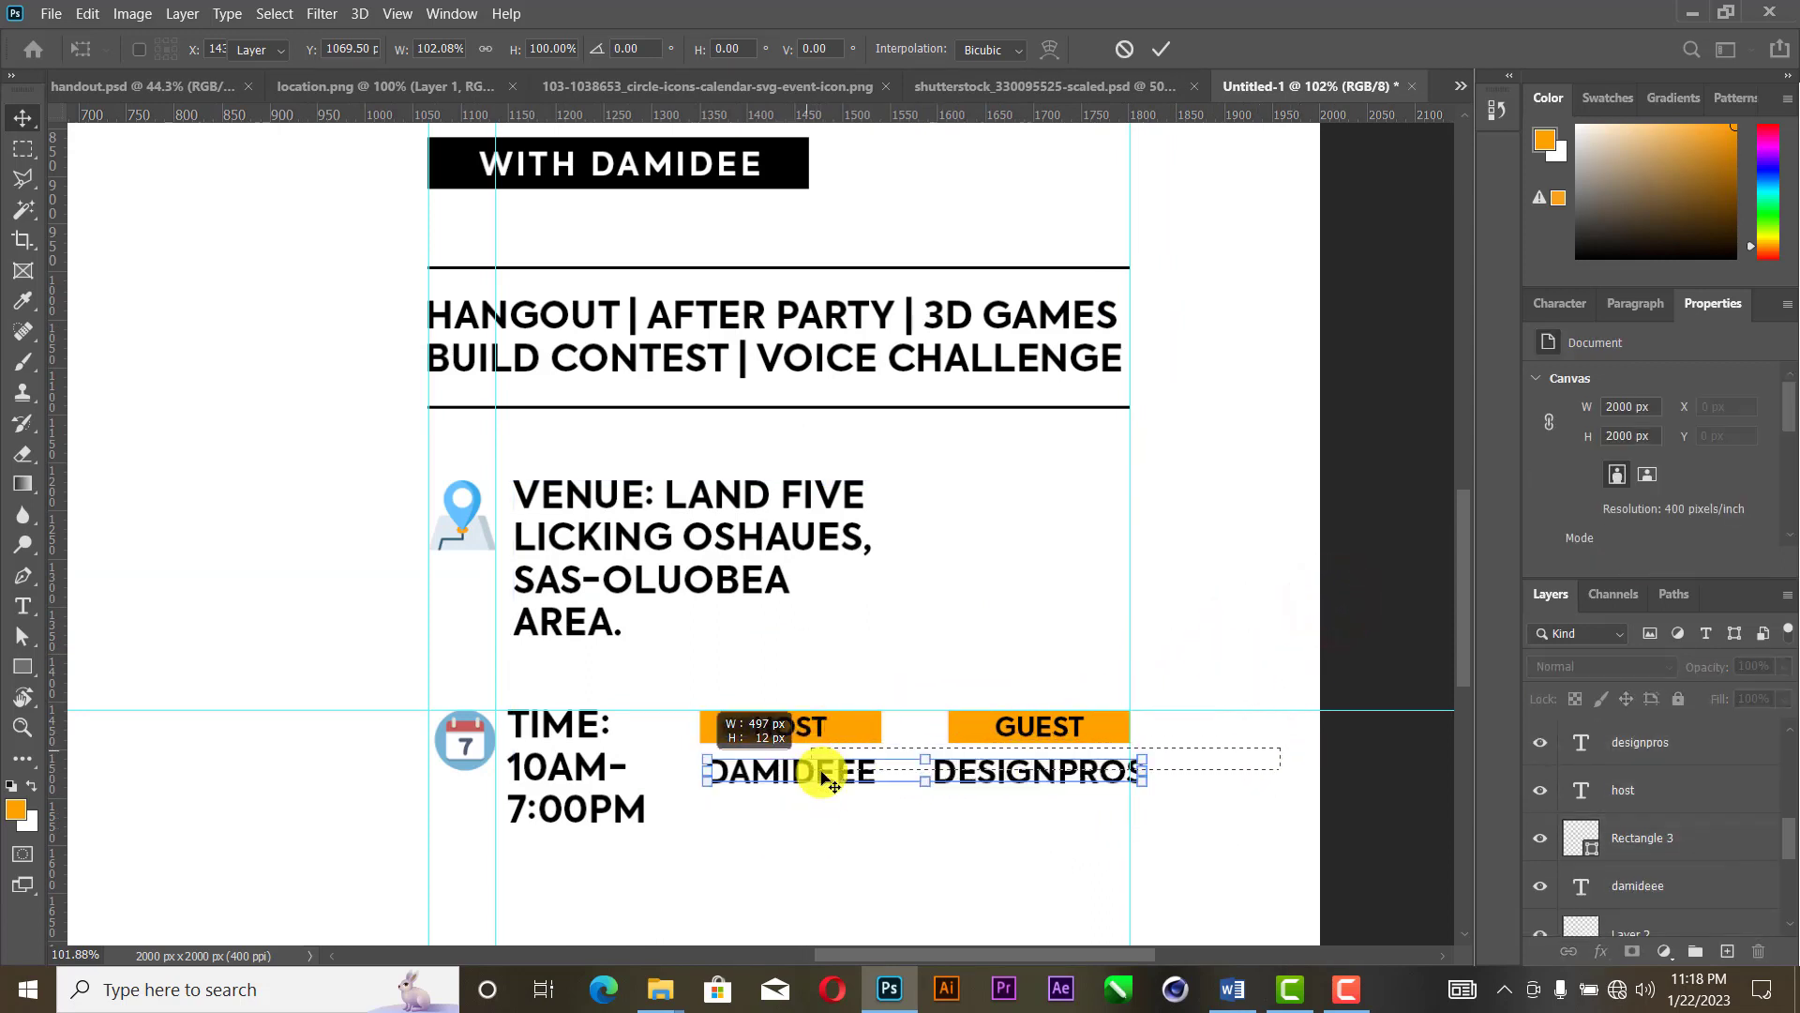
pyautogui.moveTo(1177, 722); pyautogui.dragTo(877, 816)
pyautogui.press('Left')
pyautogui.press('Left')
pyautogui.press('Left')
pyautogui.press('Left')
pyautogui.press('Left')
pyautogui.press('Left')
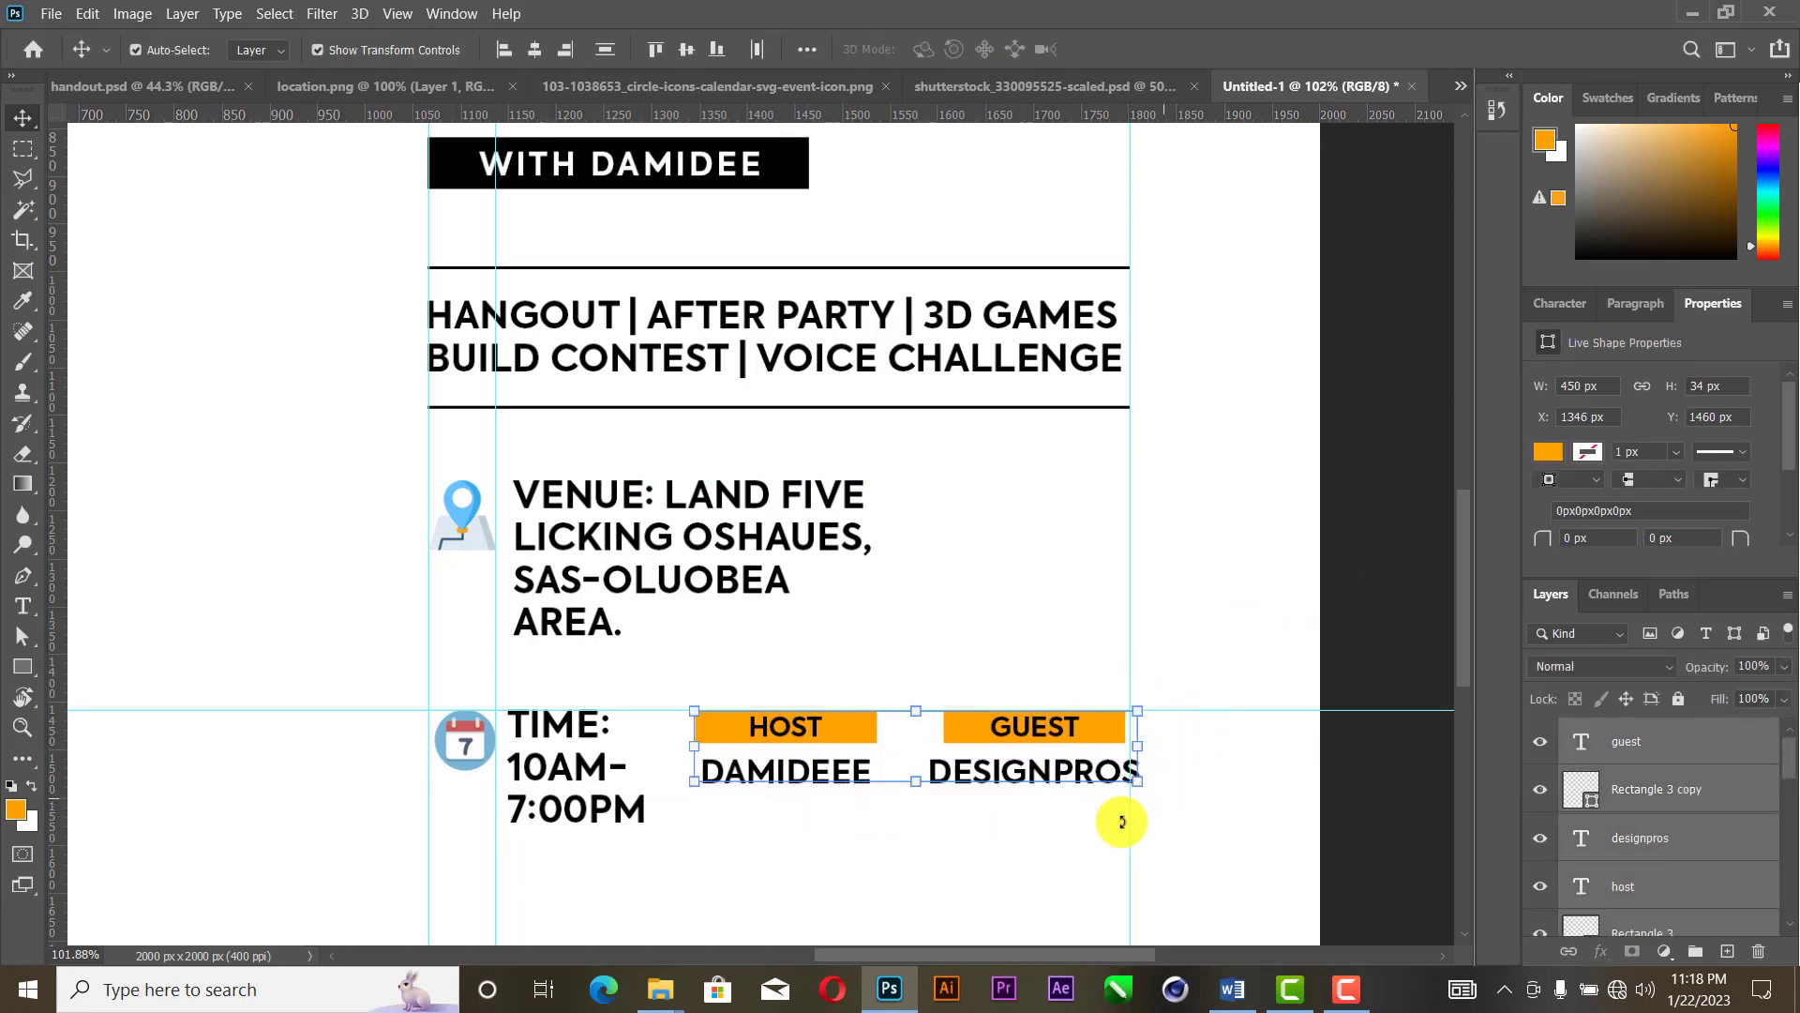
pyautogui.press('Left')
pyautogui.press('Left')
pyautogui.press('Left')
pyautogui.press('Left')
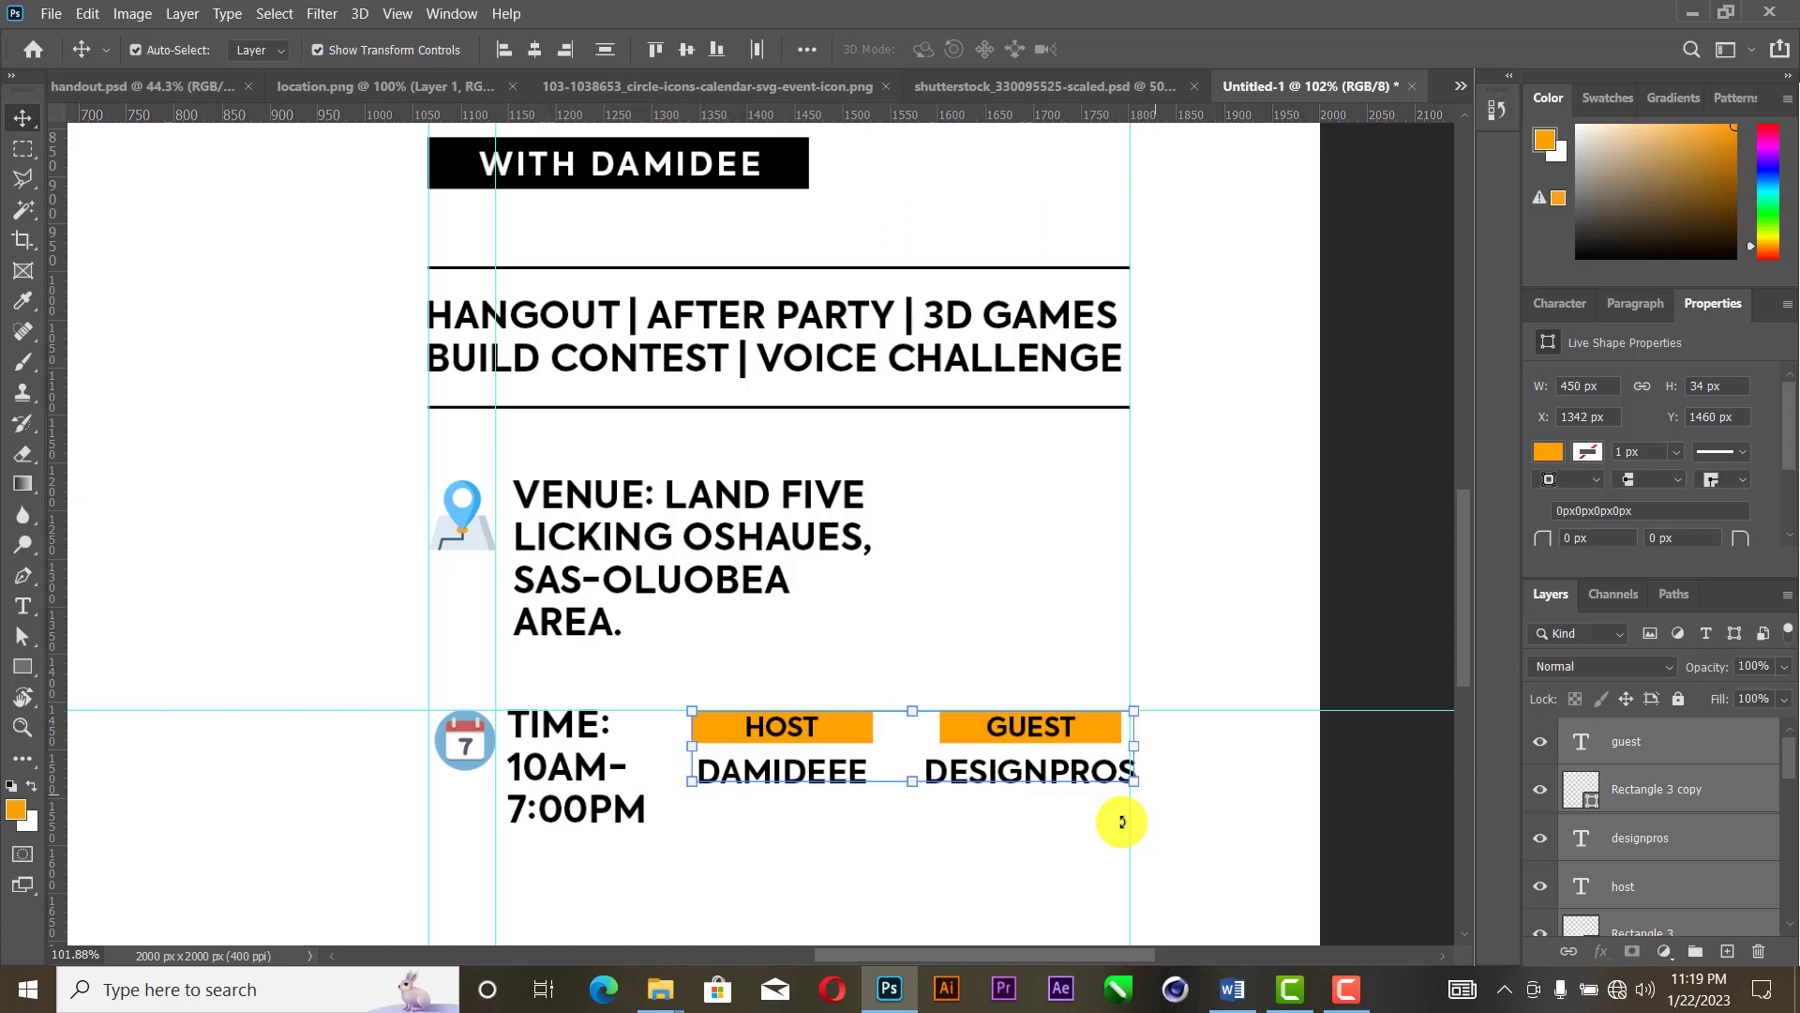
pyautogui.press('Left')
pyautogui.press('Left')
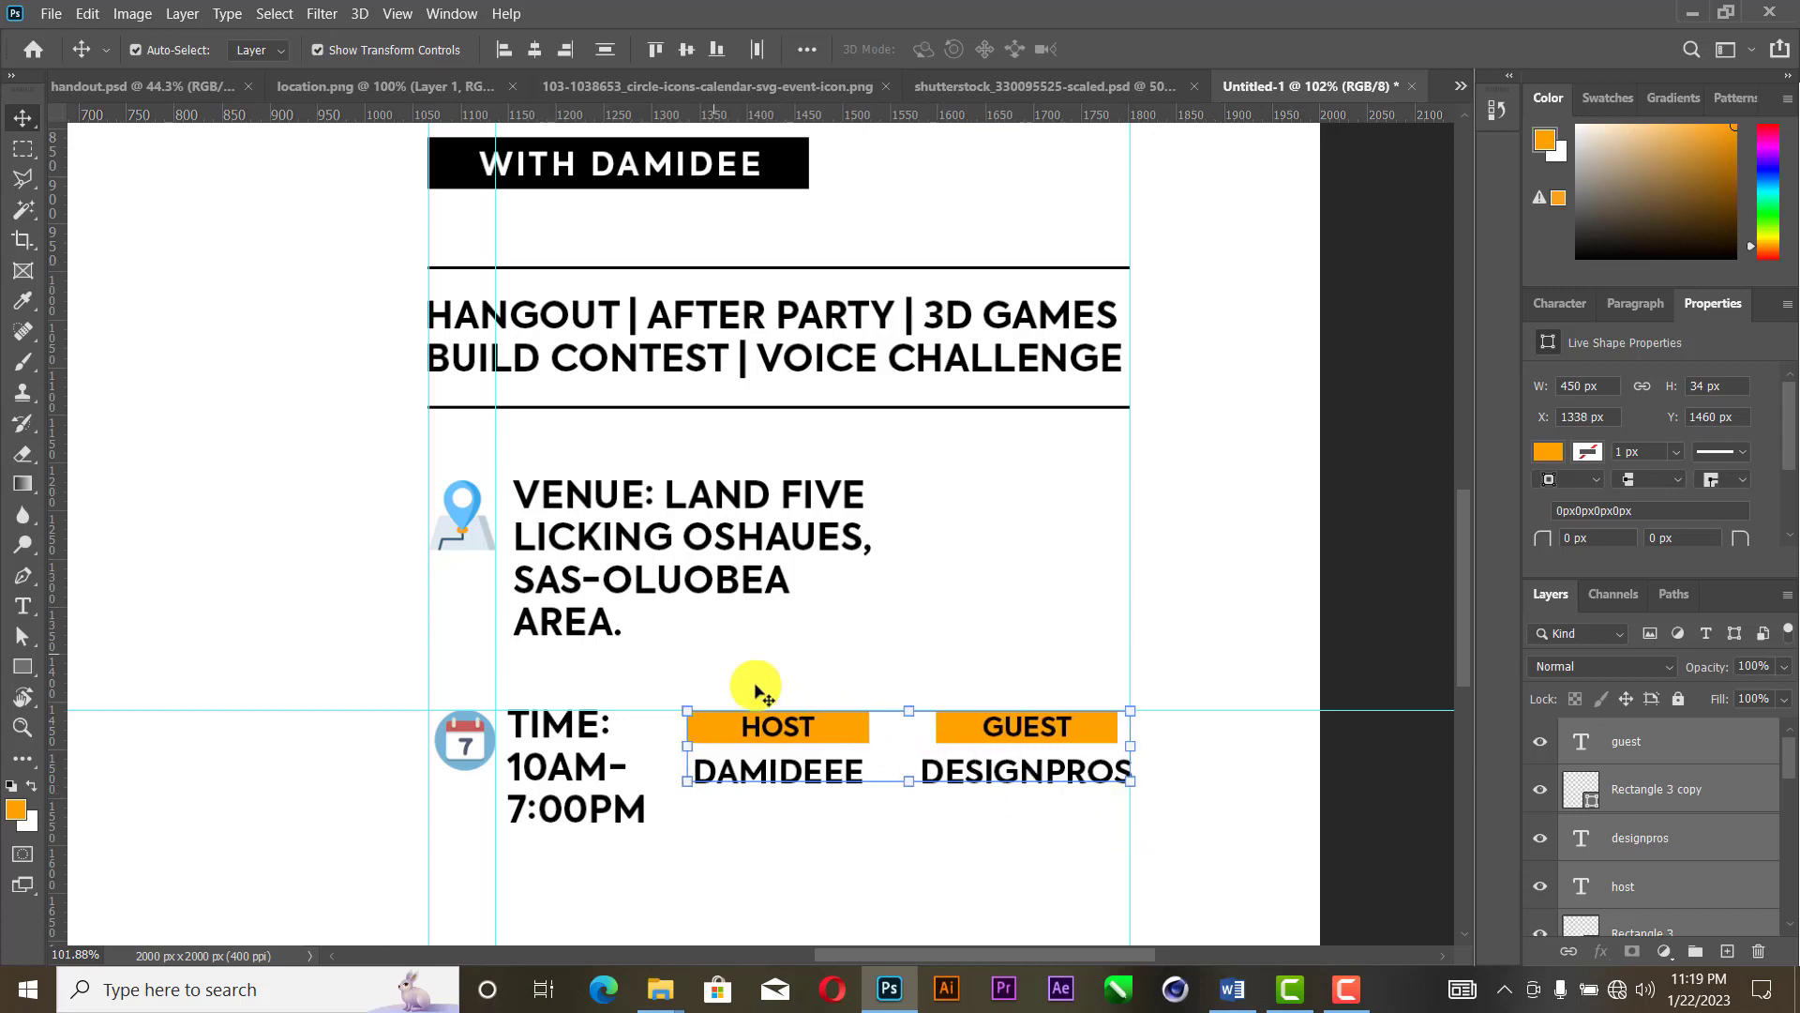
# Step: Align the left edges of the venue and time texts and nudge both slightly closer to their icons
pyautogui.click(582, 615)
pyautogui.keyDown('shift'); pyautogui.click(572, 731); pyautogui.keyUp('shift')
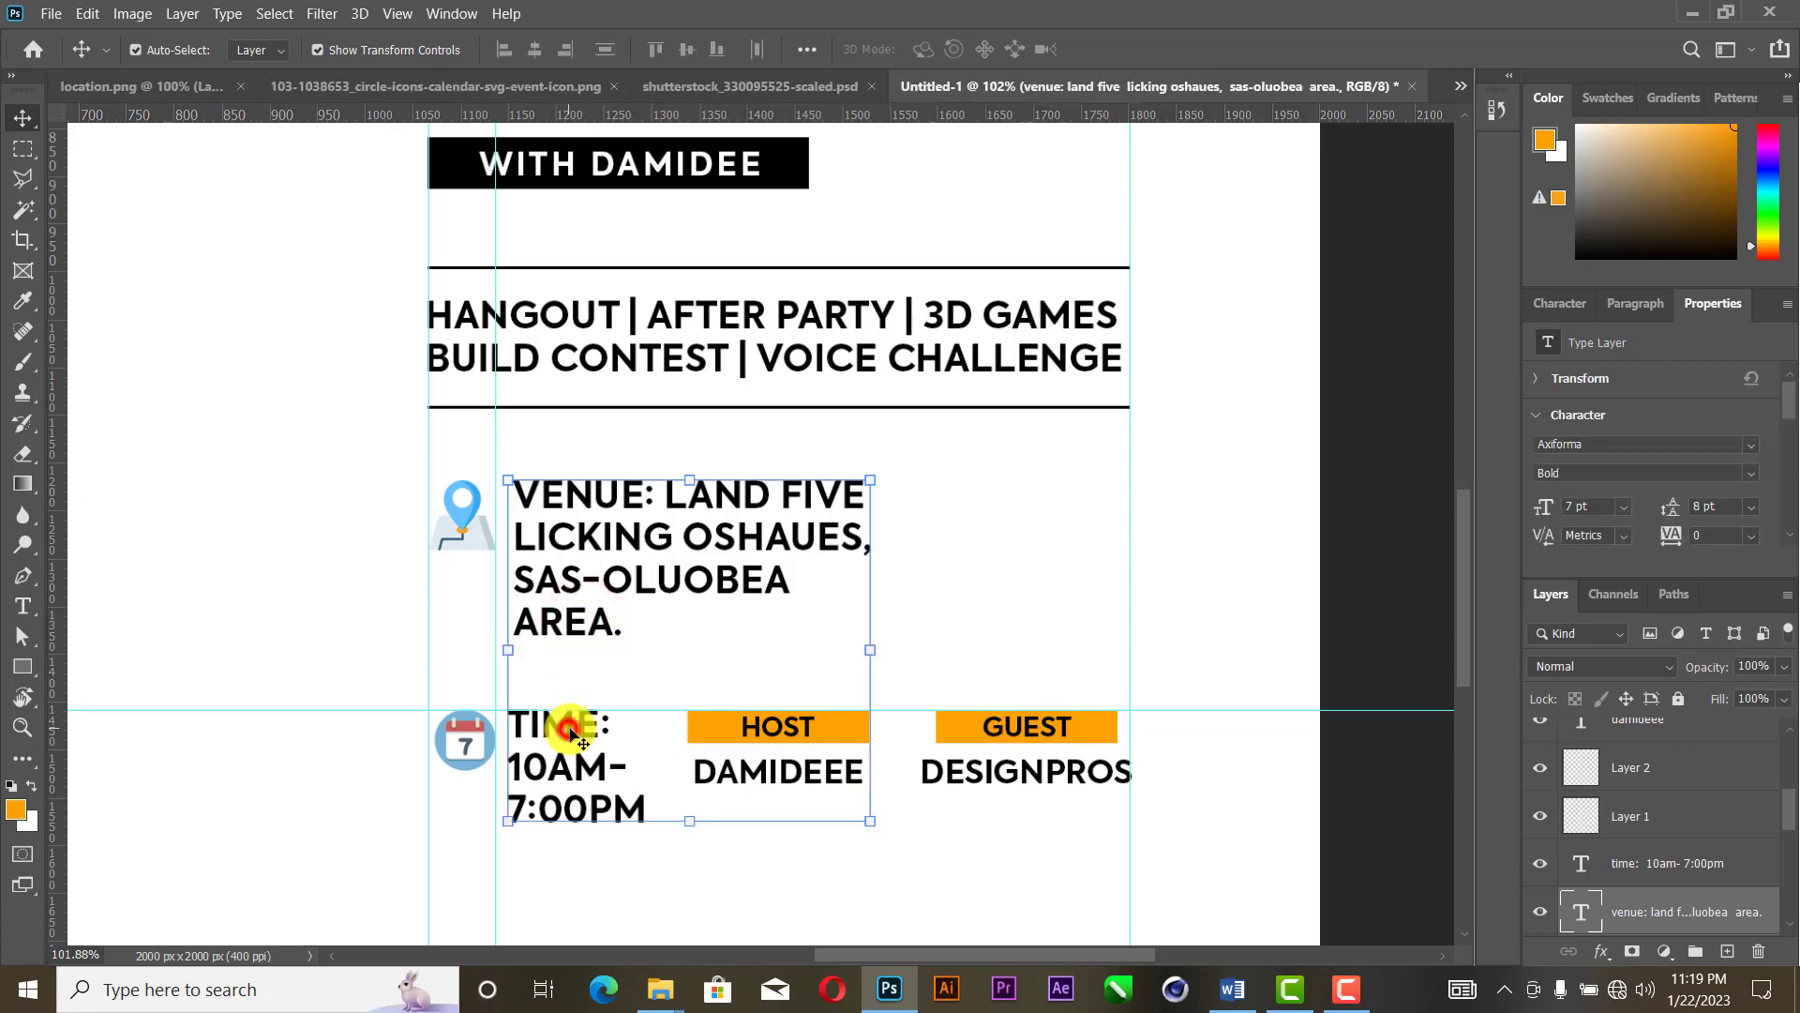
pyautogui.click(504, 50)
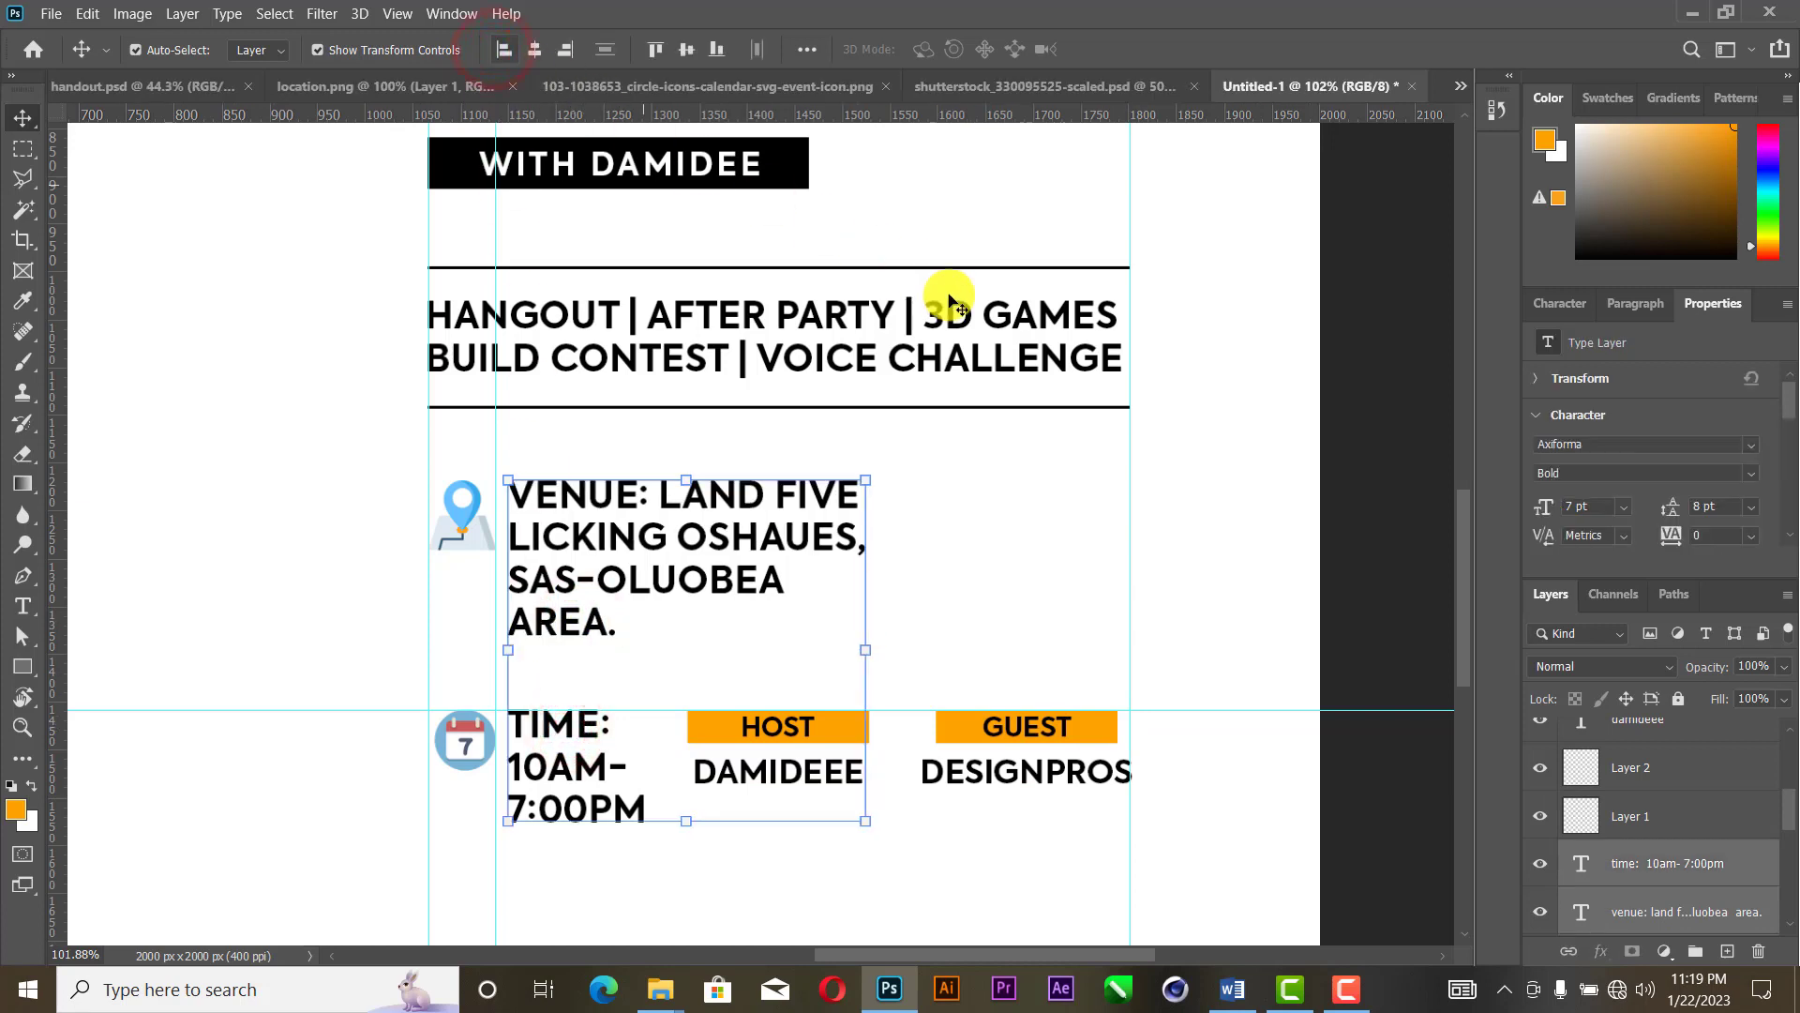
pyautogui.press('Left')
pyautogui.press('Left')
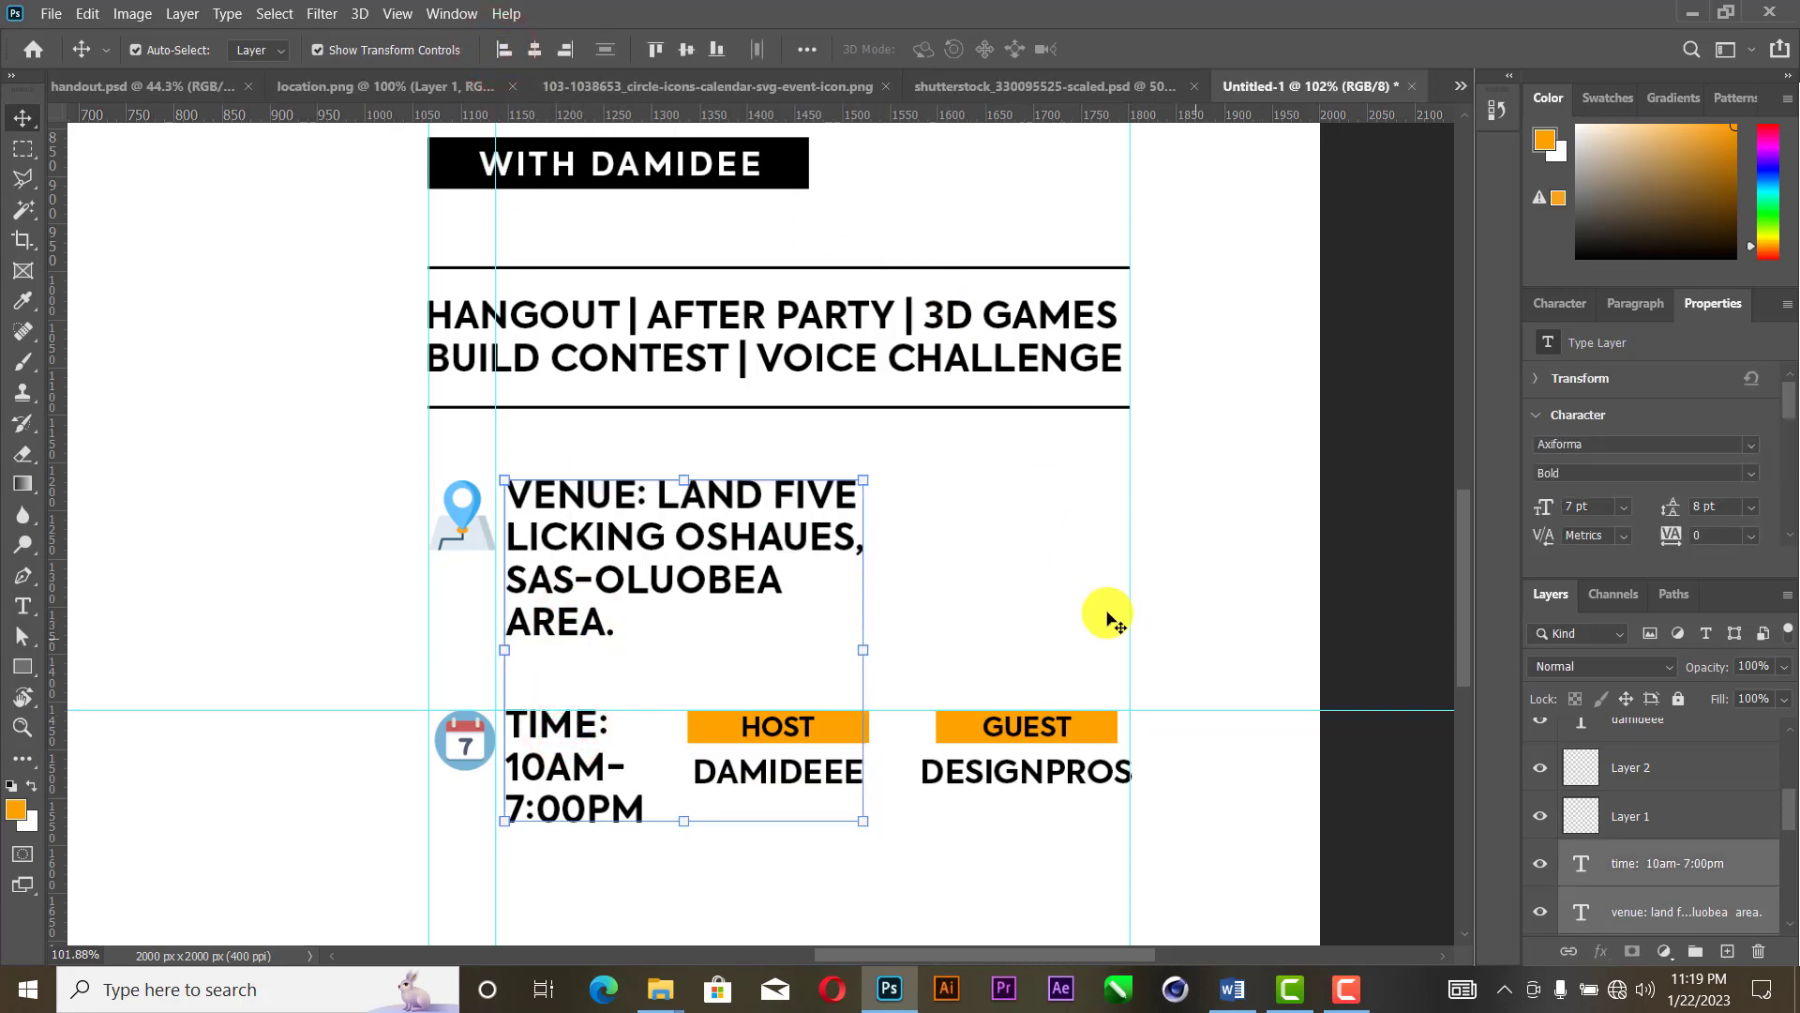
pyautogui.click(1108, 612)
# Step: Move the venue, time, host and guest elements with their icons slightly up towards the lower divider line
pyautogui.press('z')
pyautogui.rightClick(994, 514)
pyautogui.click(1032, 530)
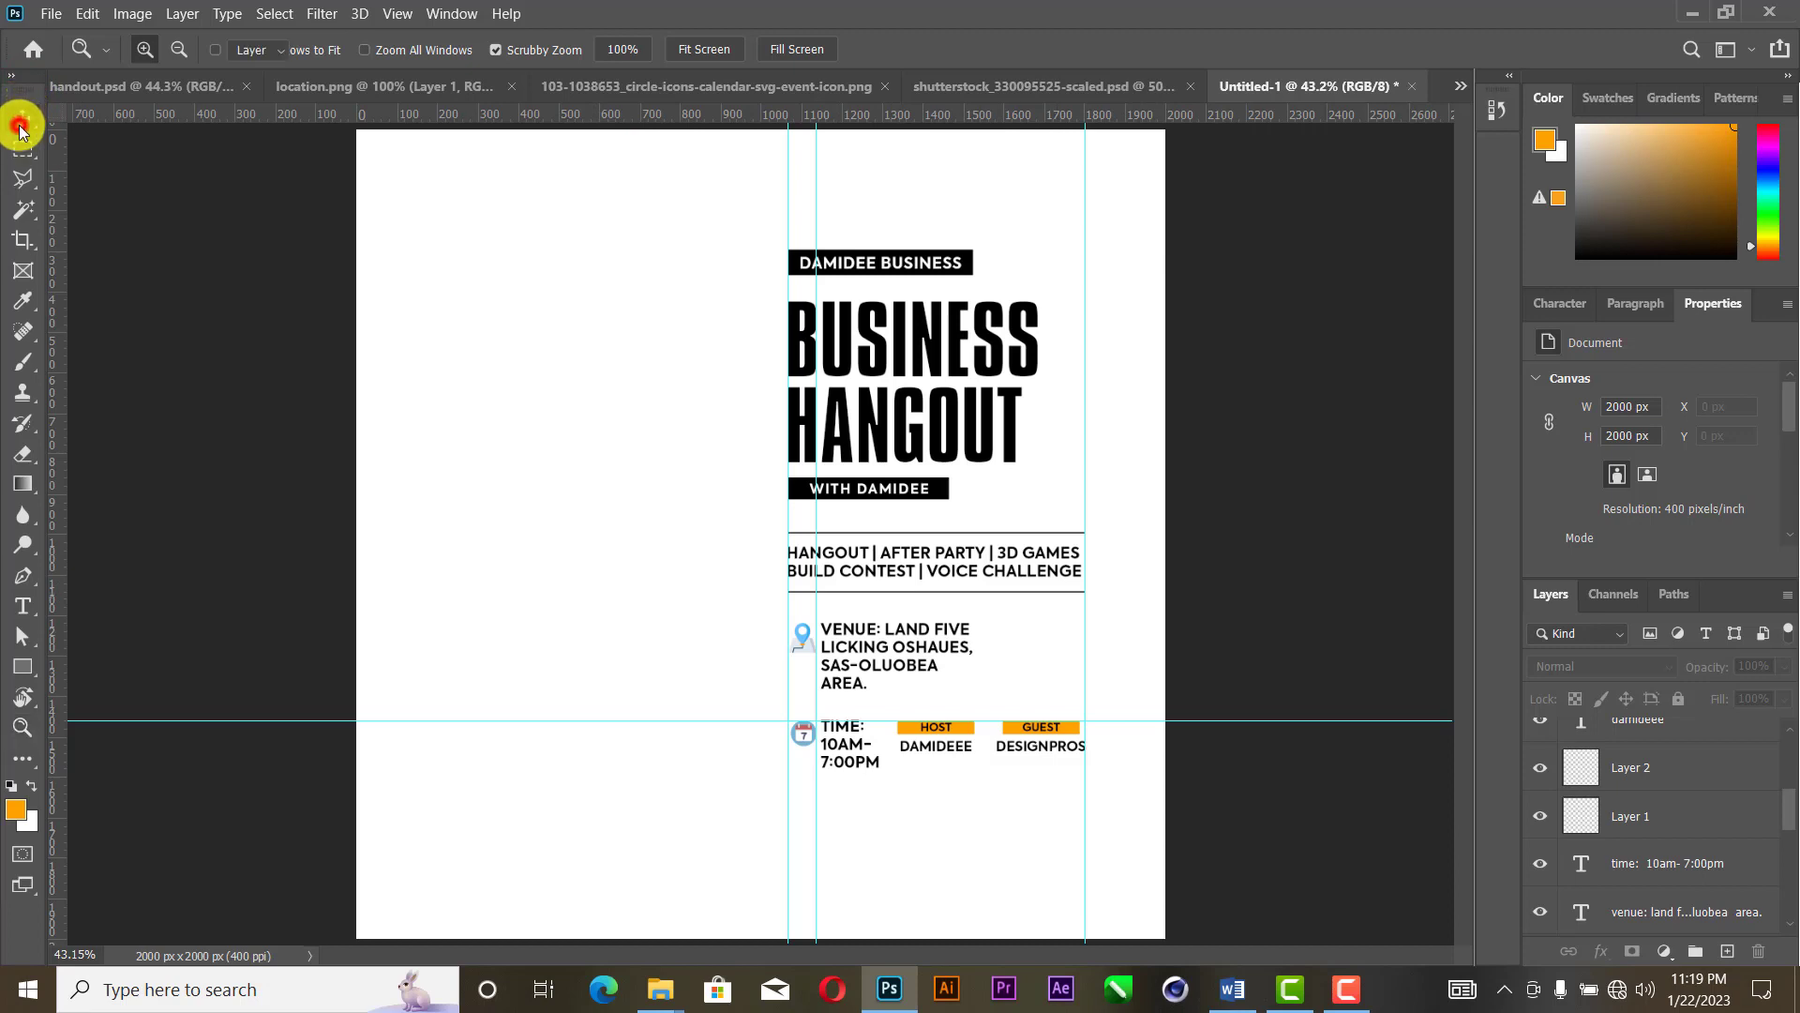
pyautogui.click(21, 120)
pyautogui.click(1051, 868)
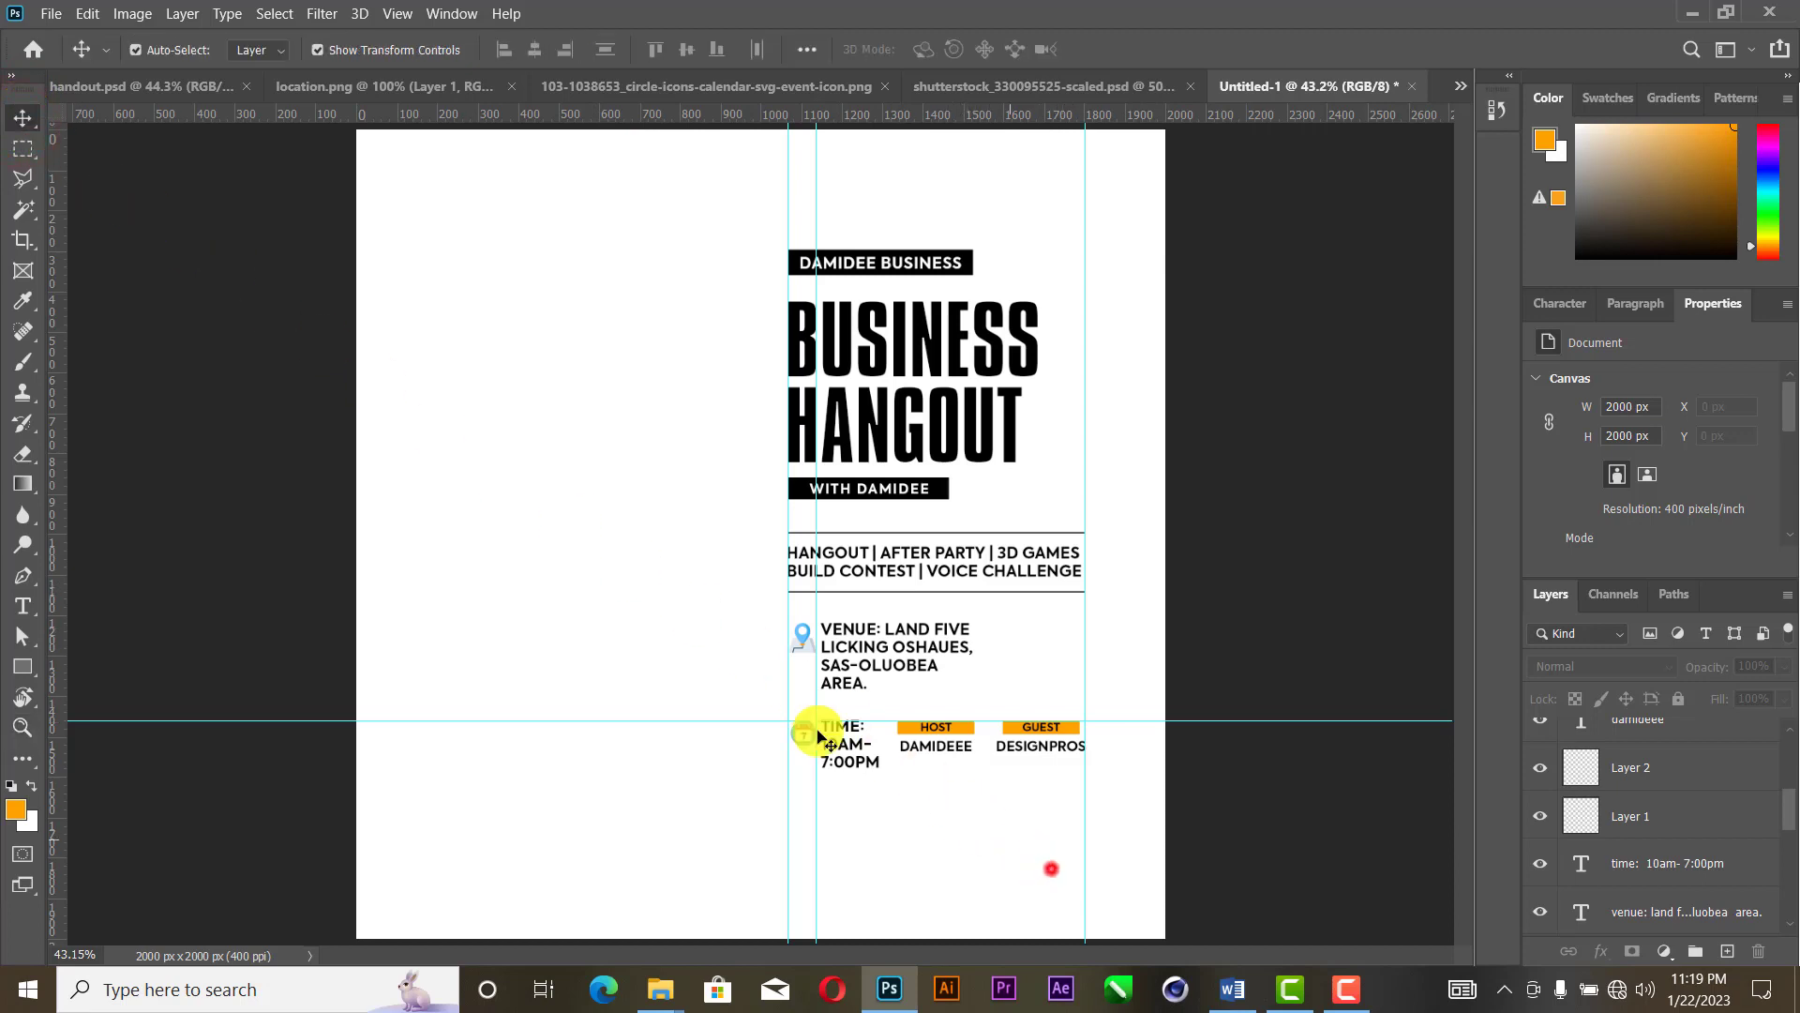
pyautogui.moveTo(739, 605); pyautogui.dragTo(1048, 872)
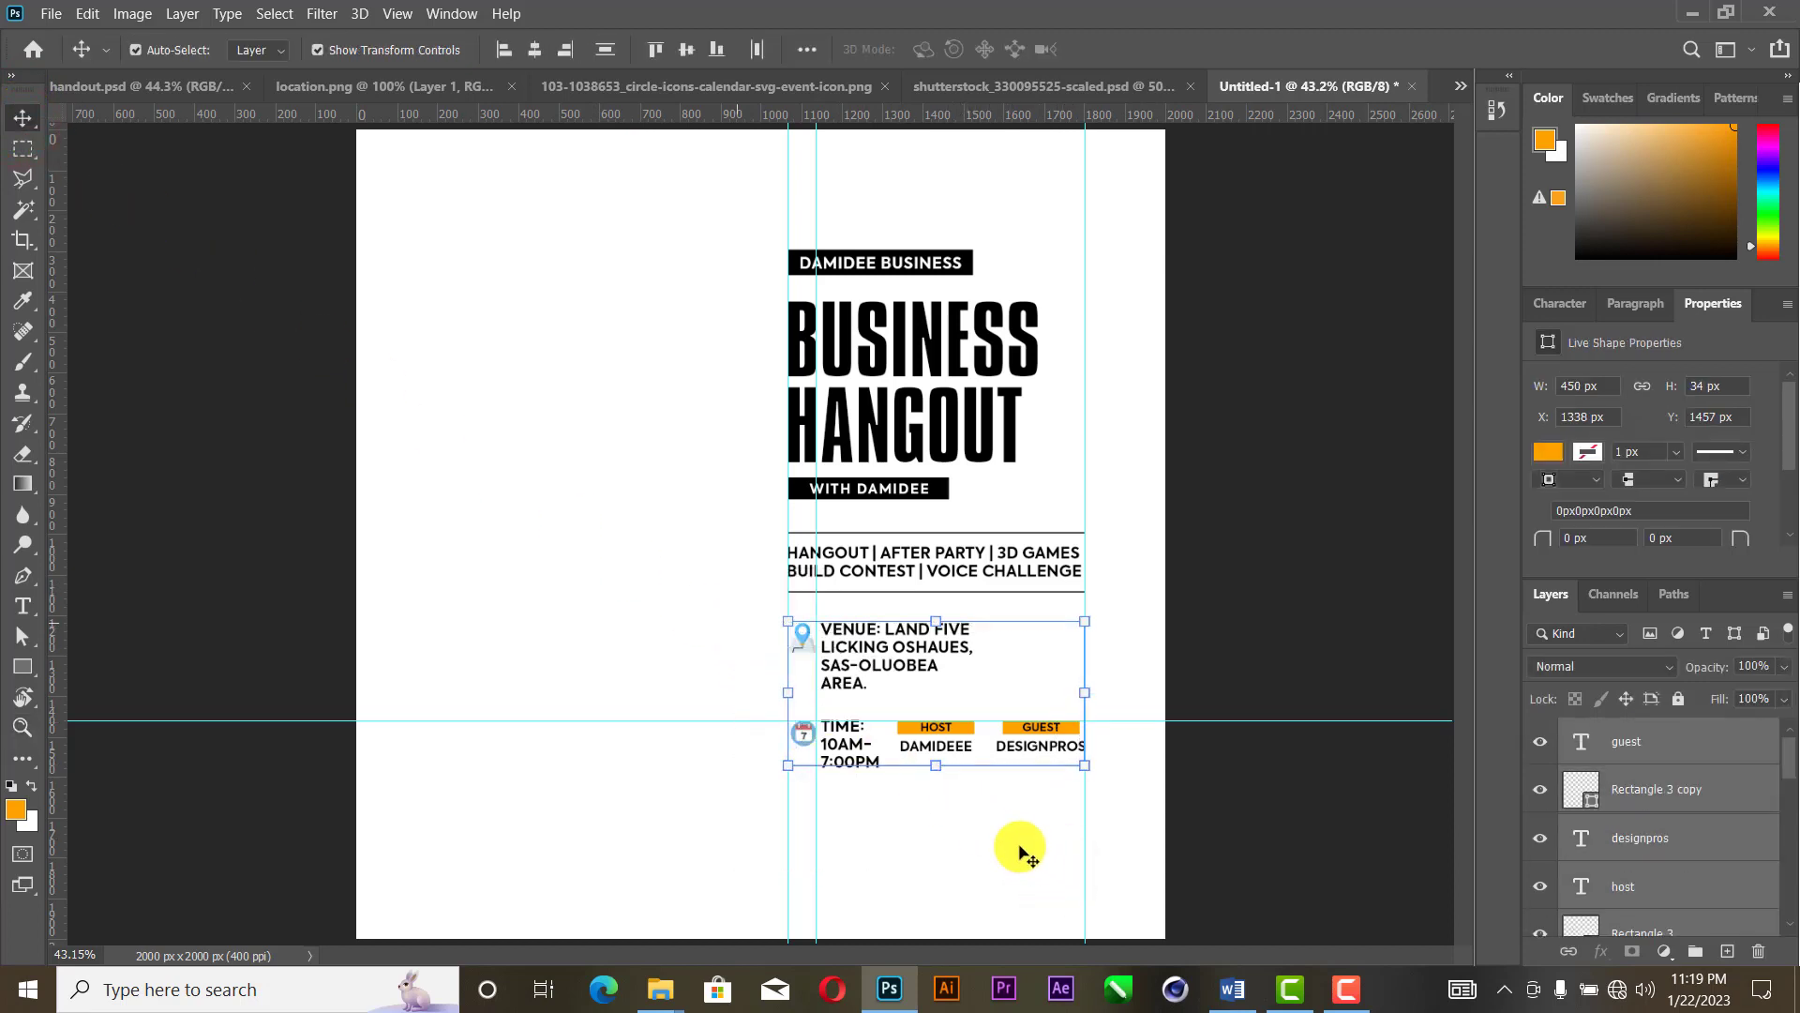
pyautogui.press('Up')
pyautogui.press('Up')
pyautogui.press('Up')
pyautogui.press('Up')
pyautogui.press('Up')
pyautogui.press('Up')
pyautogui.press('Up')
pyautogui.click(717, 630)
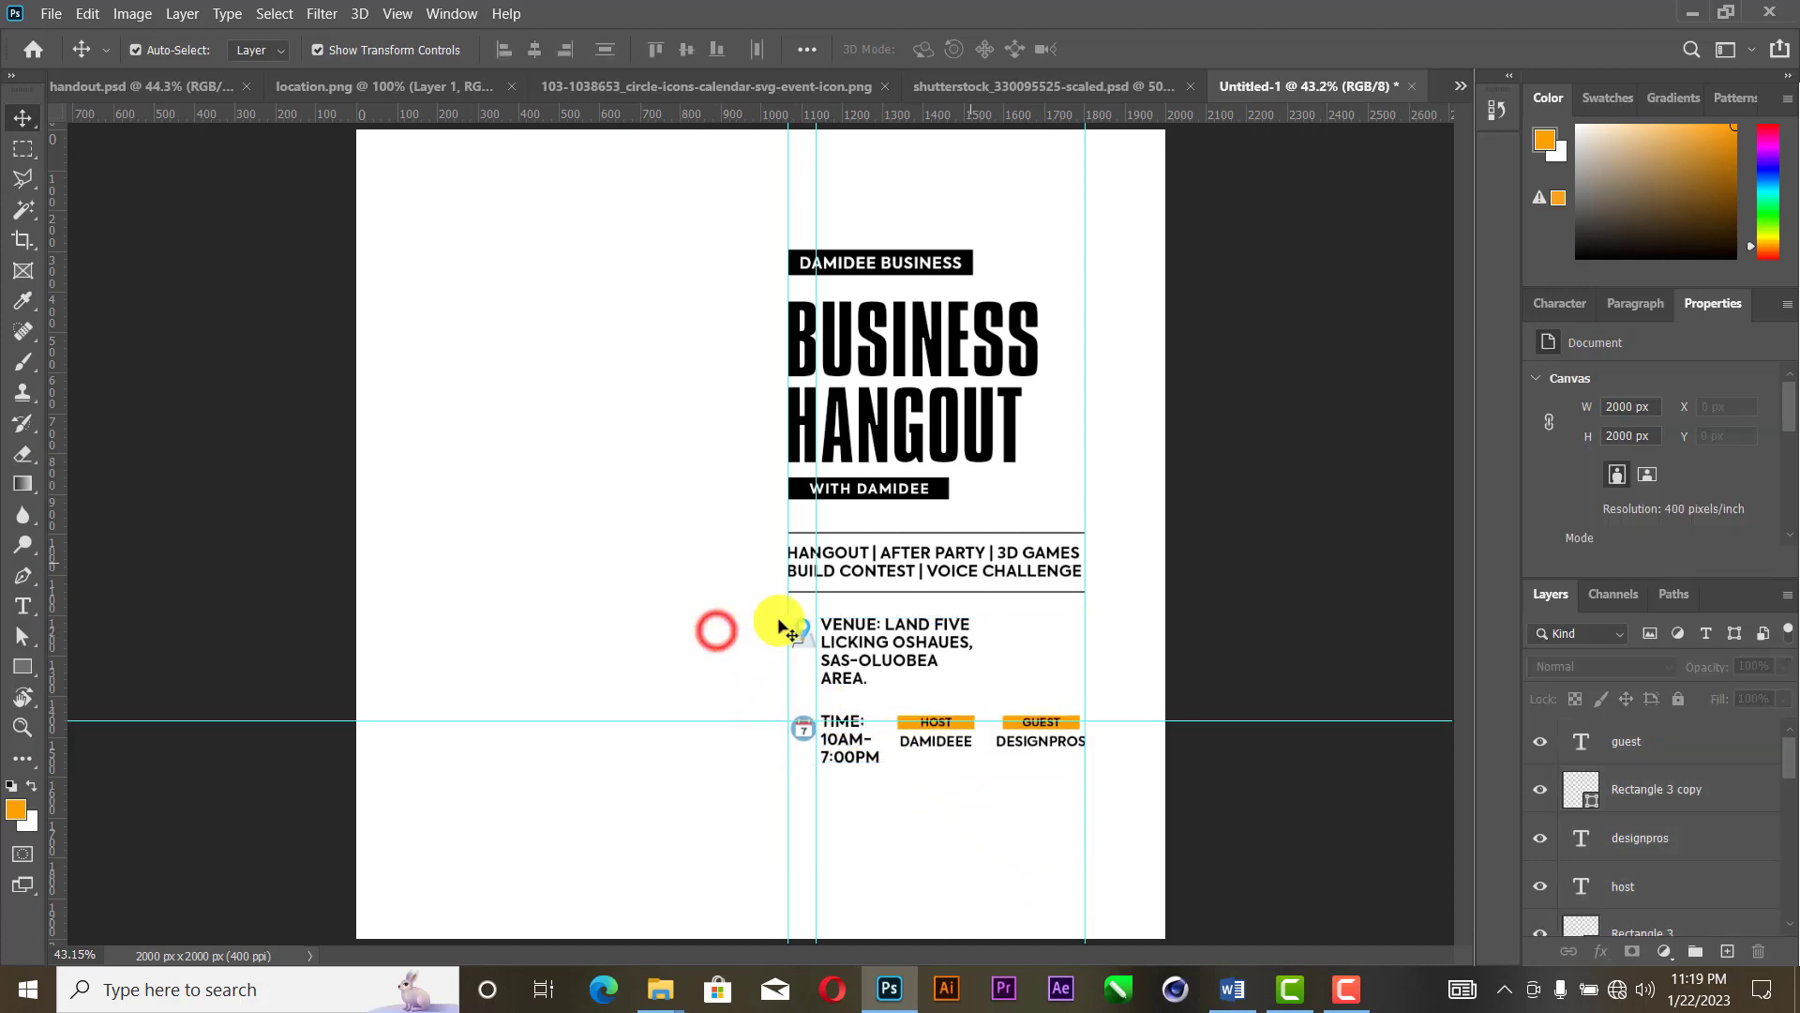
# Step: Duplicate the lower divider line and place the copy under the host and guest names, starting at the HOST bar's left edge
pyautogui.click(958, 594)
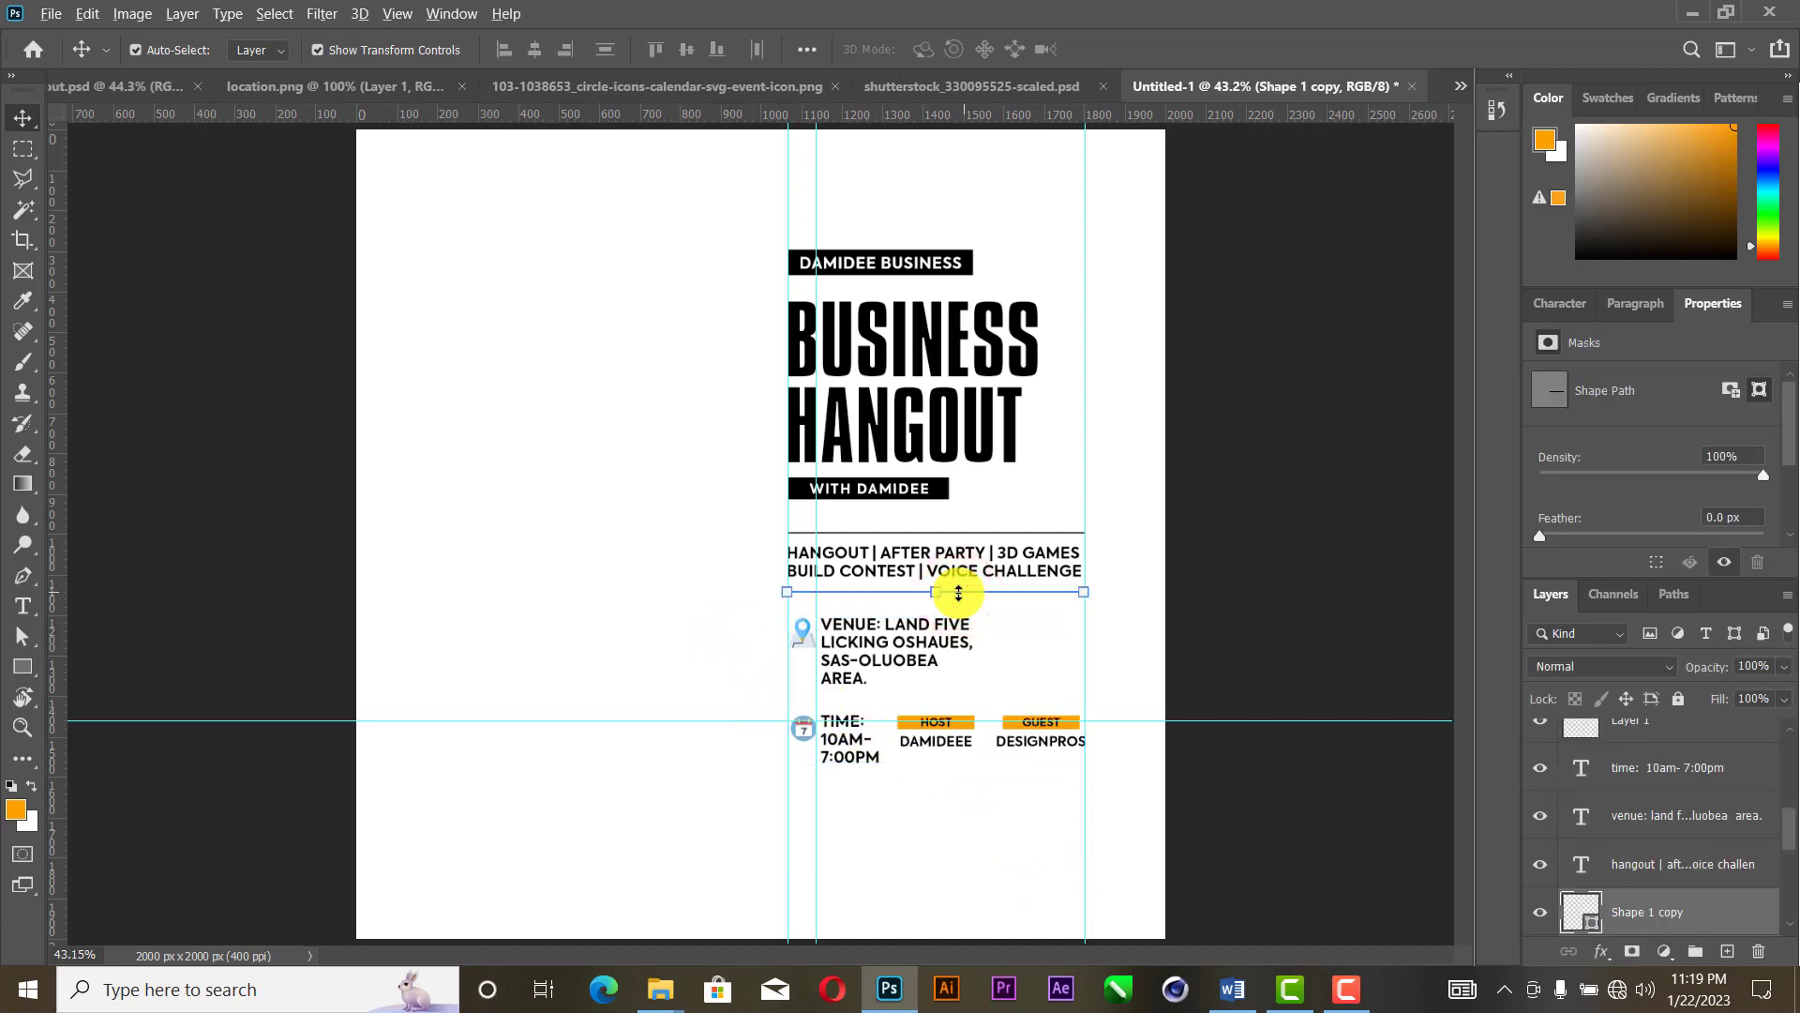
pyautogui.keyDown('alt'); pyautogui.scroll(5, 958, 594); pyautogui.keyUp('alt')
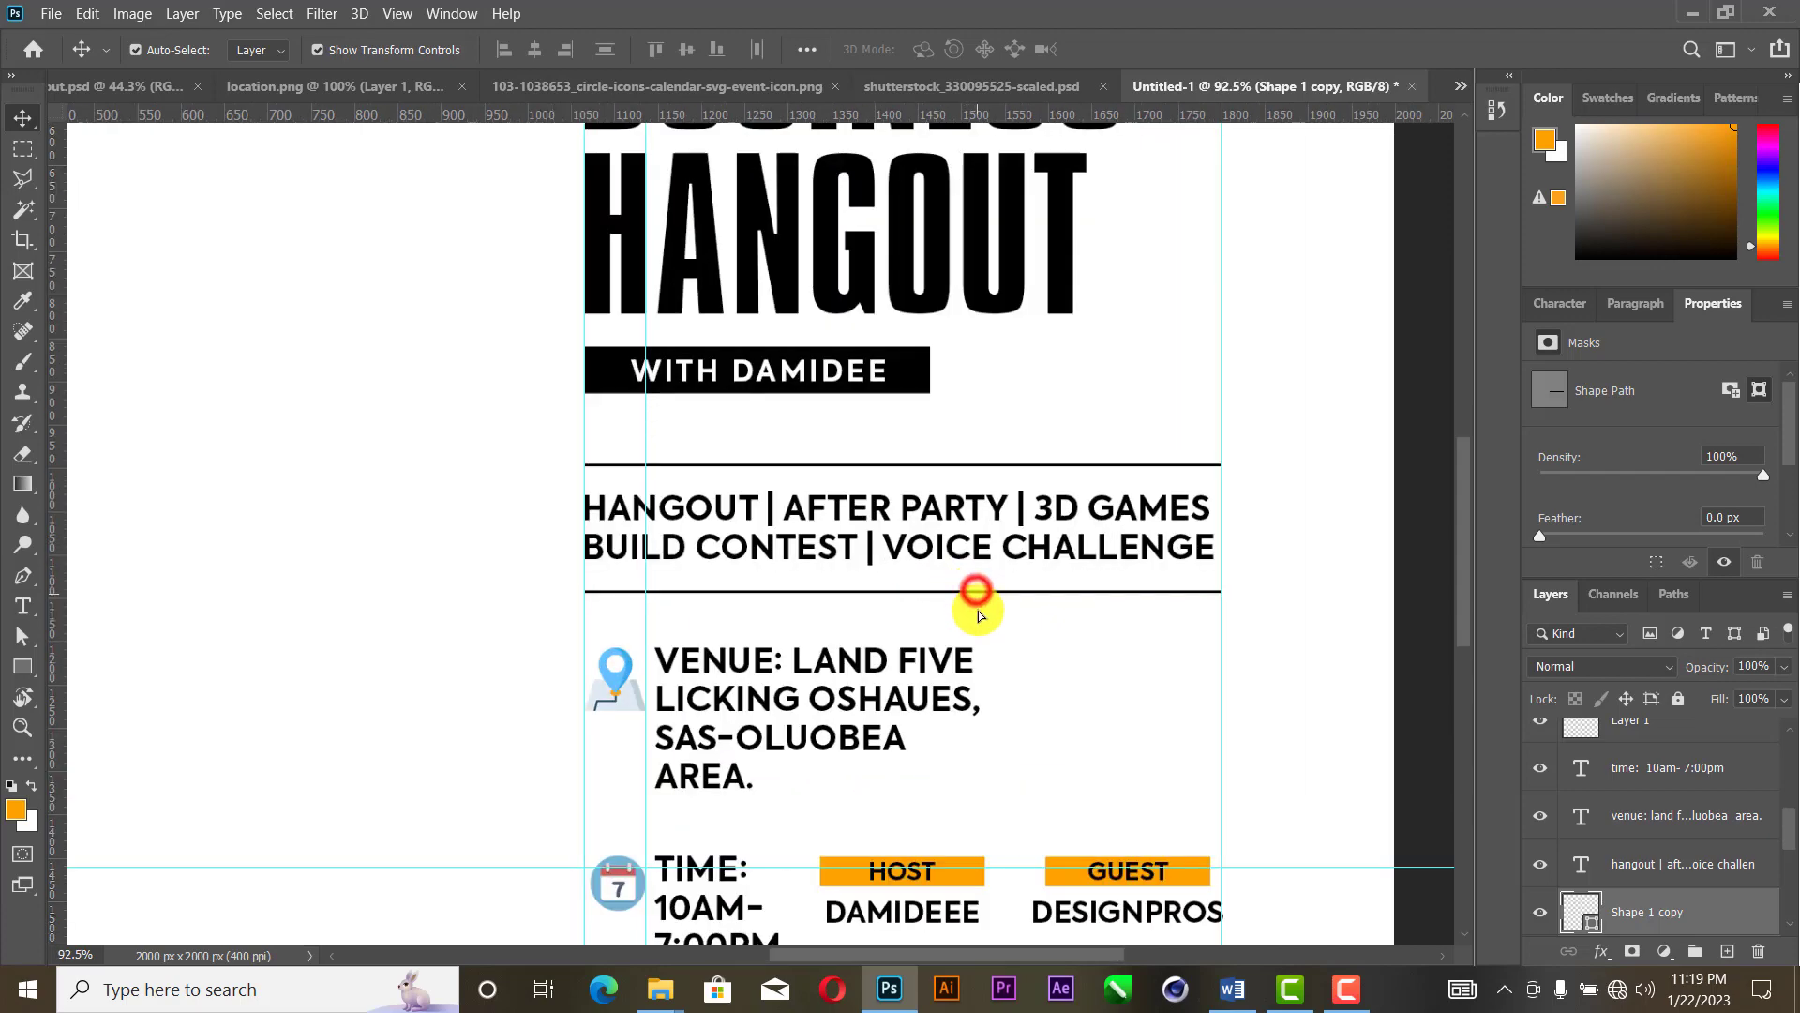
pyautogui.moveTo(977, 611); pyautogui.dragTo(953, 209)
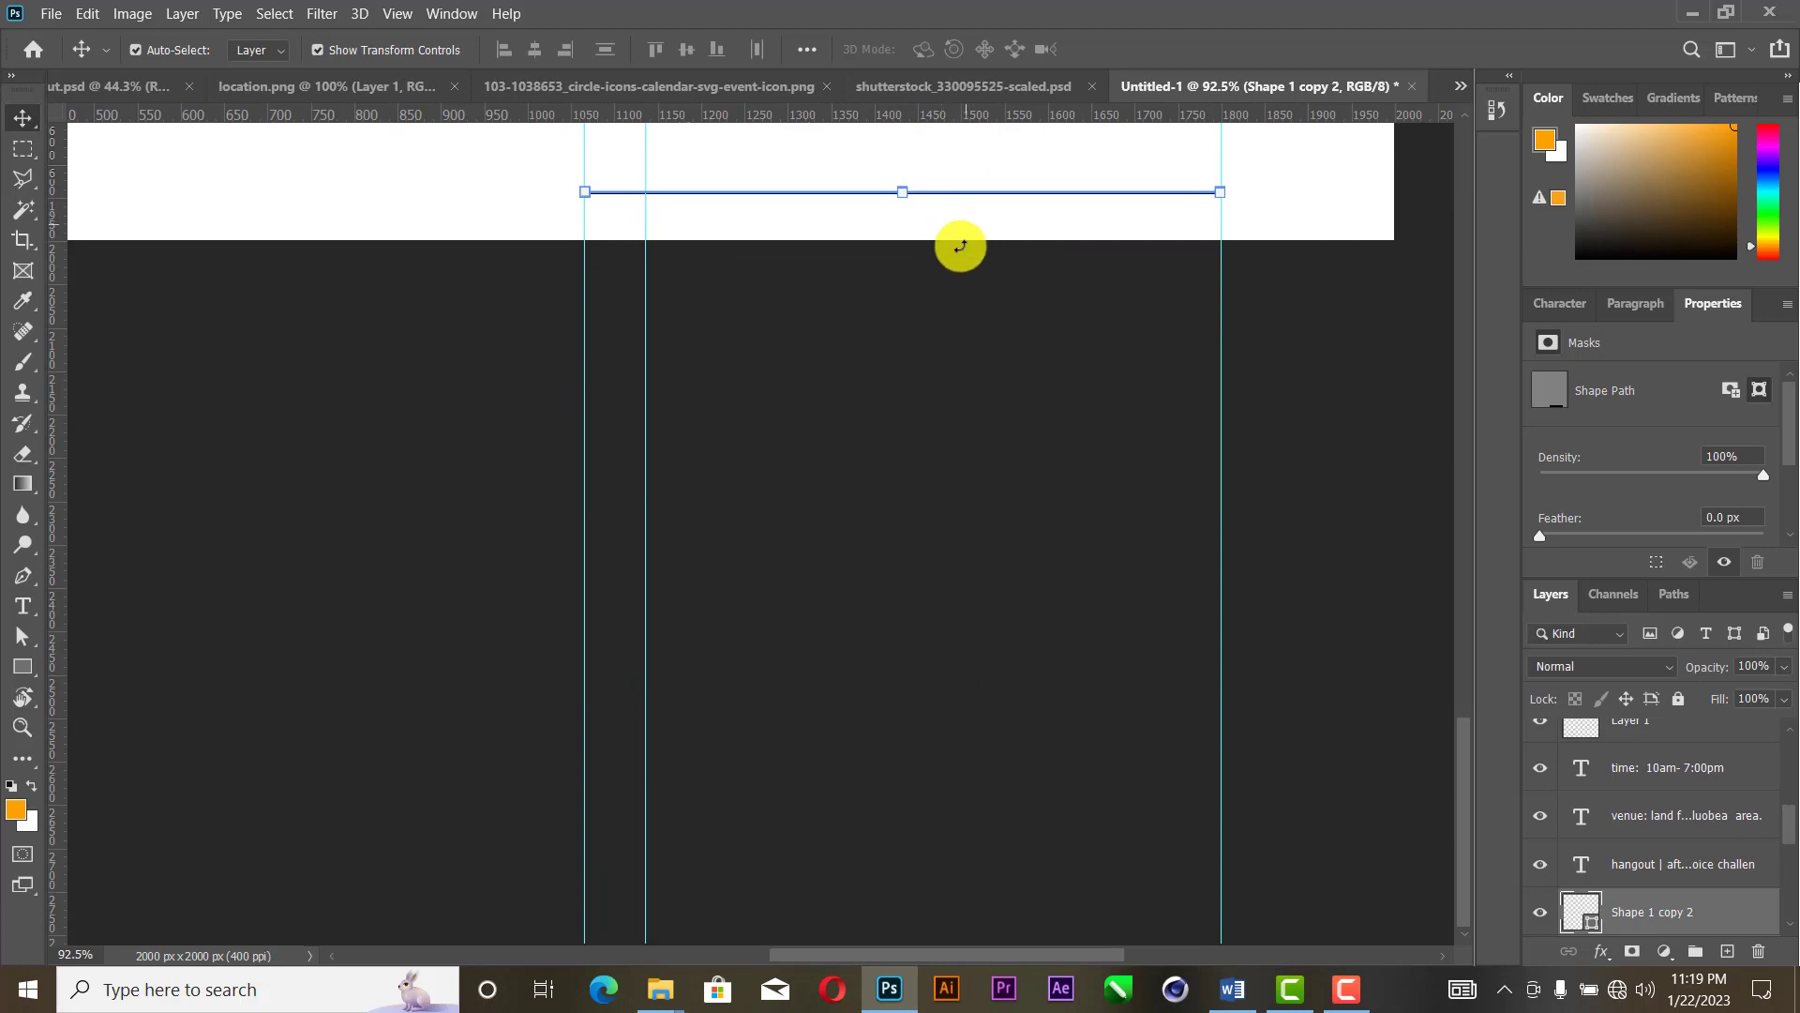
pyautogui.scroll(10, 961, 246)
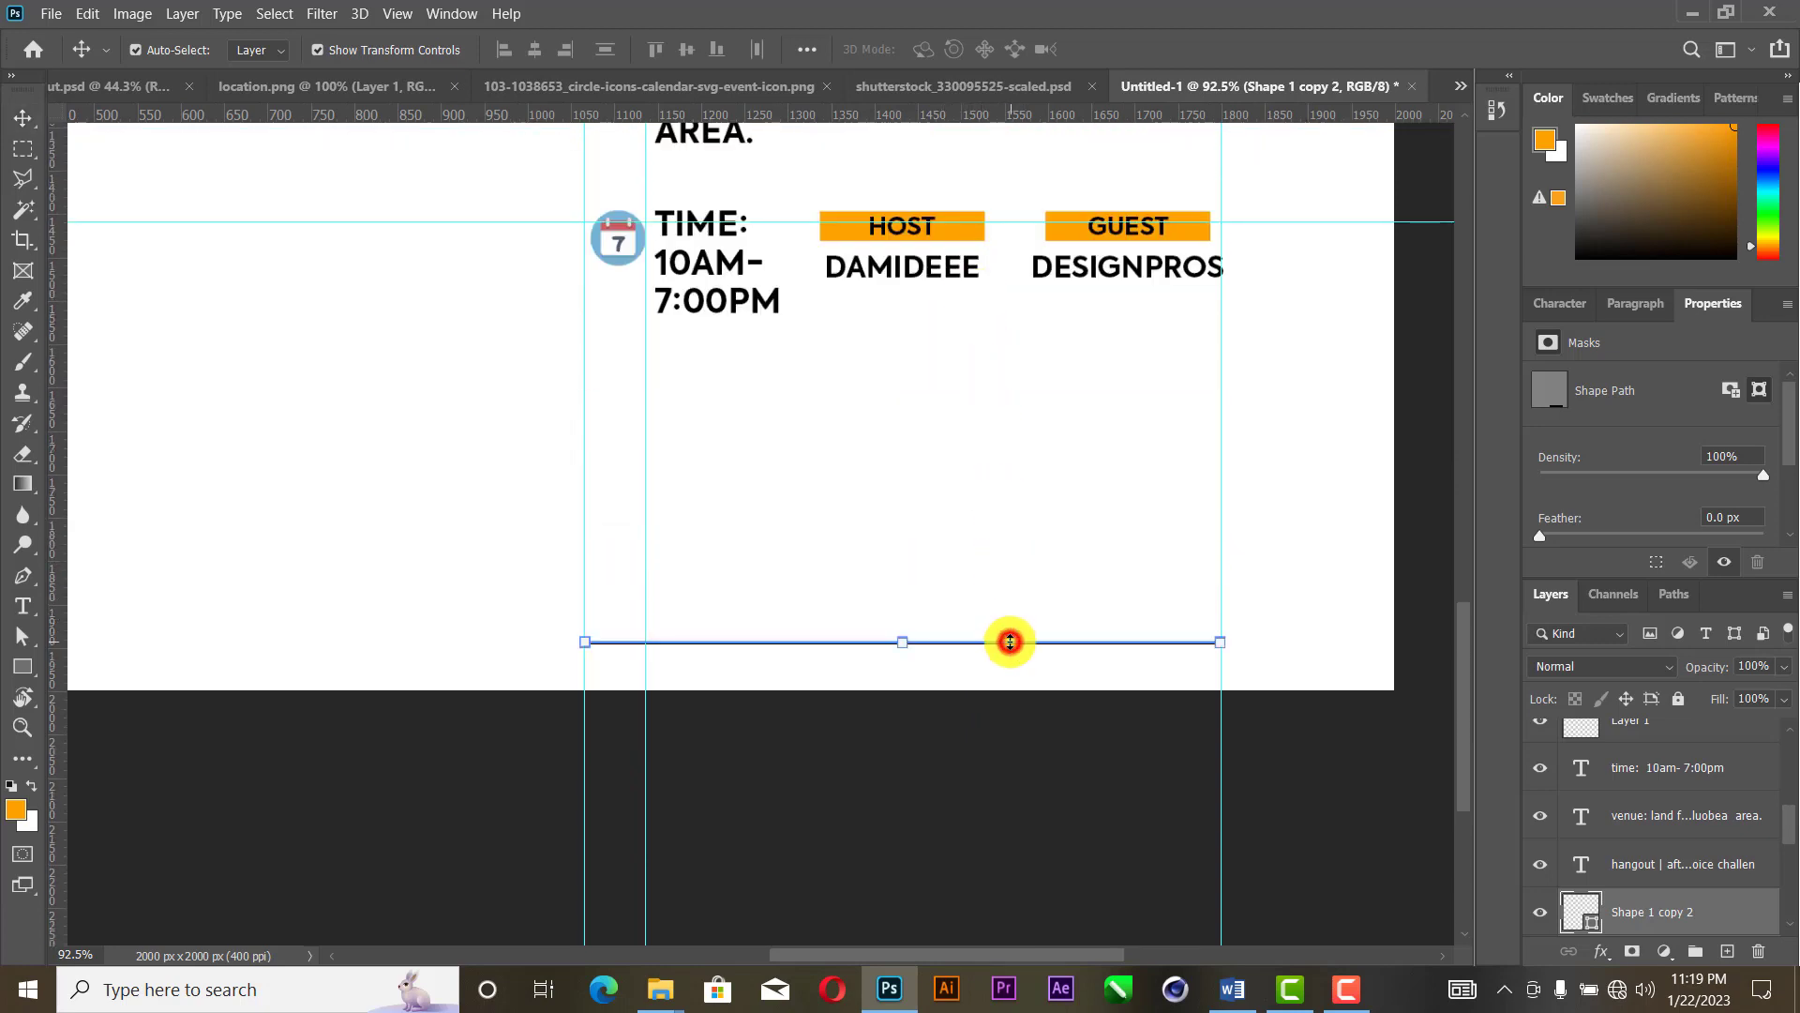
pyautogui.hotkey('ctrl', 't')
pyautogui.moveTo(1010, 645); pyautogui.dragTo(1244, 317)
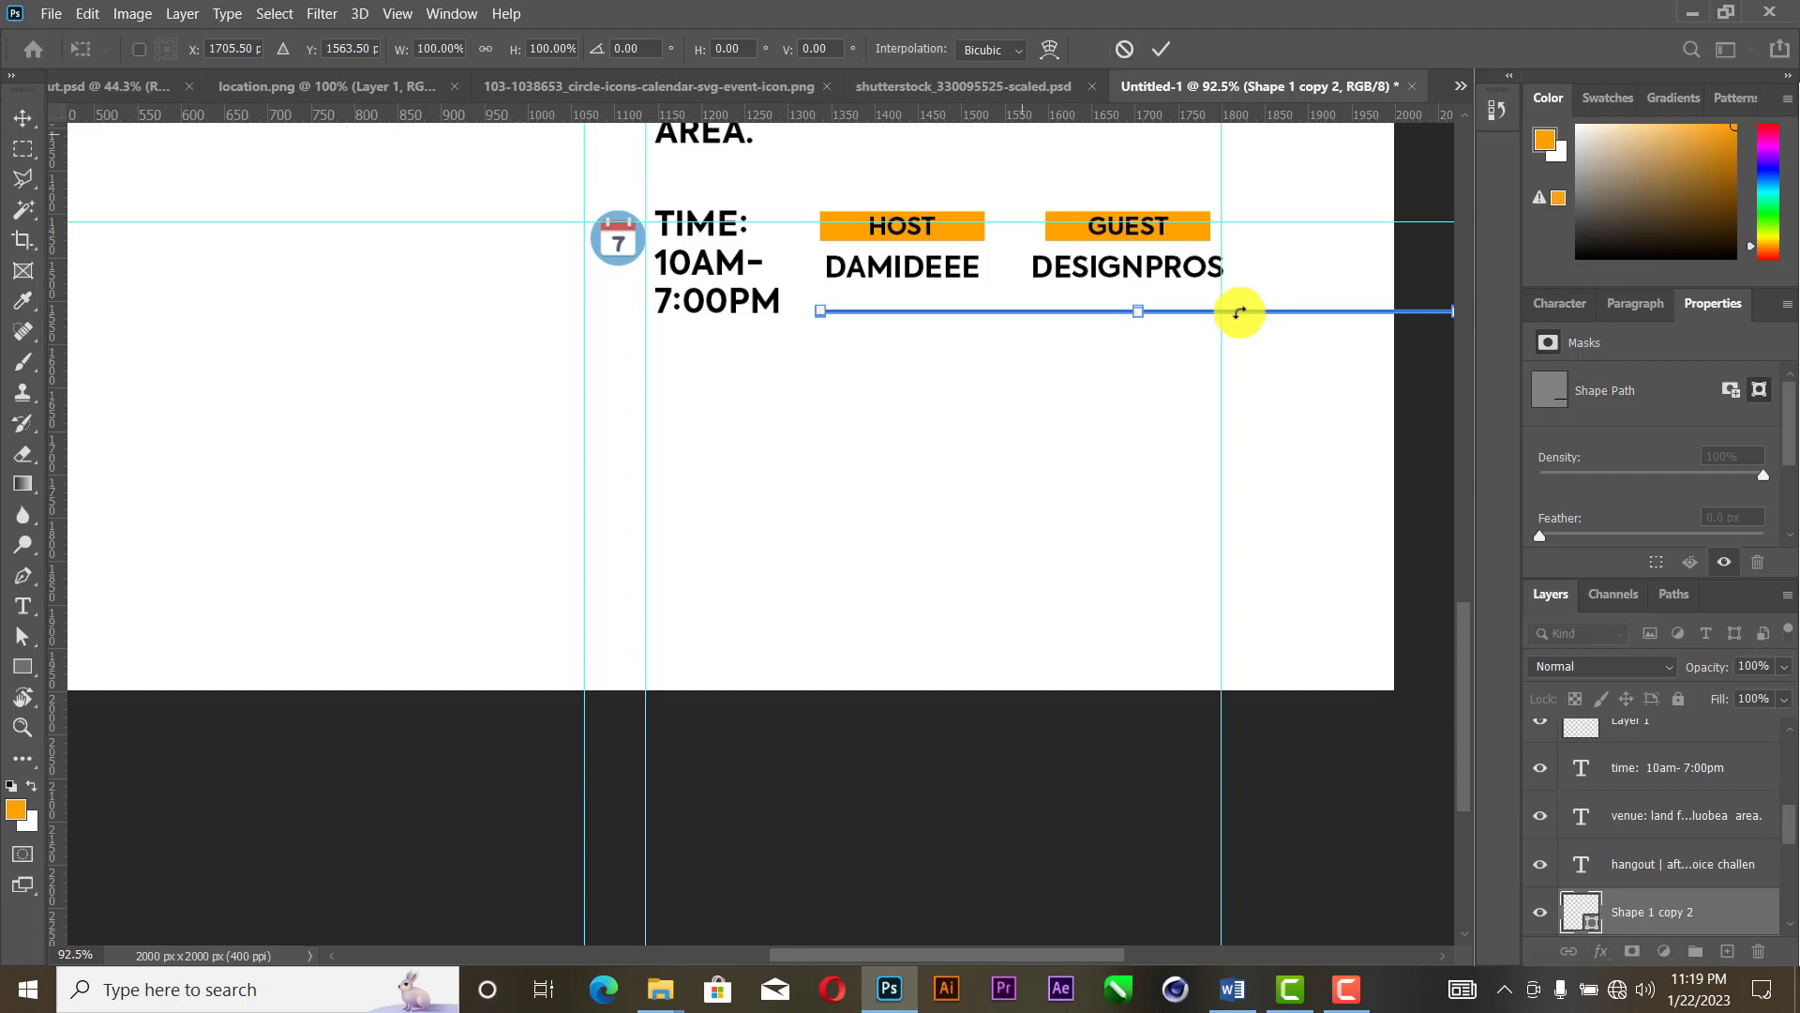
# Step: Shorten the copied line from its right end to the right vertical guide, at 62.99% width
pyautogui.moveTo(1136, 311); pyautogui.dragTo(1137, 324)
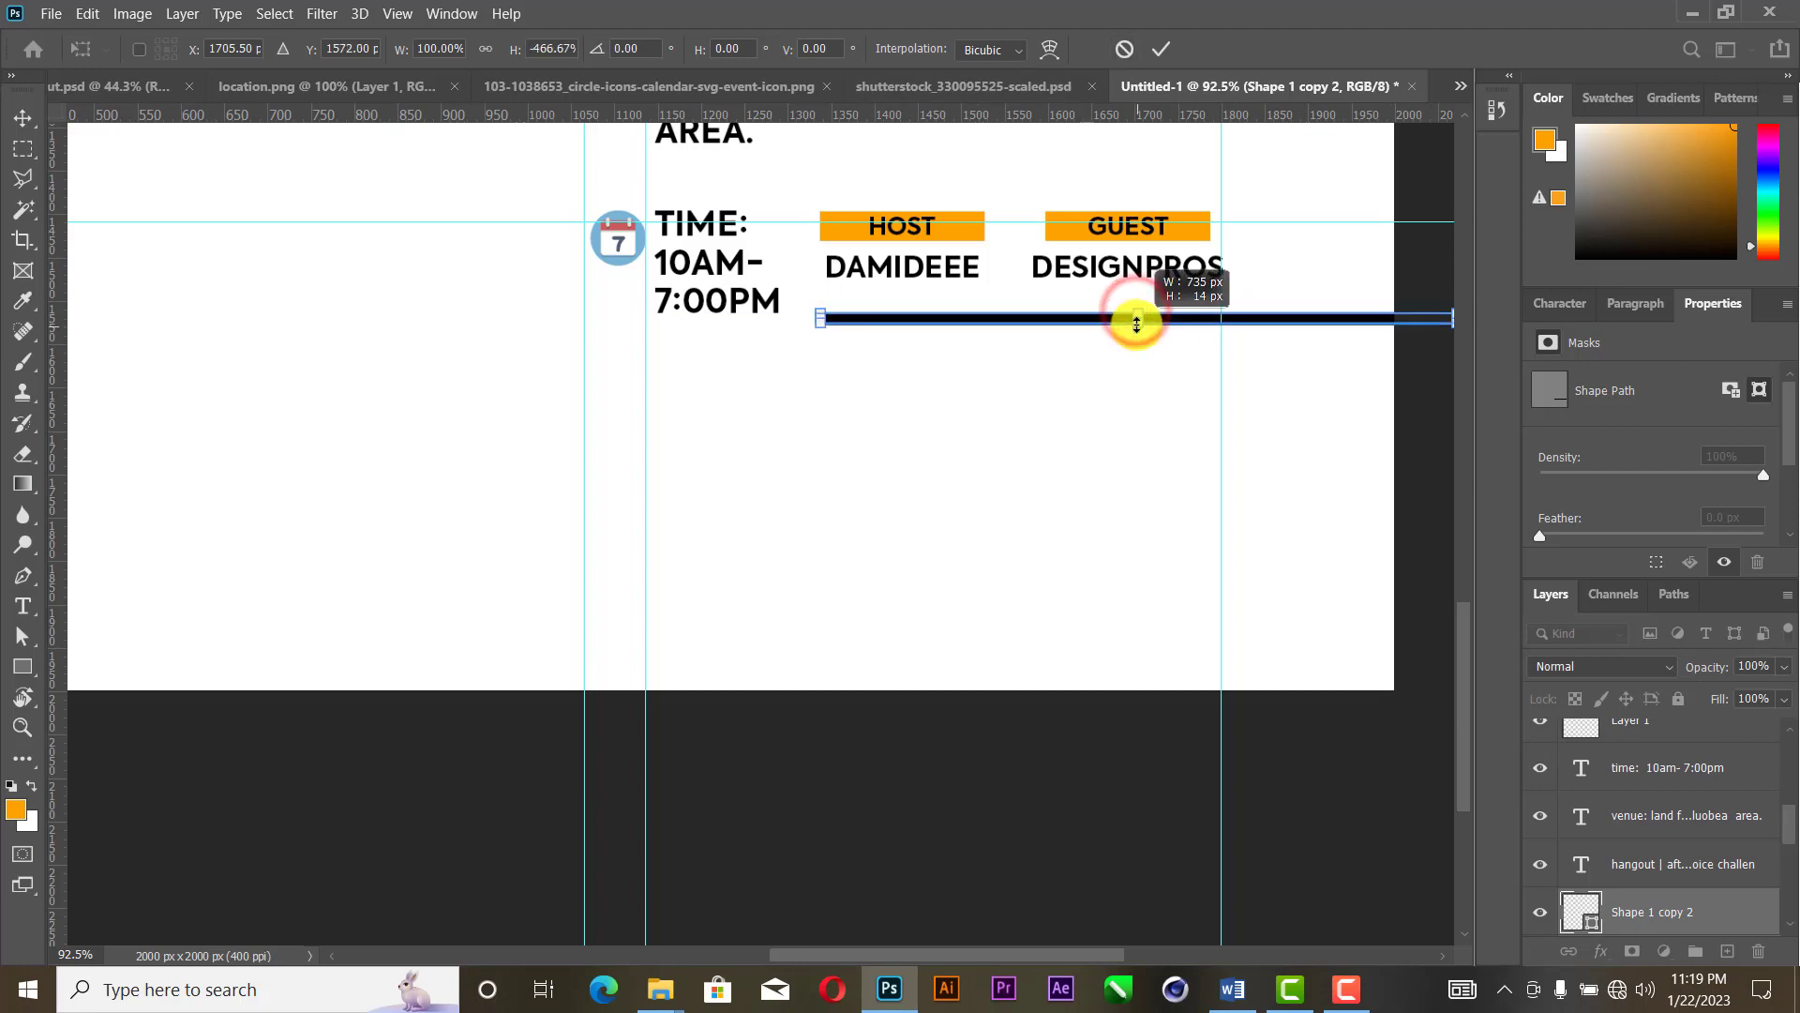
pyautogui.hotkey('ctrl', 'z')
pyautogui.scroll(5, 1369, 302)
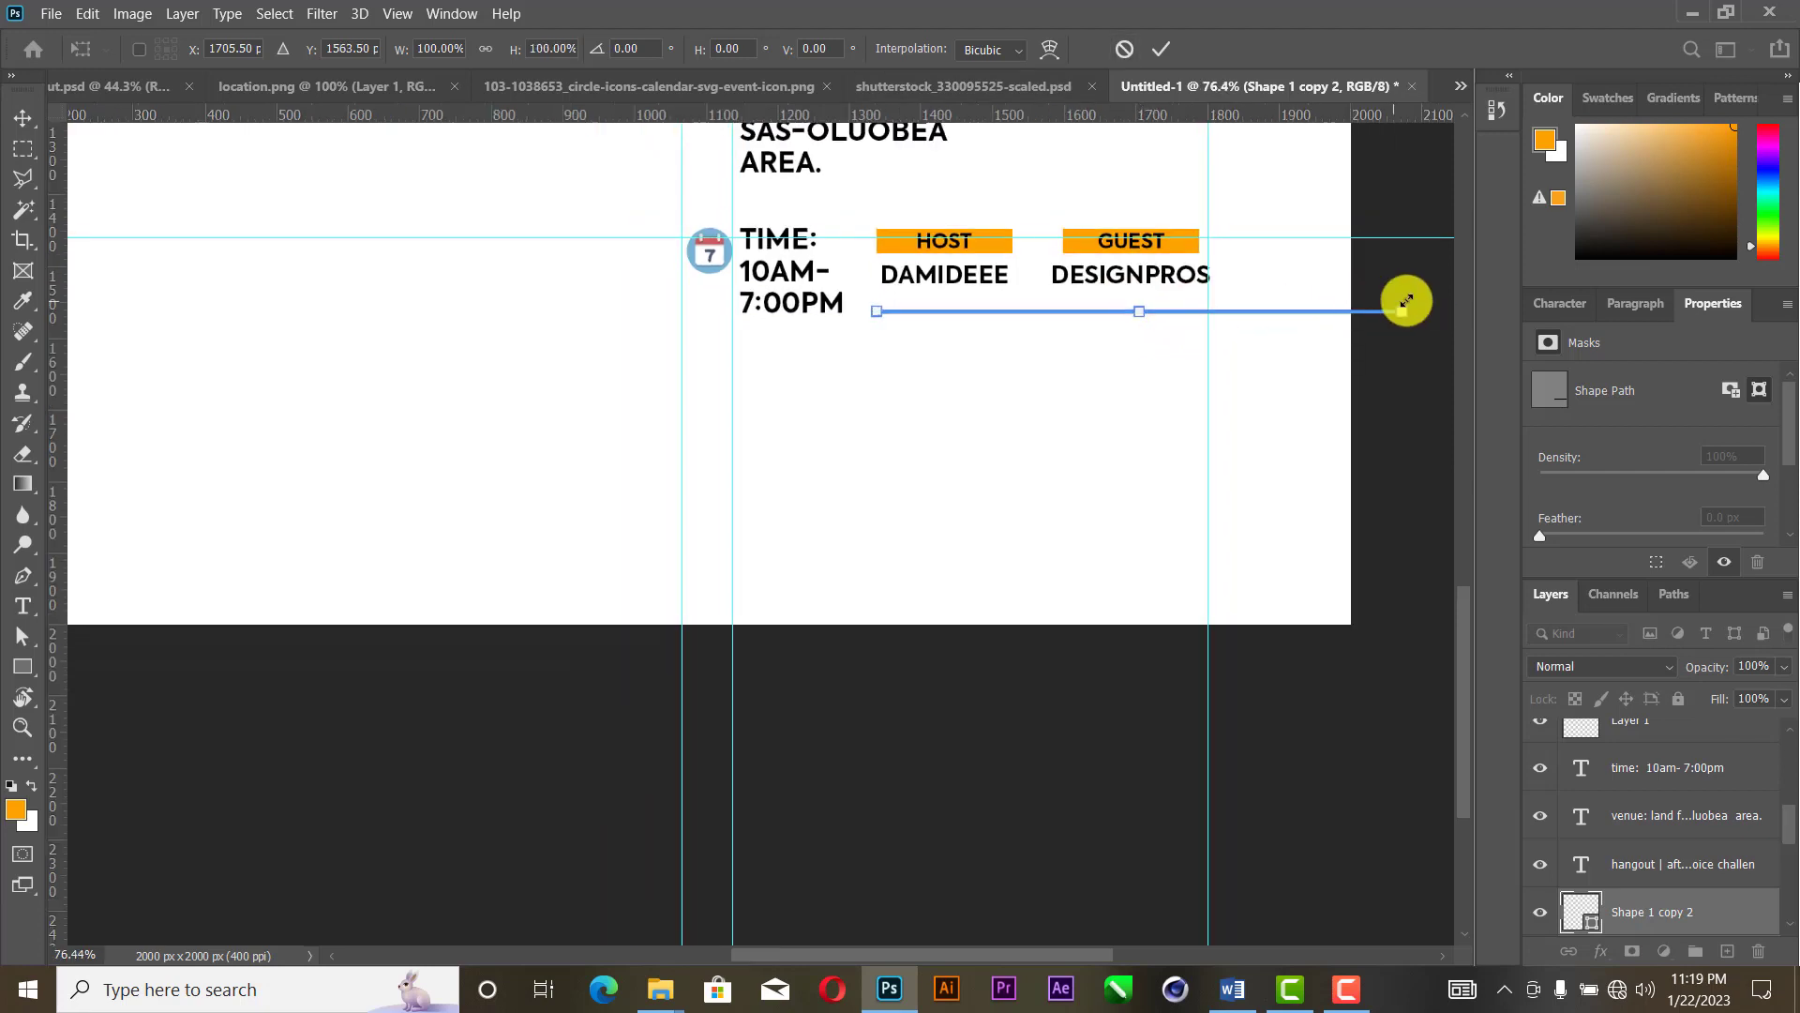
pyautogui.scroll(3, 1407, 300)
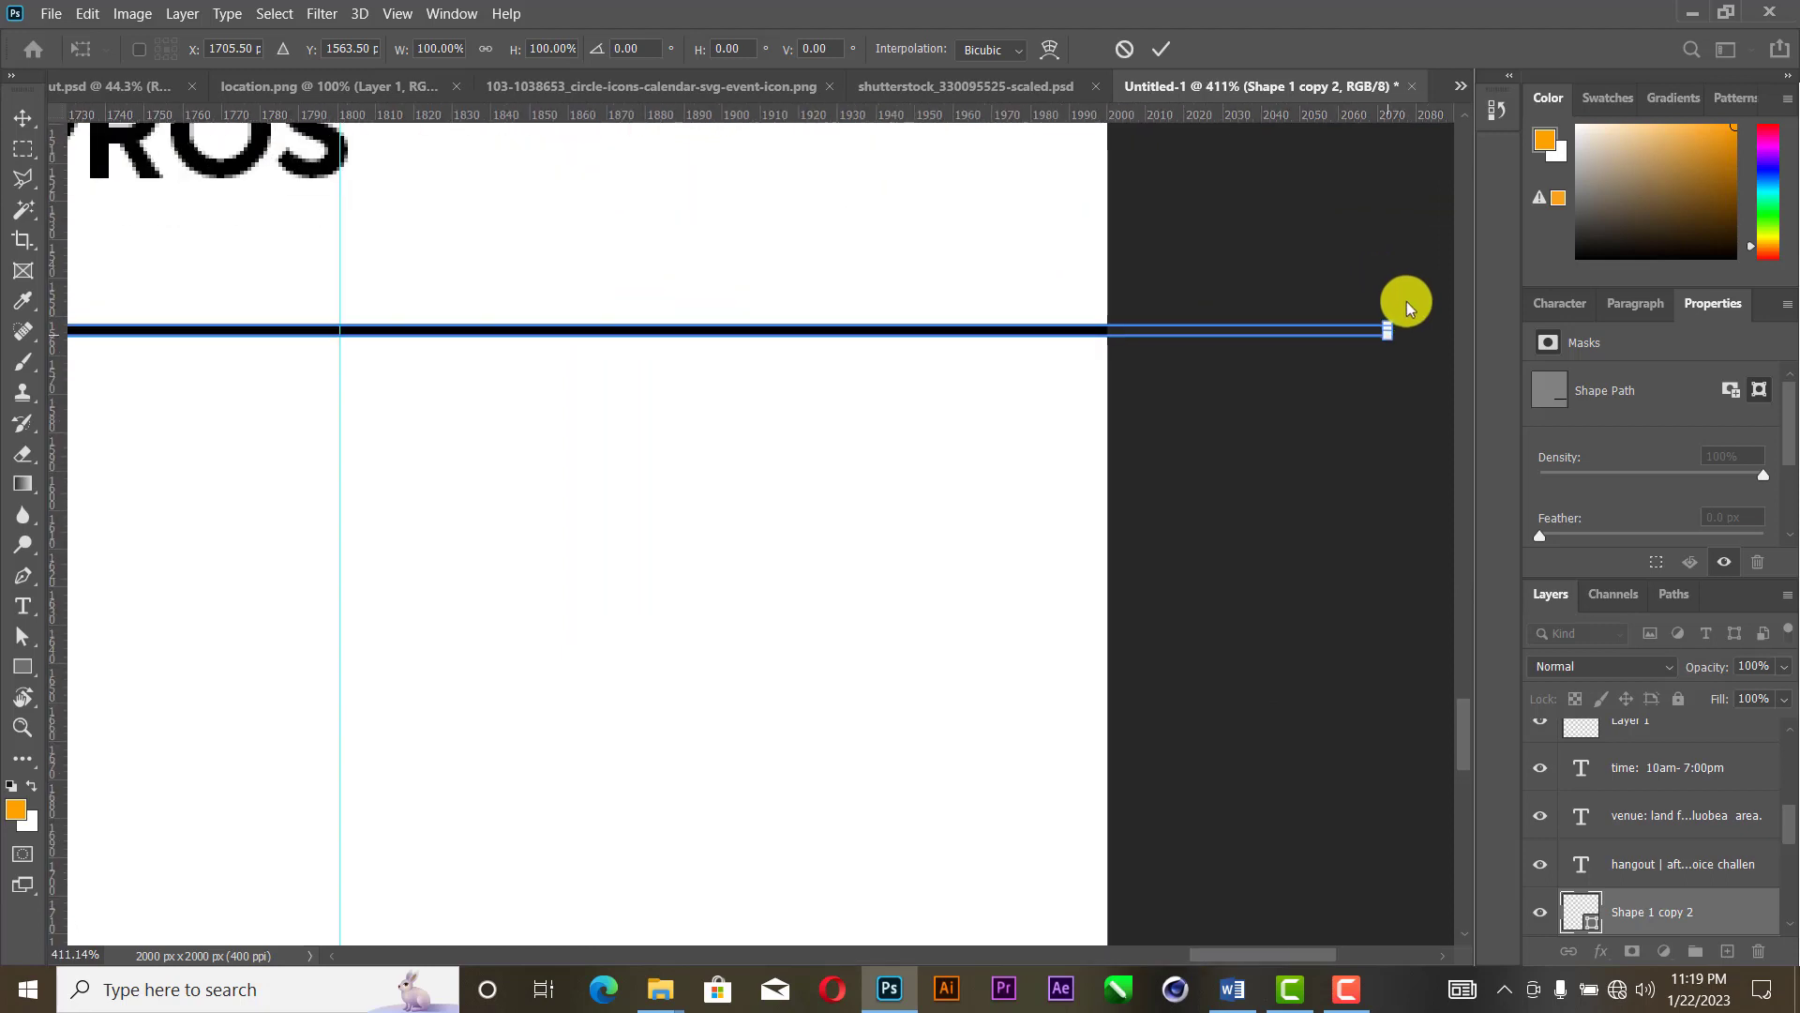
pyautogui.moveTo(1375, 331); pyautogui.dragTo(337, 334)
pyautogui.scroll(-4, 410, 341)
pyautogui.scroll(-1, 410, 342)
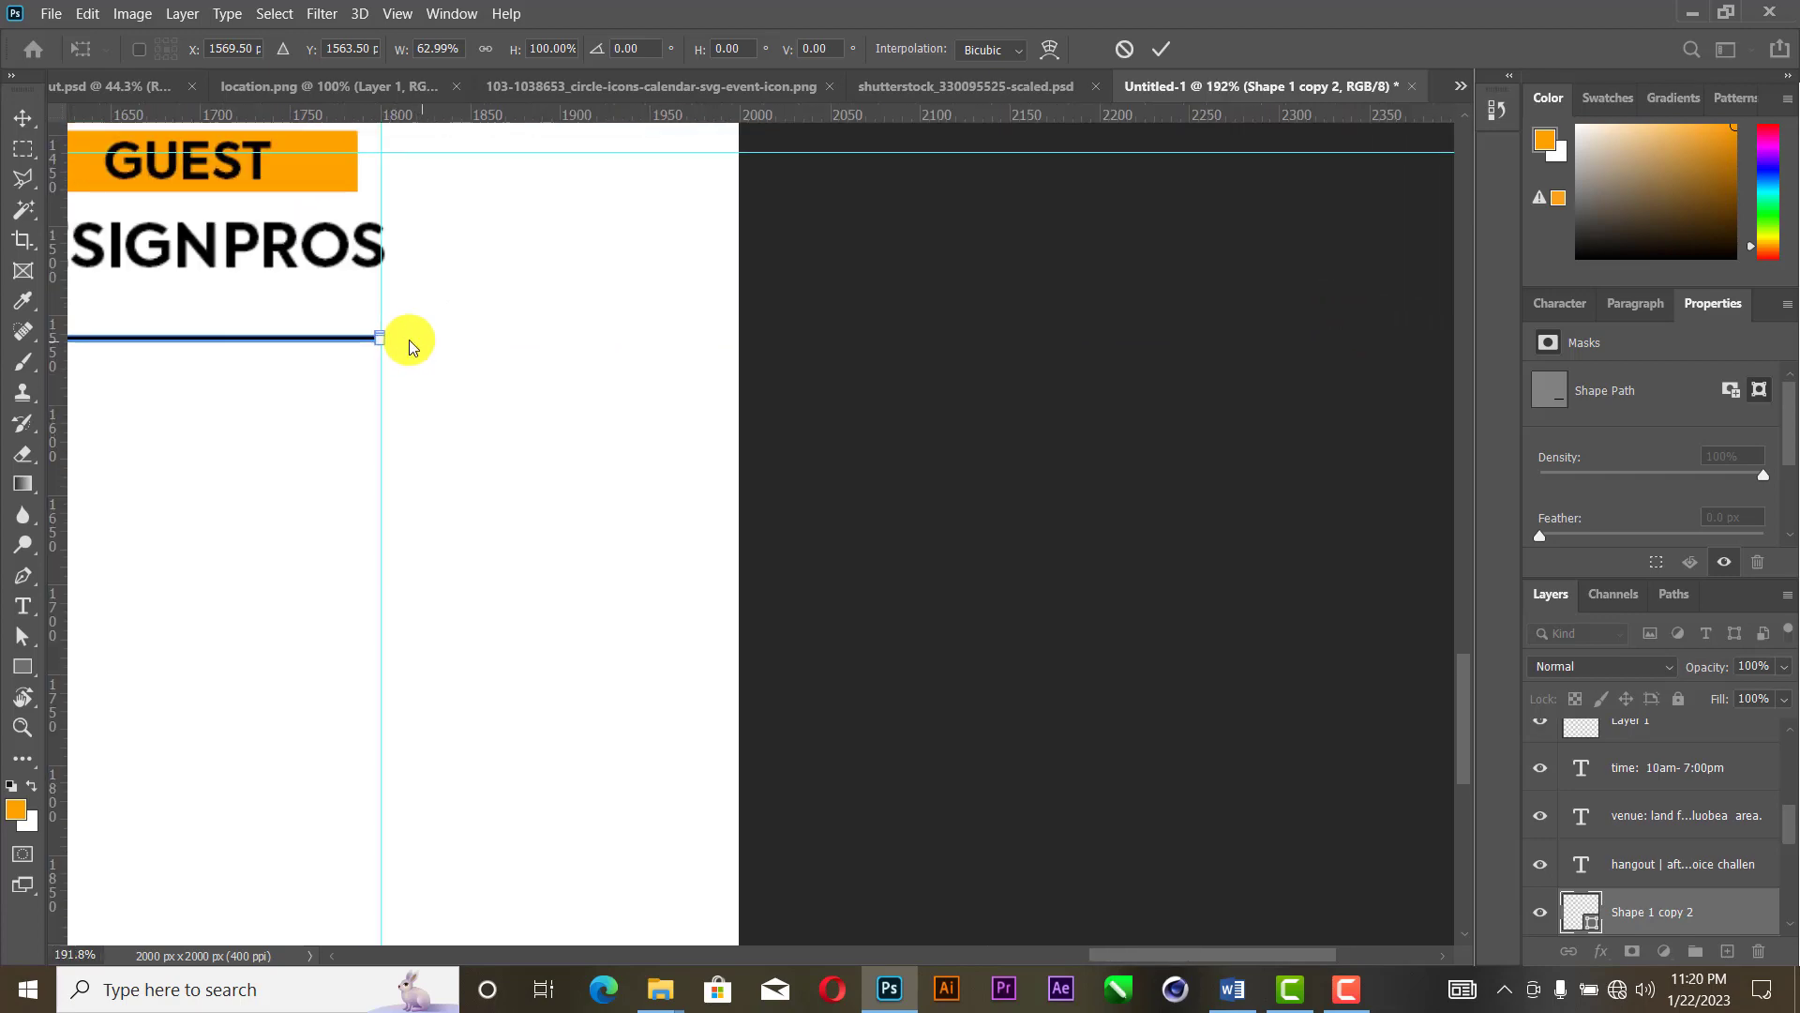
pyautogui.click(1161, 49)
pyautogui.press('z')
pyautogui.rightClick(502, 300)
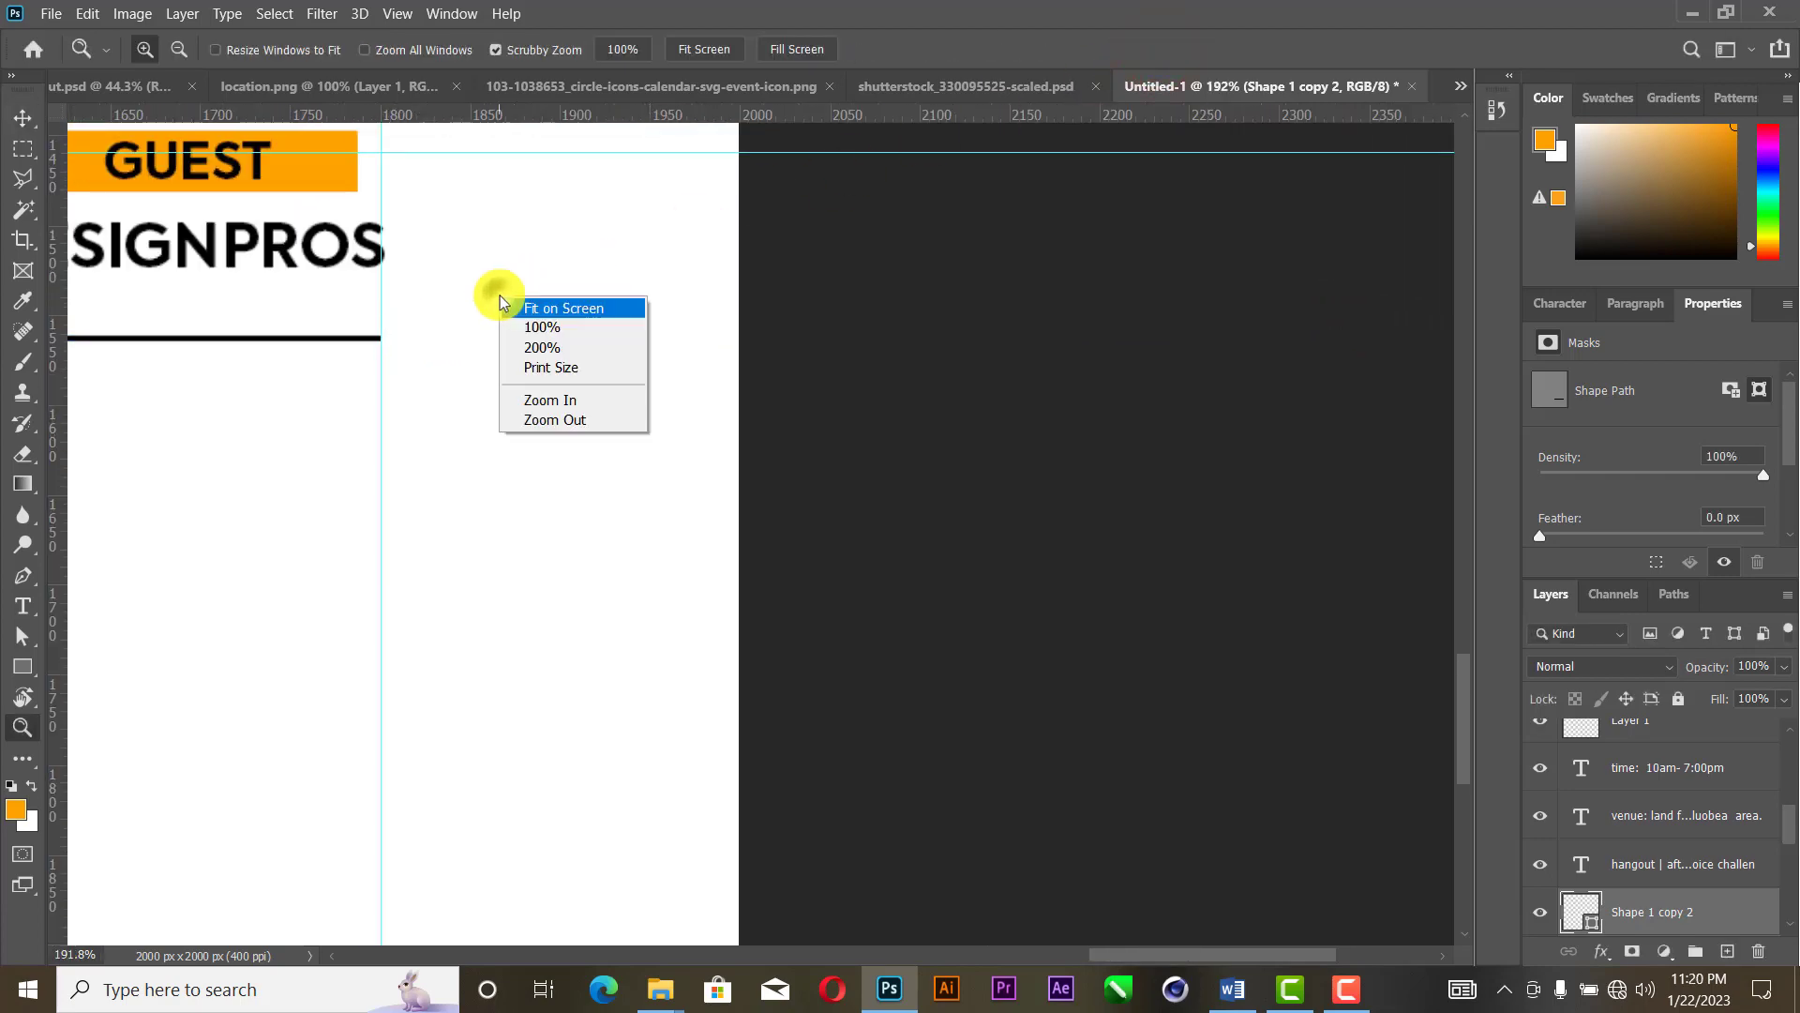
pyautogui.click(551, 304)
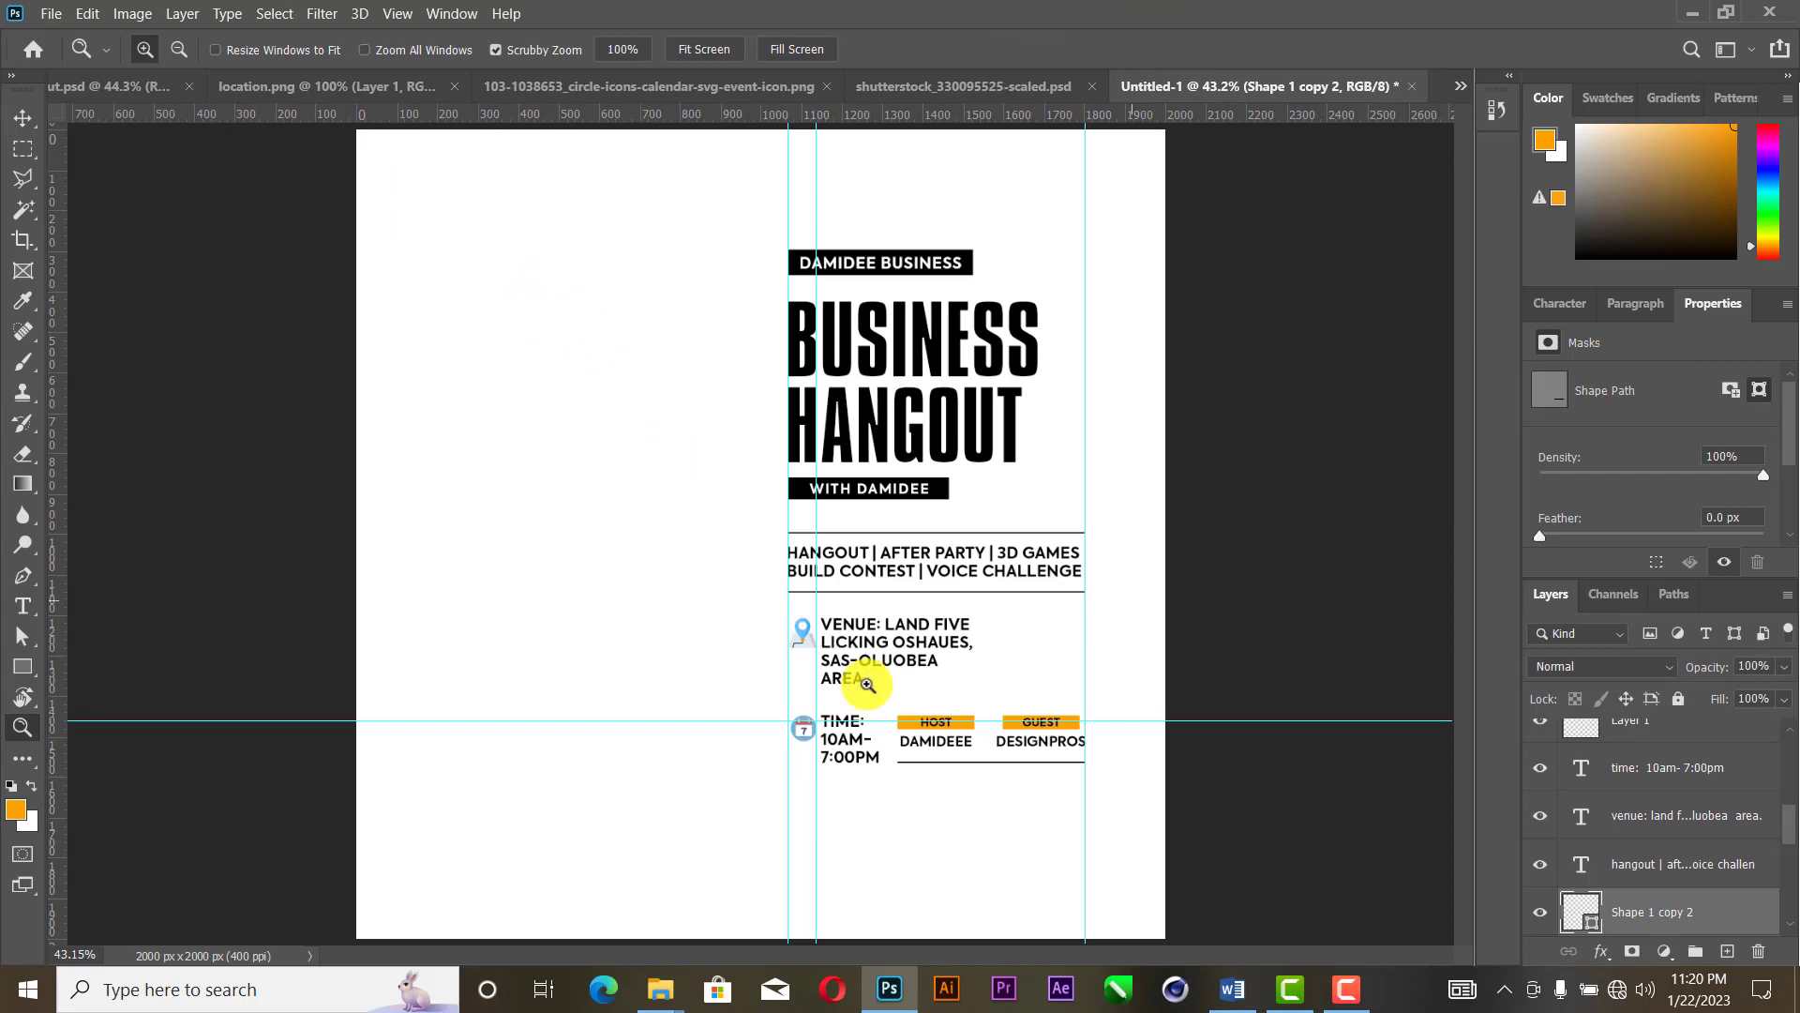
# Step: Align the bottom edges of the time text and the short line under the host and guest names
pyautogui.click(983, 821)
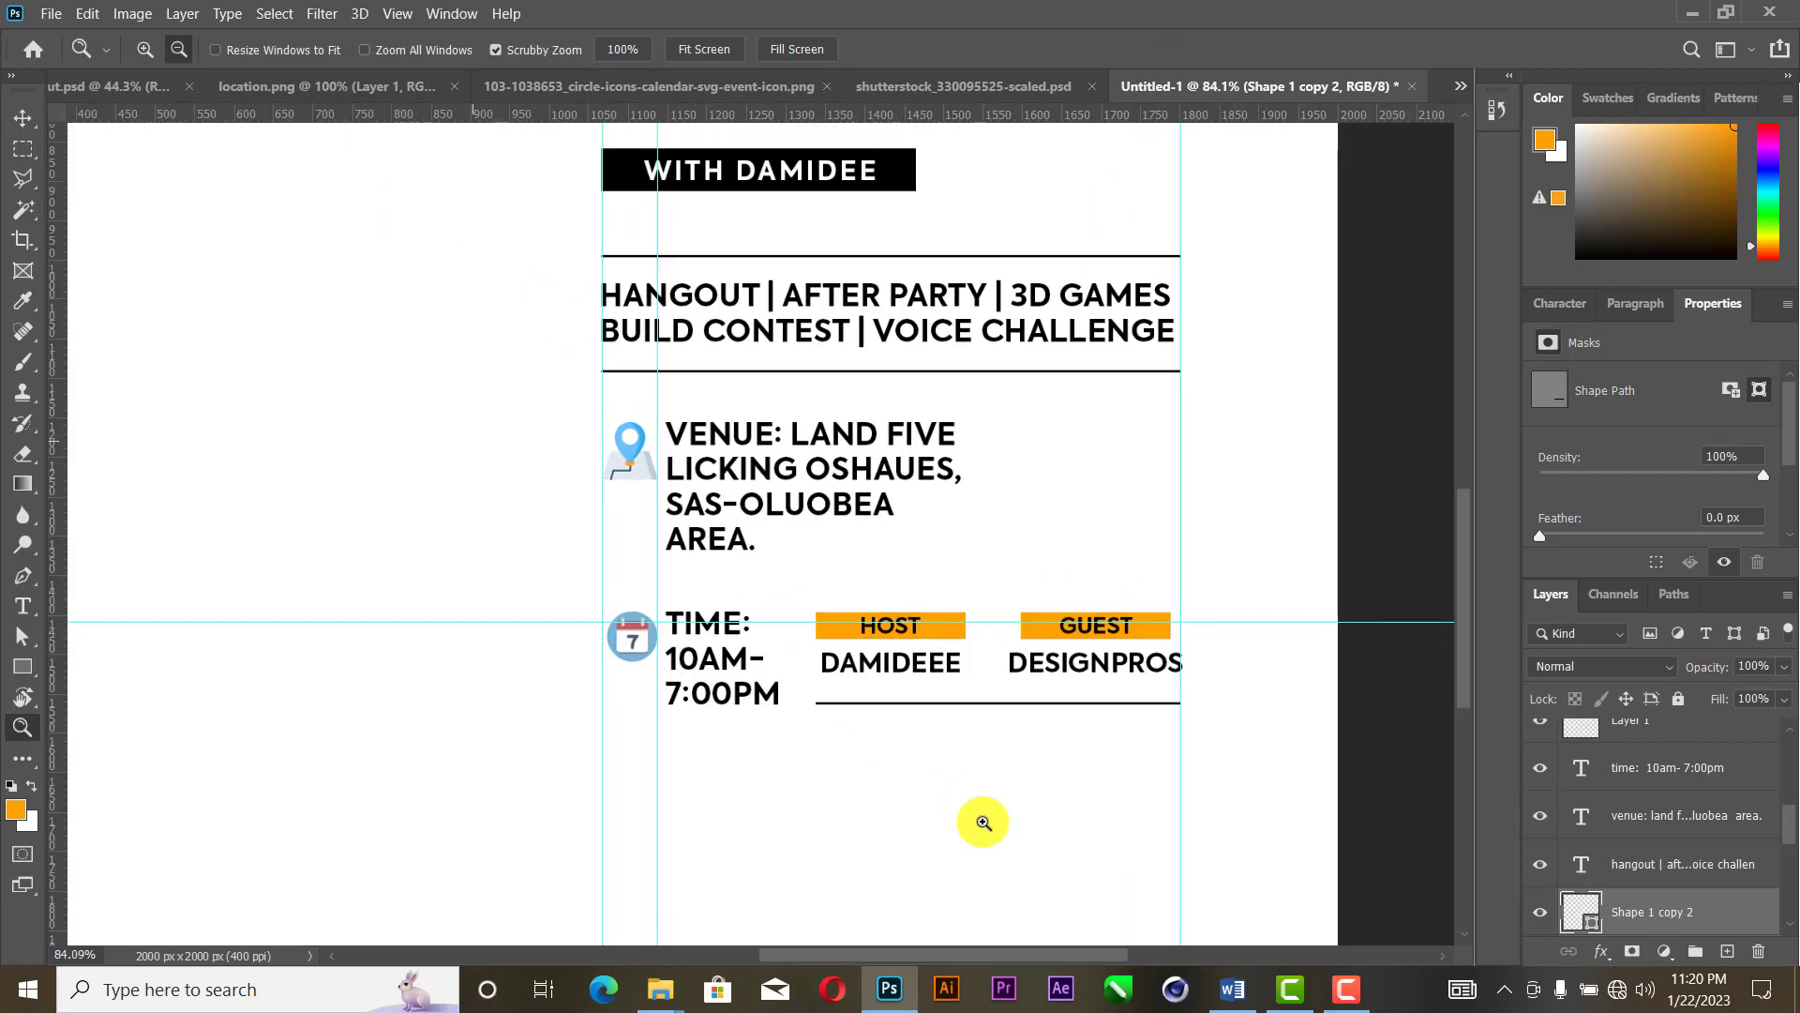
pyautogui.click(25, 117)
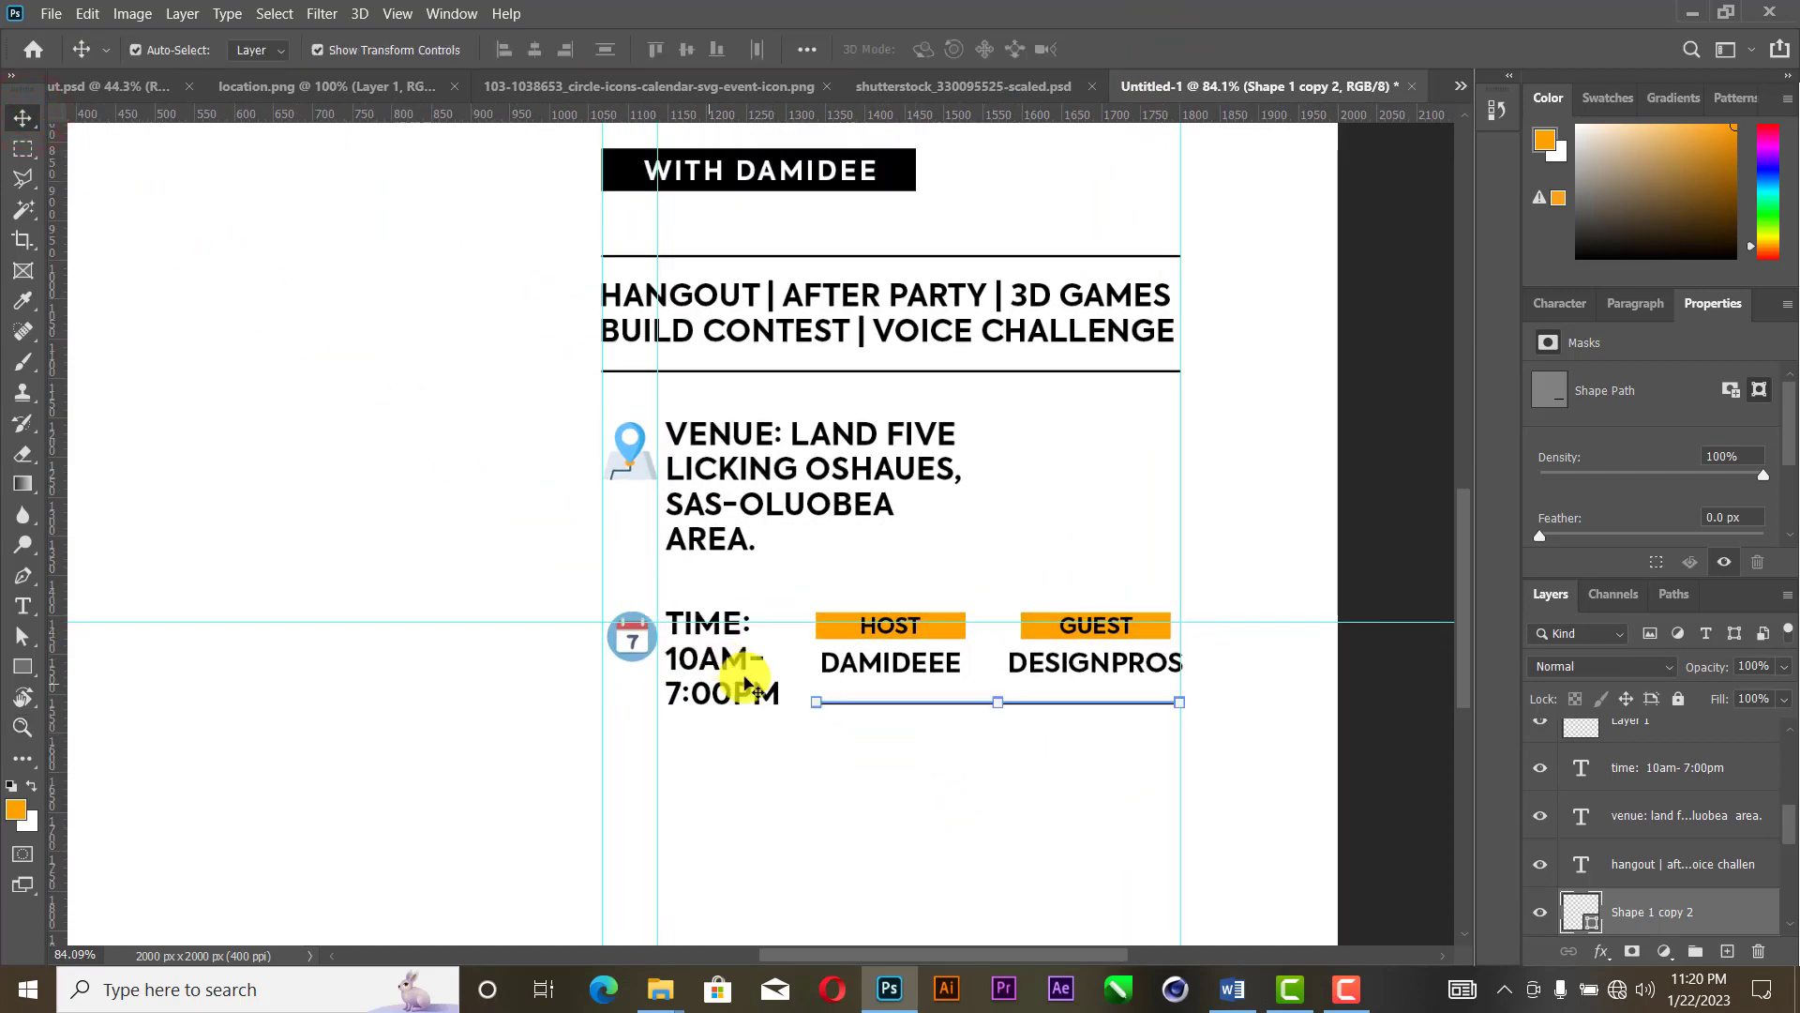
pyautogui.click(756, 691)
pyautogui.click(891, 787)
pyautogui.moveTo(1015, 784); pyautogui.dragTo(938, 696)
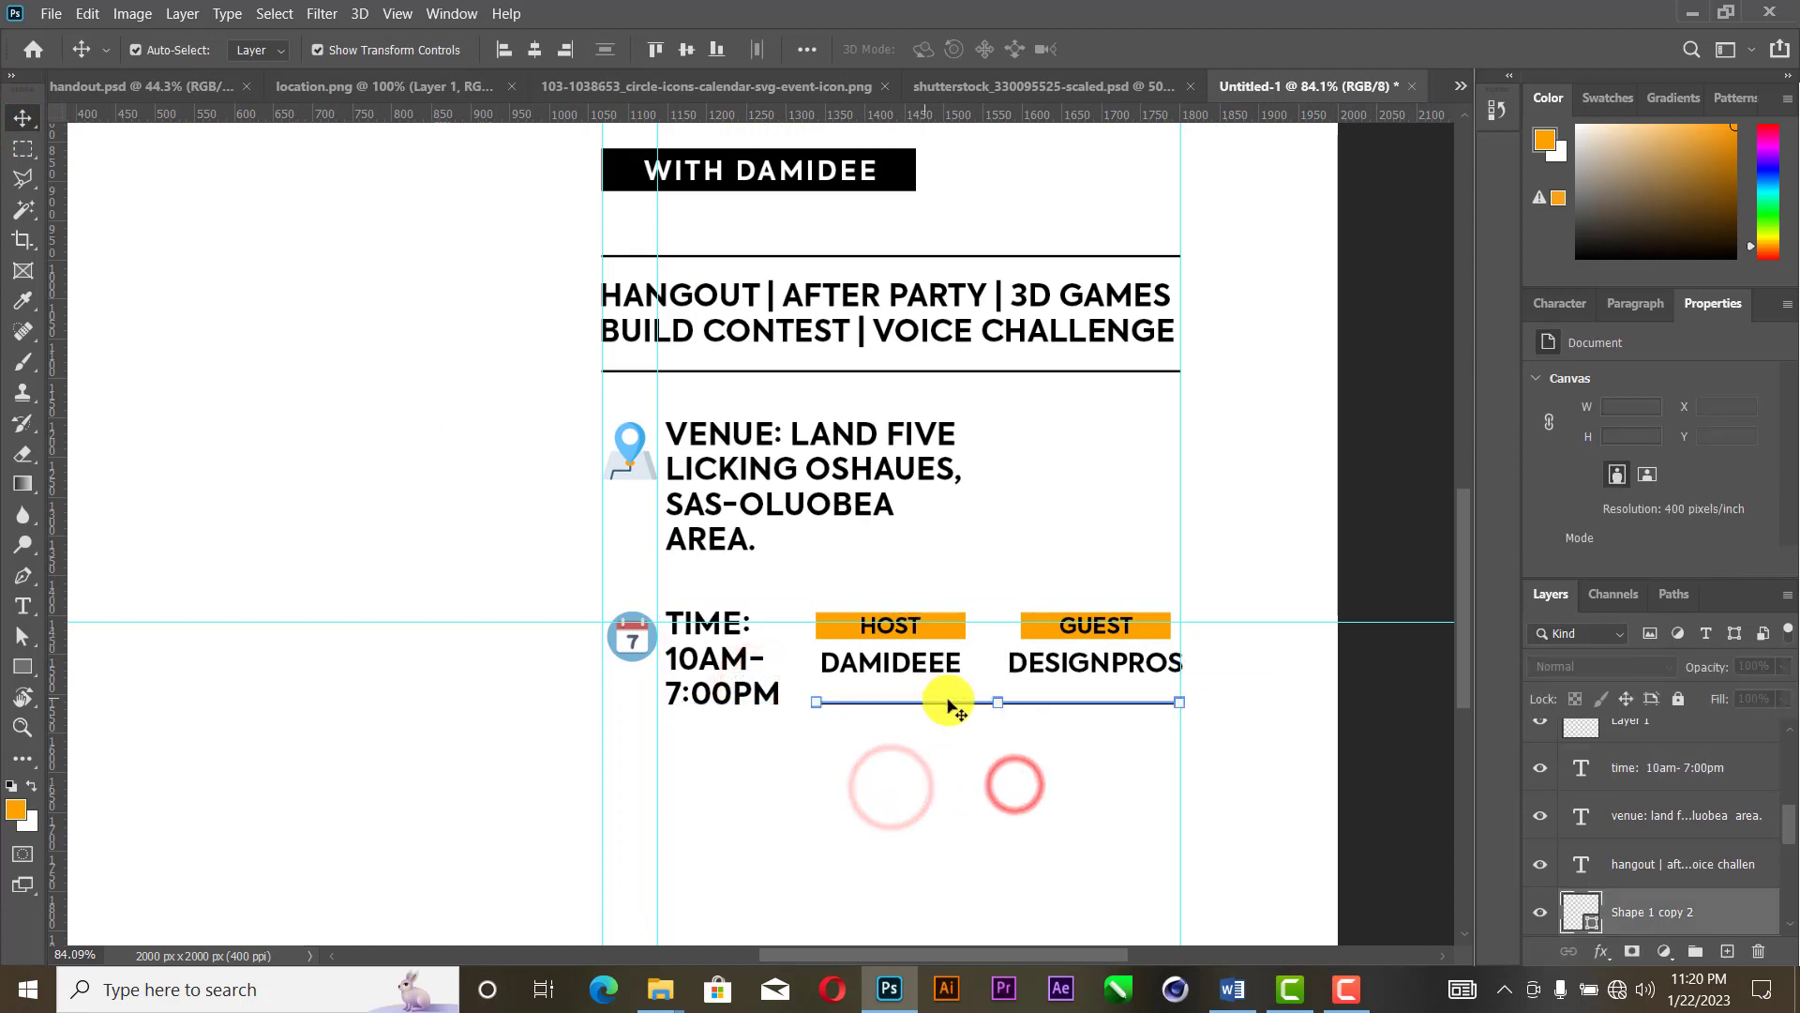
pyautogui.keyDown('shift'); pyautogui.click(771, 689); pyautogui.keyUp('shift')
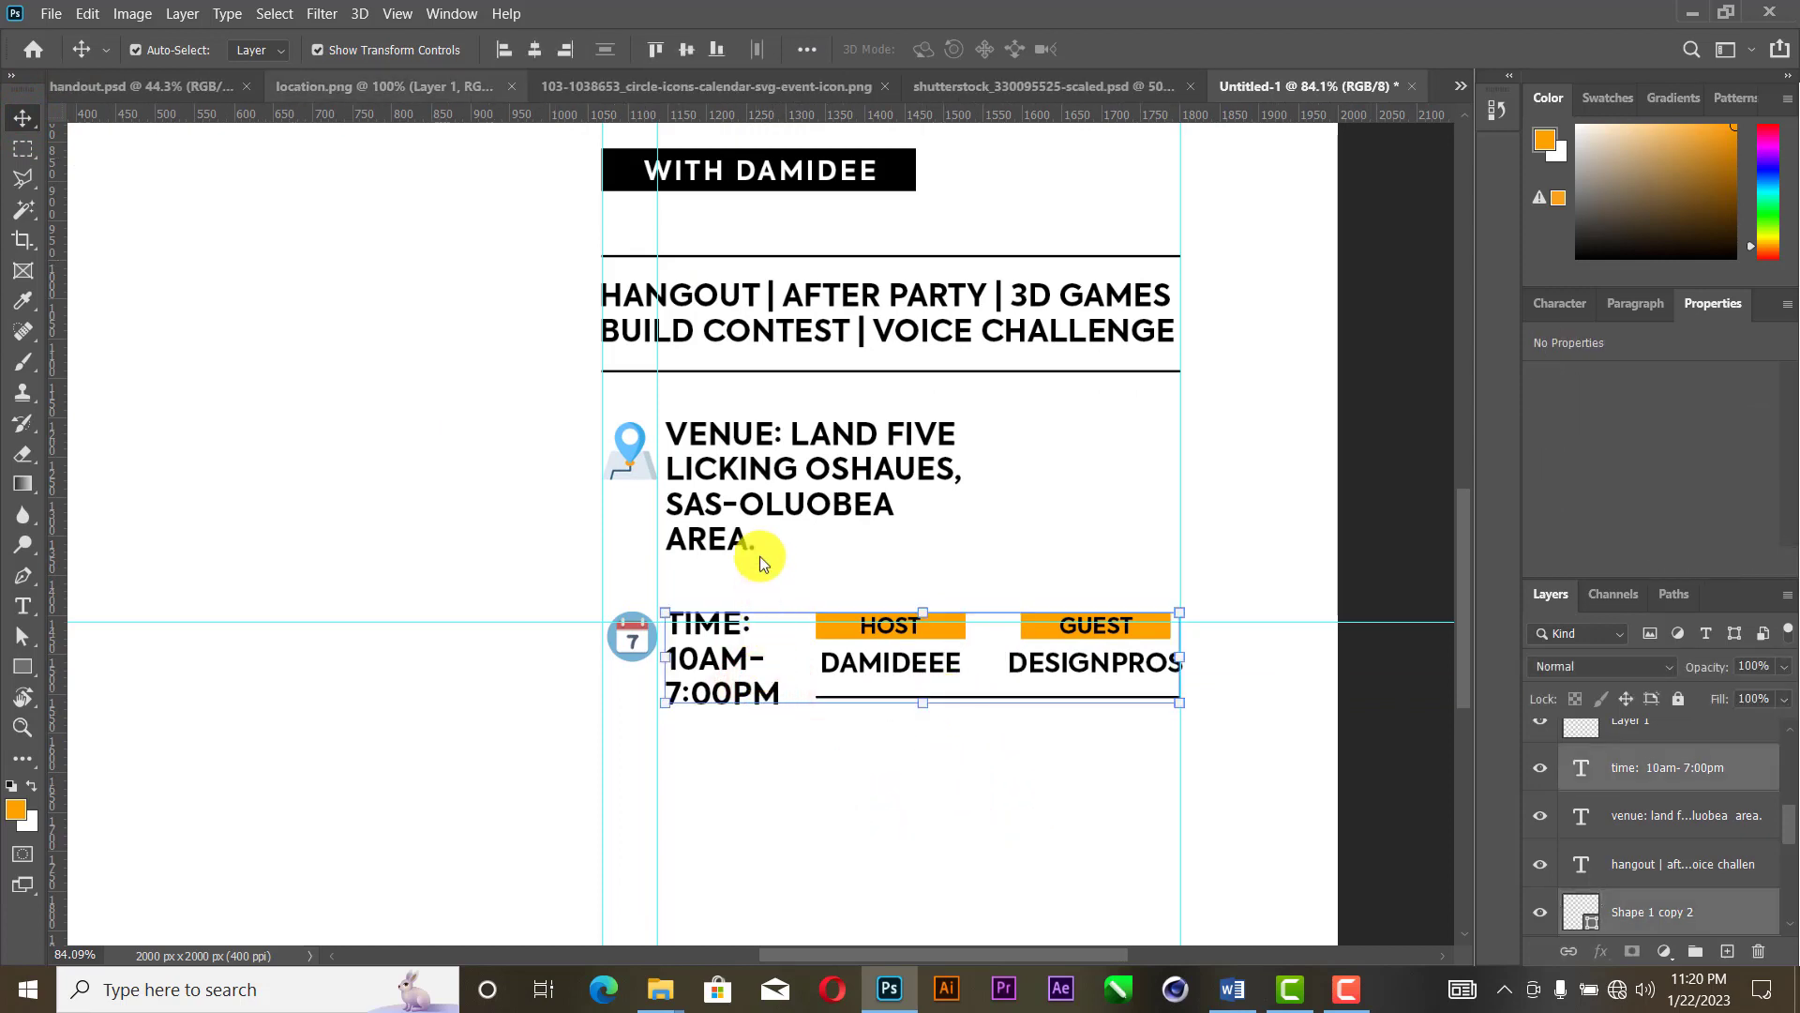
pyautogui.click(718, 49)
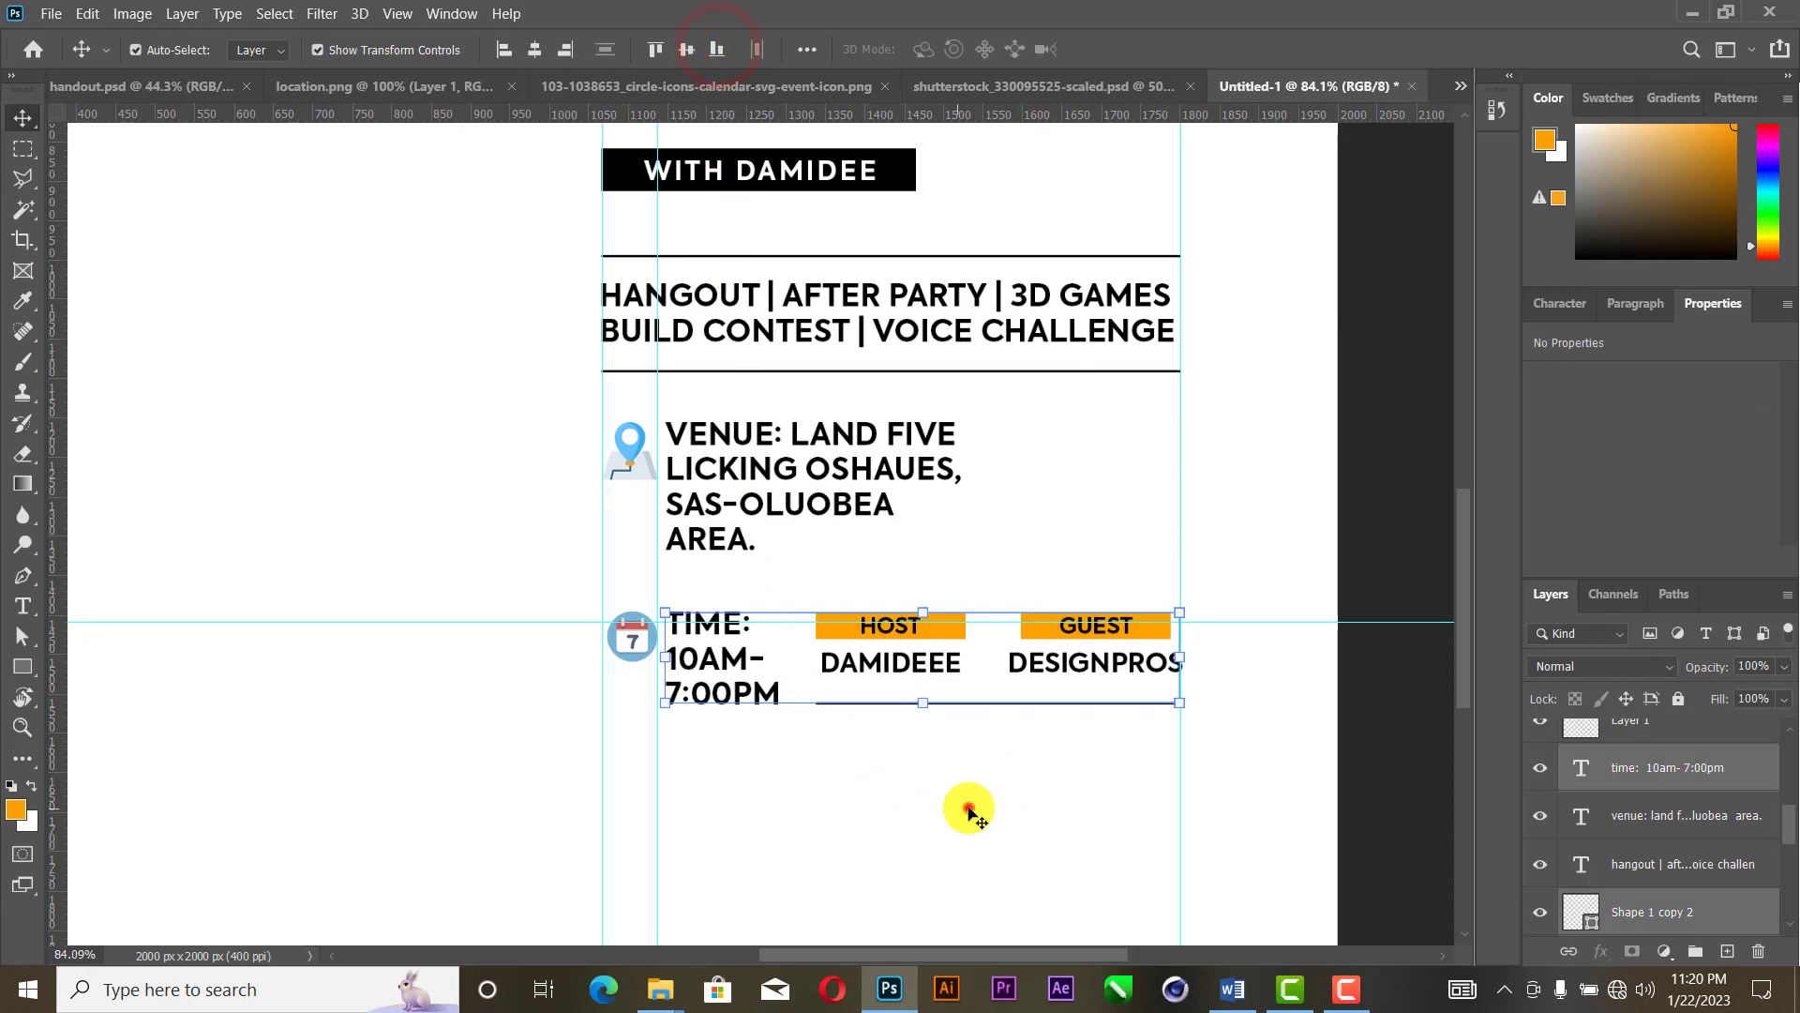
pyautogui.click(969, 812)
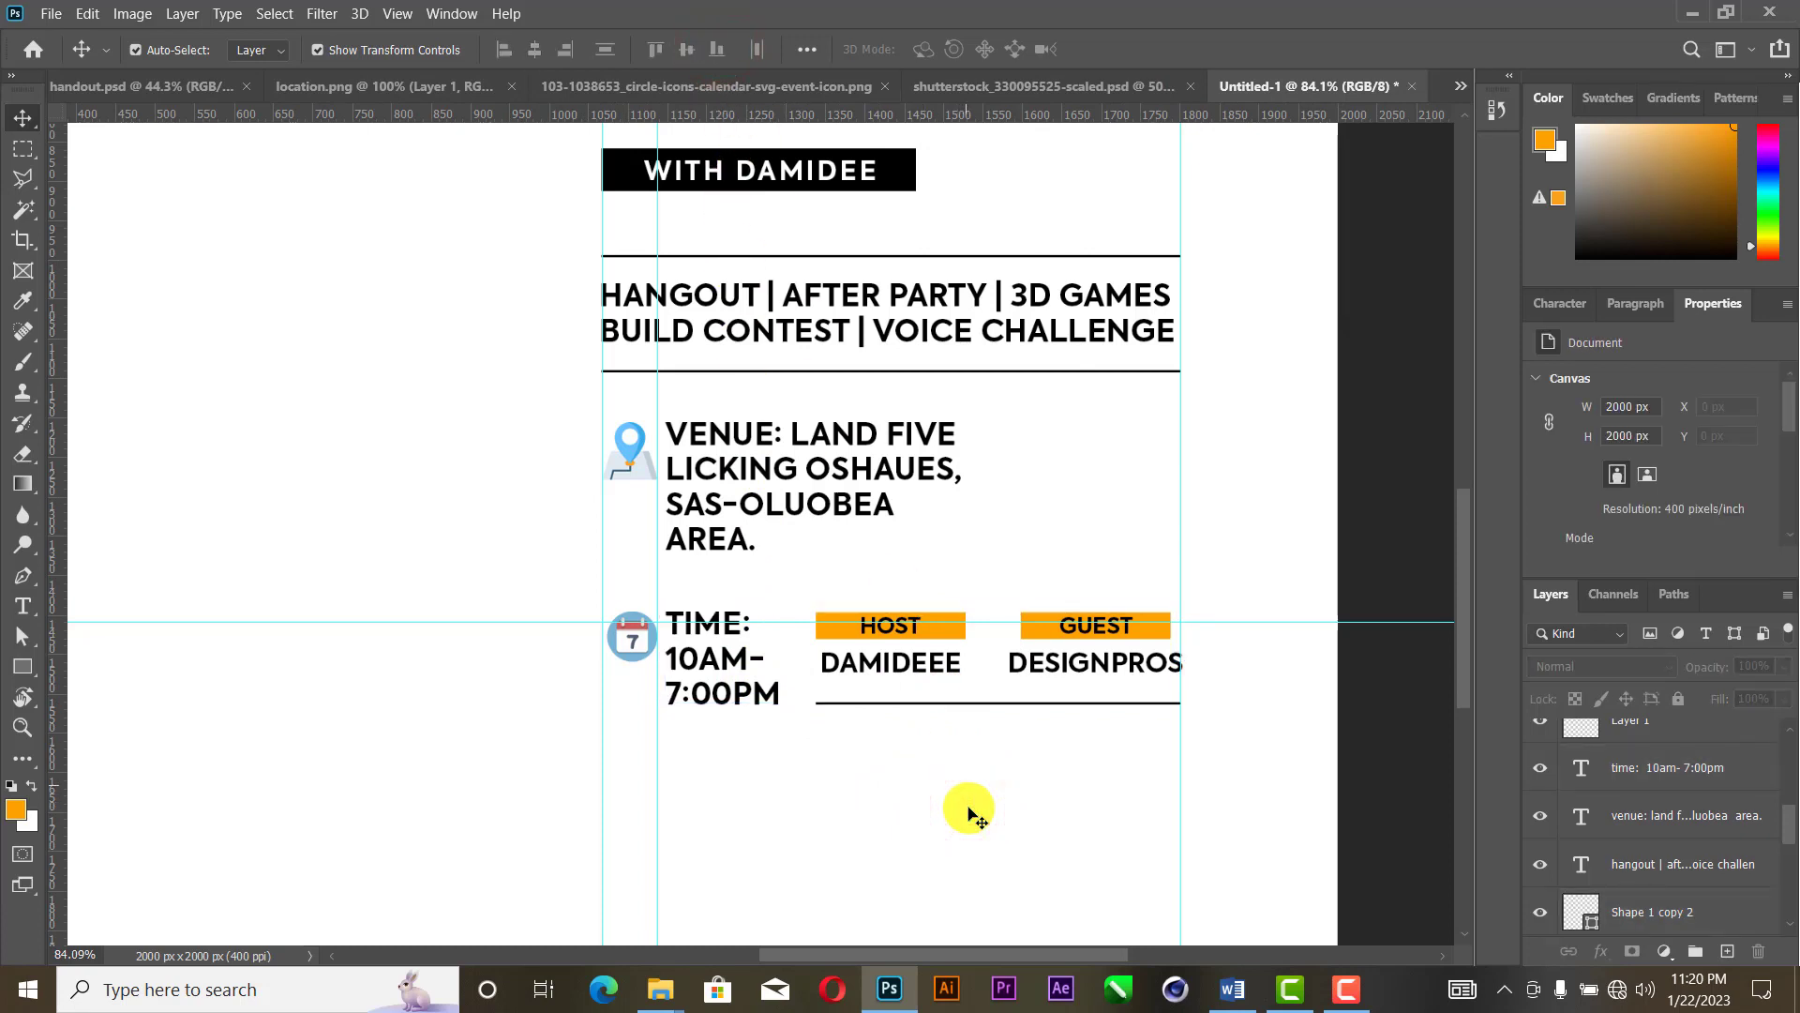
pyautogui.press('z')
pyautogui.rightClick(967, 523)
pyautogui.click(985, 527)
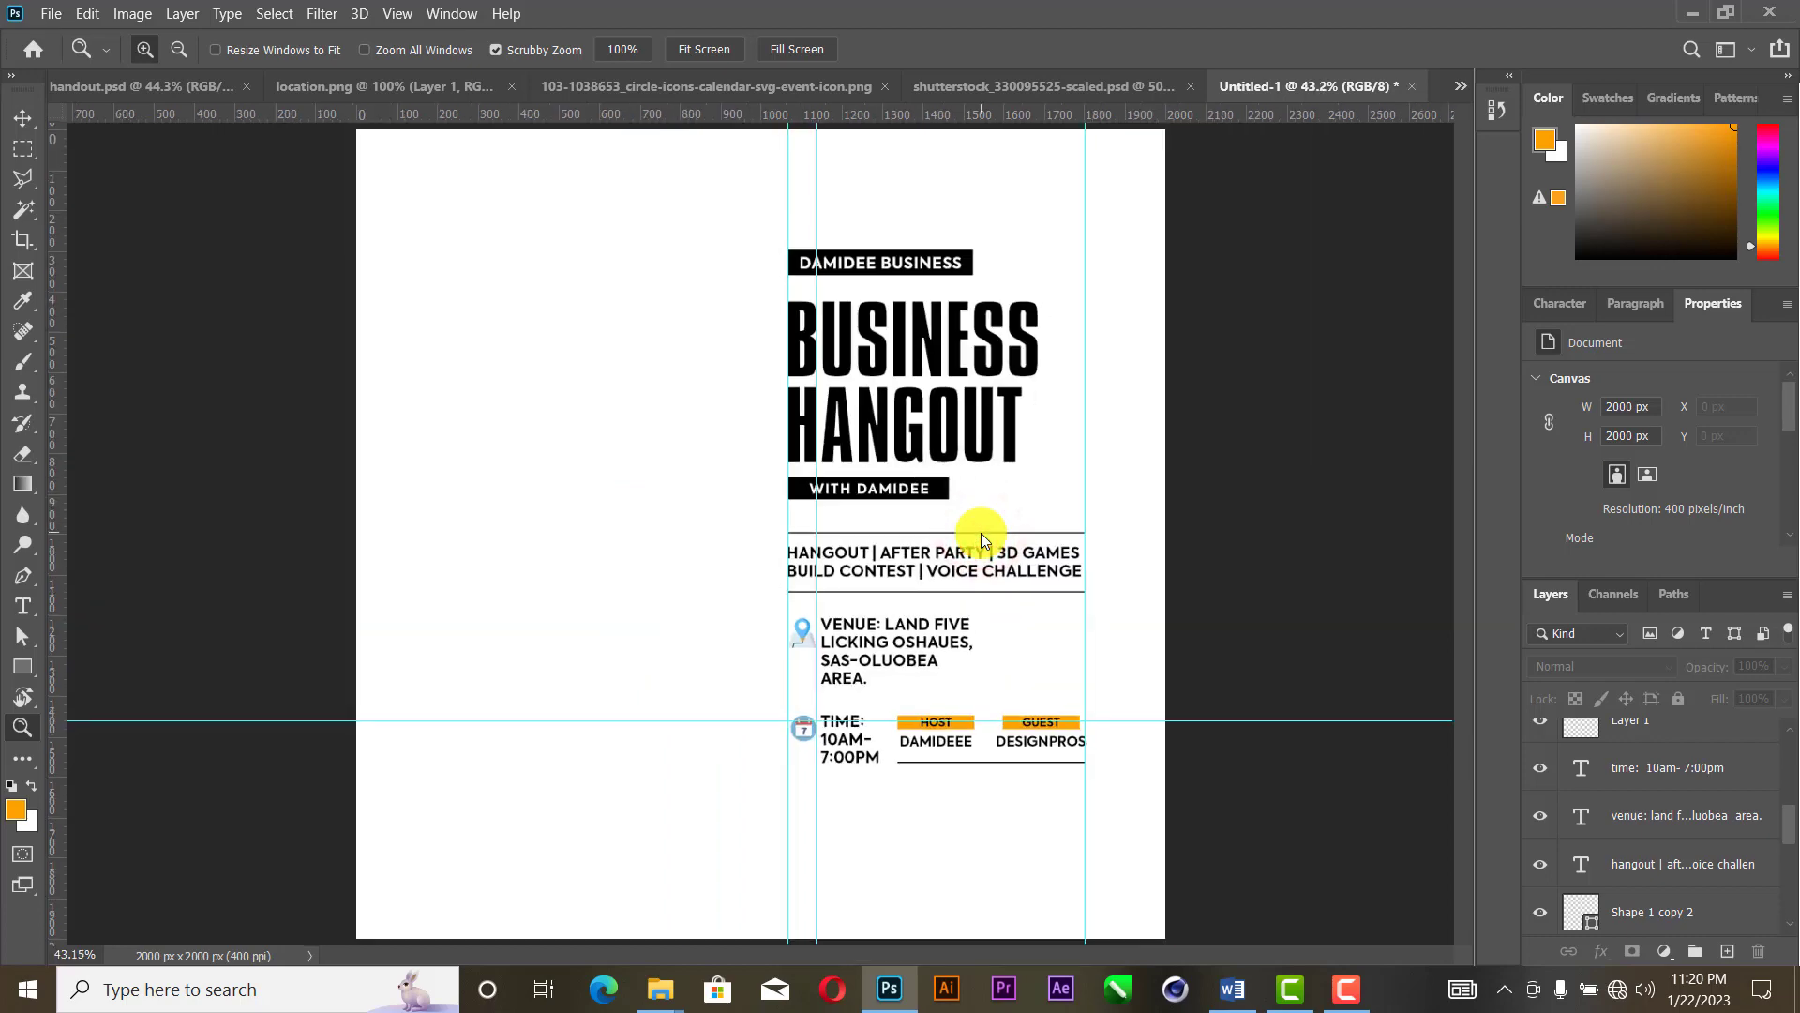
pyautogui.click(22, 114)
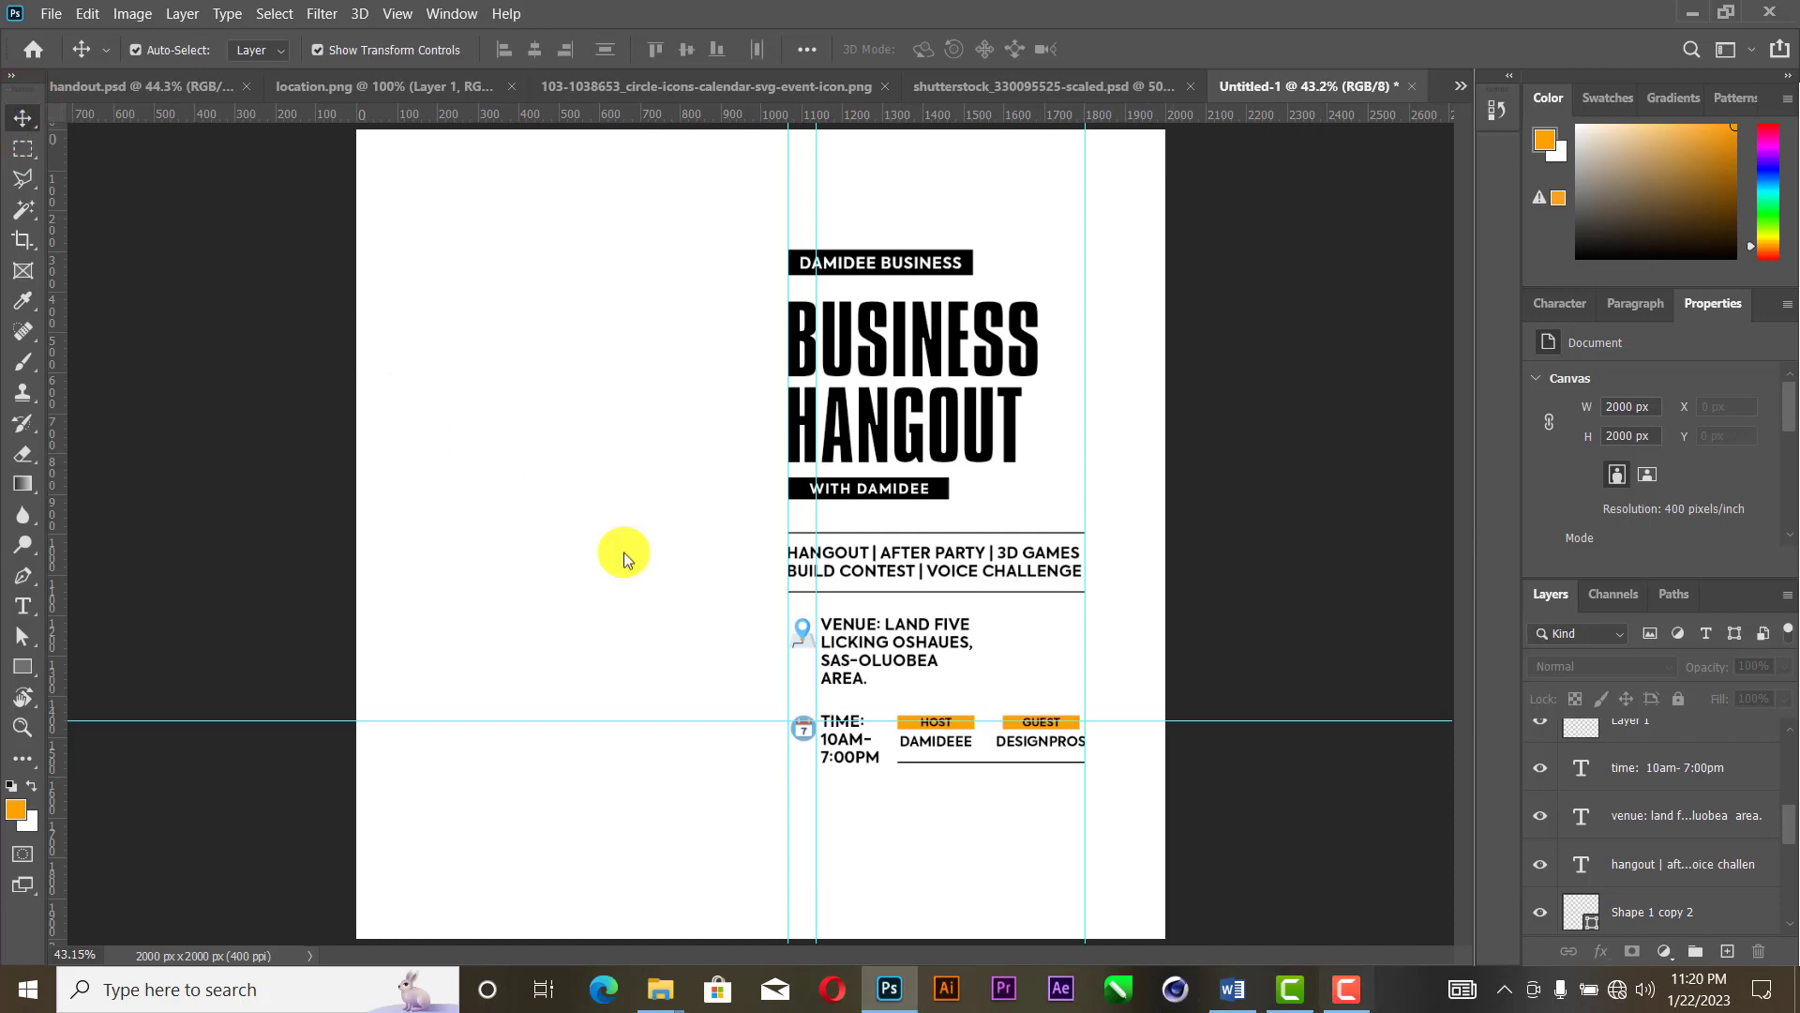
# Step: Switch to Word, copy the contact line with the Instagram address and return to the flyer in Photoshop
pyautogui.click(1230, 989)
pyautogui.scroll(-6, 1178, 948)
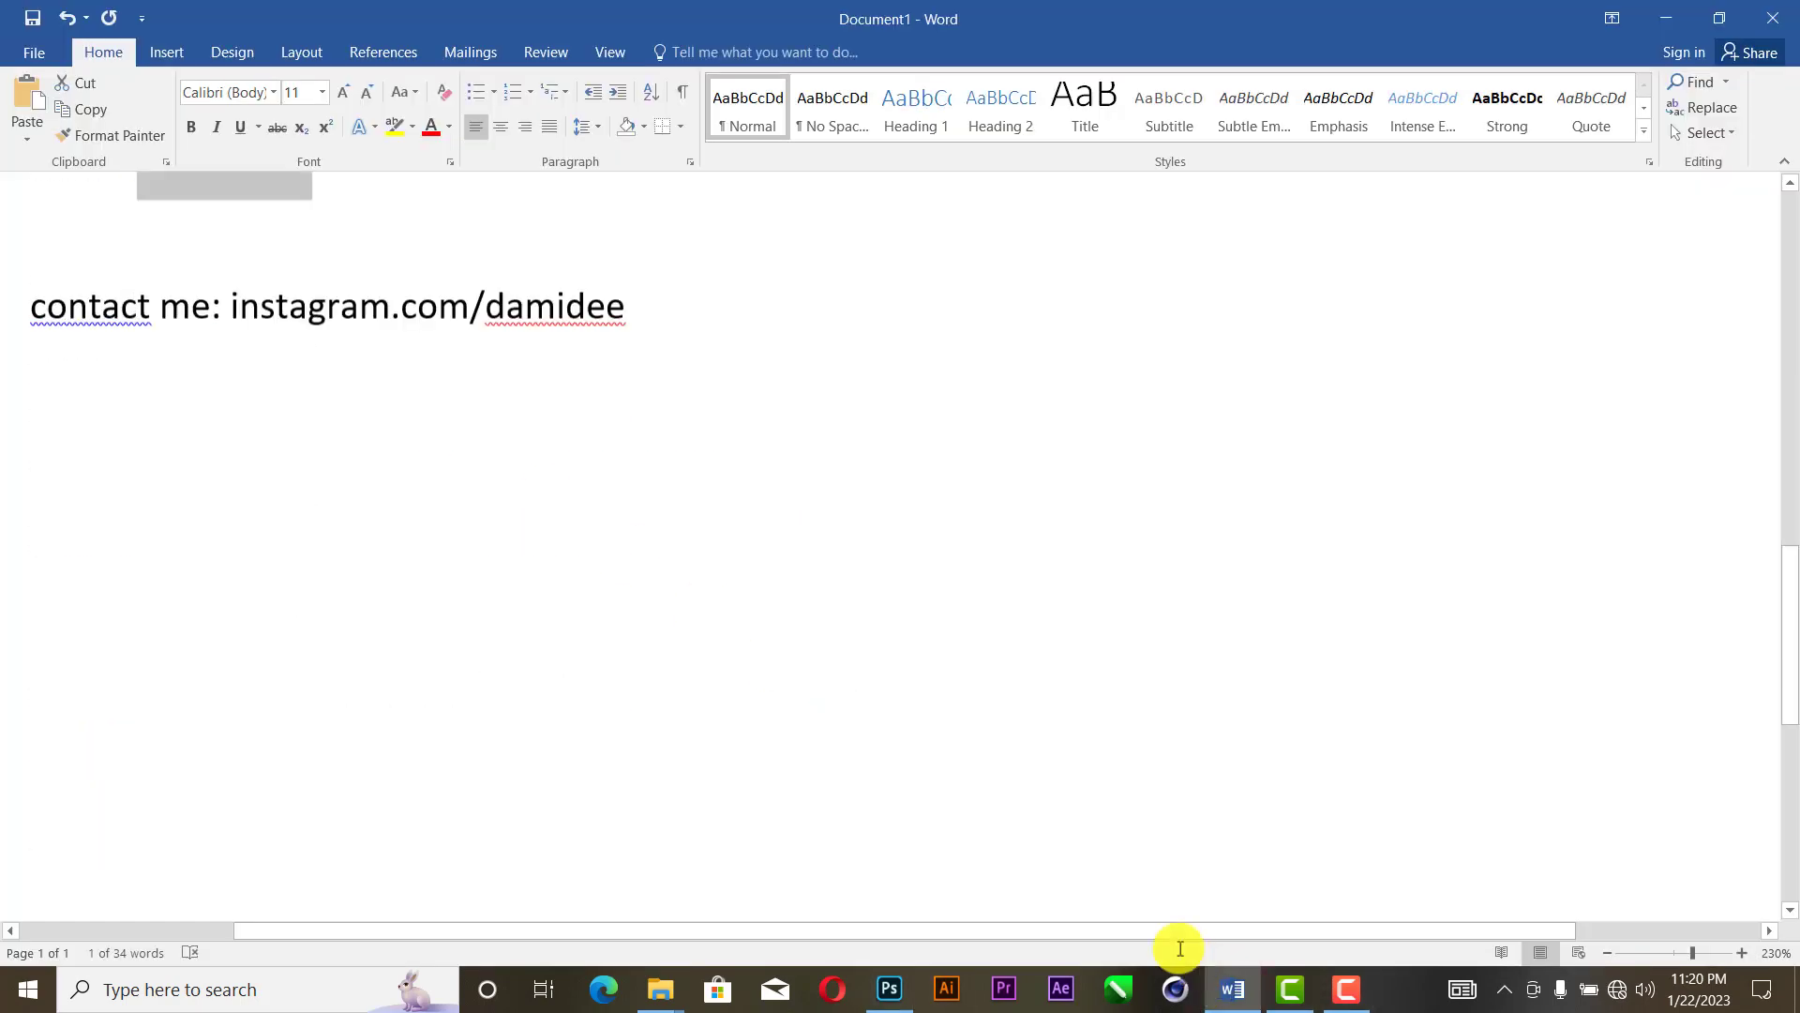
pyautogui.scroll(3, 750, 563)
pyautogui.moveTo(713, 510); pyautogui.dragTo(1, 506)
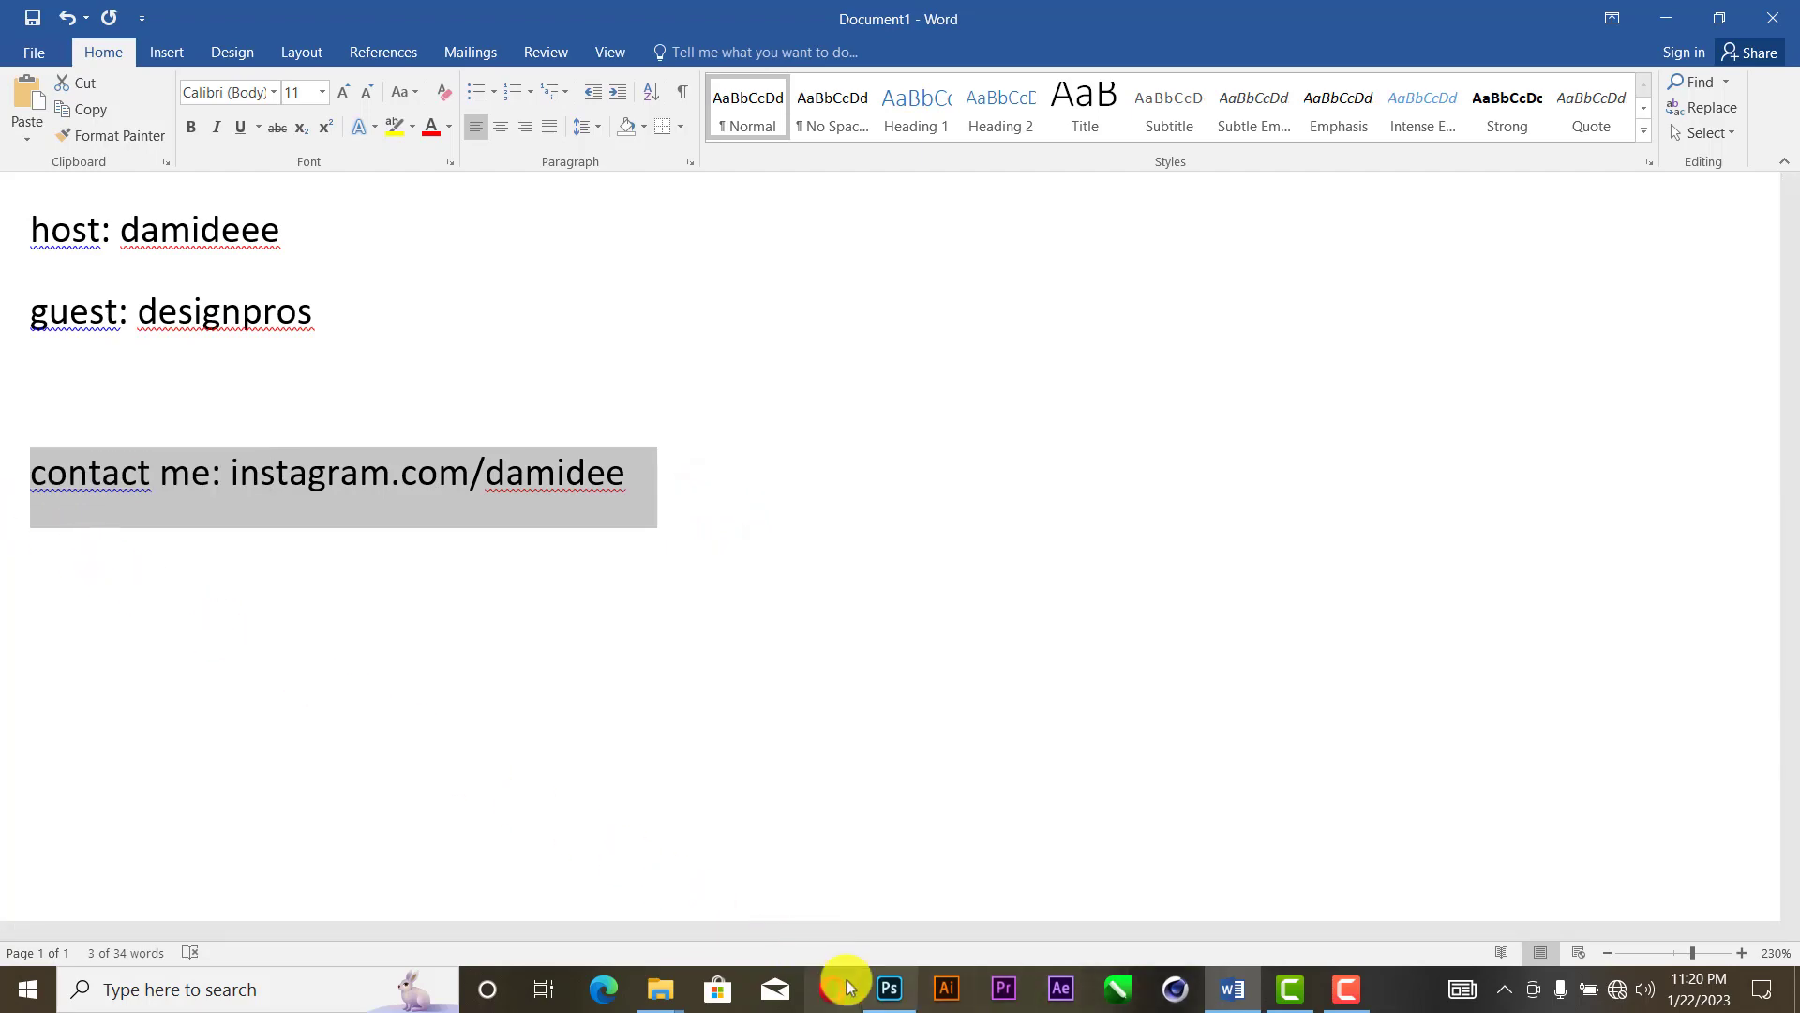
pyautogui.click(886, 989)
# Step: Add the copied contact line as 7 pt Axiforma Bold text at the left guide below the time block, breaking it after "CONTACT ME:"
pyautogui.scroll(3, 750, 938)
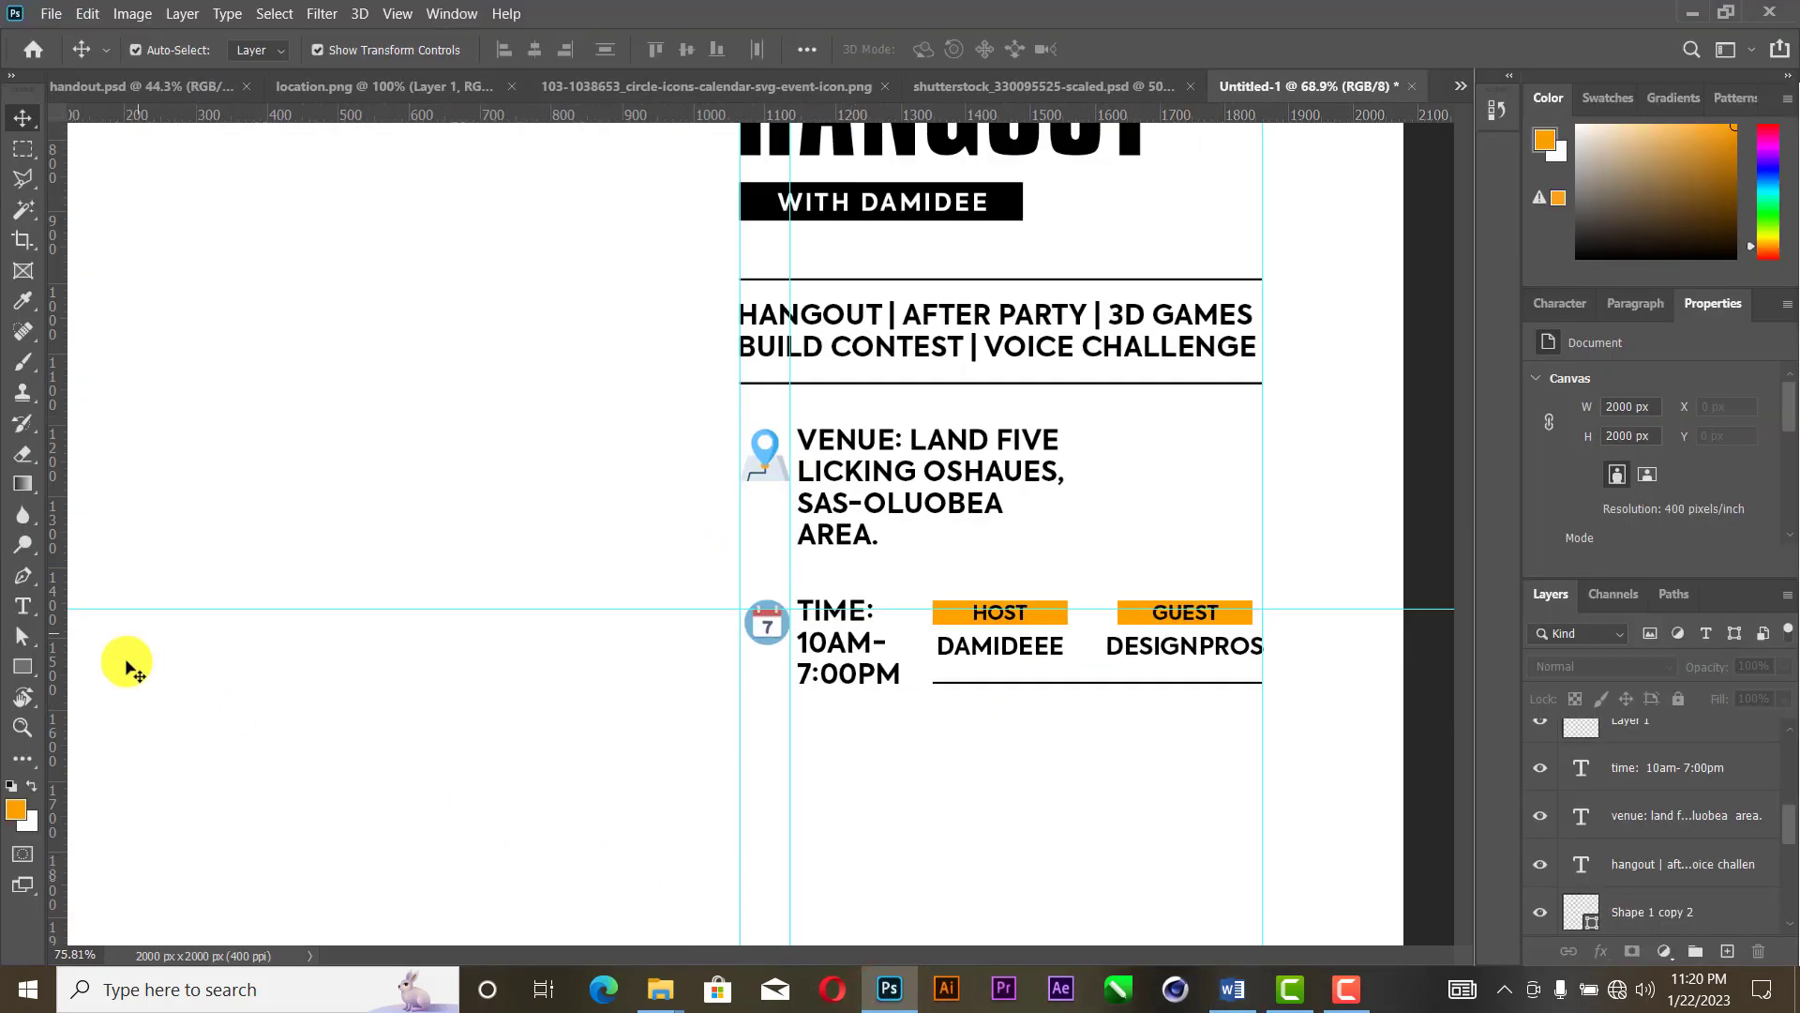
pyautogui.click(22, 612)
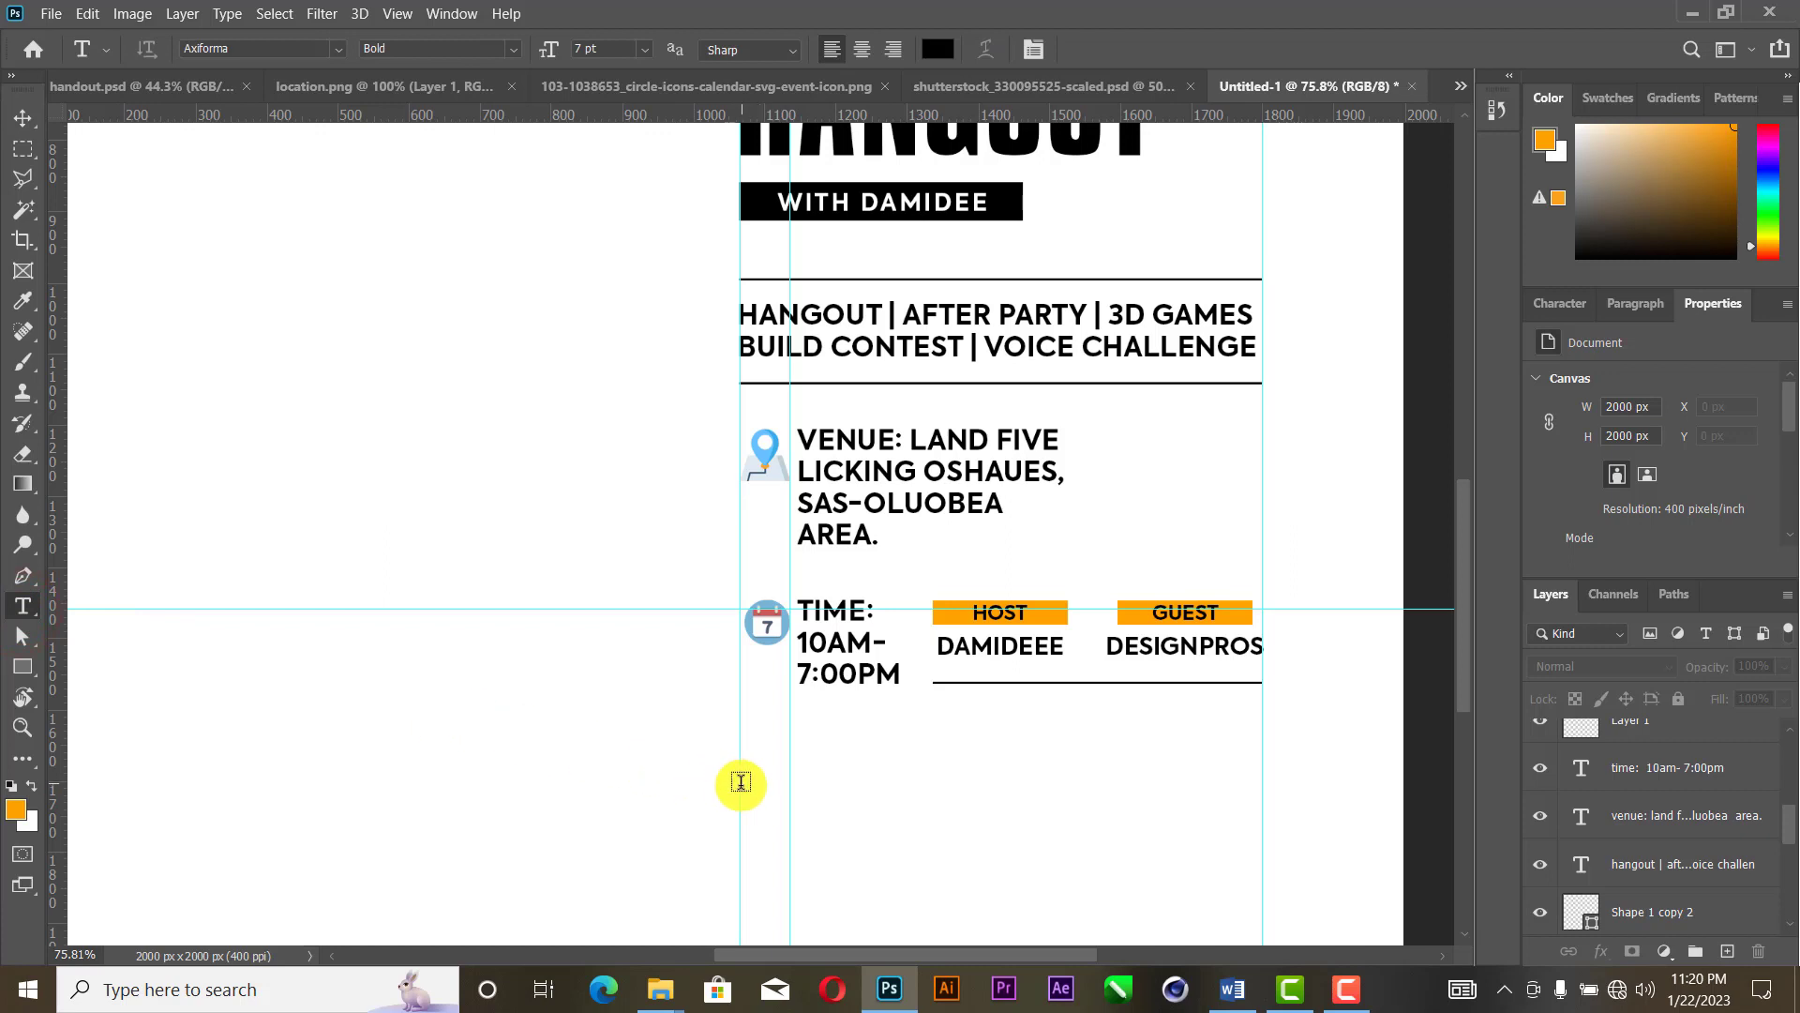
pyautogui.click(741, 784)
pyautogui.write('CONTACT ME: INSTAGRAM.COM/DAMIDEE')
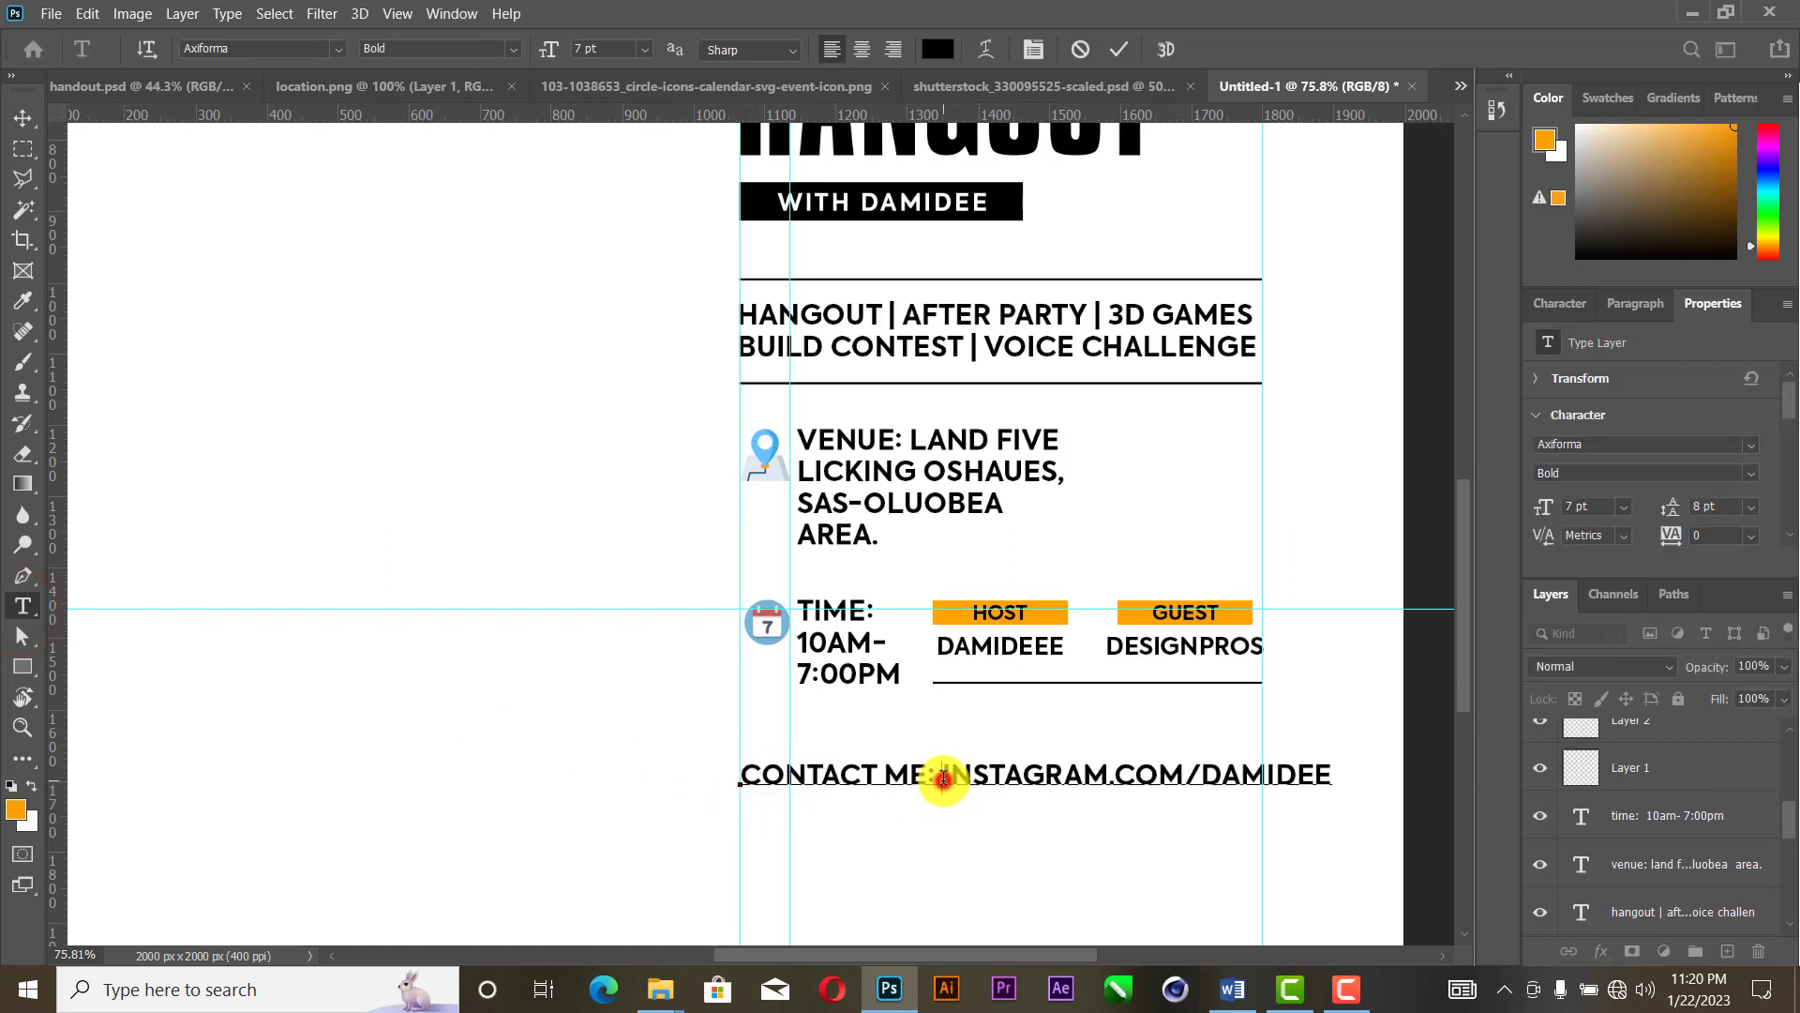
pyautogui.click(942, 776)
pyautogui.press('Return')
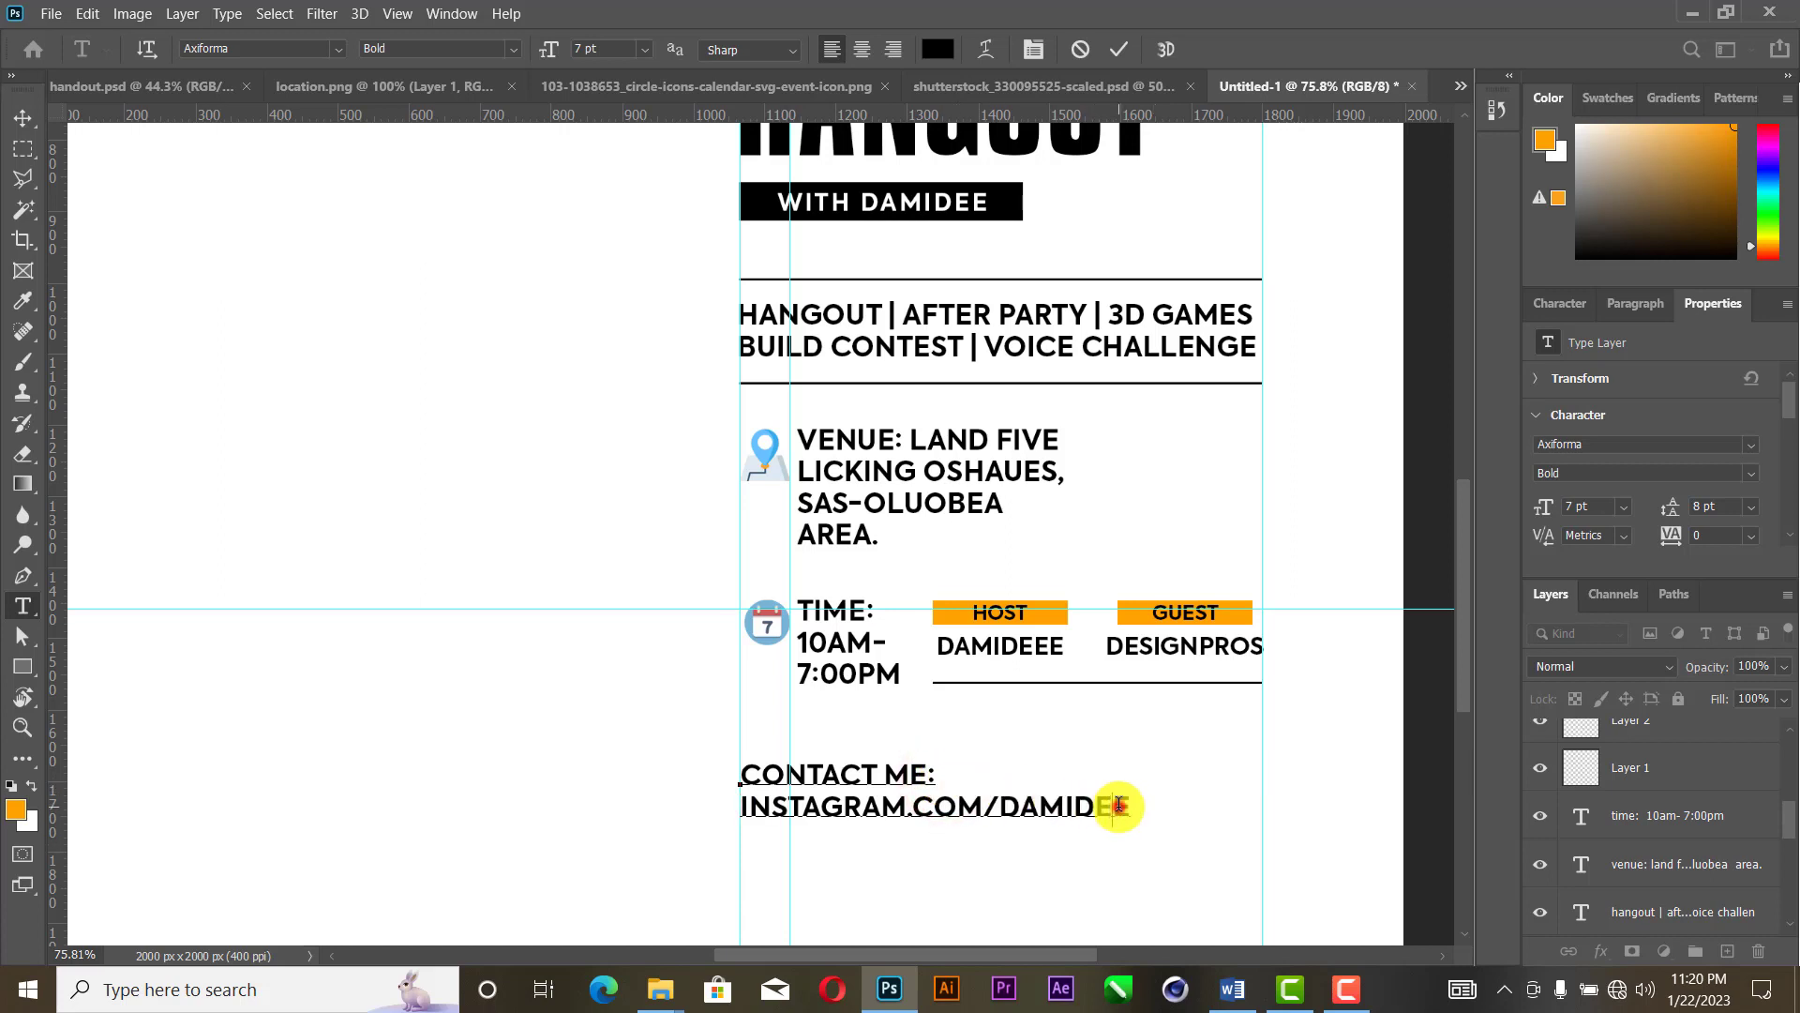
# Step: Split the Instagram address off the contact text into its own text layer and place it in the empty area left of the column
pyautogui.moveTo(1120, 809); pyautogui.dragTo(695, 821)
pyautogui.hotkey('ctrl', 'c')
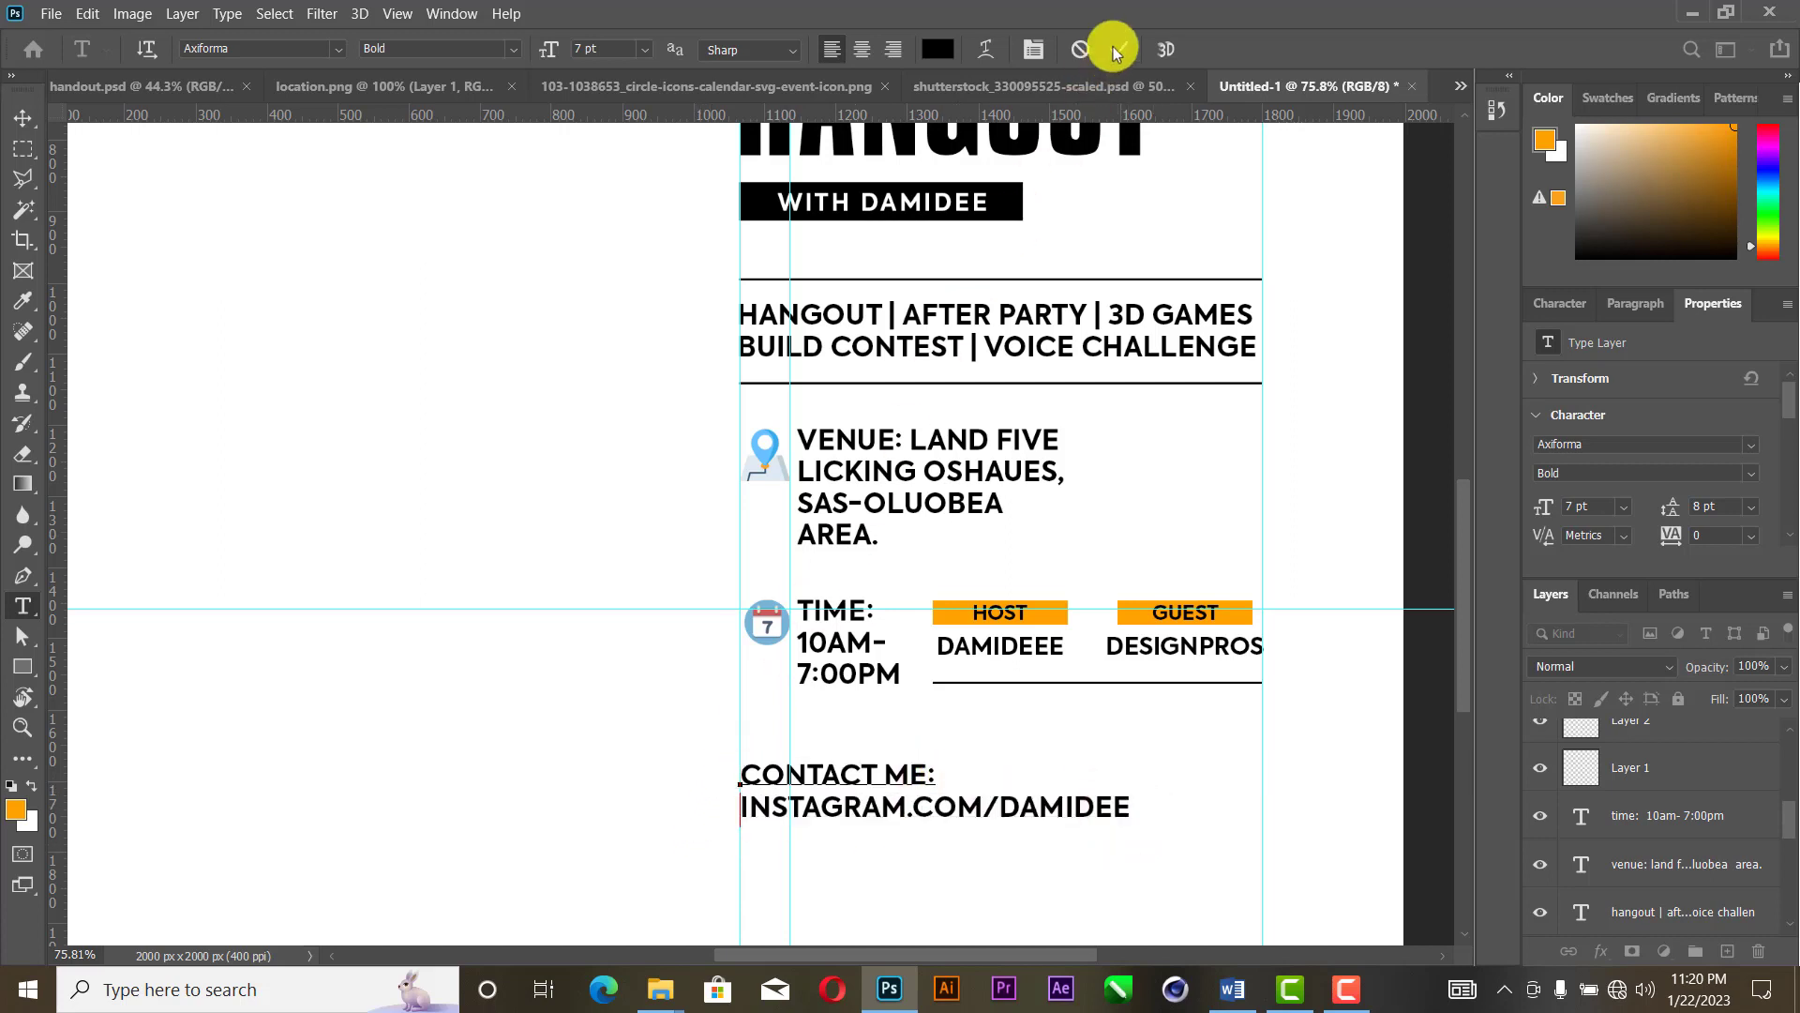
pyautogui.press('BackSpace')
pyautogui.click(1117, 48)
pyautogui.click(444, 585)
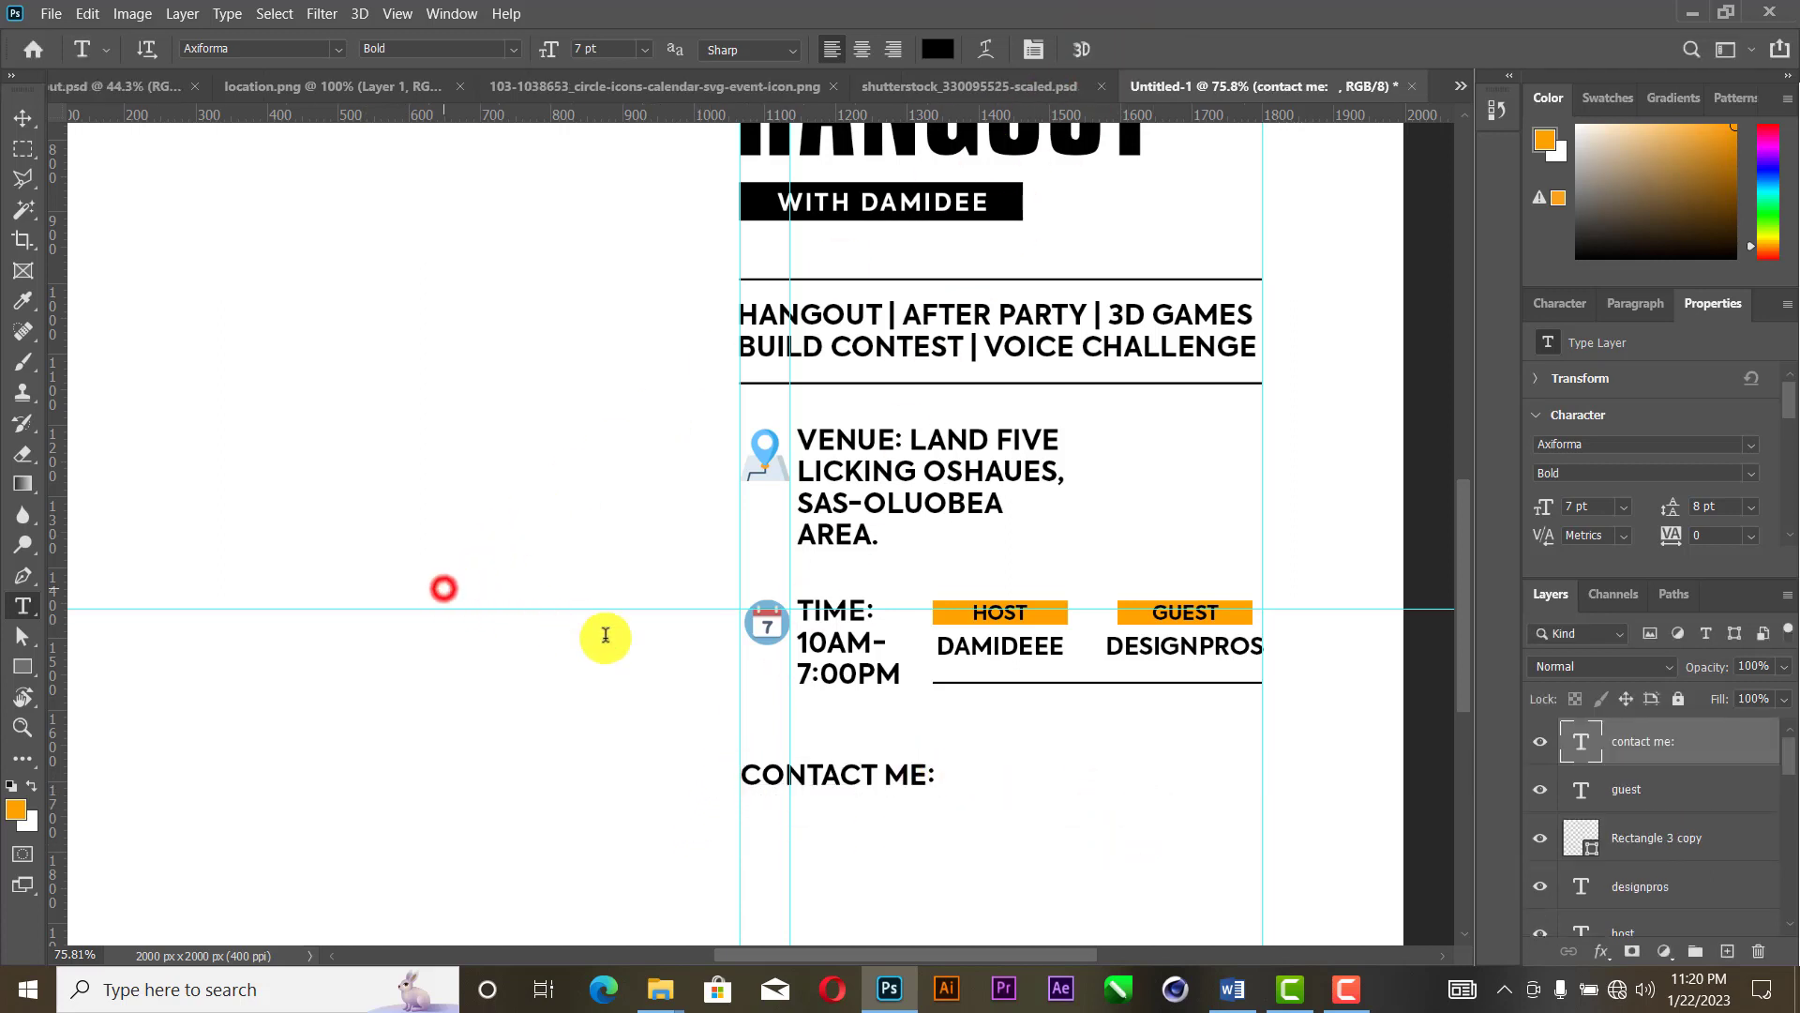
pyautogui.hotkey('ctrl', 'v')
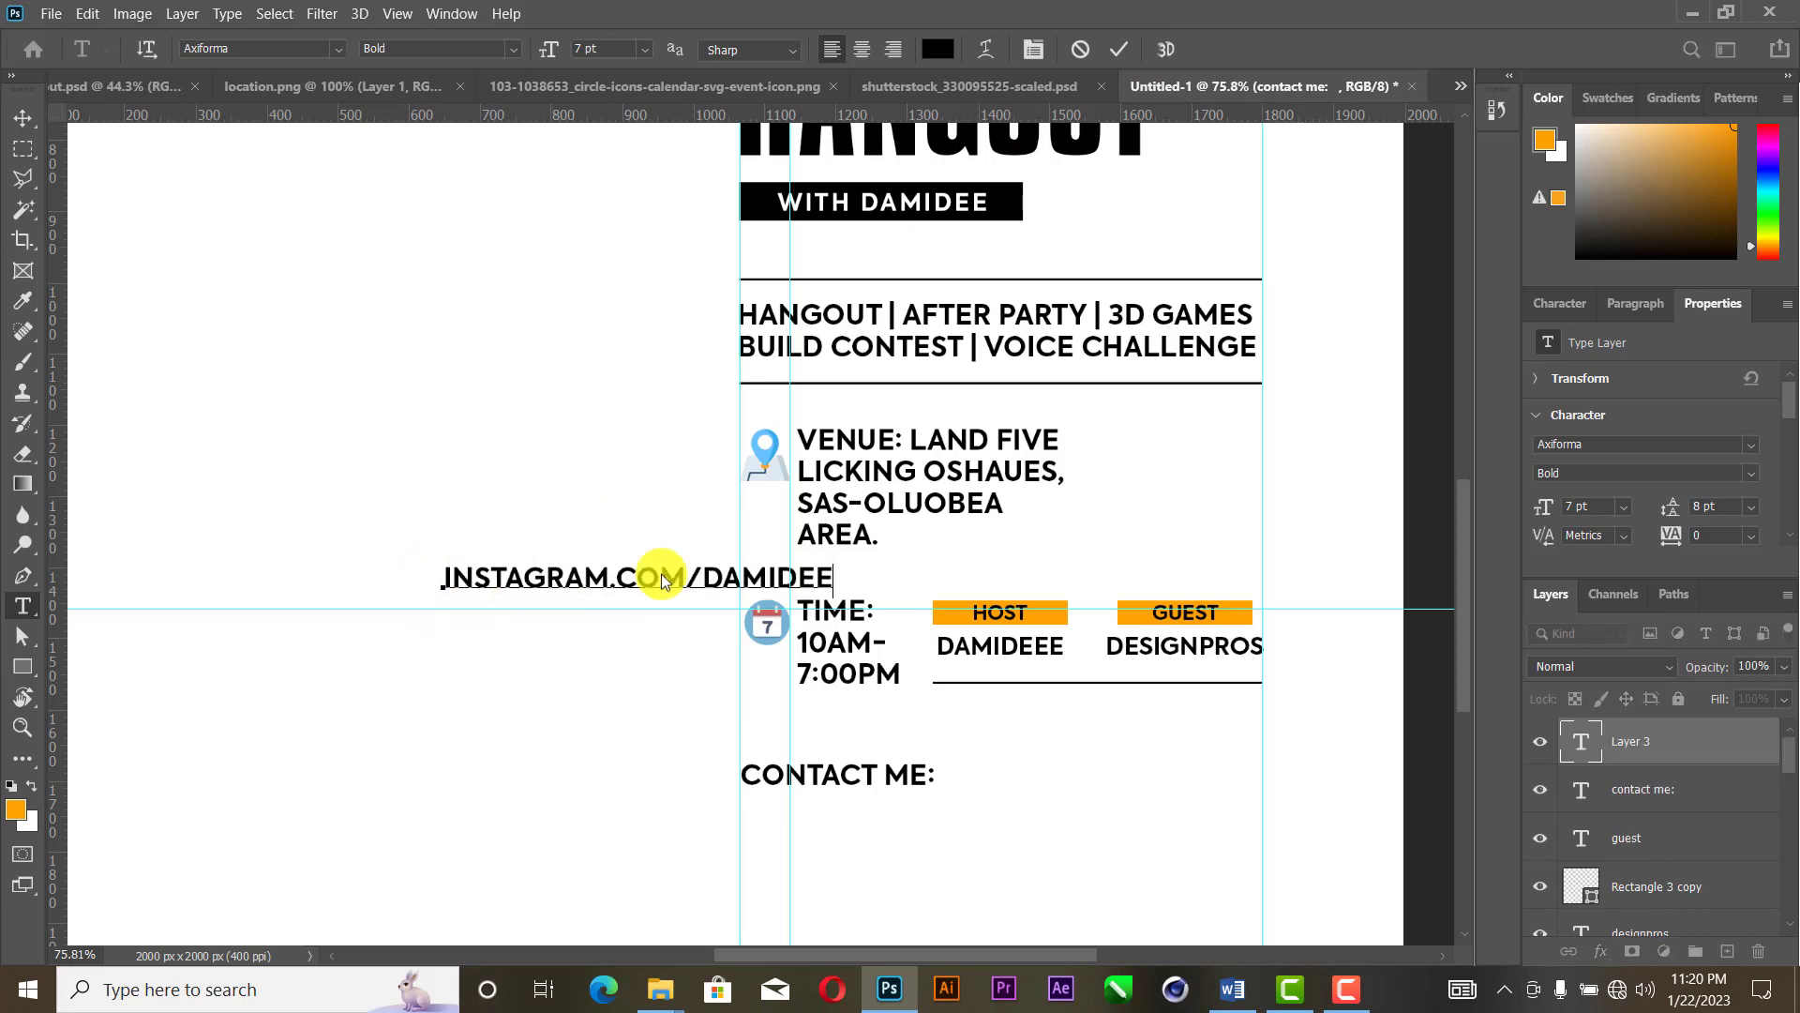
pyautogui.click(1119, 49)
pyautogui.click(13, 122)
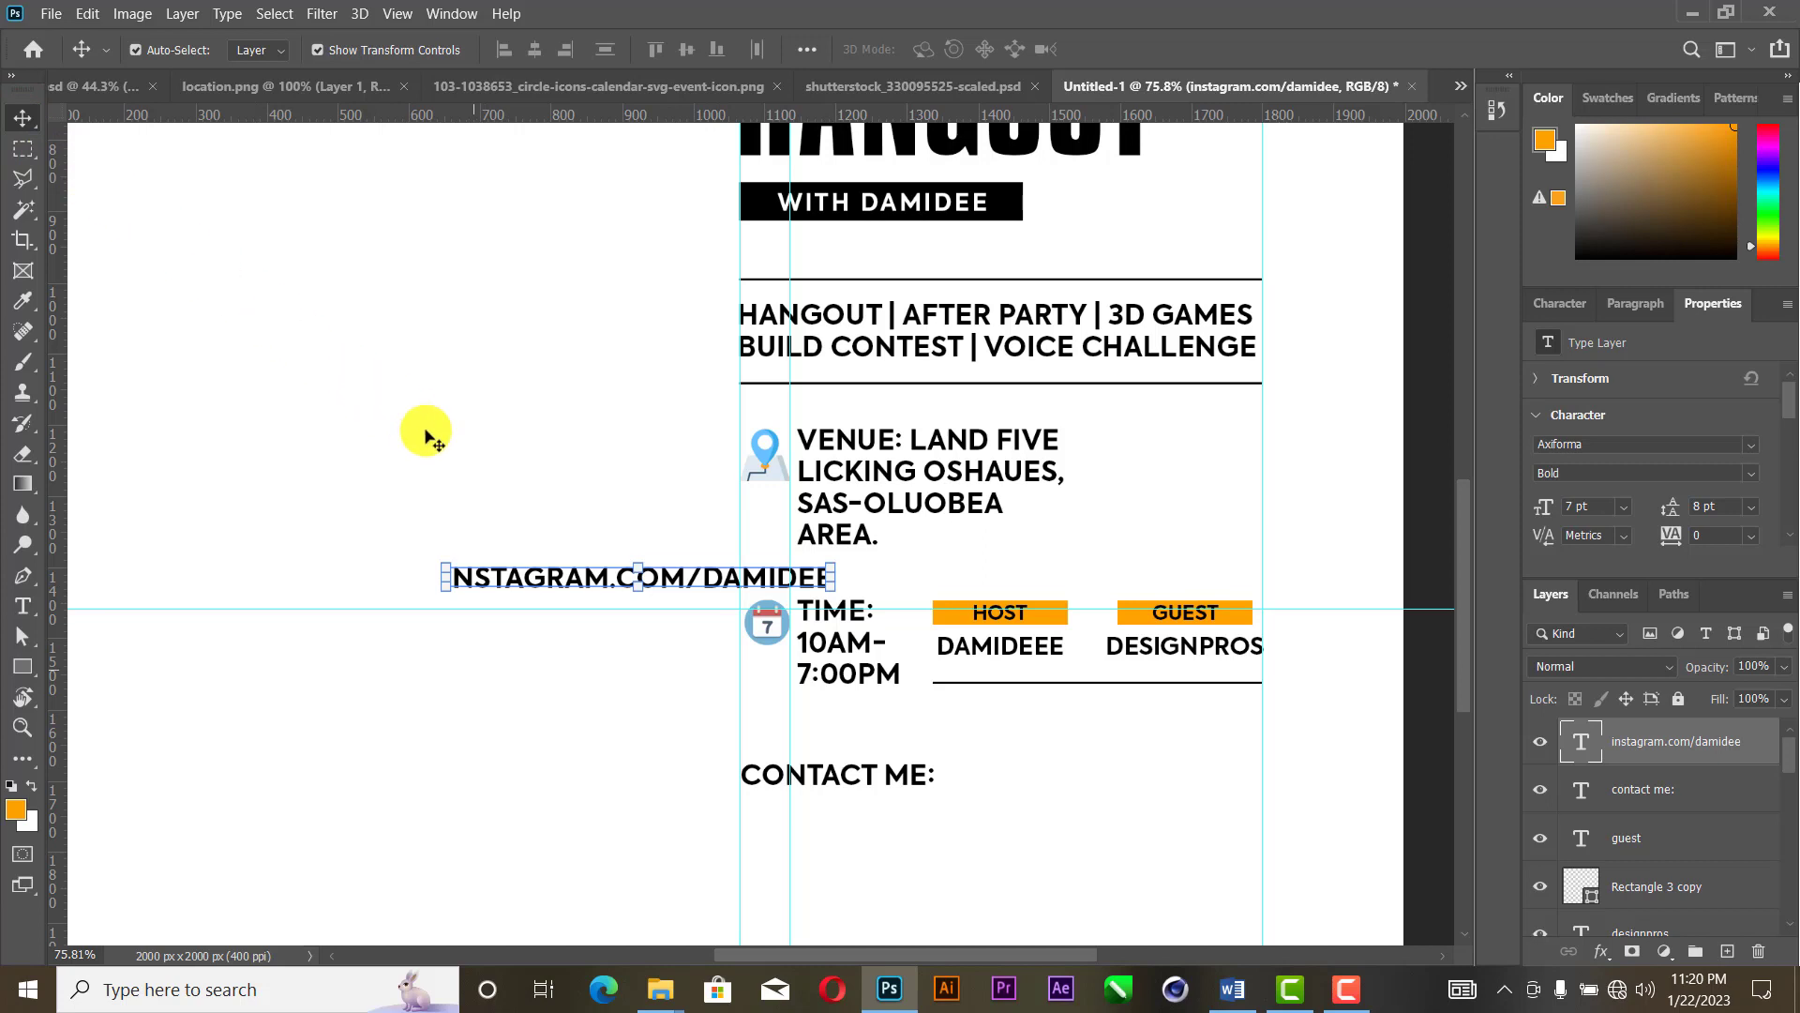
pyautogui.click(476, 469)
pyautogui.moveTo(579, 586); pyautogui.dragTo(357, 662)
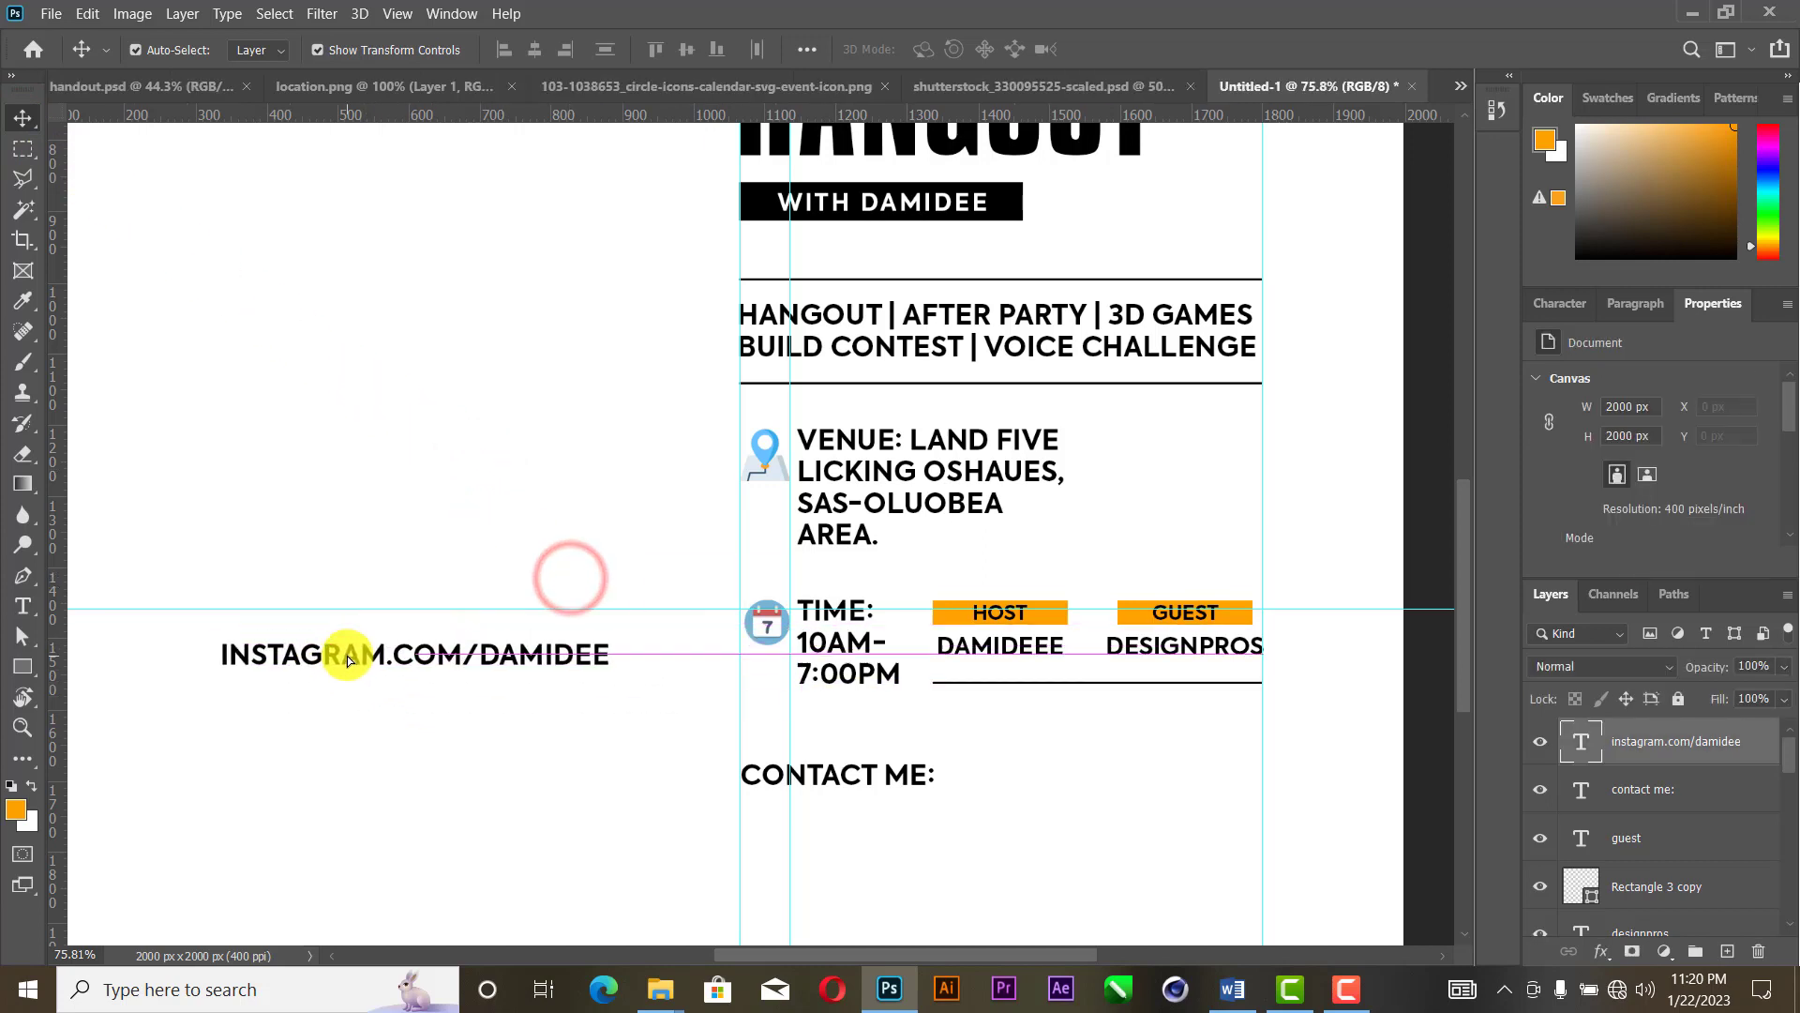
# Step: Draw a rectangle about 1114 × 216 px over the CONTACT ME text, running to the canvas's right edge
pyautogui.click(23, 667)
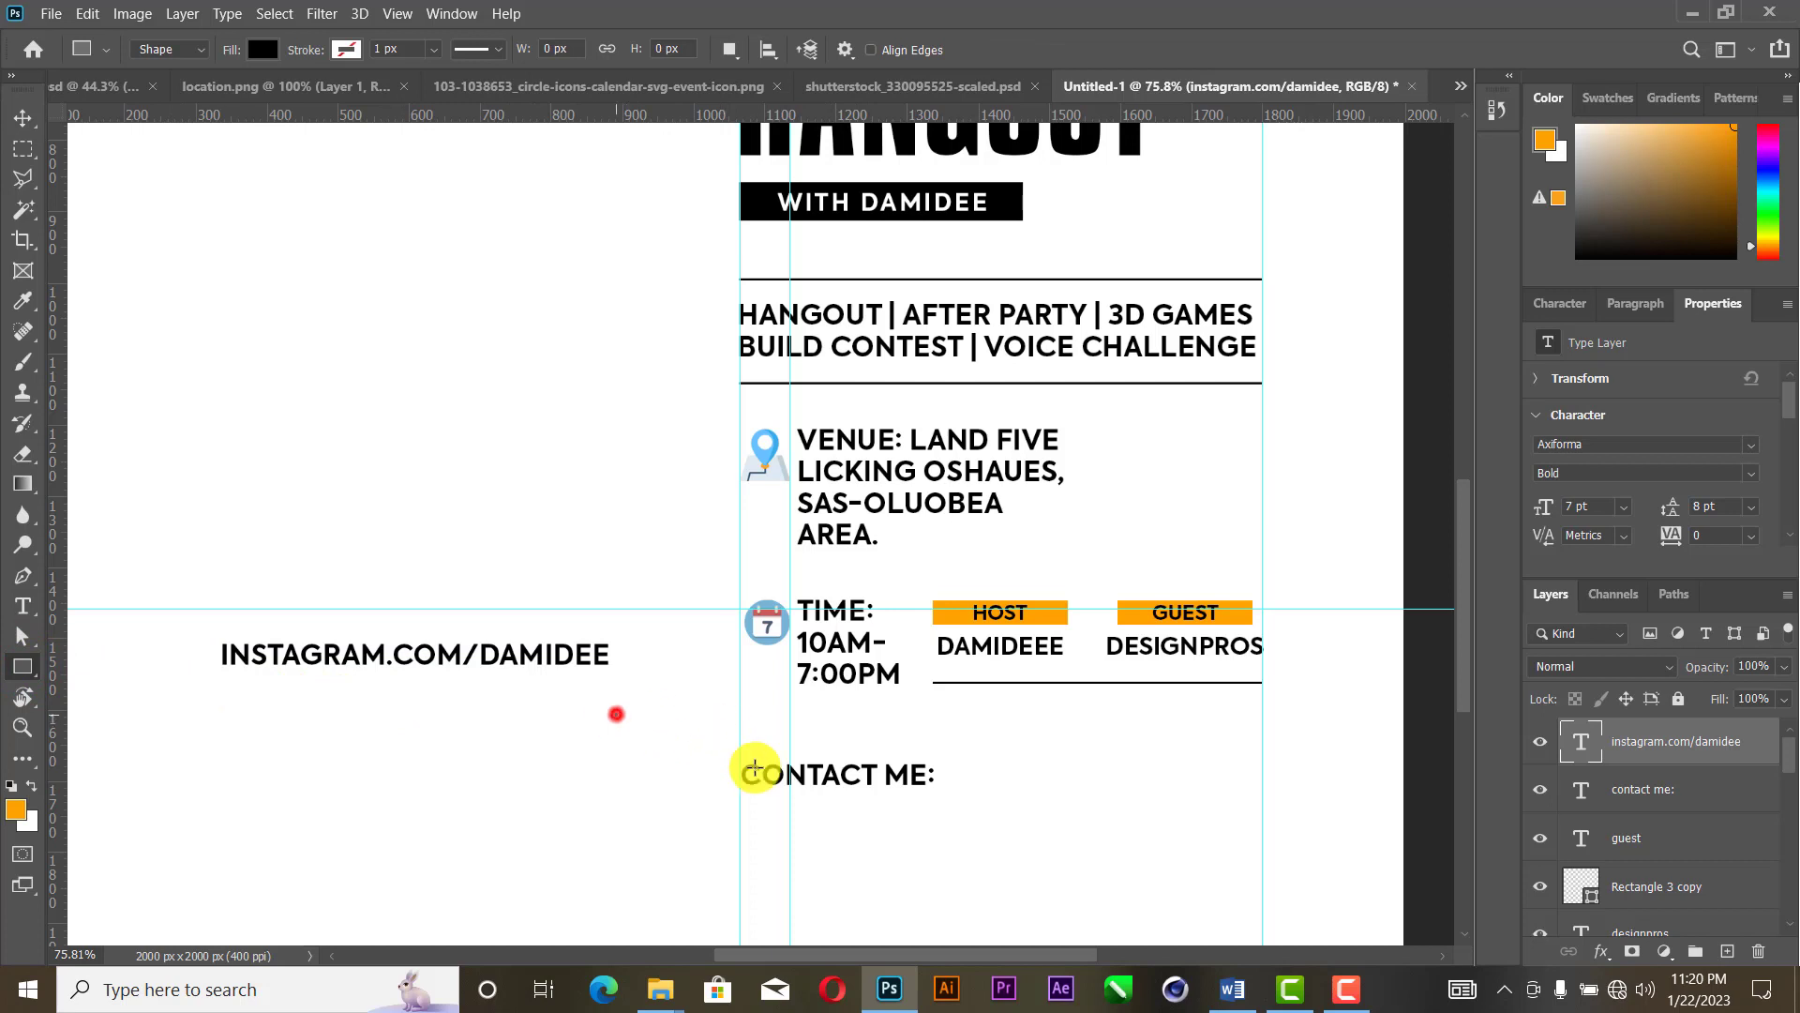
pyautogui.moveTo(615, 716); pyautogui.dragTo(1407, 806)
pyautogui.click(24, 120)
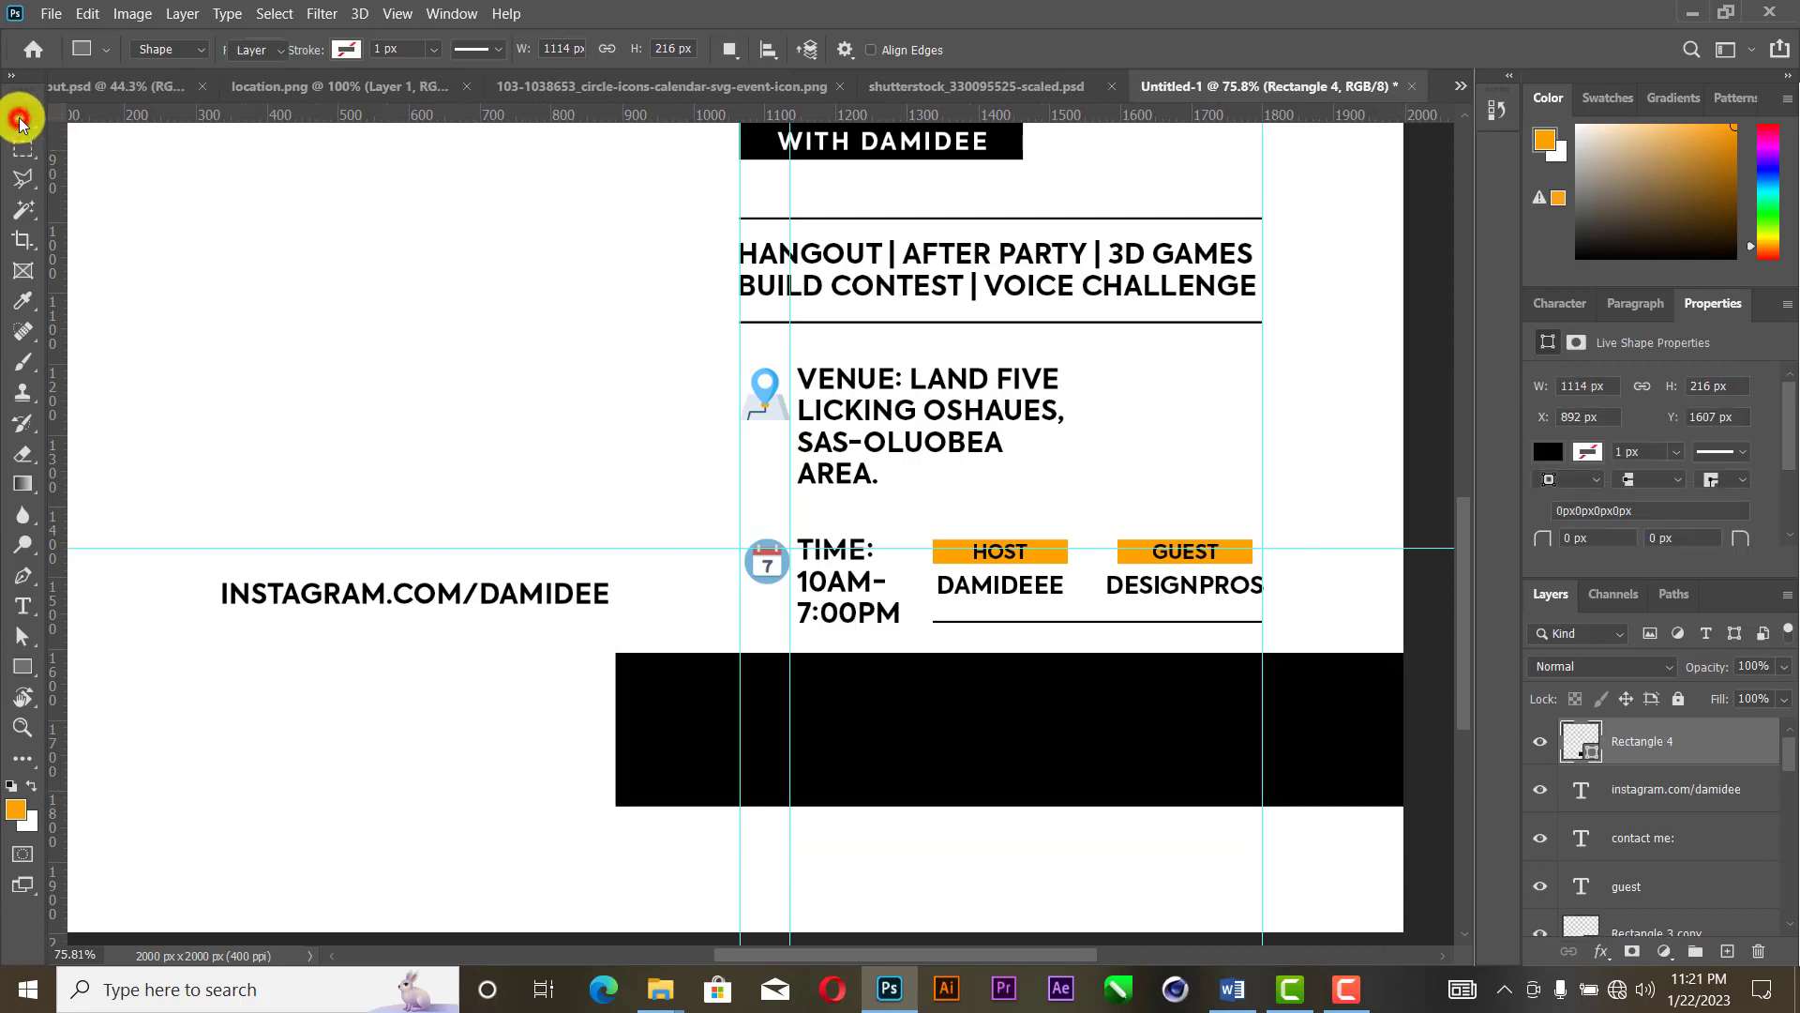
# Step: Fill the new rectangle with white and move it slightly down, to about Y 1646 px
pyautogui.click(1547, 452)
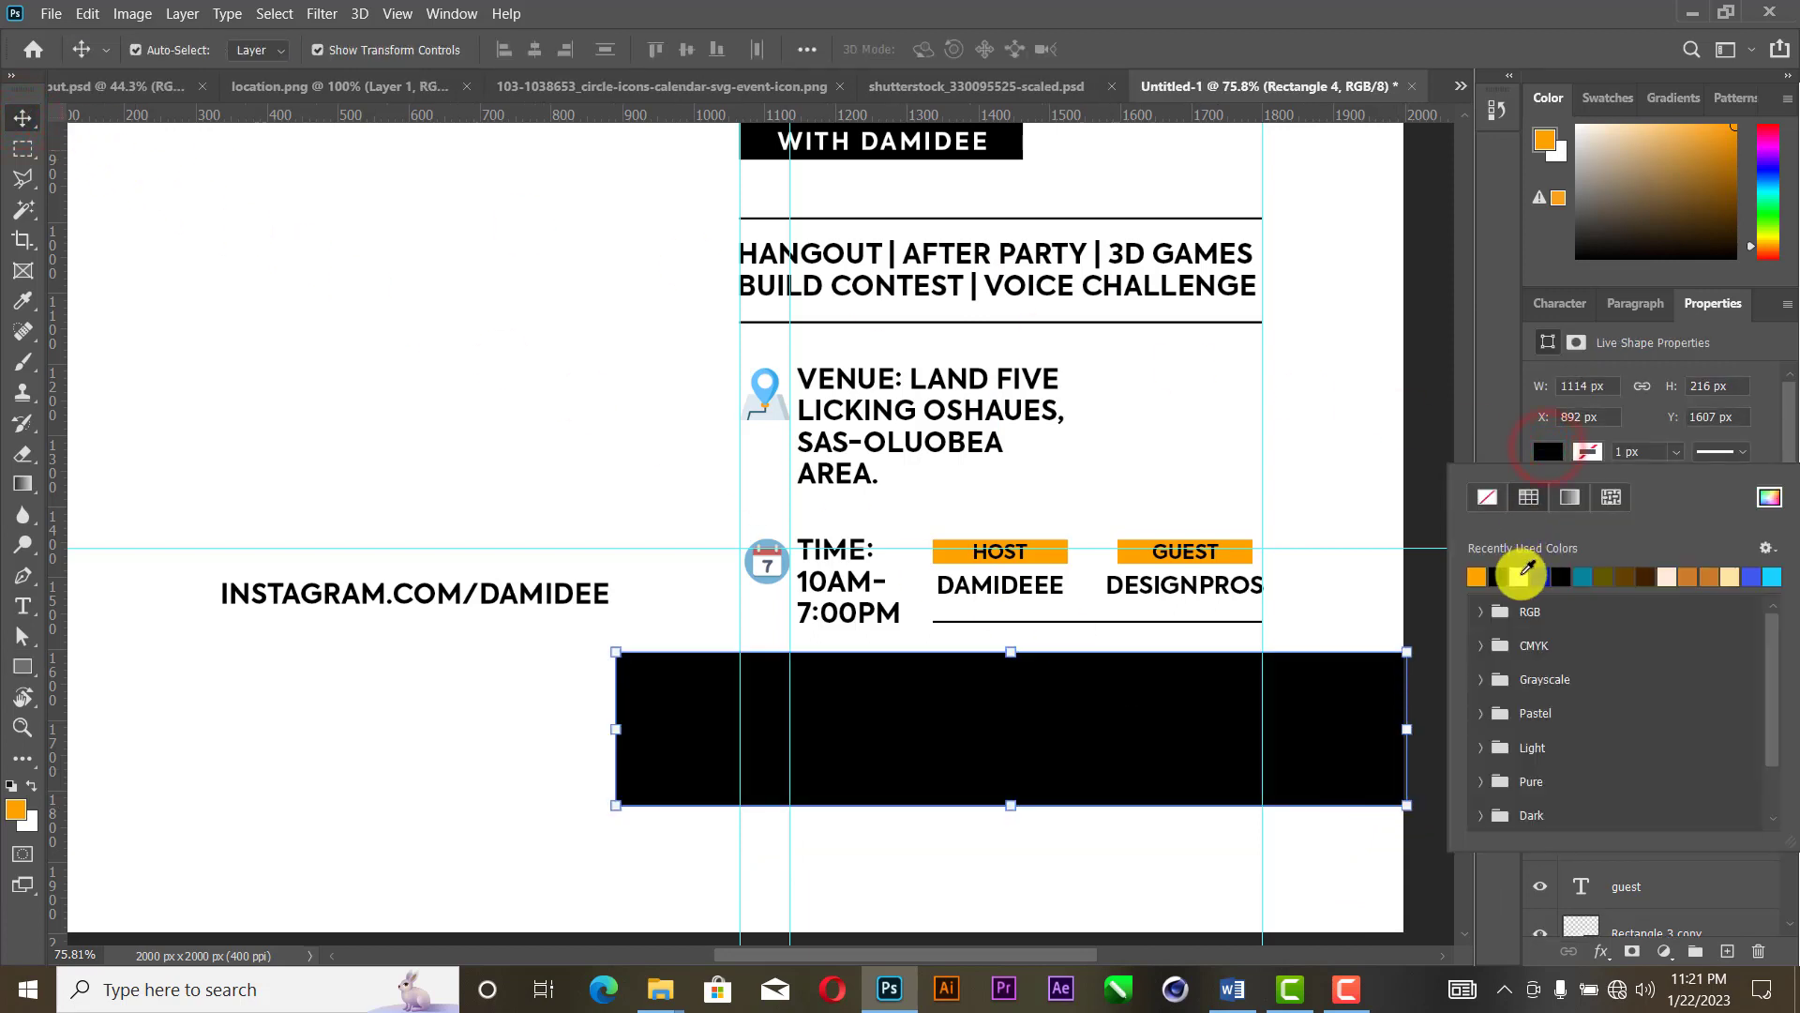
pyautogui.click(1519, 576)
pyautogui.click(533, 437)
pyautogui.moveTo(727, 675); pyautogui.dragTo(712, 732)
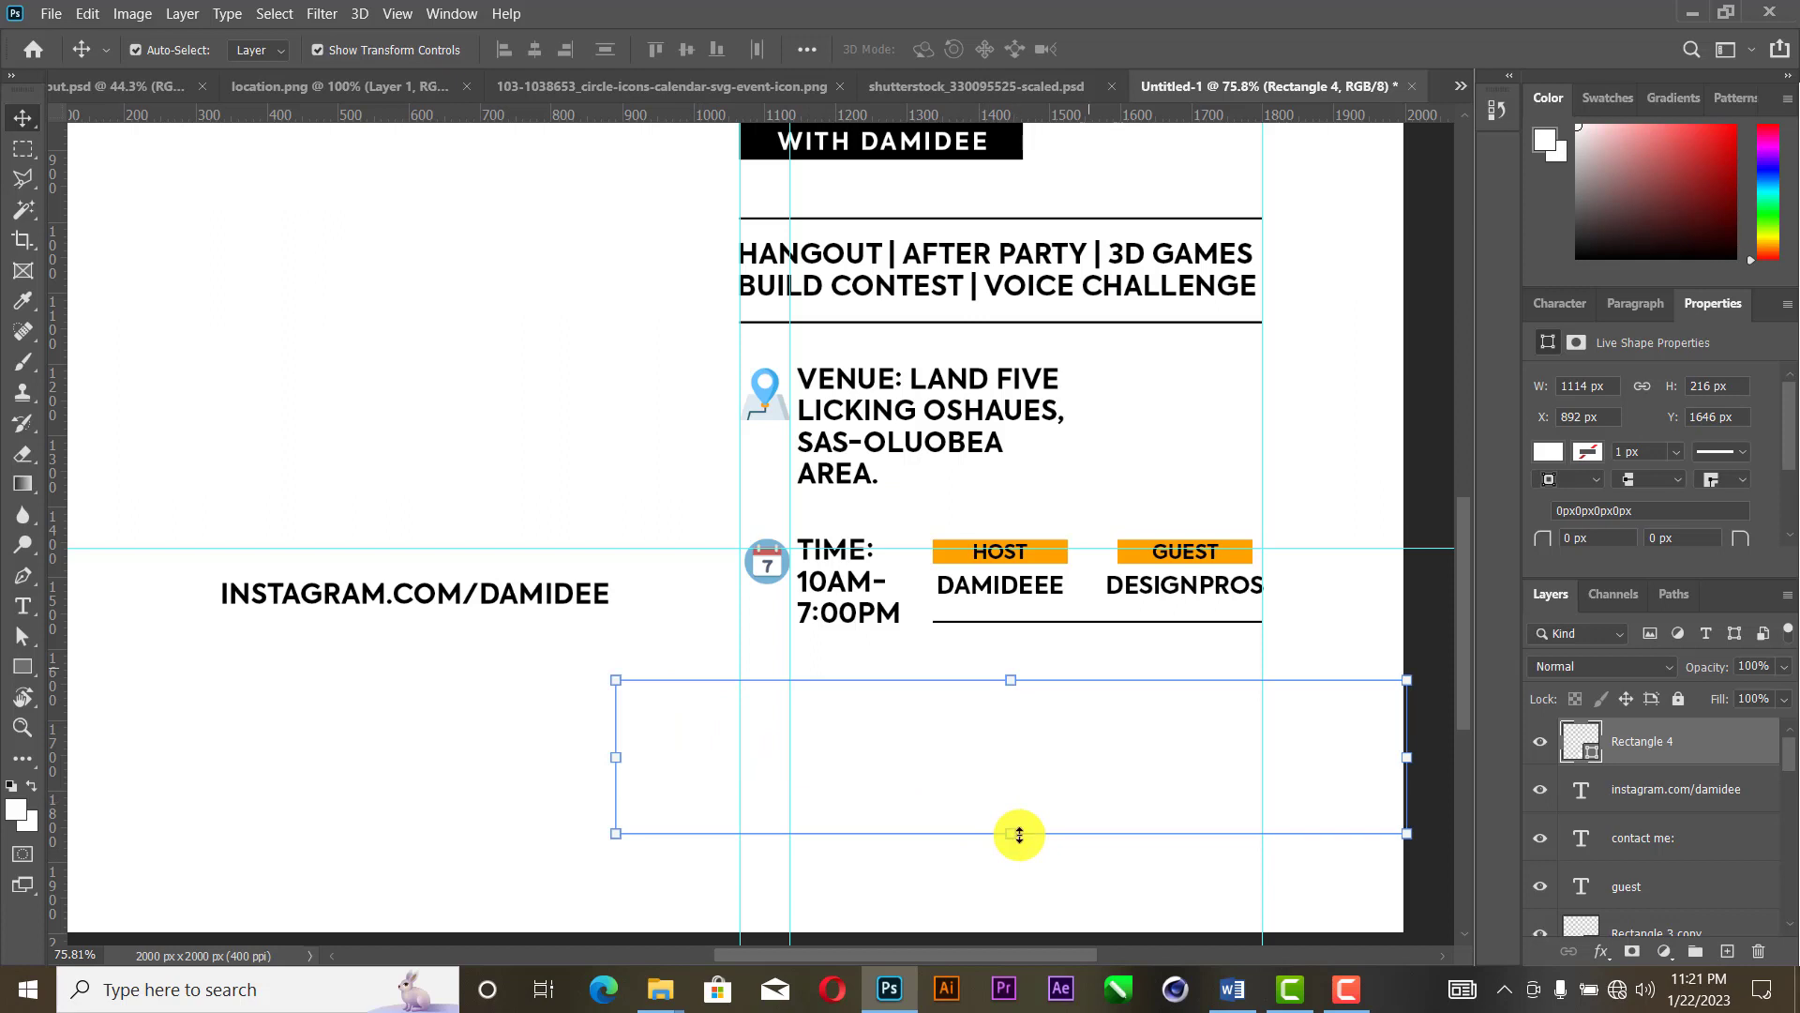
pyautogui.click(623, 454)
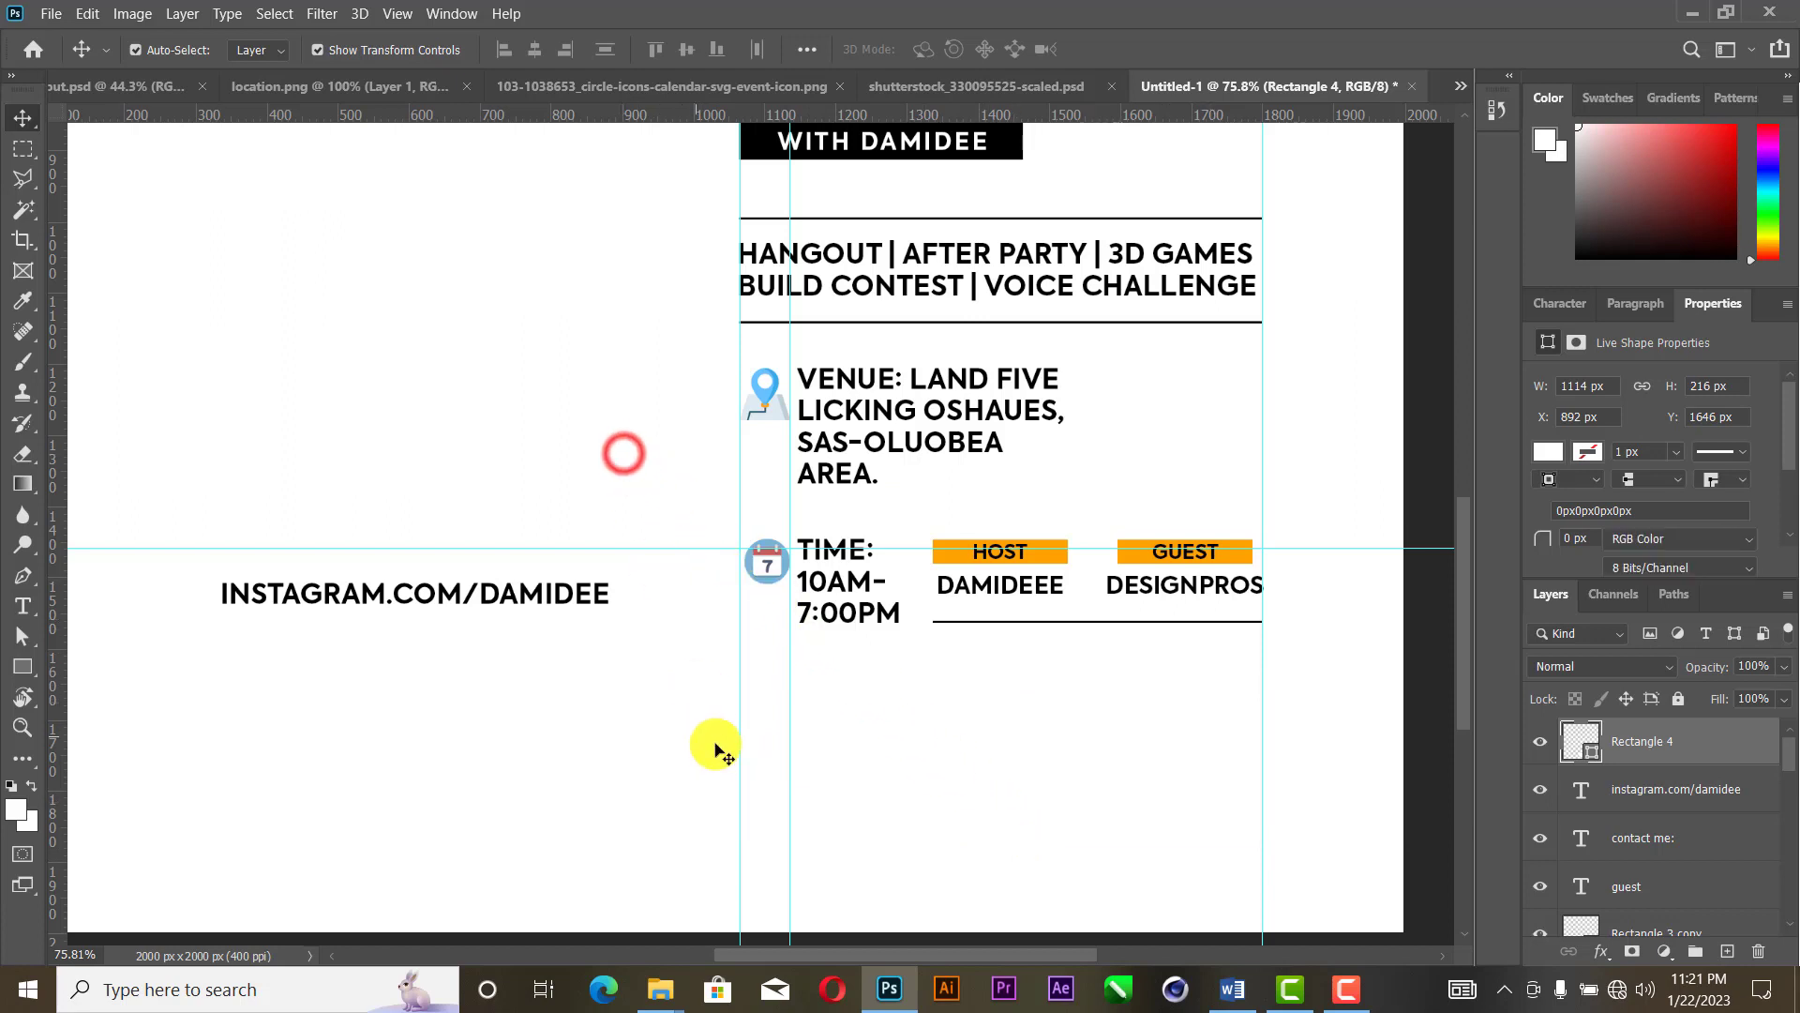
# Step: Move the white rectangle's layer down the stack to just above Rectangle 1, so it sits behind the contact text
pyautogui.click(716, 745)
pyautogui.moveTo(1614, 748); pyautogui.dragTo(1658, 852)
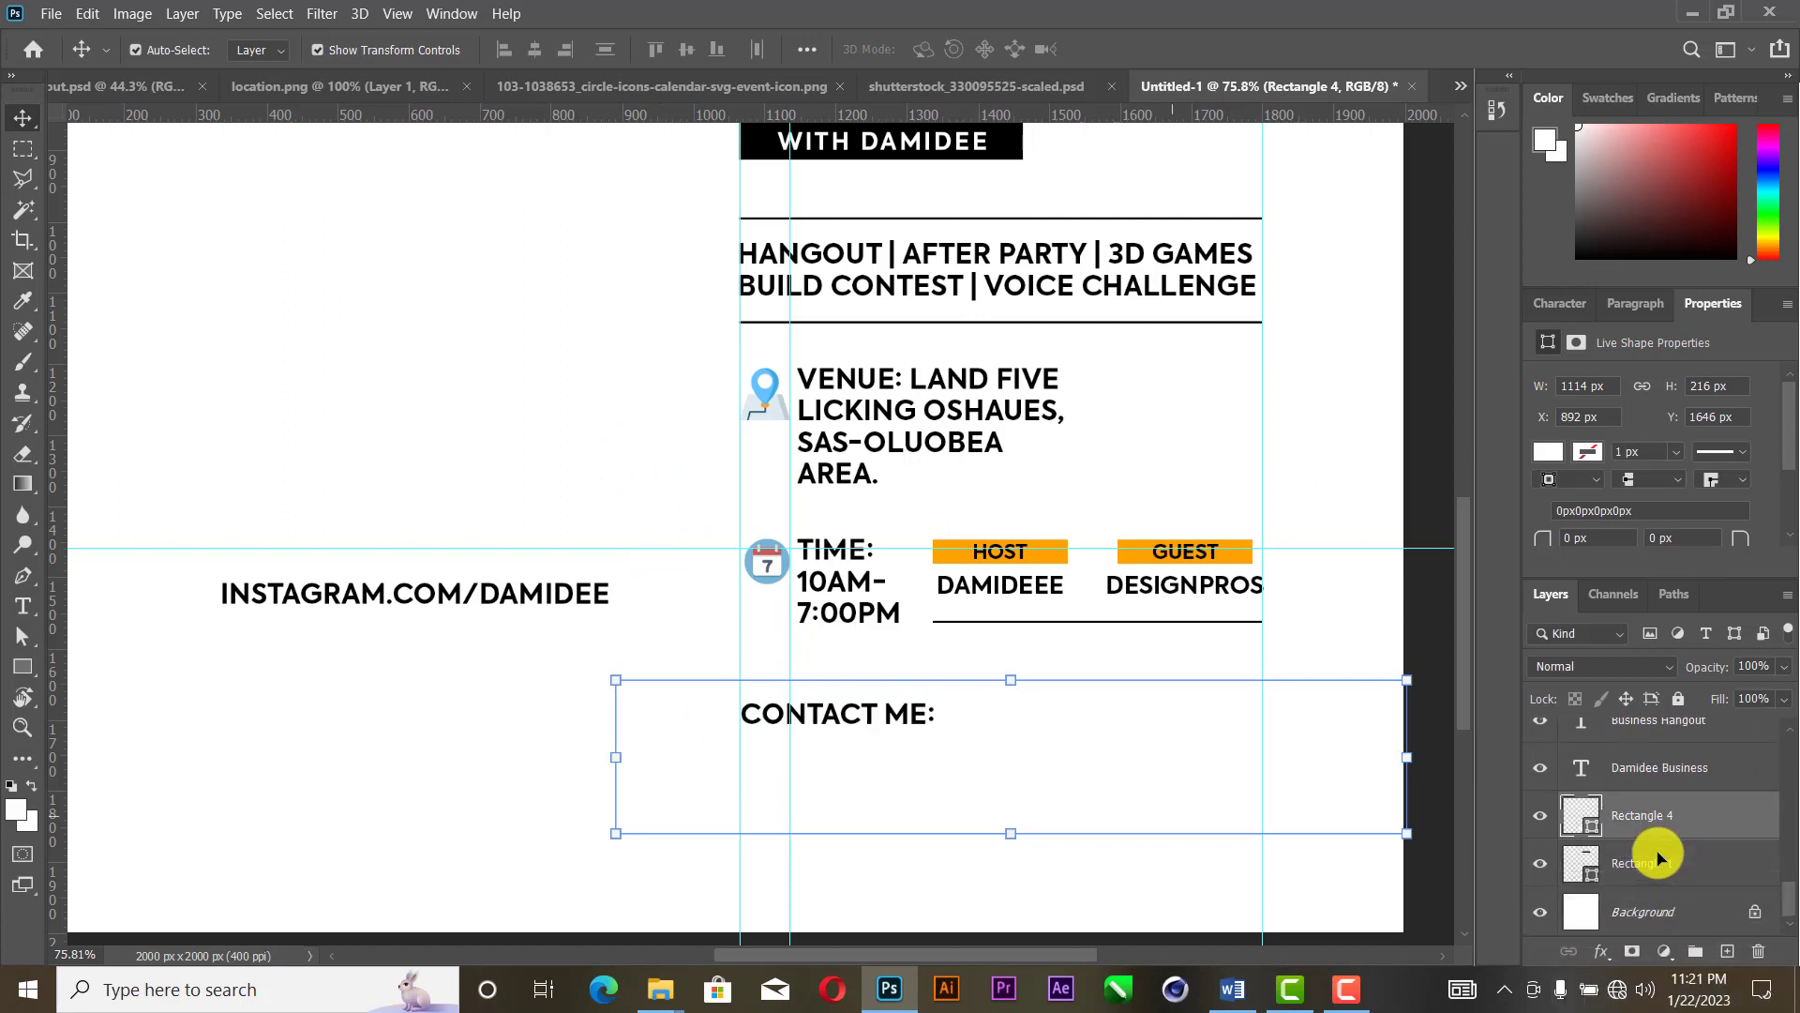
pyautogui.click(446, 378)
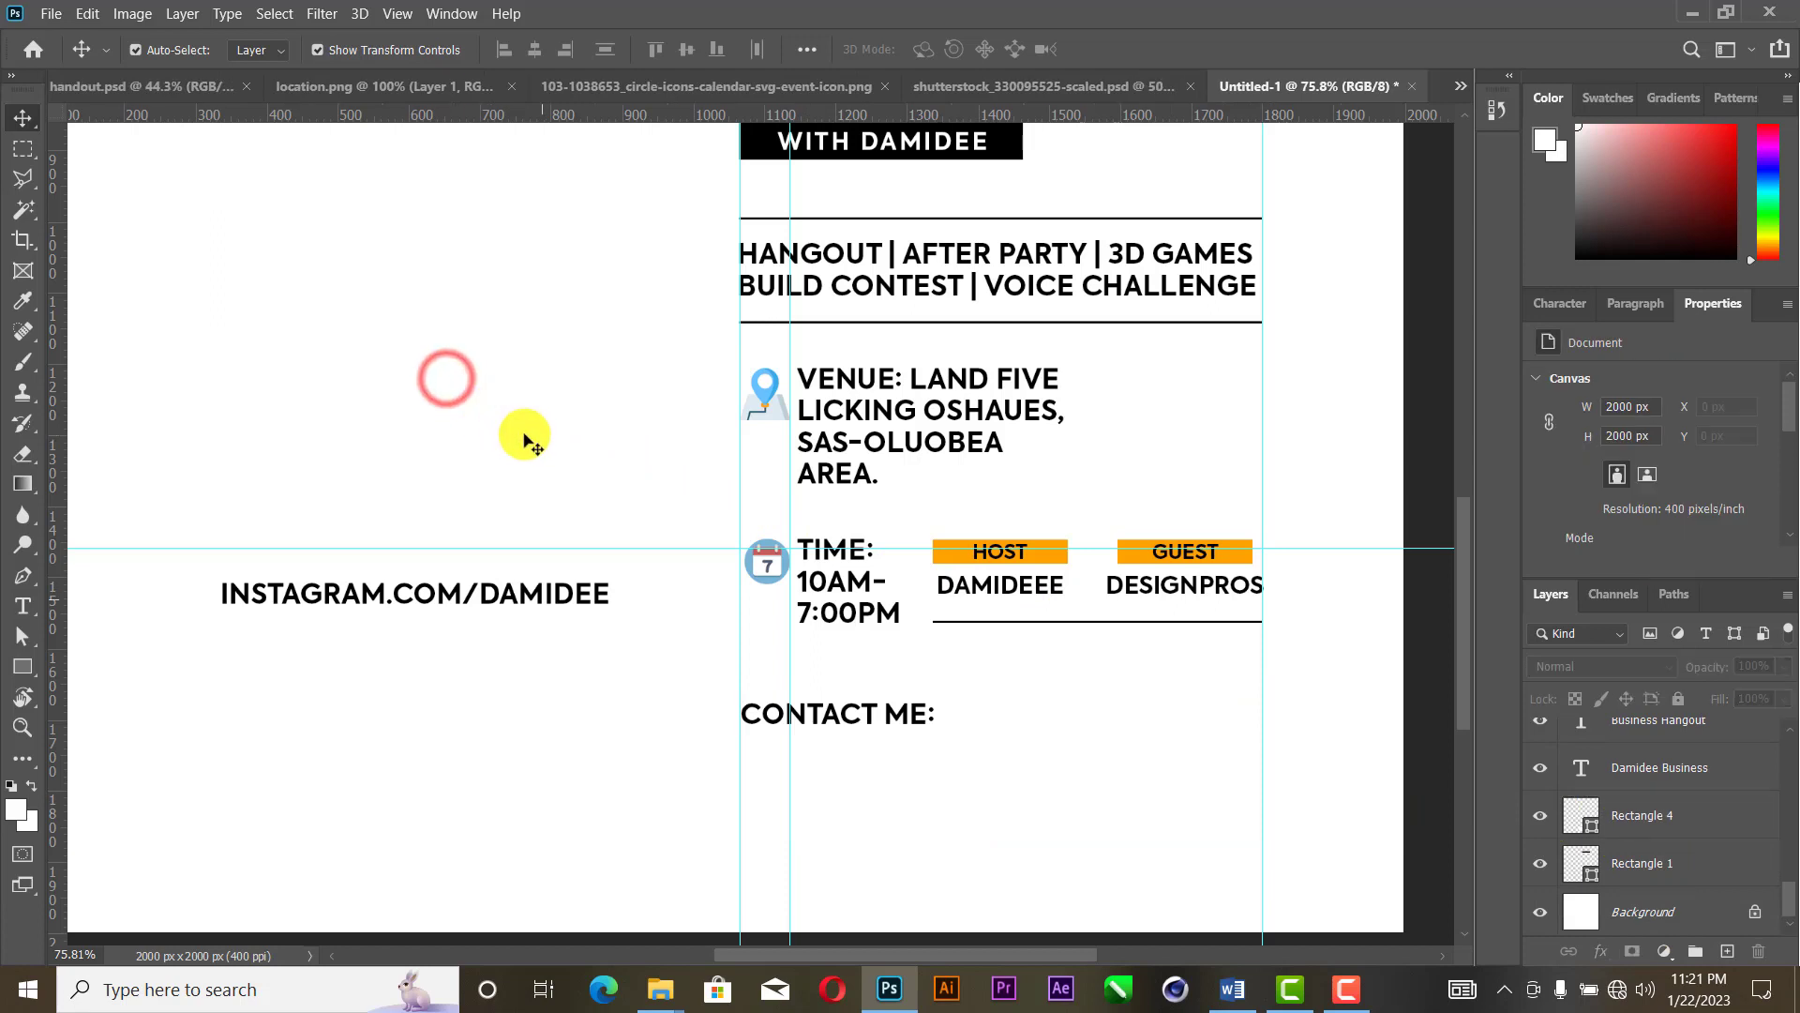
# Step: Fill the rectangle behind the contact text with teal from the recently used colors
pyautogui.click(906, 710)
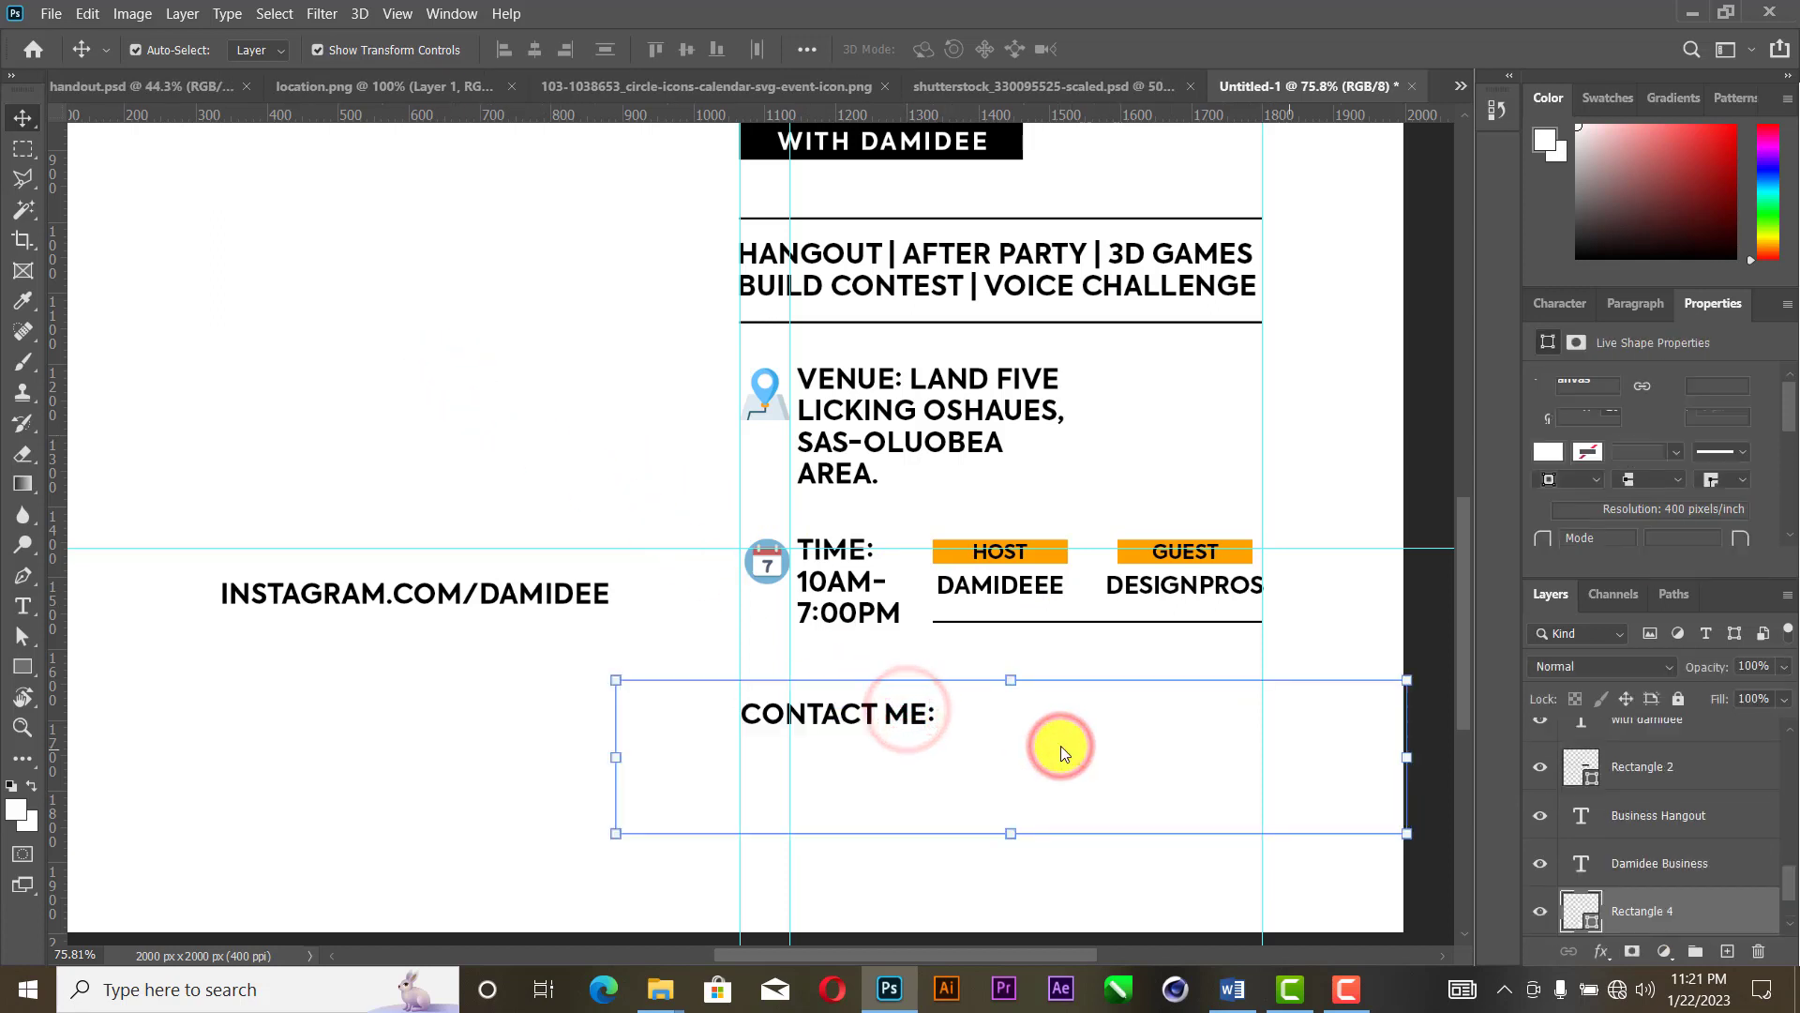
pyautogui.click(1547, 452)
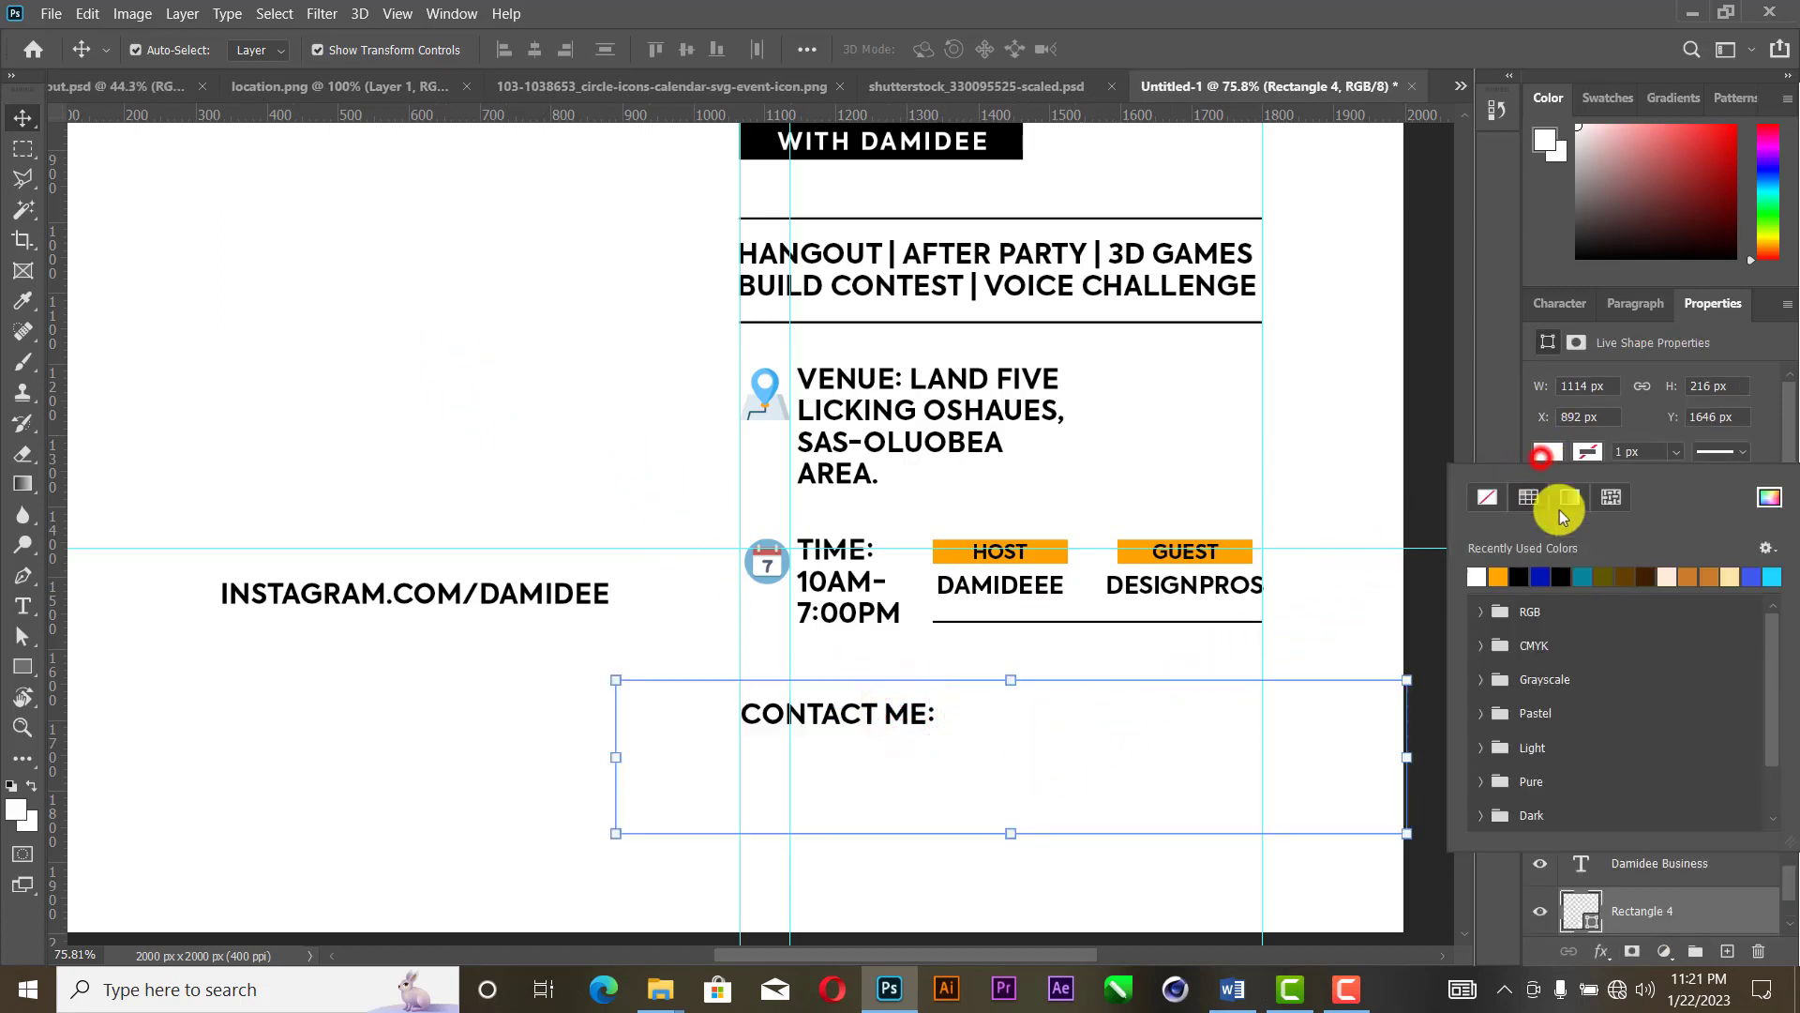
pyautogui.click(1590, 570)
pyautogui.click(566, 466)
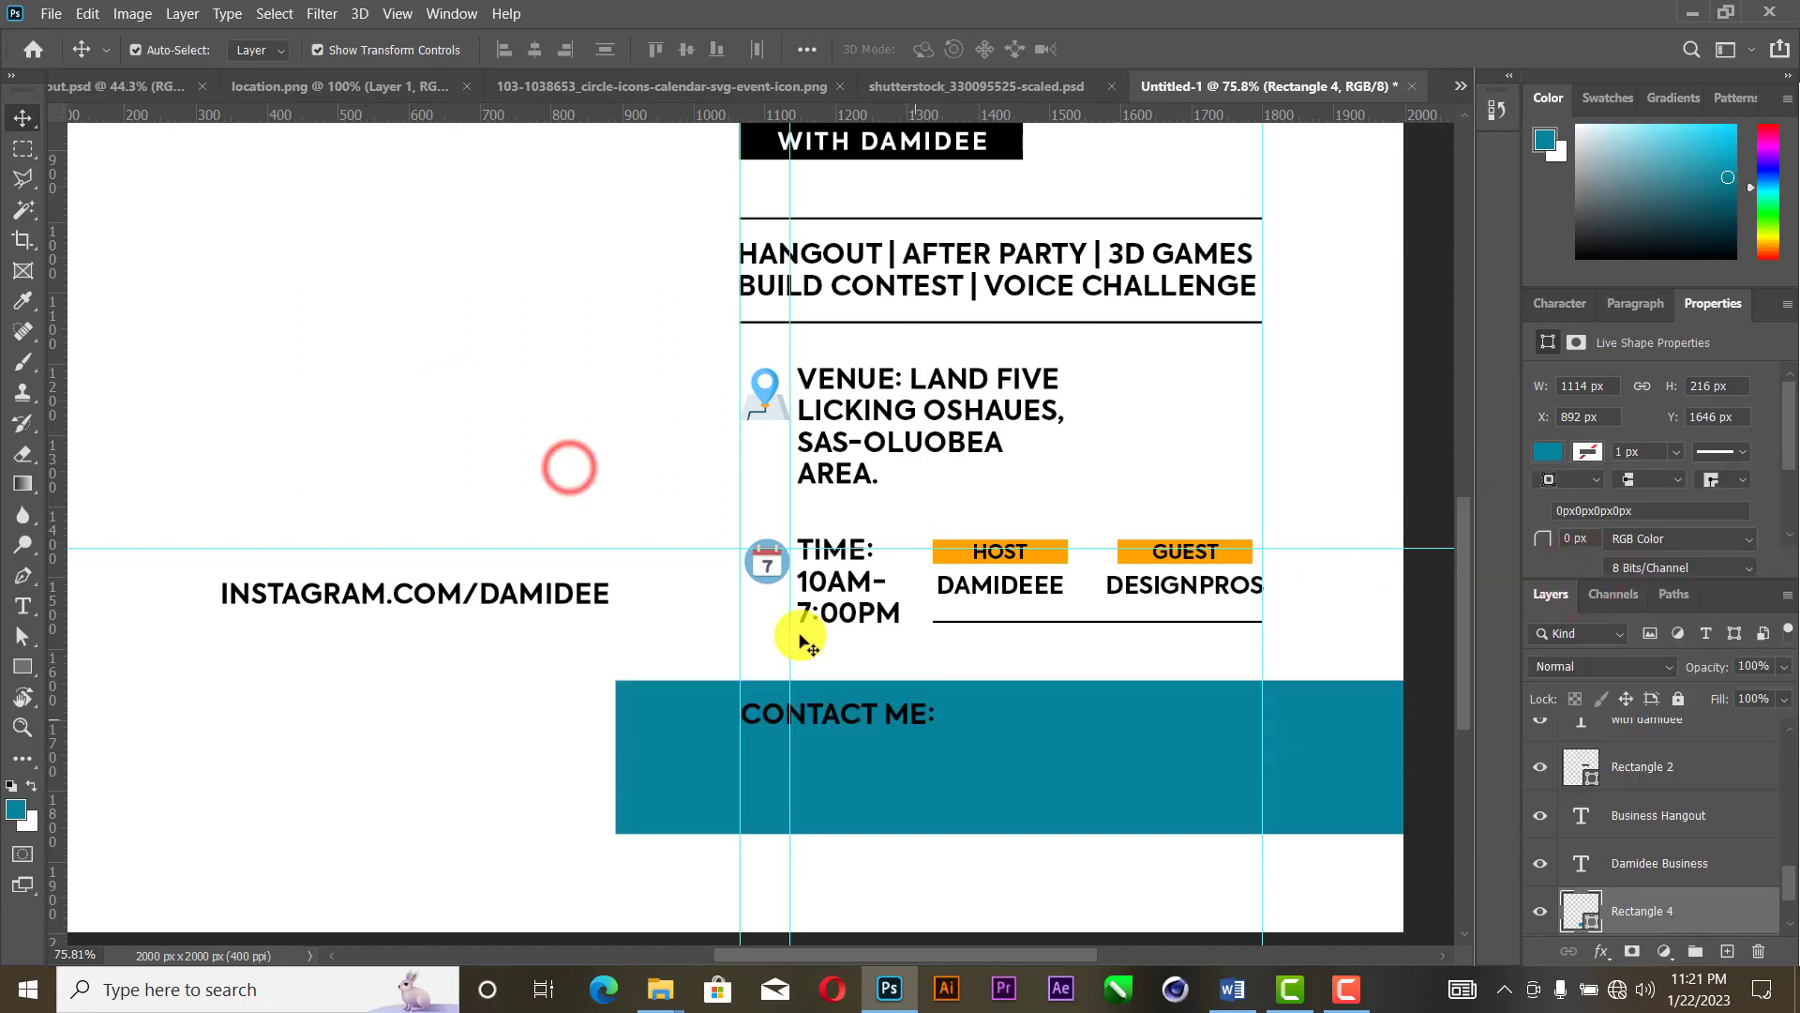
# Step: Set the CONTACT ME text's font size to 6 pt
pyautogui.moveTo(907, 714)
pyautogui.mouseDown()
pyautogui.moveTo(959, 717)
pyautogui.moveTo(913, 718)
pyautogui.mouseUp()
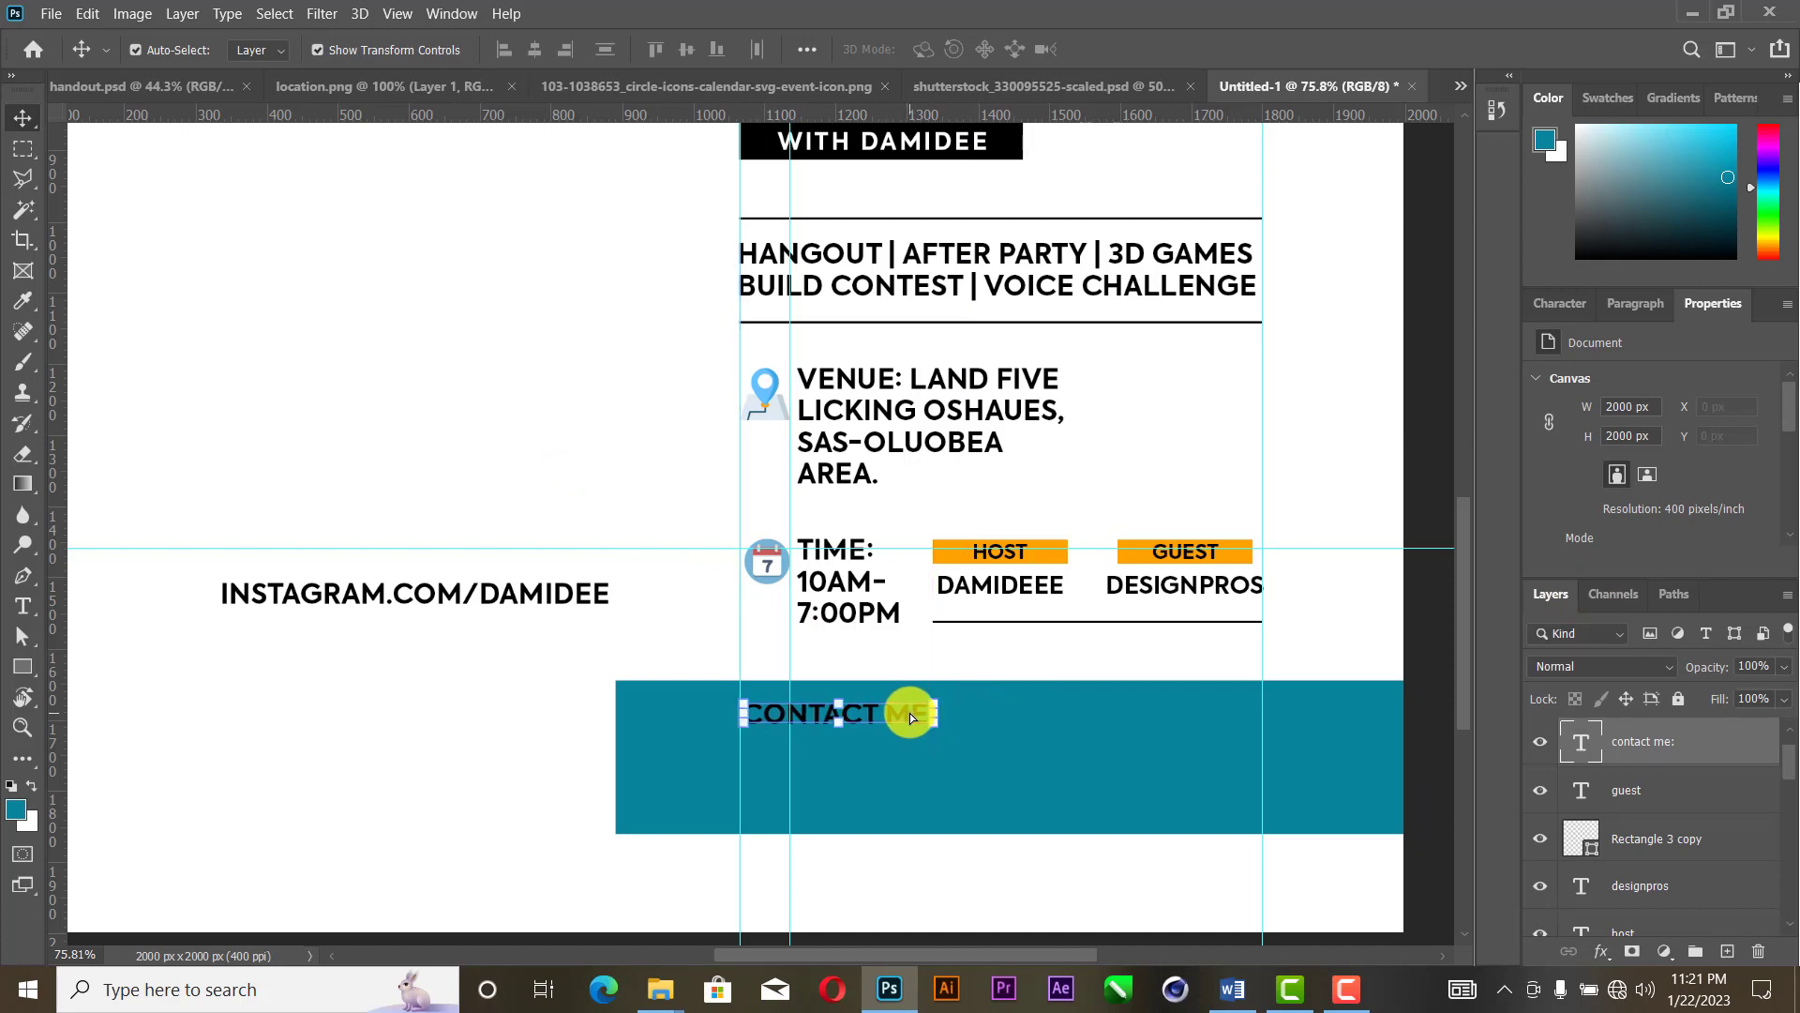
pyautogui.click(1618, 510)
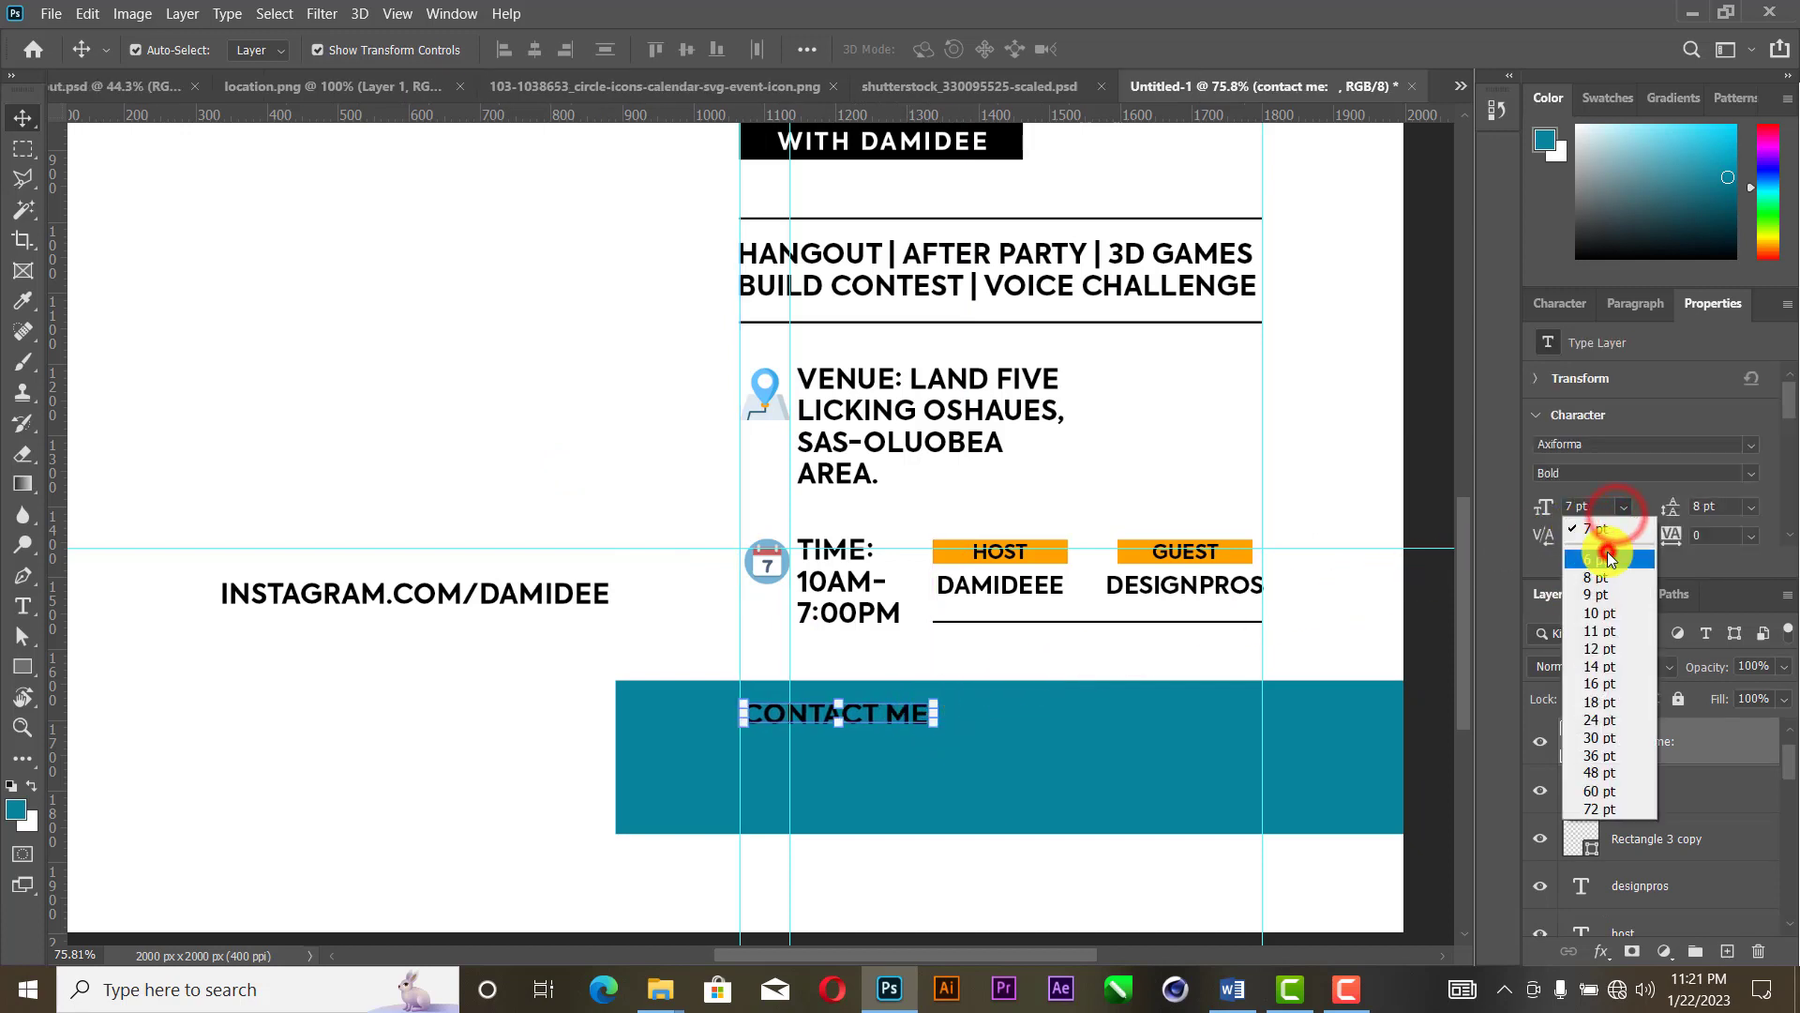
pyautogui.click(1611, 558)
pyautogui.click(582, 498)
# Step: Move the Instagram address onto the teal rectangle, directly below CONTACT ME and starting at the column's left guide
pyautogui.moveTo(547, 588); pyautogui.dragTo(1065, 746)
pyautogui.hotkey('ctrl', 't')
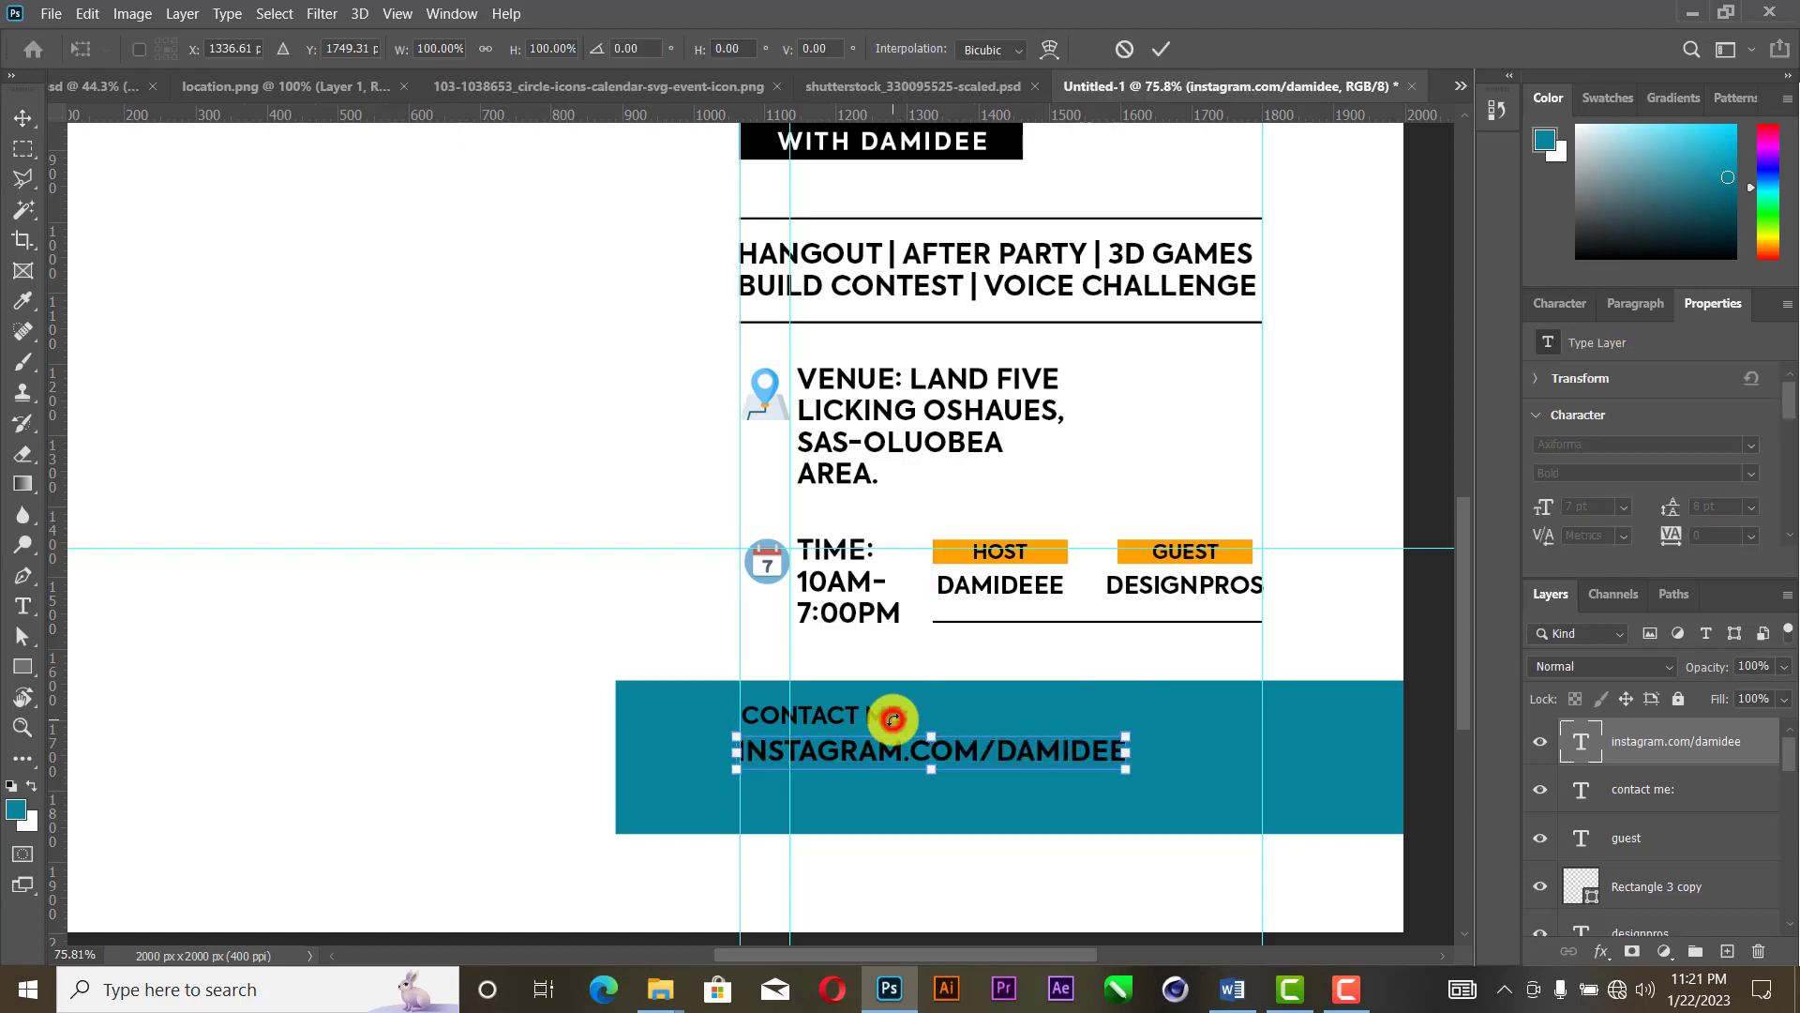
pyautogui.click(1161, 49)
# Step: Align the left edges of the CONTACT ME and Instagram address text layers
pyautogui.scroll(6, 898, 605)
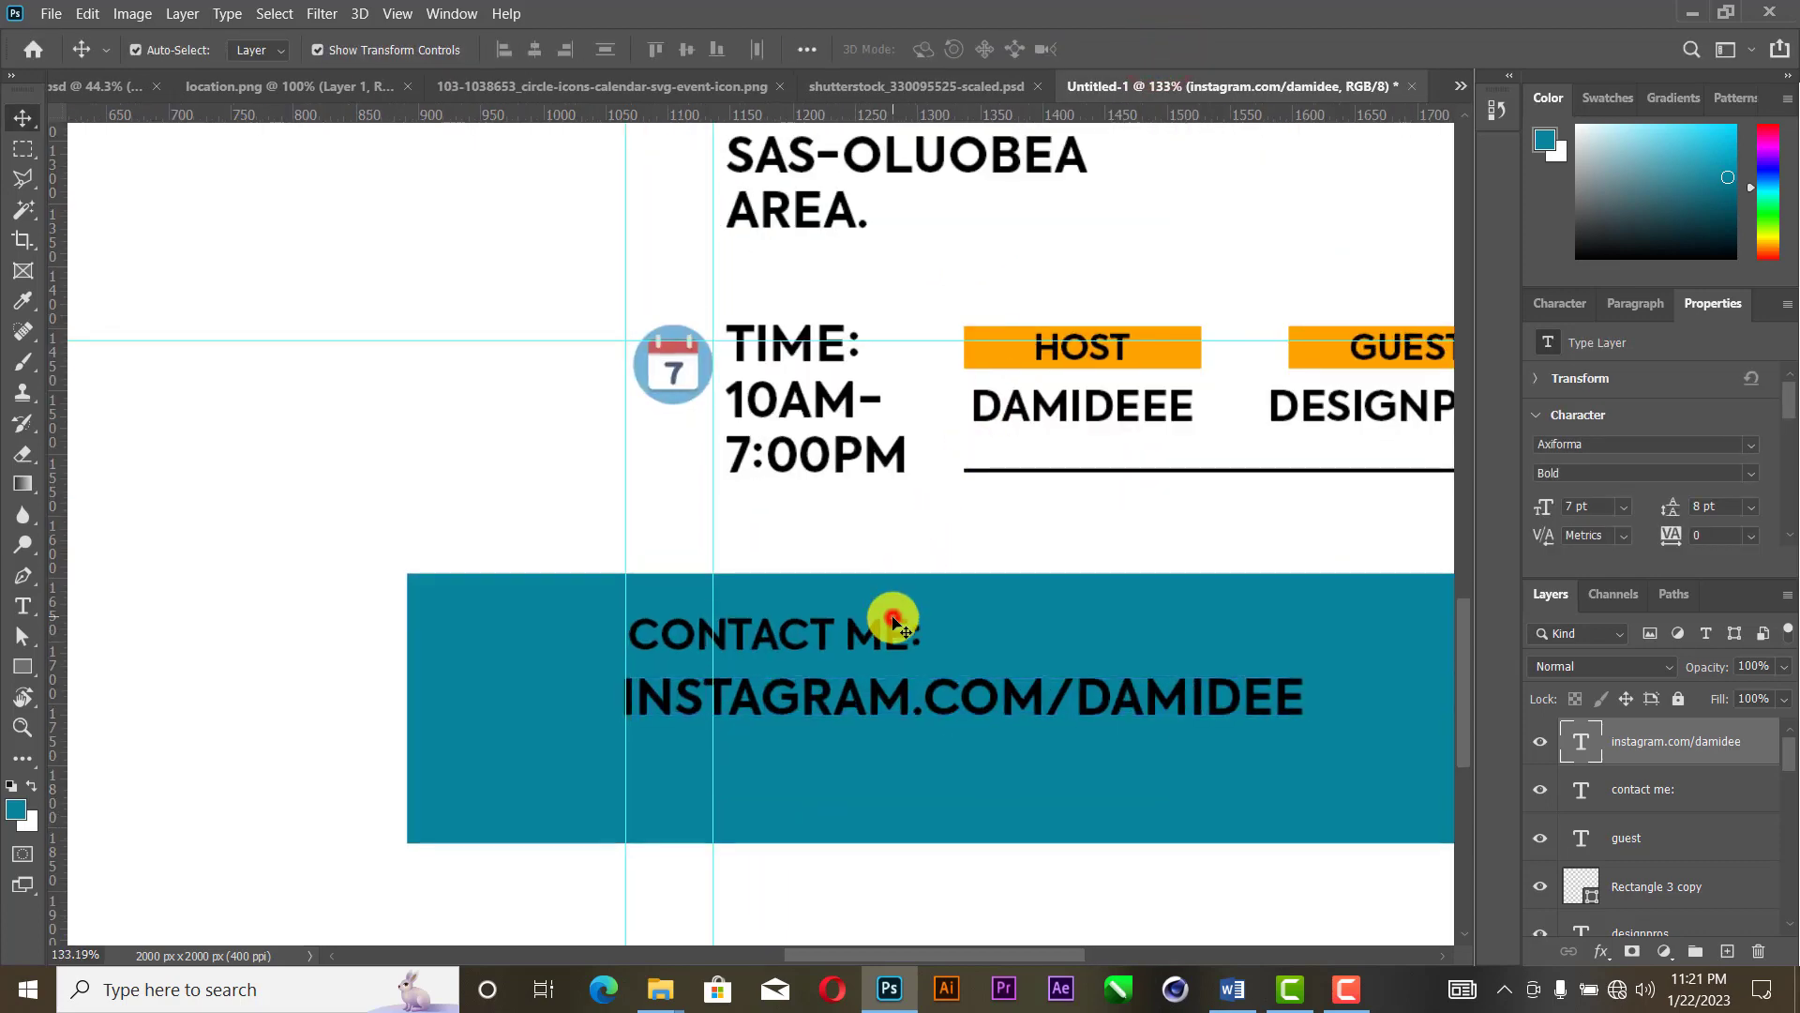
pyautogui.click(894, 619)
pyautogui.keyDown('shift'); pyautogui.click(895, 624); pyautogui.keyUp('shift')
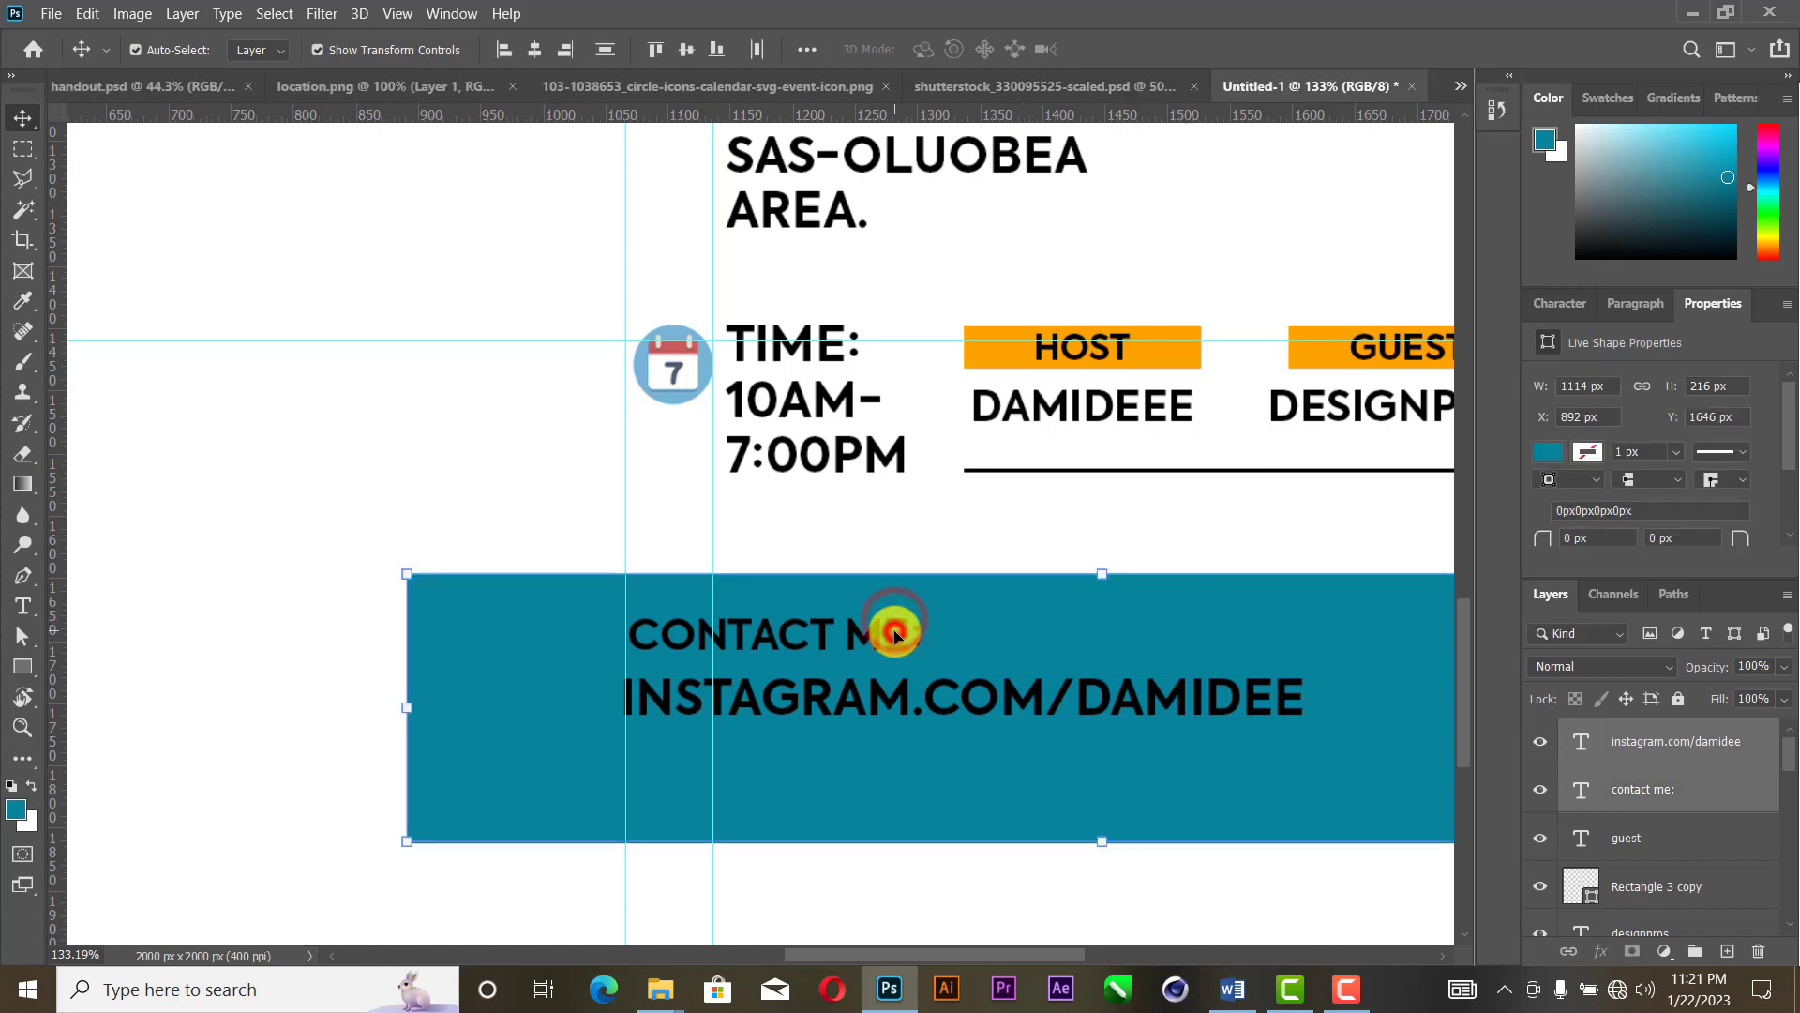
pyautogui.keyDown('shift'); pyautogui.click(896, 628); pyautogui.keyUp('shift')
pyautogui.keyDown('shift'); pyautogui.click(950, 601); pyautogui.keyUp('shift')
pyautogui.click(909, 535)
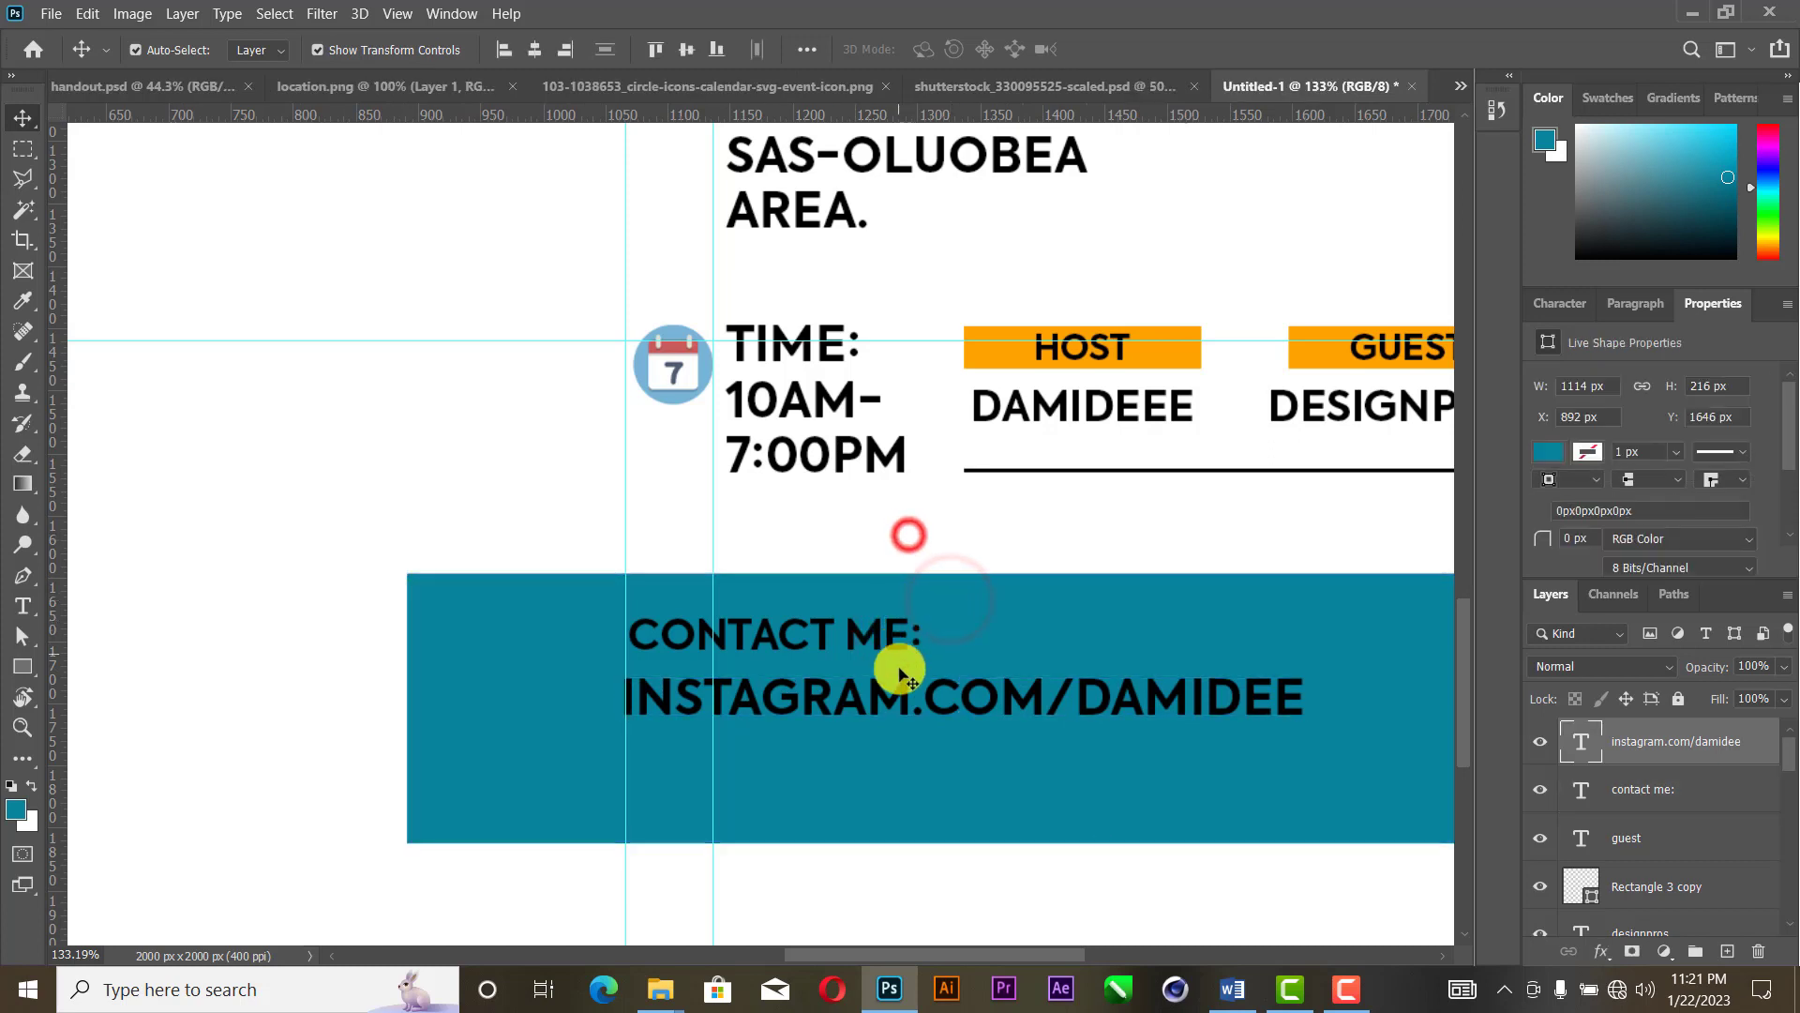
pyautogui.click(898, 685)
pyautogui.keyDown('shift'); pyautogui.click(898, 632); pyautogui.keyUp('shift')
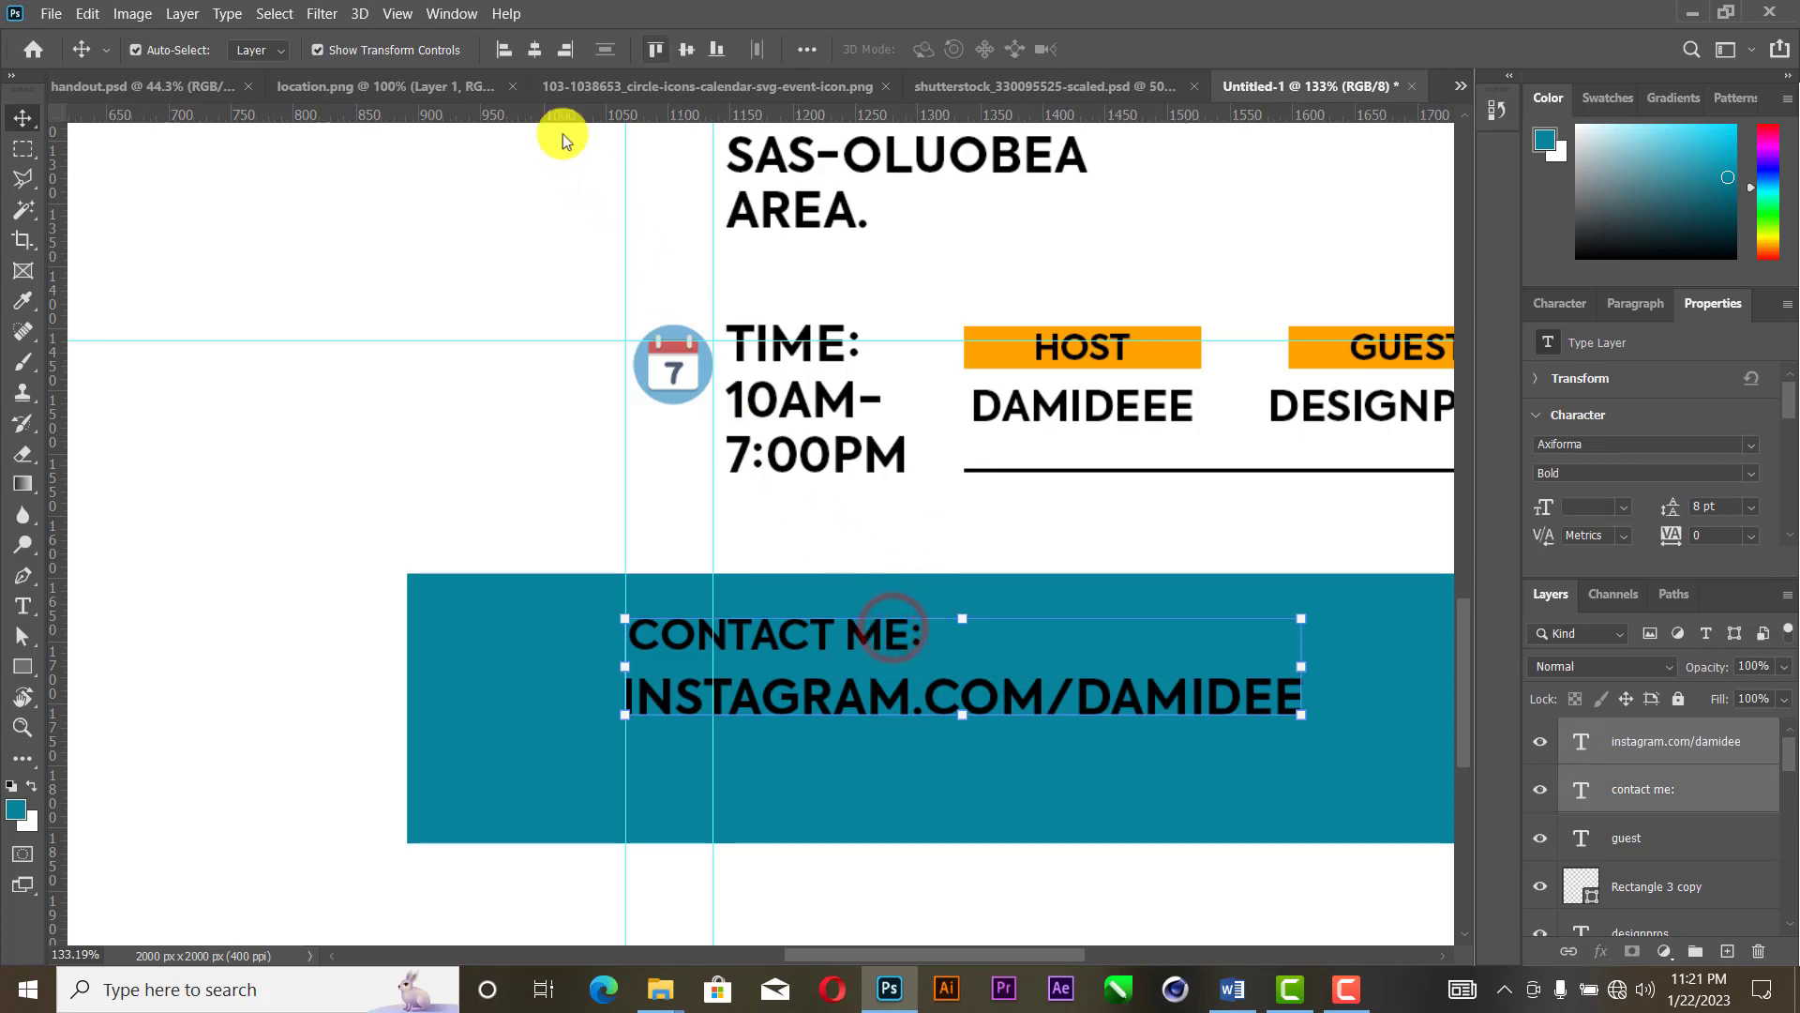
pyautogui.click(503, 48)
pyautogui.click(509, 353)
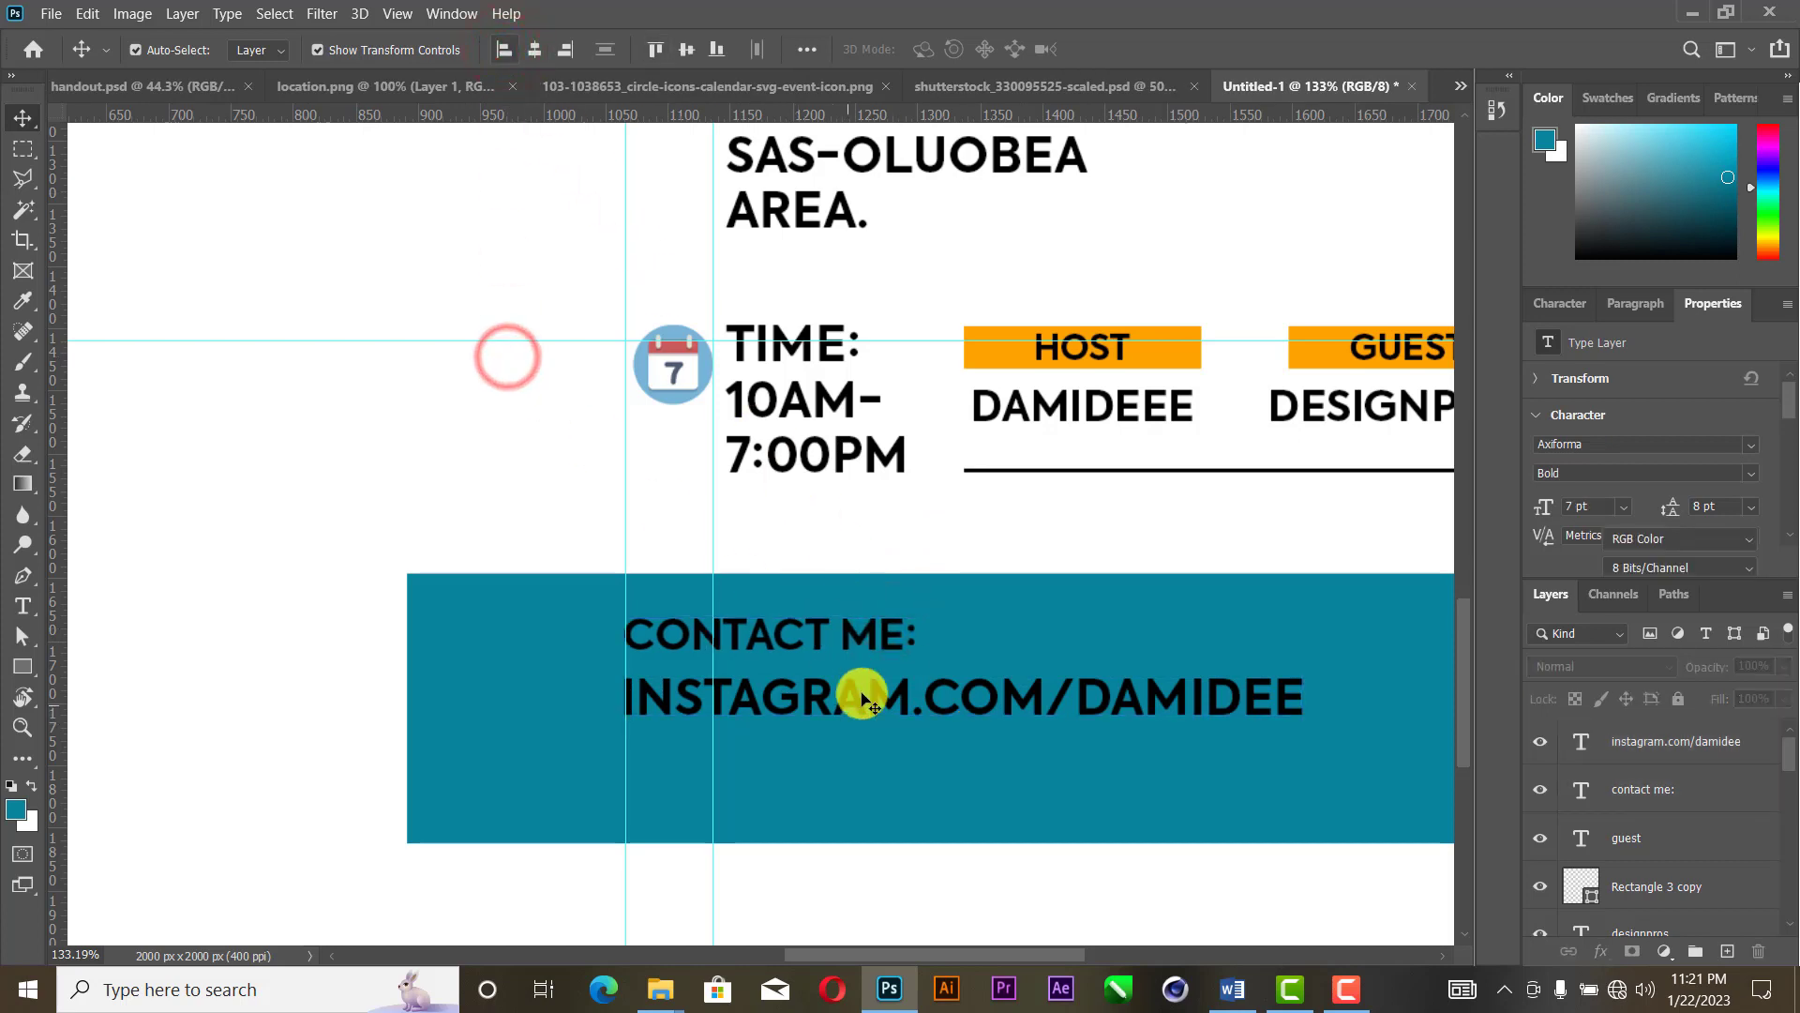
# Step: Nudge the Instagram address slightly upward, closer to the CONTACT ME line
pyautogui.click(860, 696)
pyautogui.press('Up')
pyautogui.press('Up')
pyautogui.press('Up')
pyautogui.press('Up')
pyautogui.press('Up')
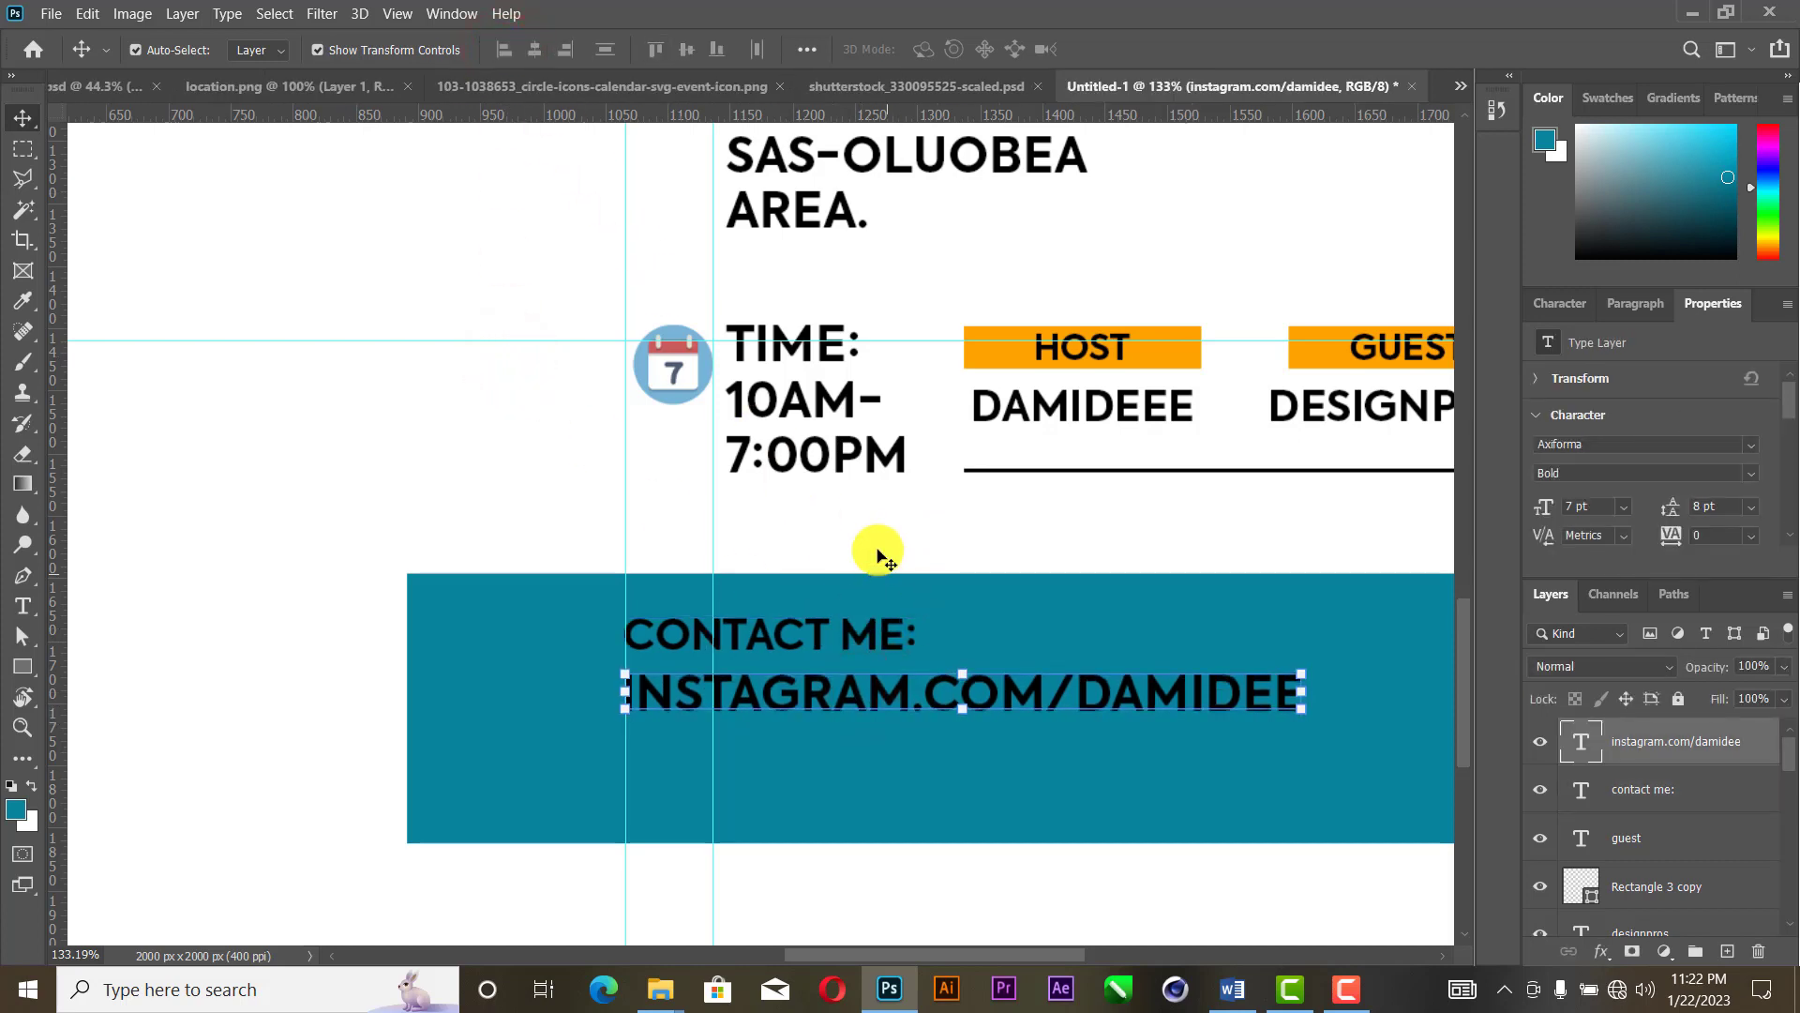
pyautogui.press('Up')
pyautogui.press('Up')
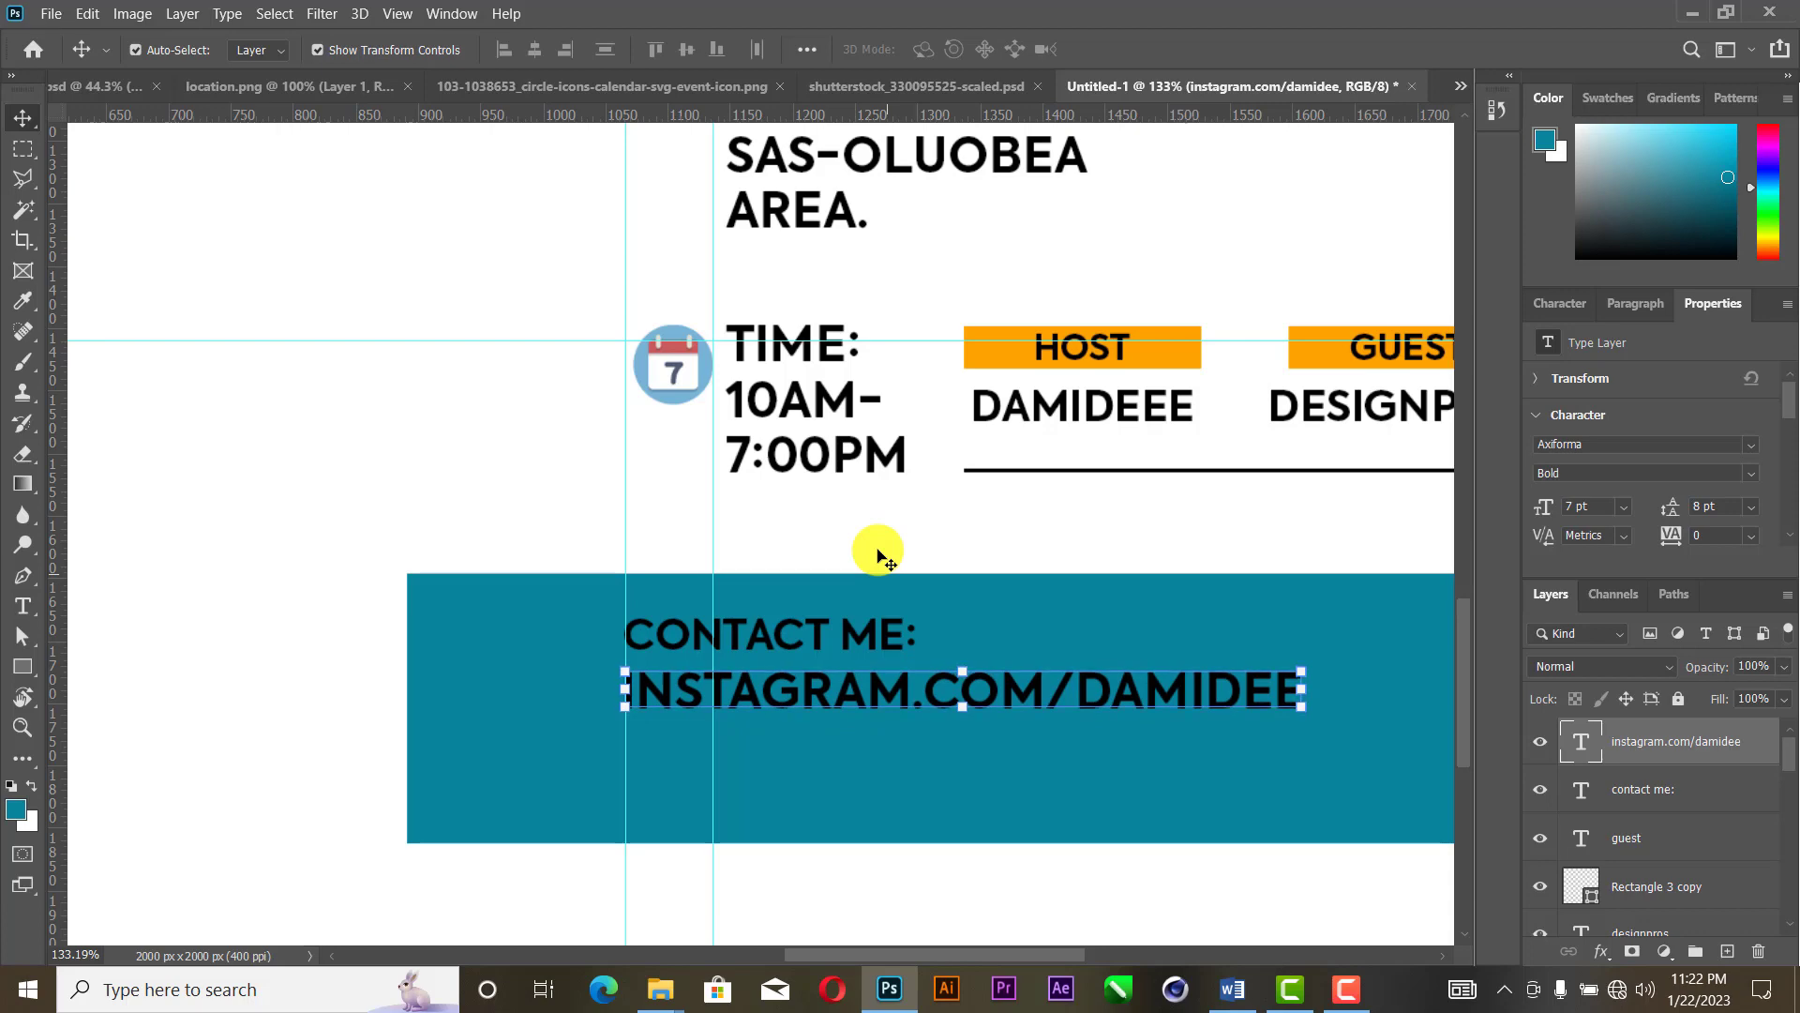
# Step: Resize the teal rectangle to about 910 × 169 px, ending at the column's right guide, and fill it with white
pyautogui.scroll(-3, 878, 553)
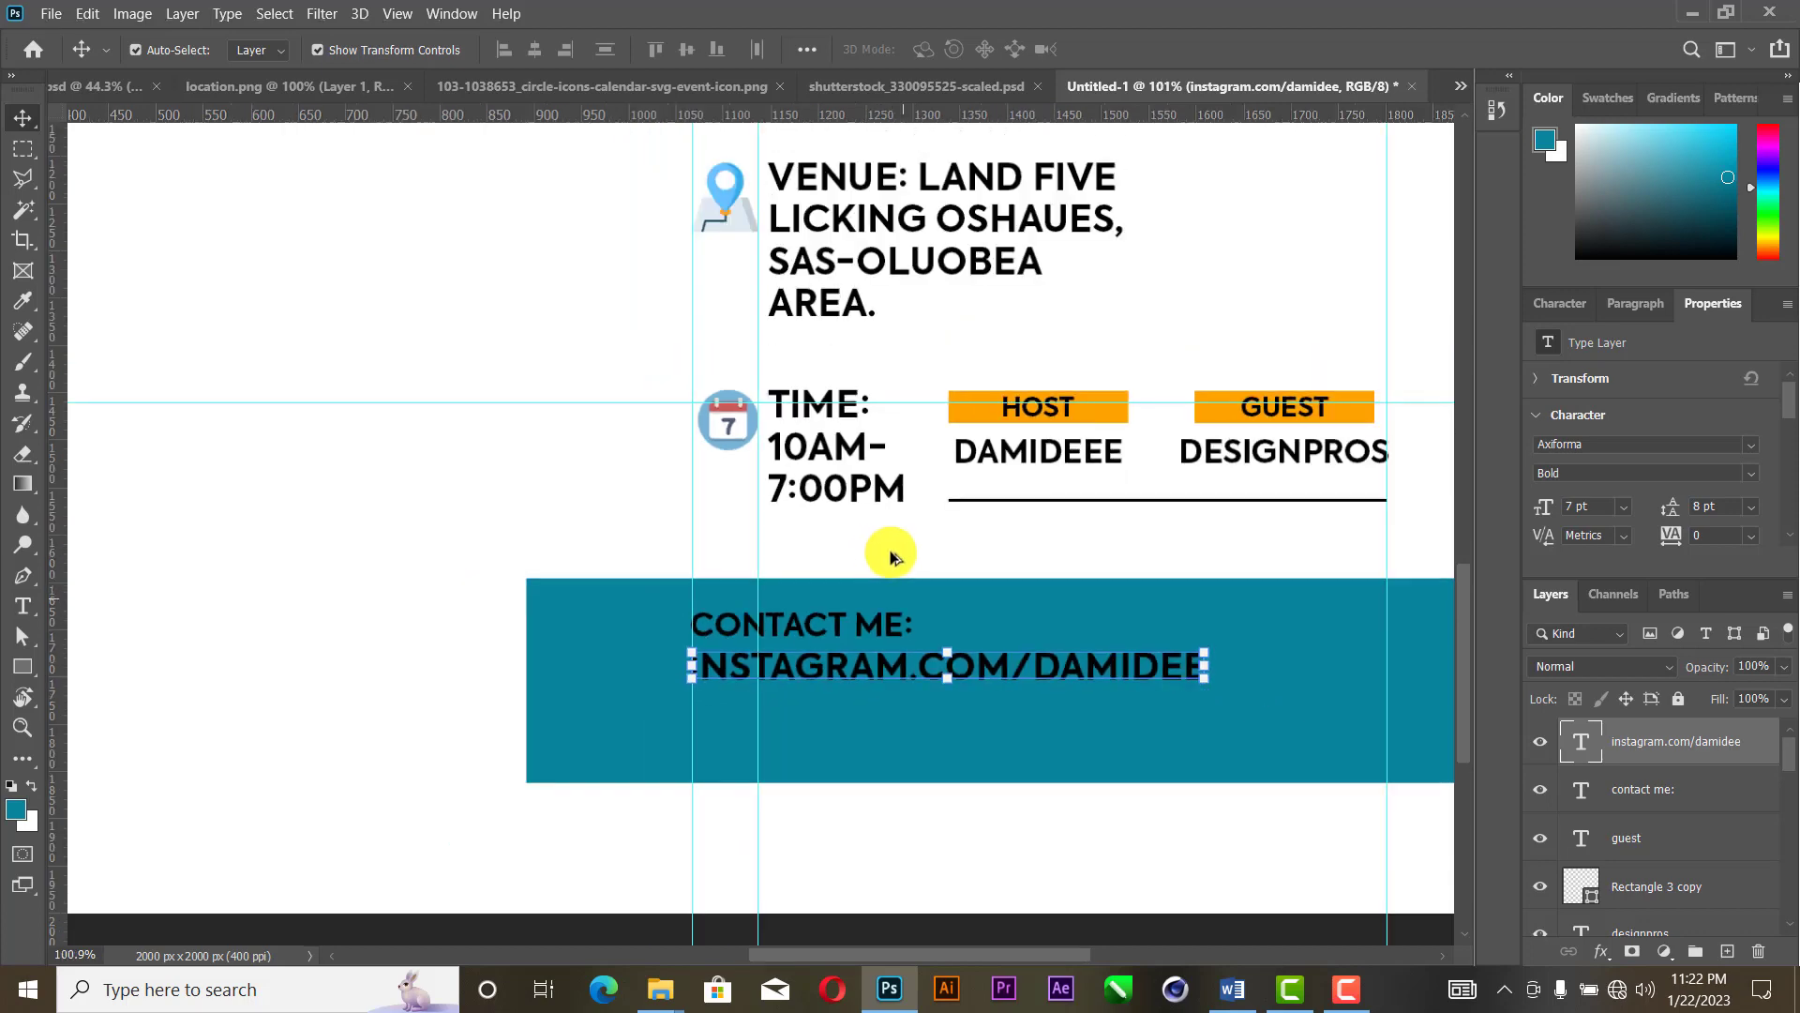
pyautogui.click(1243, 623)
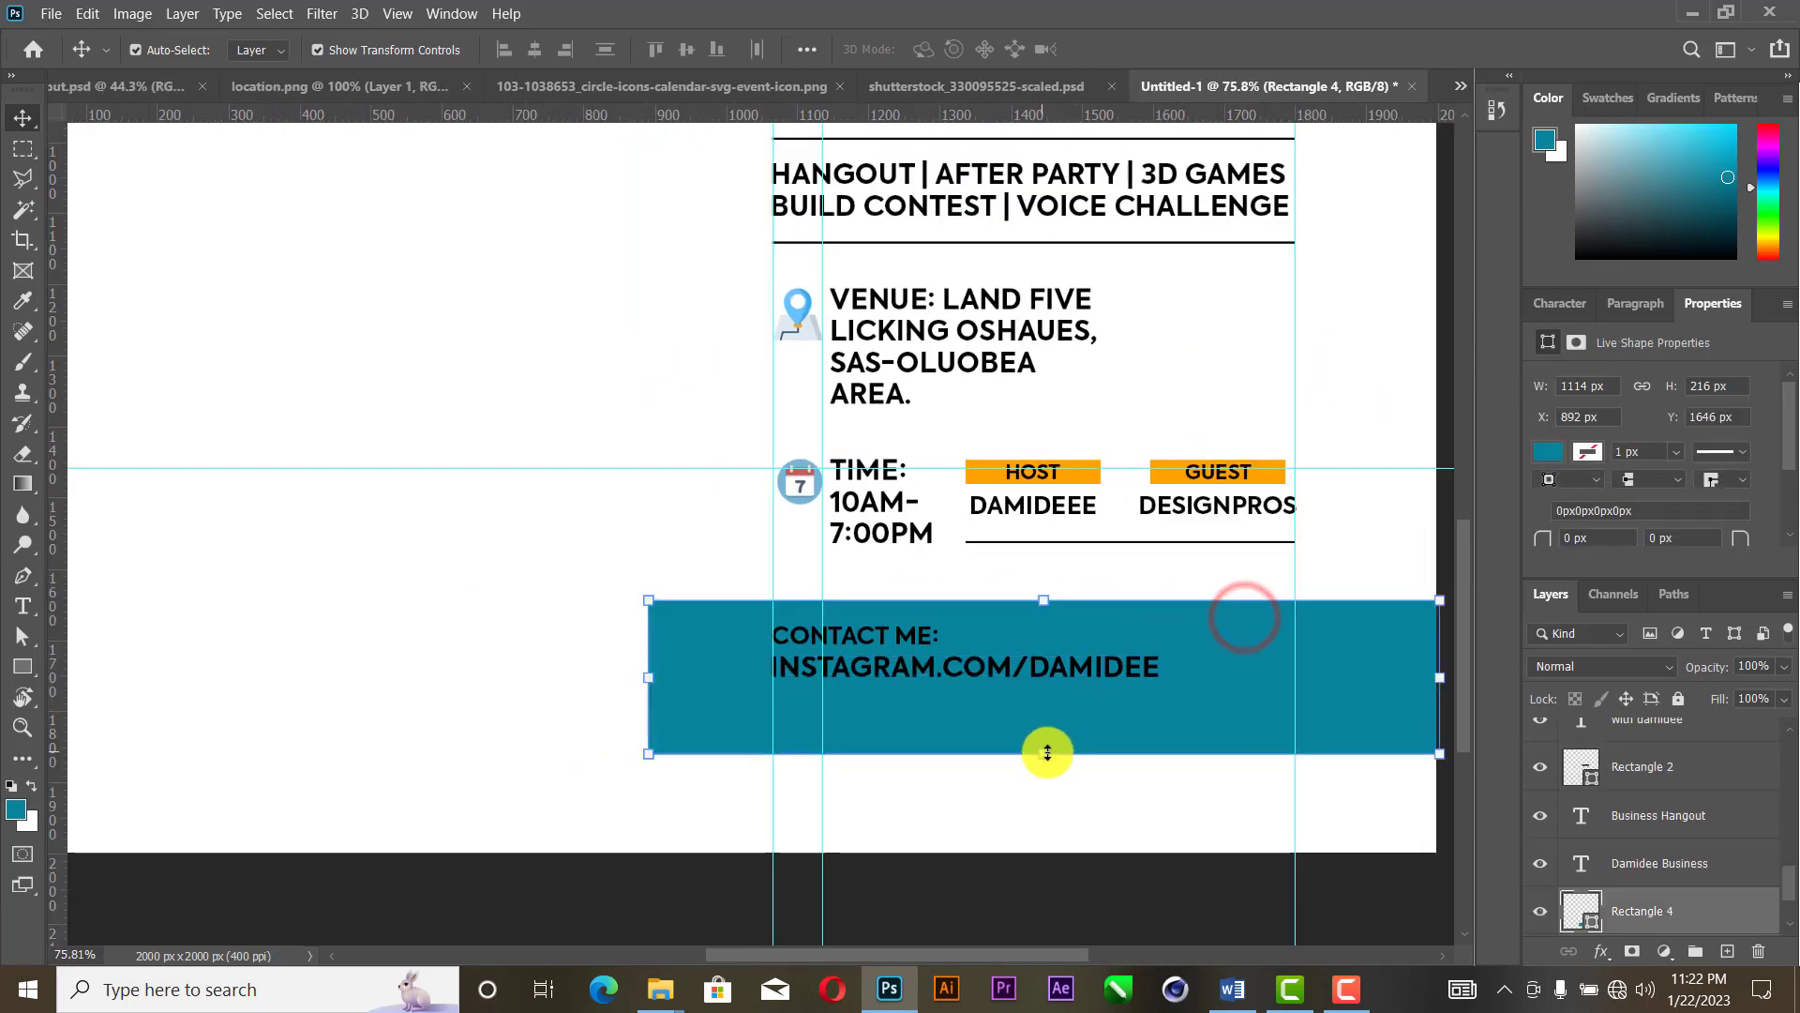
pyautogui.moveTo(1044, 753); pyautogui.dragTo(1066, 722)
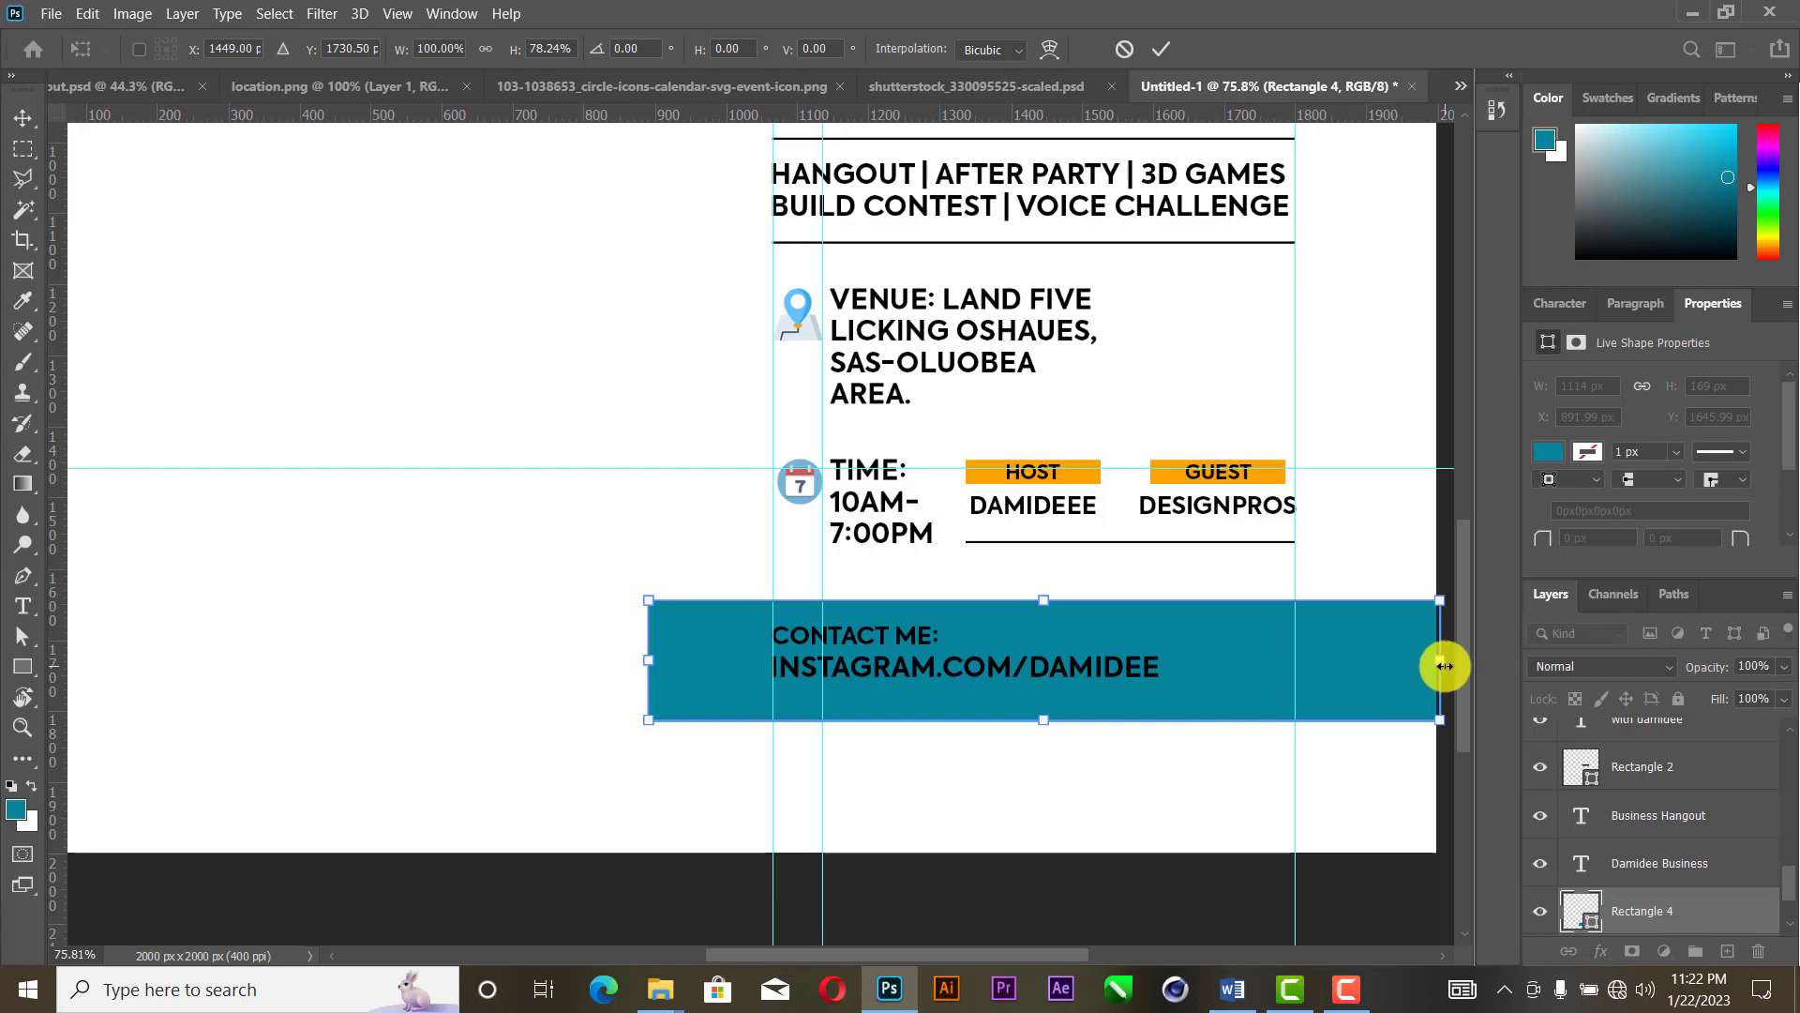
pyautogui.moveTo(1444, 665); pyautogui.dragTo(1294, 683)
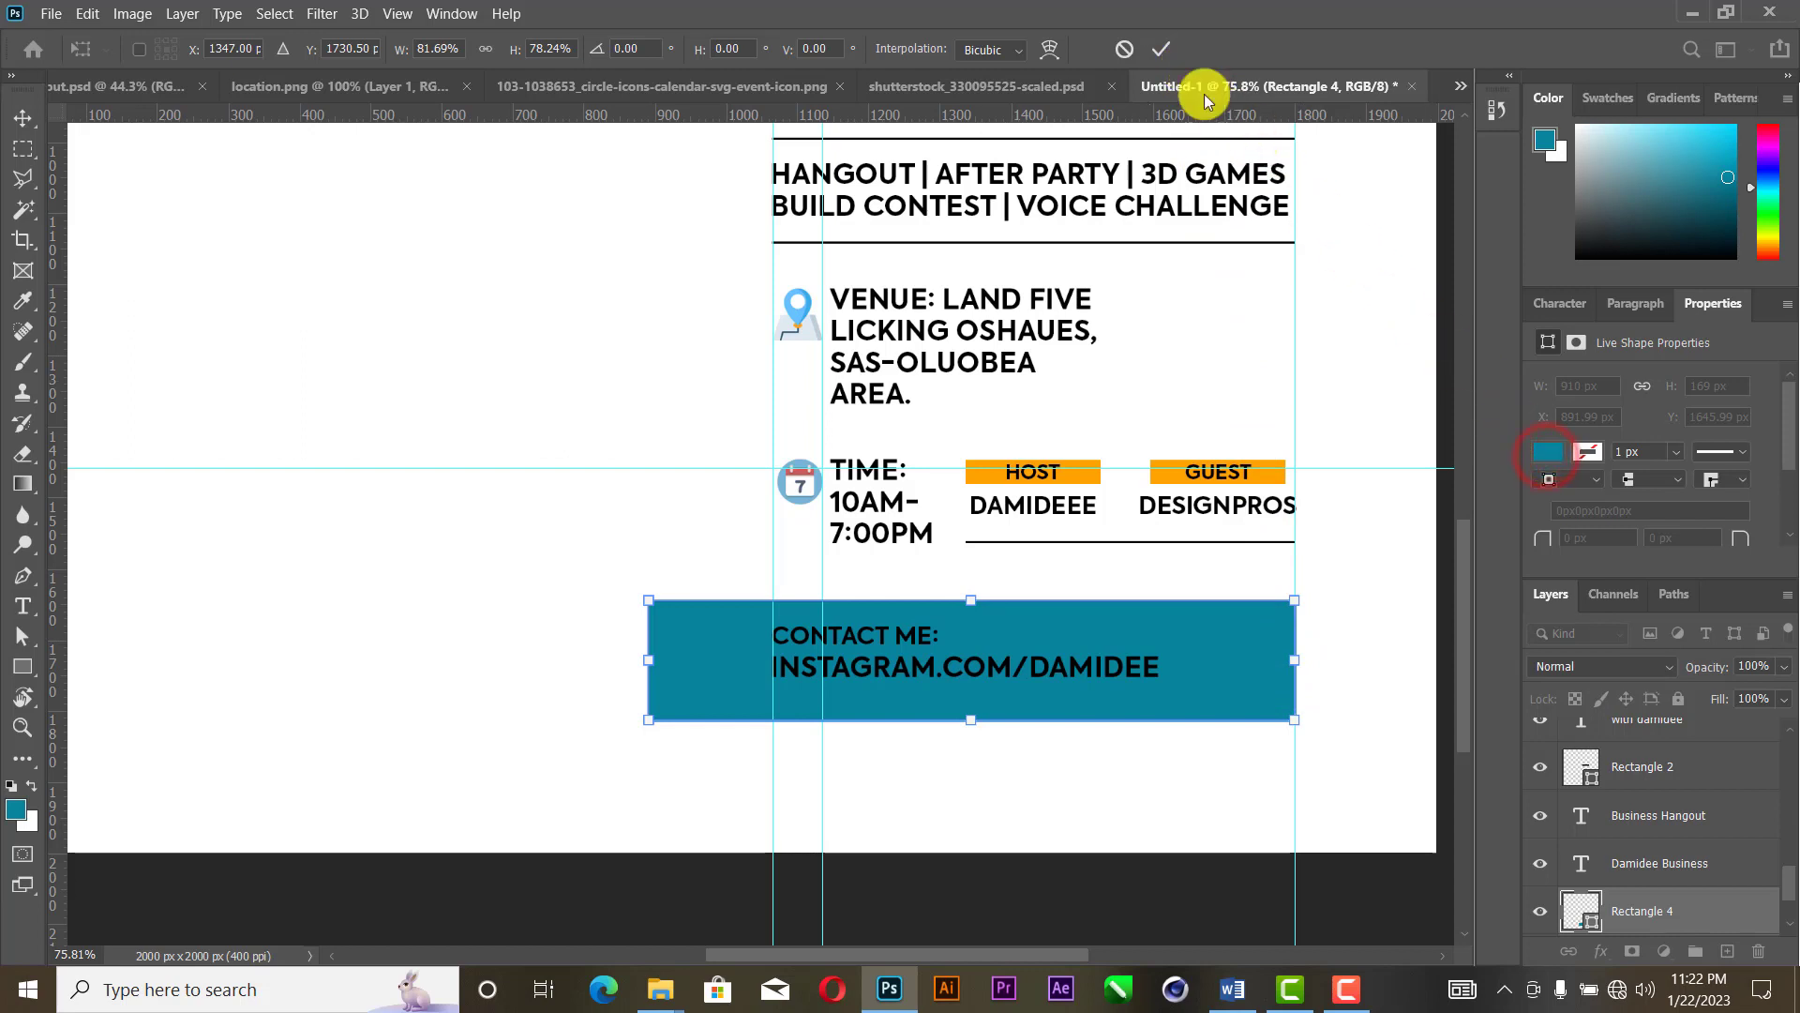
pyautogui.click(1161, 48)
pyautogui.click(1548, 452)
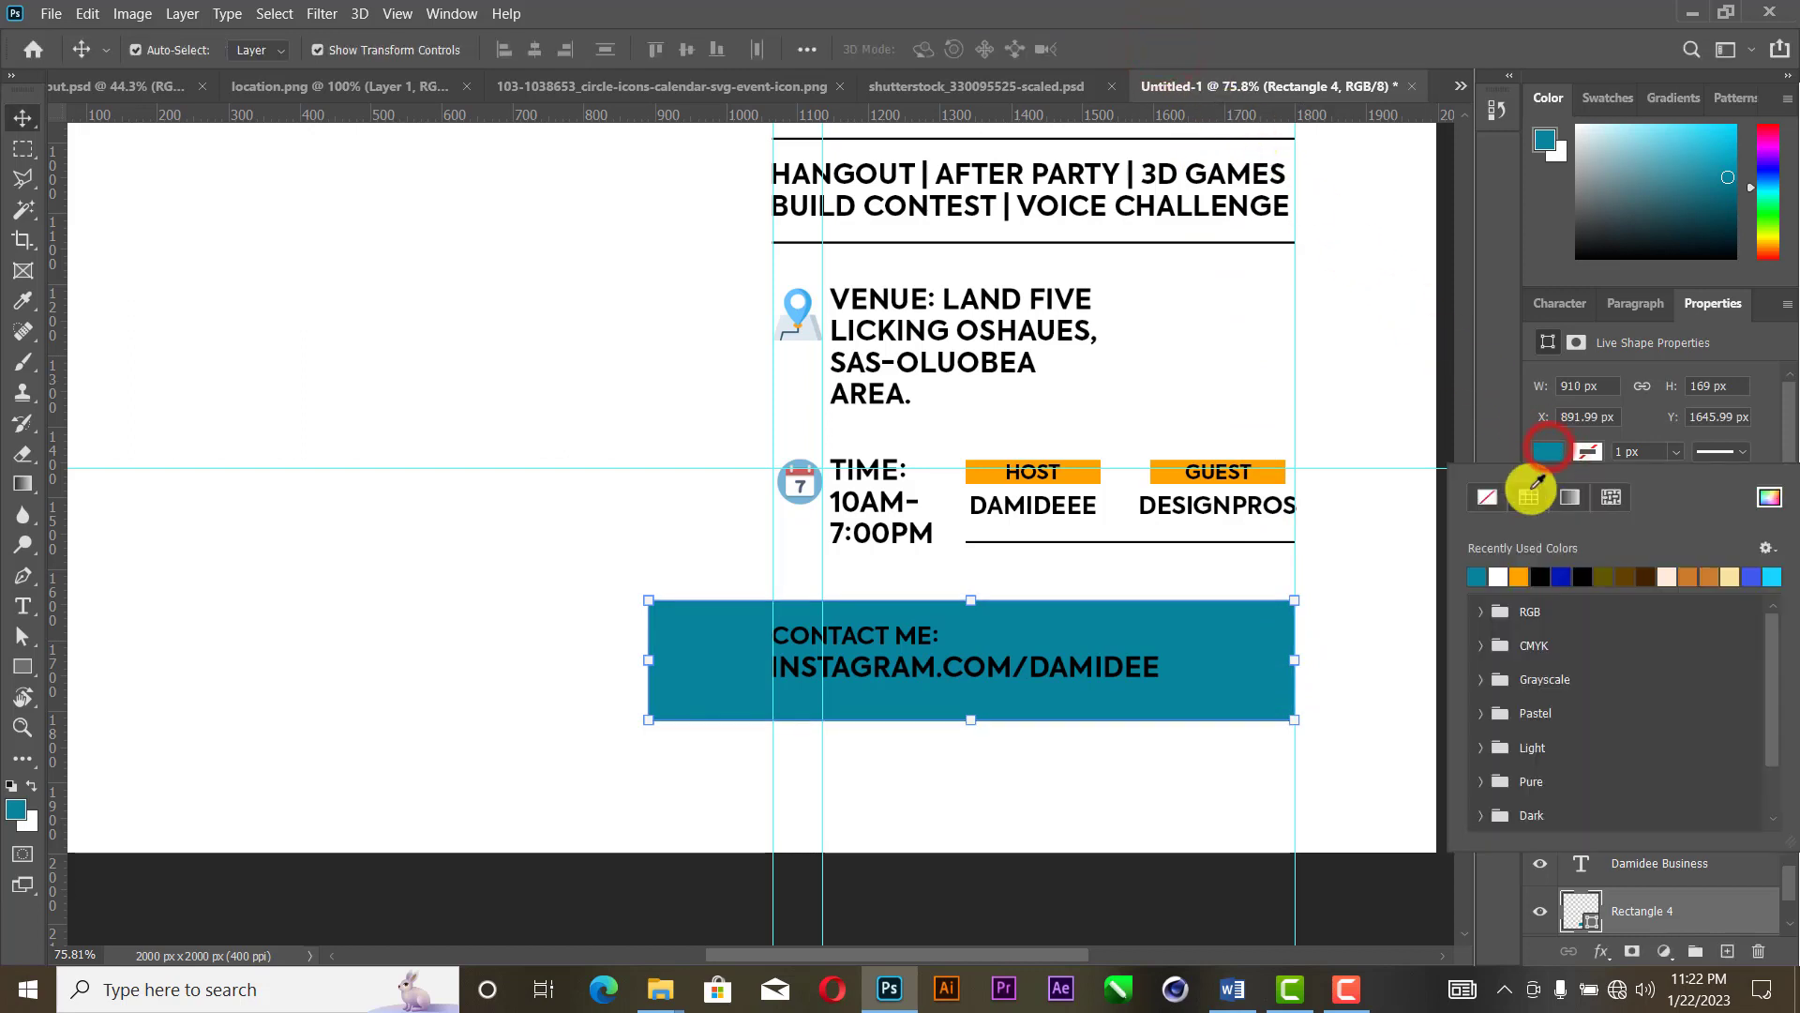
pyautogui.click(1492, 568)
# Step: Fill the black bar just below the HANGOUT title with the orange used for the HOST and GUEST bars
pyautogui.press('z')
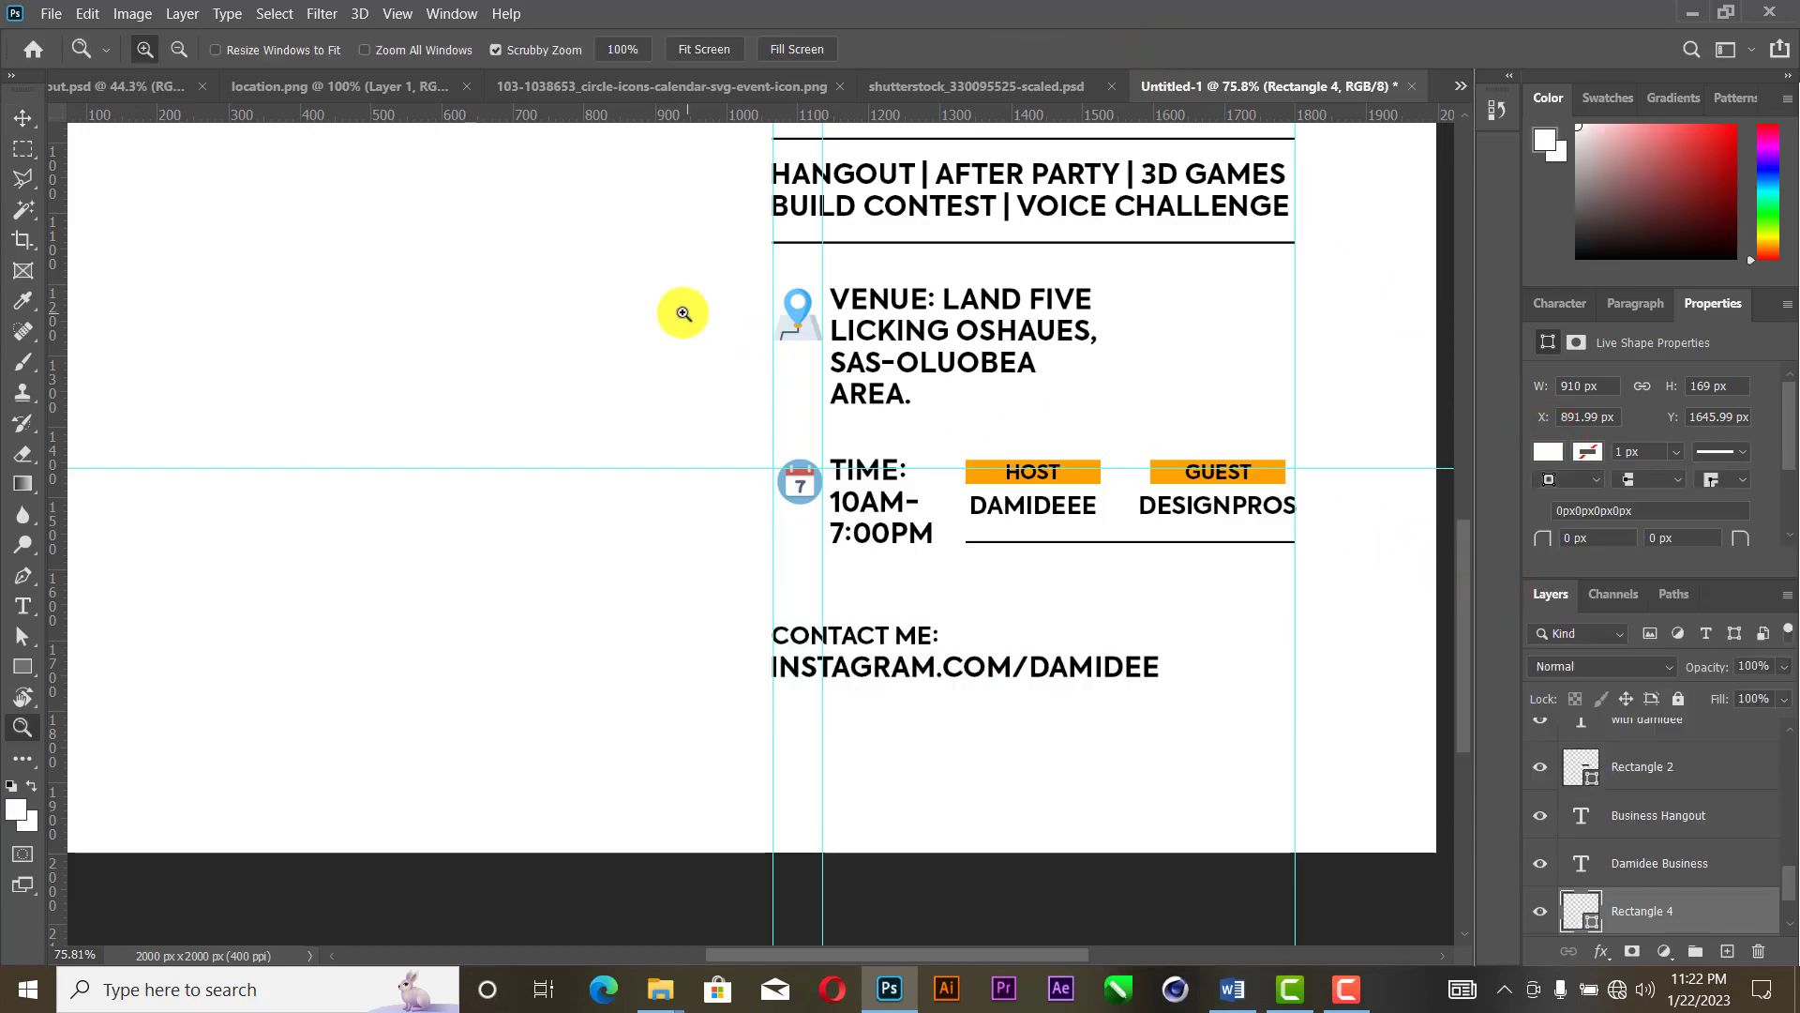
pyautogui.rightClick(719, 332)
pyautogui.click(724, 326)
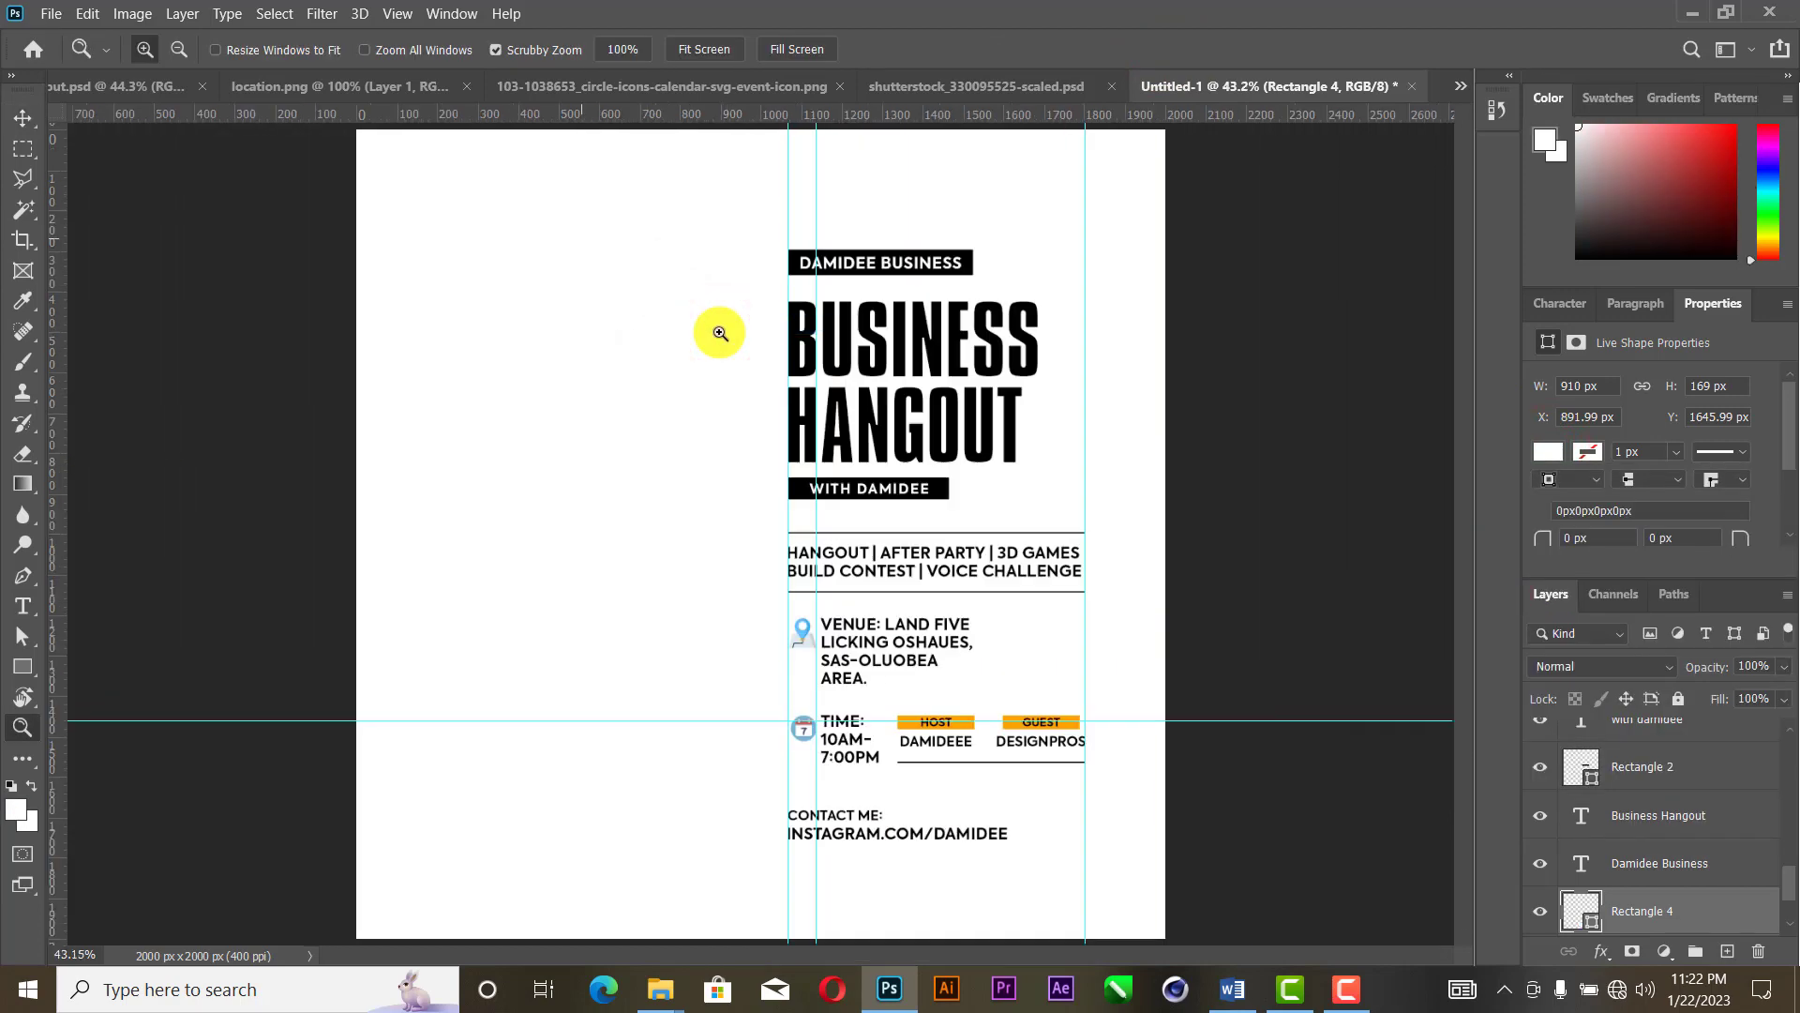
pyautogui.click(25, 118)
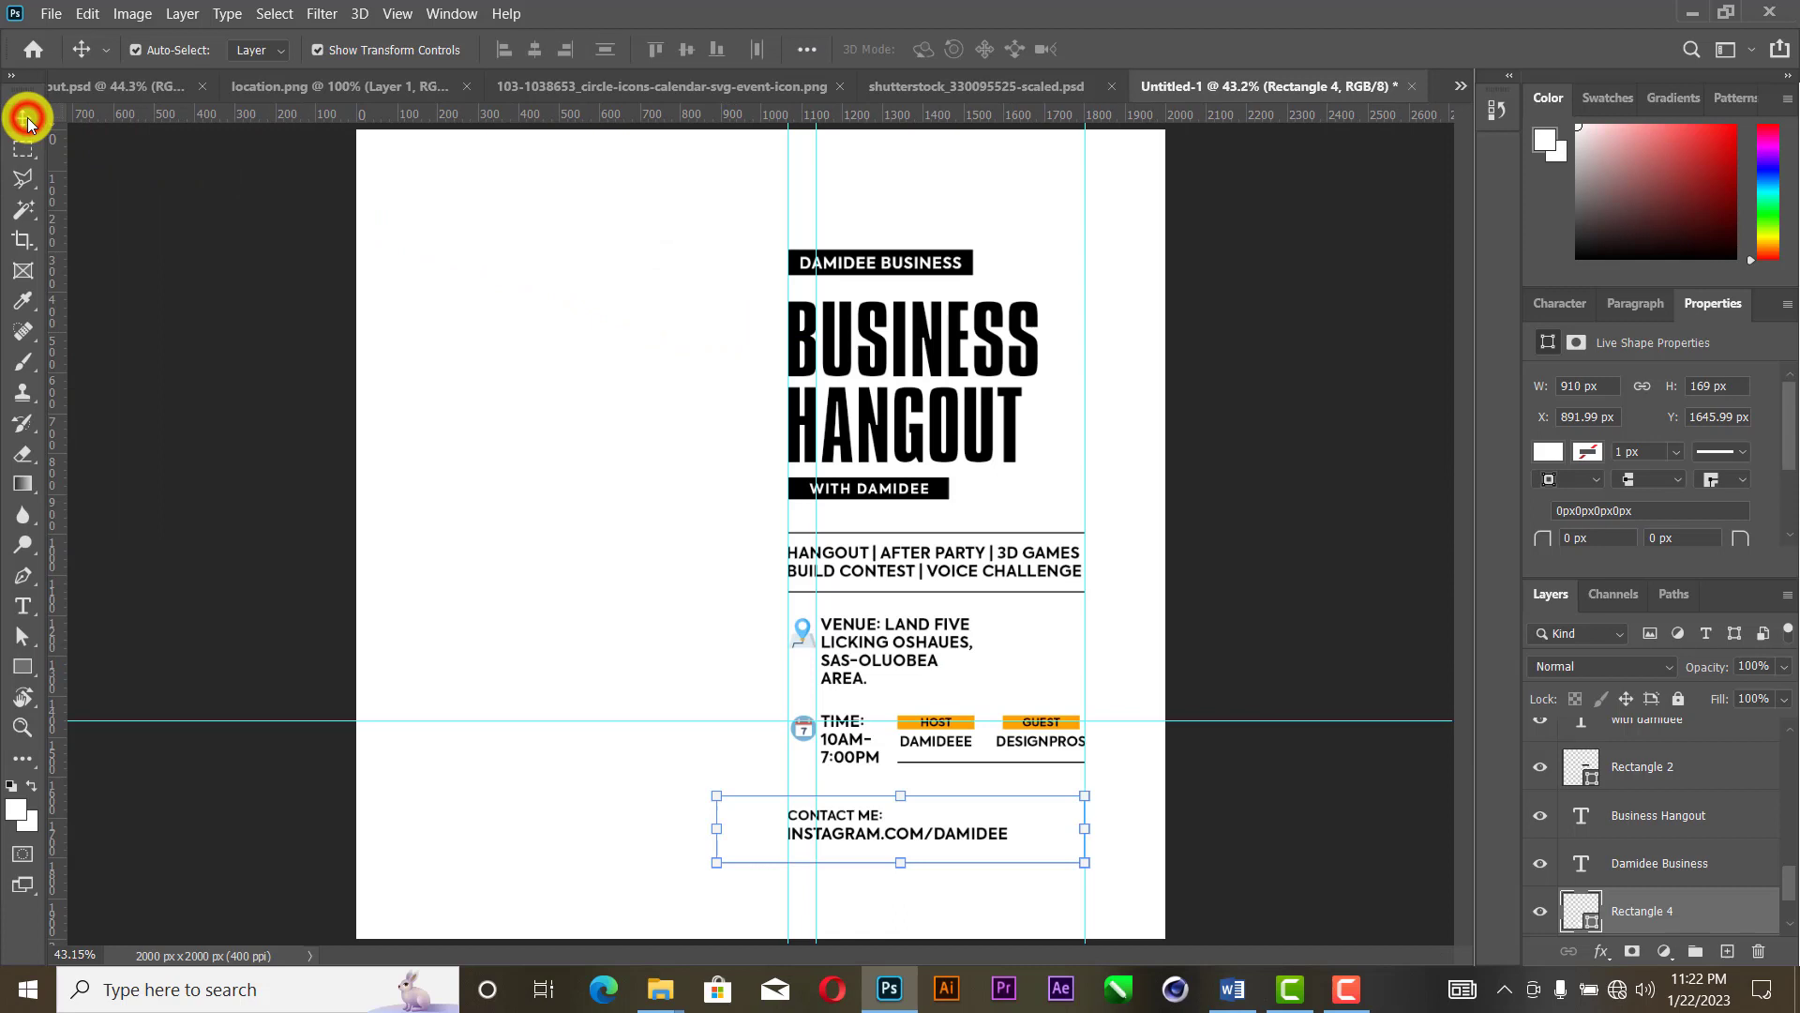
pyautogui.click(353, 306)
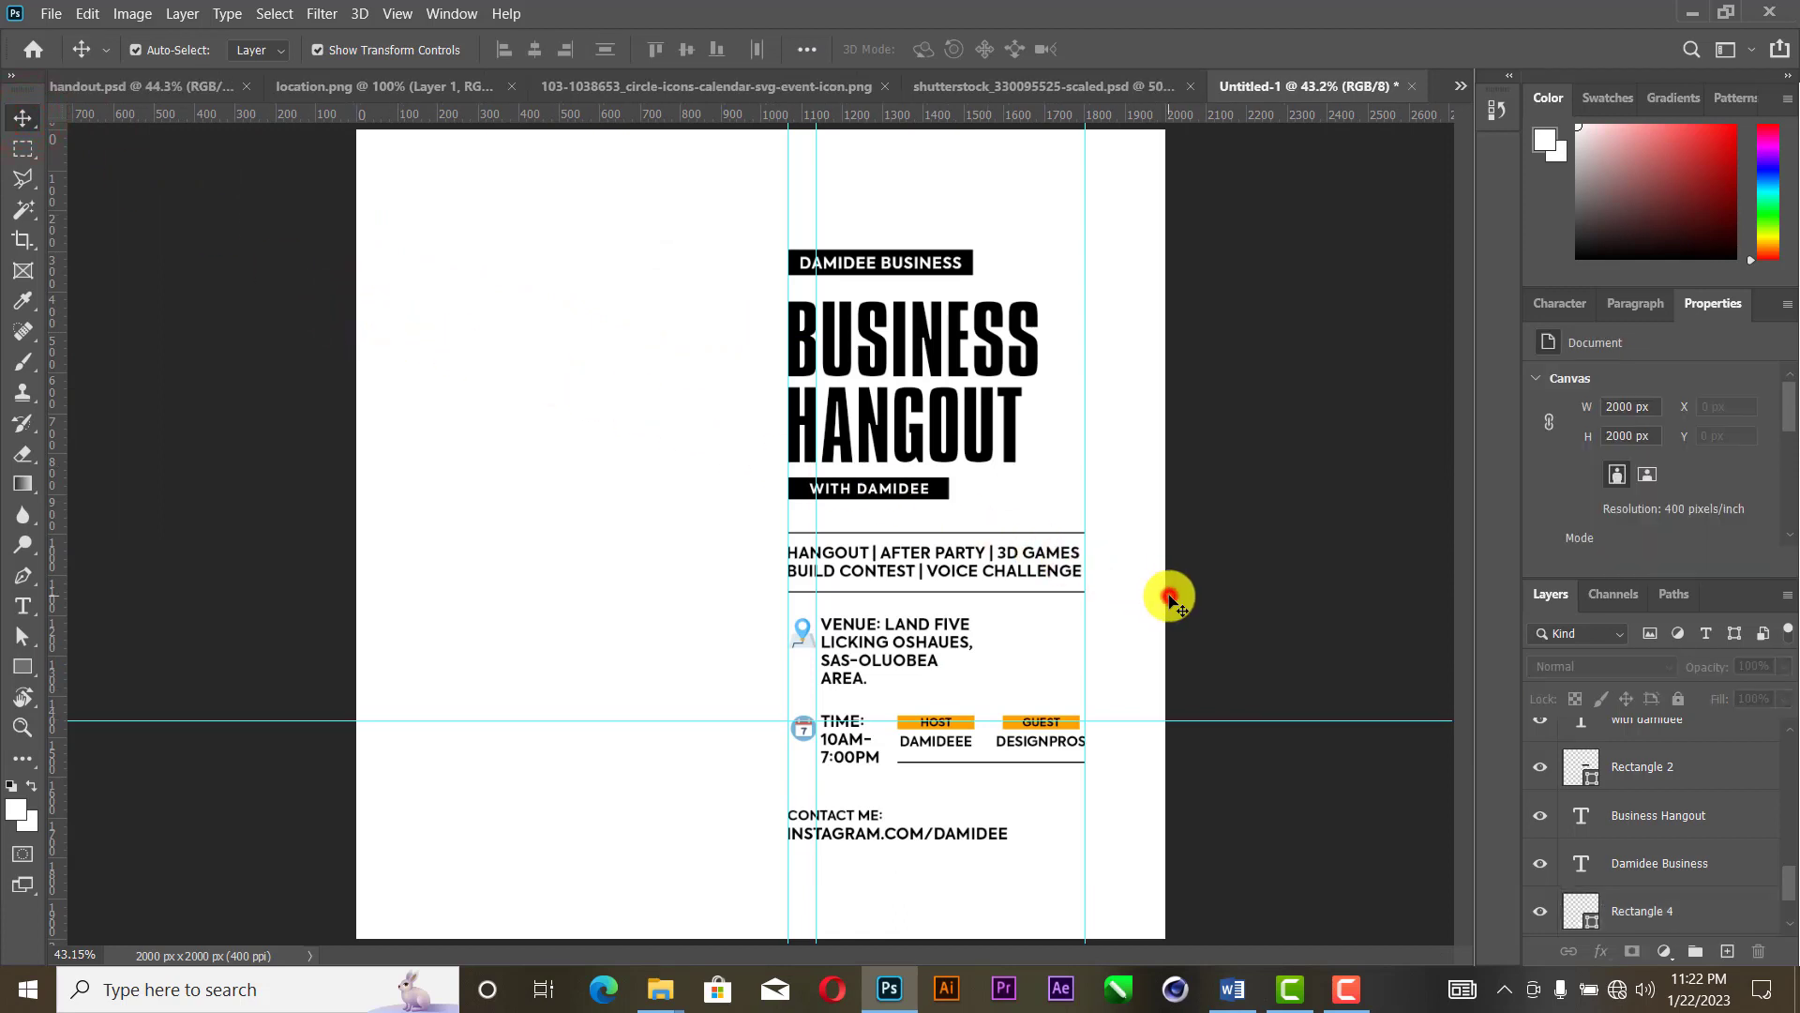
pyautogui.click(945, 488)
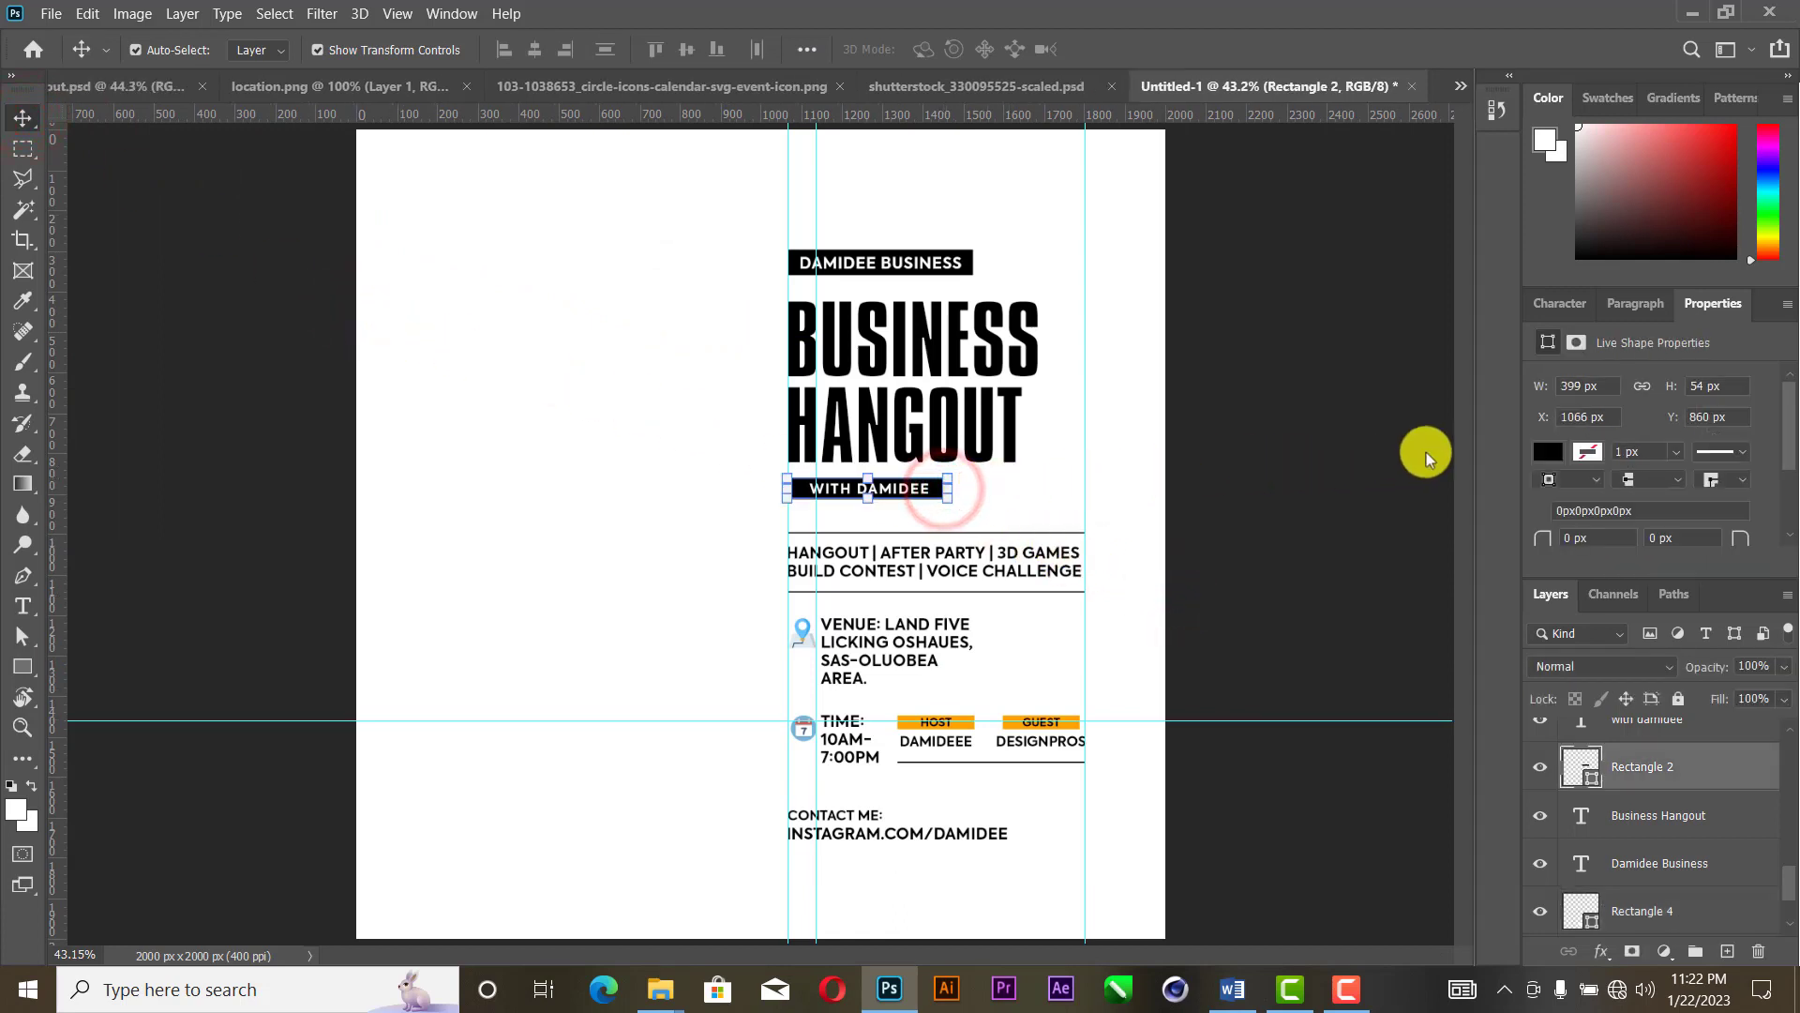
pyautogui.click(1544, 454)
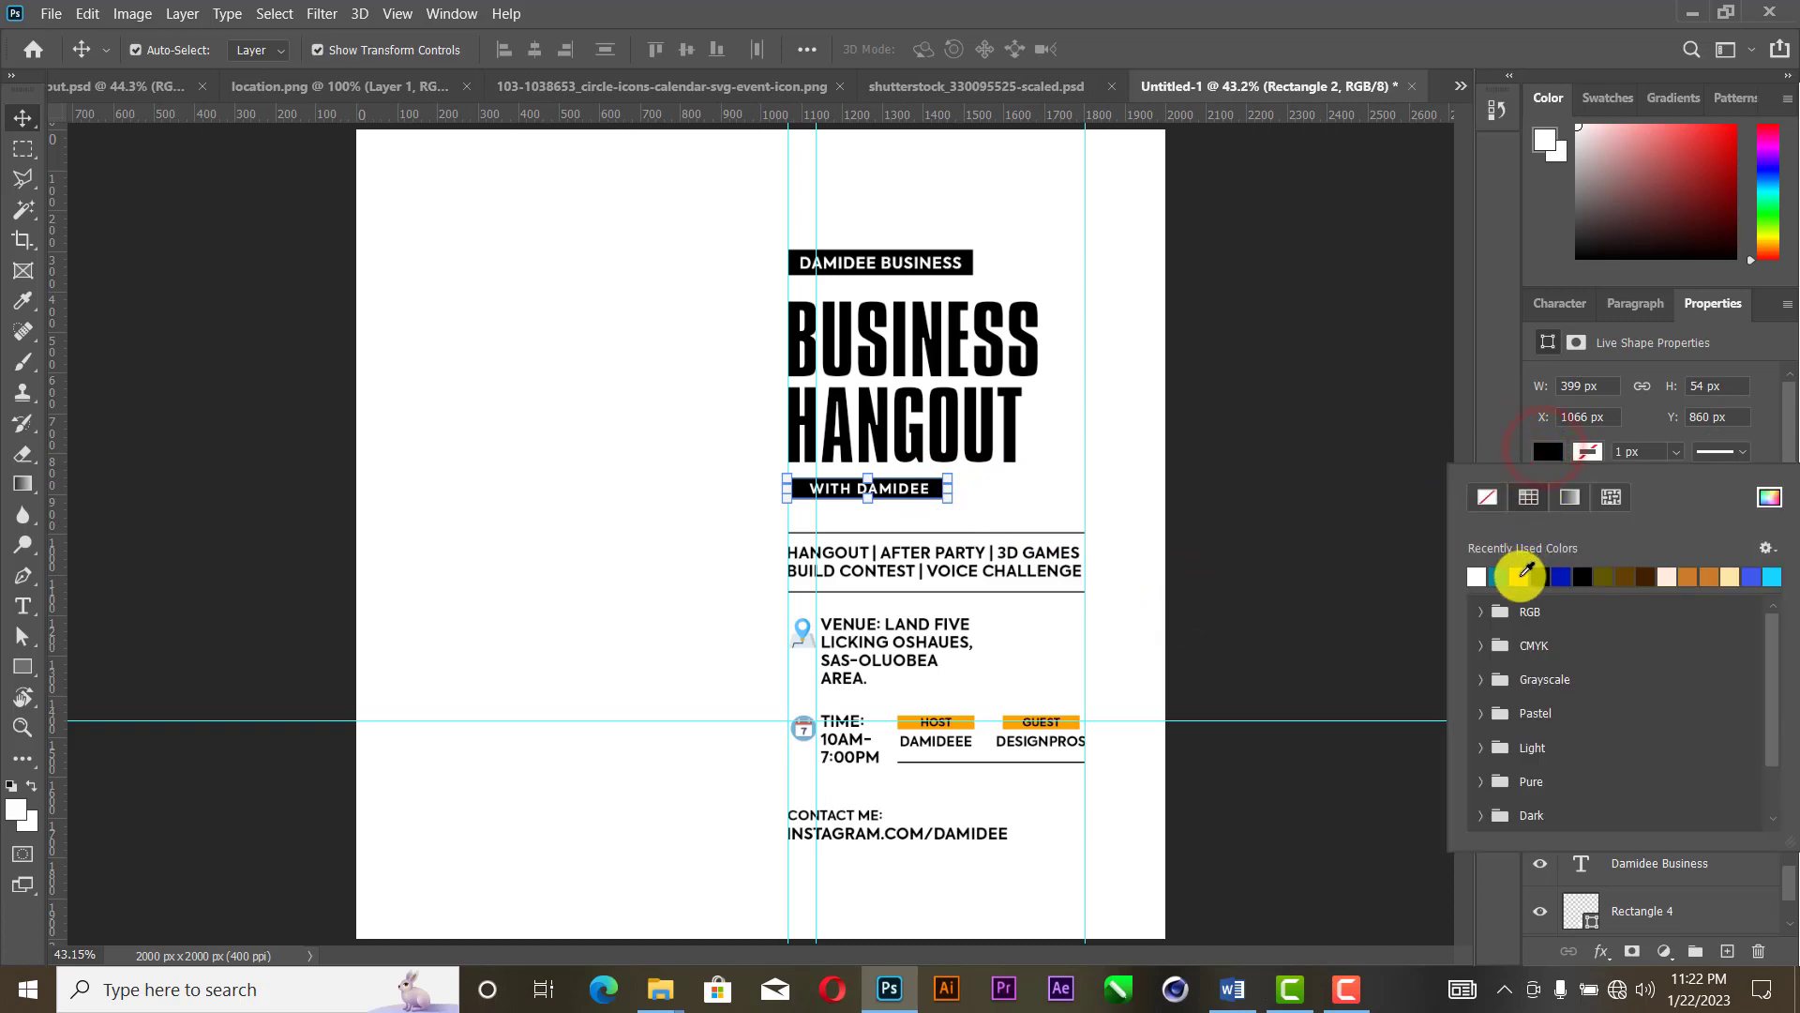
pyautogui.doubleClick(1519, 573)
pyautogui.click(1231, 453)
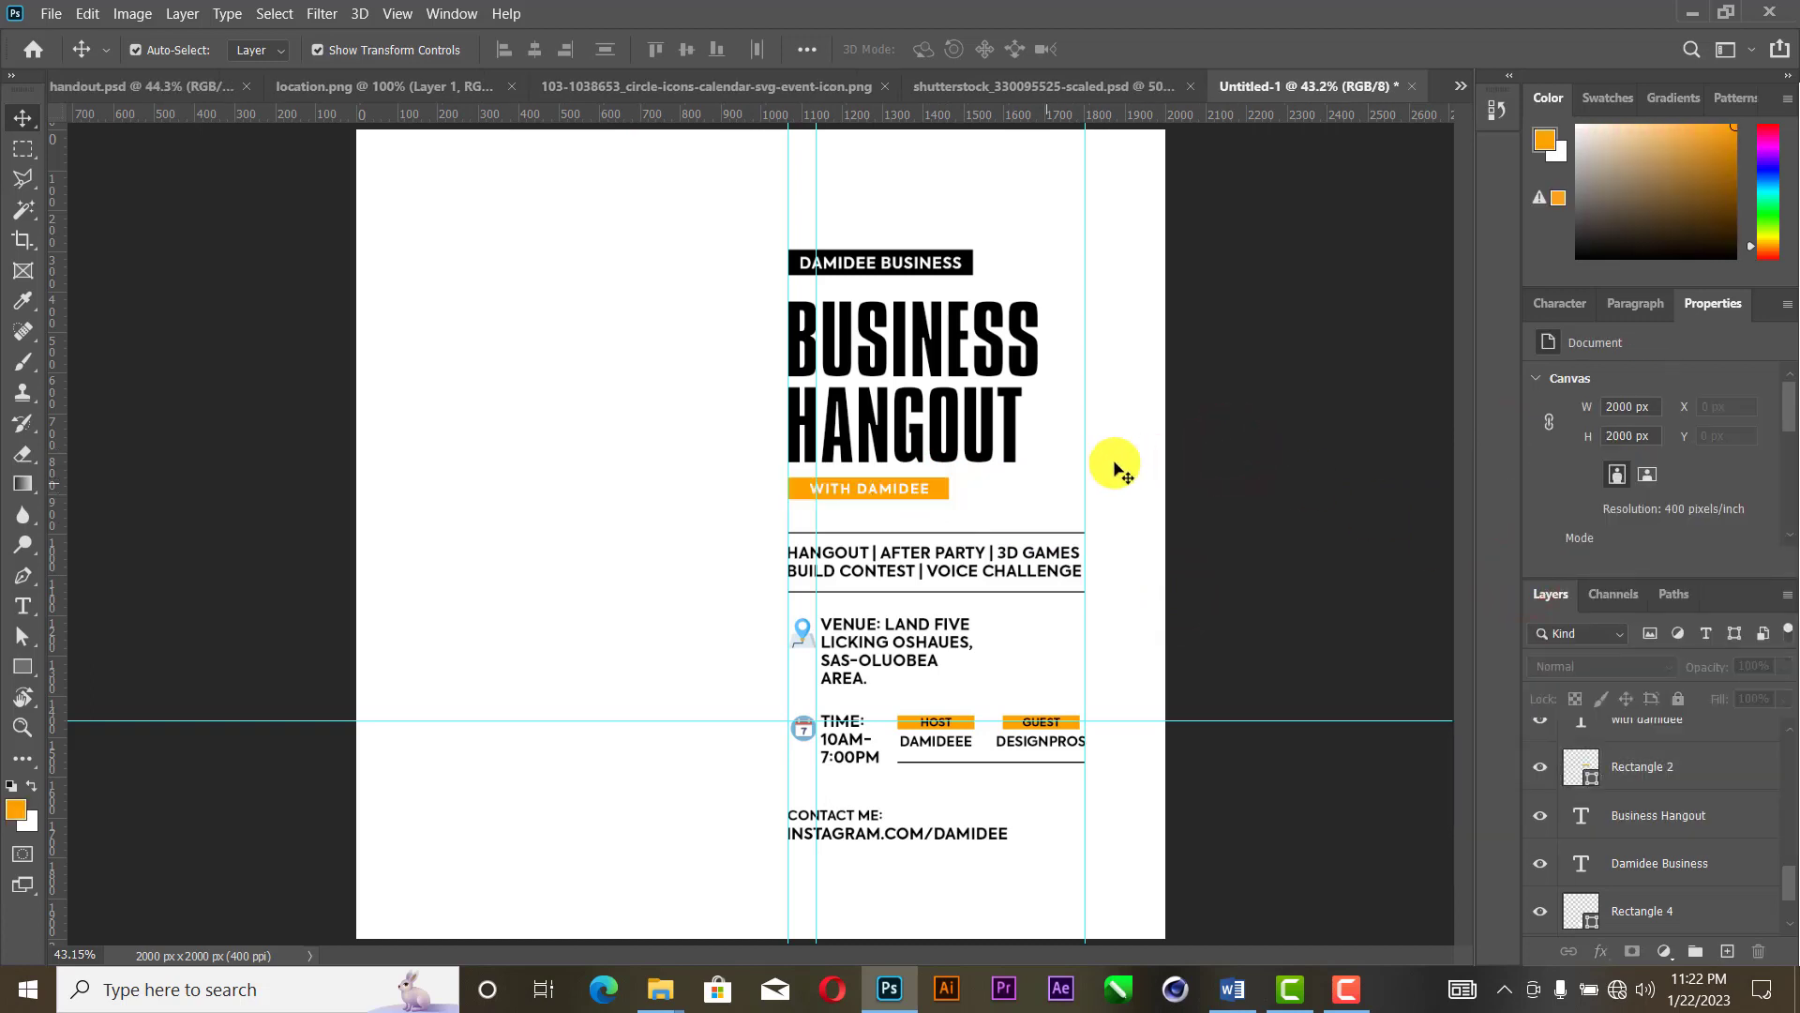
# Step: Change the color of the text on the orange bar below the title to black
pyautogui.click(924, 489)
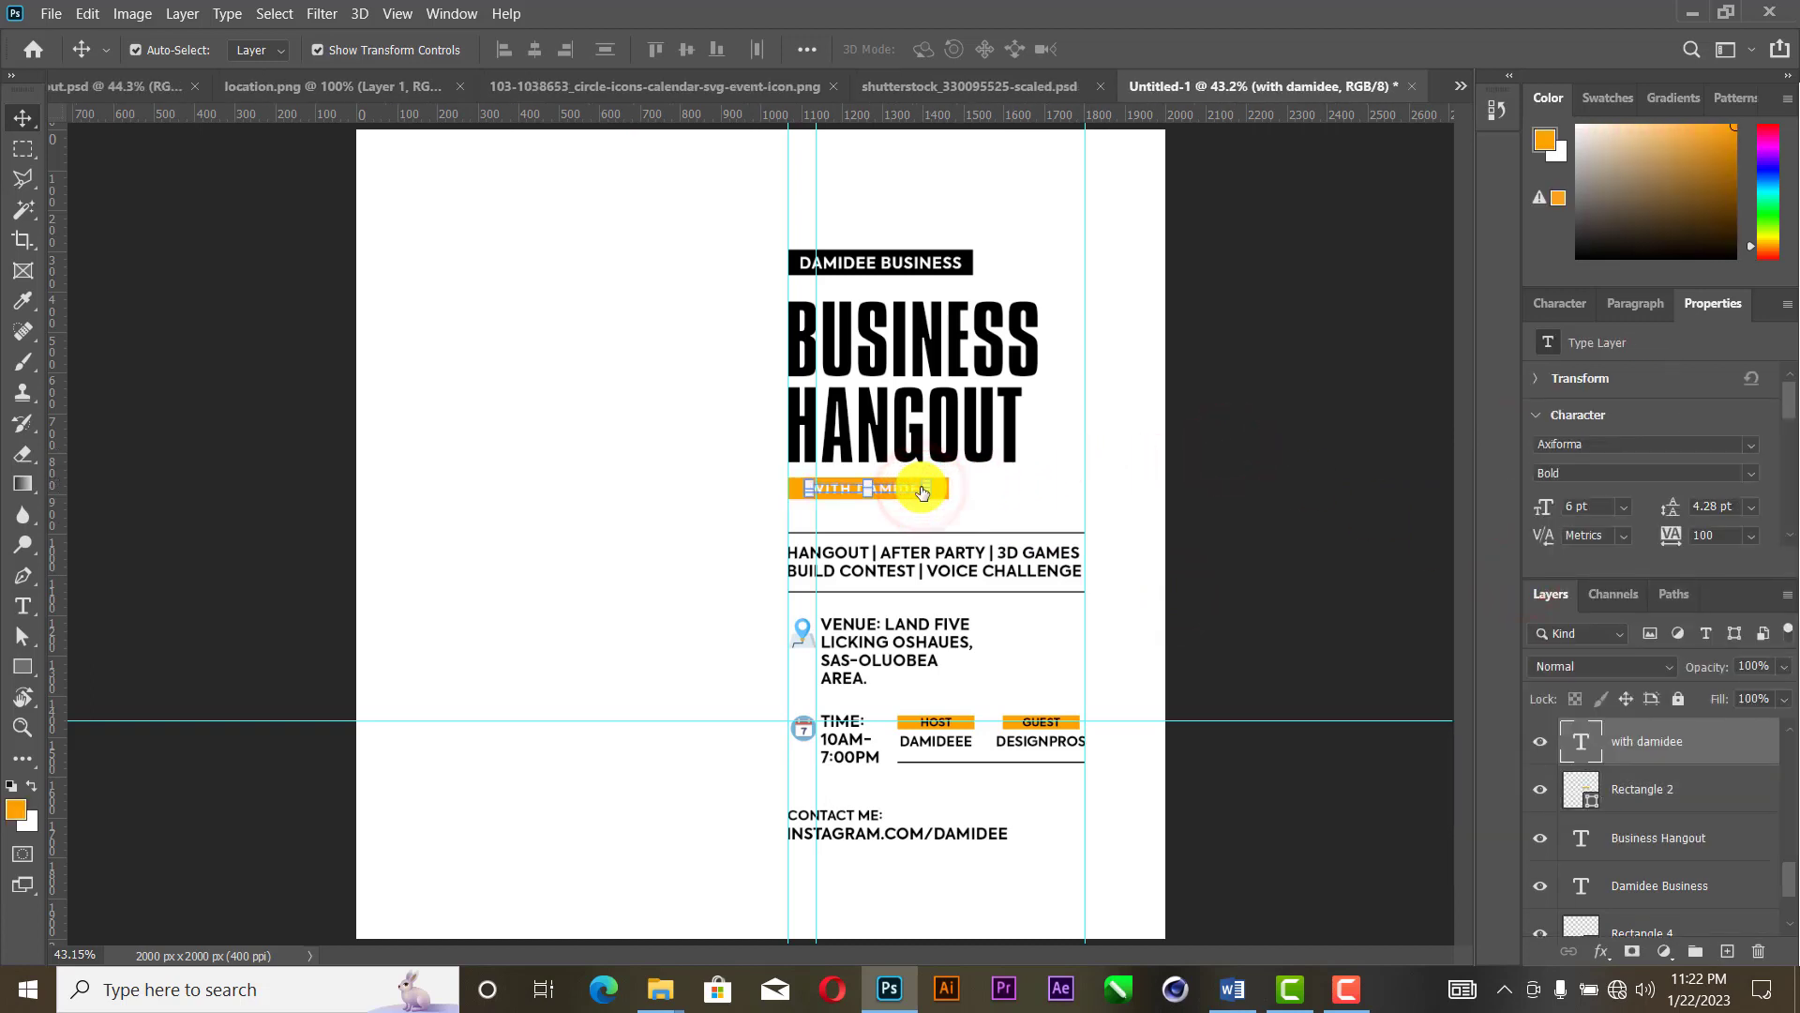
pyautogui.click(1717, 457)
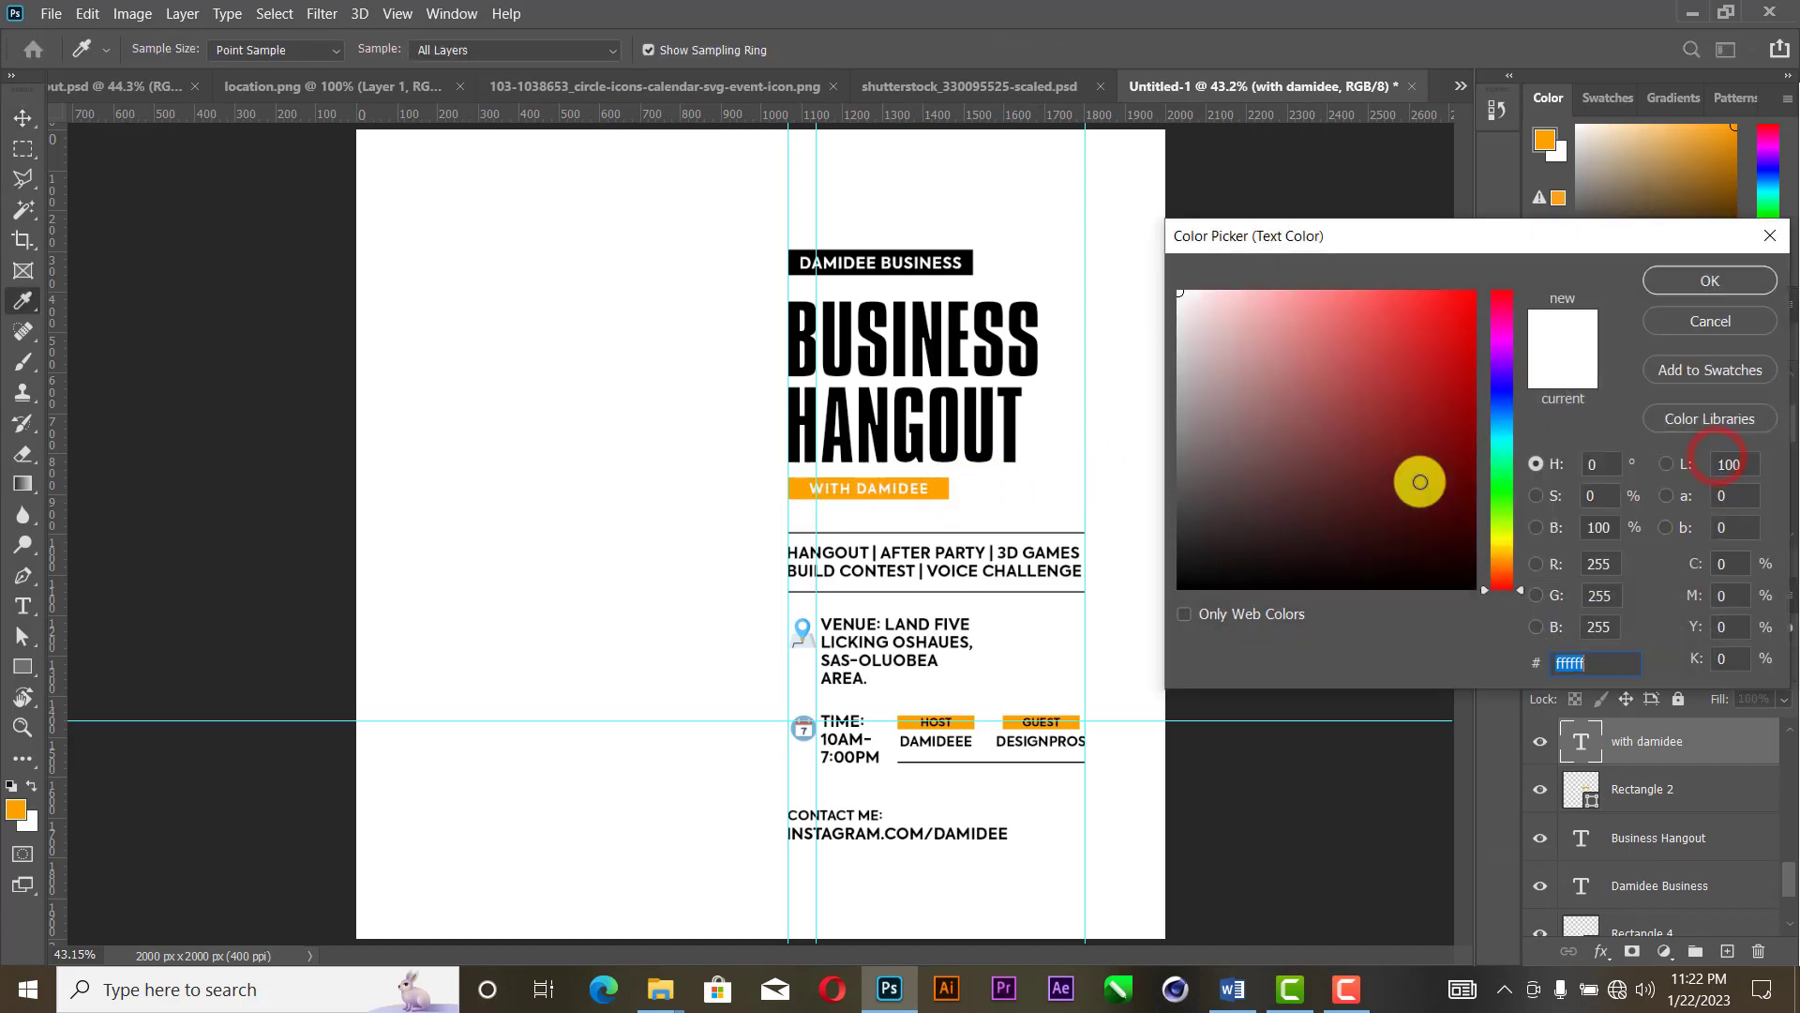
pyautogui.moveTo(1415, 481); pyautogui.dragTo(1760, 755)
pyautogui.click(1733, 279)
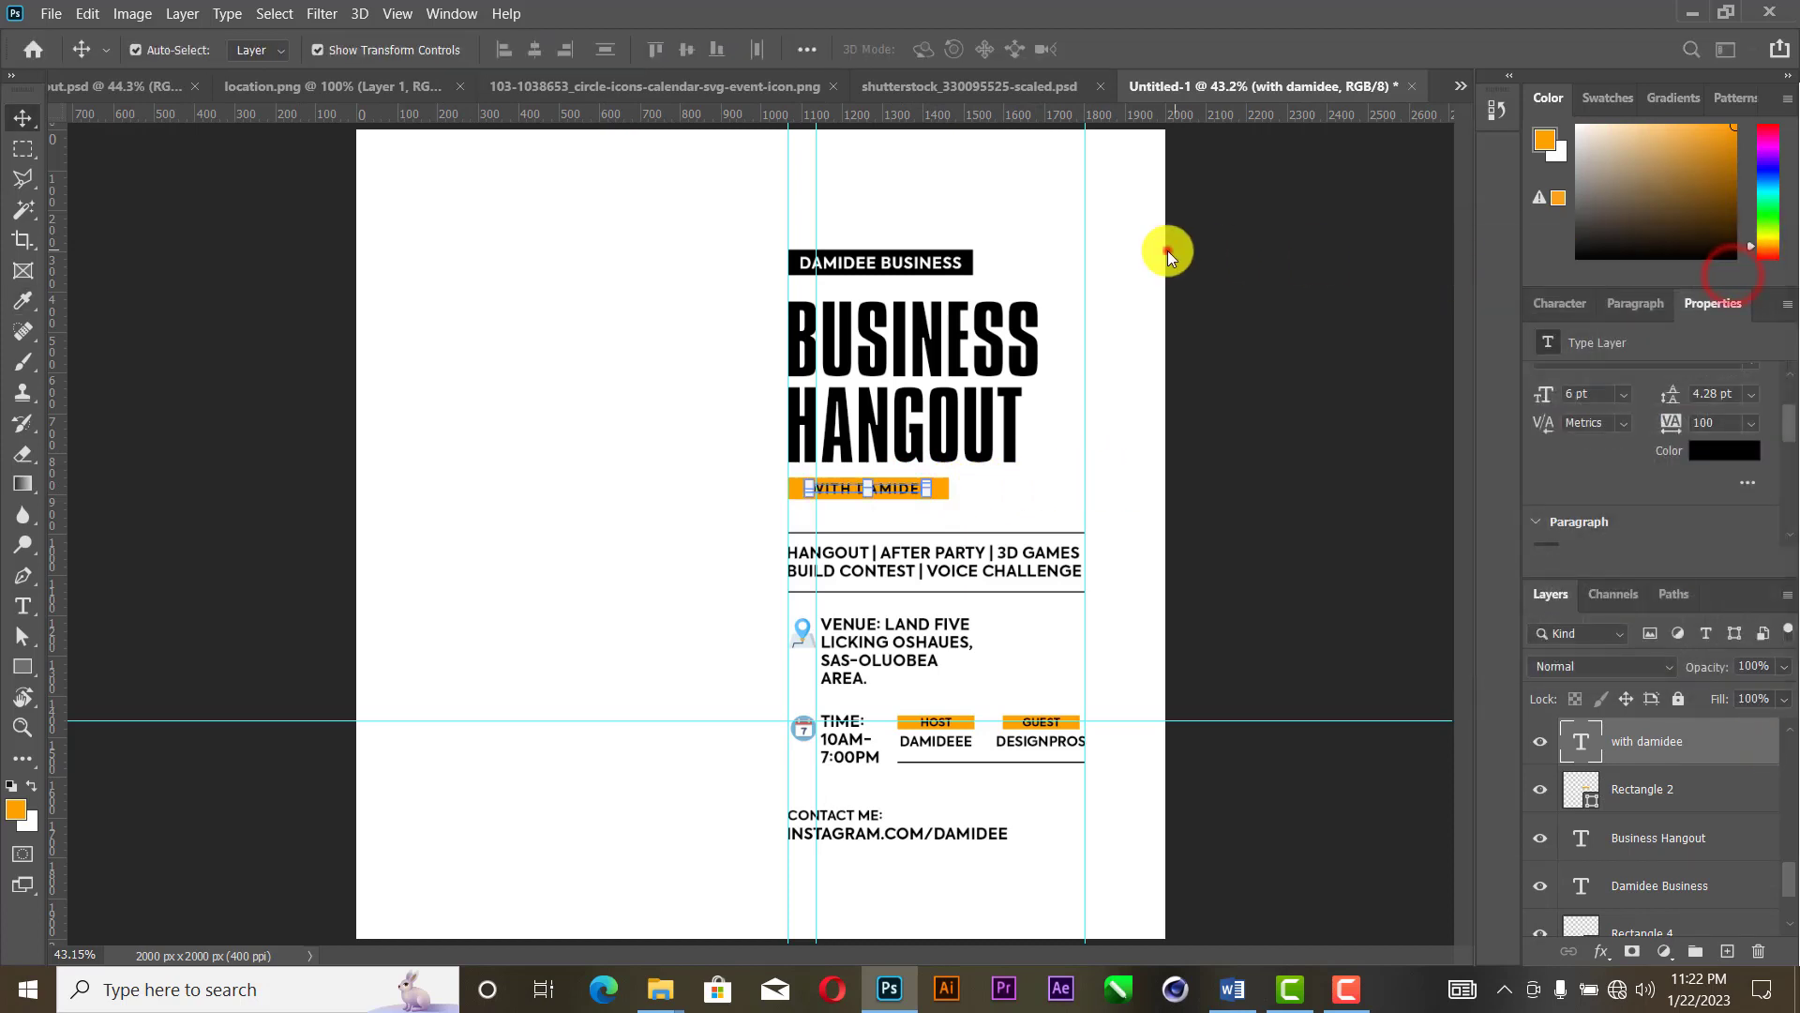
pyautogui.click(1168, 253)
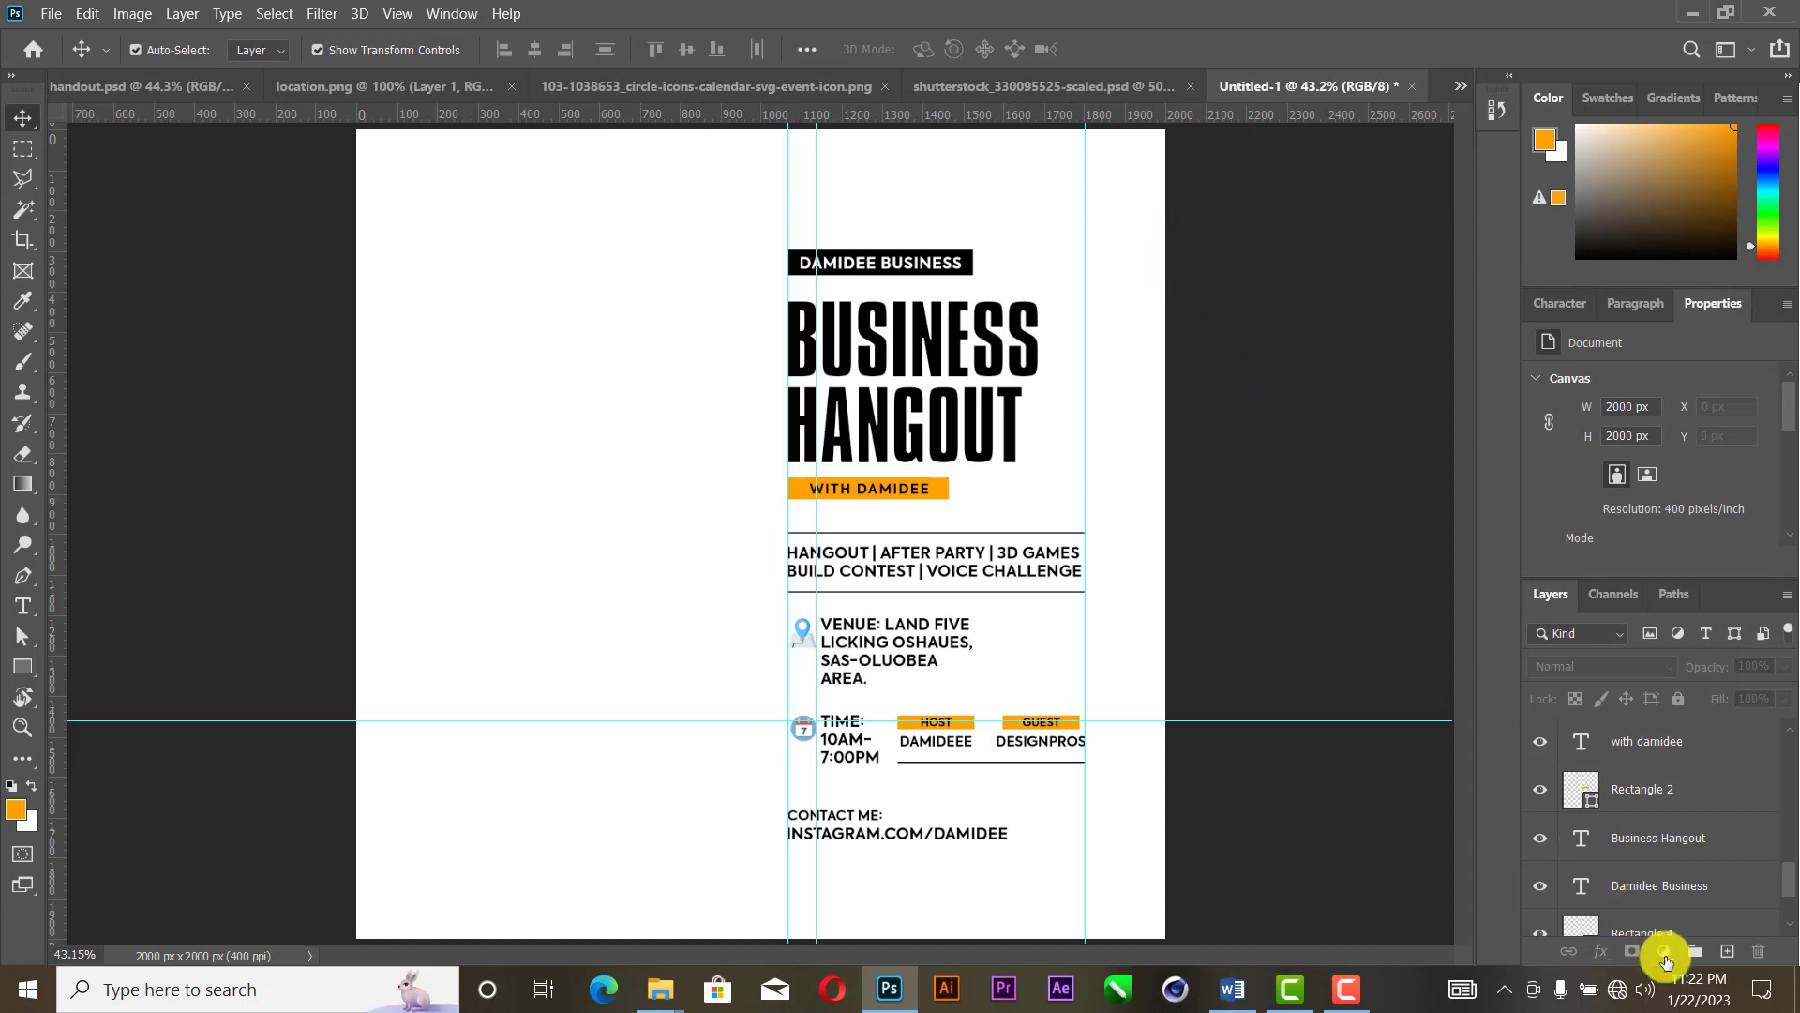
# Step: Add a gradient fill layer using the Foreground to Background preset from the Basics gradients
pyautogui.click(1666, 951)
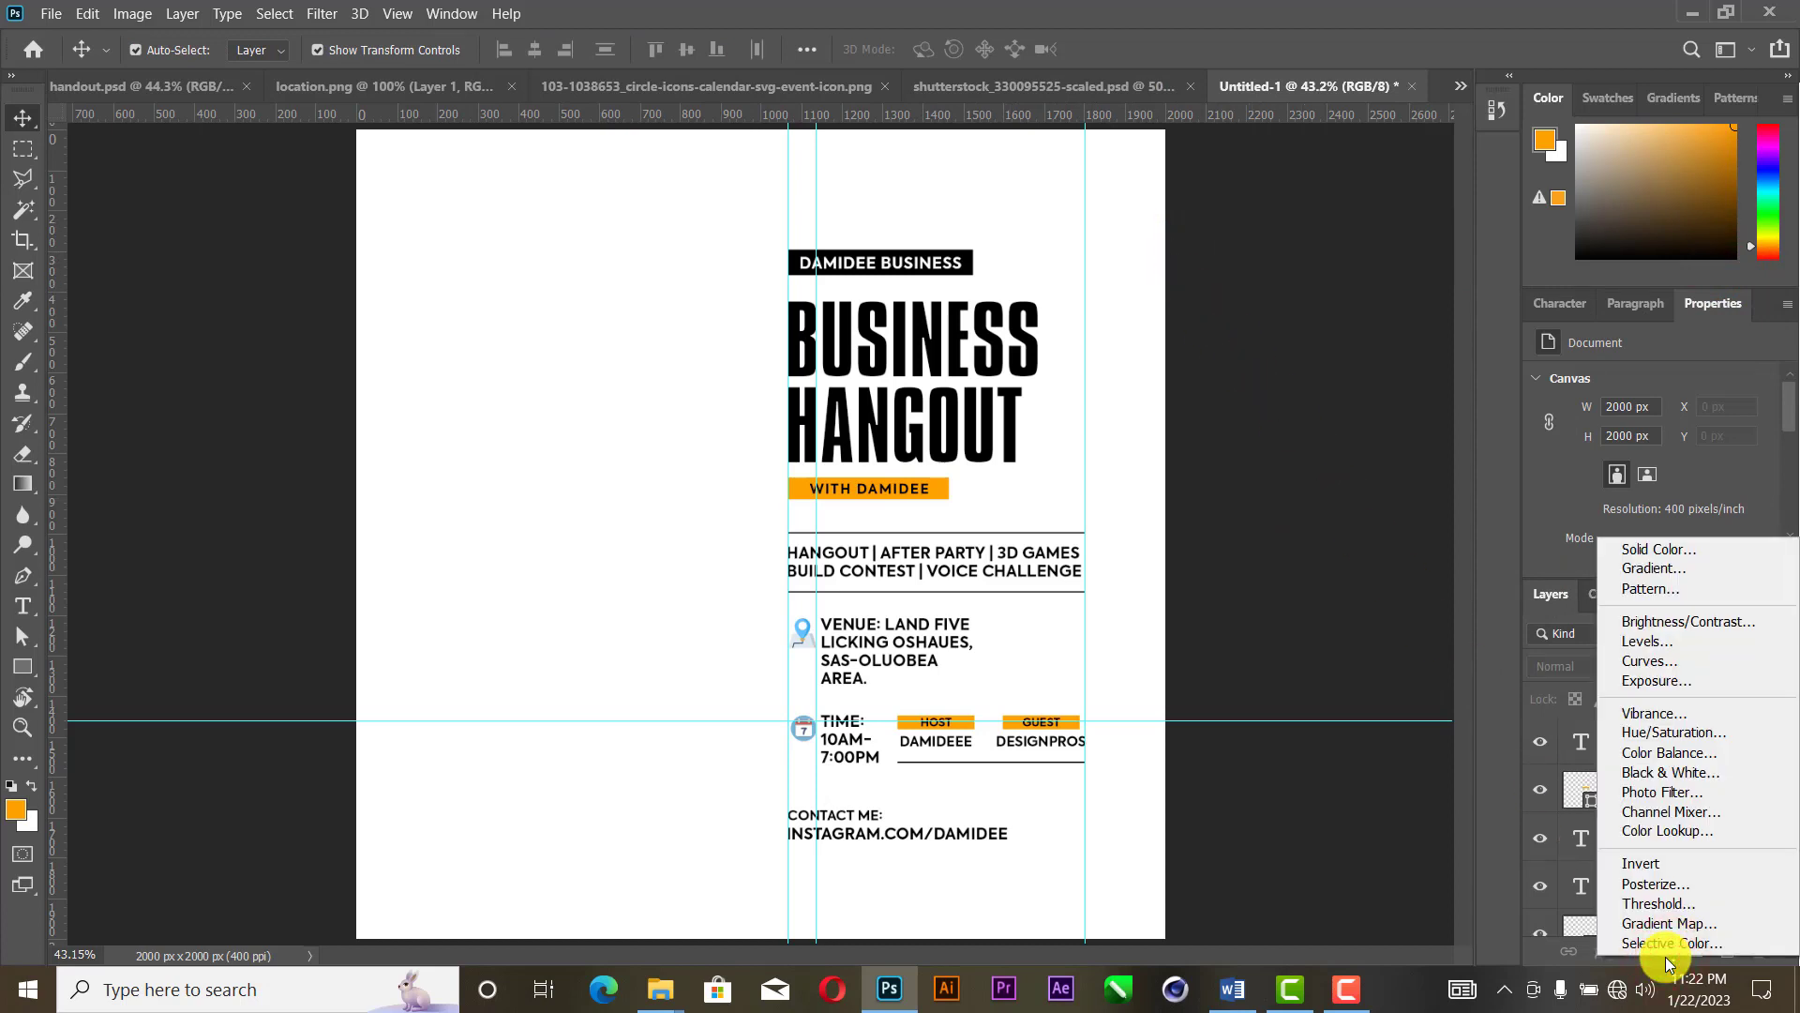
pyautogui.click(1637, 569)
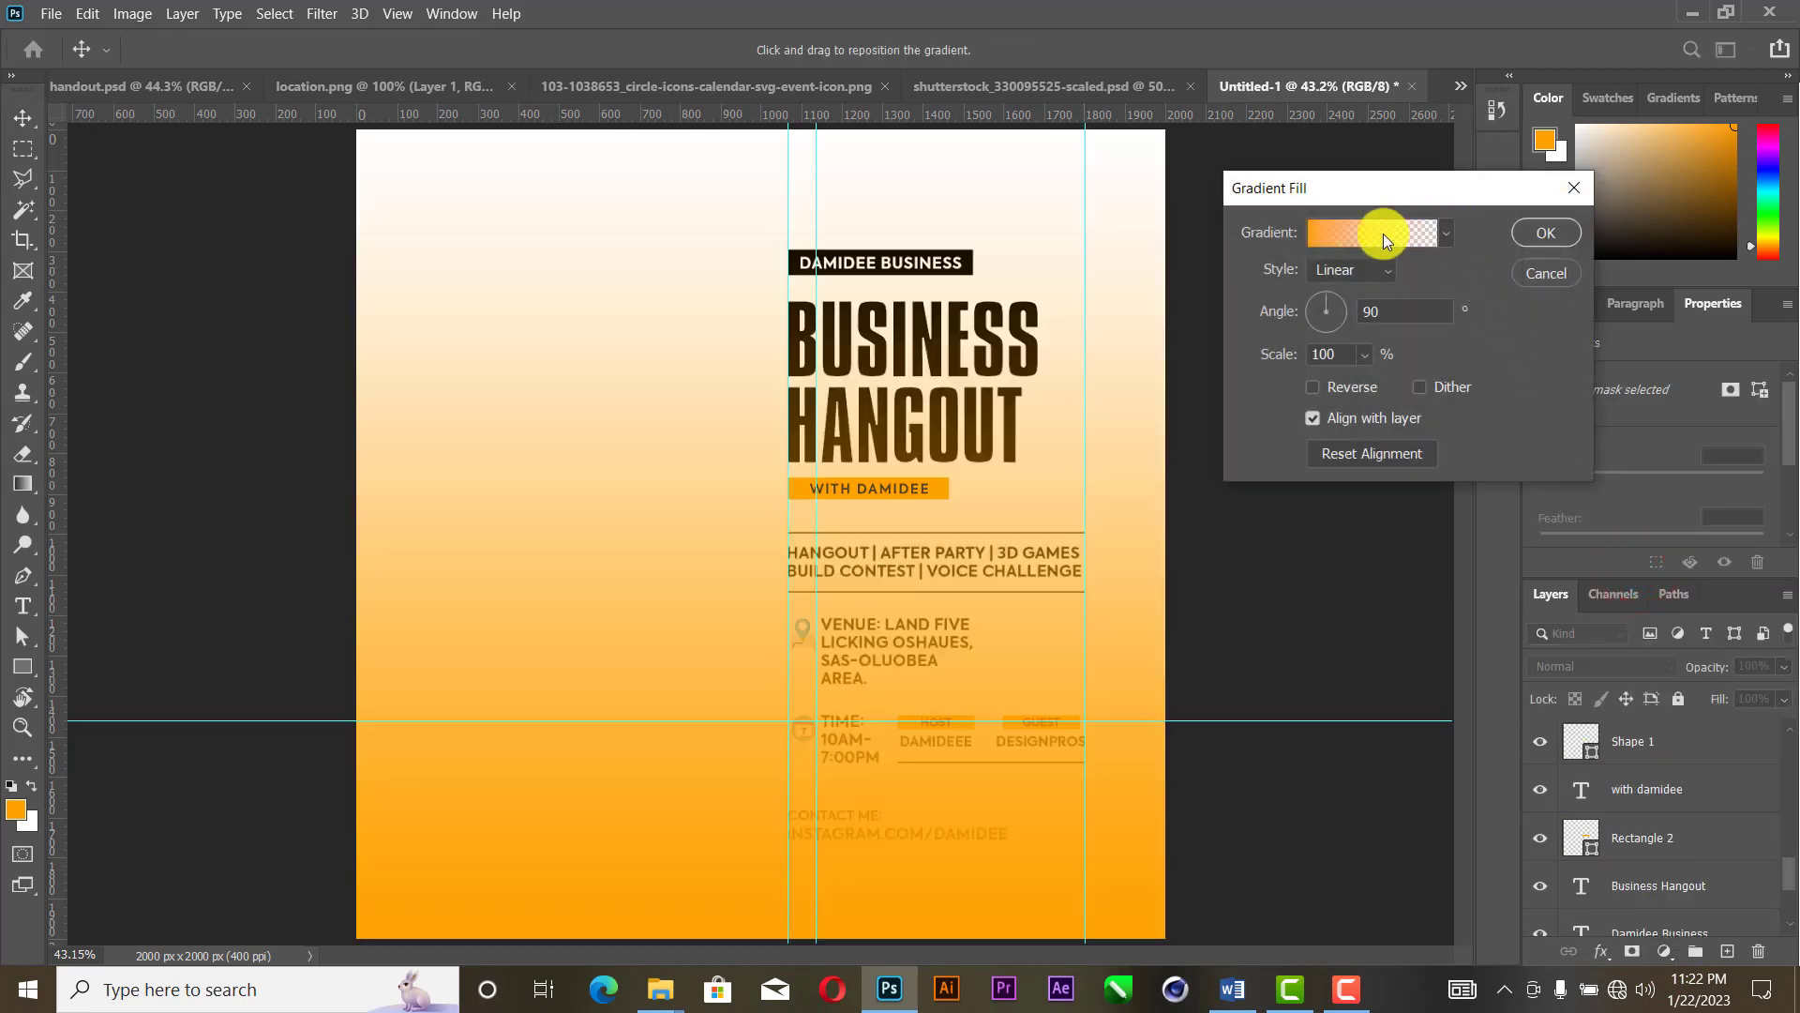
pyautogui.click(1382, 233)
pyautogui.scroll(-1, 1345, 293)
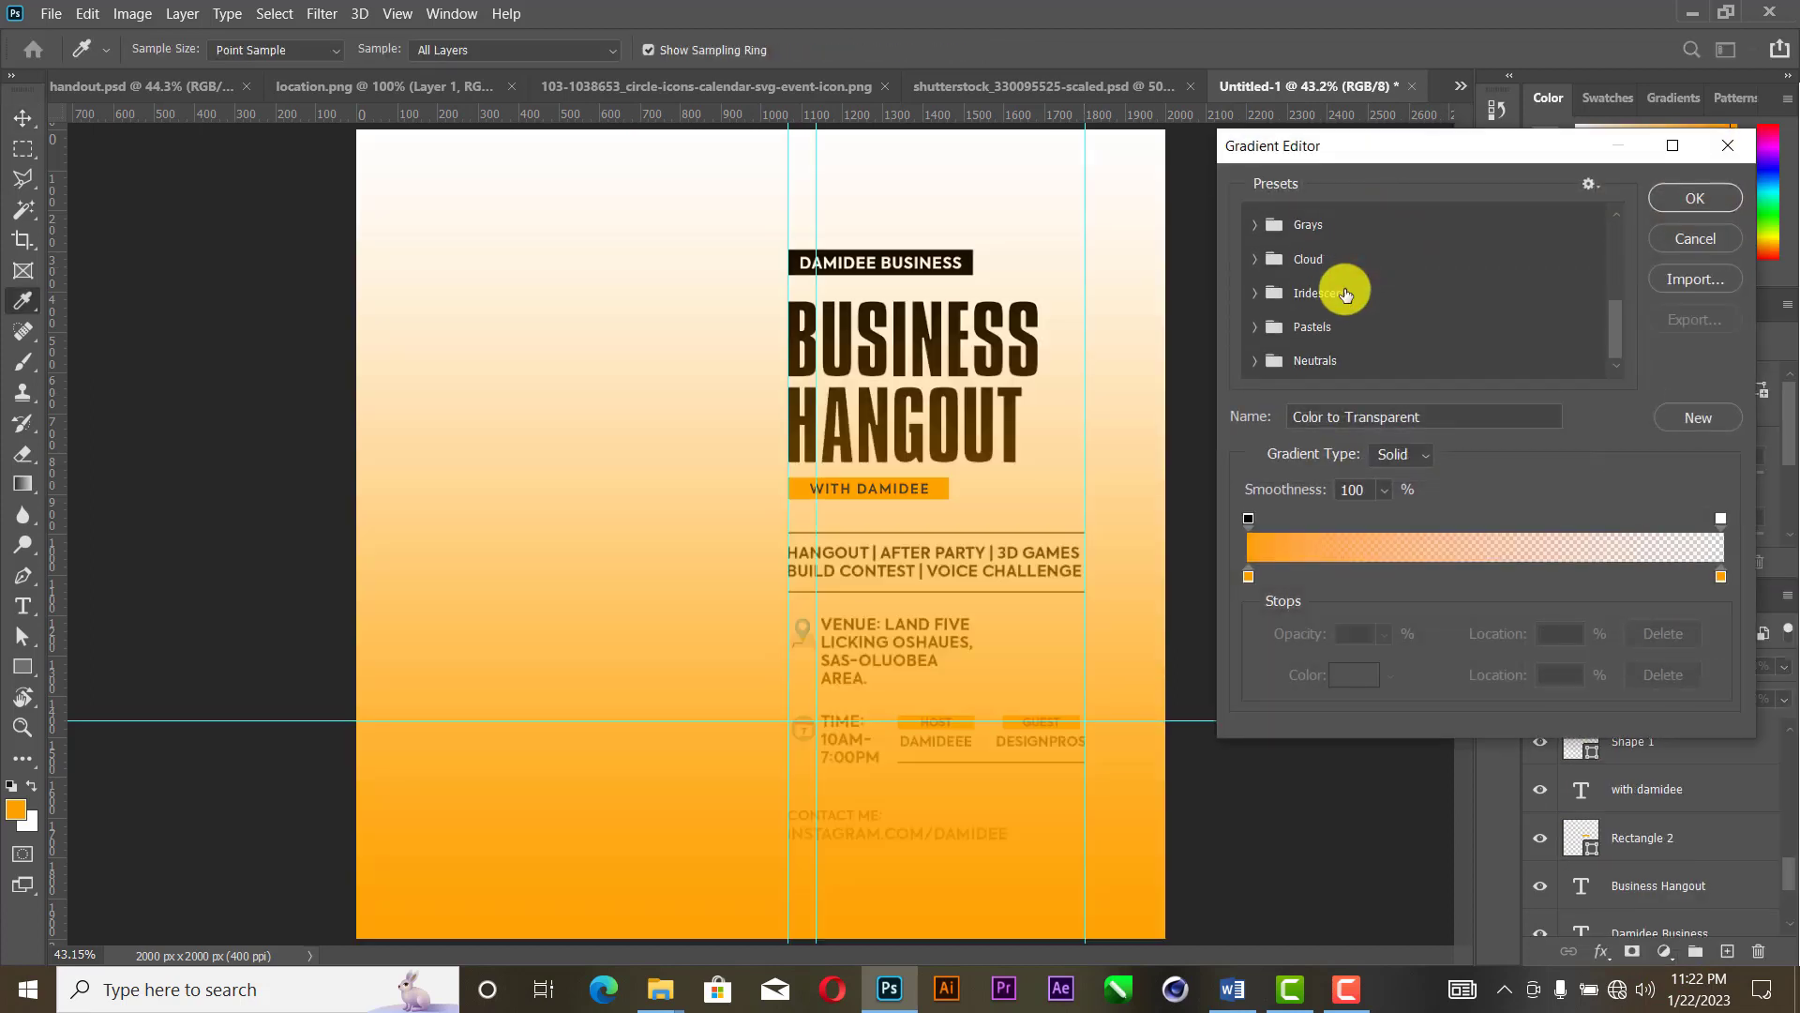
pyautogui.scroll(3, 1345, 293)
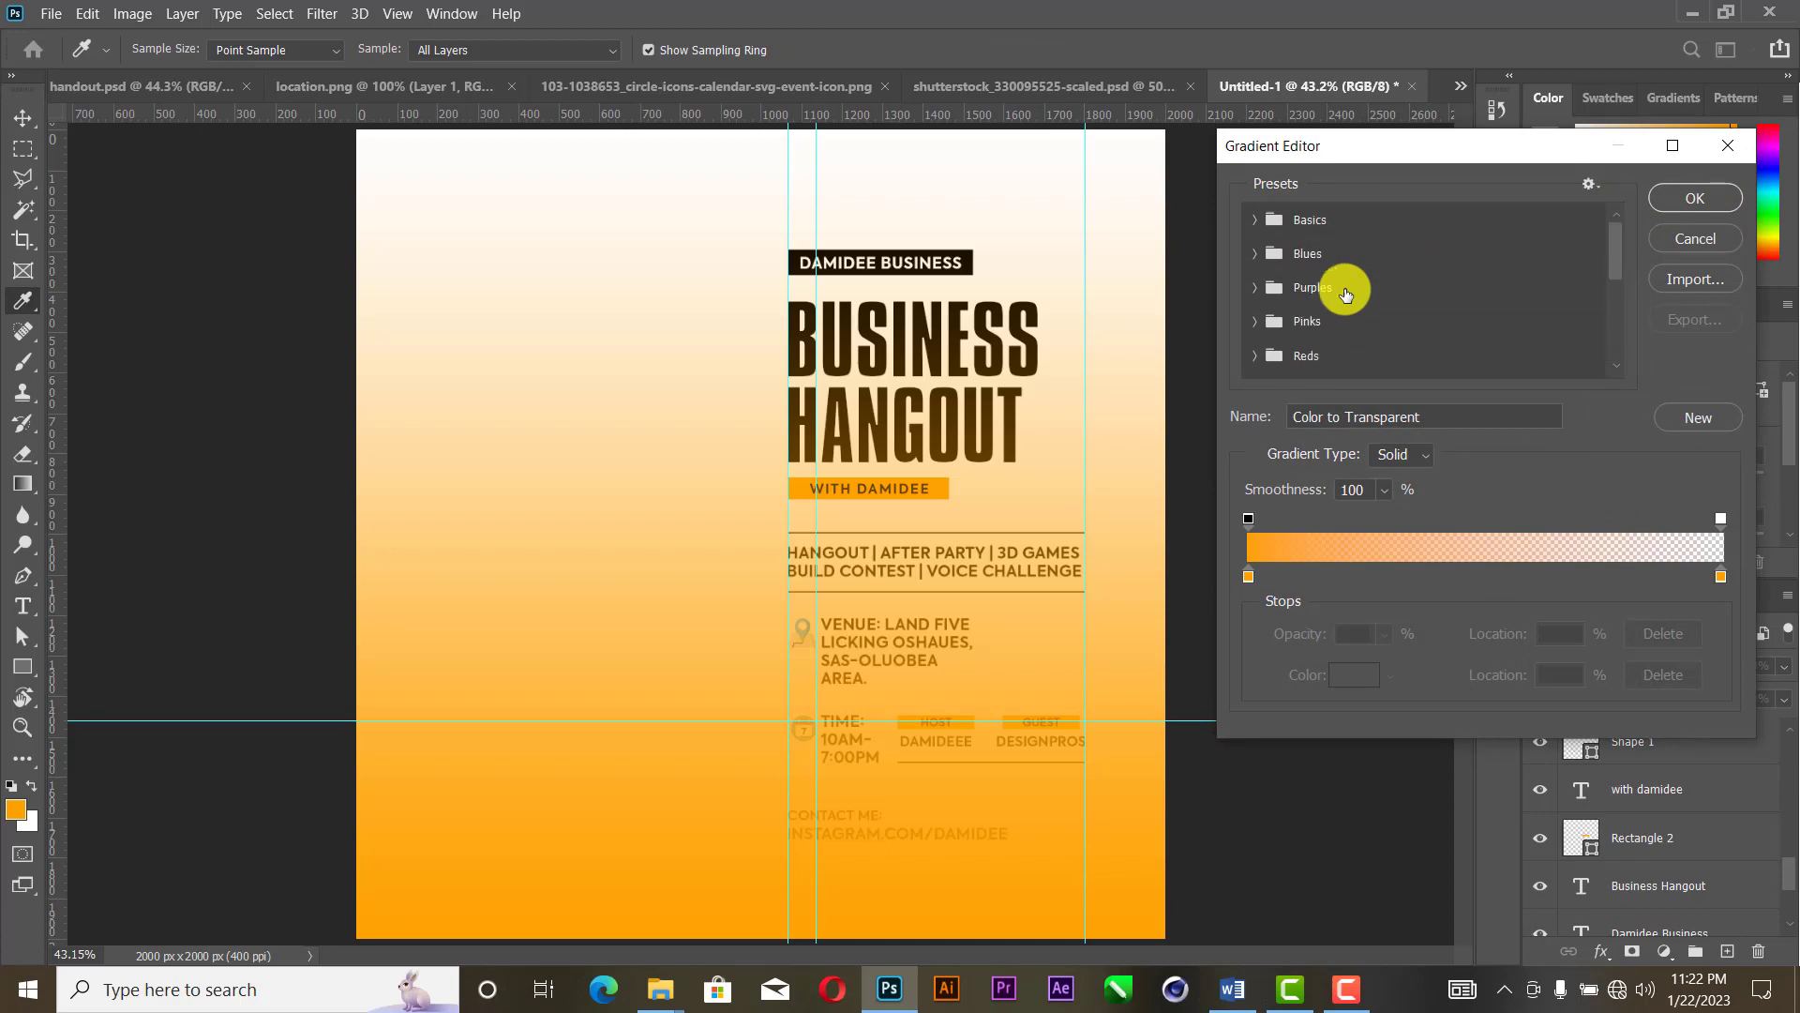
pyautogui.click(1255, 221)
pyautogui.click(1285, 263)
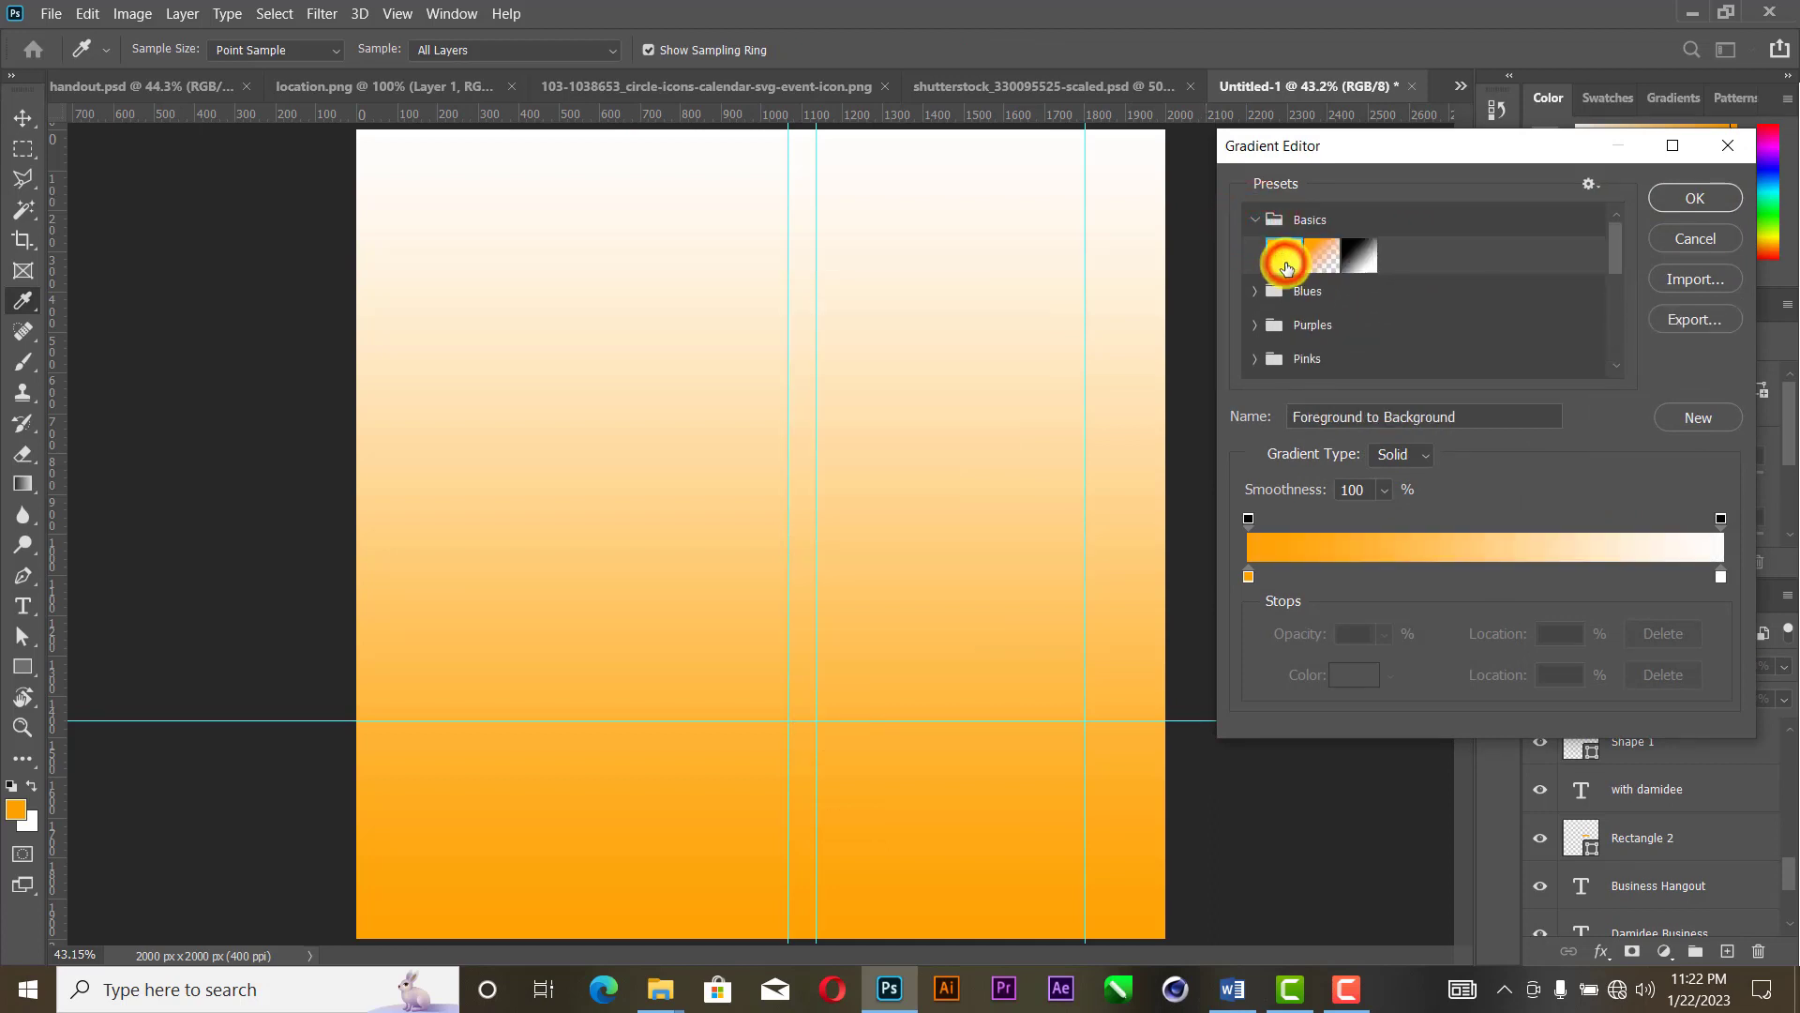
# Step: Set the gradient's starting color stop at 0% to dark blue #000c64
pyautogui.click(1247, 576)
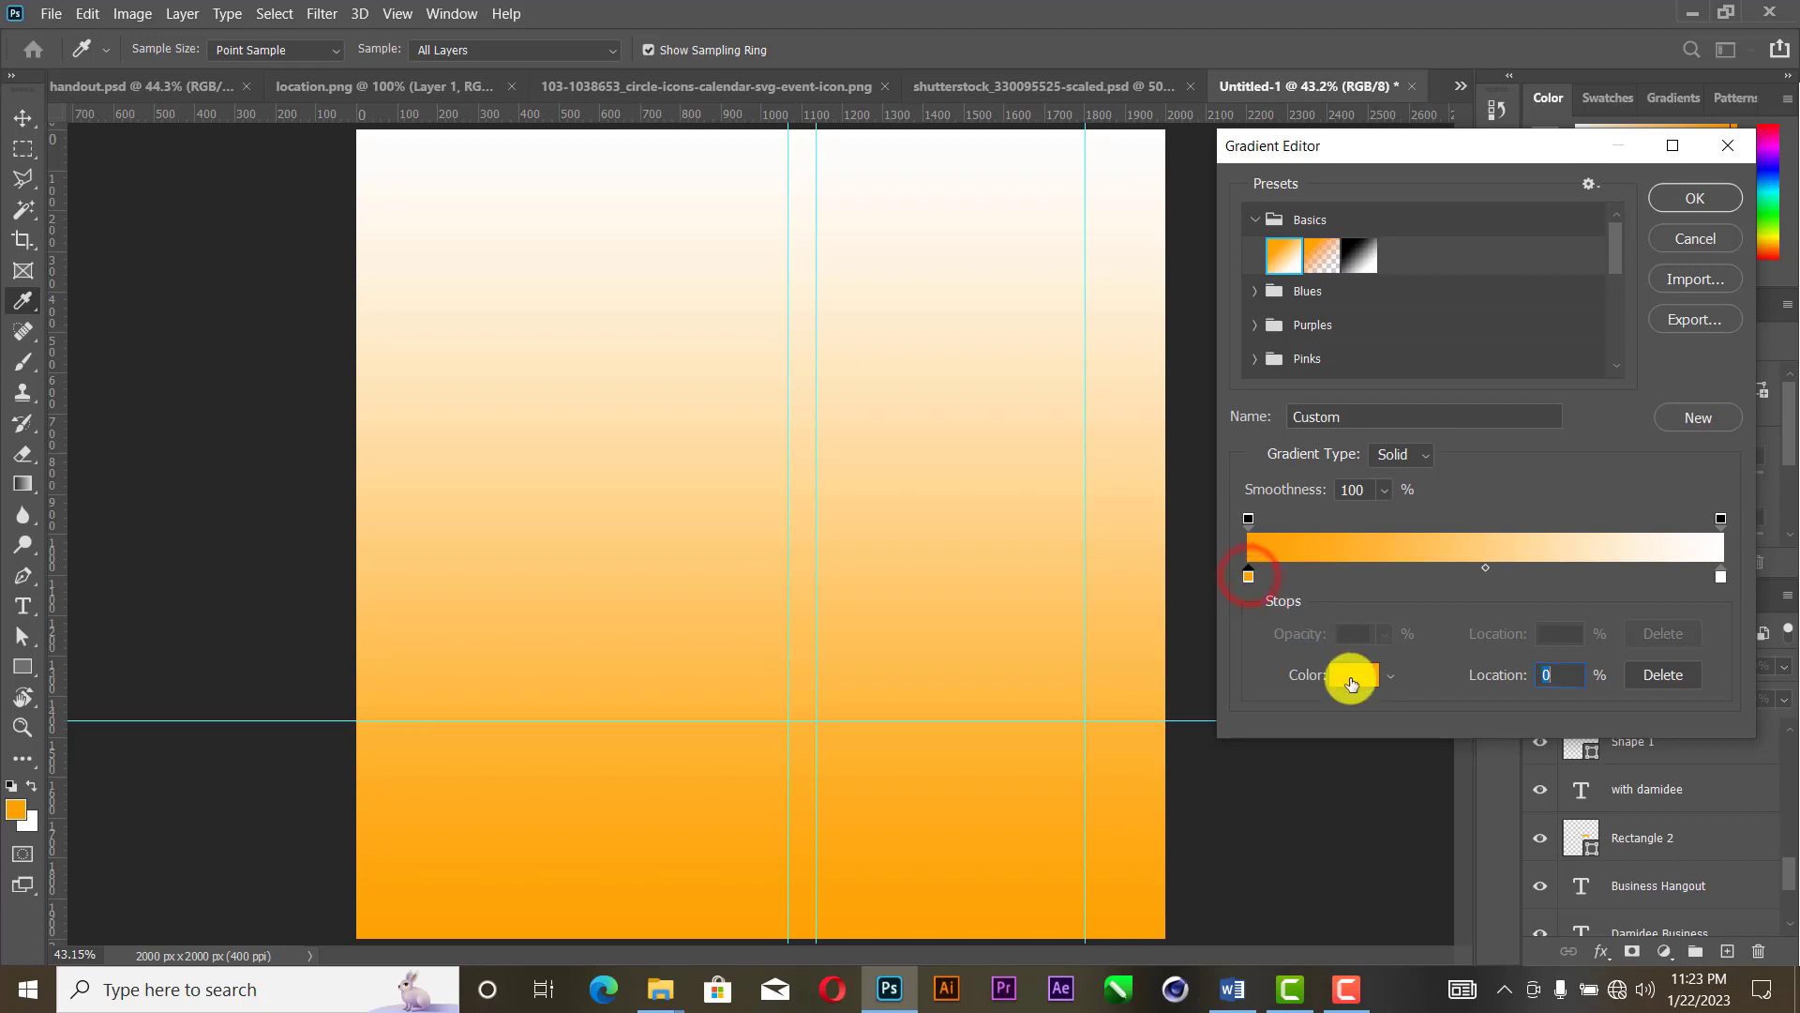
pyautogui.click(1351, 677)
pyautogui.click(1500, 396)
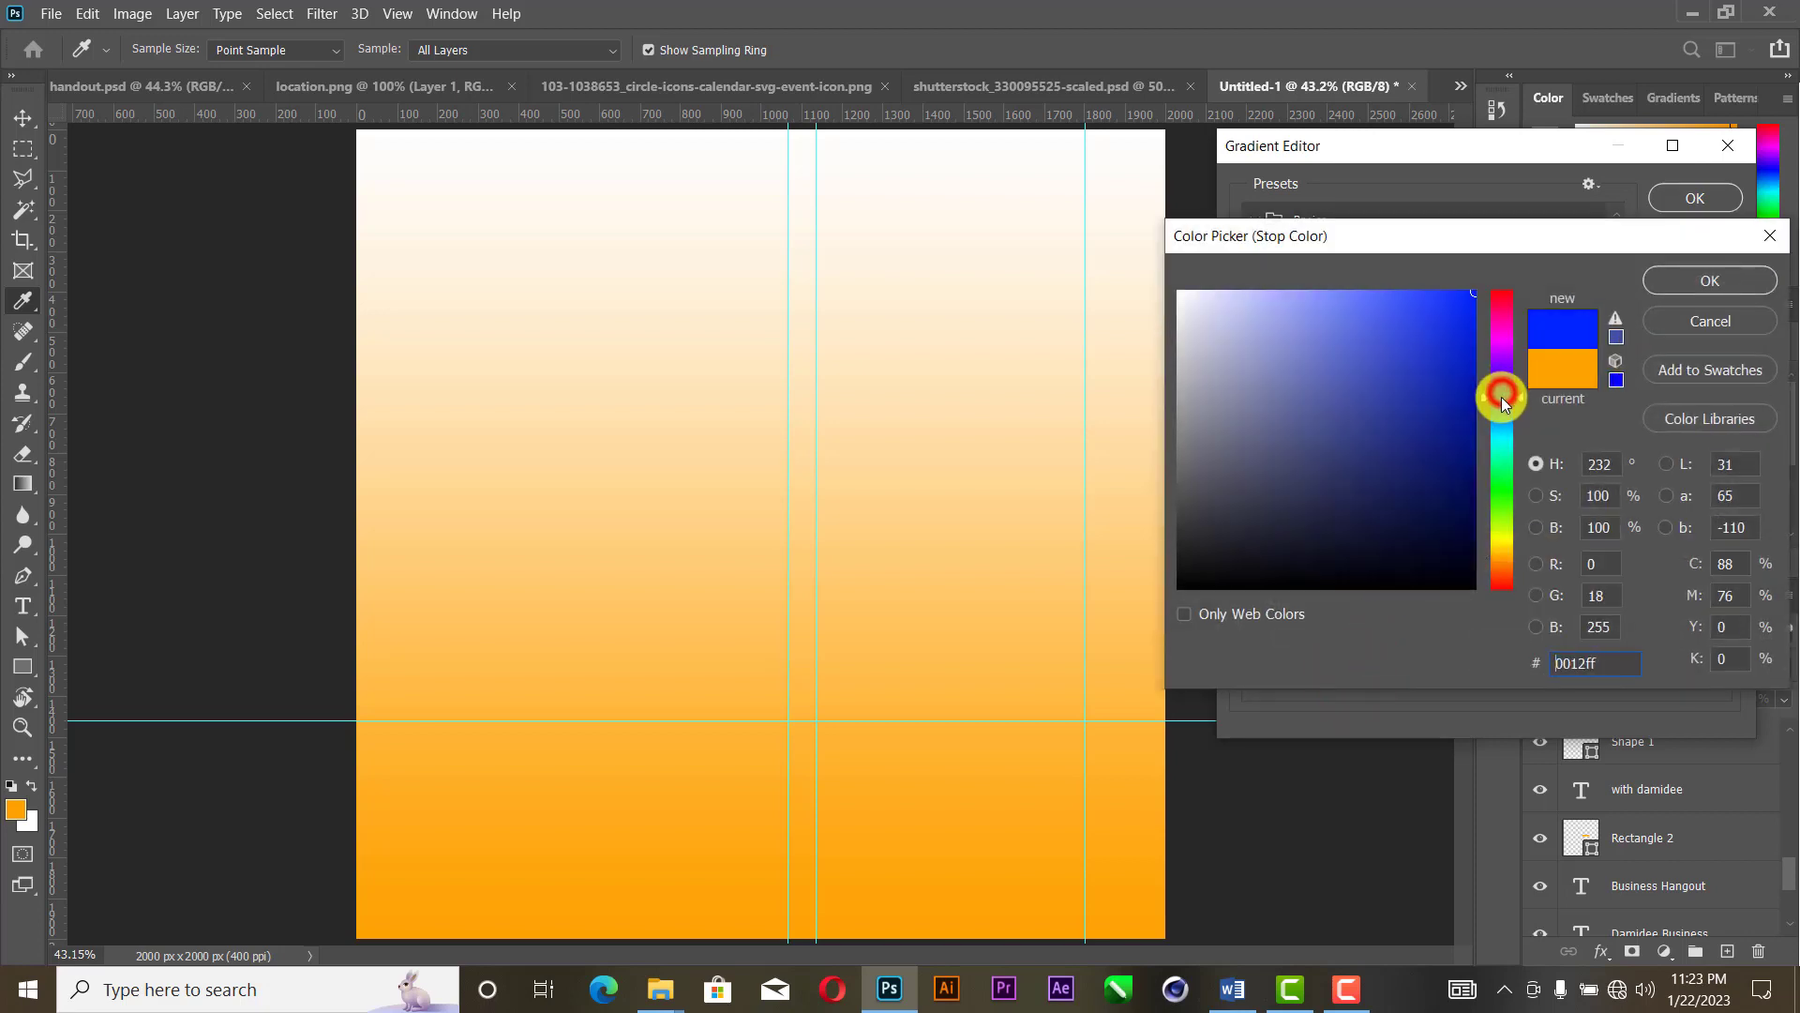
pyautogui.moveTo(1500, 393); pyautogui.dragTo(1506, 395)
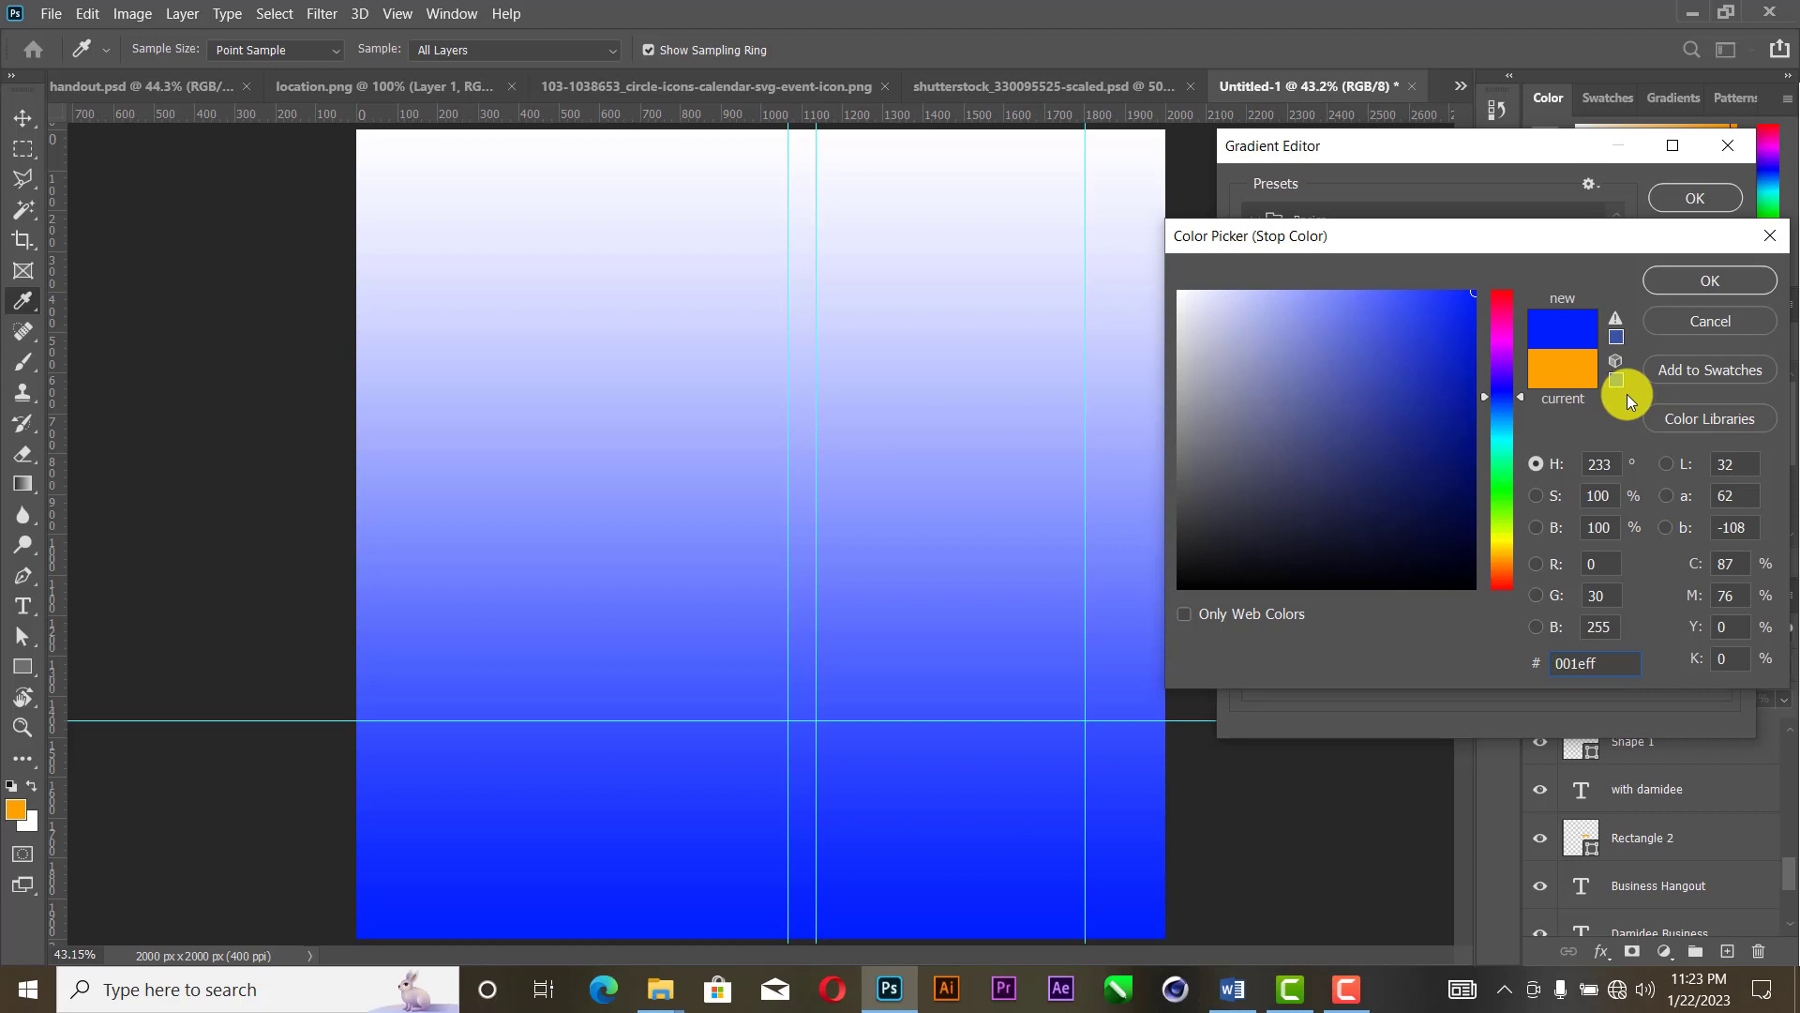
pyautogui.moveTo(1415, 447); pyautogui.dragTo(1474, 454)
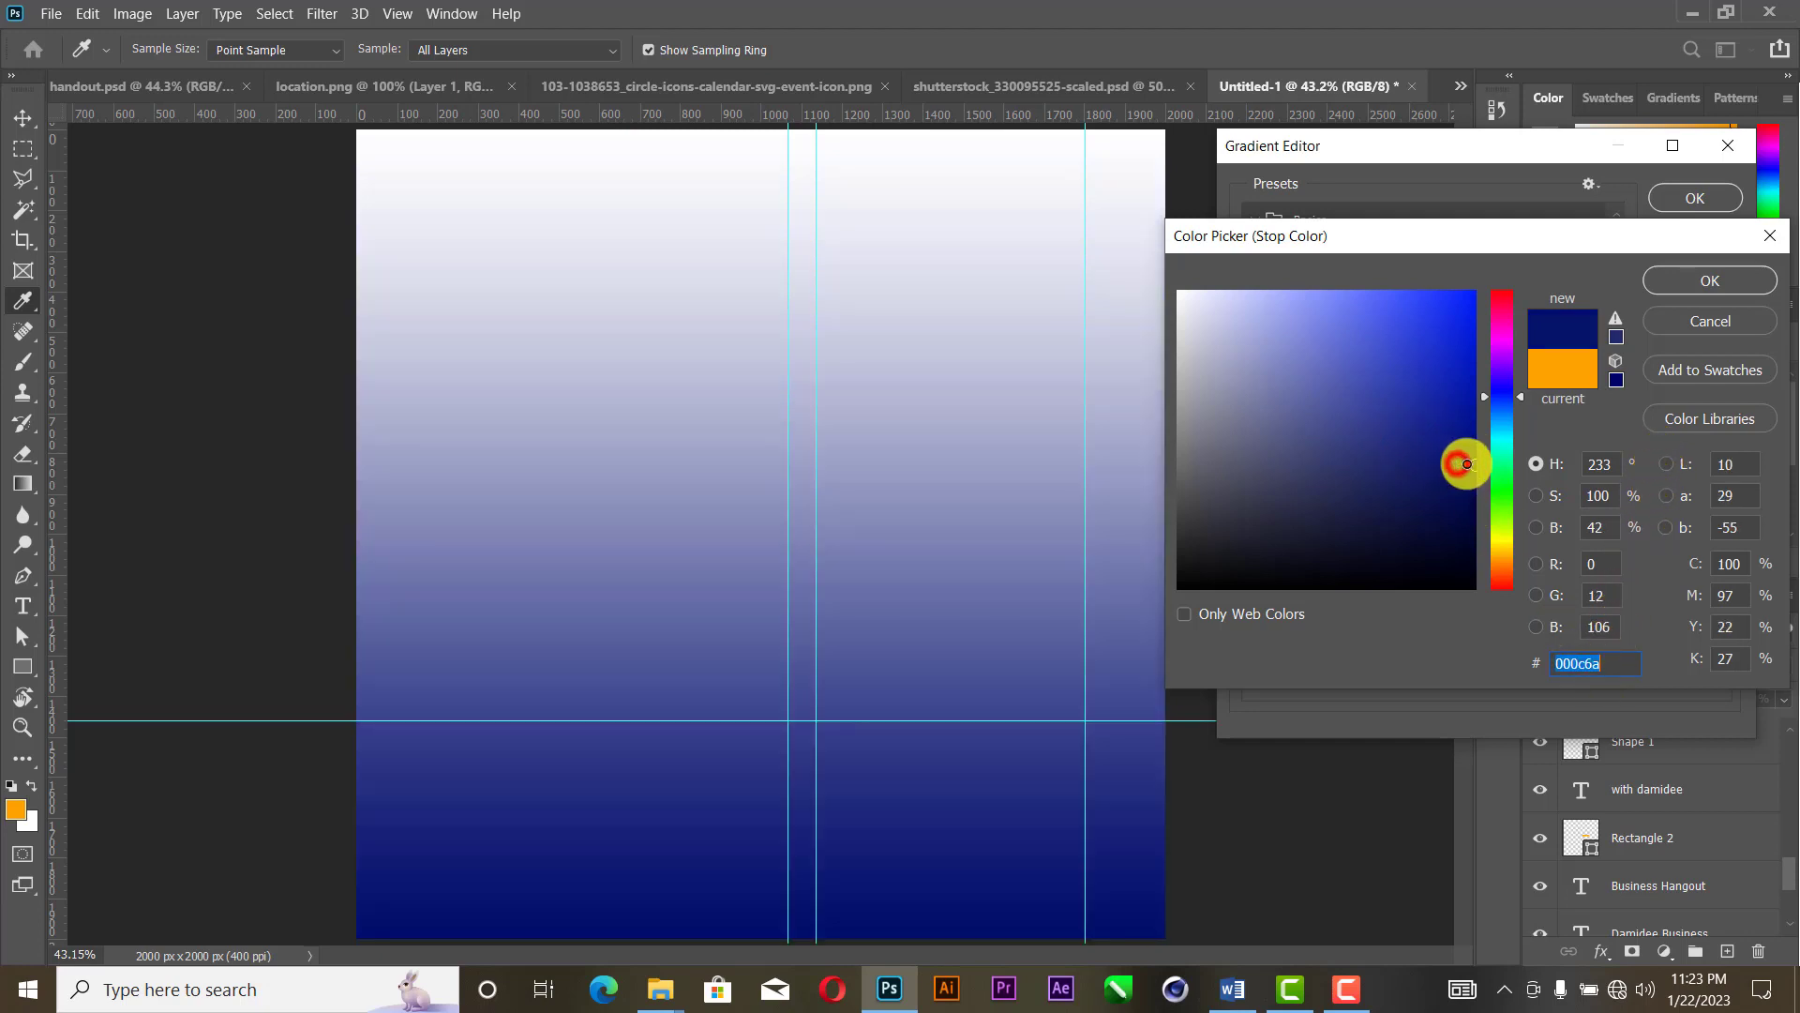
pyautogui.moveTo(1467, 463); pyautogui.dragTo(1543, 470)
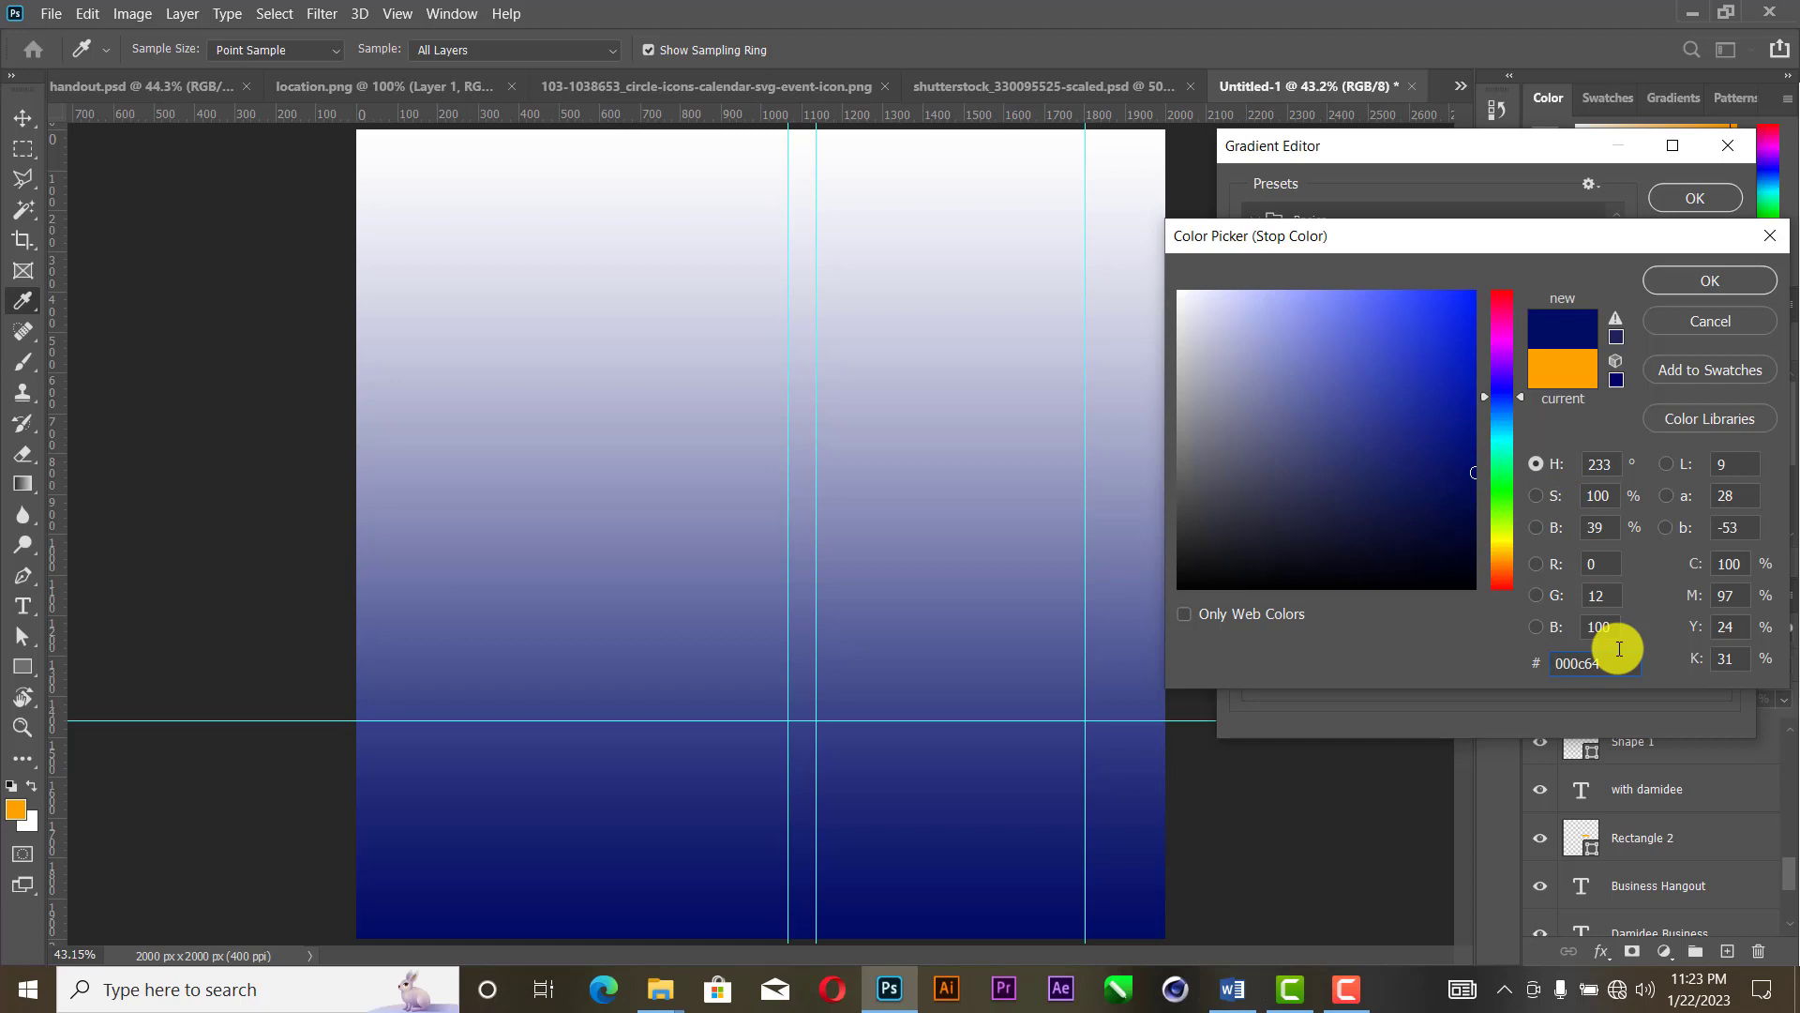
pyautogui.click(1718, 278)
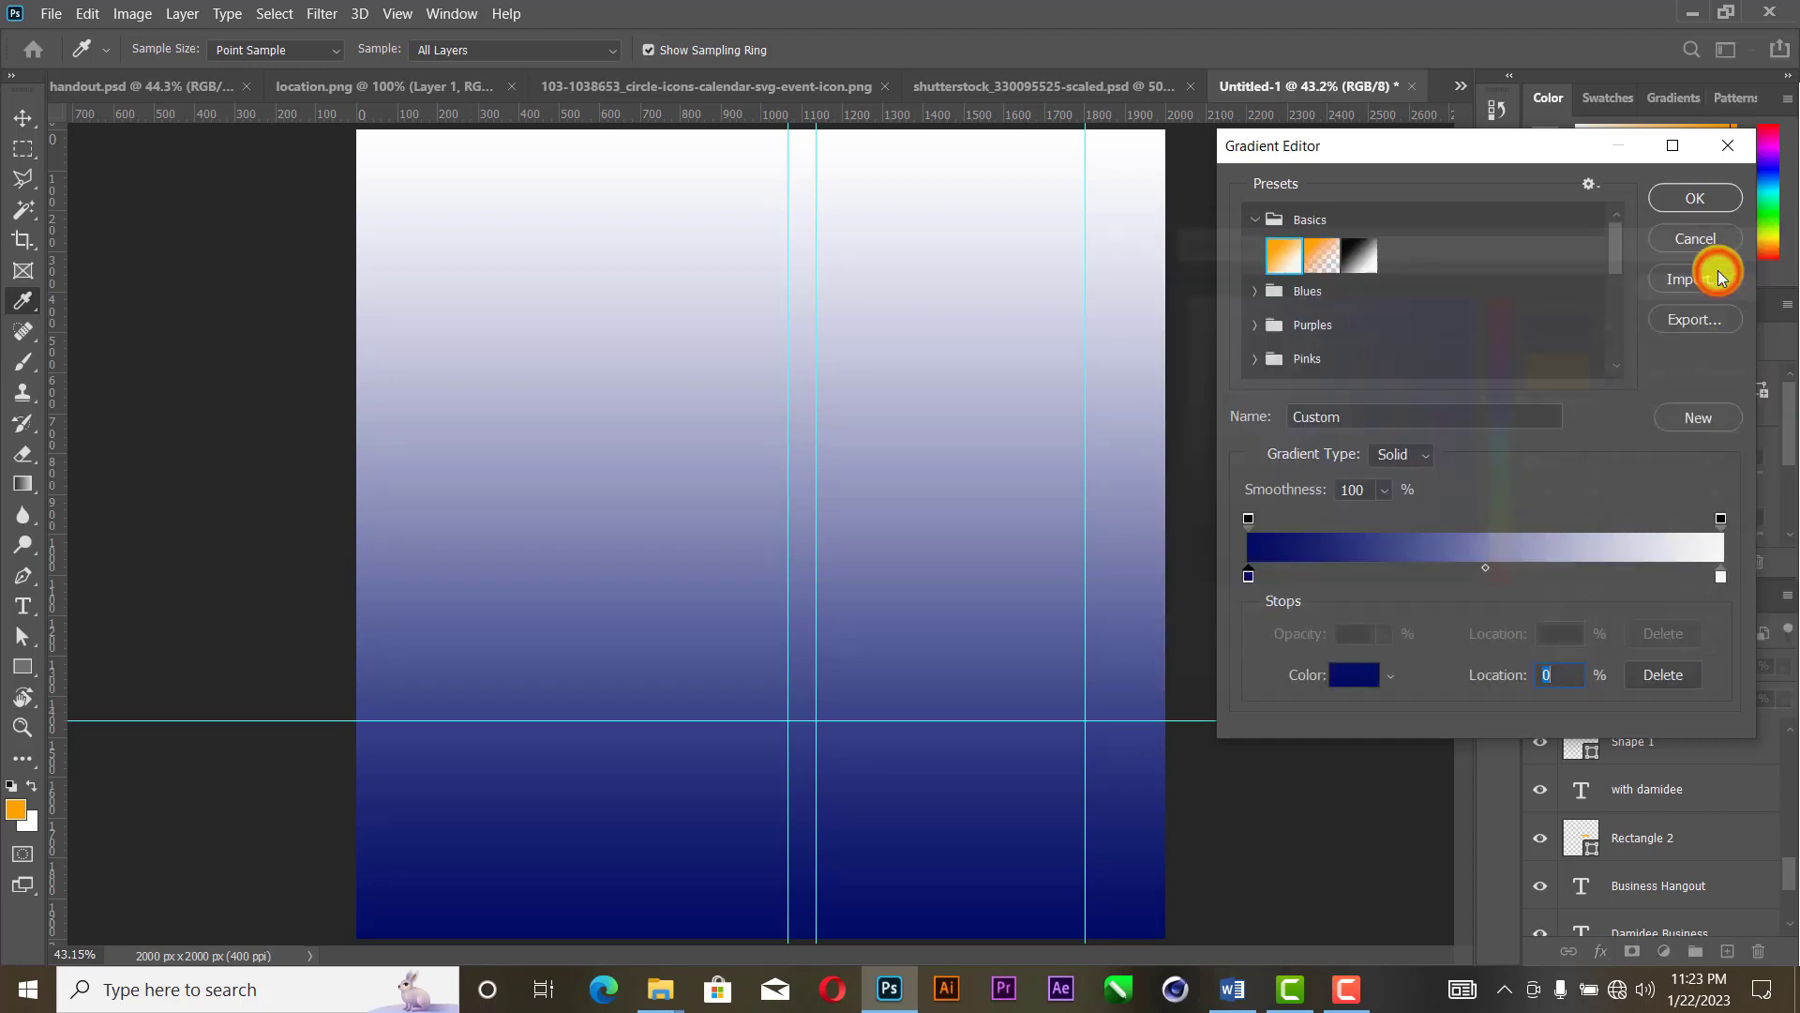
# Step: Set the gradient's end color stop at 100% to brighter blue #0029ad and apply the linear 90° gradient fill
pyautogui.click(1721, 575)
pyautogui.click(1348, 668)
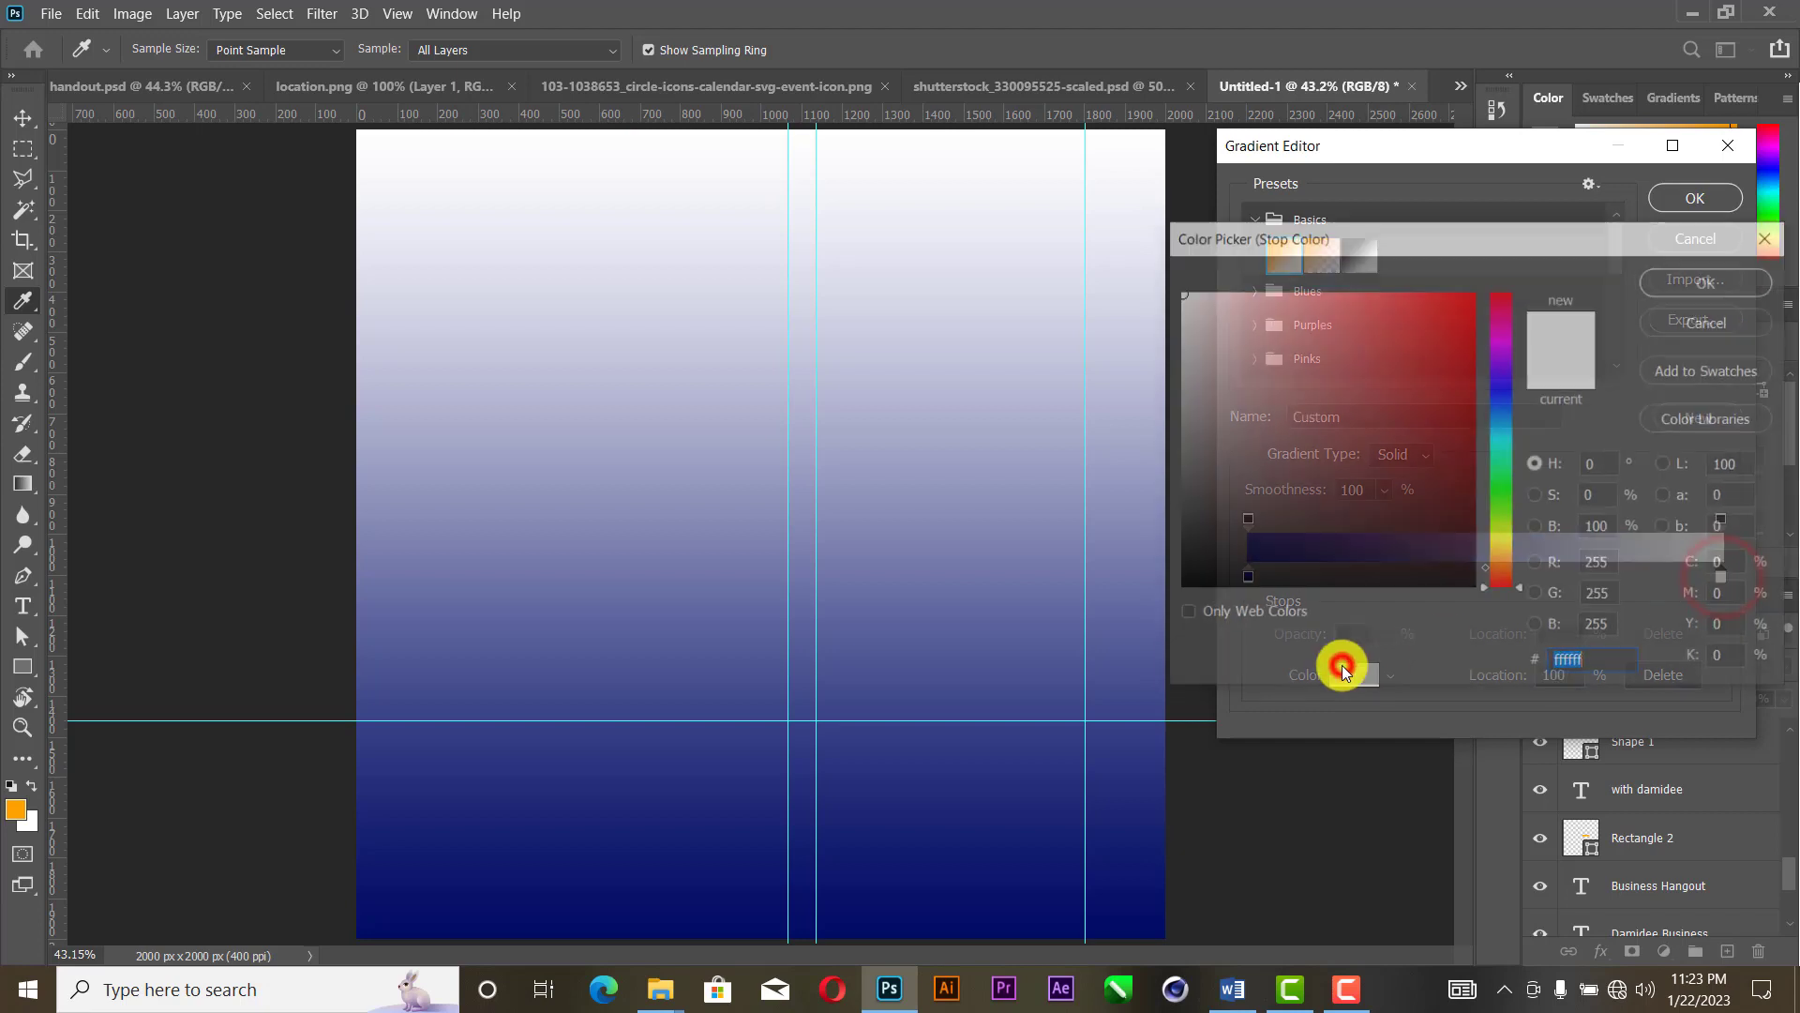
pyautogui.click(1498, 388)
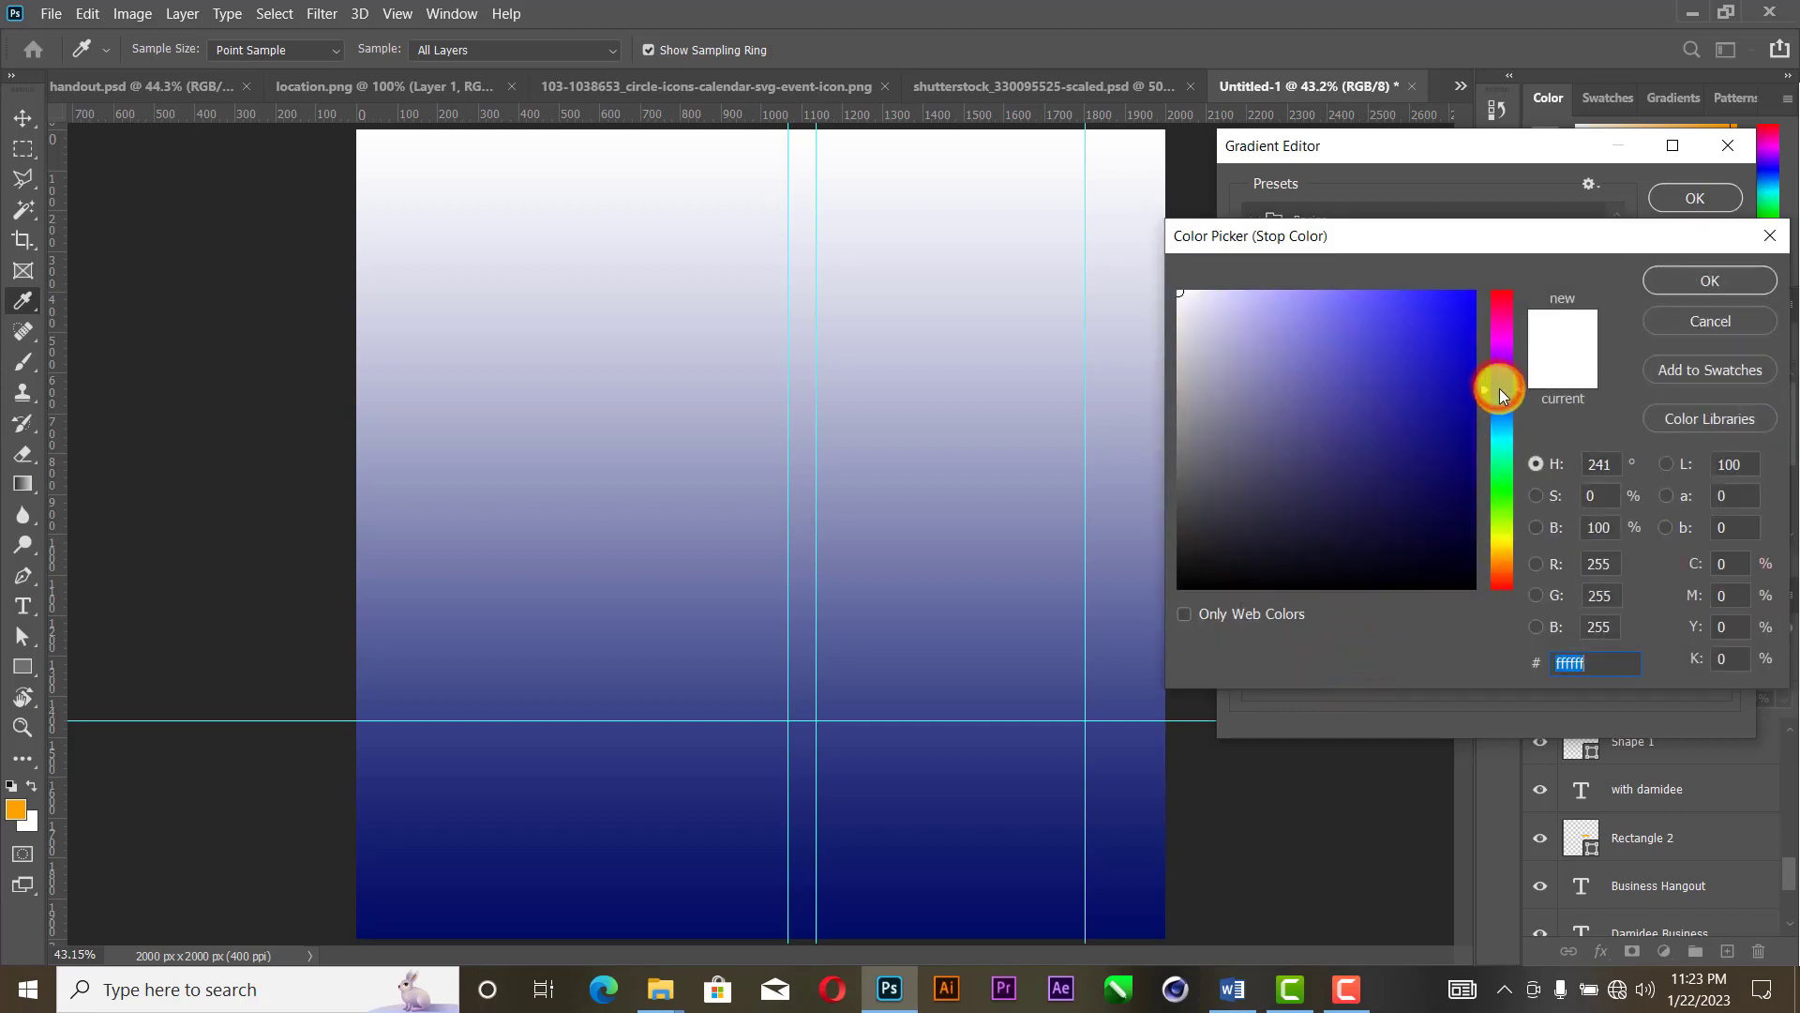
pyautogui.moveTo(1476, 490)
pyautogui.mouseDown()
pyautogui.moveTo(1535, 487)
pyautogui.moveTo(1475, 454)
pyautogui.moveTo(1528, 425)
pyautogui.moveTo(1487, 450)
pyautogui.moveTo(1475, 427)
pyautogui.moveTo(1504, 396)
pyautogui.moveTo(1498, 411)
pyautogui.mouseUp()
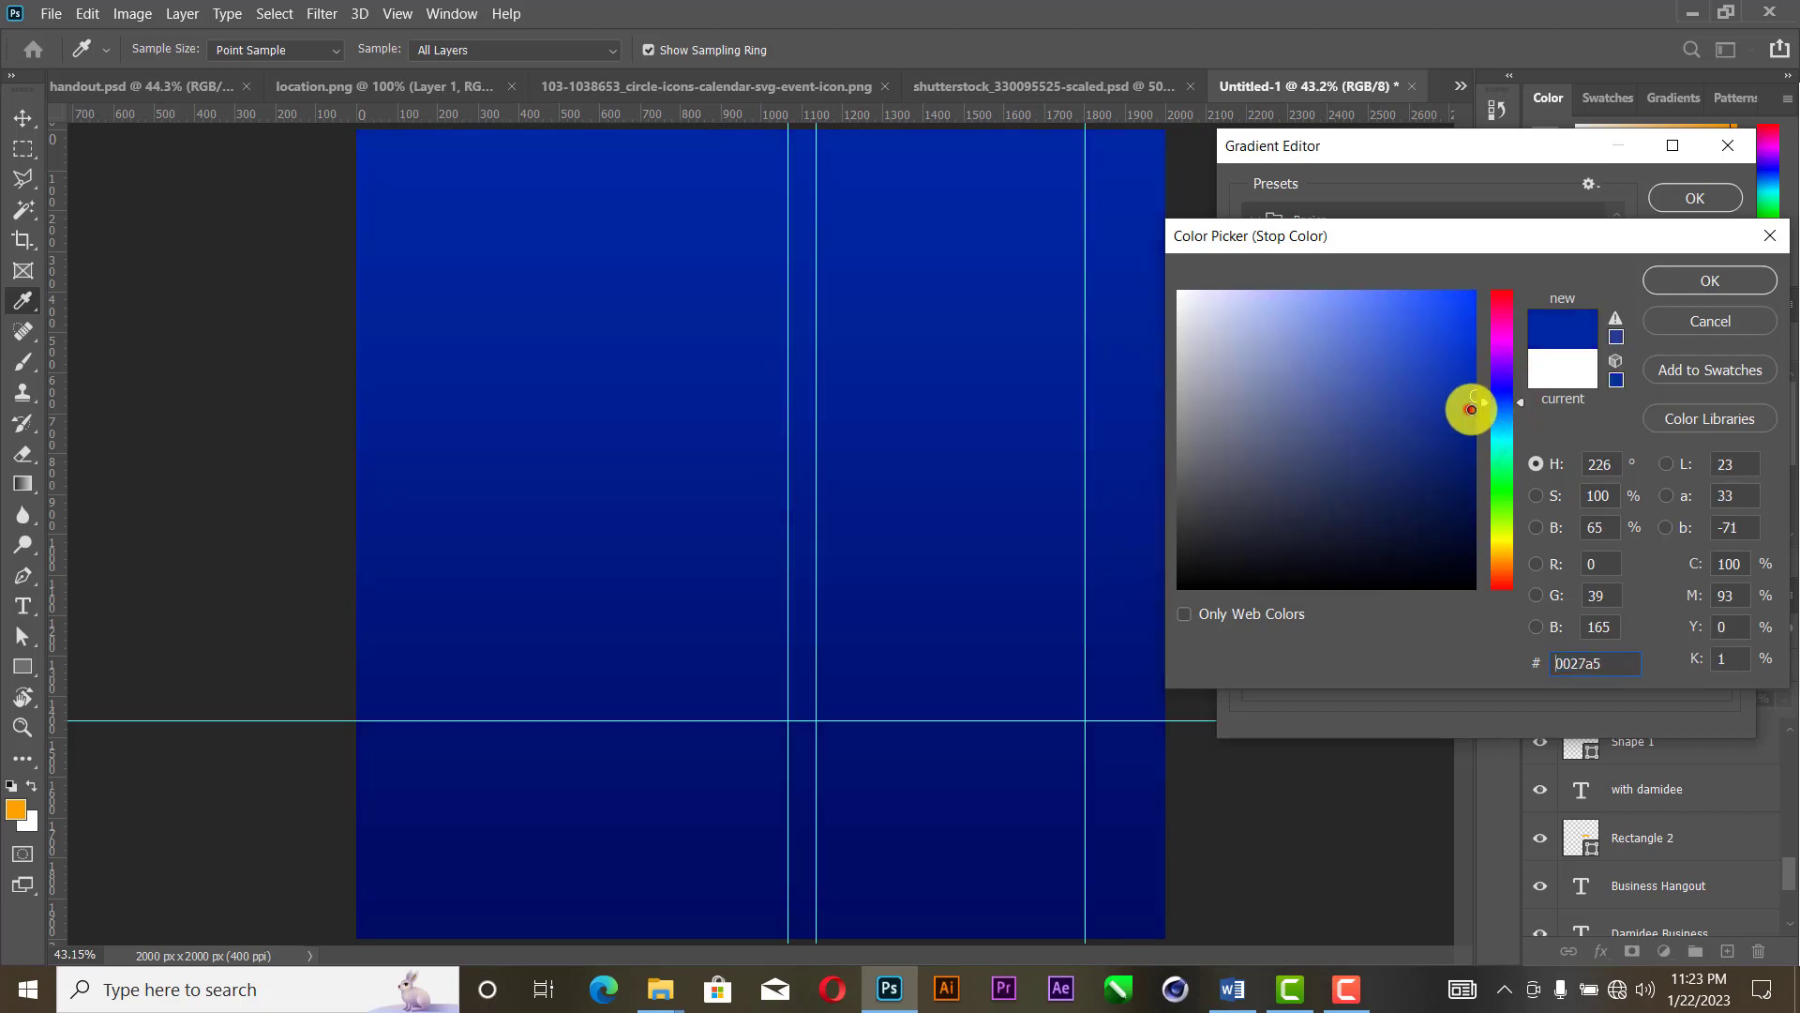
pyautogui.moveTo(1470, 406); pyautogui.dragTo(1486, 413)
pyautogui.click(1467, 401)
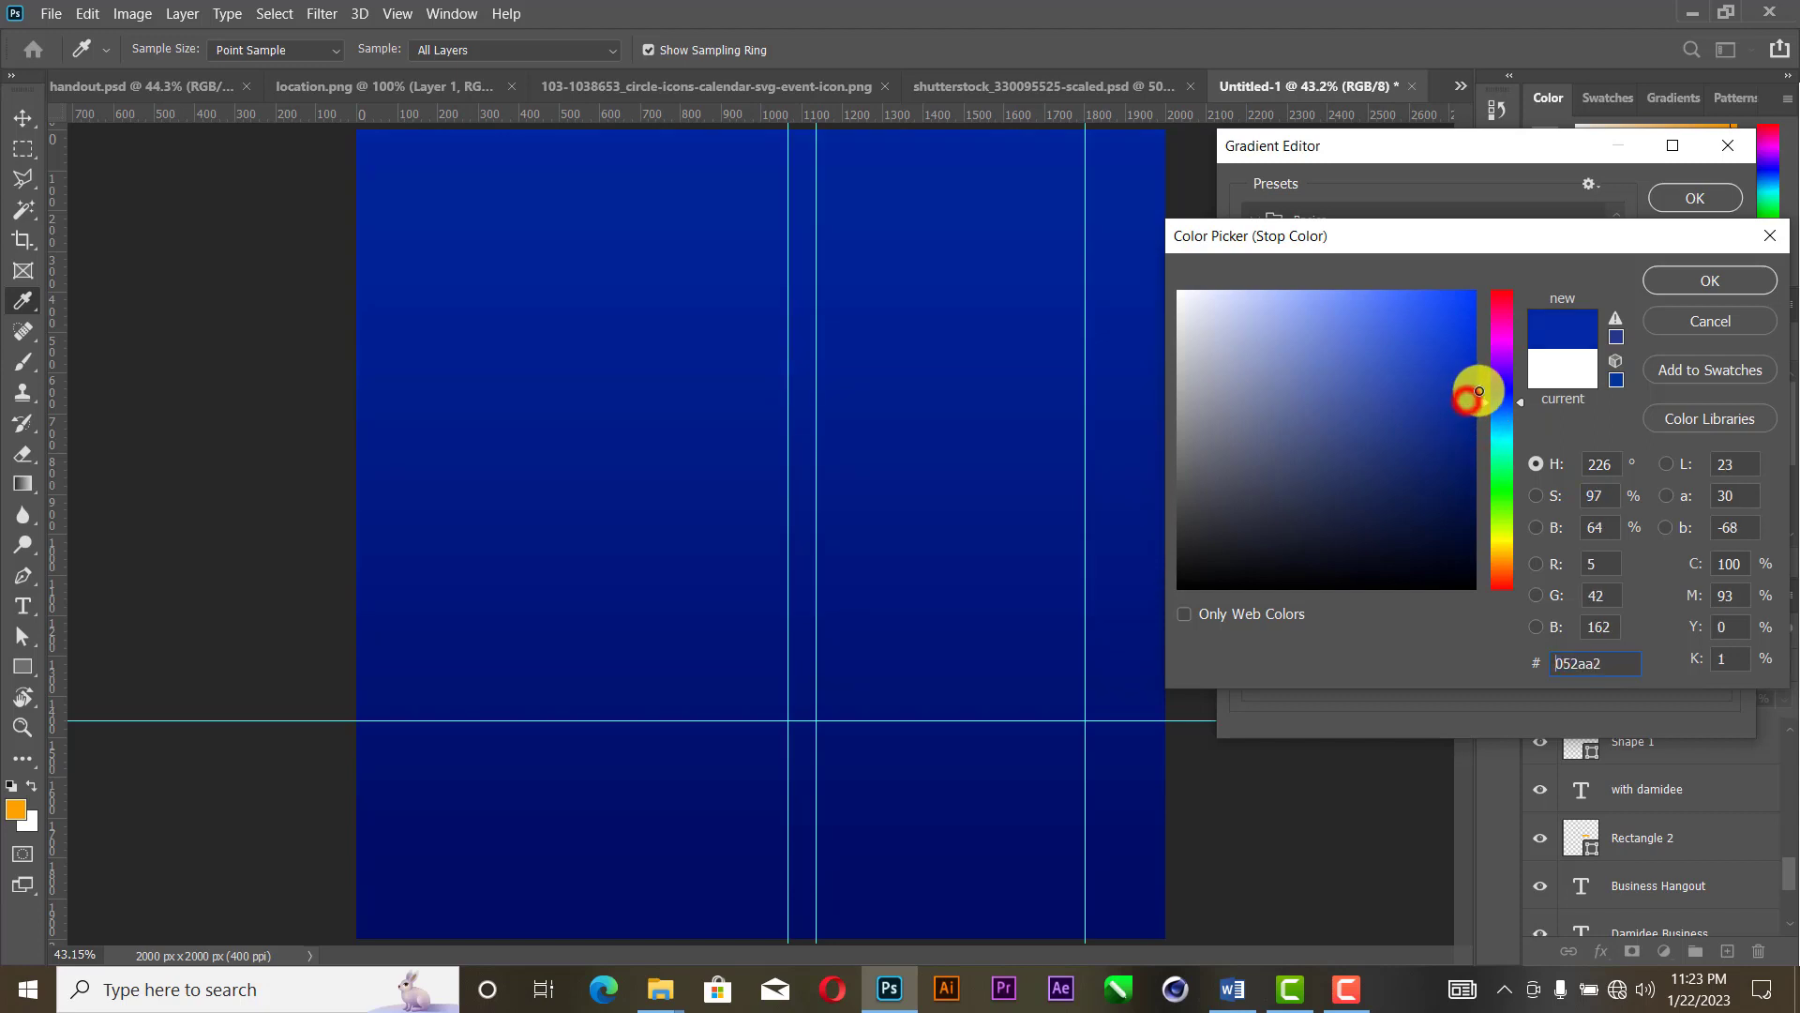
pyautogui.moveTo(1507, 401); pyautogui.dragTo(1510, 403)
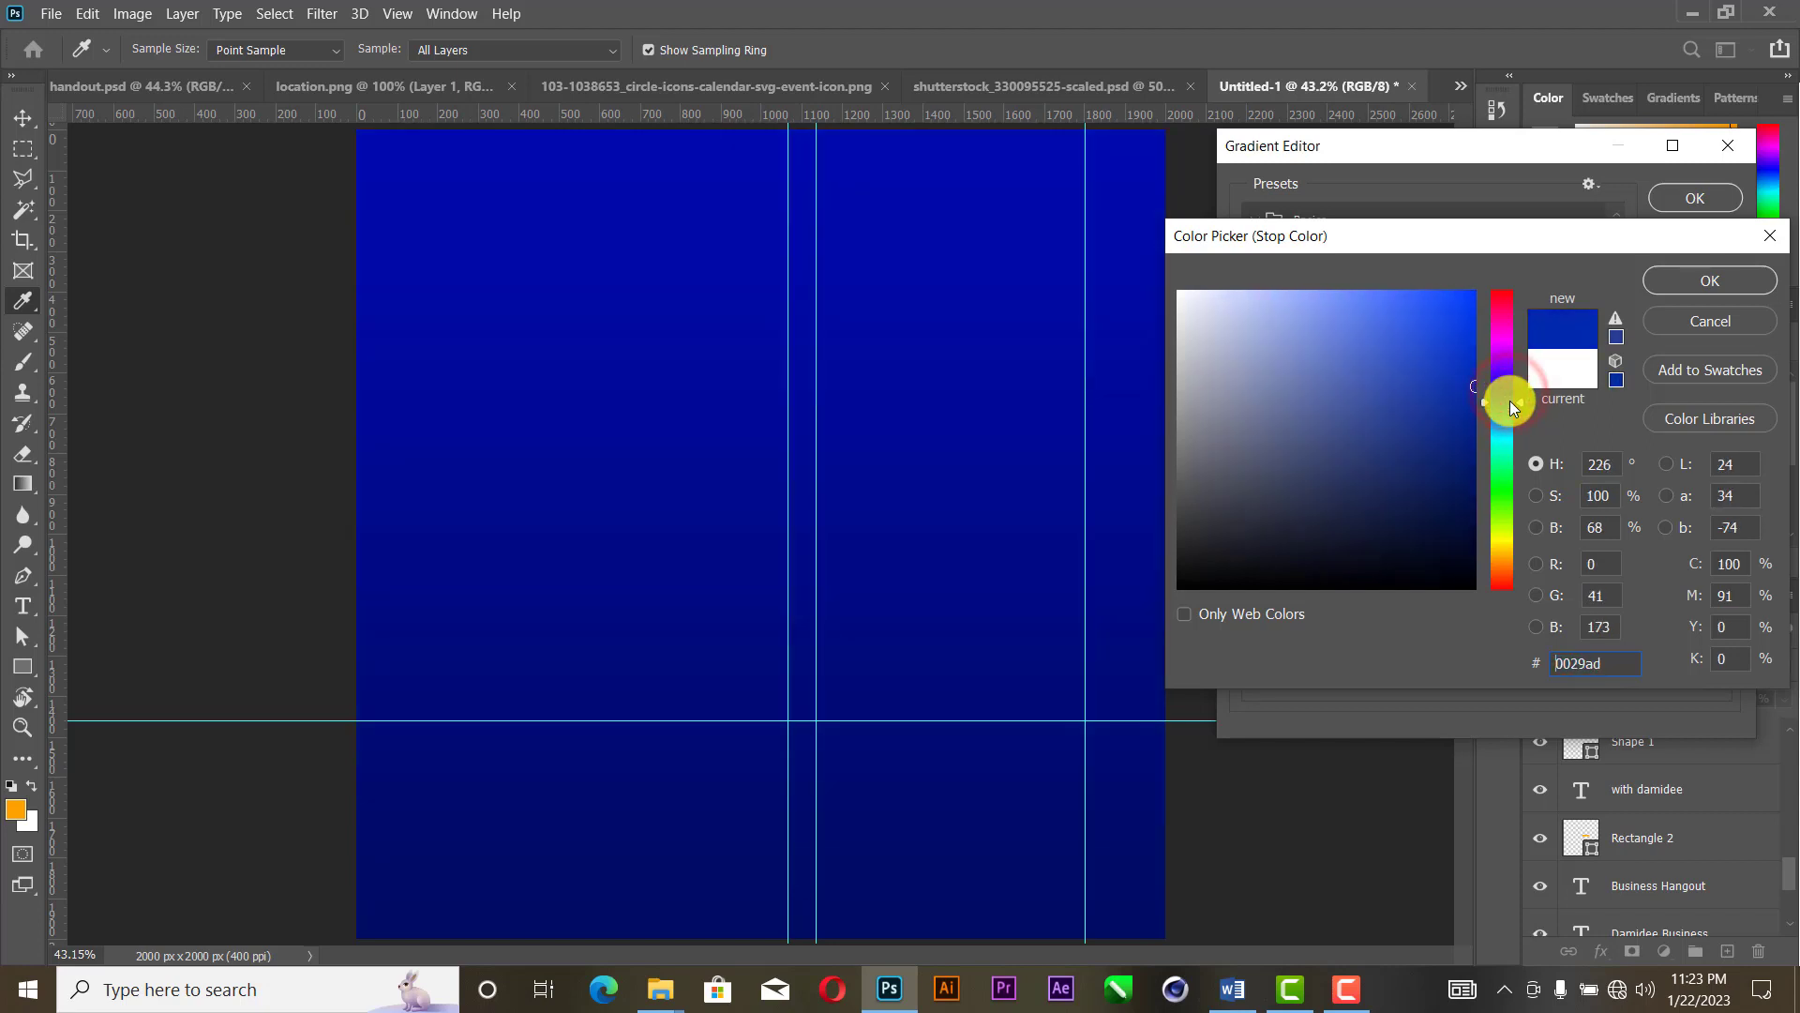
pyautogui.click(1704, 280)
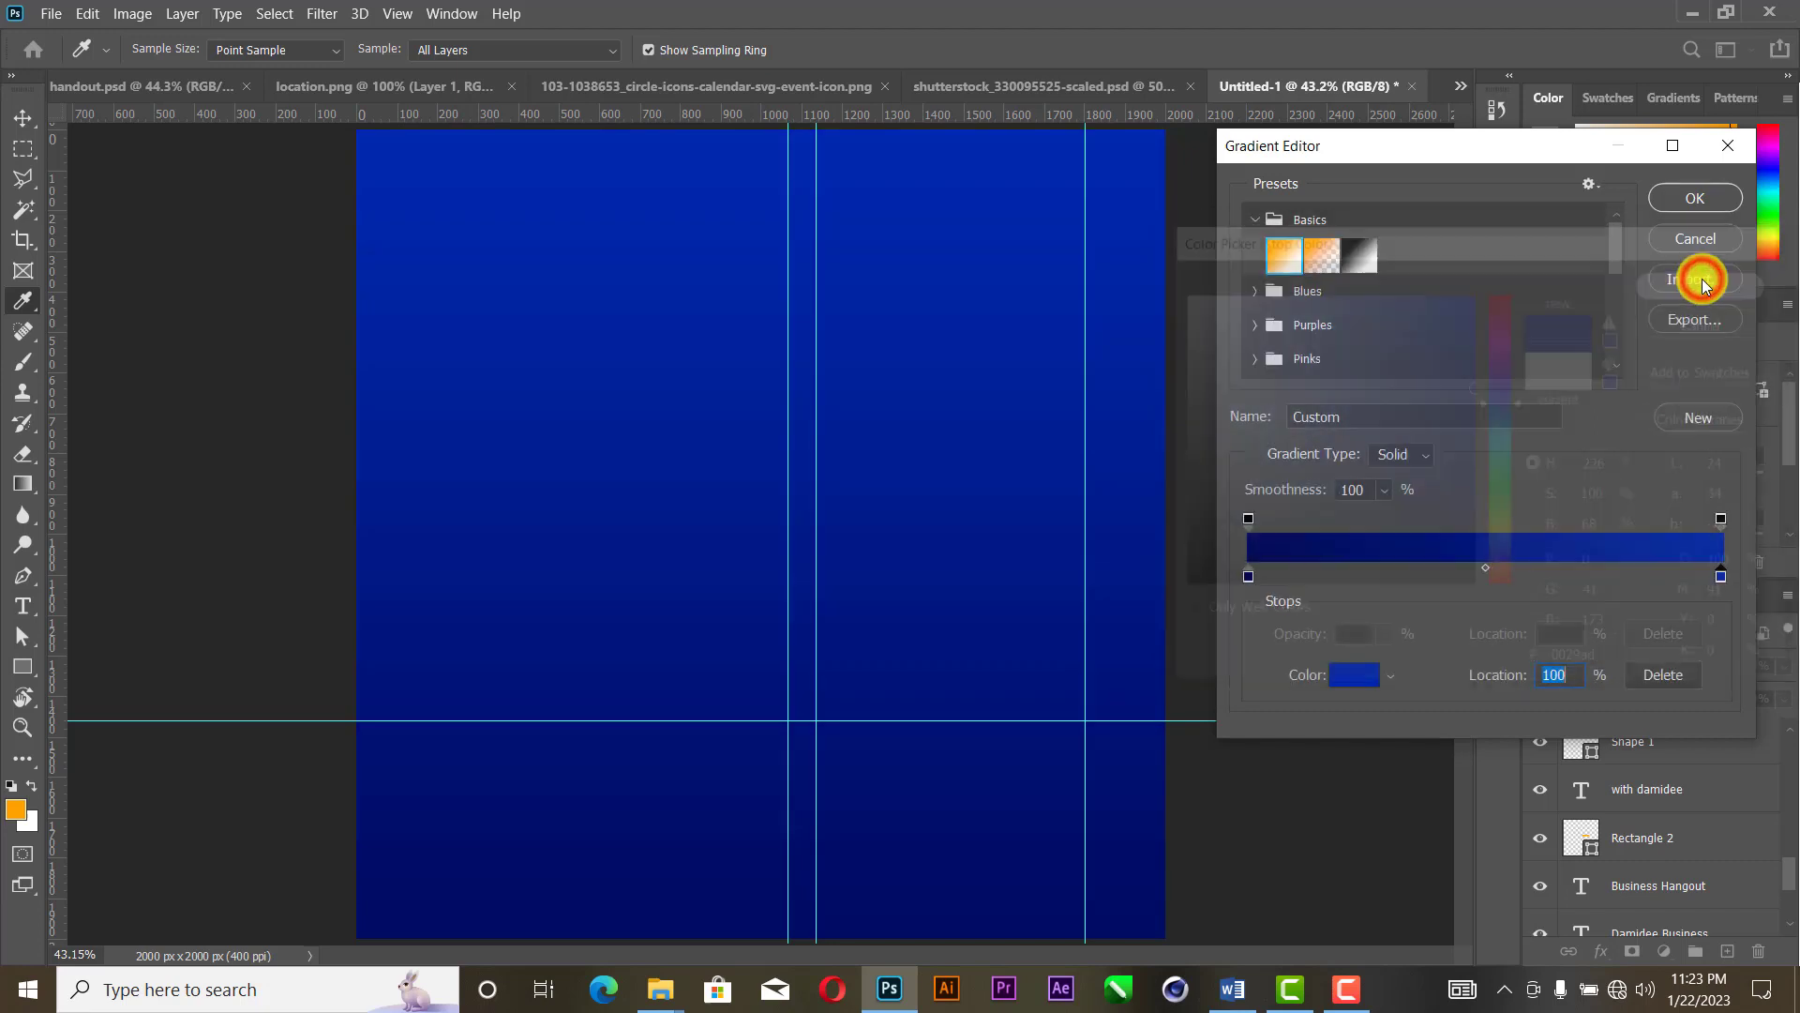
pyautogui.click(1693, 198)
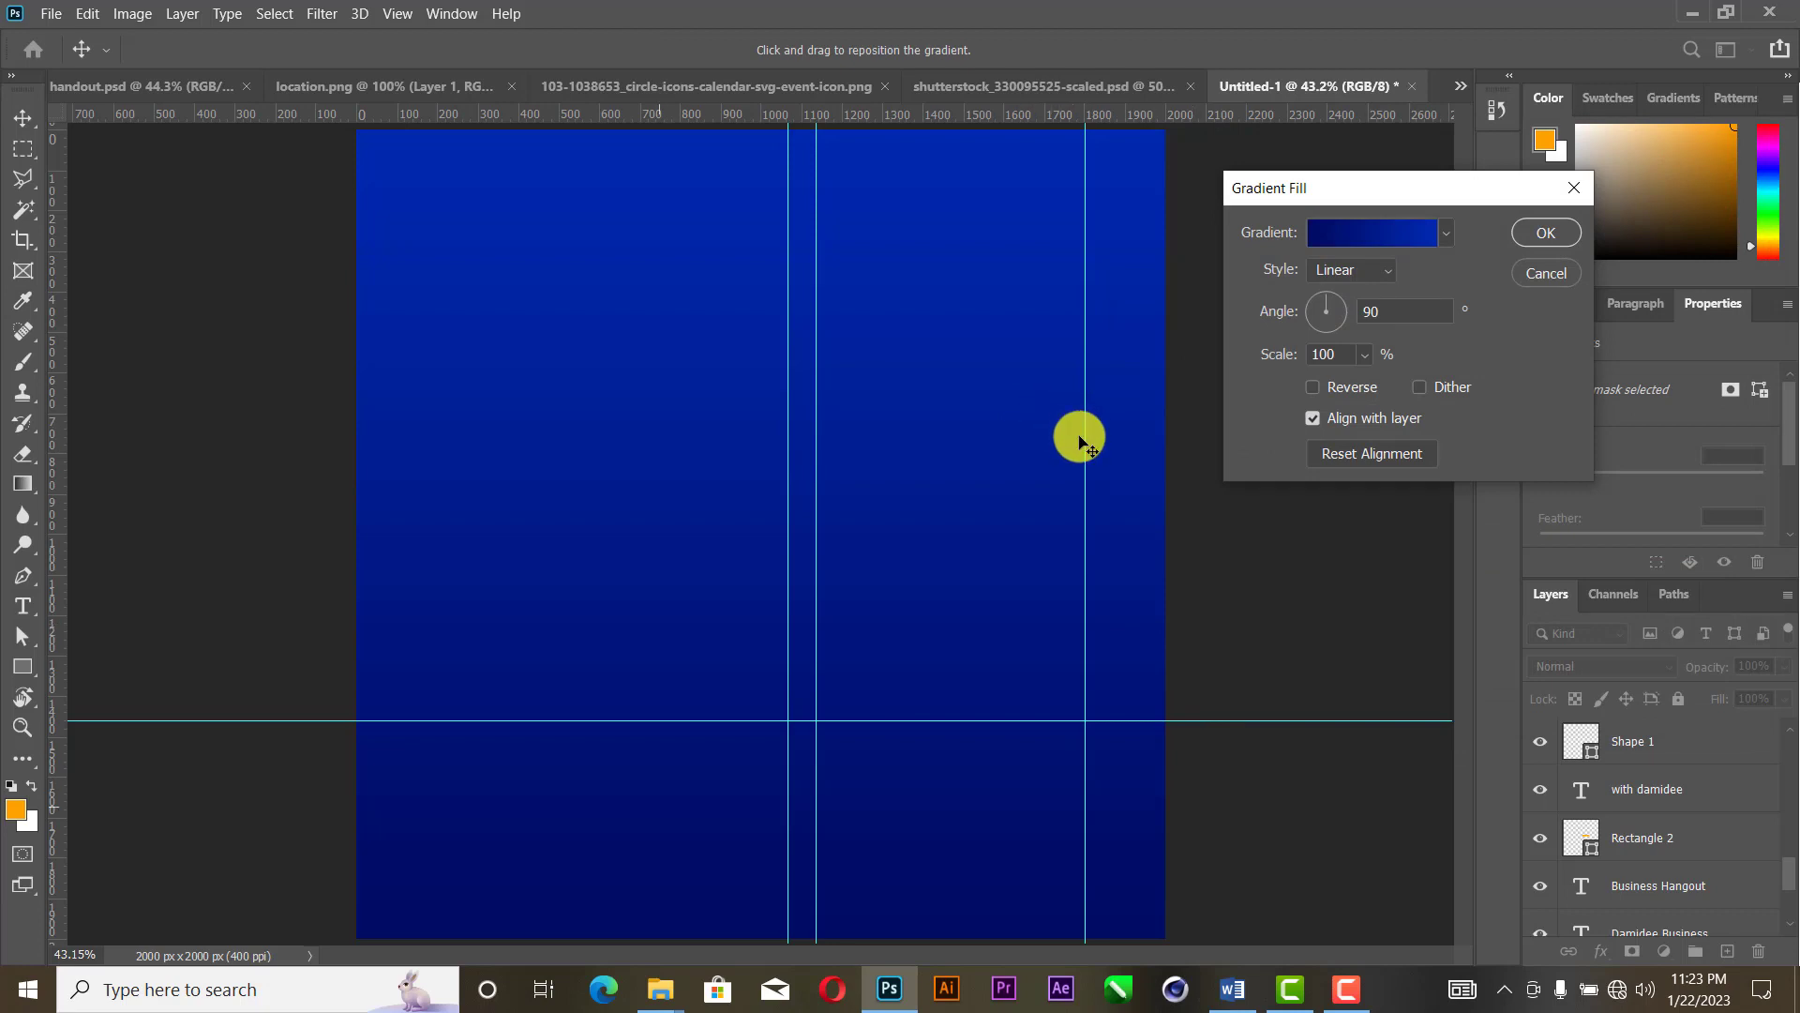
pyautogui.click(1534, 235)
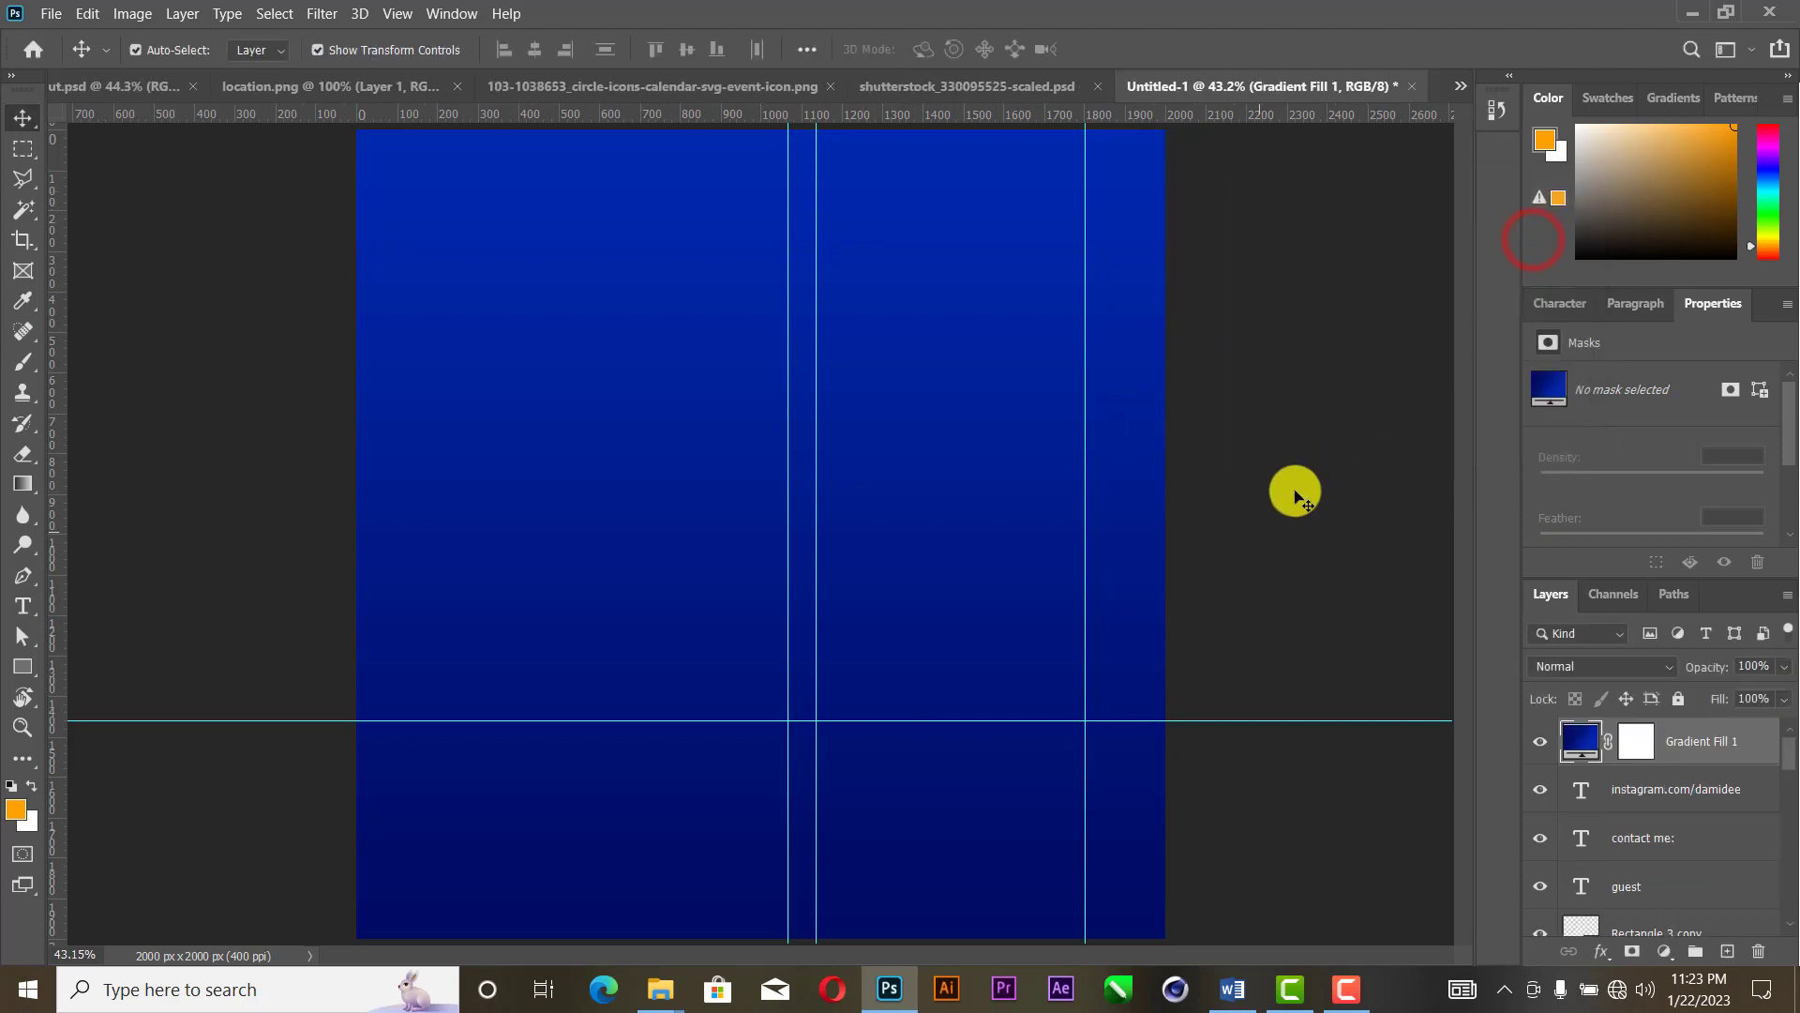
# Step: Move the gradient fill layer beneath all text and shape layers, directly above the Background layer
pyautogui.click(1293, 490)
pyautogui.click(868, 546)
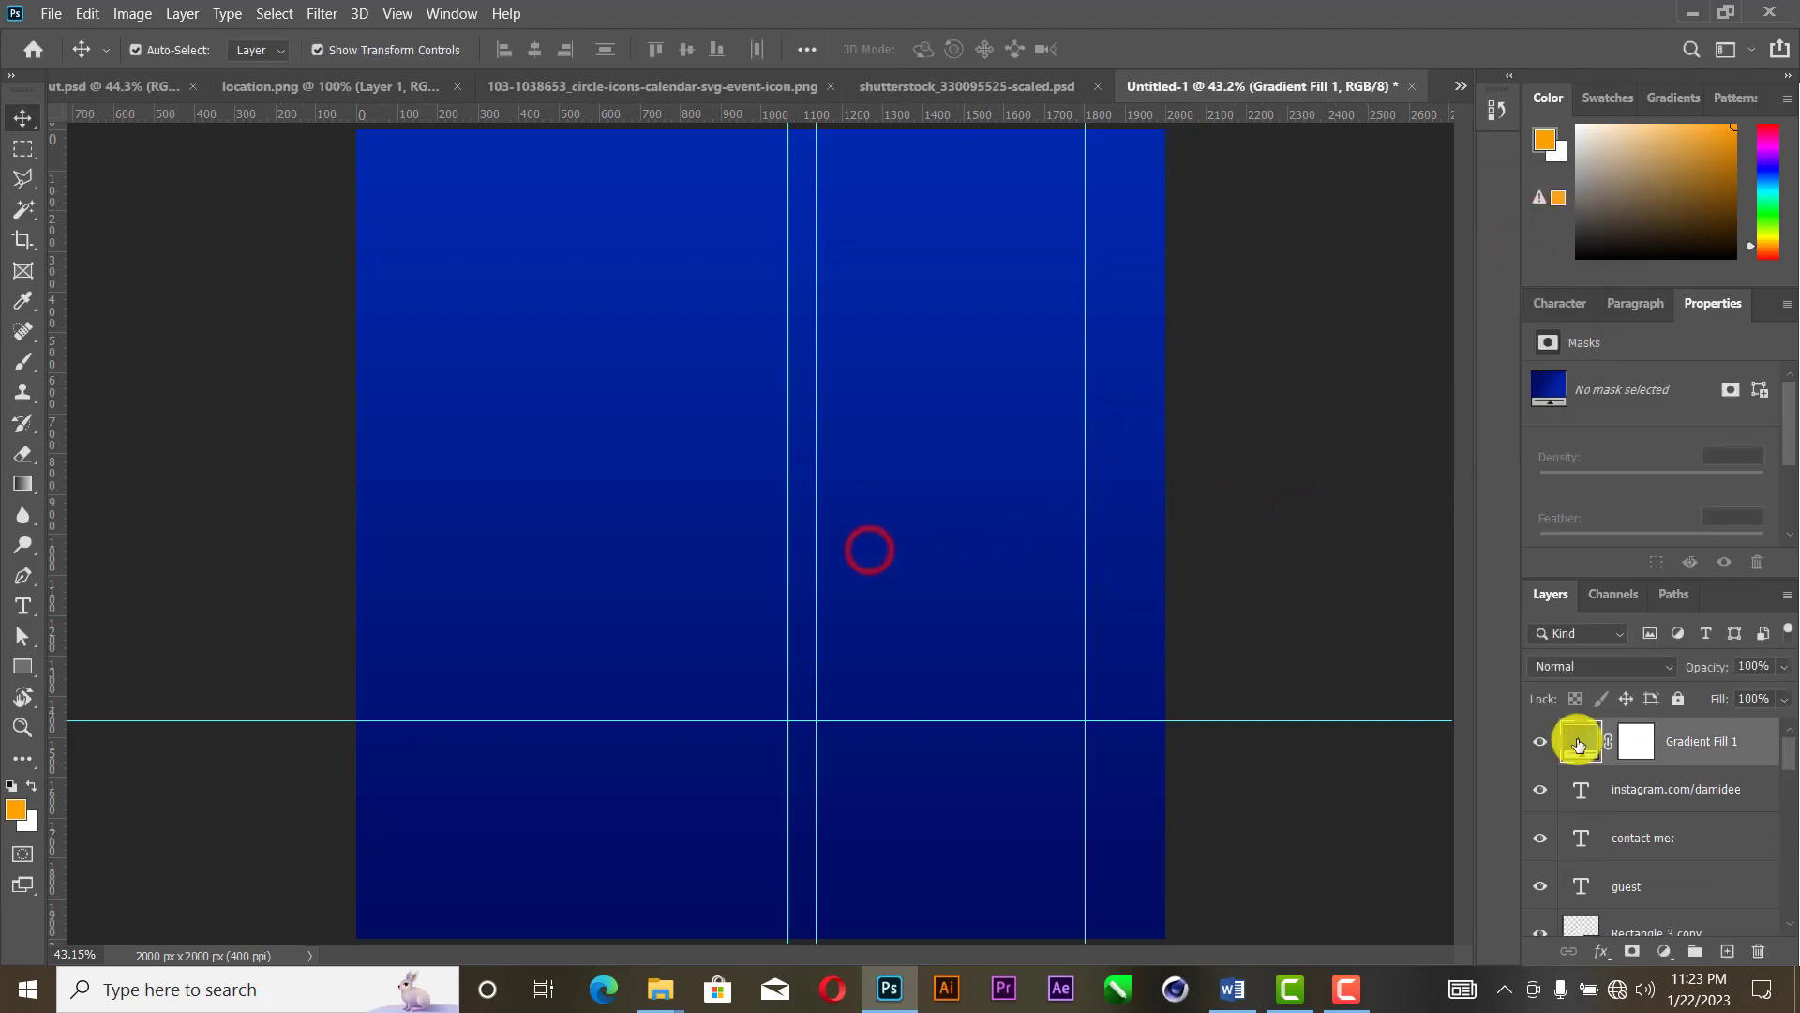
pyautogui.moveTo(1580, 740); pyautogui.dragTo(1642, 878)
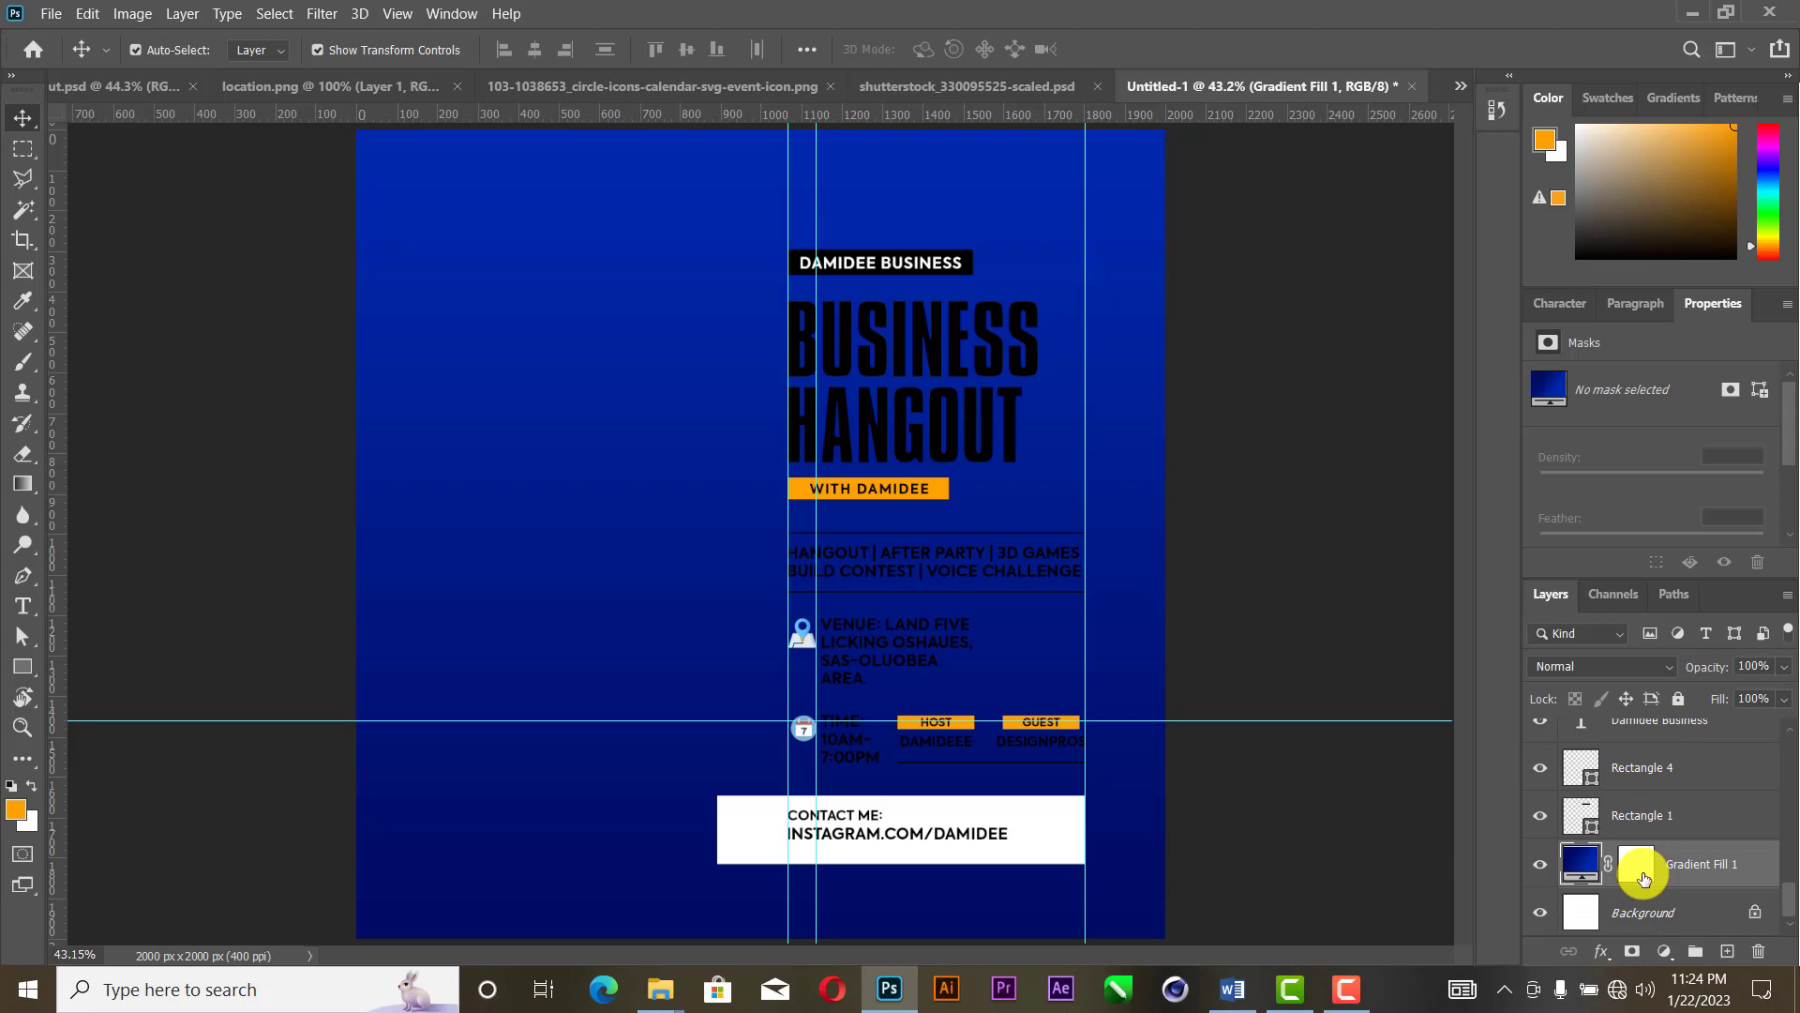
# Step: Group all layers from Rectangle 1 up to the Instagram address and name the group Text
pyautogui.click(1658, 823)
pyautogui.scroll(5, 1658, 825)
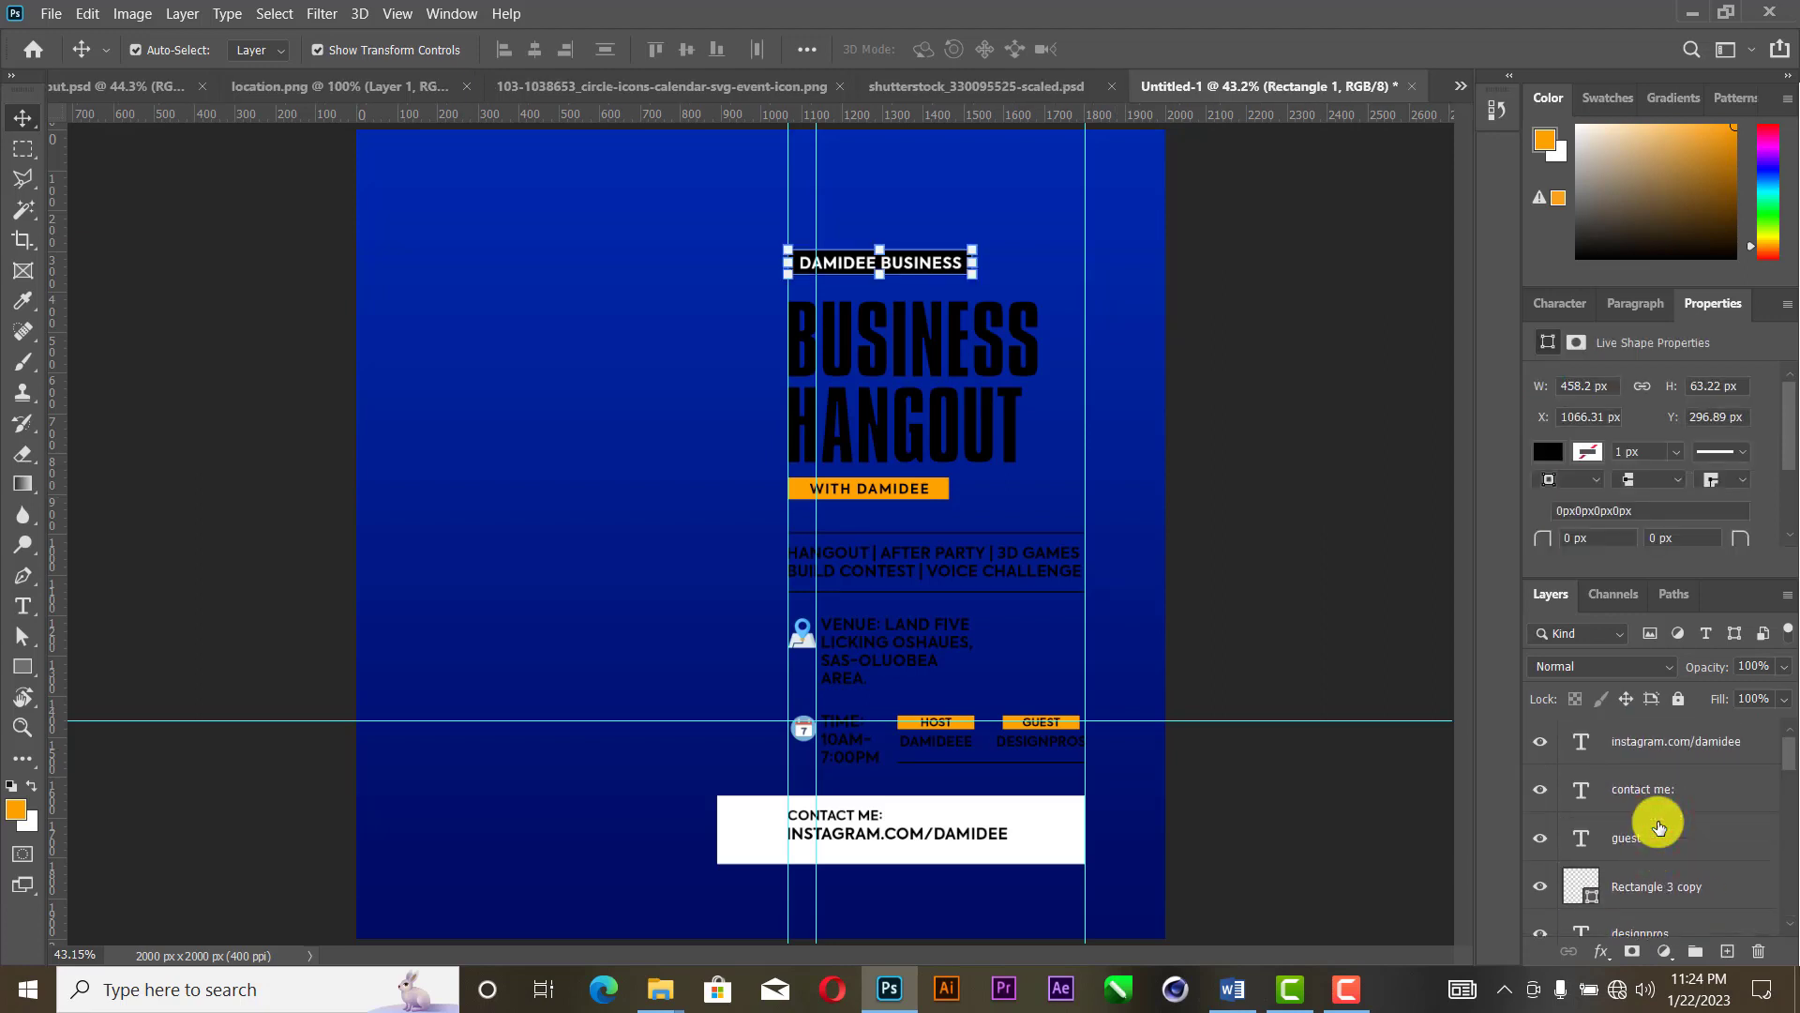
pyautogui.keyDown('shift'); pyautogui.click(1685, 740); pyautogui.keyUp('shift')
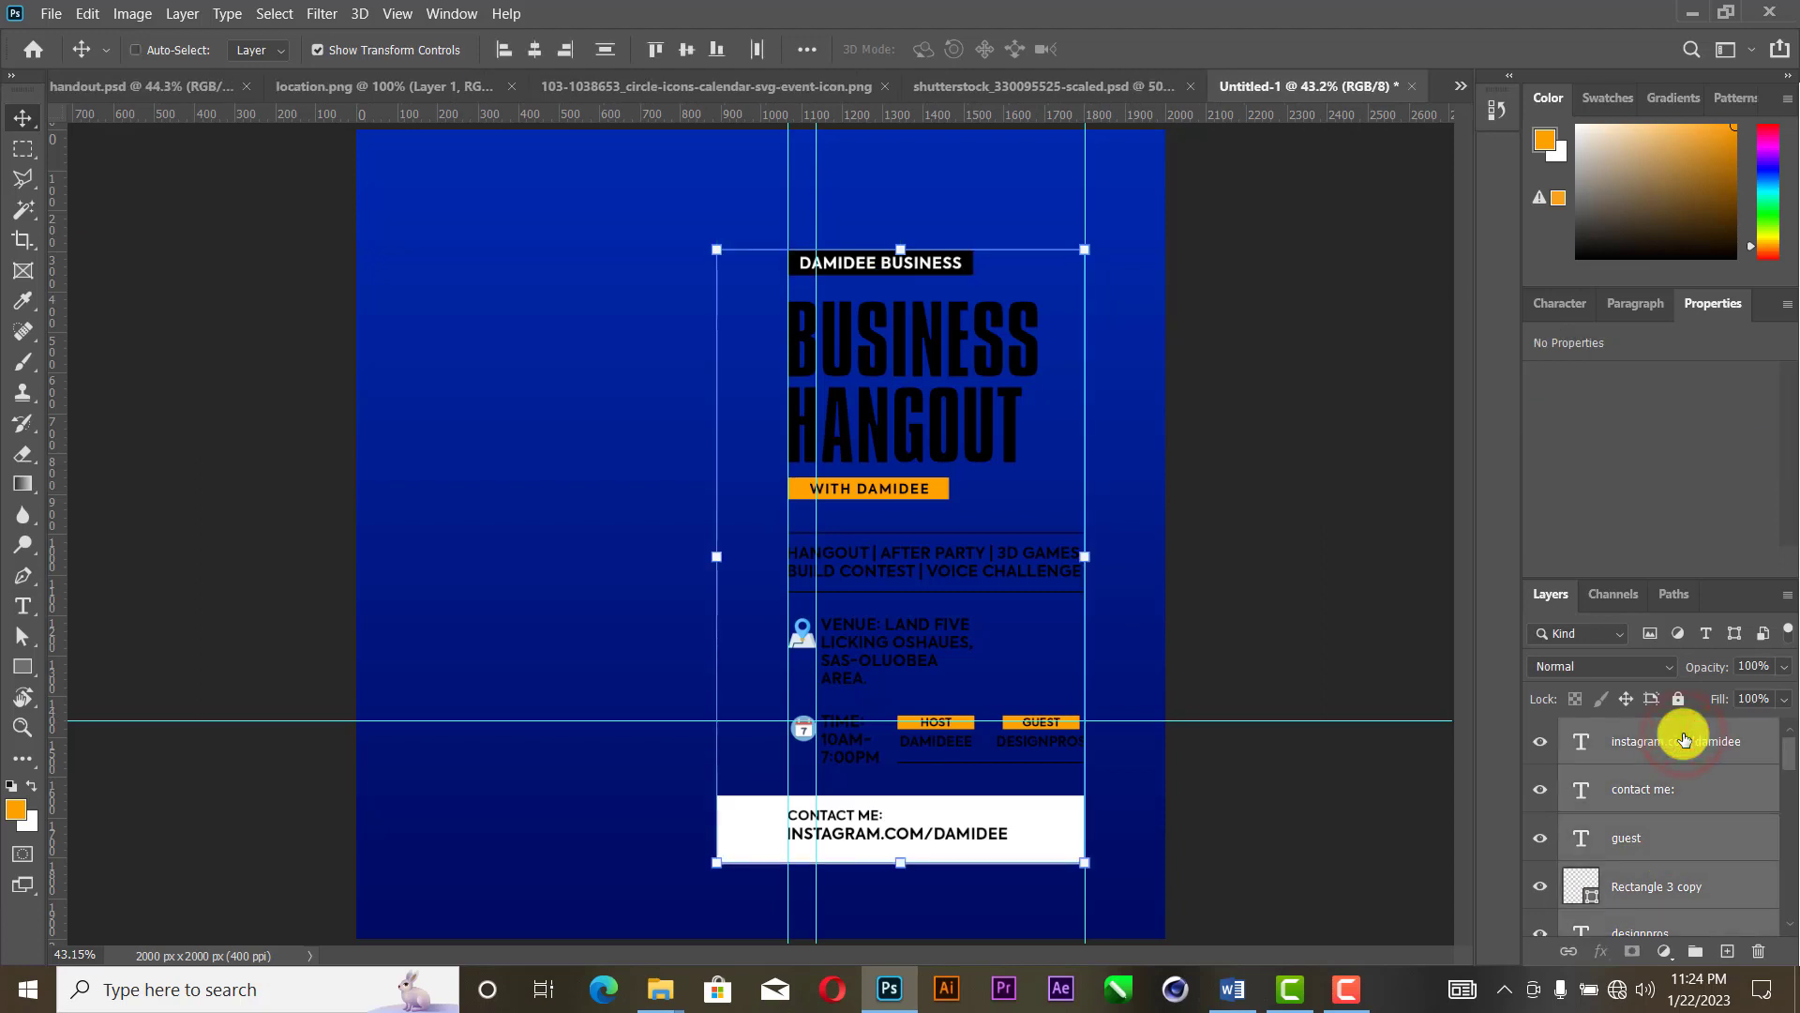
pyautogui.hotkey('ctrl', 'g')
pyautogui.doubleClick(1628, 732)
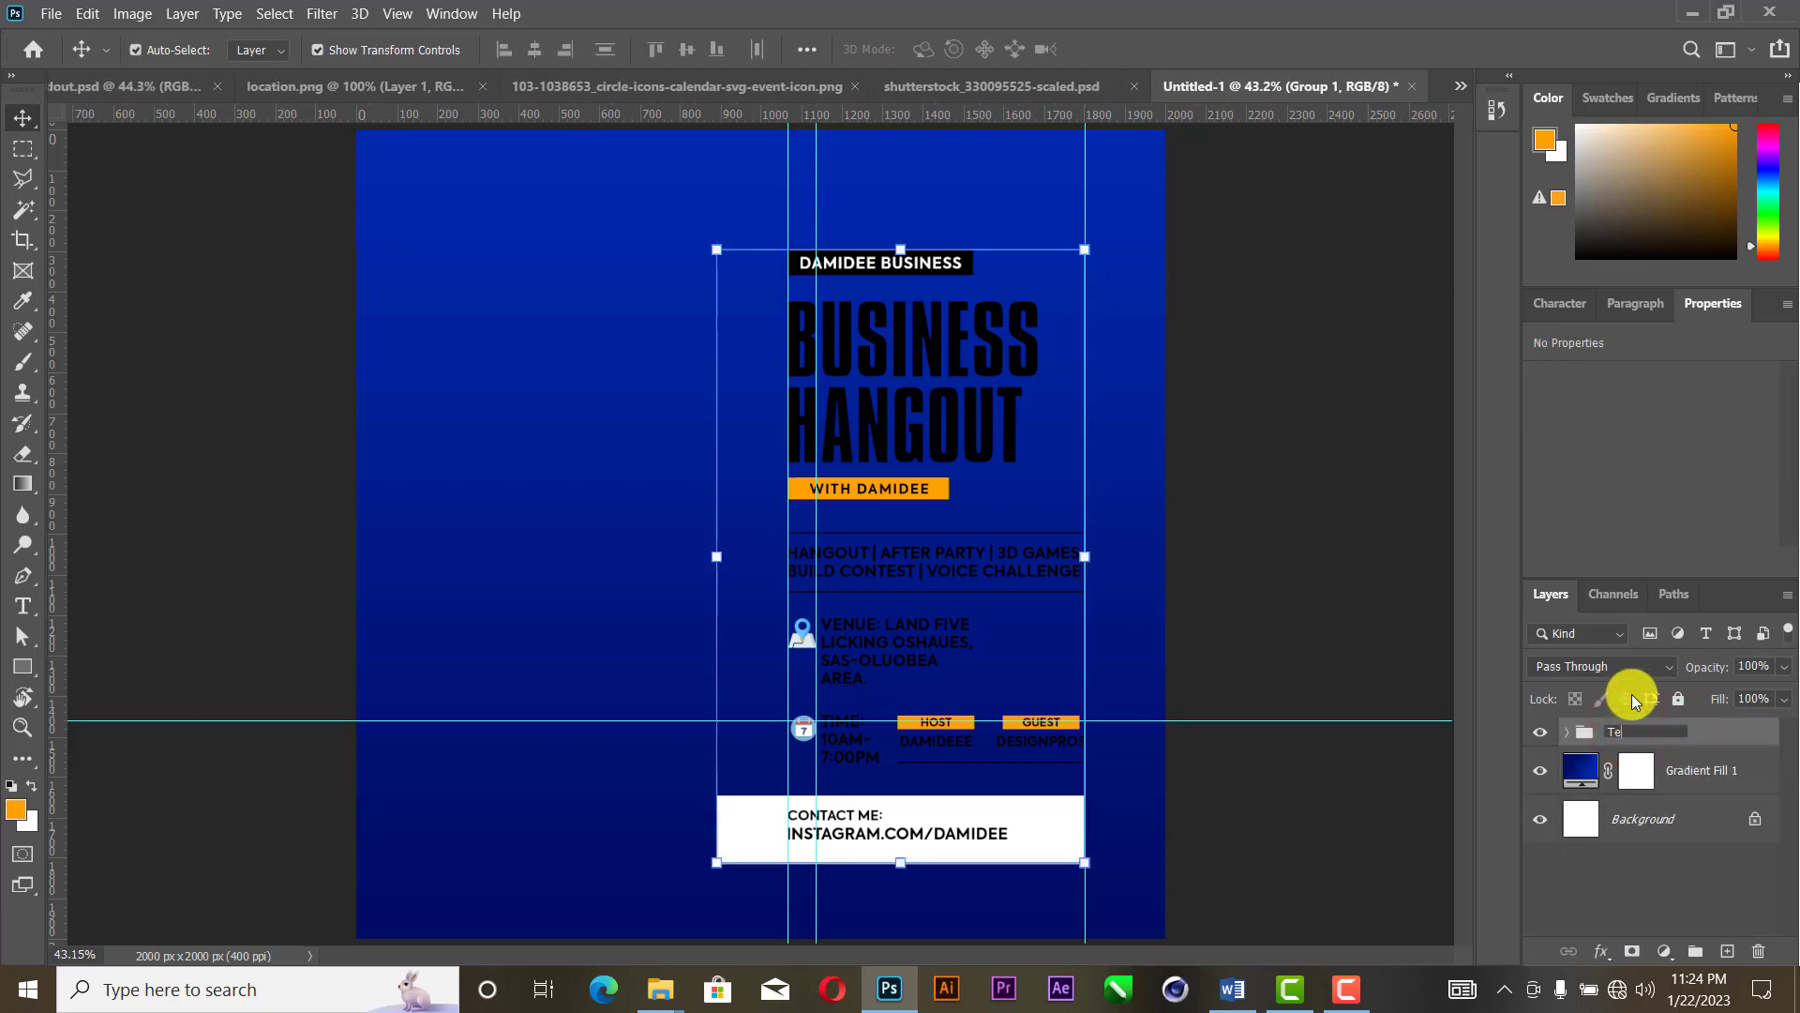
pyautogui.press('Return')
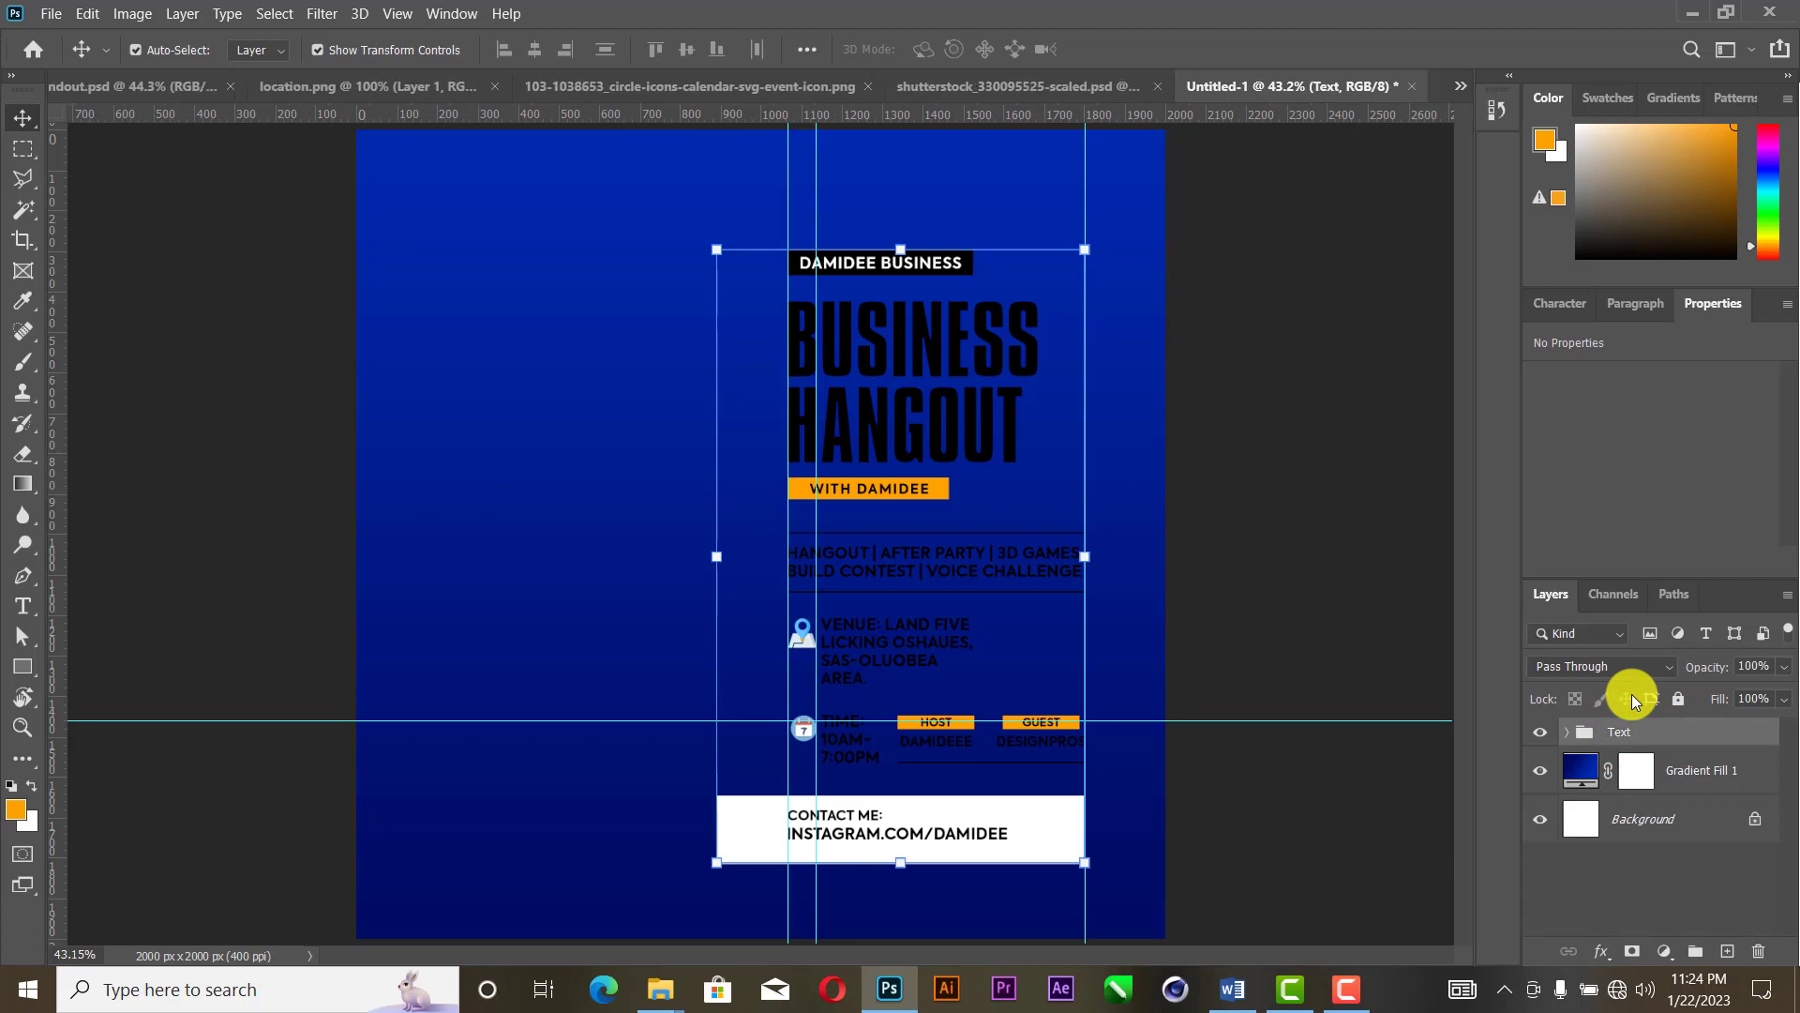
pyautogui.click(1308, 552)
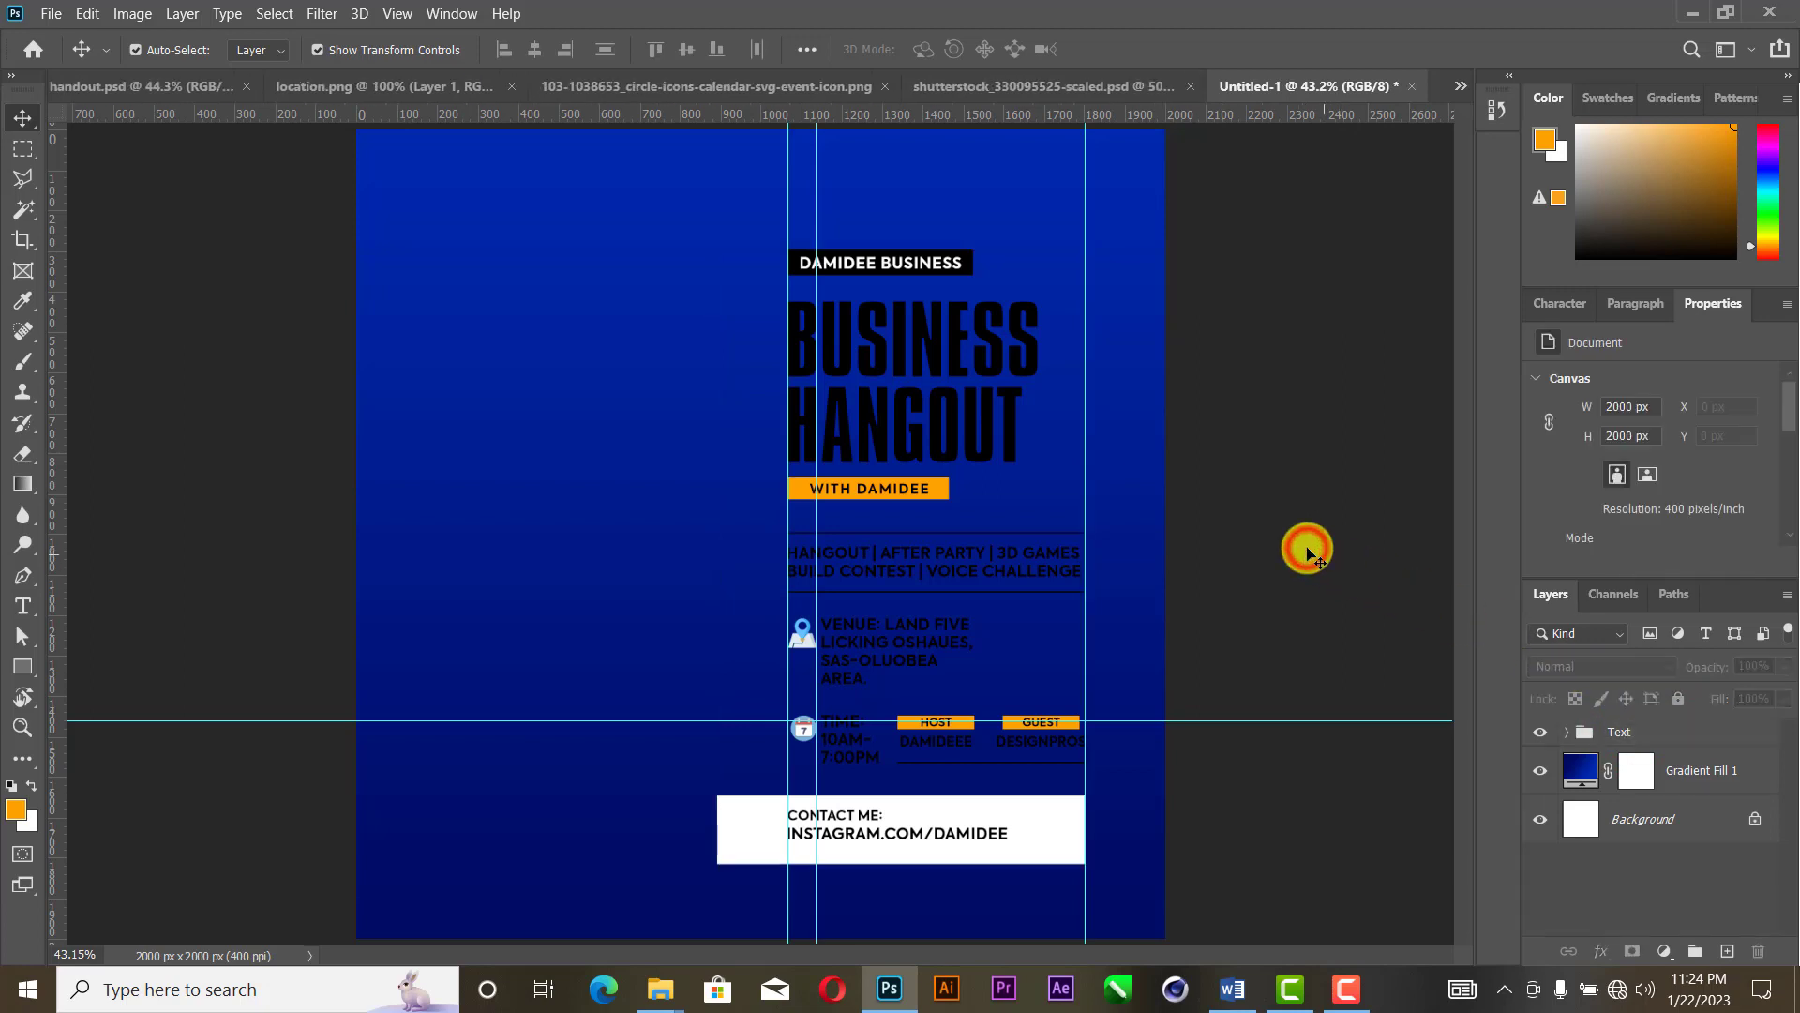
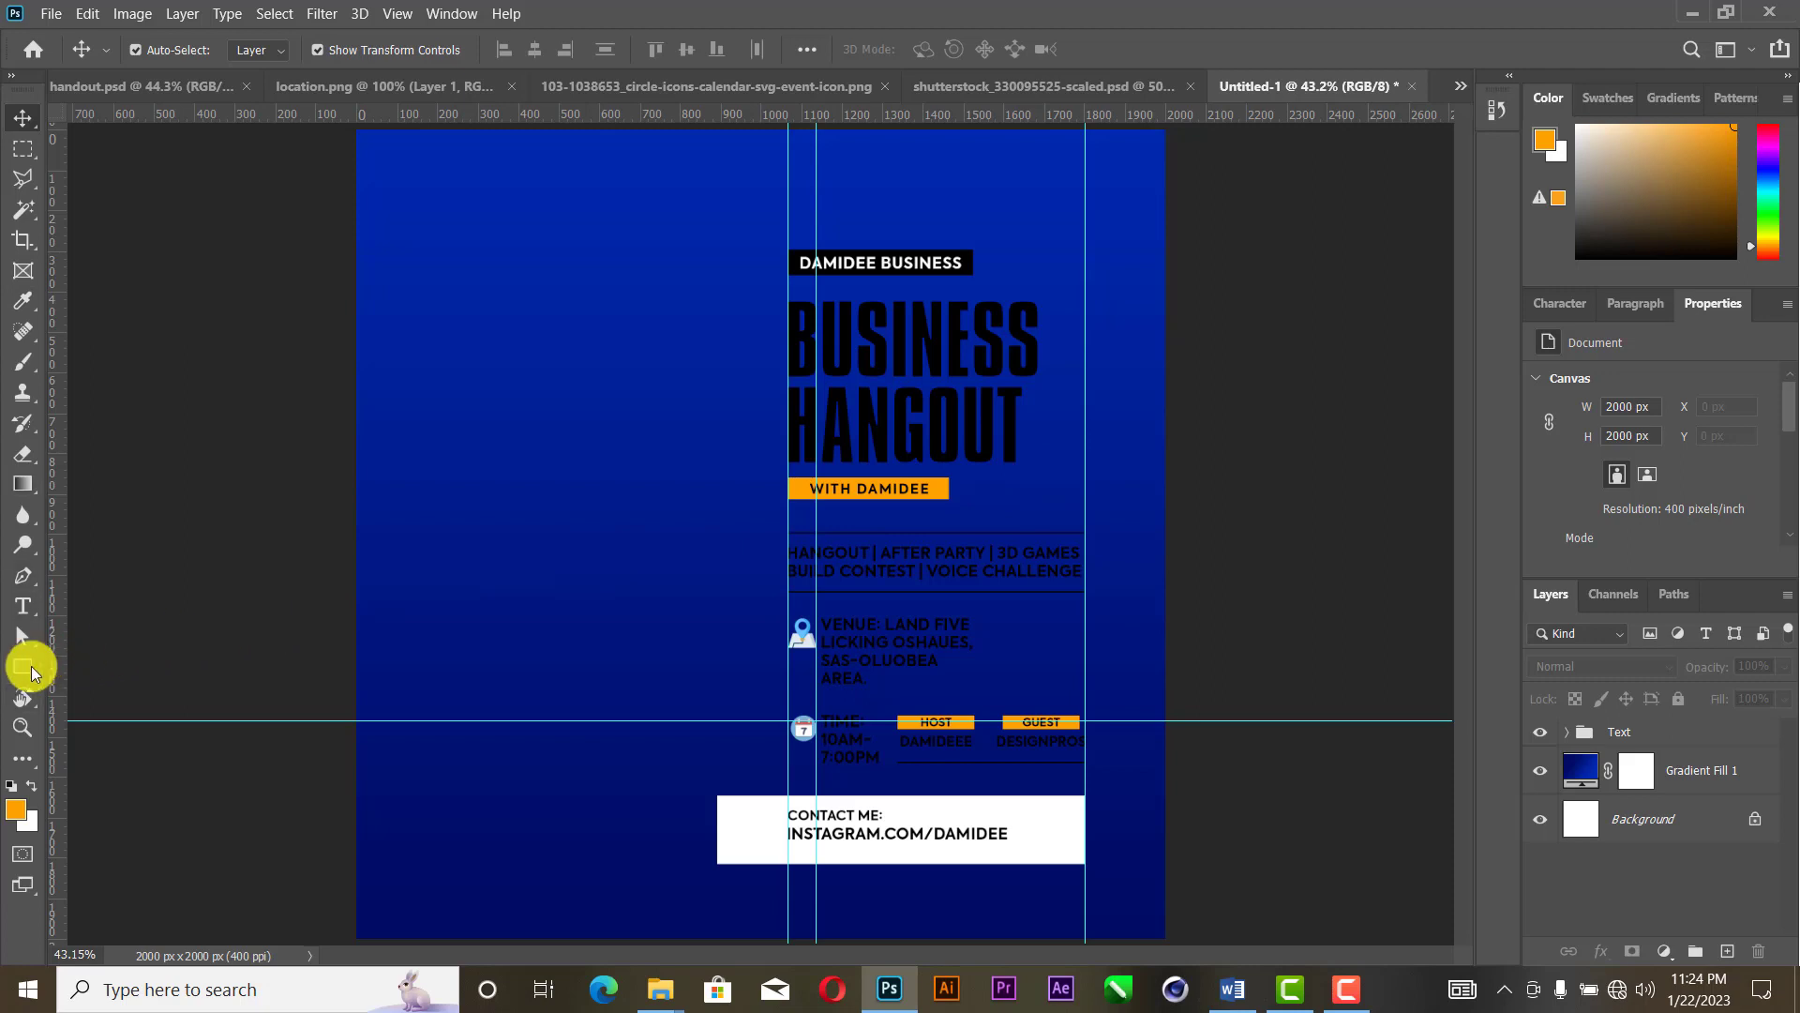
# Step: Place the cut-out woman from shutterstock_330095525-scaled.psd in the flyer's lower-left area and scale her to 93.67%
pyautogui.click(976, 87)
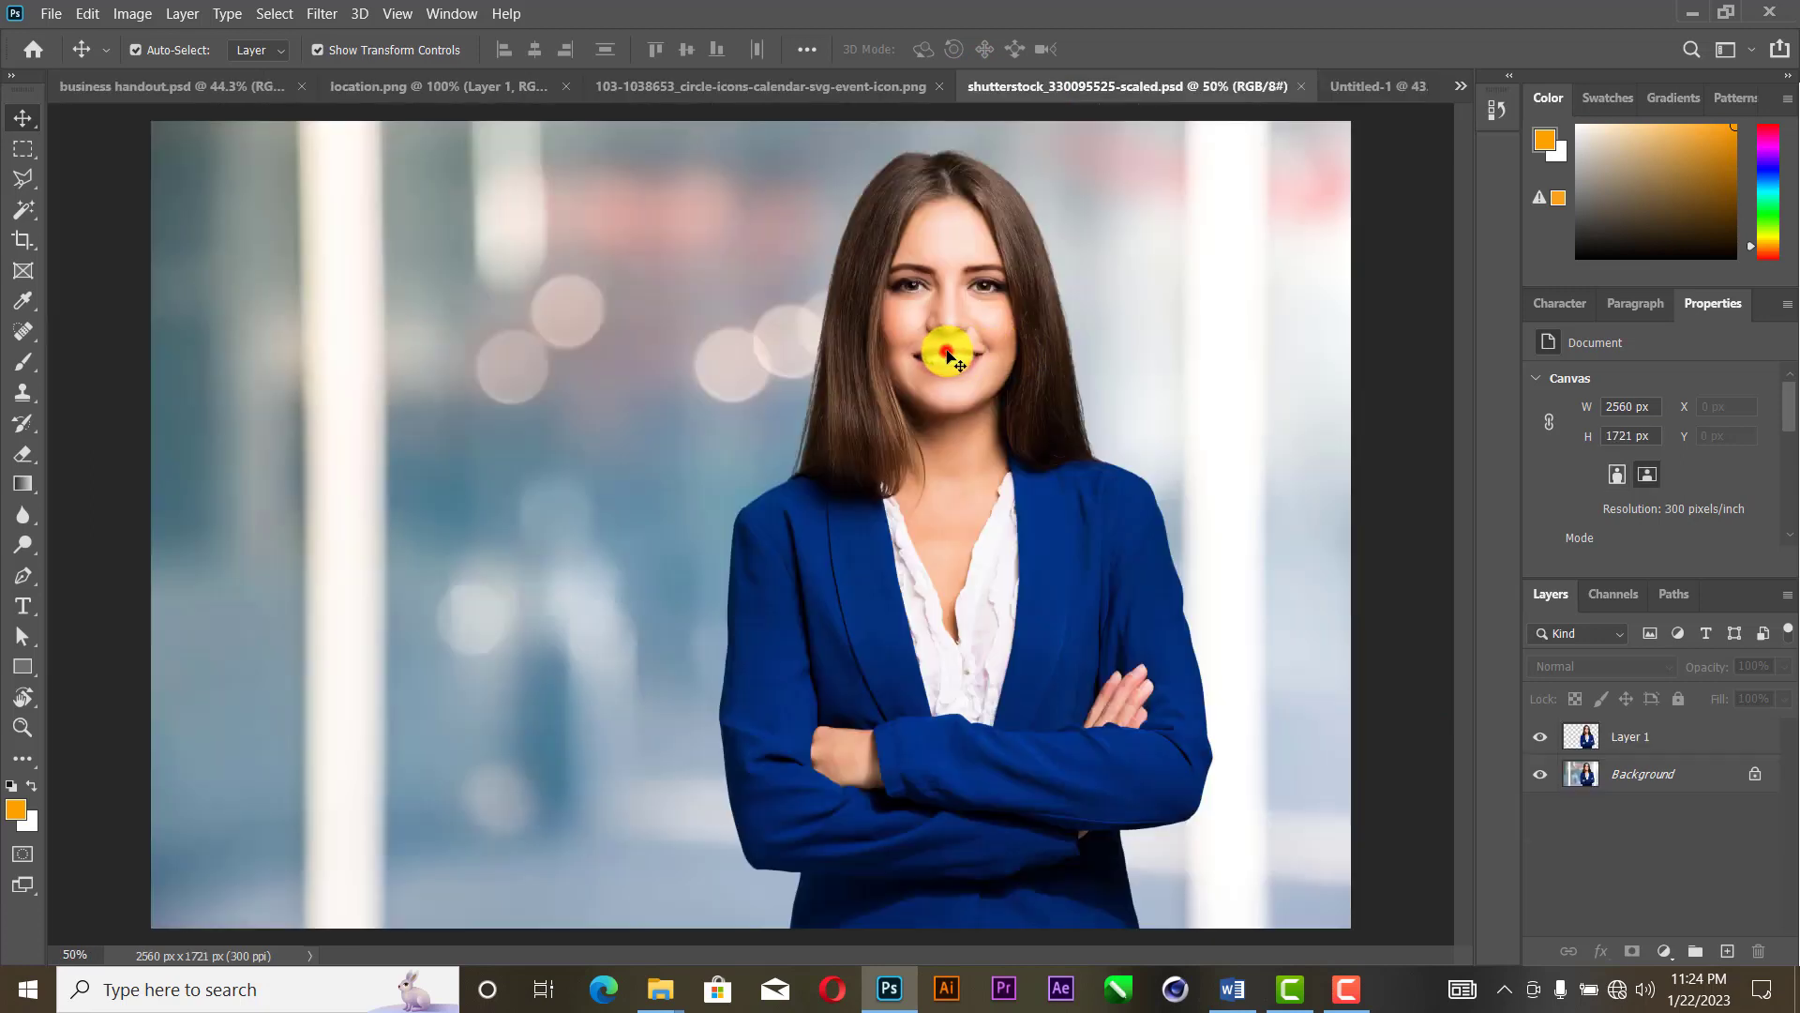
pyautogui.moveTo(947, 354); pyautogui.dragTo(576, 598)
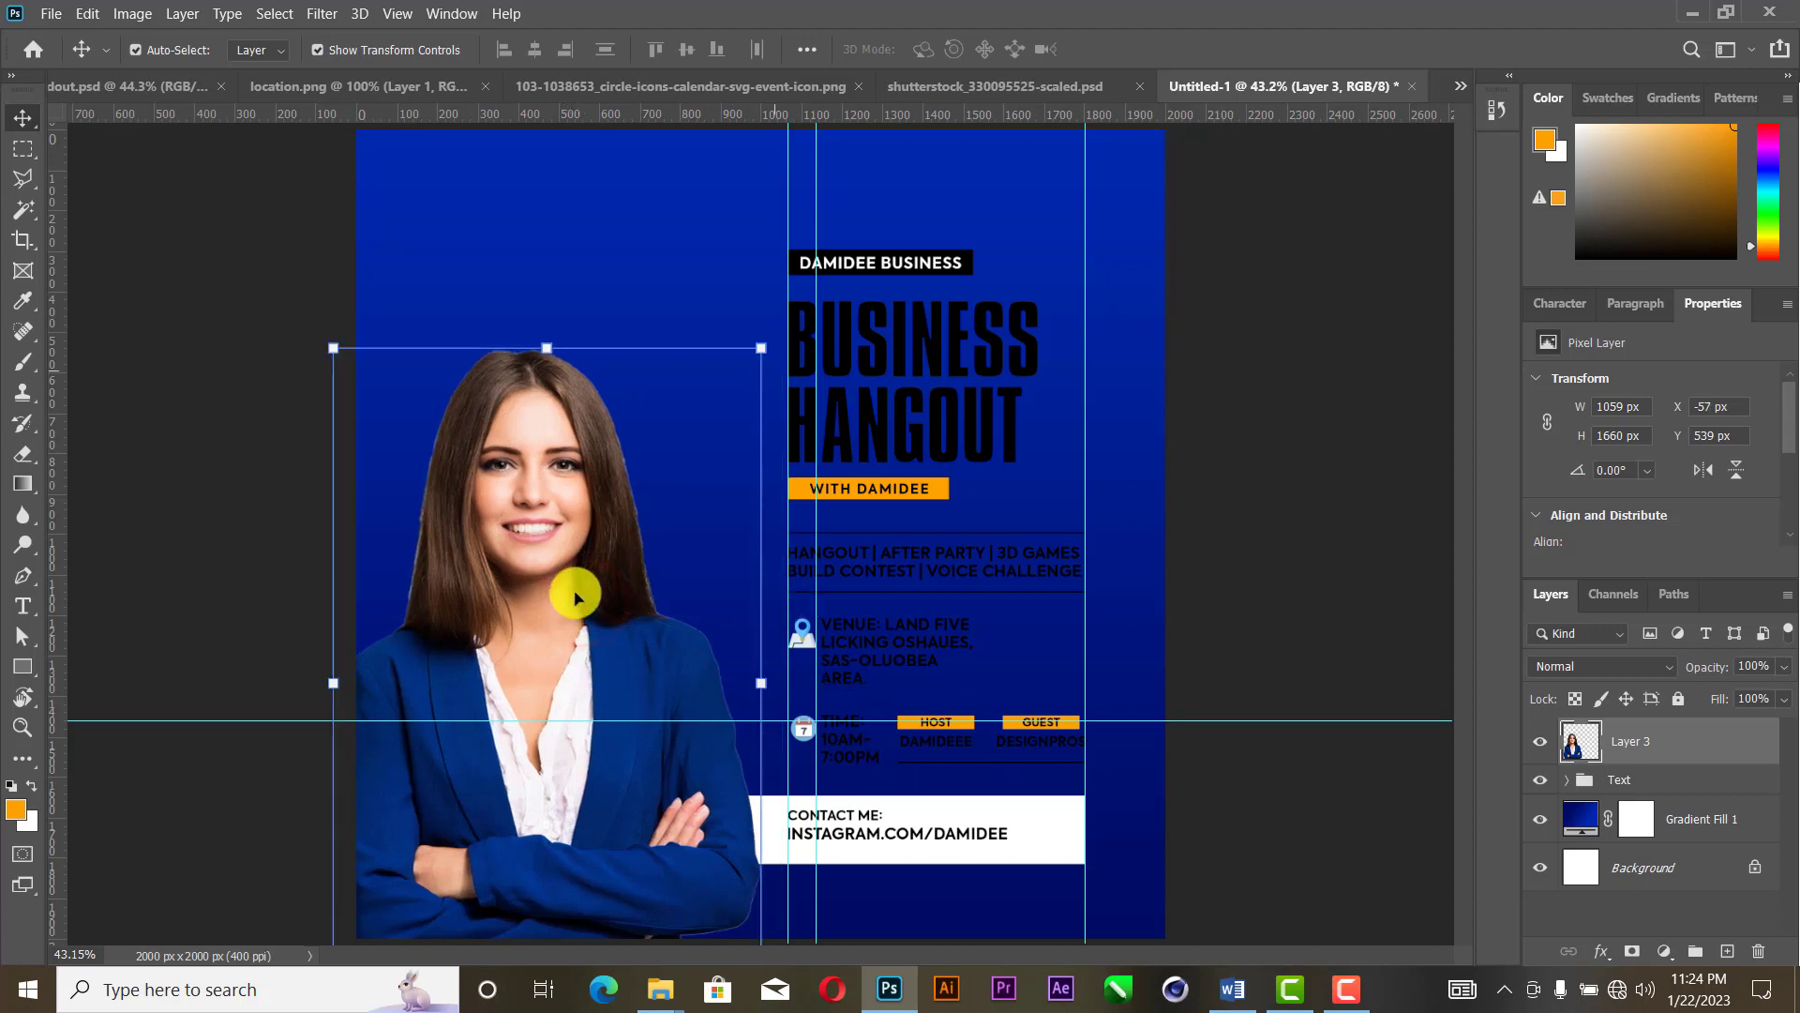
pyautogui.moveTo(759, 347)
pyautogui.mouseDown()
pyautogui.moveTo(764, 329)
pyautogui.moveTo(762, 347)
pyautogui.mouseUp()
pyautogui.click(486, 48)
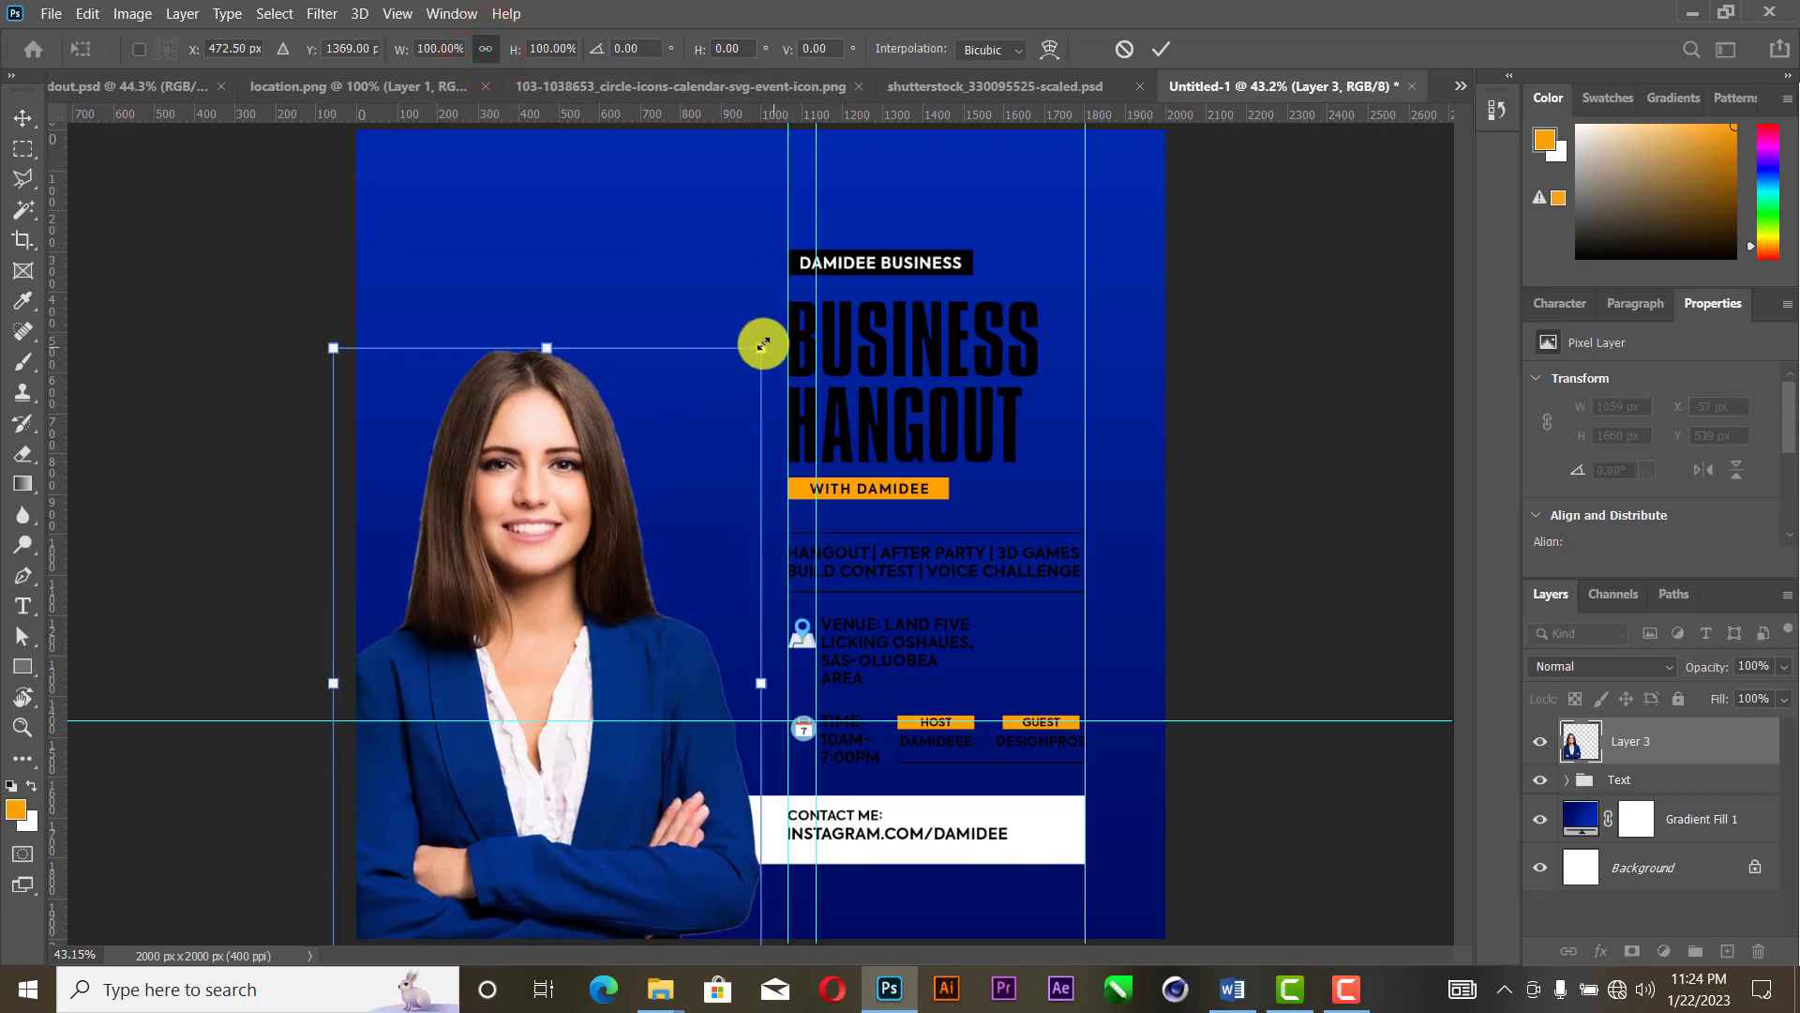
pyautogui.moveTo(764, 344); pyautogui.dragTo(733, 388)
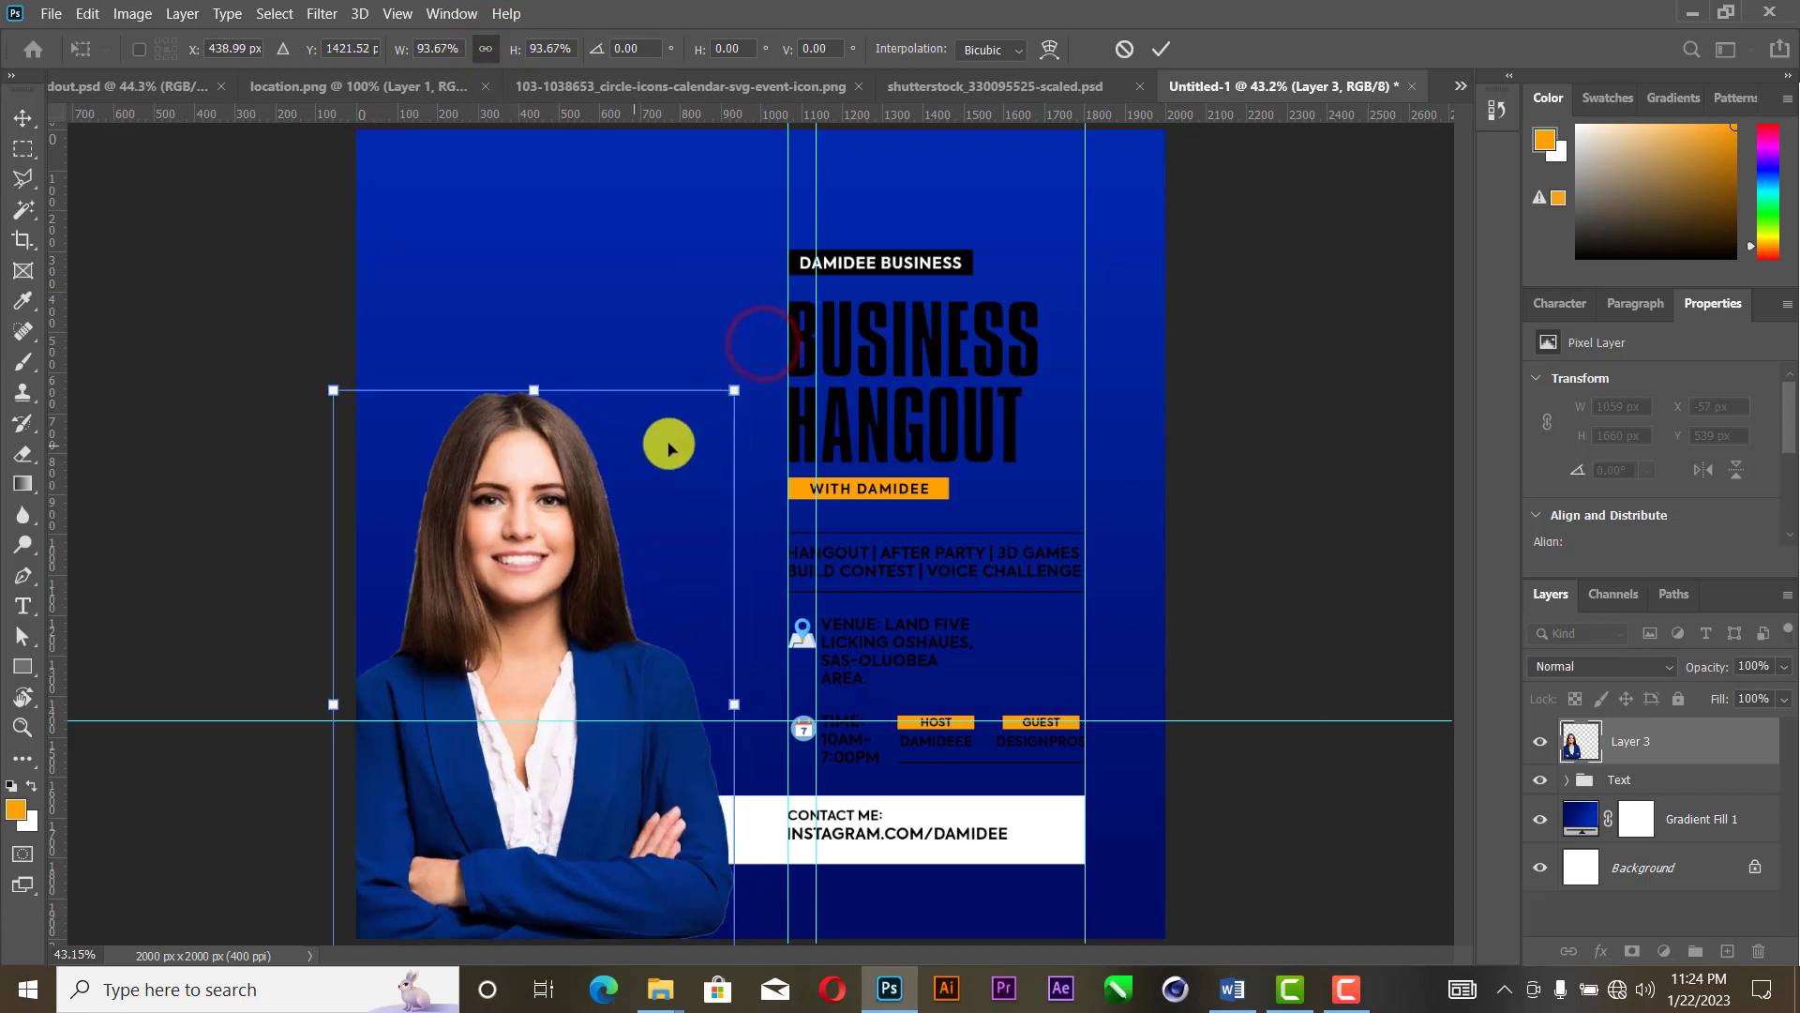
pyautogui.moveTo(491, 603); pyautogui.dragTo(499, 613)
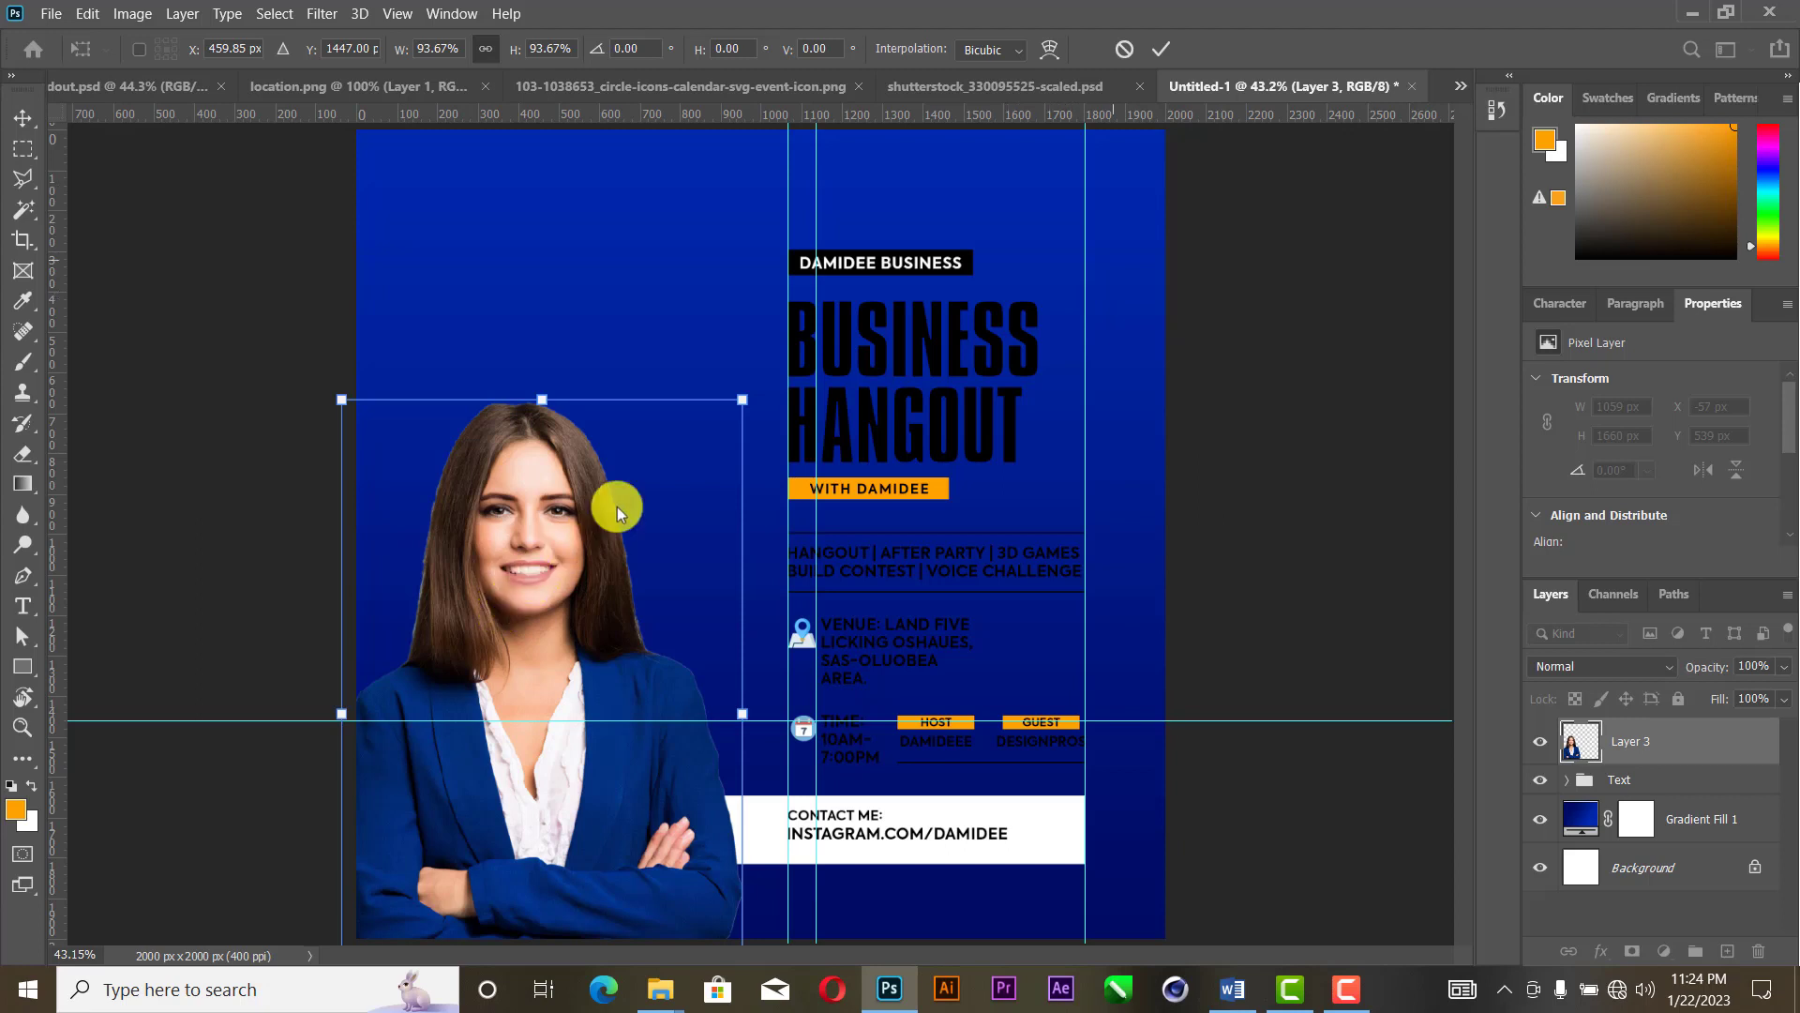
pyautogui.click(1156, 47)
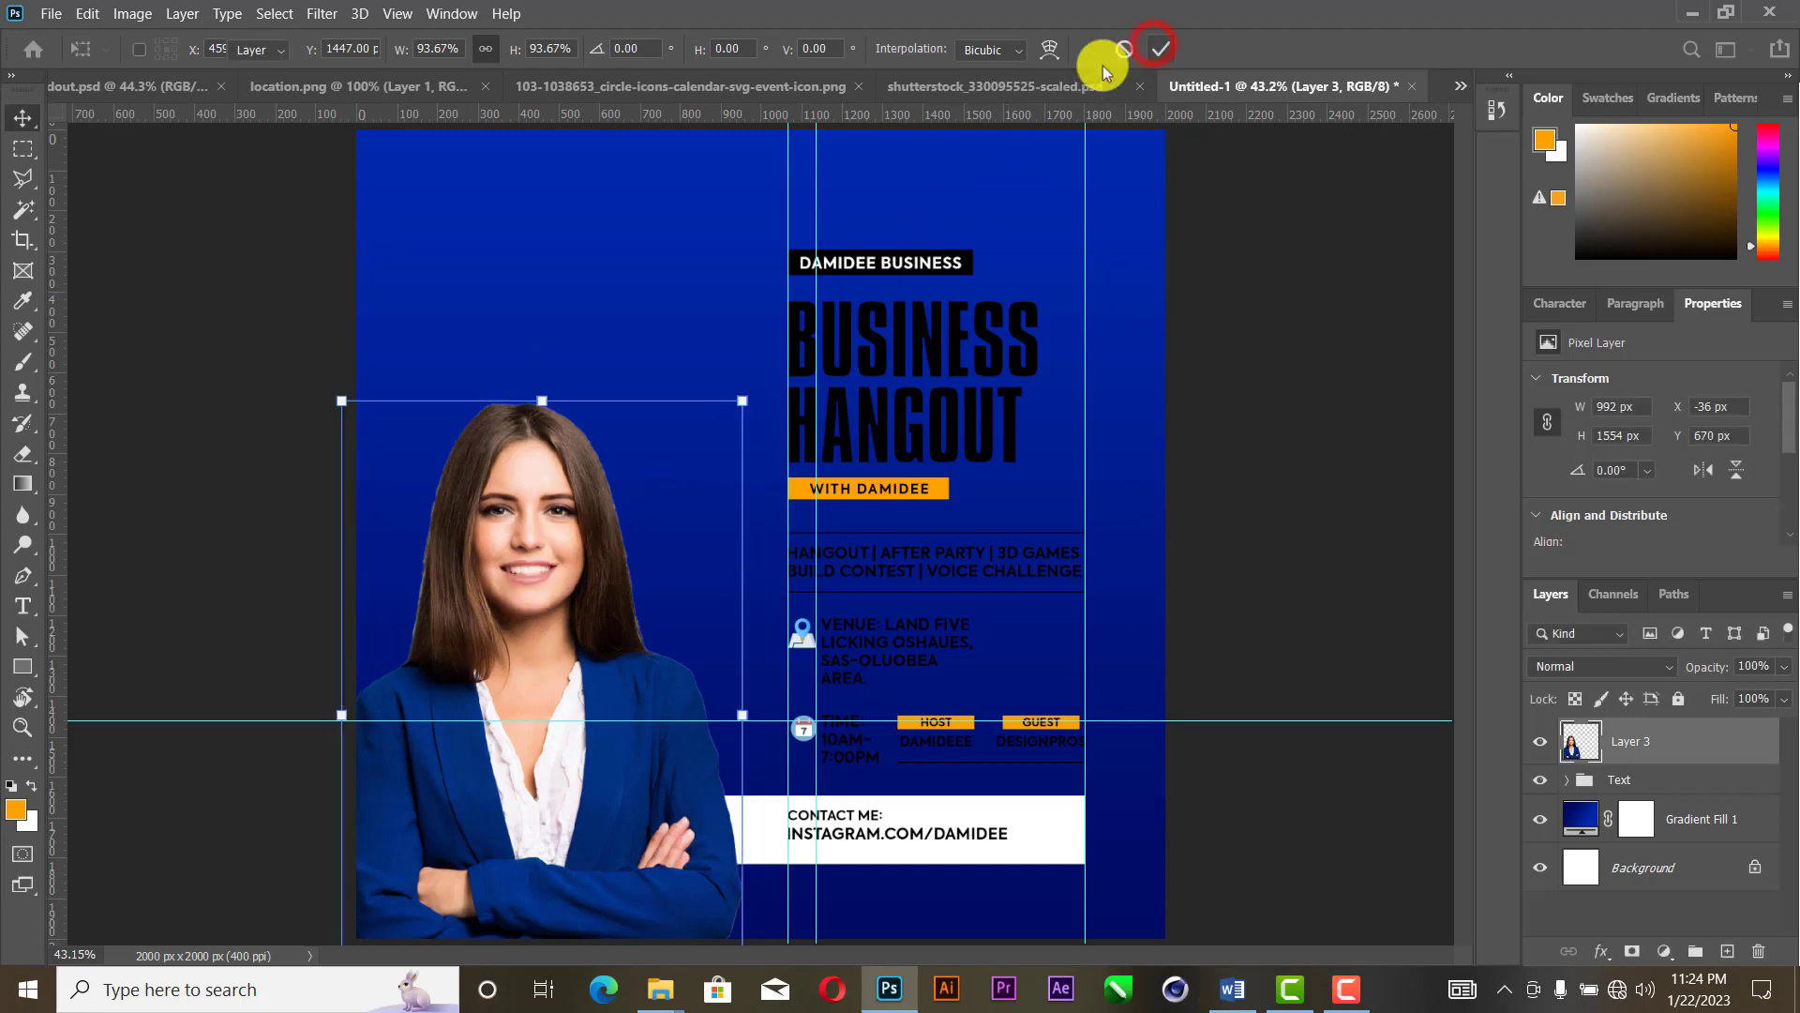
# Step: Apply the Camera Raw filter to the woman's layer with Contrast +29, Texture +100, Clarity +13 and Vibrance -3
pyautogui.click(572, 292)
pyautogui.click(507, 600)
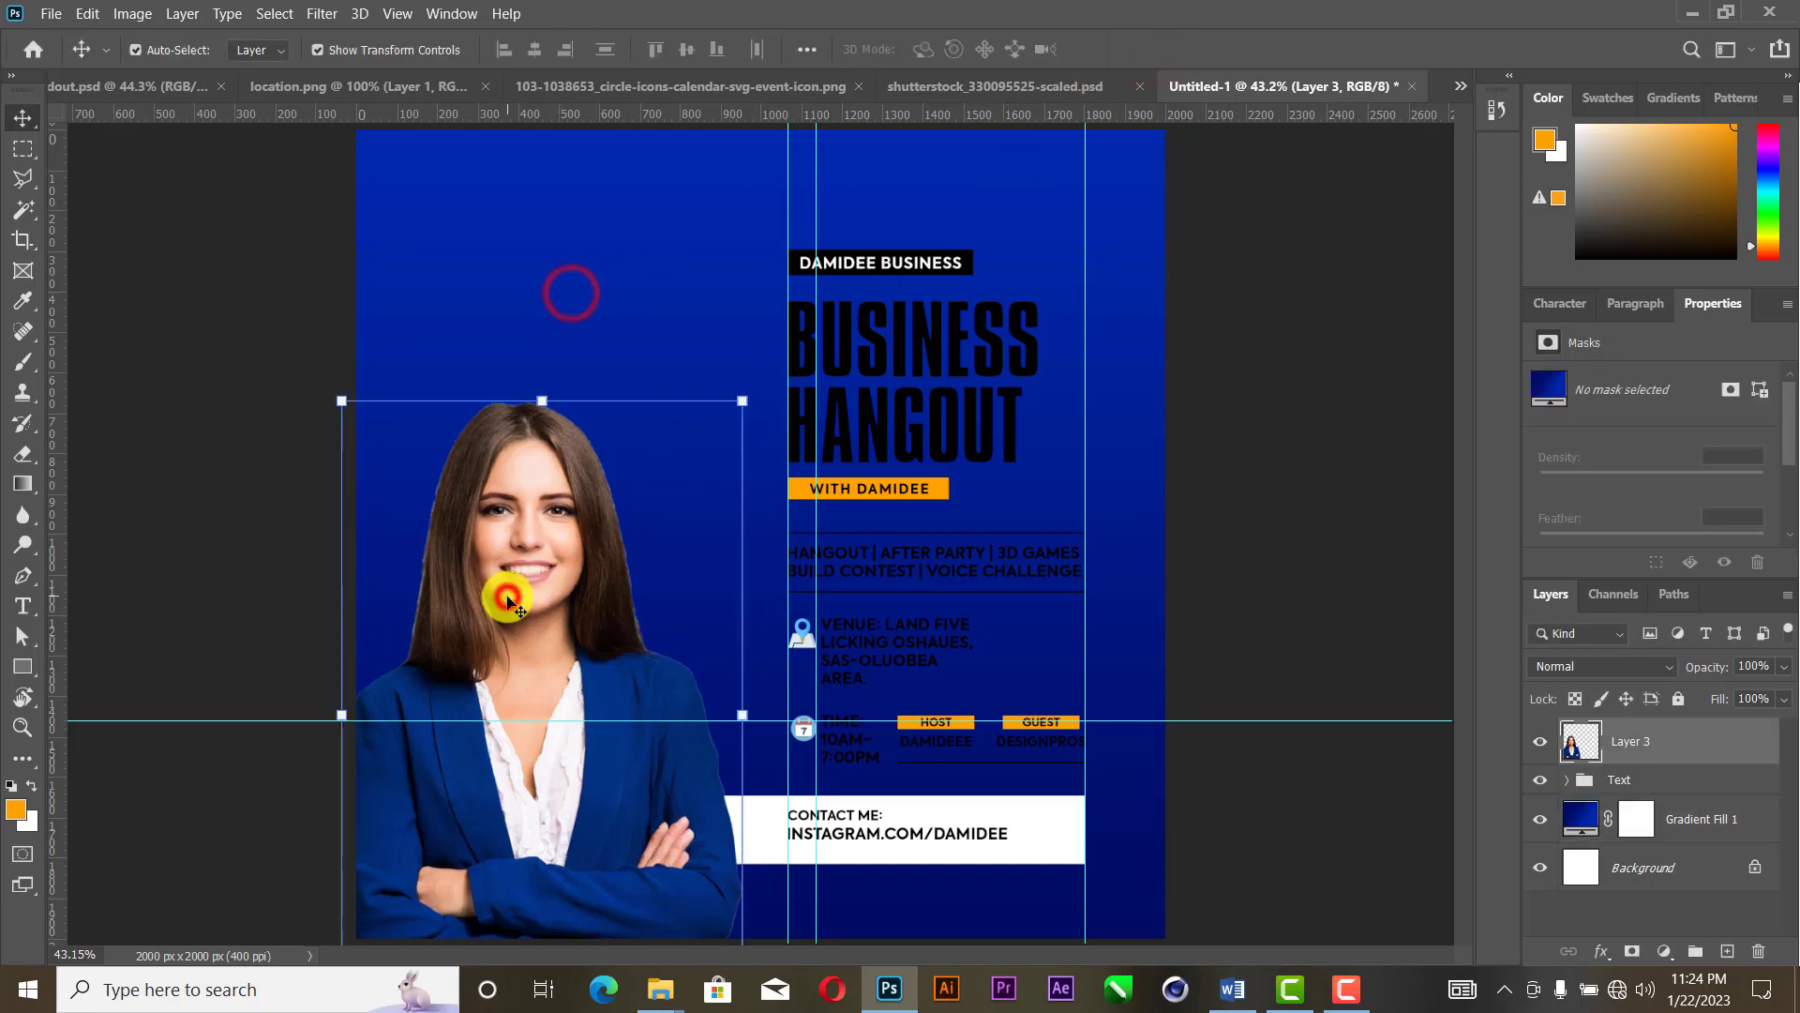
pyautogui.click(322, 15)
pyautogui.click(379, 148)
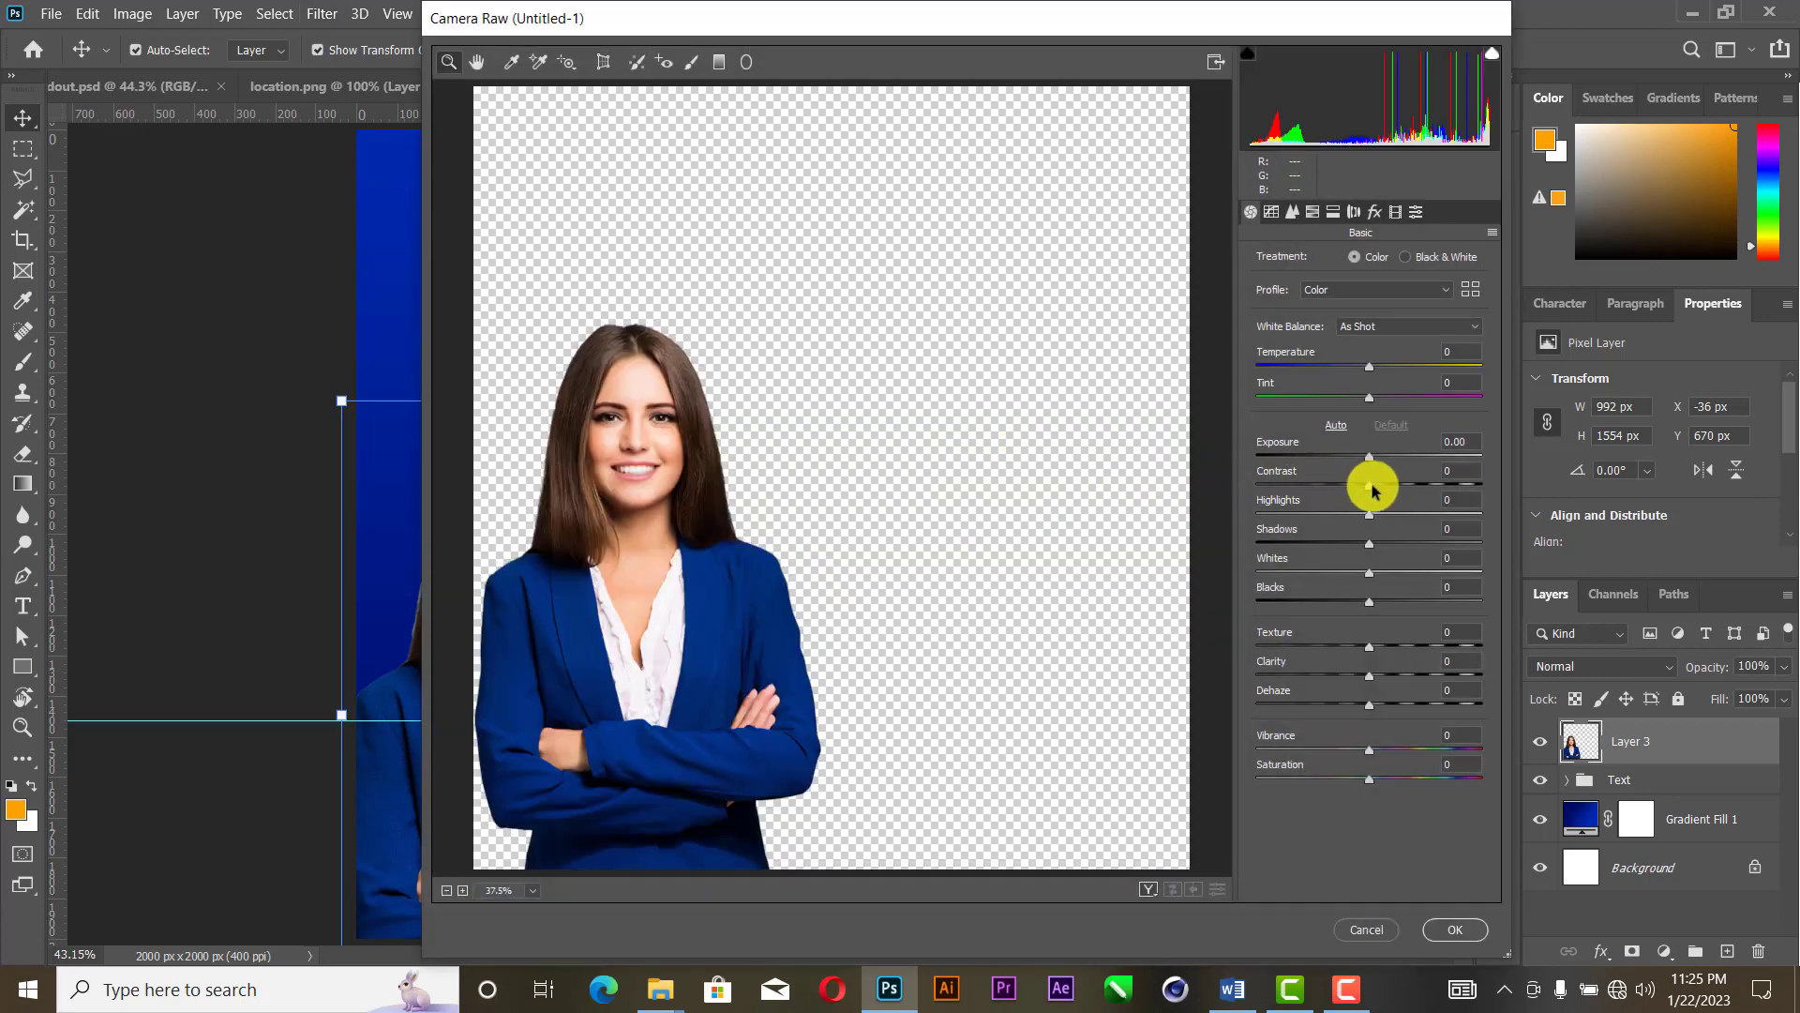
pyautogui.moveTo(1373, 487)
pyautogui.mouseDown()
pyautogui.moveTo(1495, 486)
pyautogui.moveTo(1403, 490)
pyautogui.mouseUp()
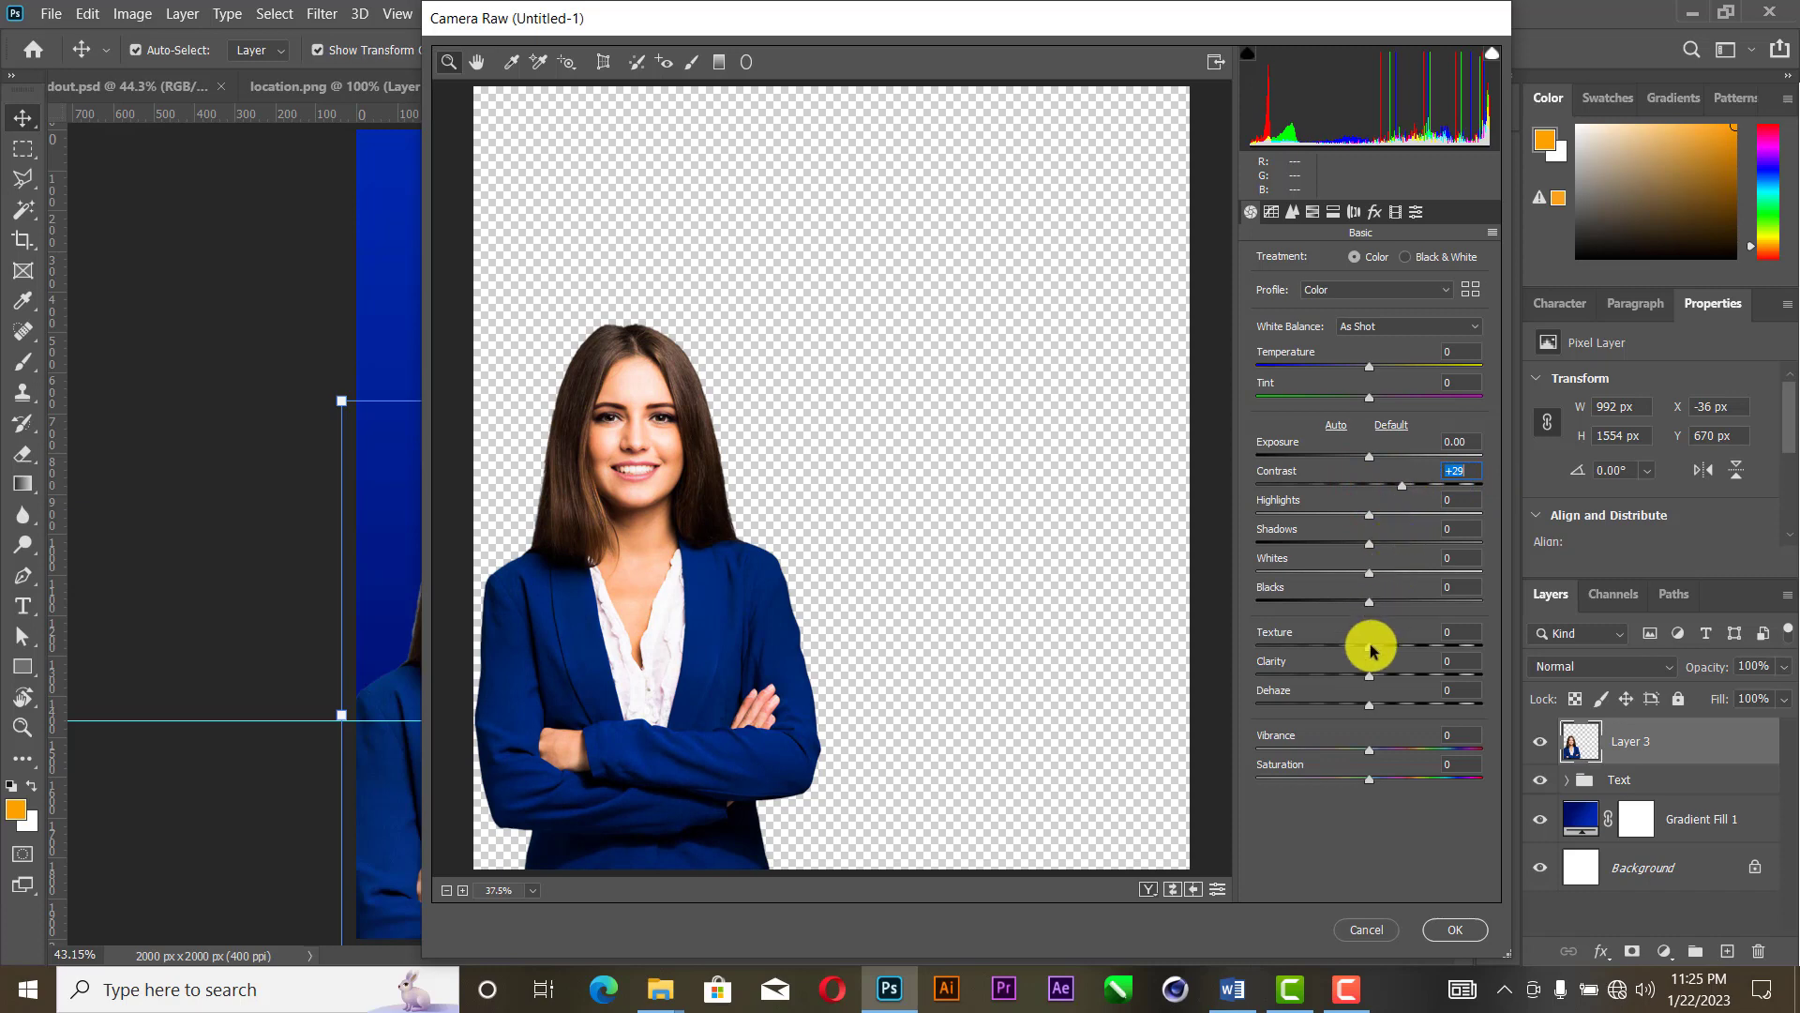
pyautogui.moveTo(1370, 654); pyautogui.dragTo(1507, 663)
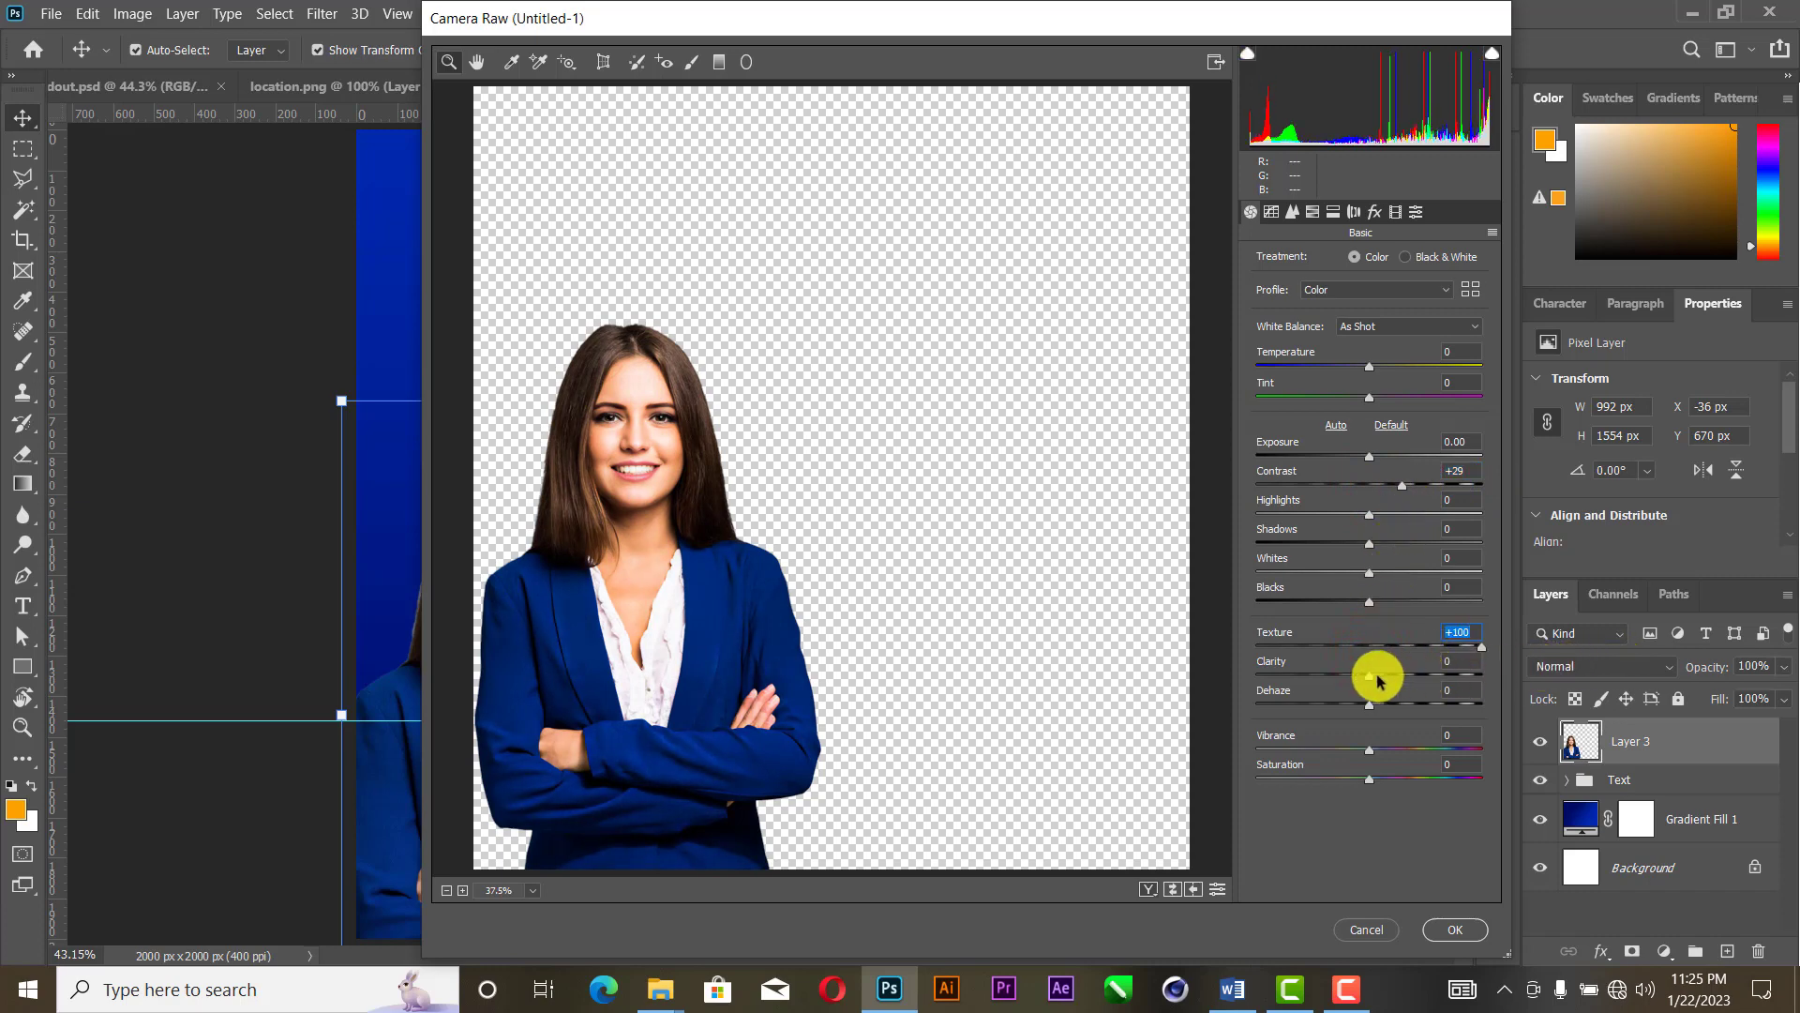
pyautogui.moveTo(1369, 677)
pyautogui.mouseDown()
pyautogui.moveTo(1434, 675)
pyautogui.moveTo(1389, 673)
pyautogui.mouseUp()
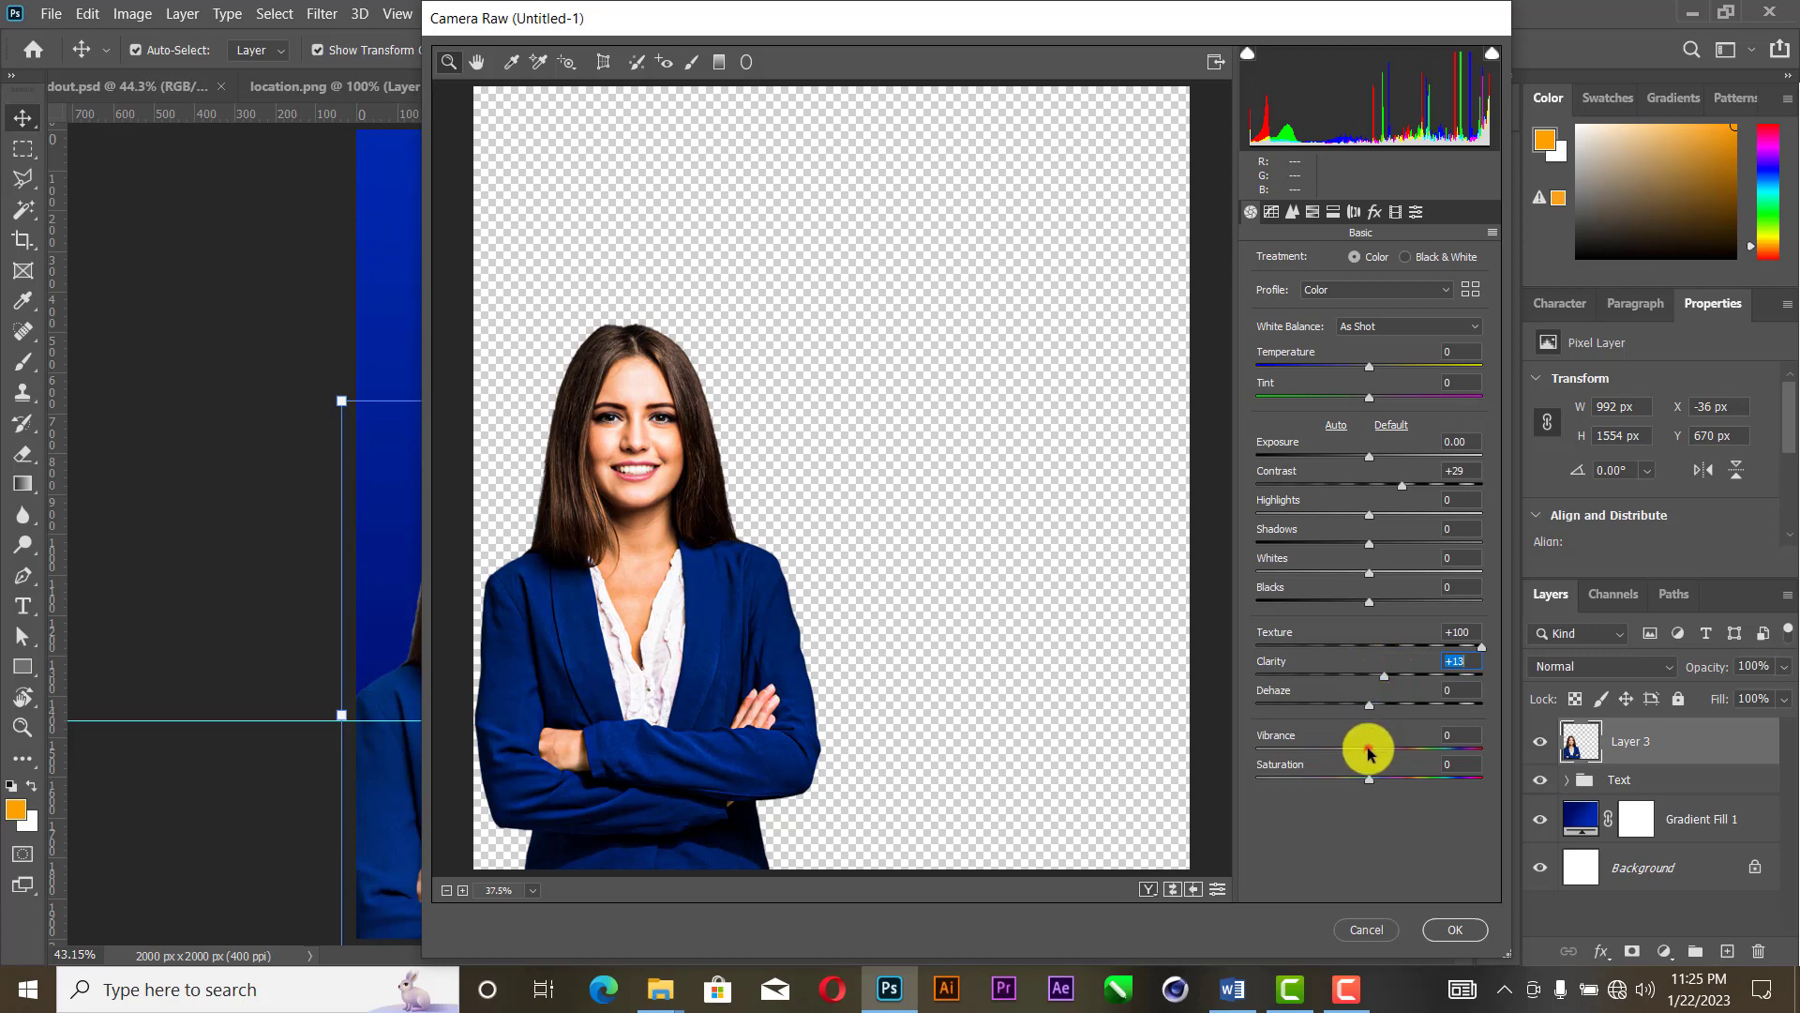
pyautogui.moveTo(1368, 750); pyautogui.dragTo(1365, 760)
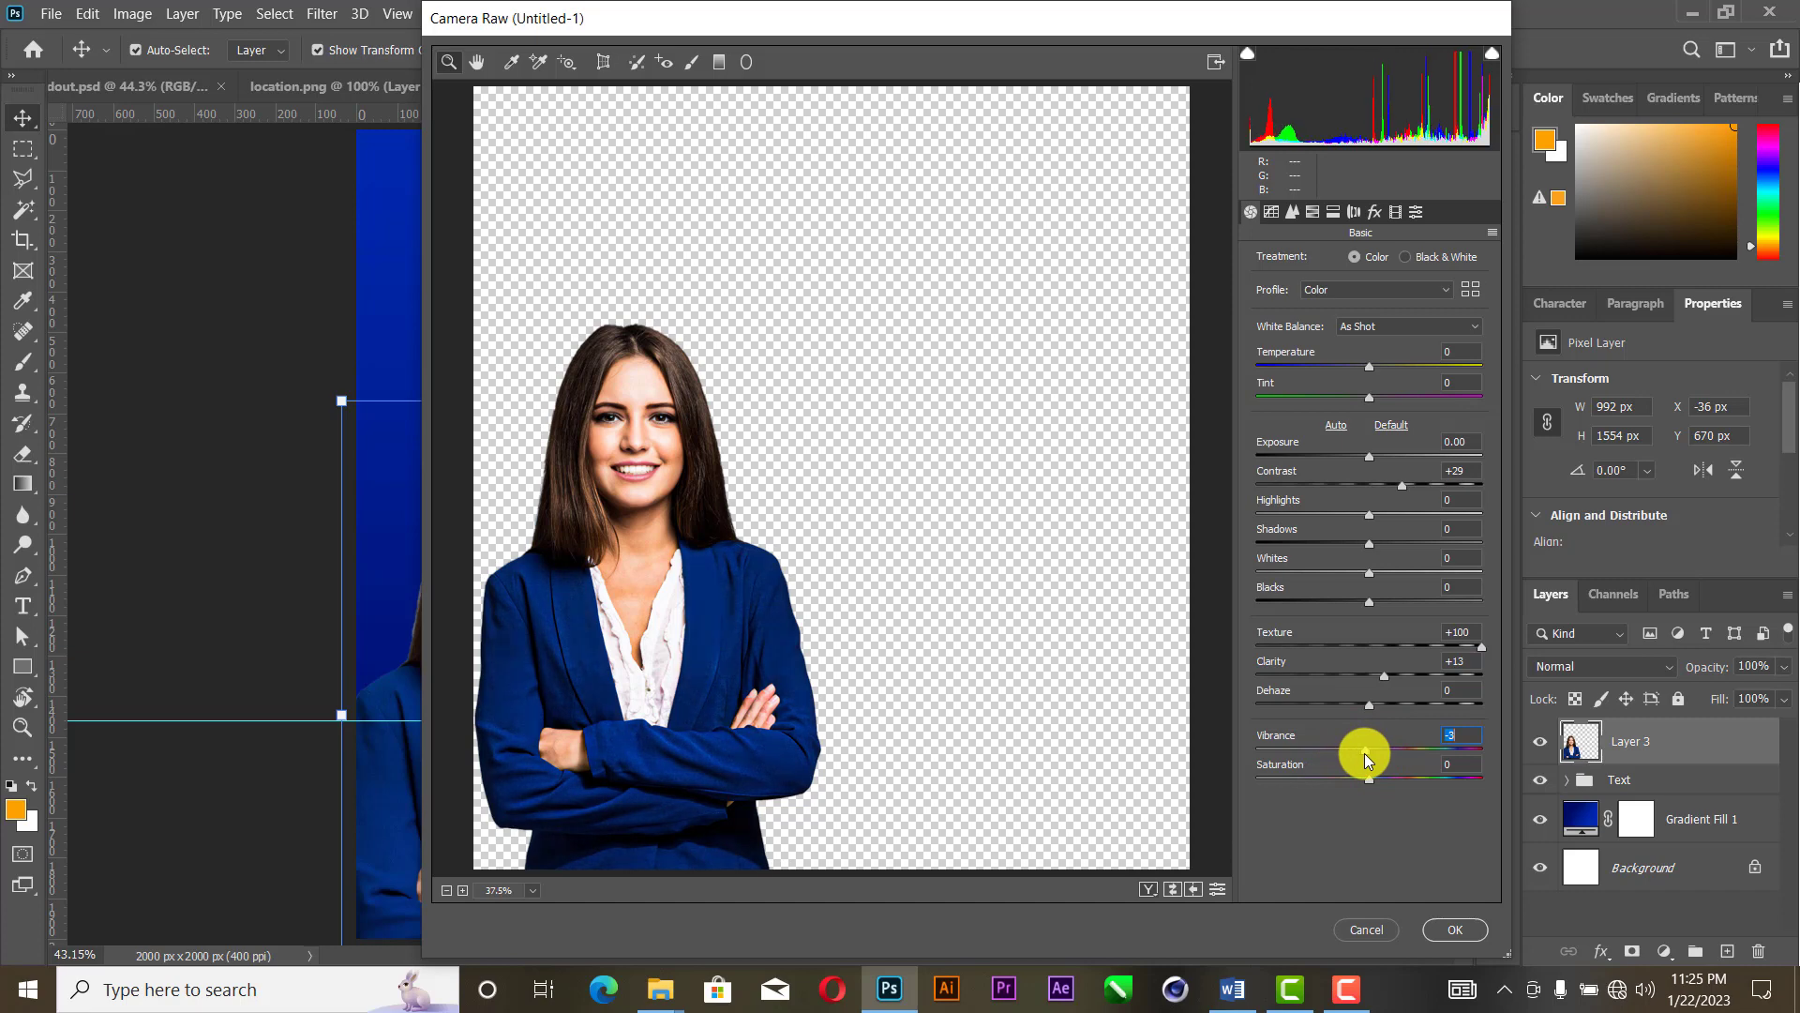
pyautogui.click(1457, 929)
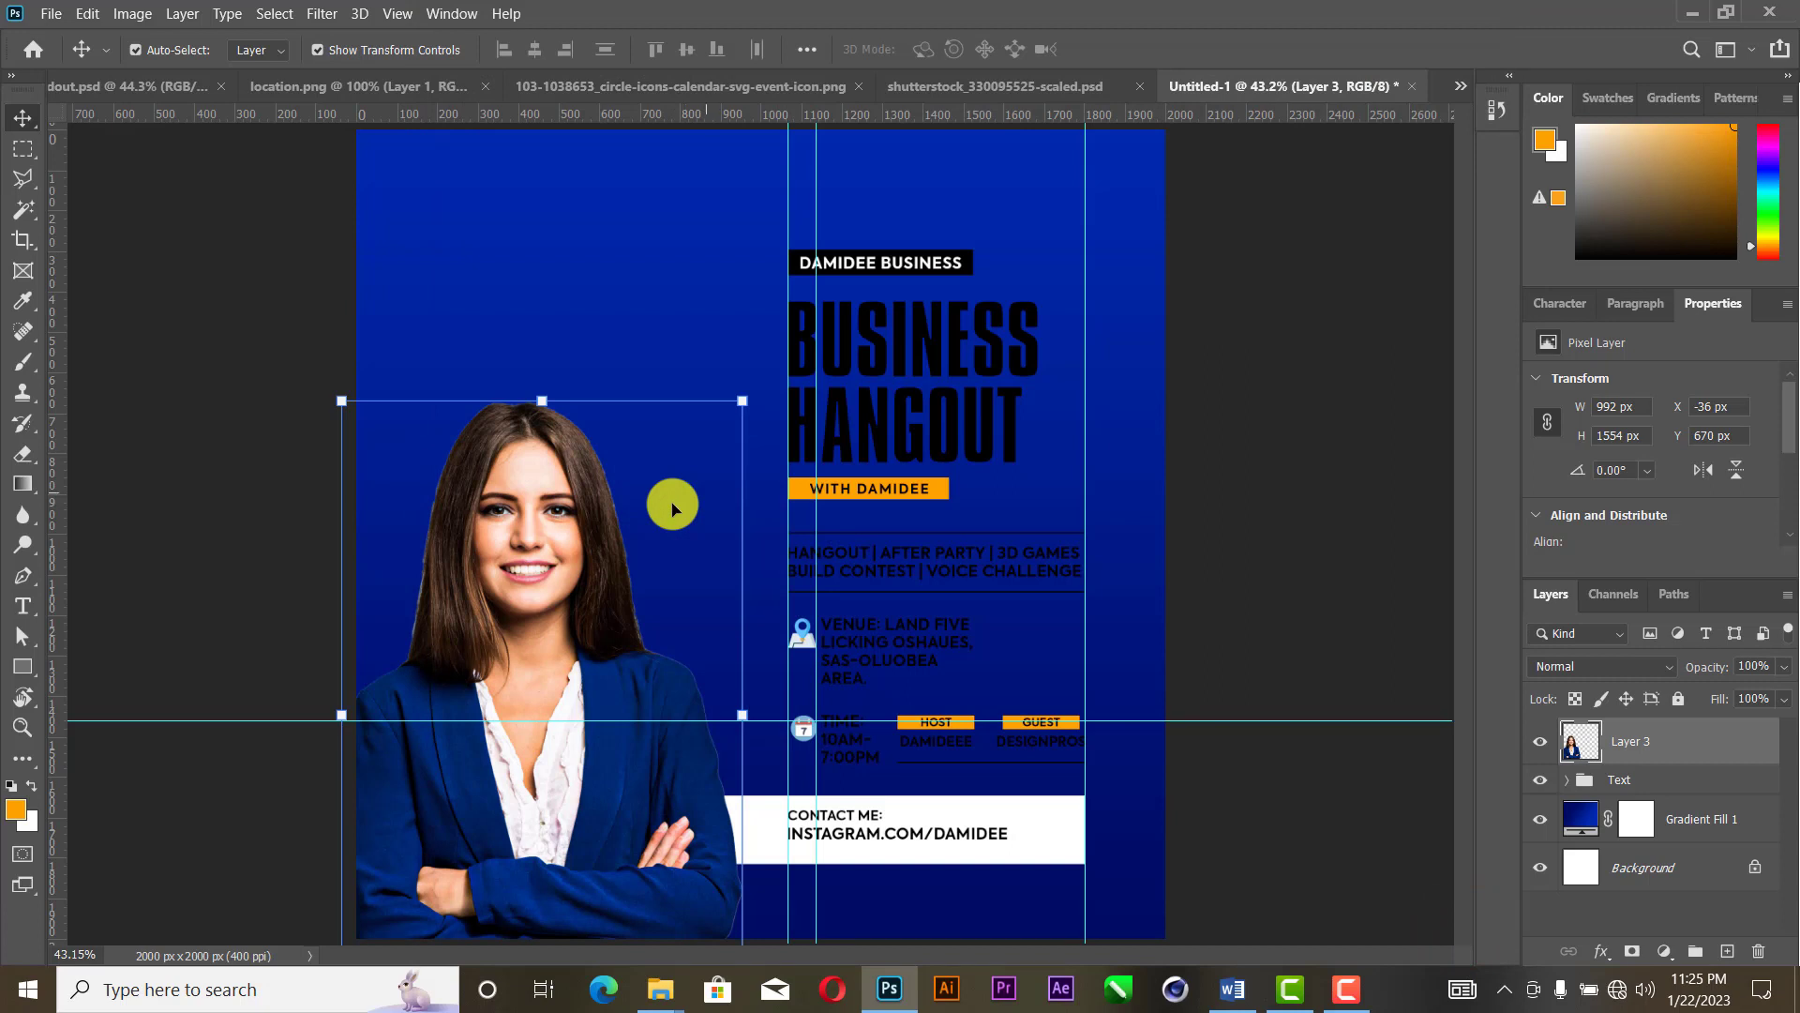
pyautogui.click(1258, 375)
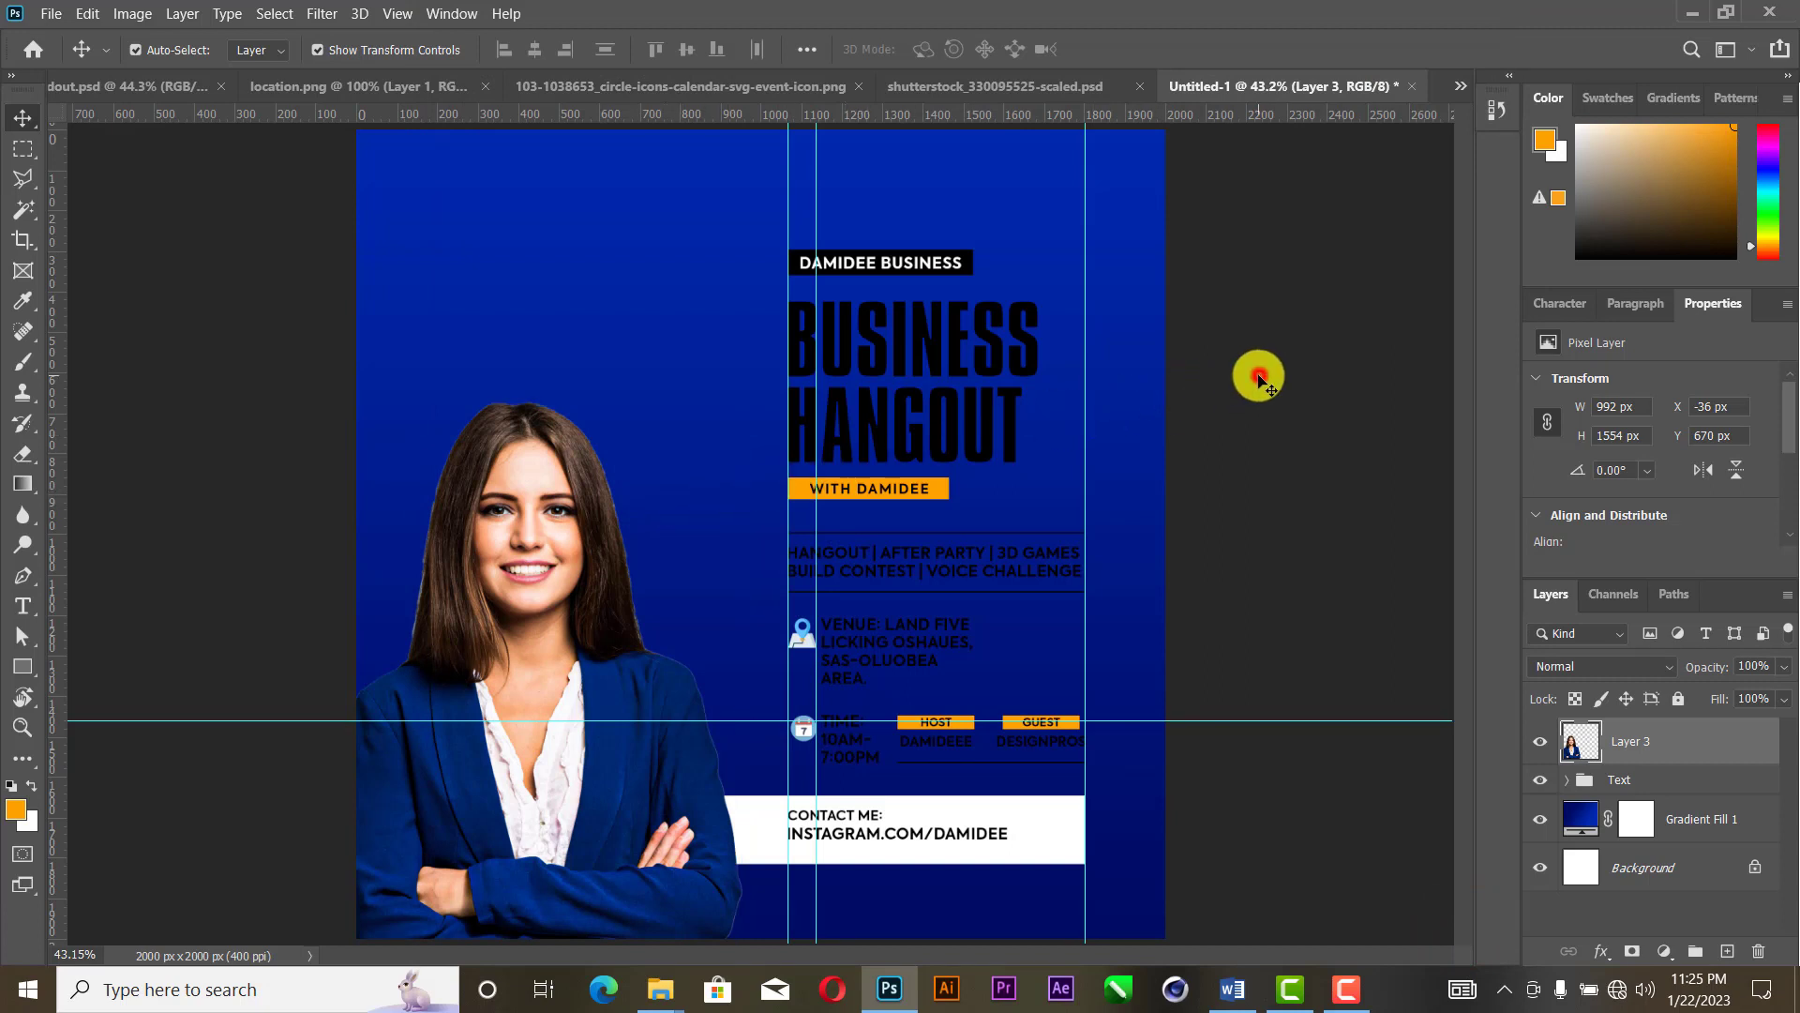
# Step: Draw a tall vertical rectangle over the woman's head from the flyer's upper edge and scale it to about 284 by 1454 px
pyautogui.click(445, 583)
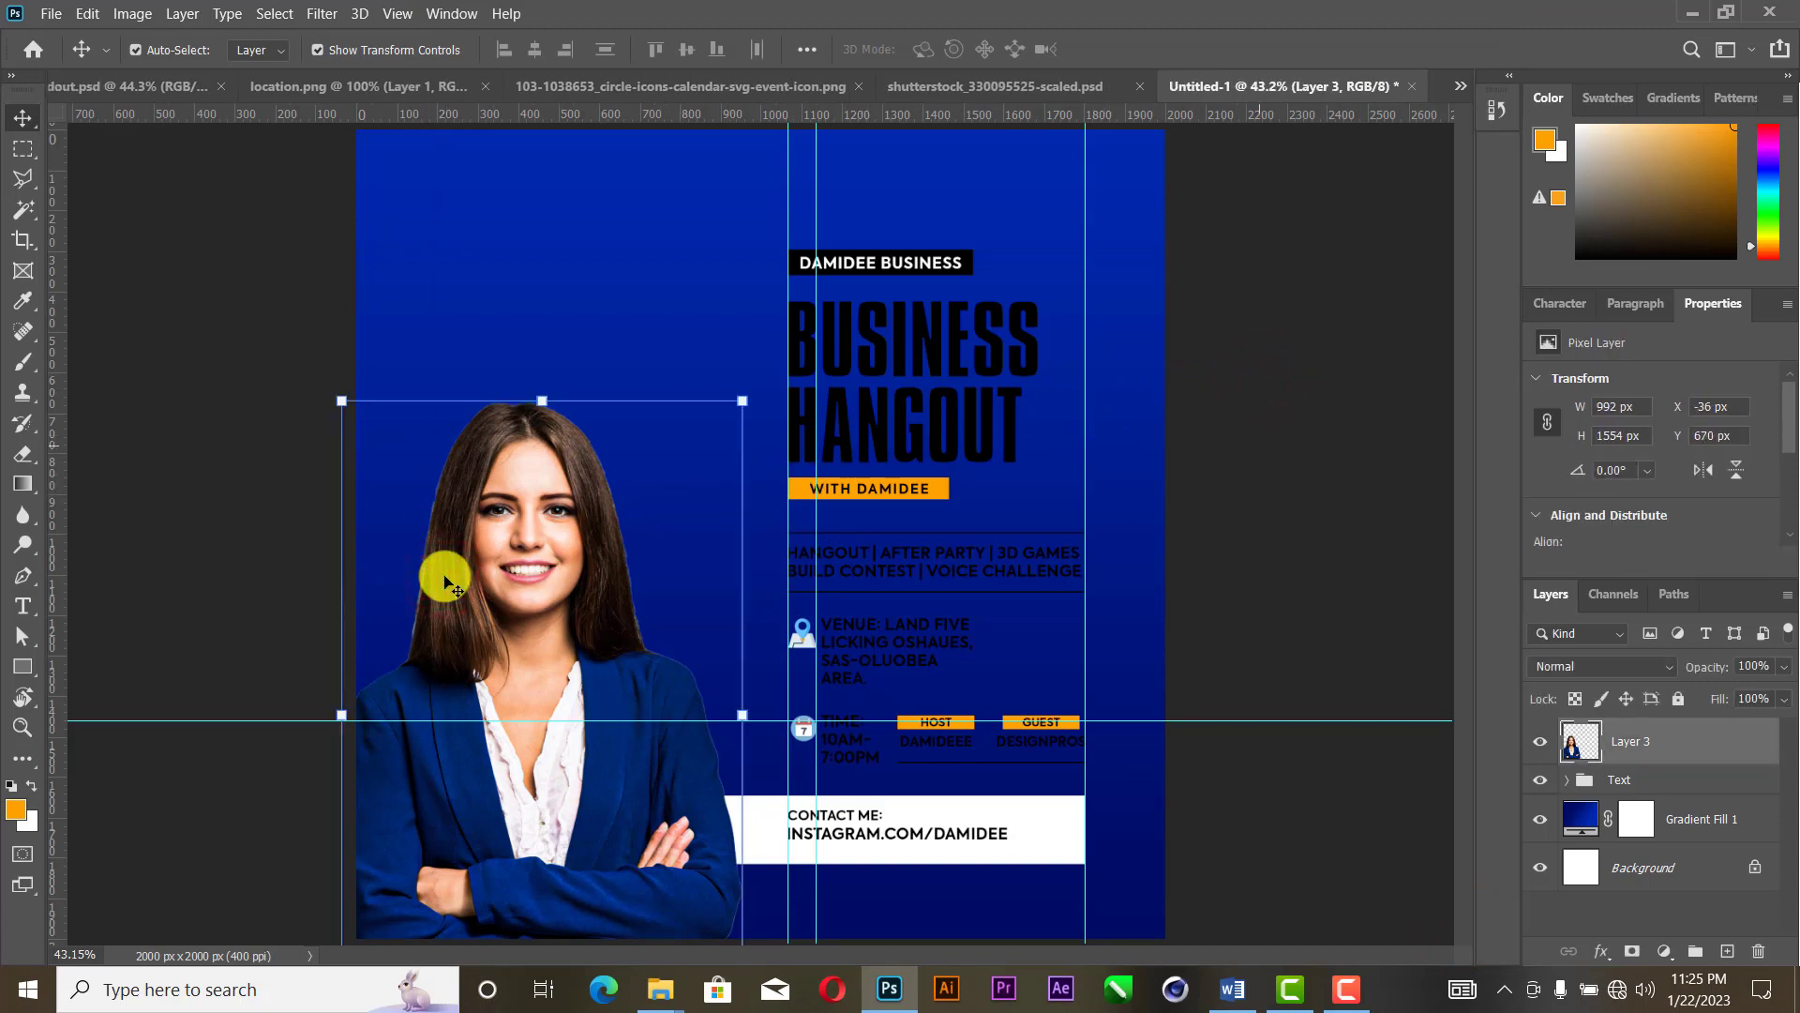
pyautogui.click(21, 664)
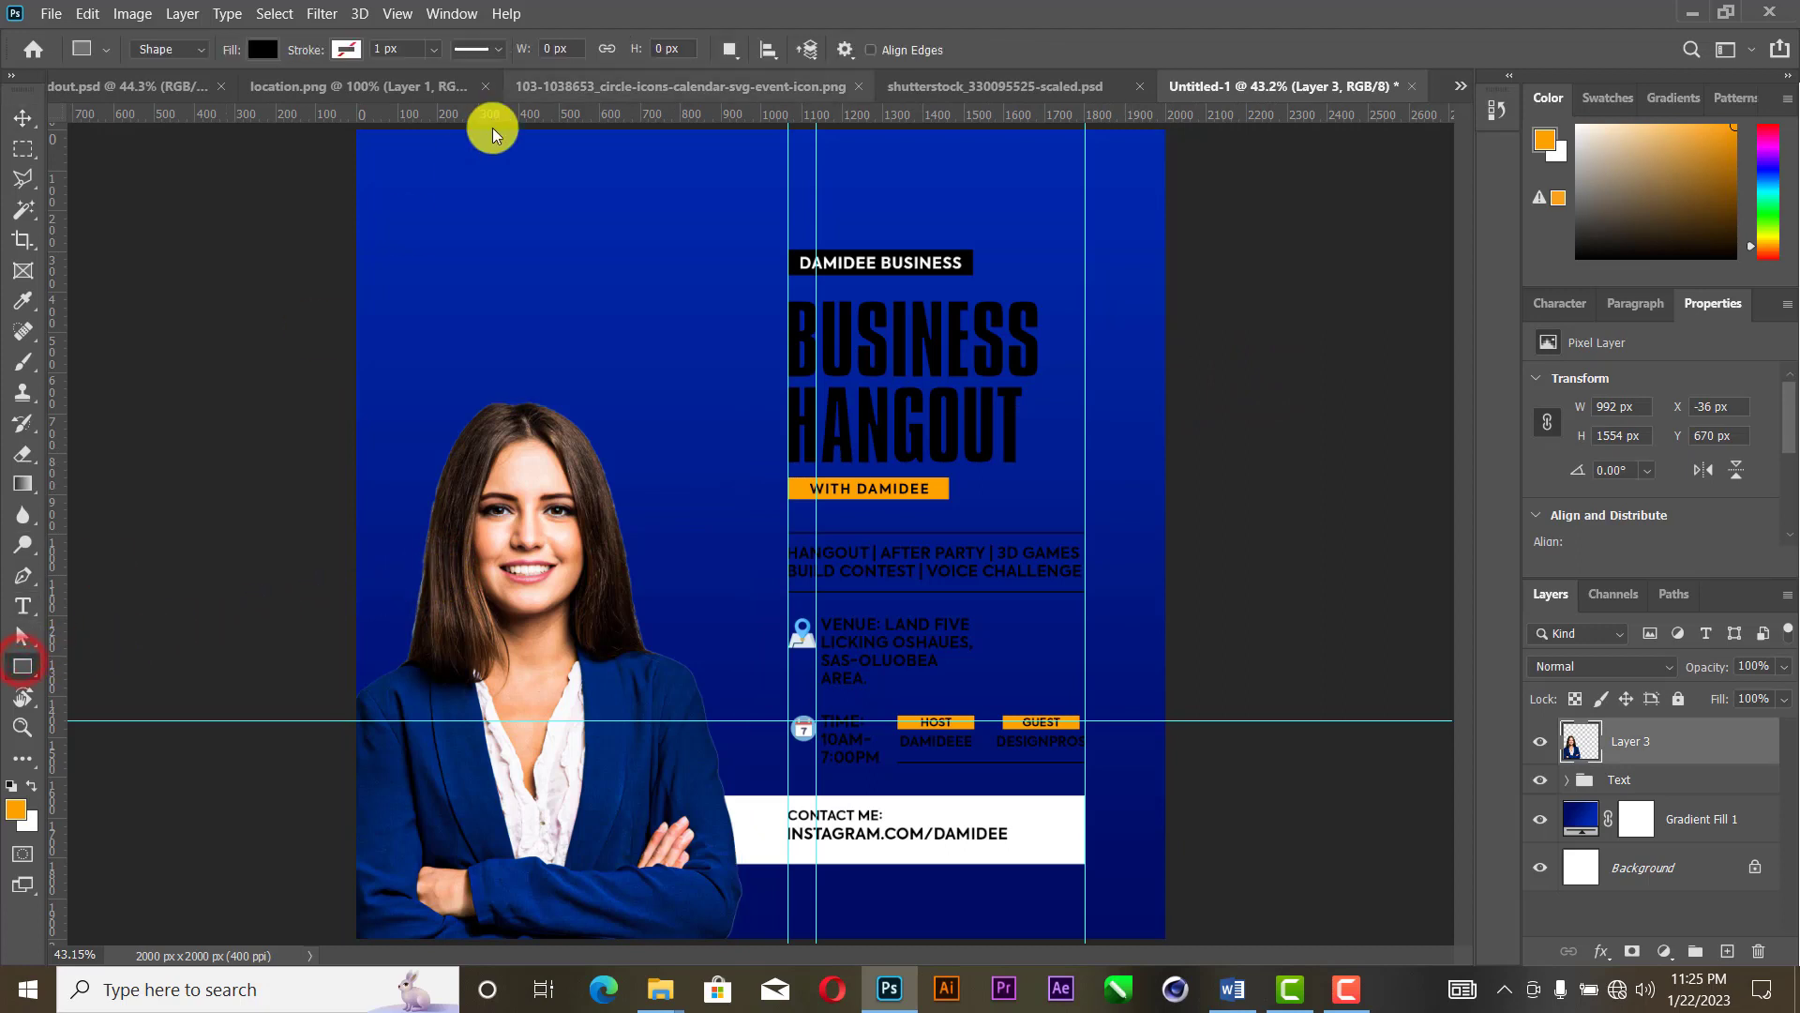
pyautogui.moveTo(493, 126); pyautogui.dragTo(599, 682)
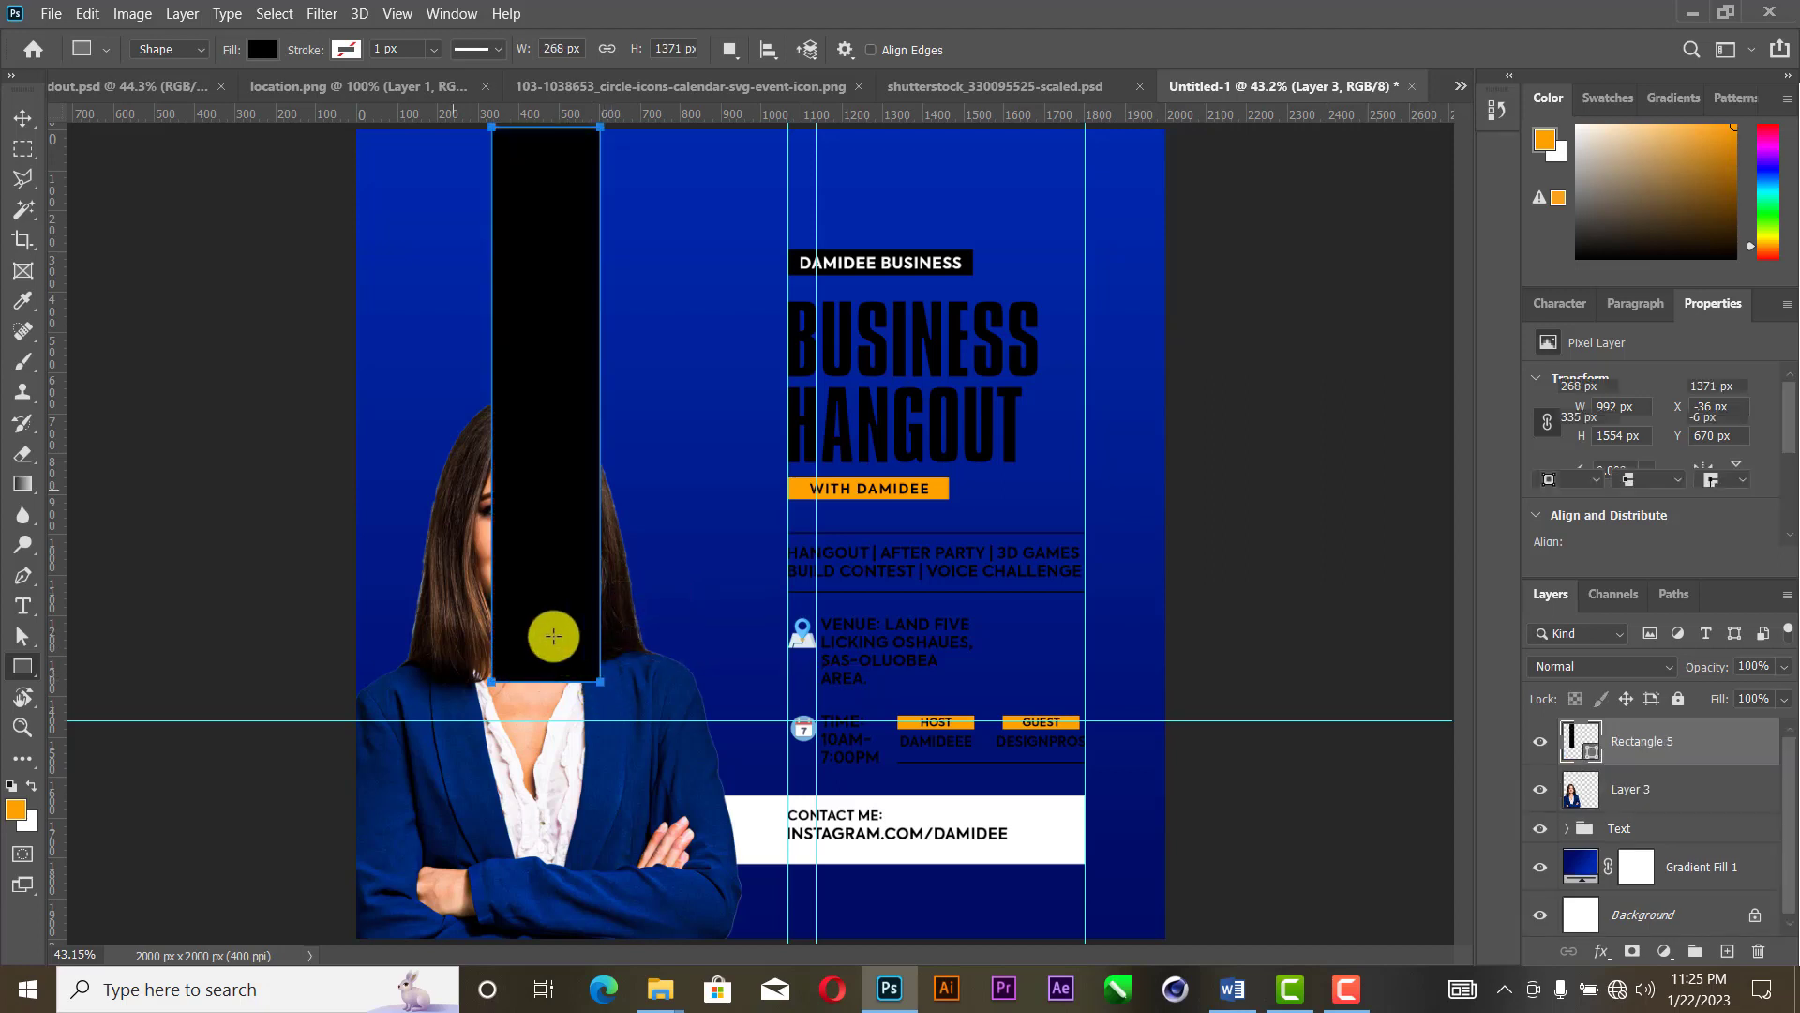
pyautogui.click(25, 119)
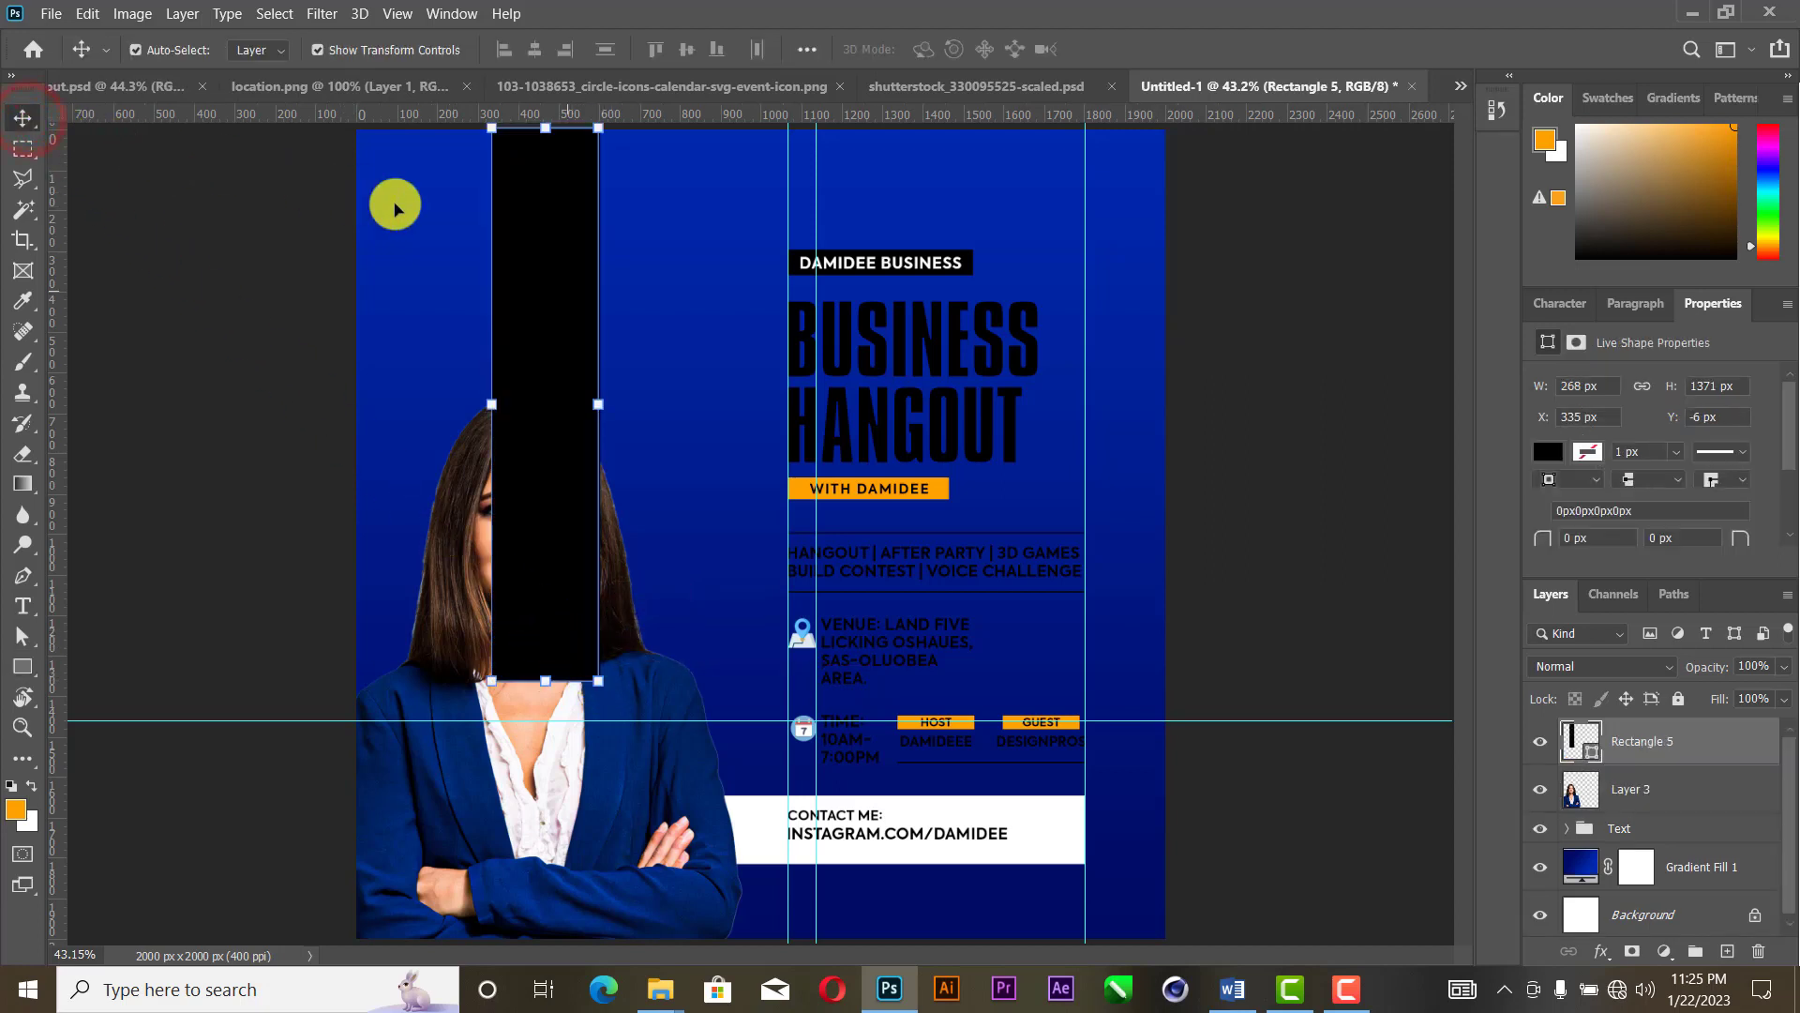
pyautogui.moveTo(572, 247); pyautogui.dragTo(551, 231)
pyautogui.moveTo(578, 383); pyautogui.dragTo(583, 370)
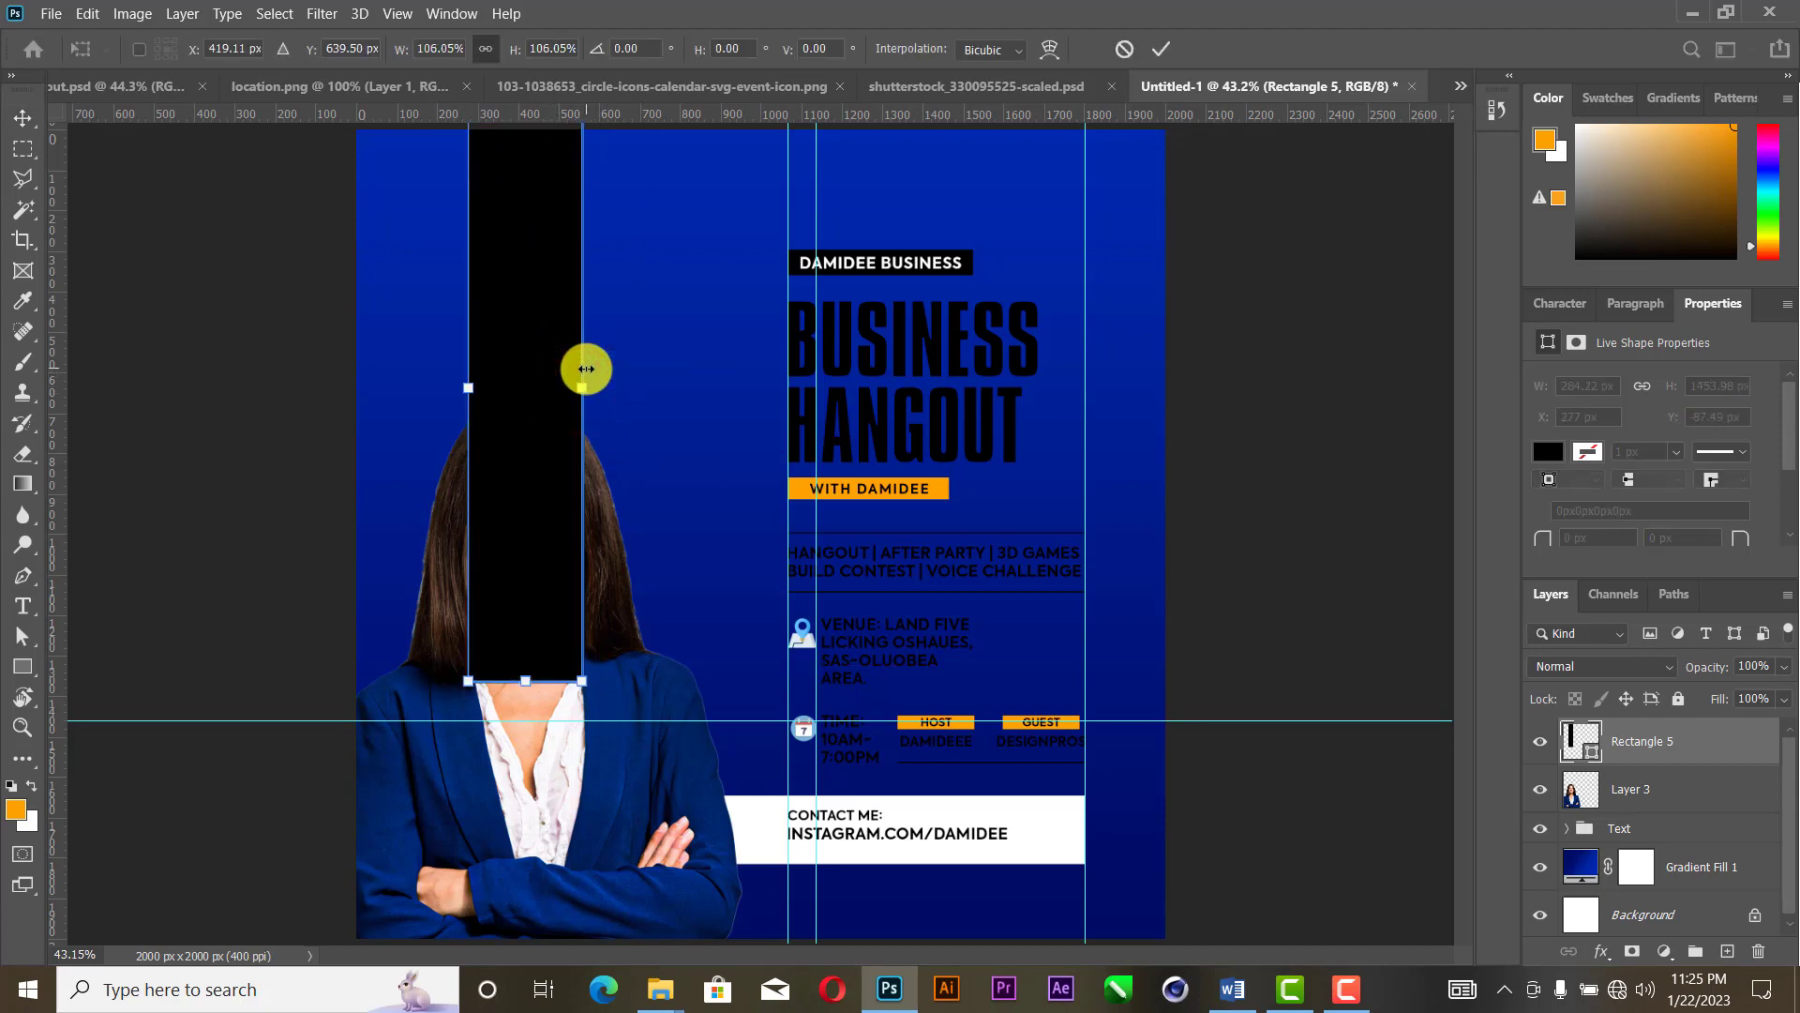
pyautogui.click(1161, 49)
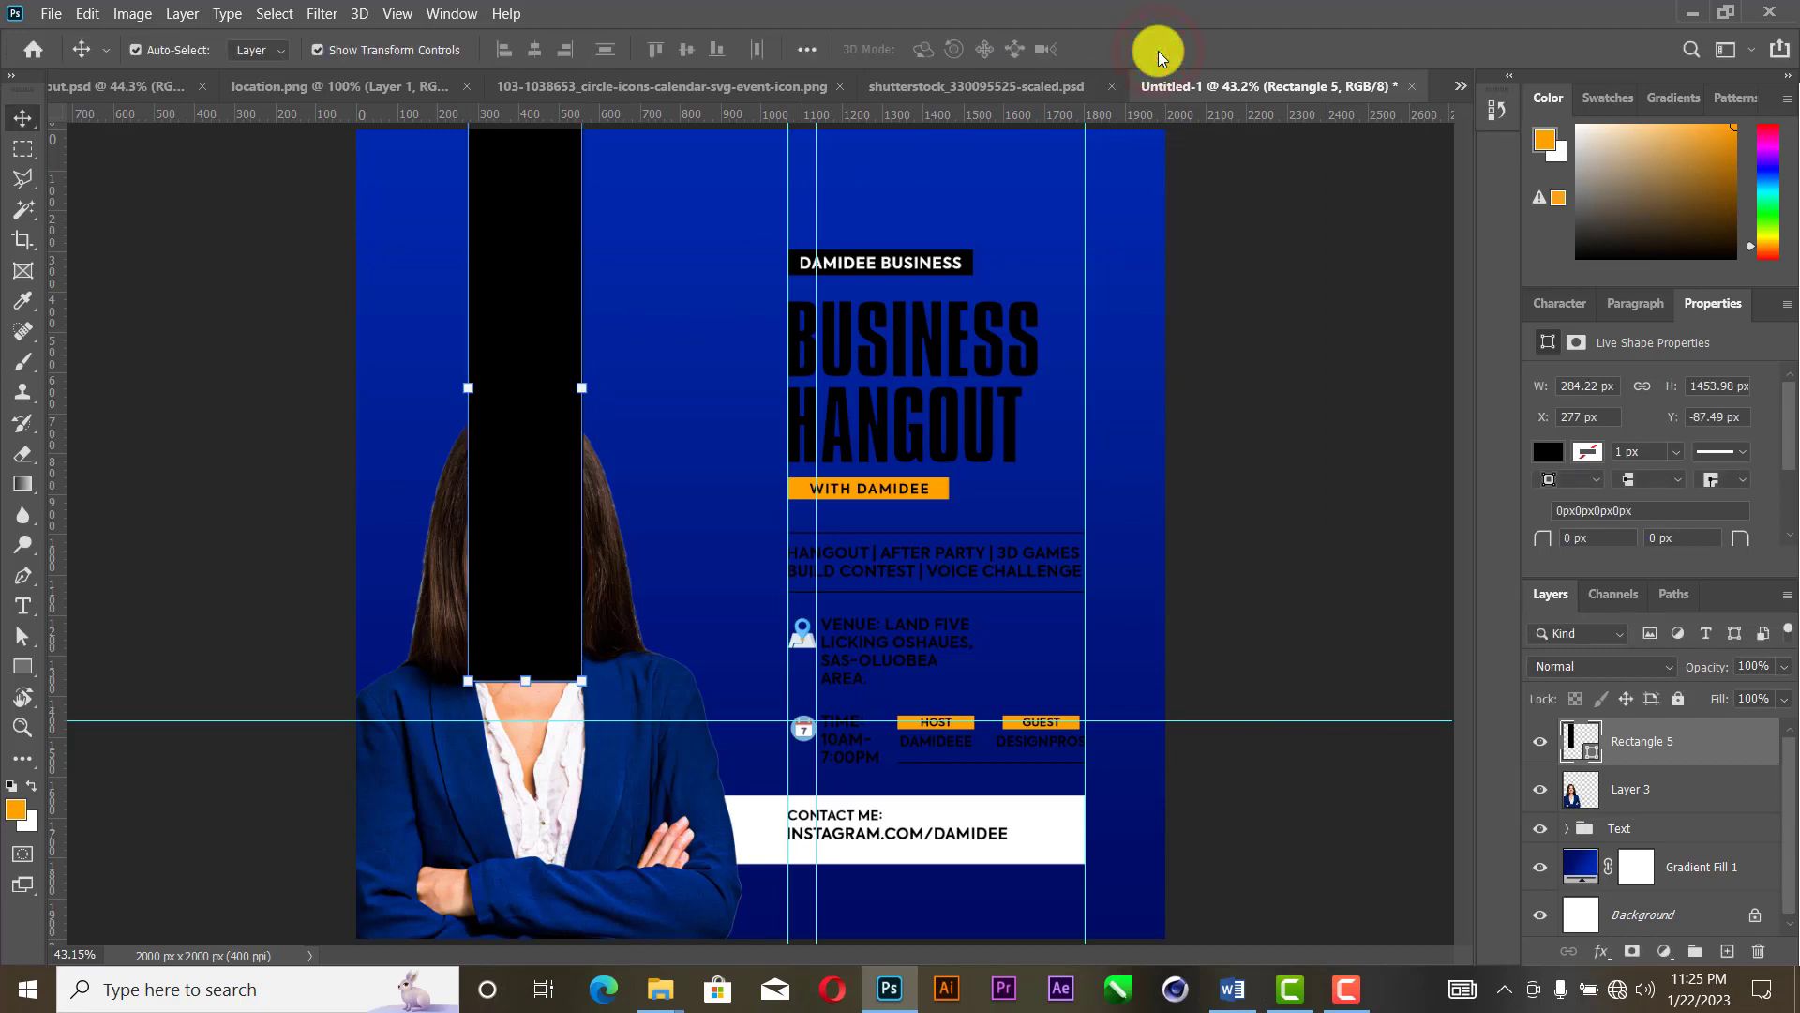
# Step: Fill the vertical rectangle with the recently used orange and move its layer directly beneath the woman's layer
pyautogui.click(1548, 452)
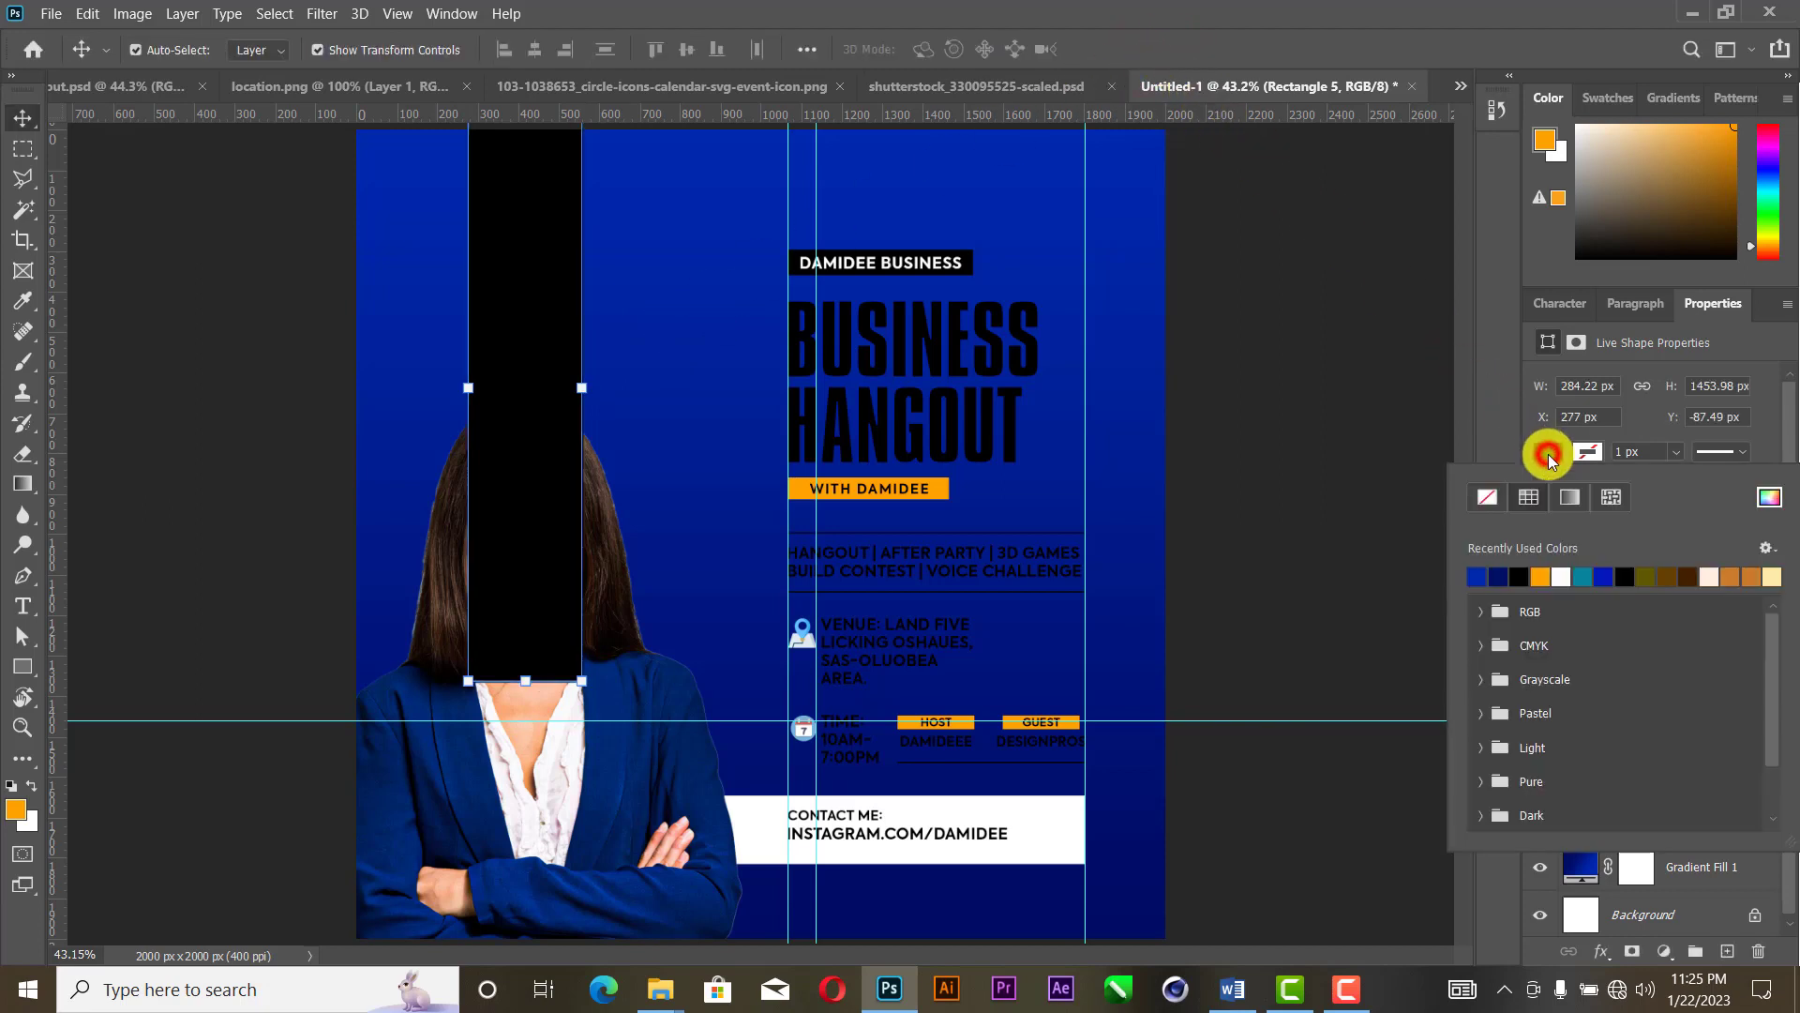
pyautogui.click(1542, 577)
pyautogui.click(1324, 598)
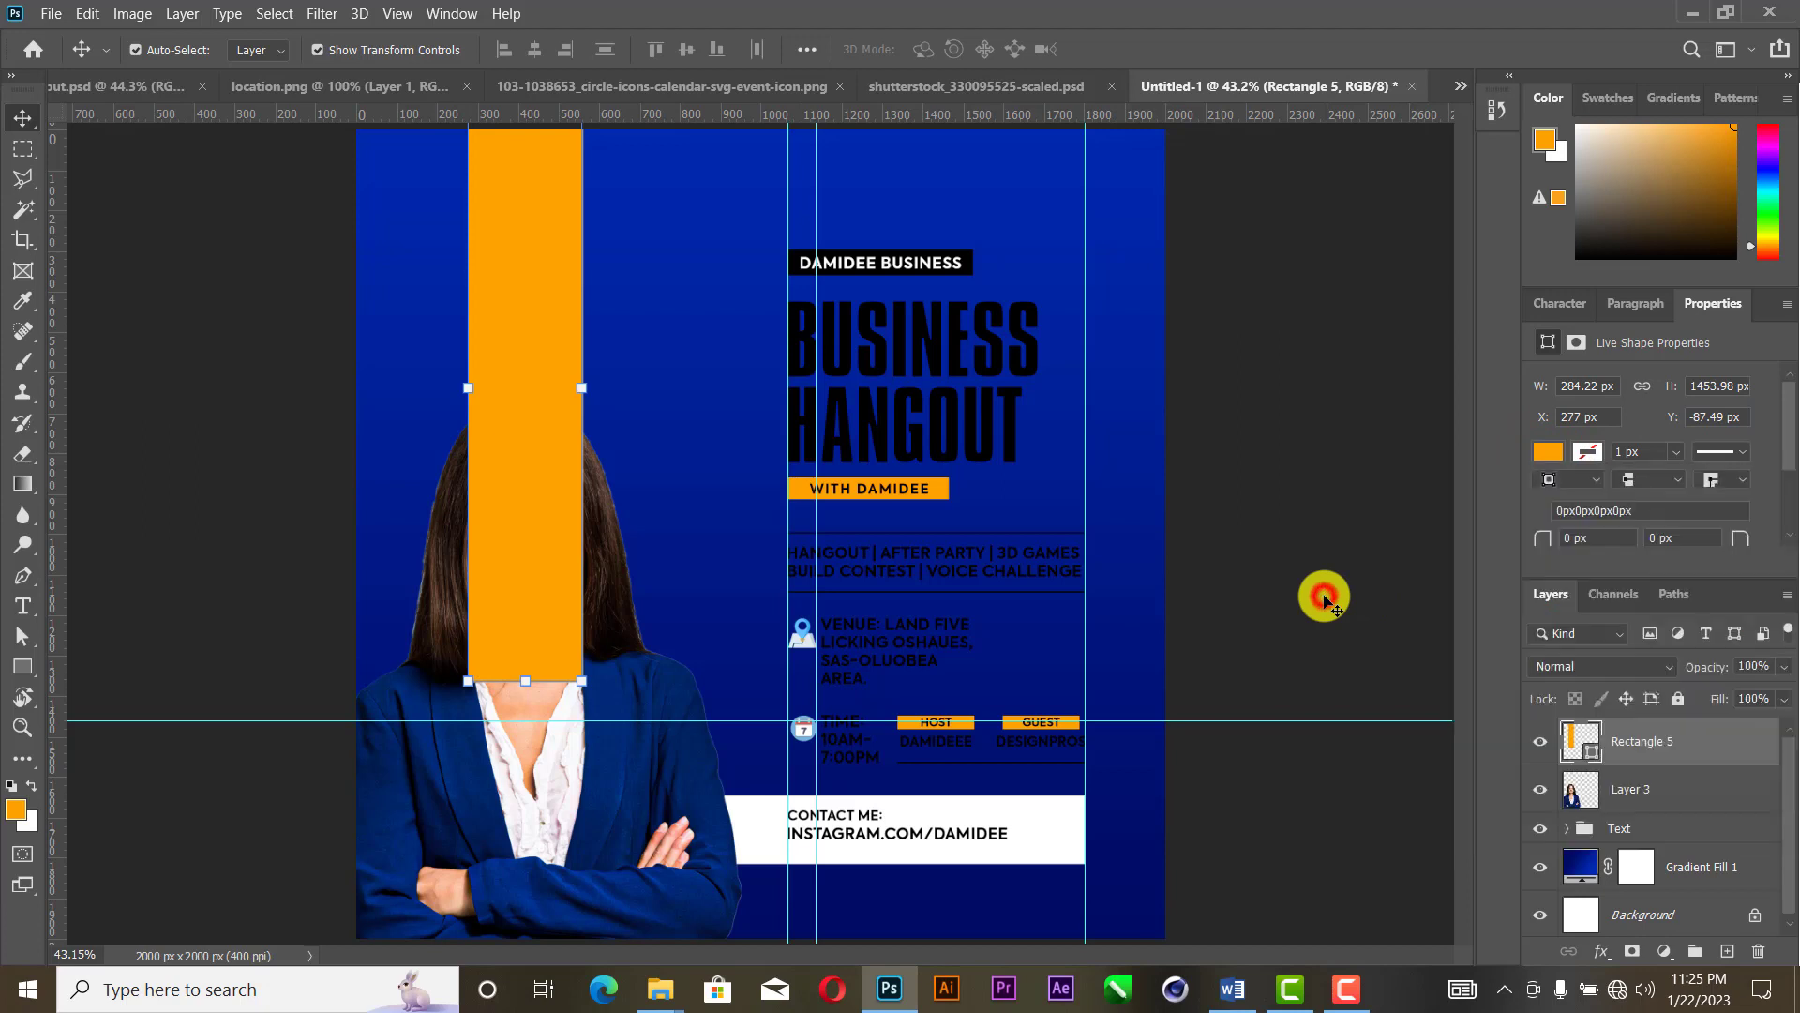
pyautogui.click(551, 474)
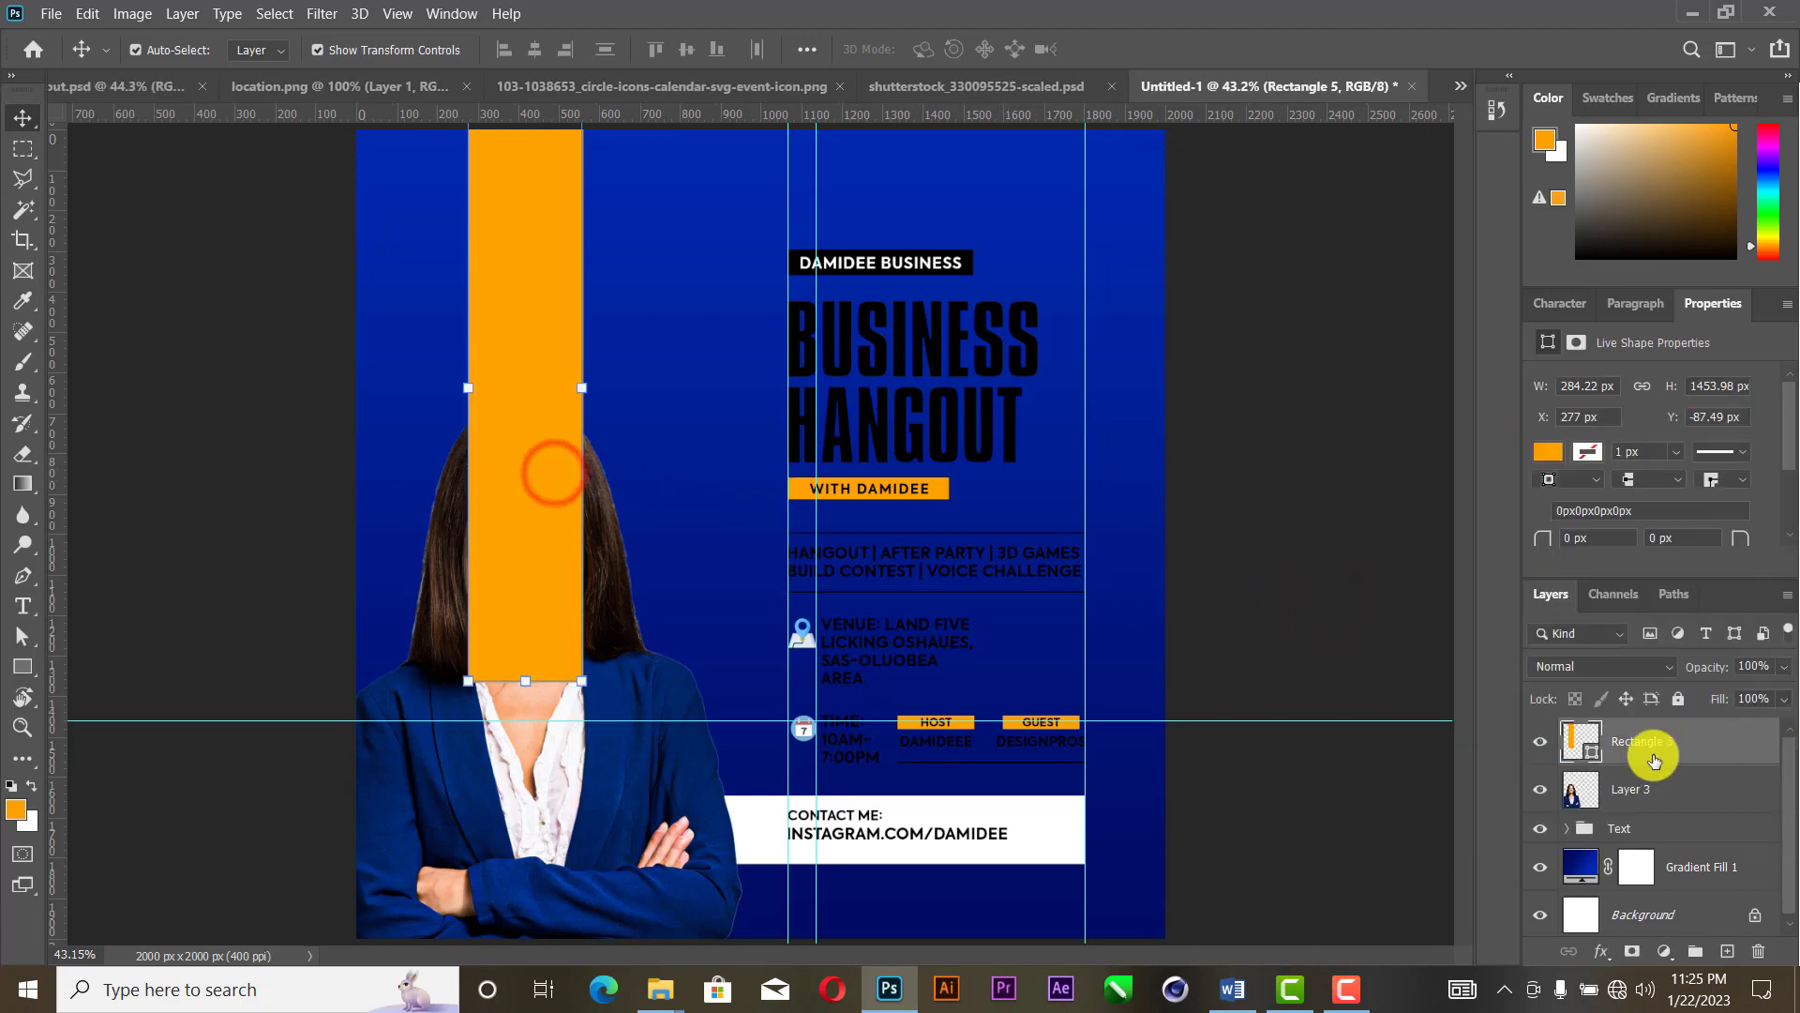
pyautogui.moveTo(1654, 759); pyautogui.dragTo(1658, 806)
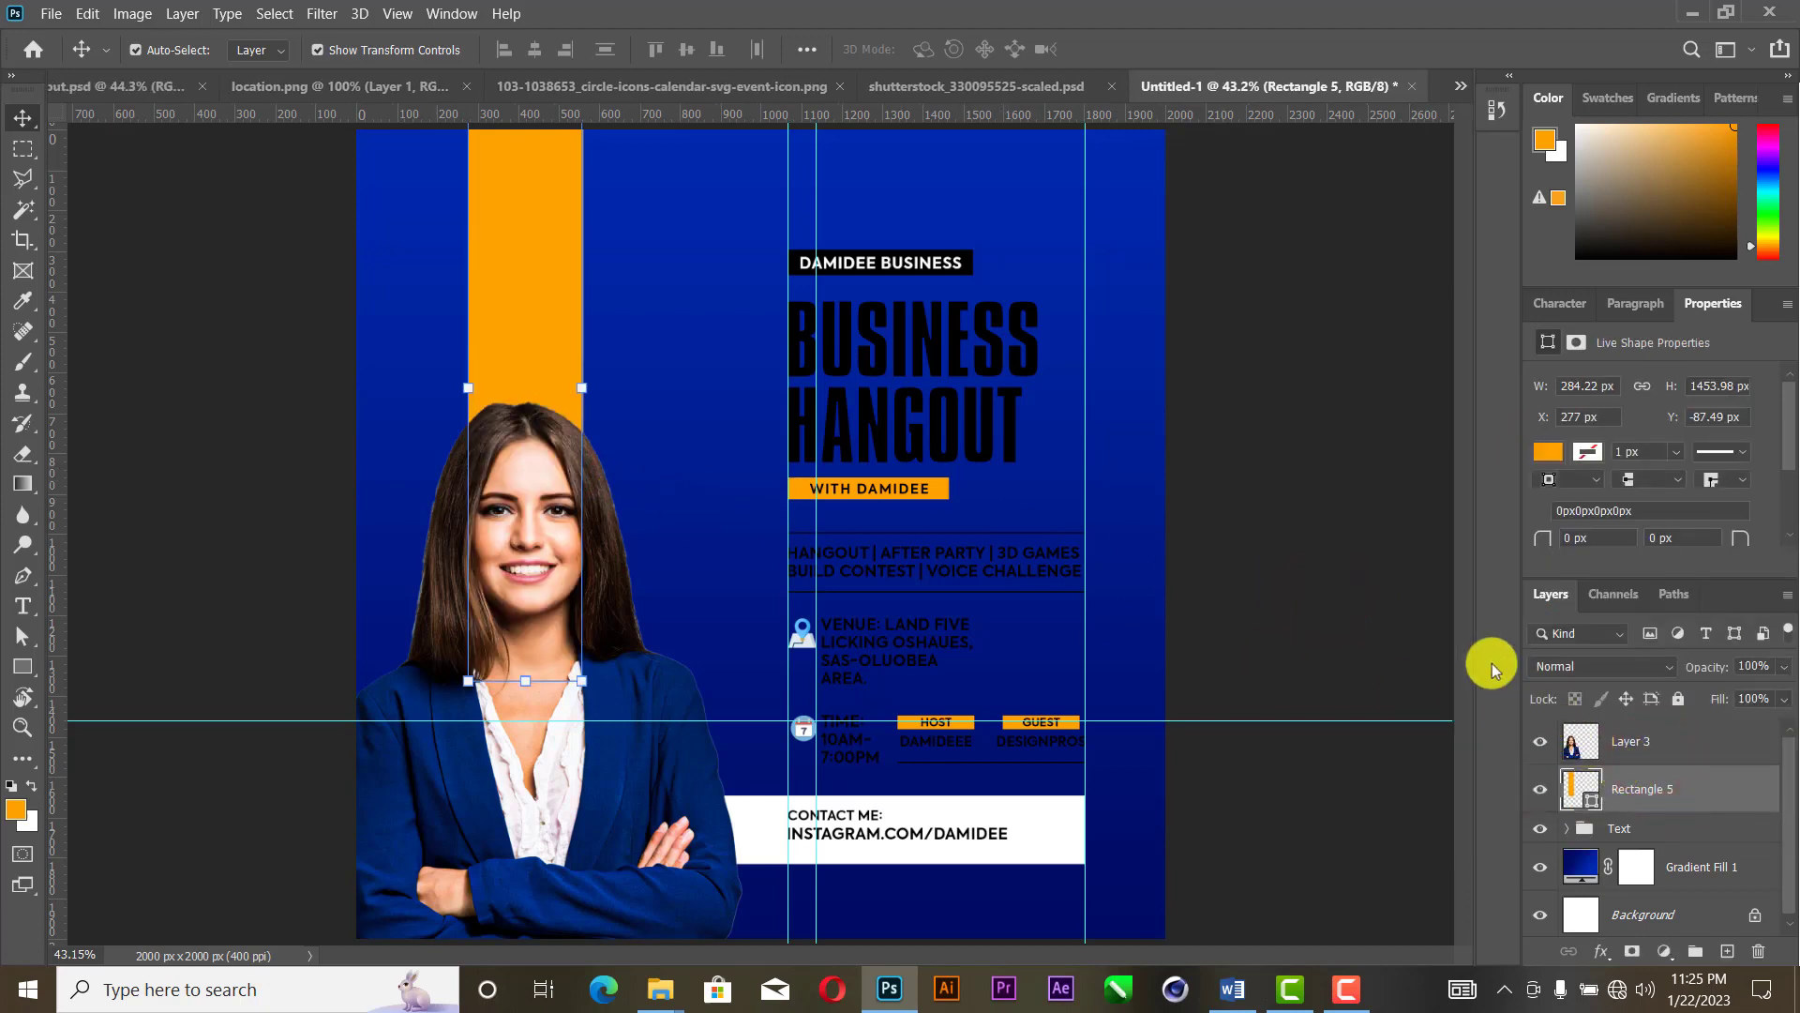
pyautogui.click(1397, 587)
pyautogui.click(482, 278)
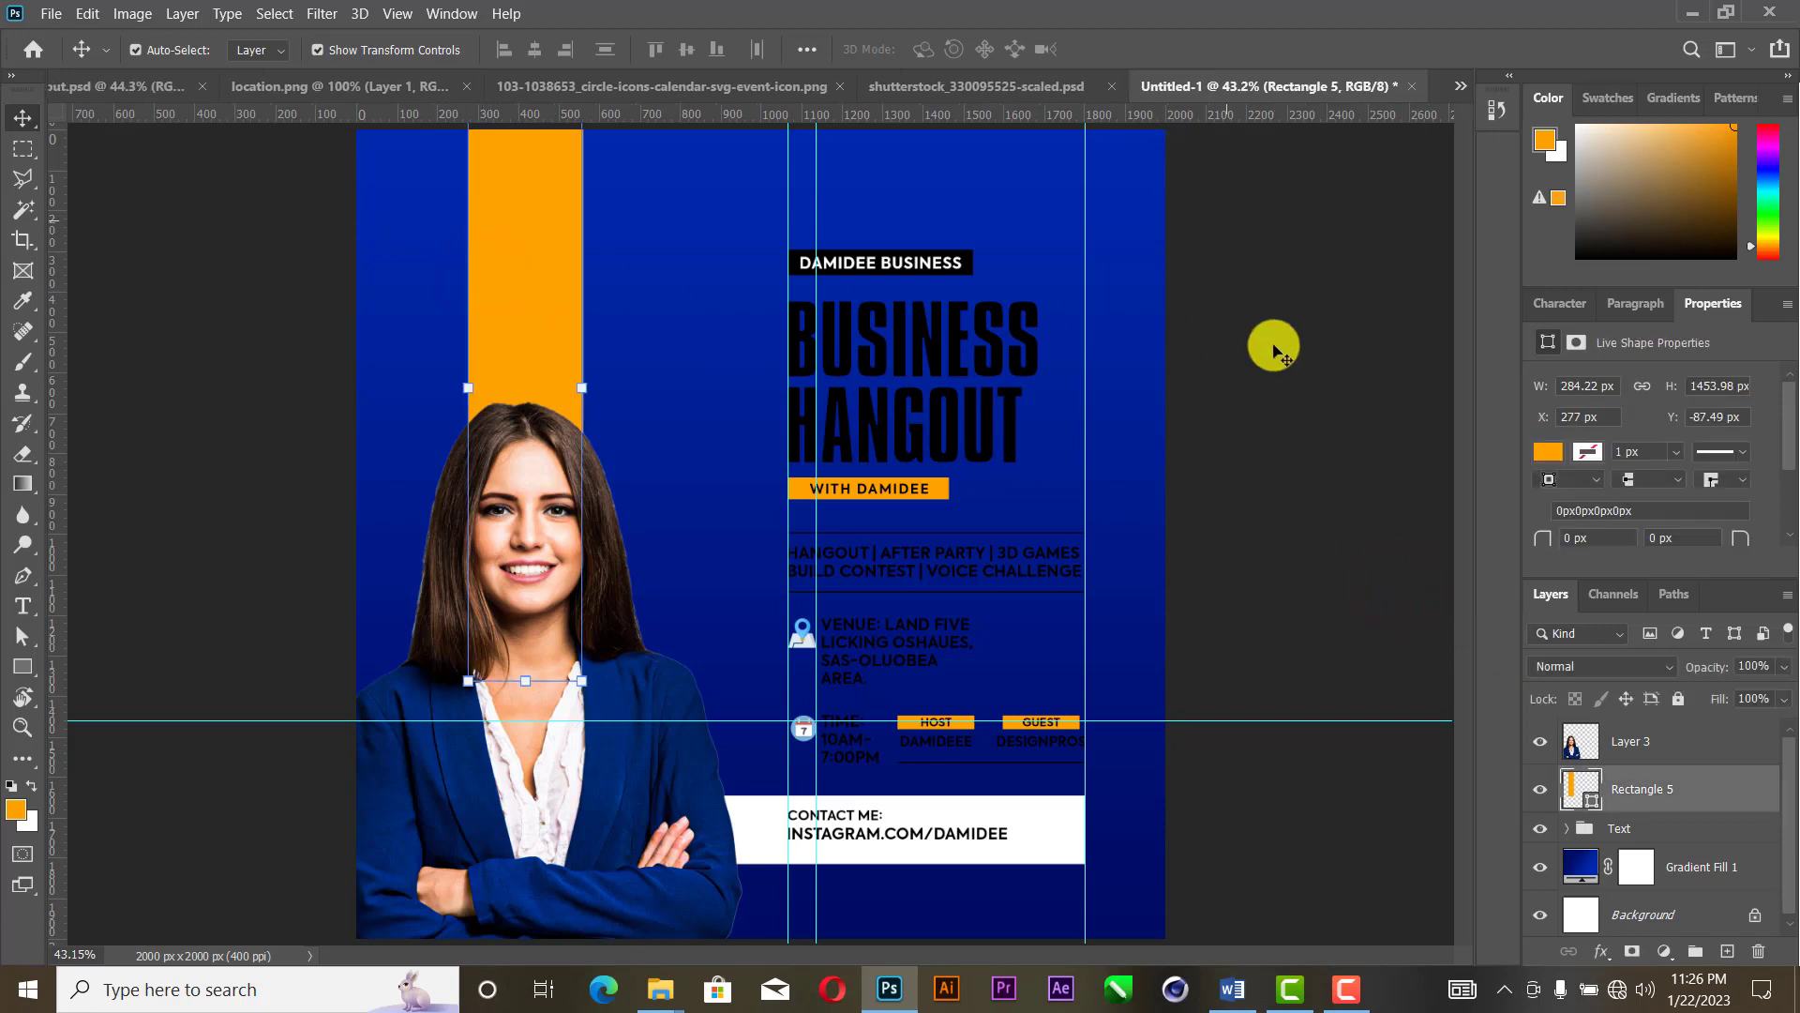
pyautogui.click(1327, 282)
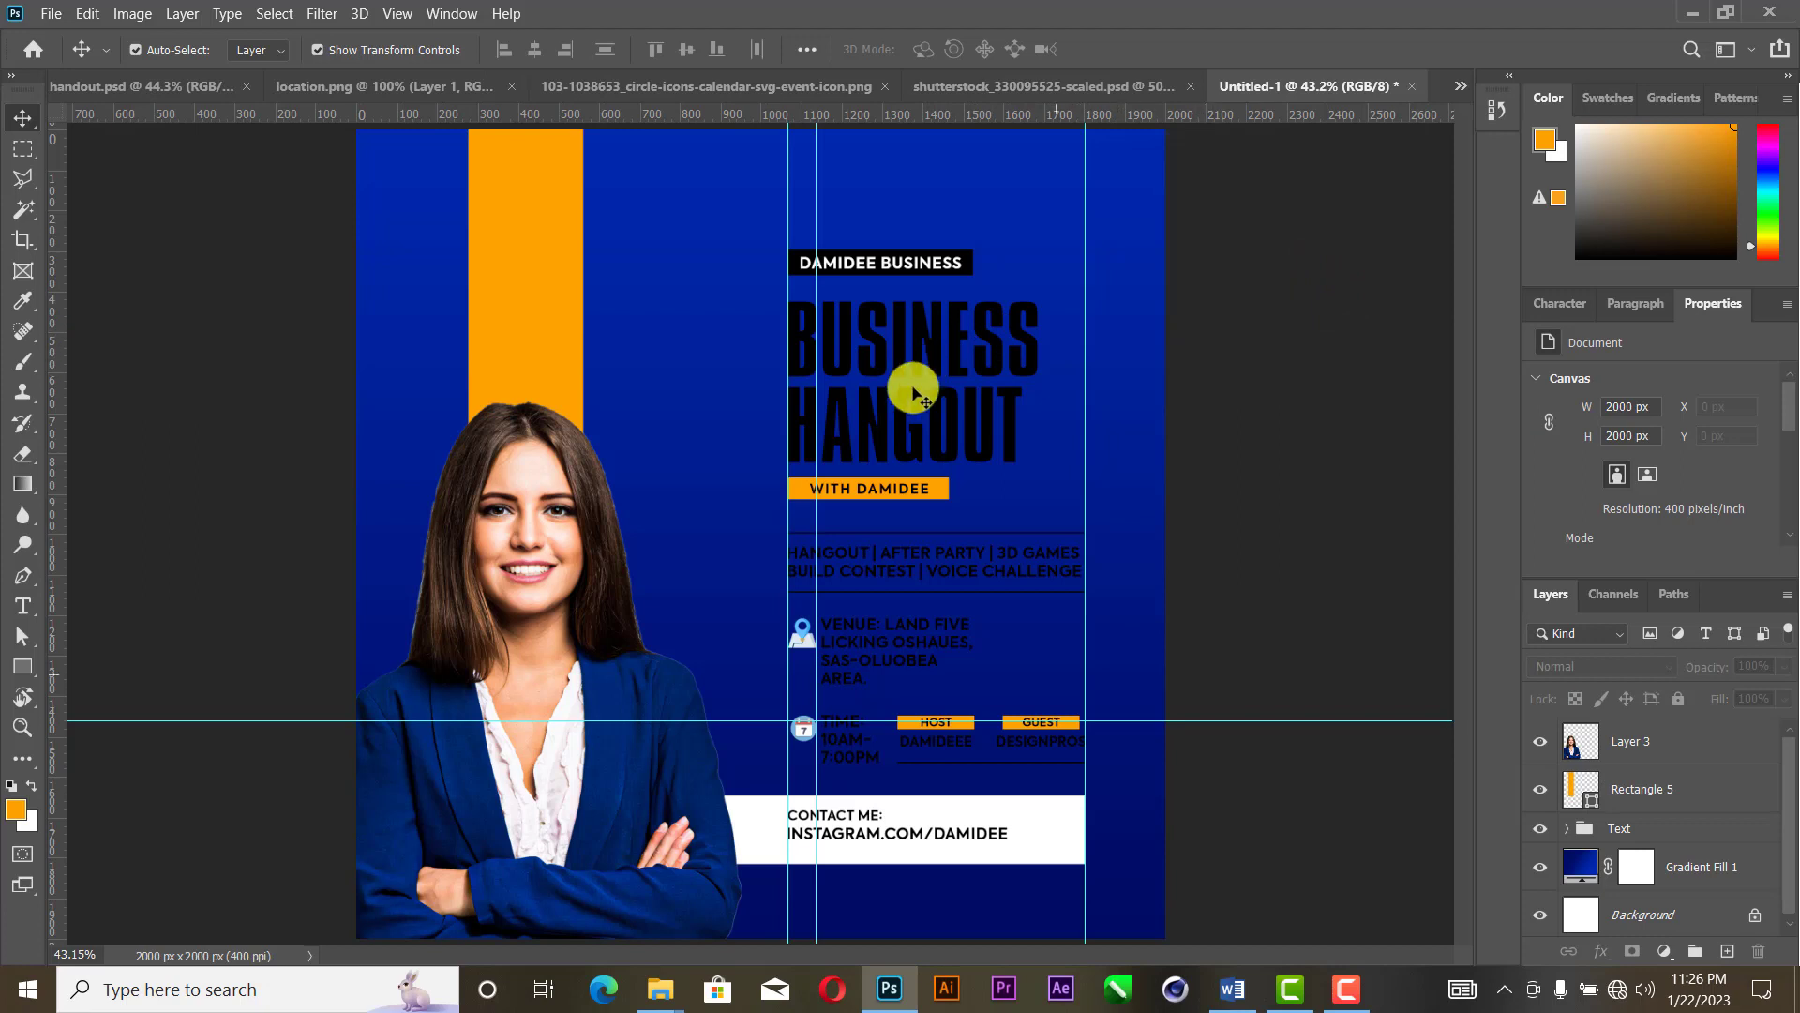
# Step: Place the Untitled-1 pattern image from the Downloads folder into the flyer
pyautogui.moveTo(661, 991)
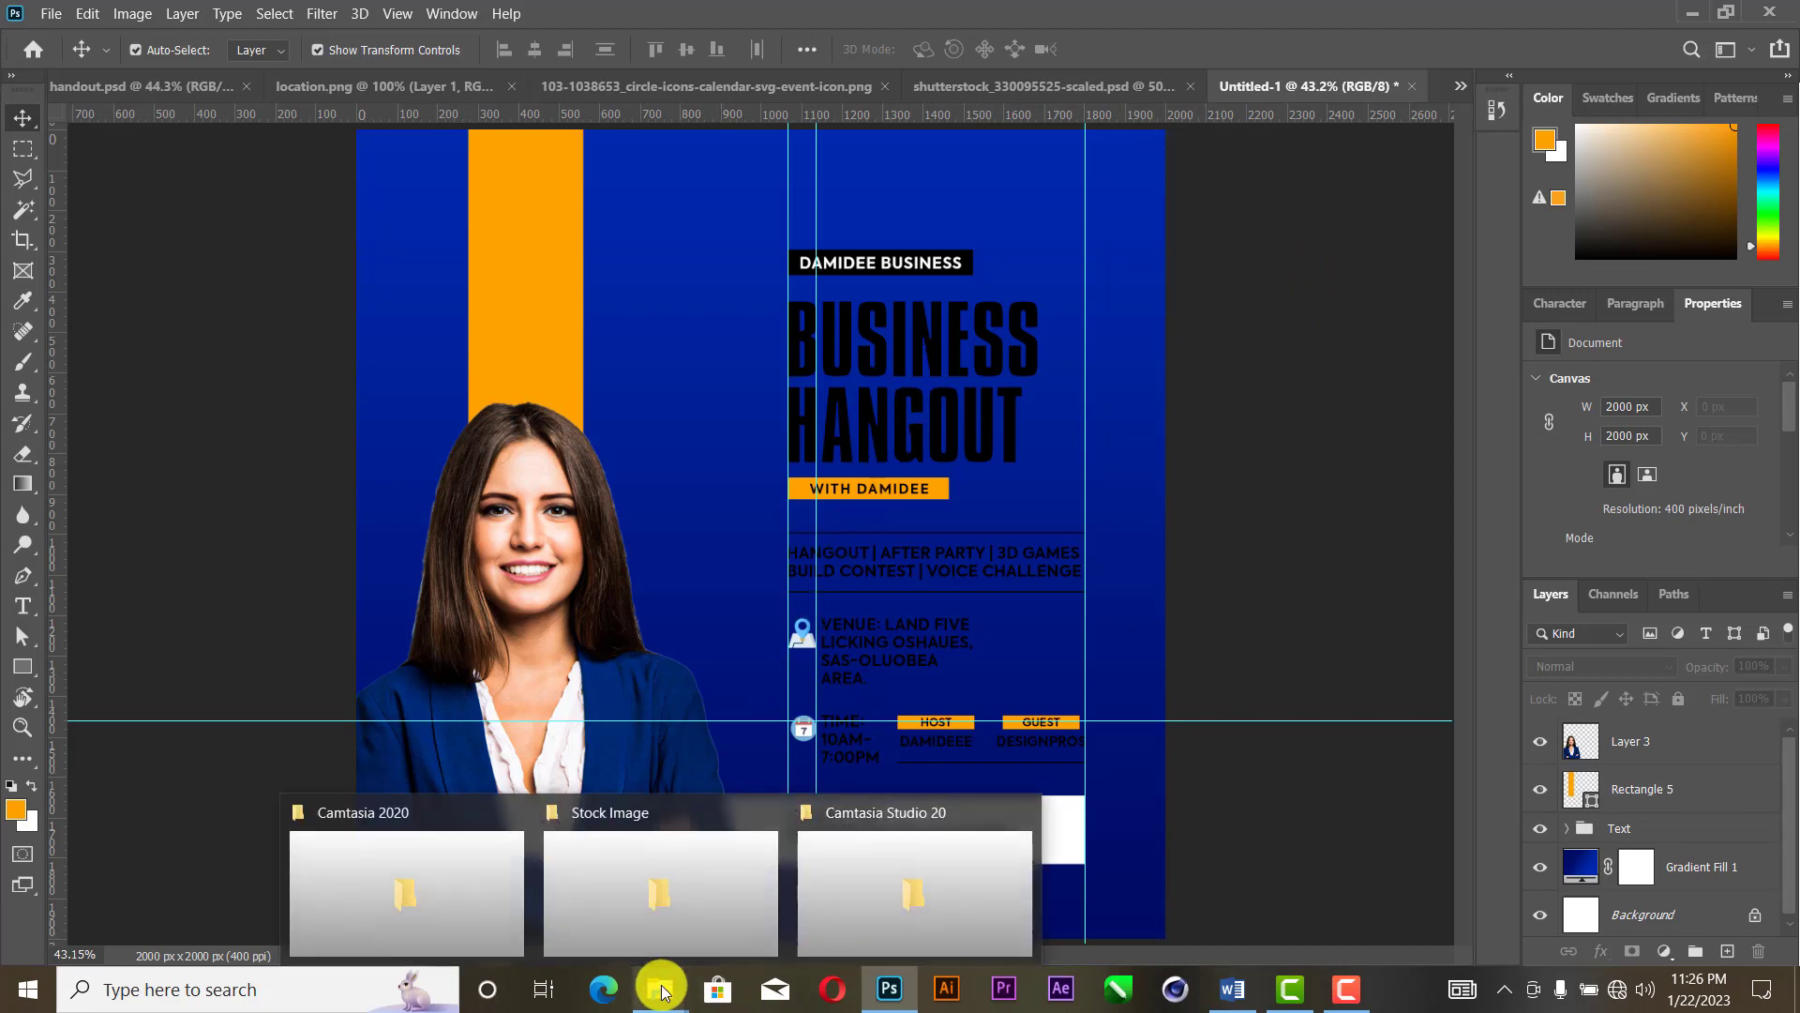
pyautogui.click(688, 876)
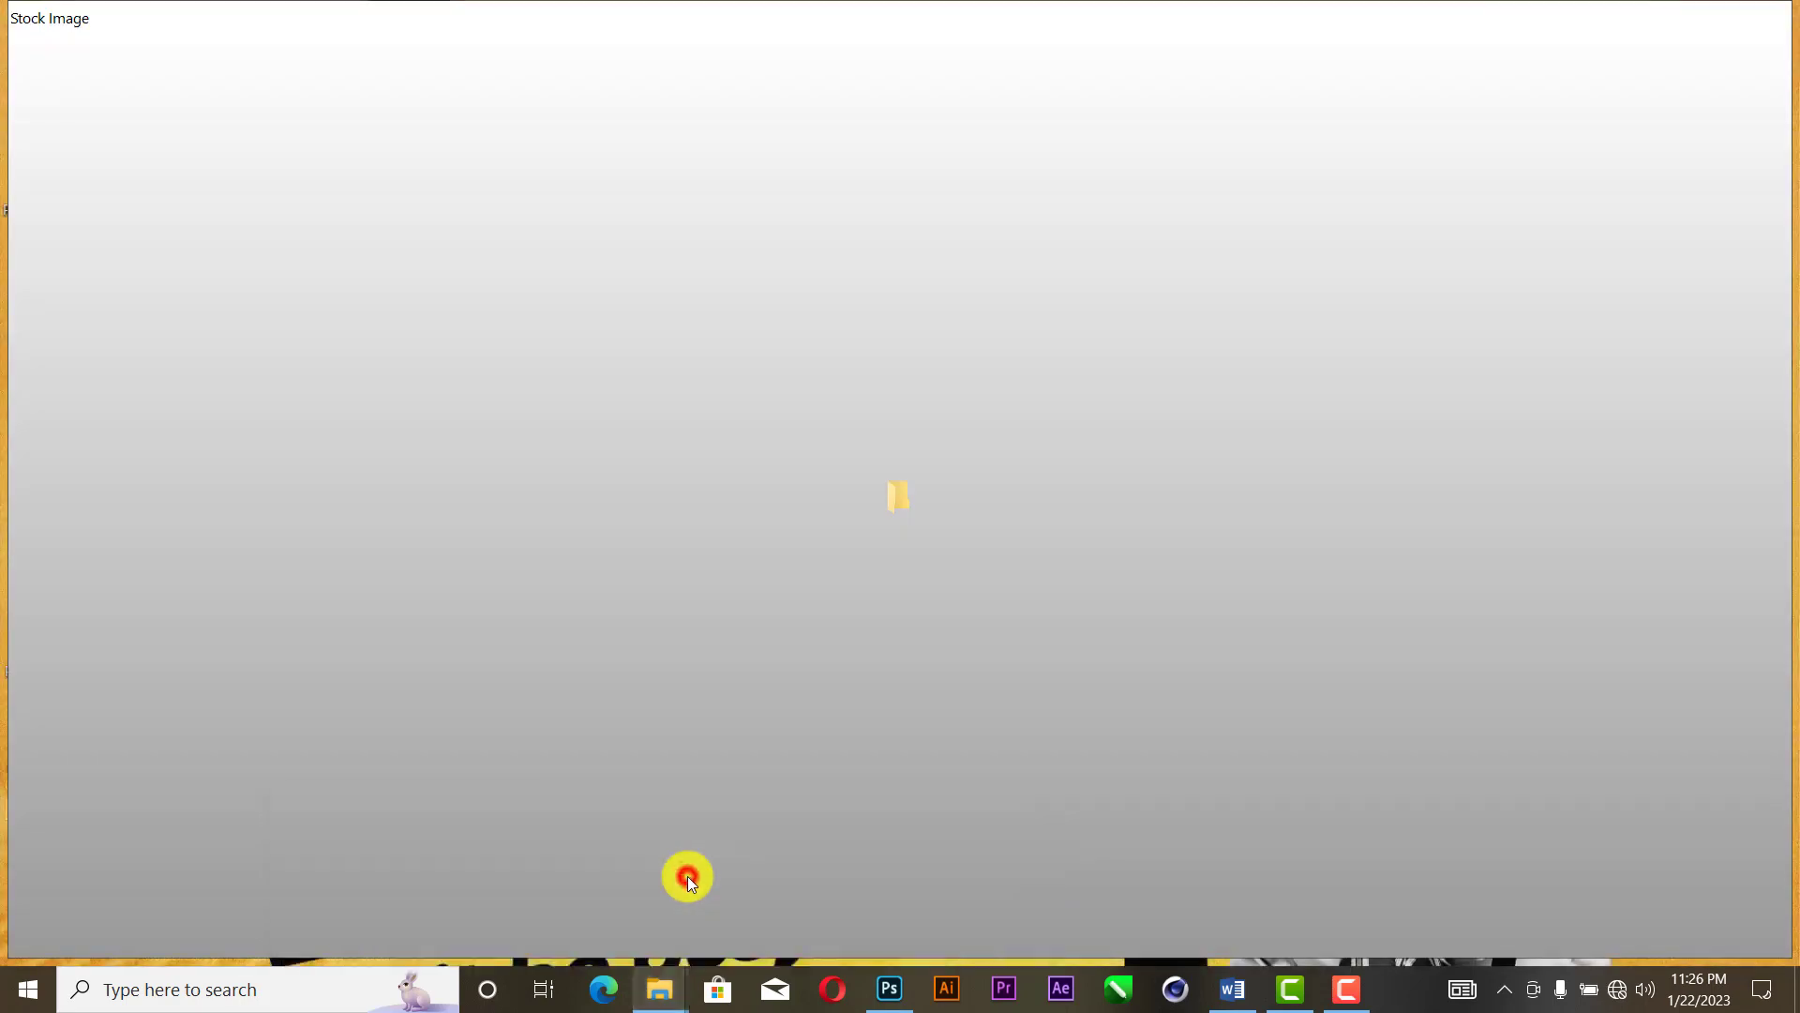
pyautogui.click(105, 429)
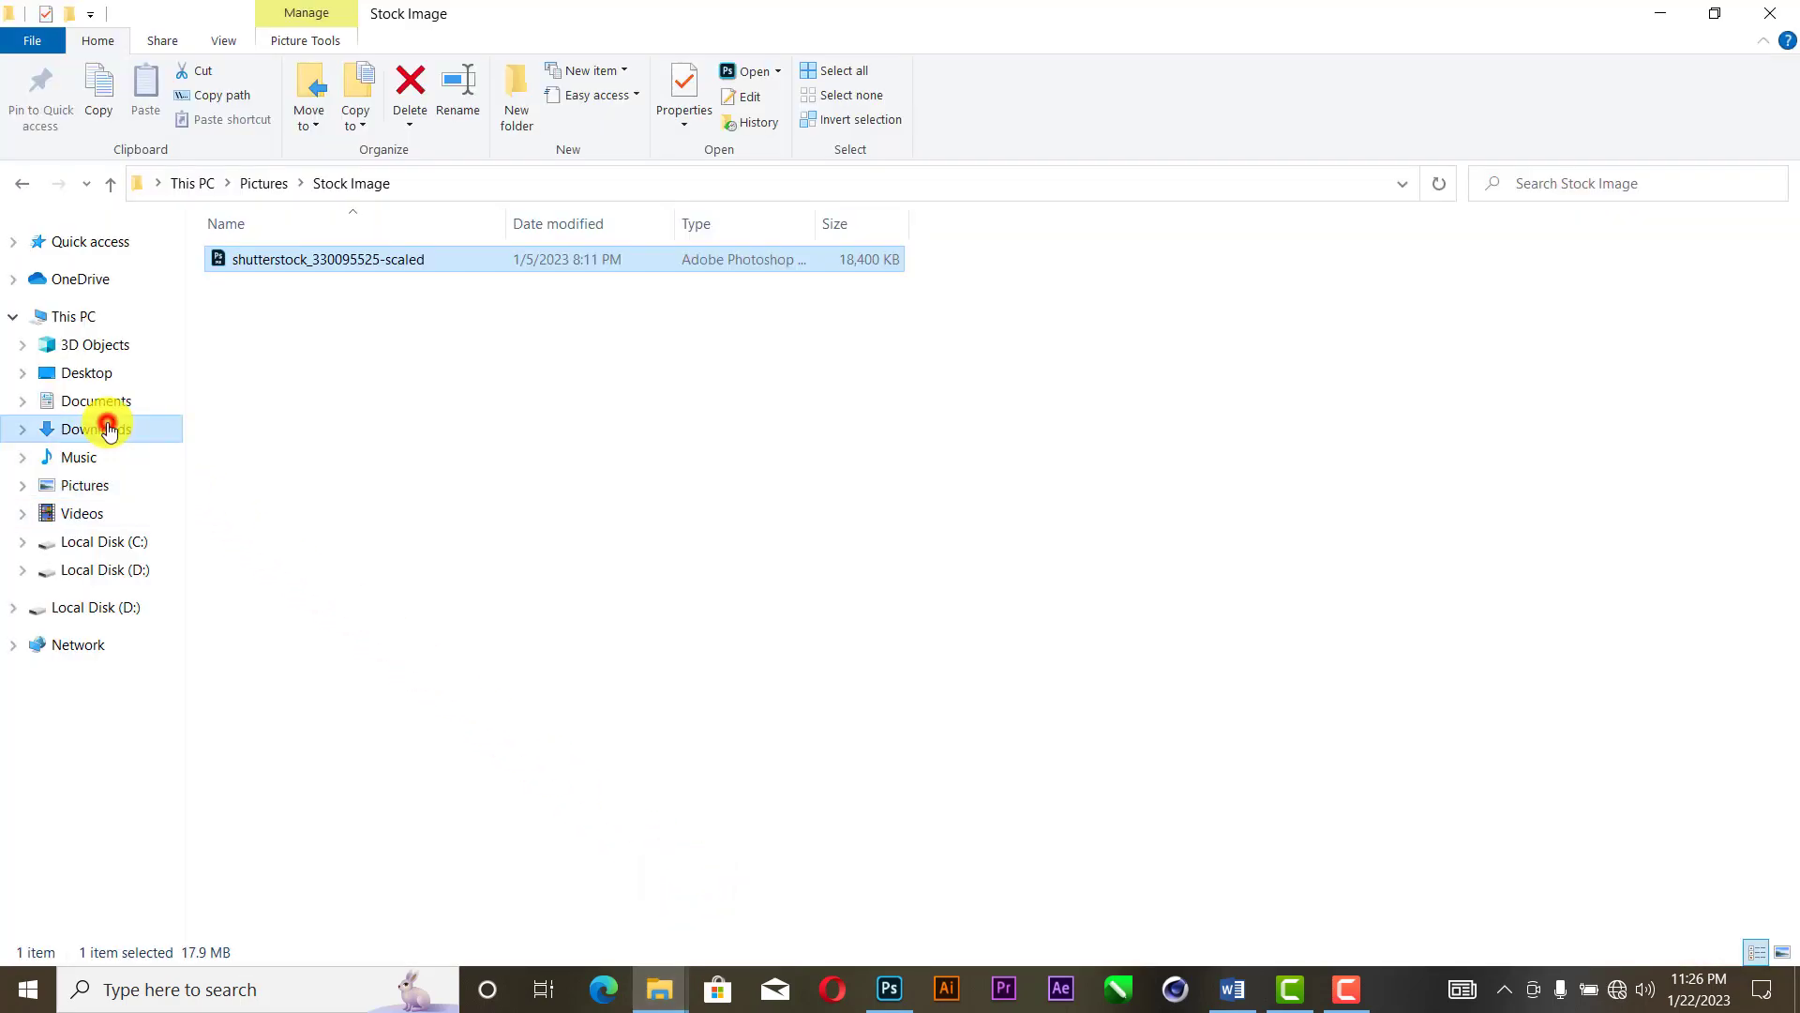
pyautogui.click(419, 323)
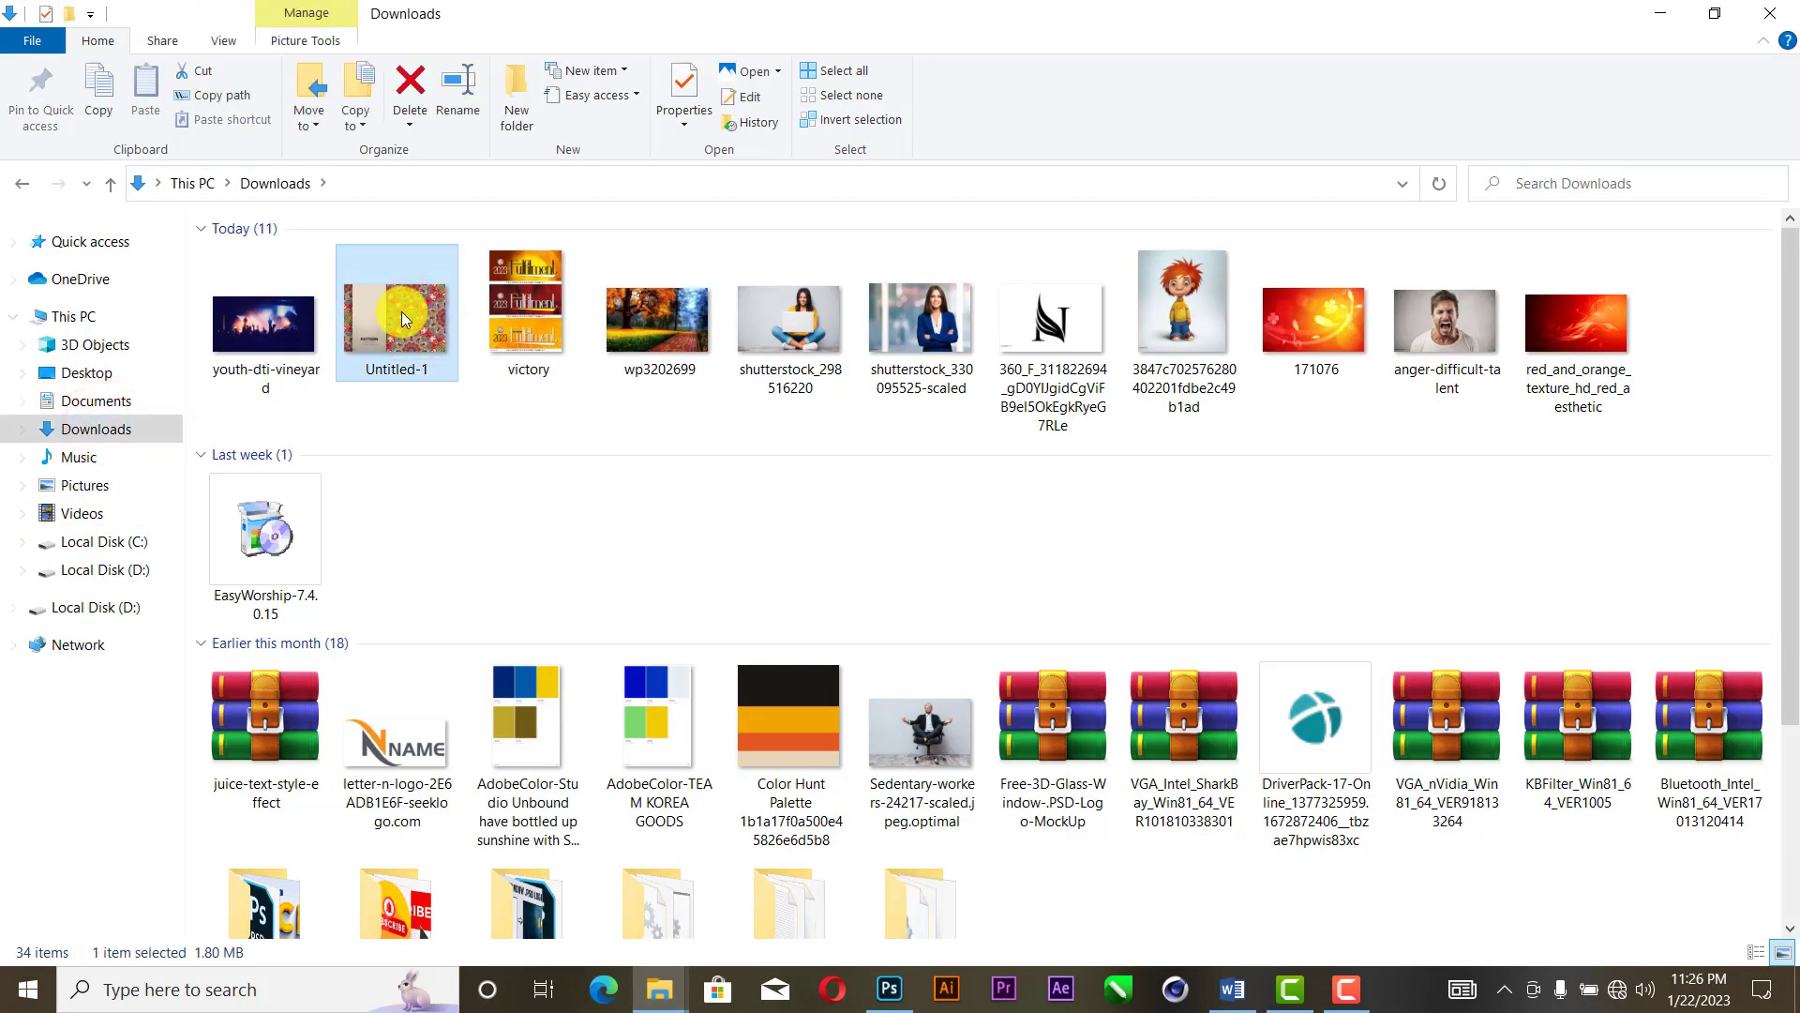
pyautogui.moveTo(401, 311); pyautogui.dragTo(491, 422)
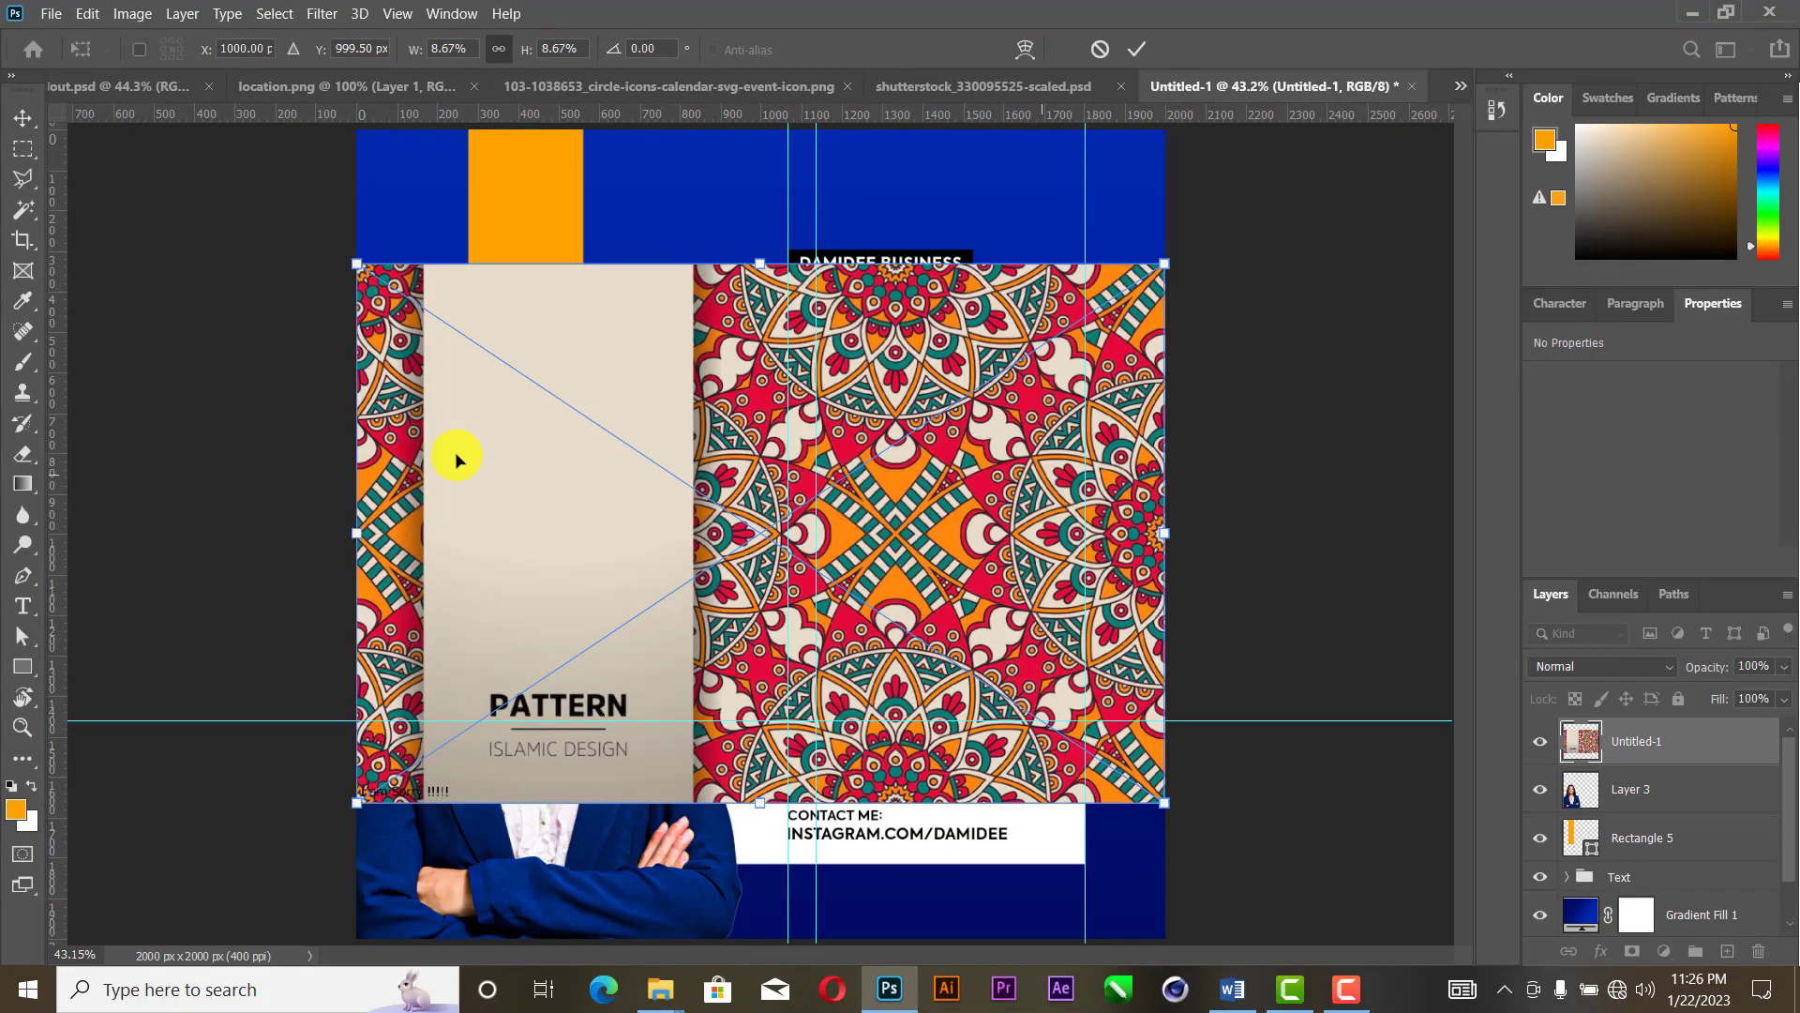
# Step: Scale the placed pattern image to 18.60% and position it so the mandala pattern covers the whole canvas
pyautogui.moveTo(348, 535); pyautogui.dragTo(10, 483)
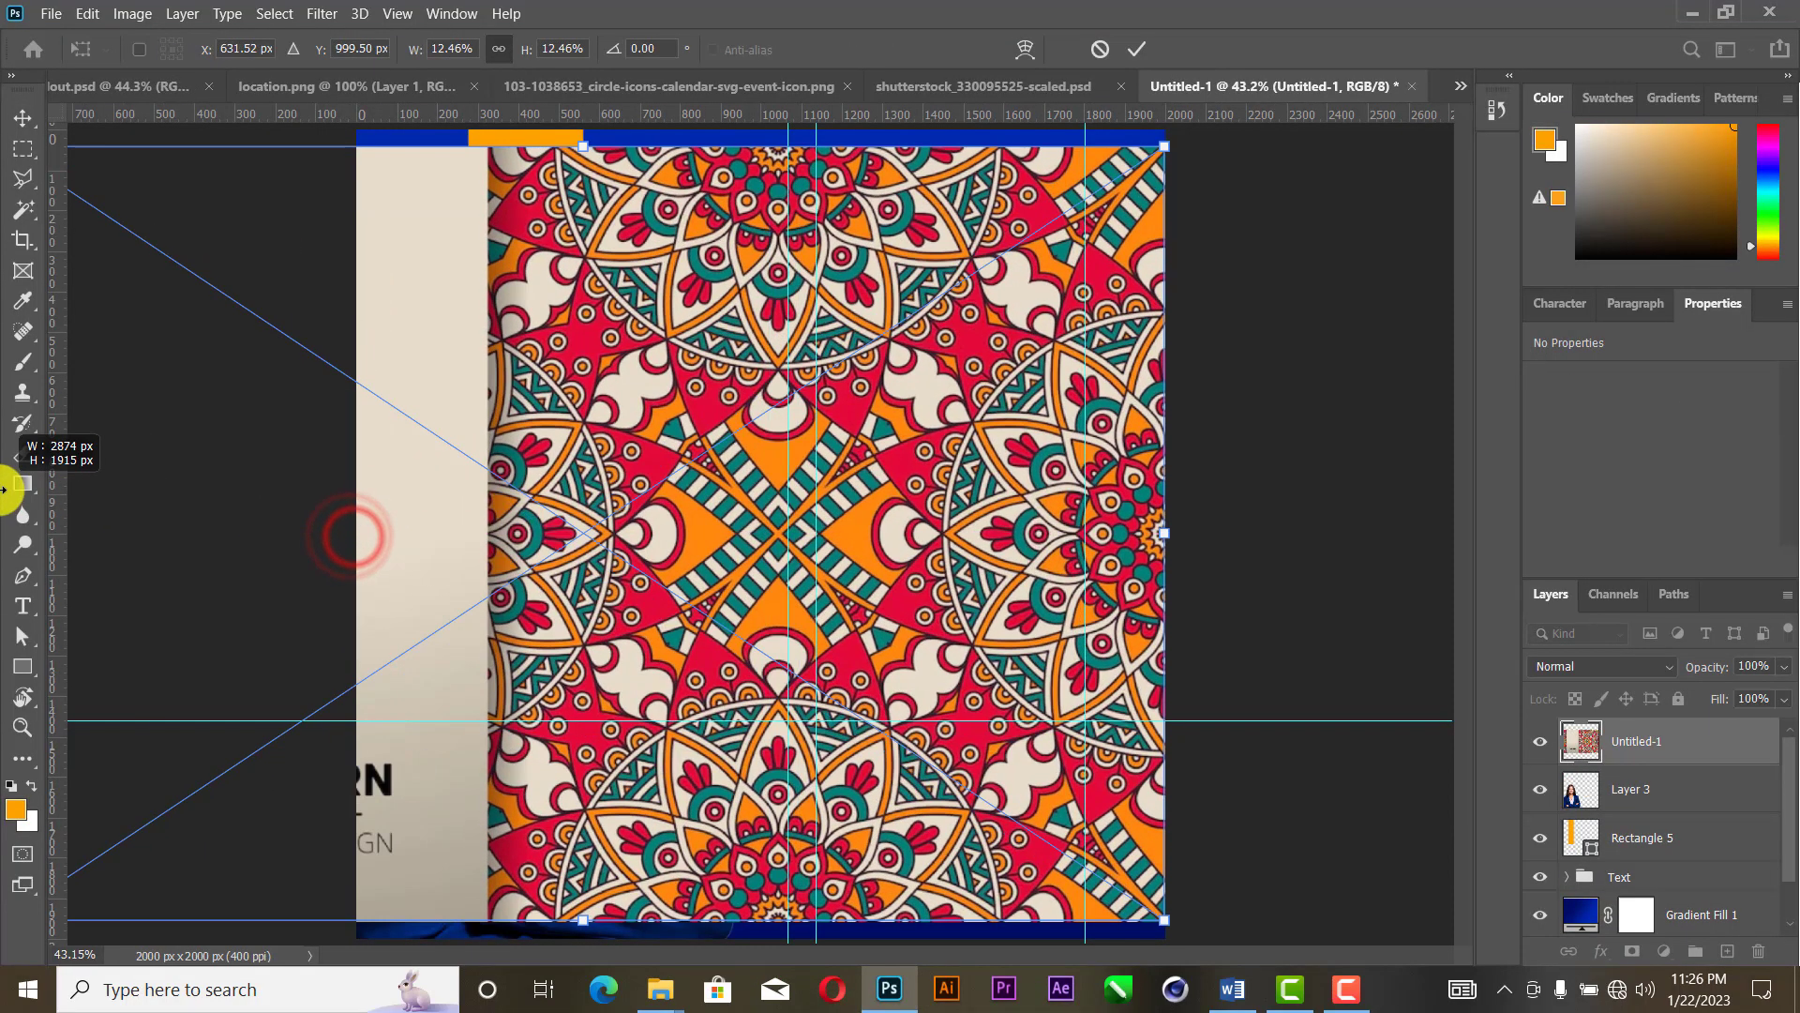
pyautogui.hotkey('ctrl', '-')
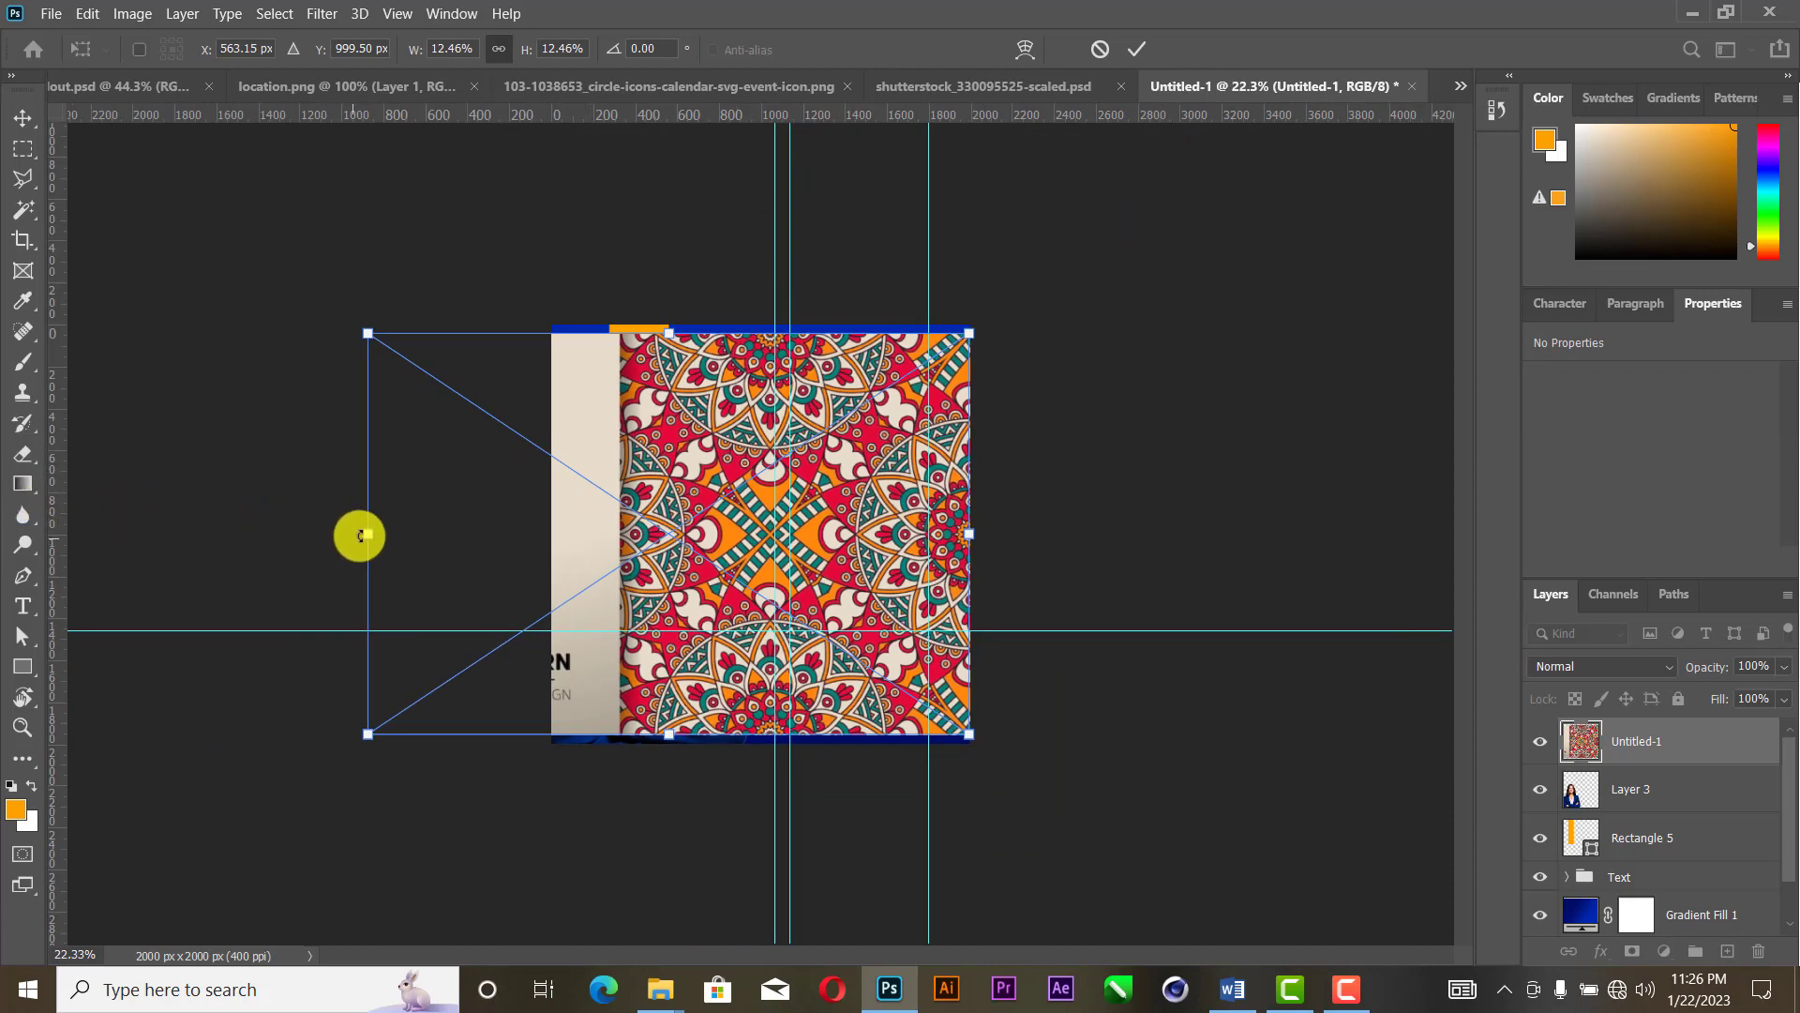
pyautogui.moveTo(365, 533); pyautogui.dragTo(54, 534)
pyautogui.moveTo(834, 521); pyautogui.dragTo(878, 551)
pyautogui.click(1137, 49)
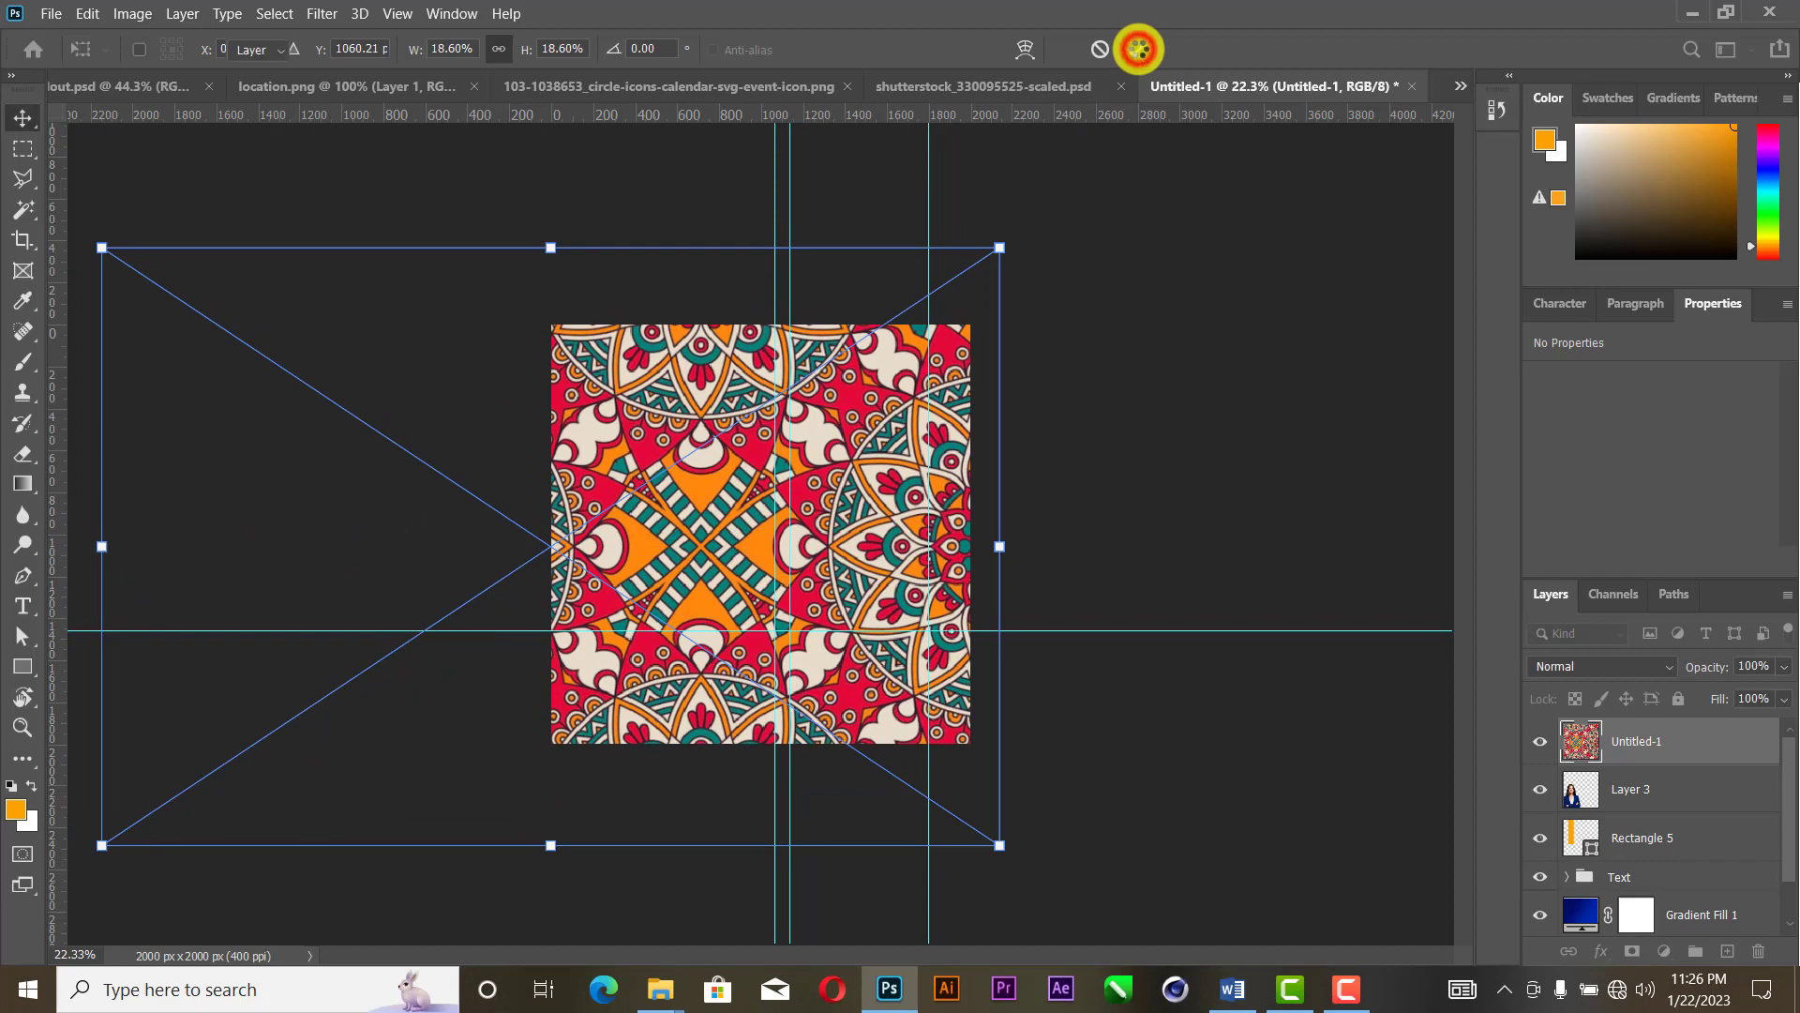
# Step: Move the pattern layer between the Text group and the gradient fill, and set its blend mode to Soft Light
pyautogui.moveTo(1654, 745); pyautogui.dragTo(1665, 905)
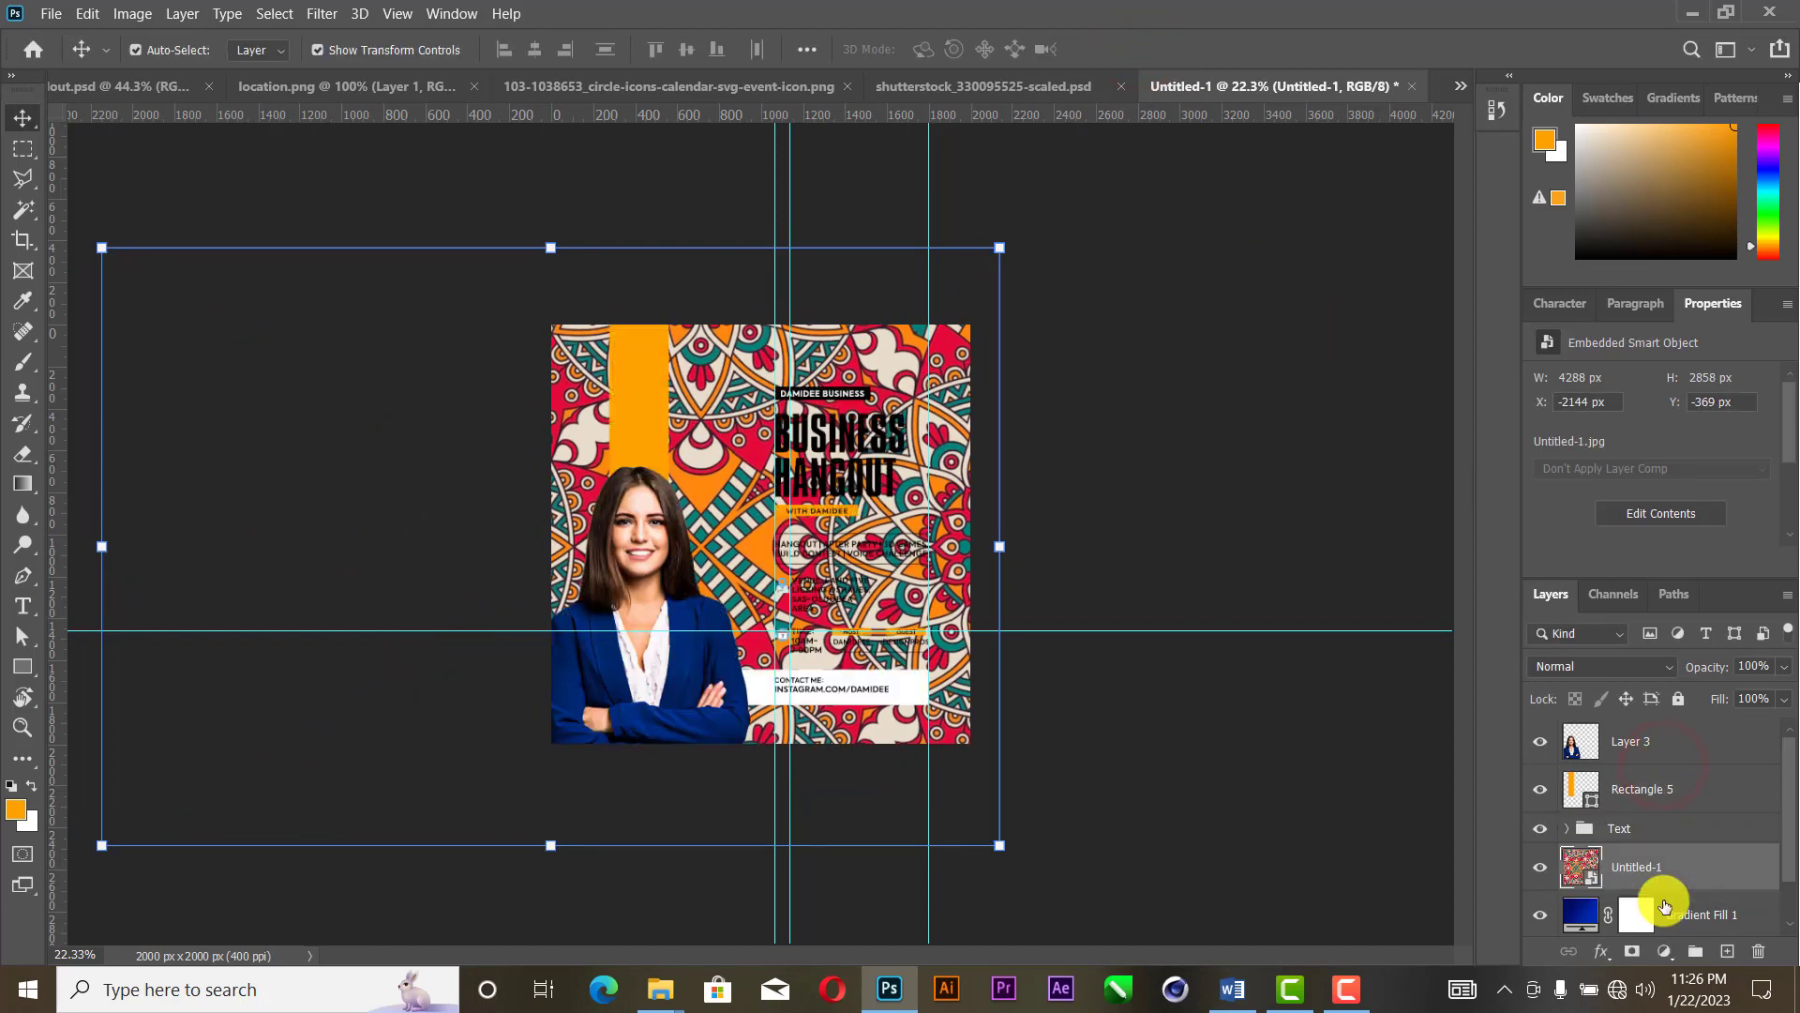
pyautogui.click(1602, 667)
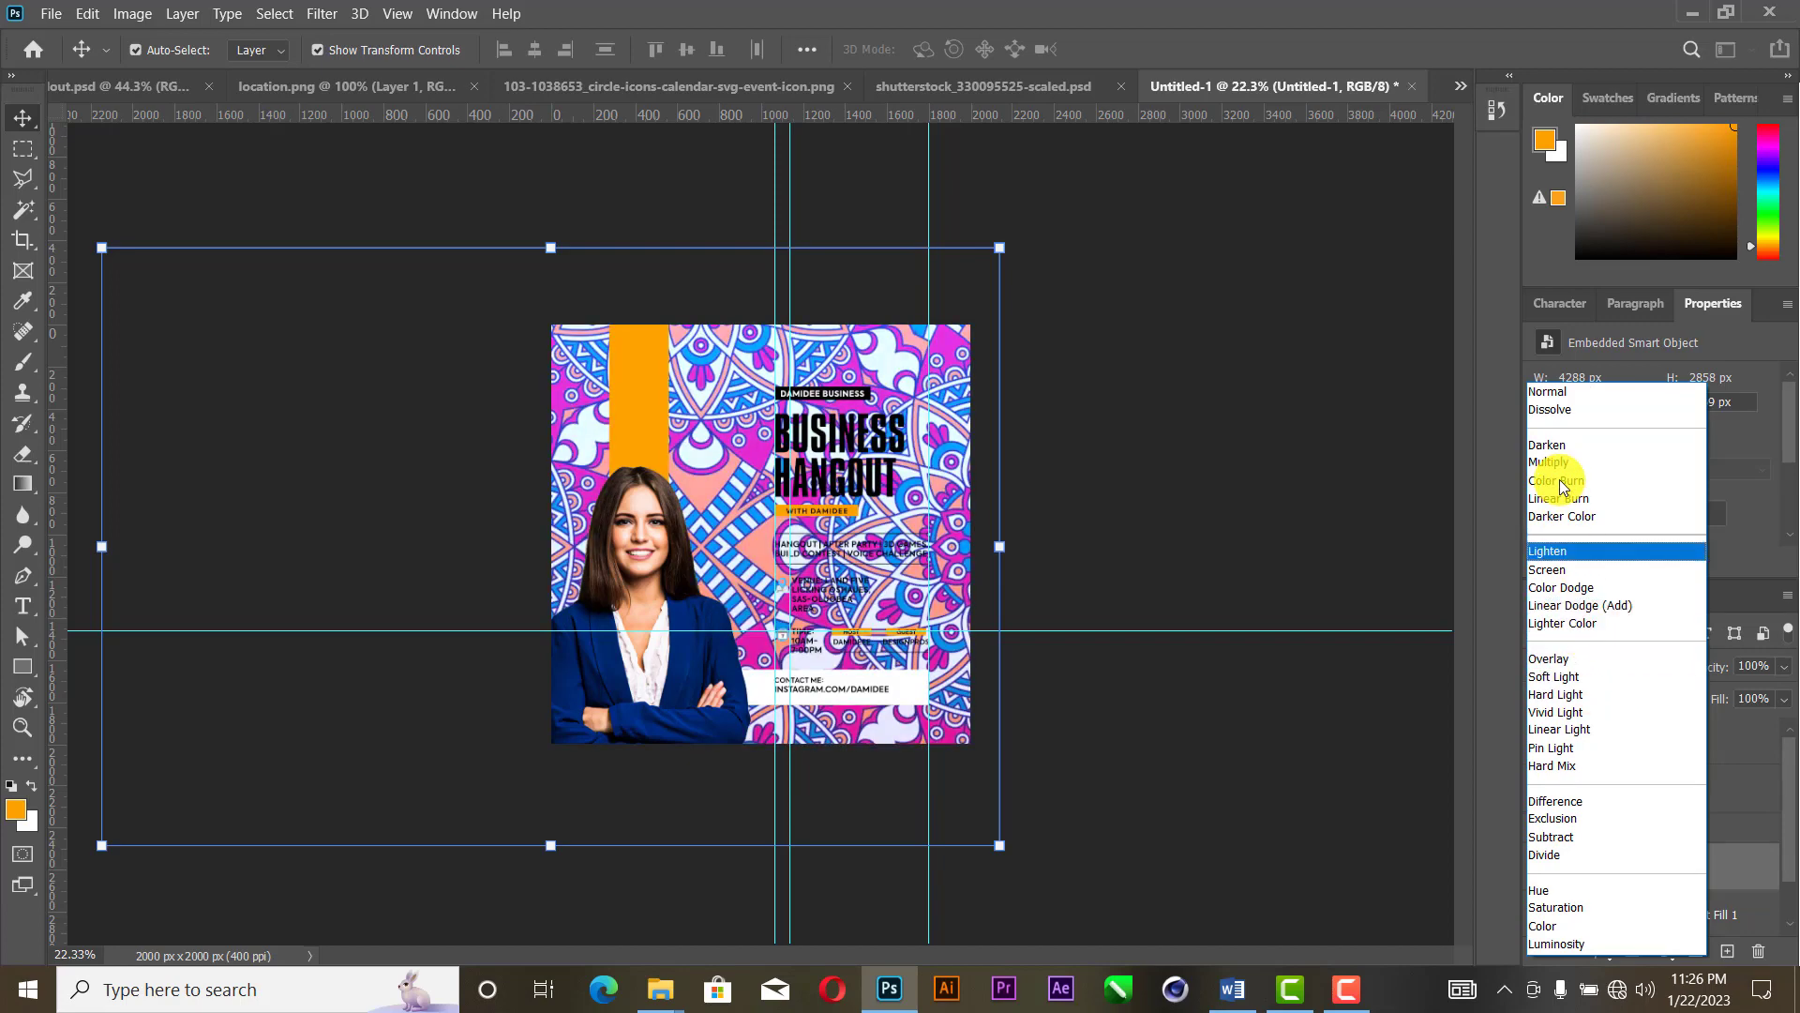
pyautogui.click(1565, 676)
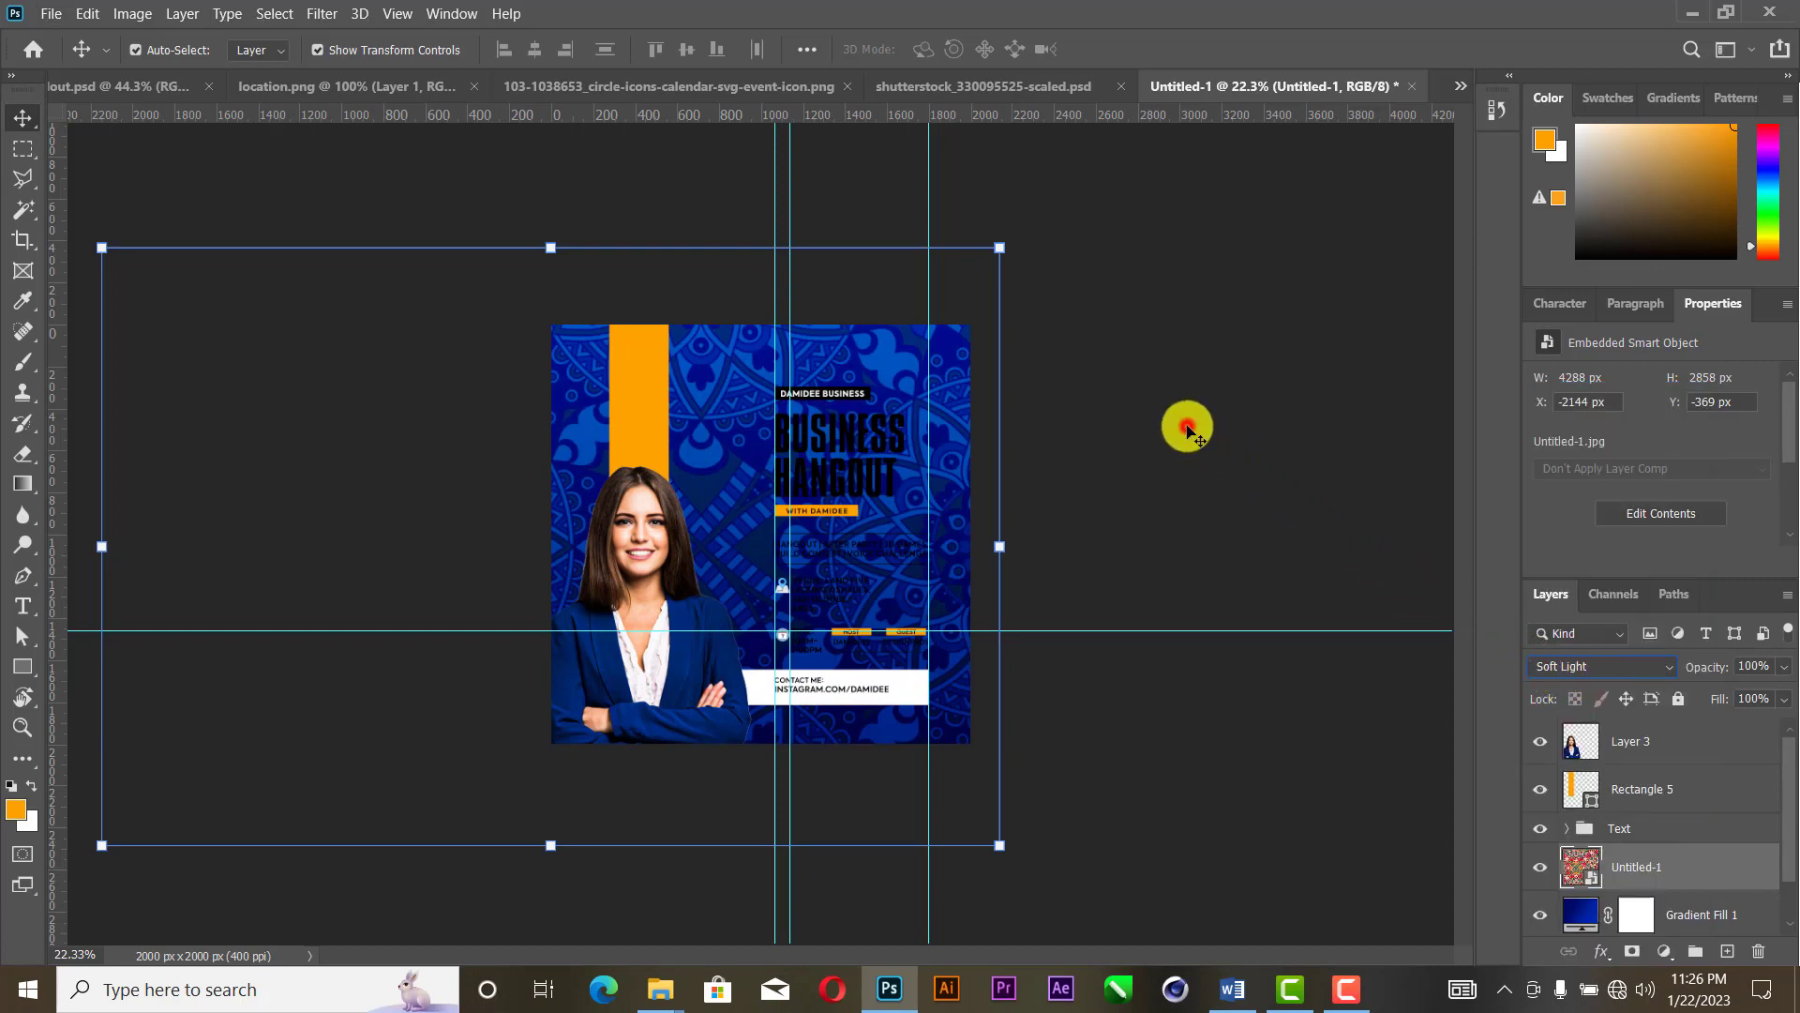
# Step: Lower the opacity of the Untitled-1 pattern layer to 23%
pyautogui.click(1186, 427)
pyautogui.press('z')
pyautogui.rightClick(895, 463)
pyautogui.click(926, 474)
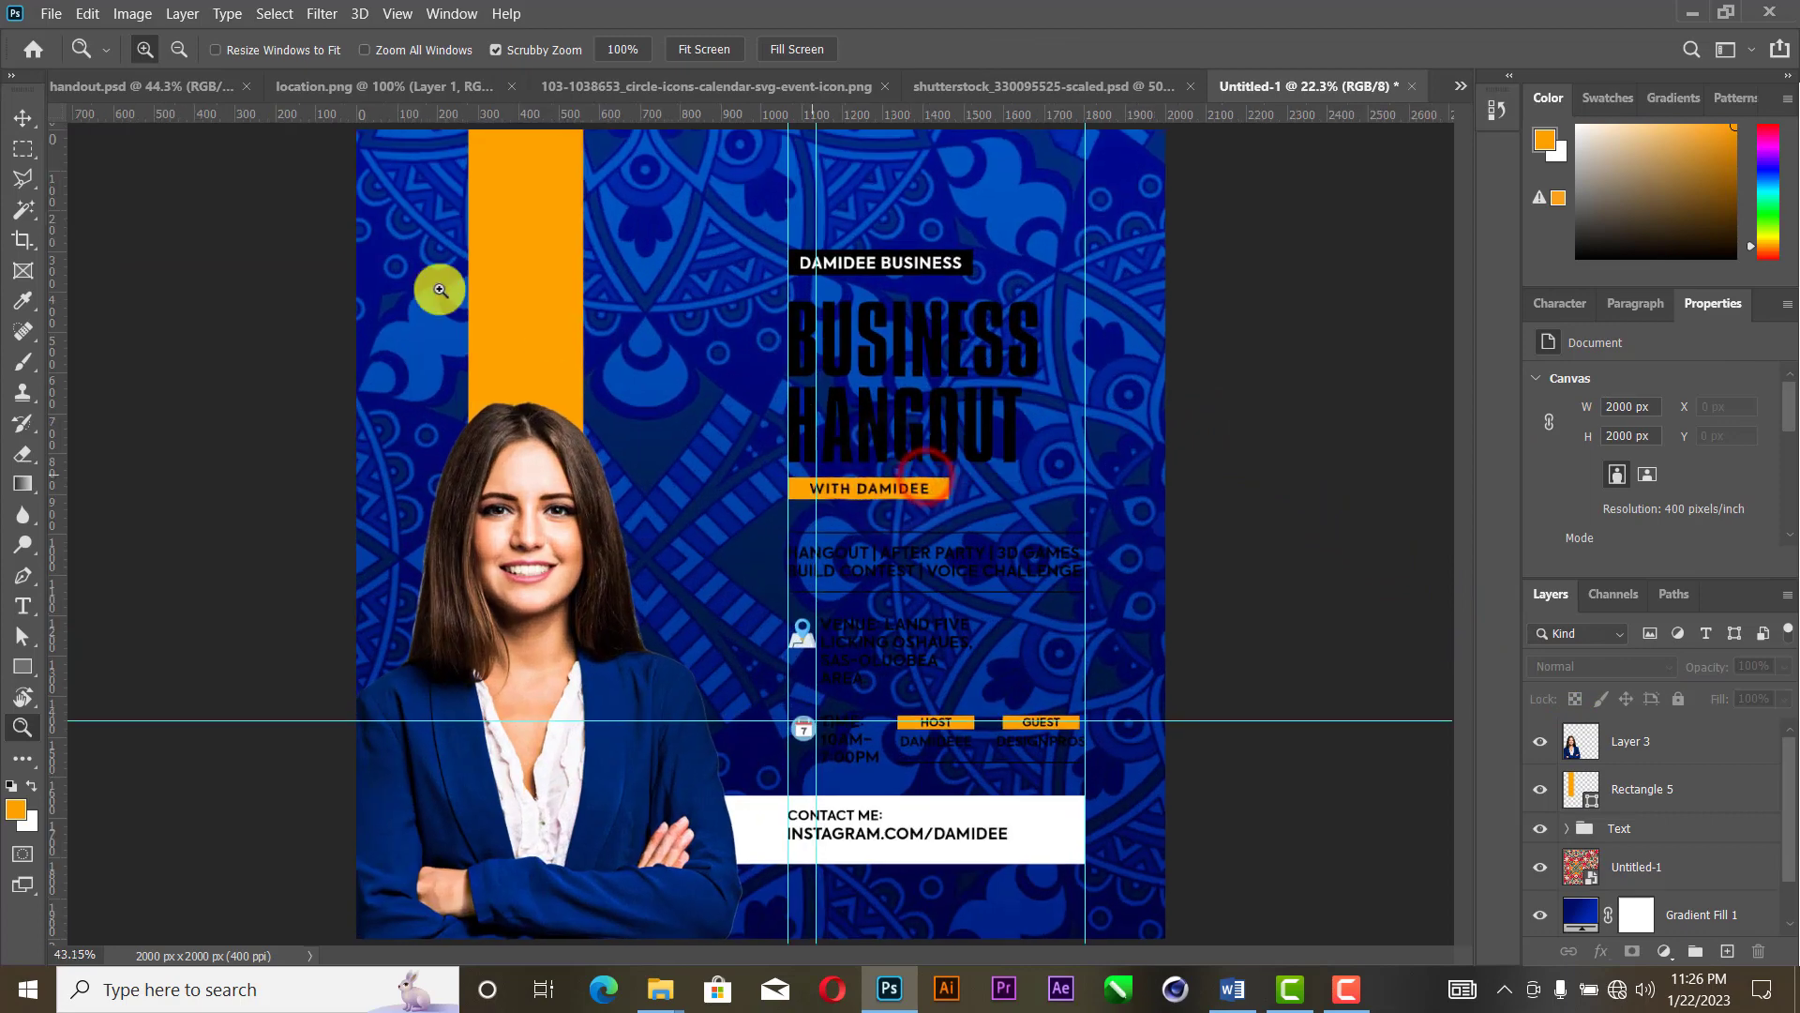
pyautogui.click(23, 117)
pyautogui.click(1674, 870)
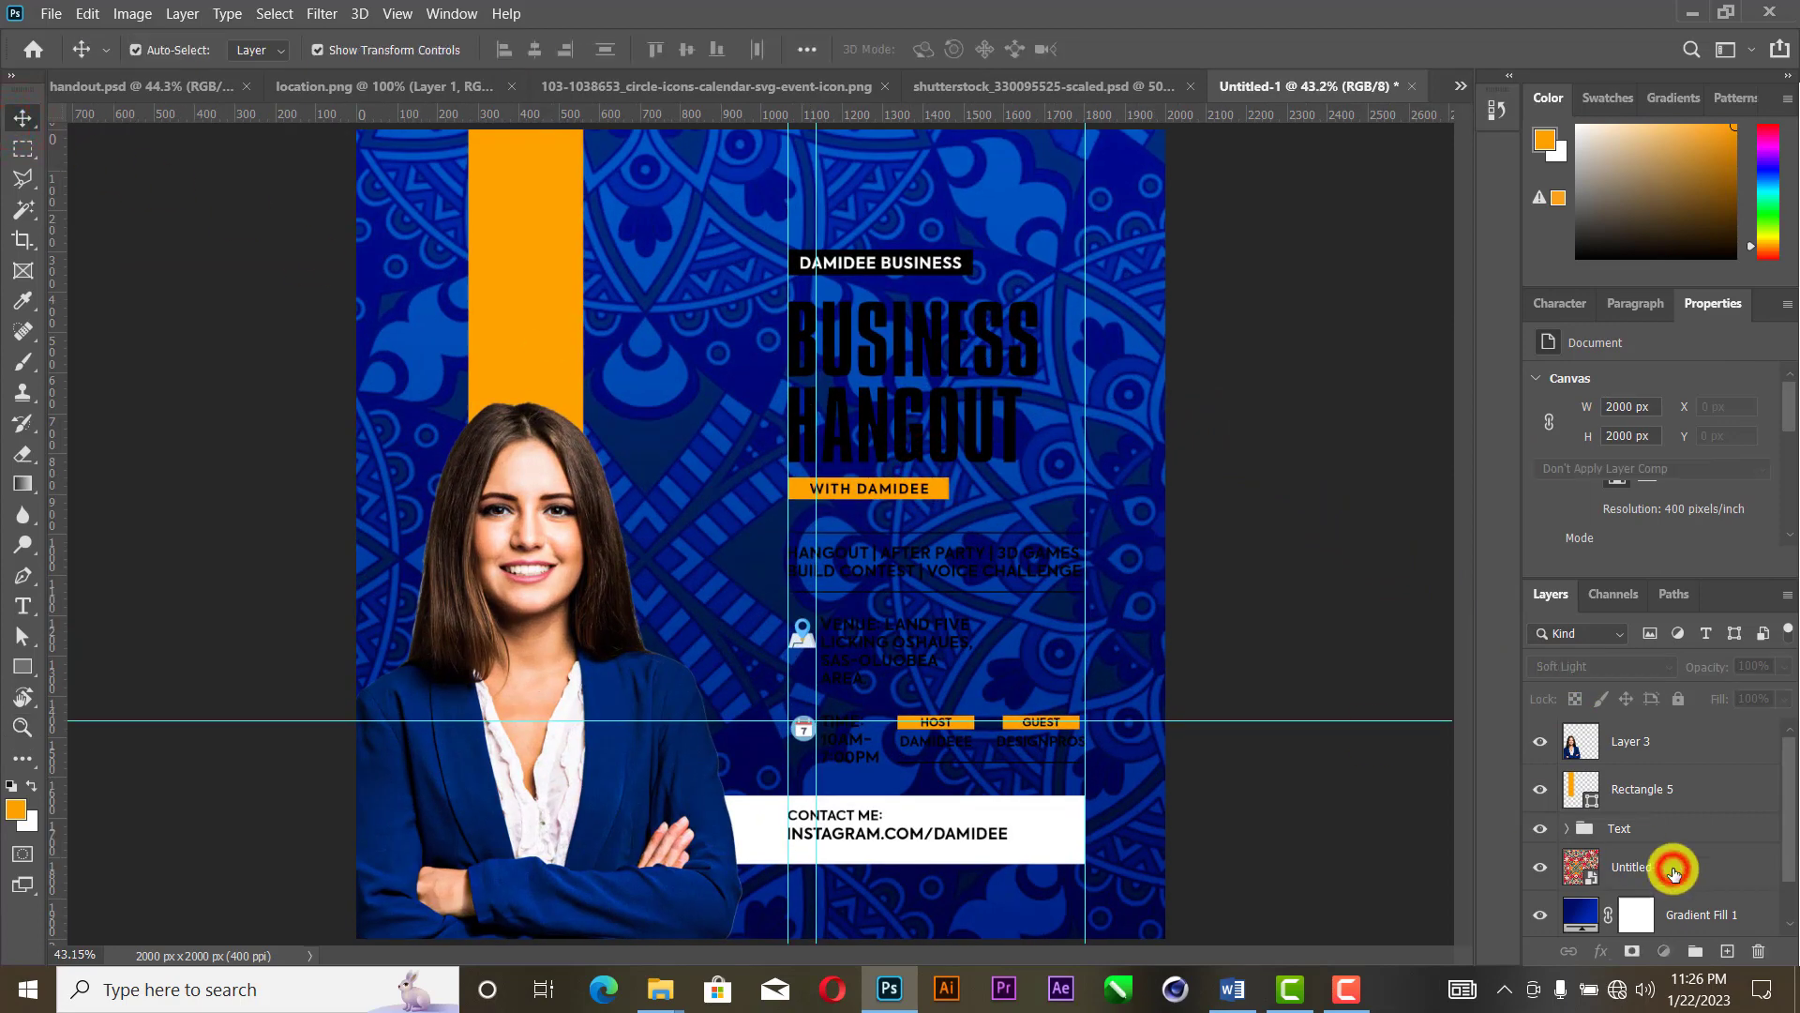
pyautogui.click(1786, 668)
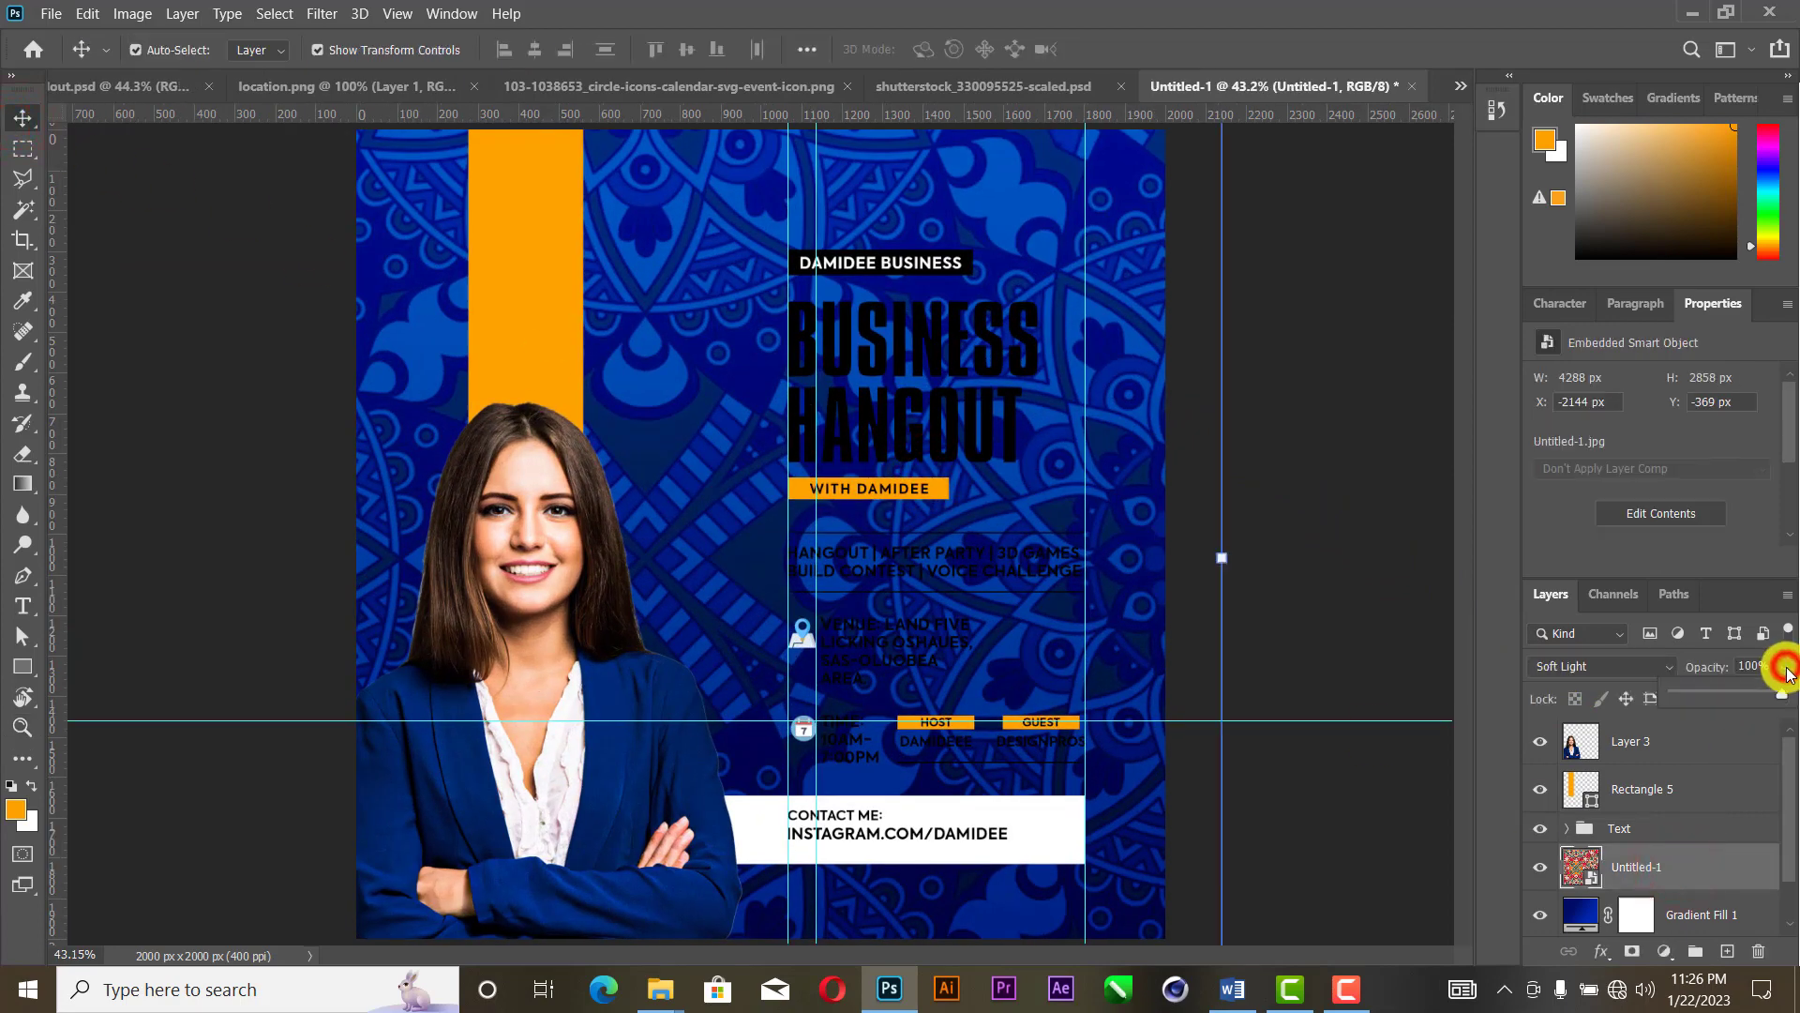
pyautogui.click(1709, 695)
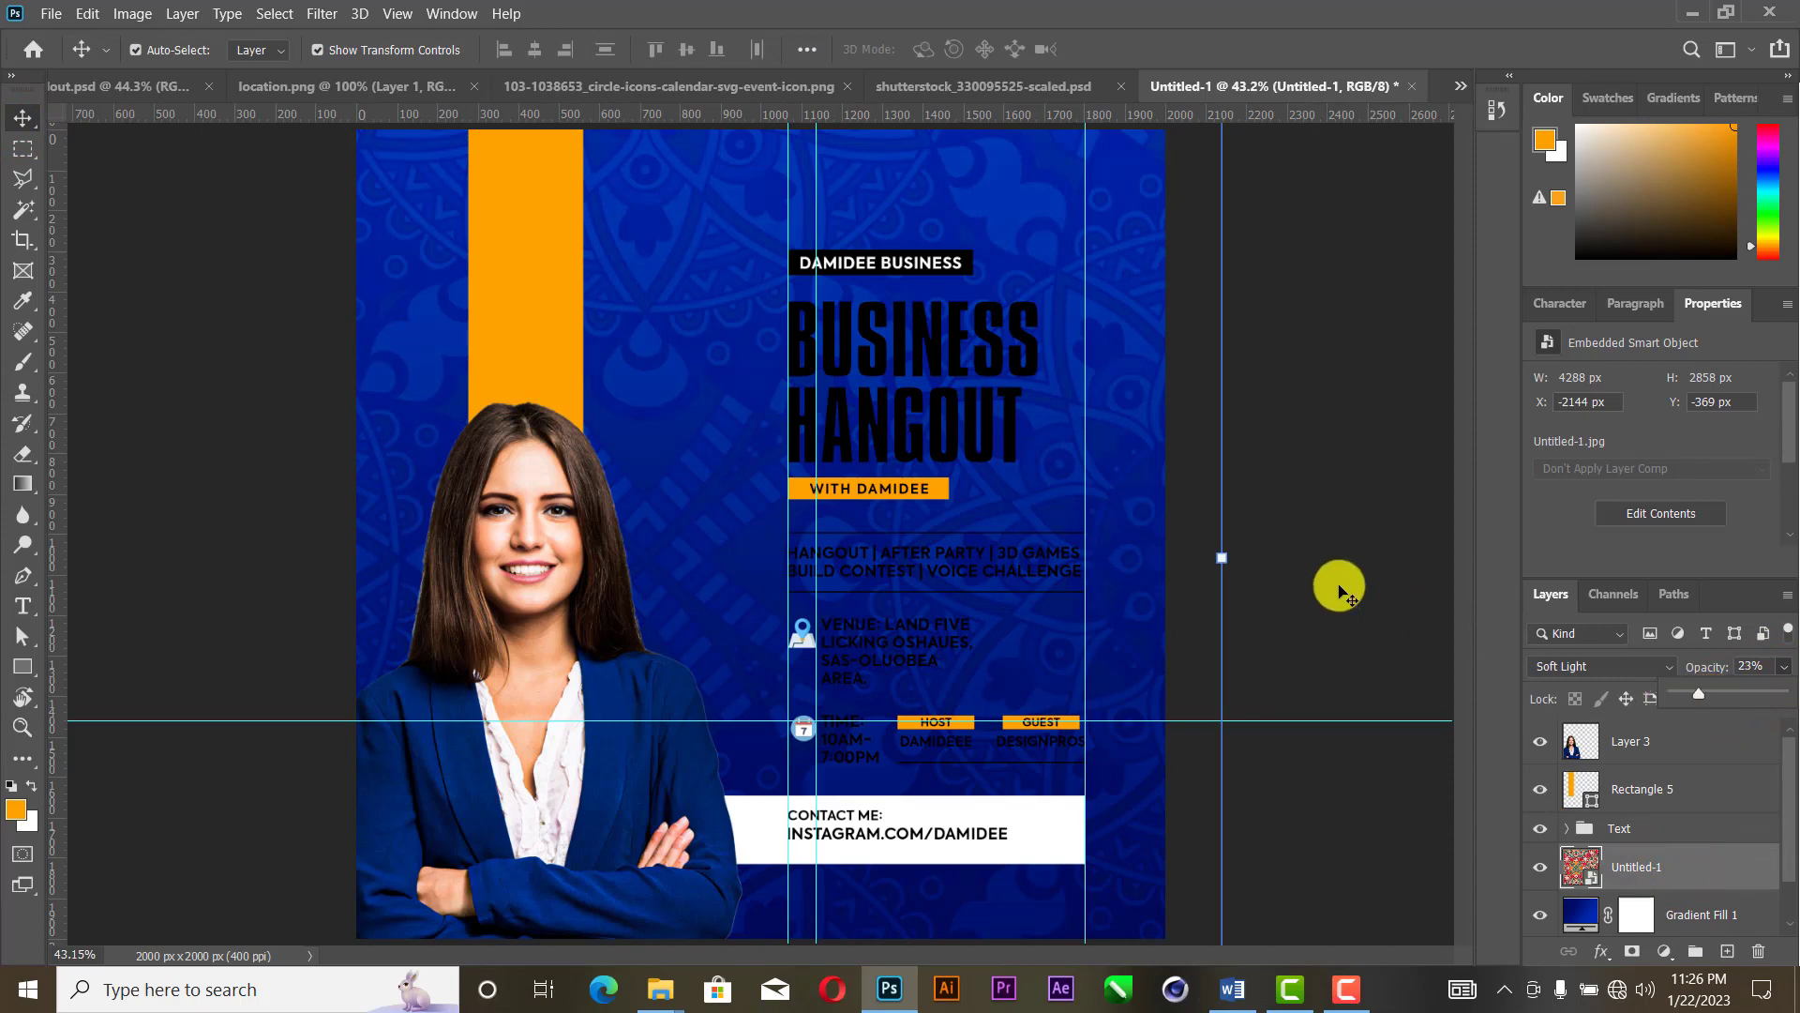
# Step: Scale the Untitled-1 pattern image to 17.97% and shift it so the mandala pattern still covers the canvas
pyautogui.moveTo(1221, 557); pyautogui.dragTo(1165, 551)
pyautogui.moveTo(727, 434); pyautogui.dragTo(799, 434)
pyautogui.click(1136, 48)
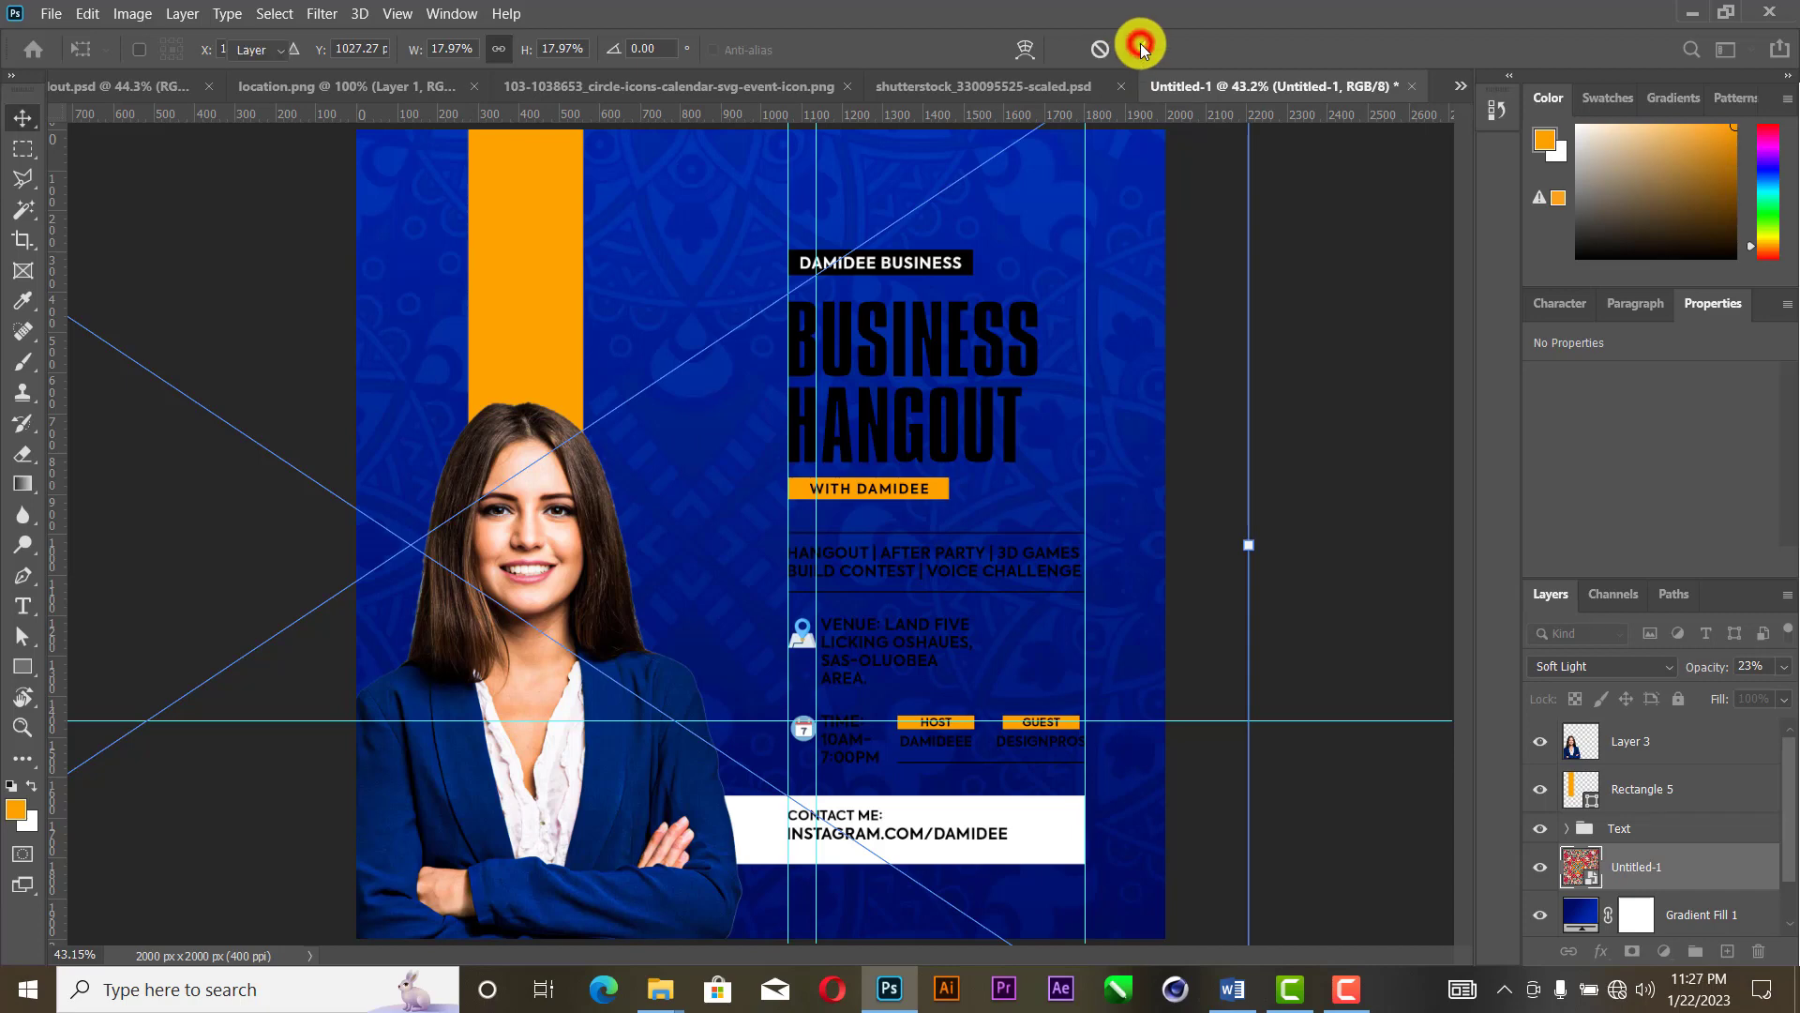
# Step: Apply a Black & White adjustment with the Default preset to the Untitled-1 pattern layer and lower its fill to 77%
pyautogui.click(136, 17)
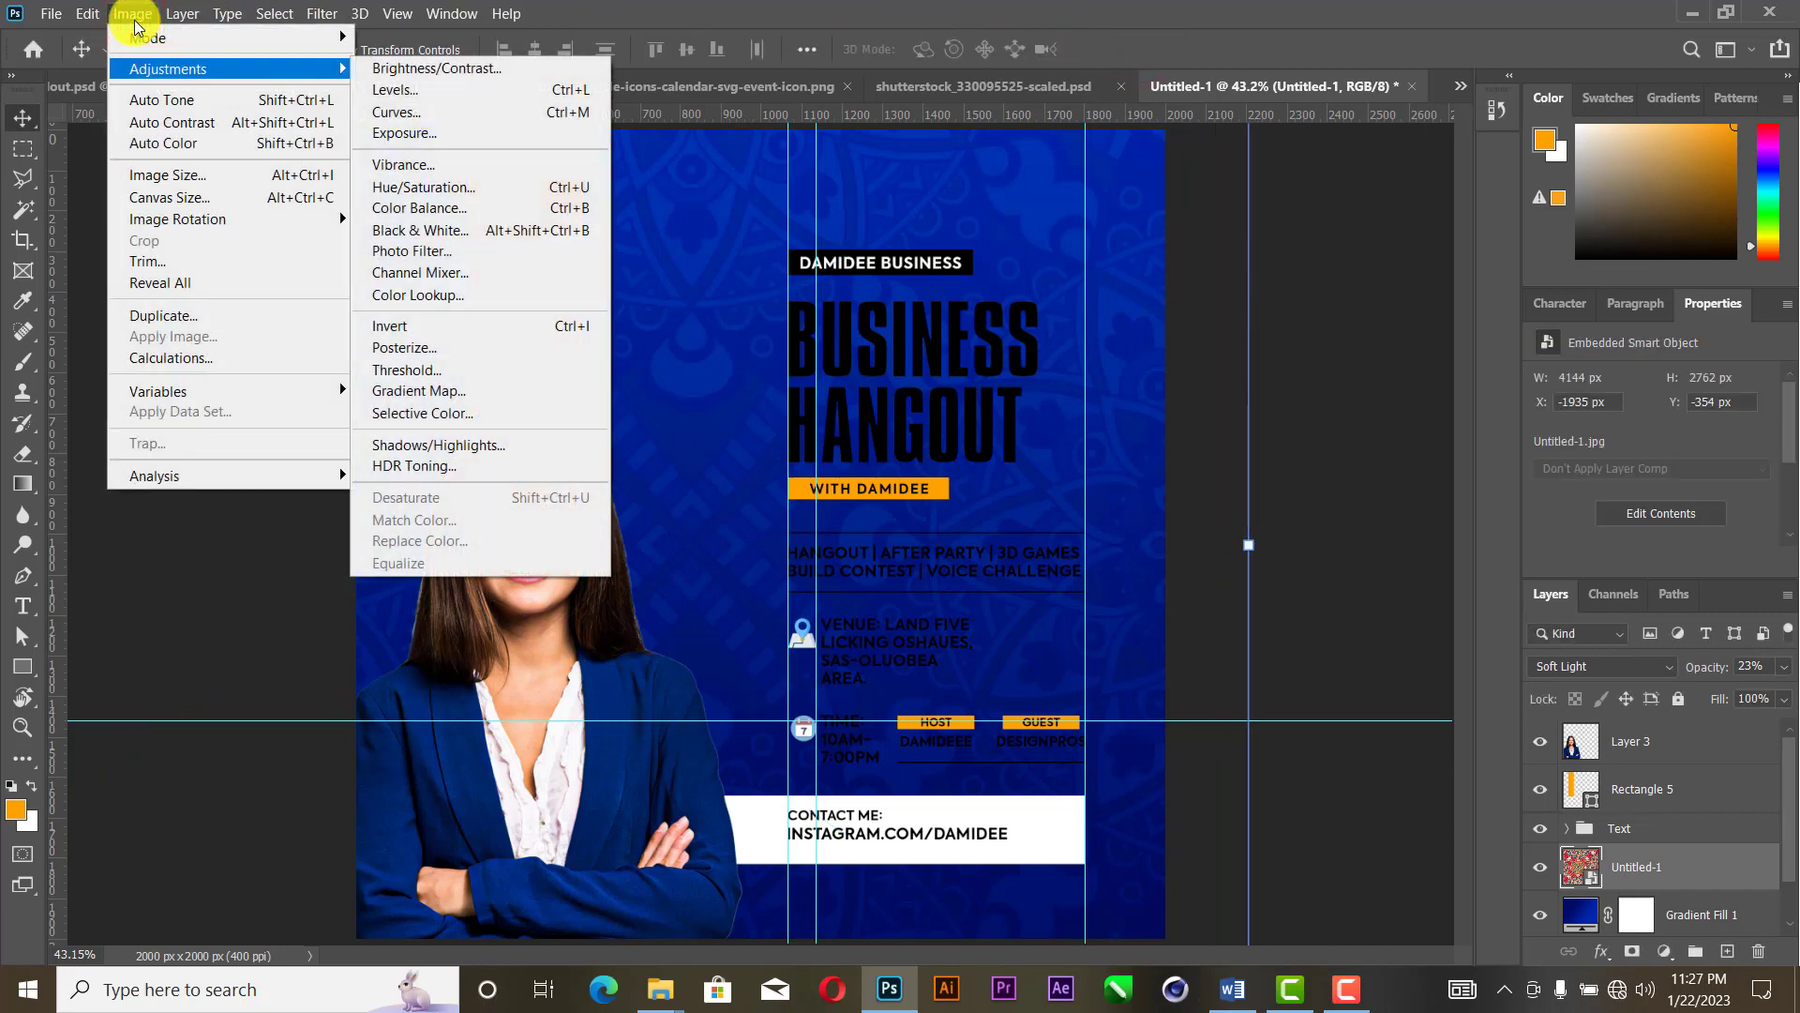
pyautogui.click(418, 230)
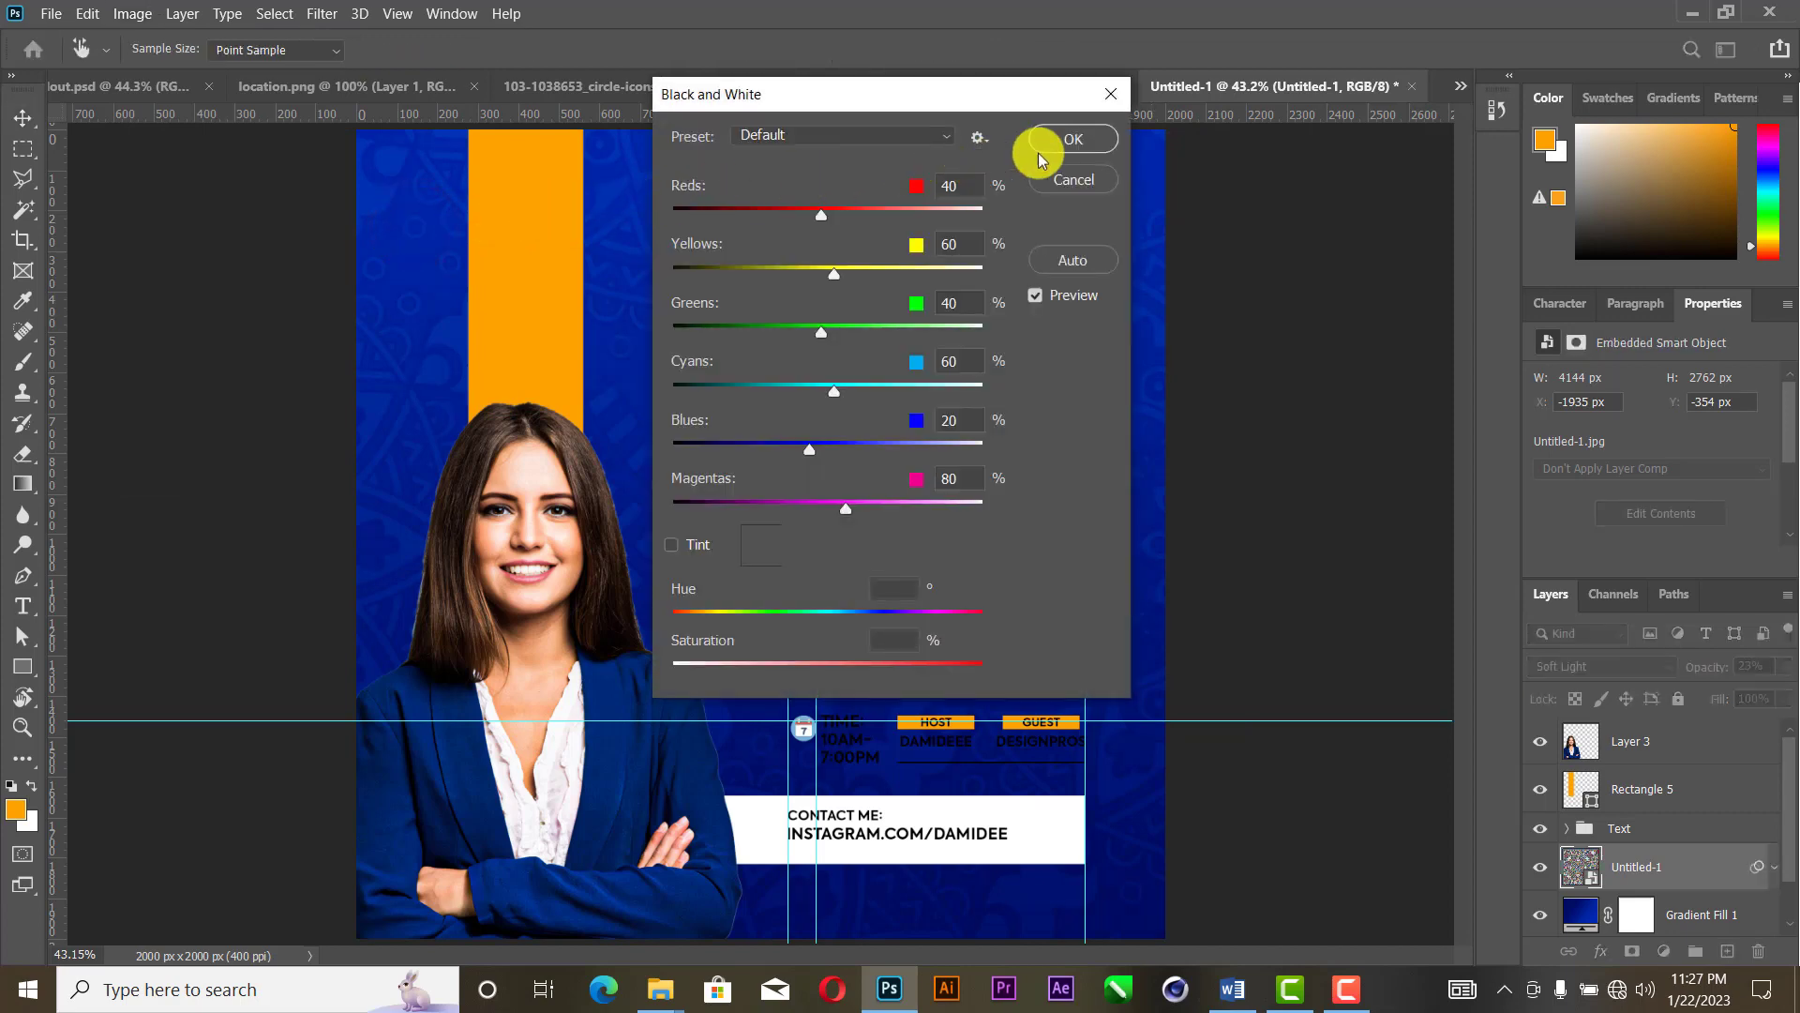
pyautogui.click(1093, 148)
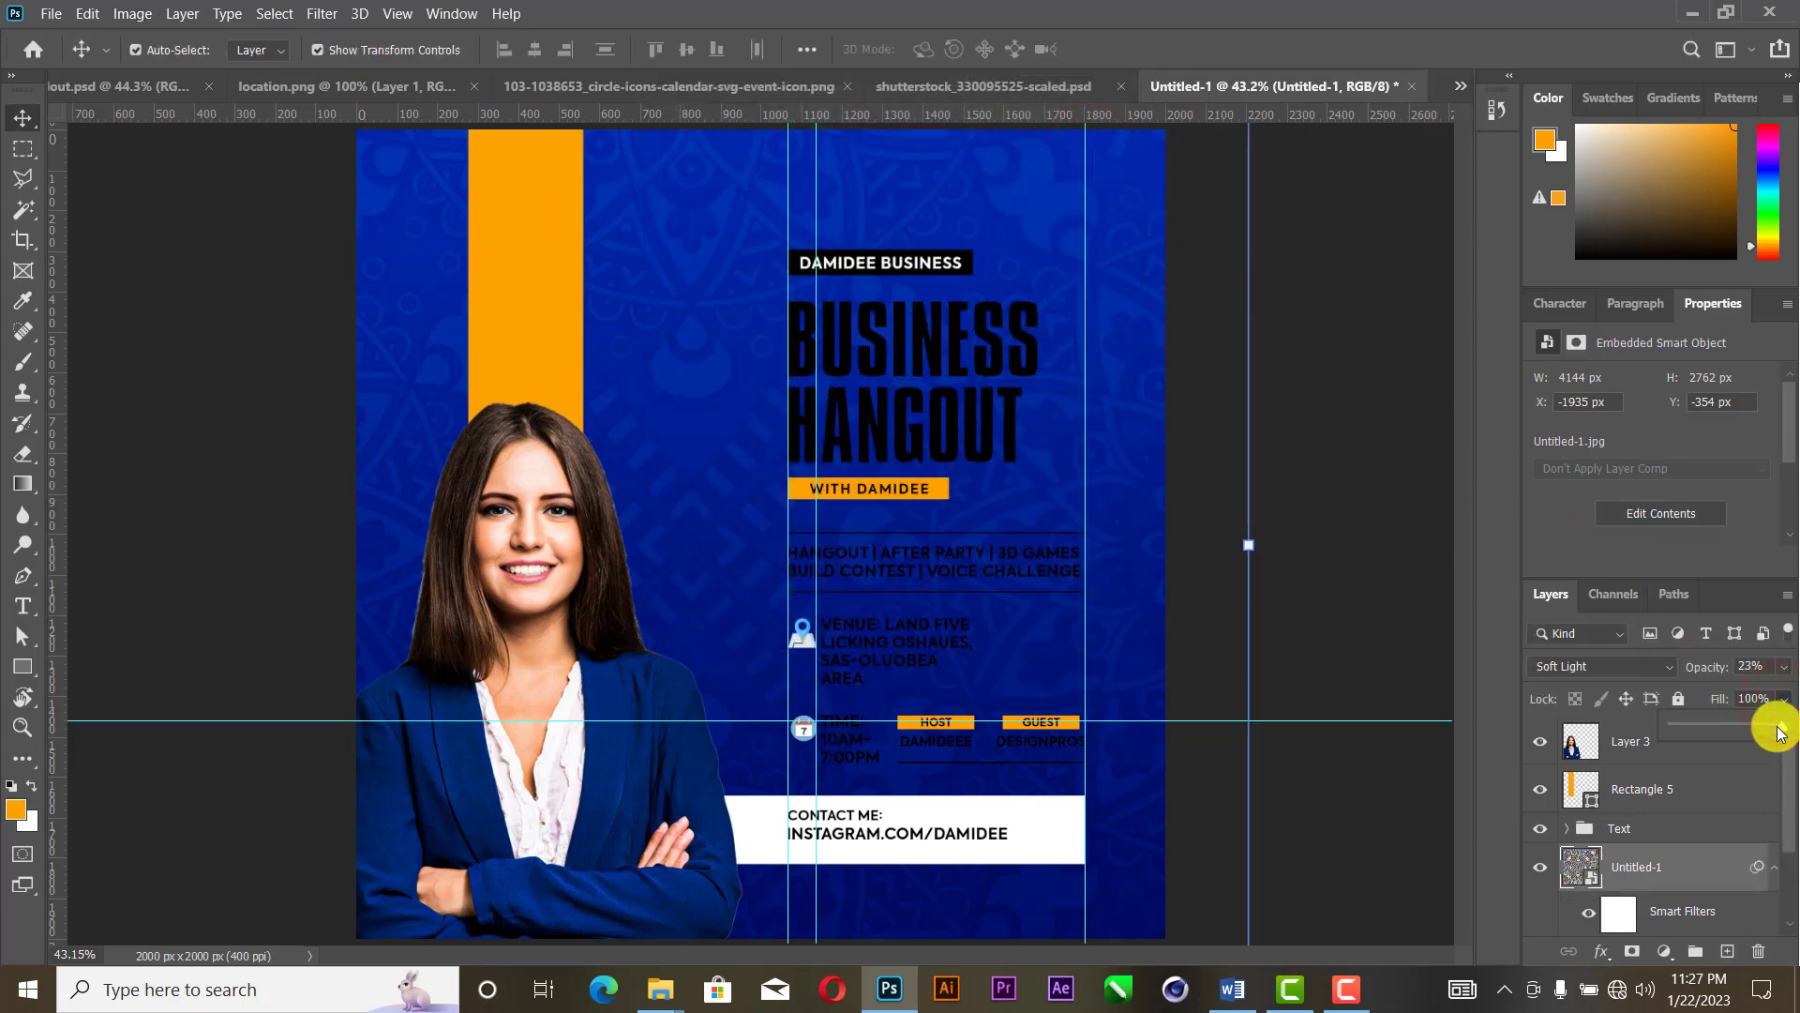
pyautogui.moveTo(1777, 729); pyautogui.dragTo(1765, 732)
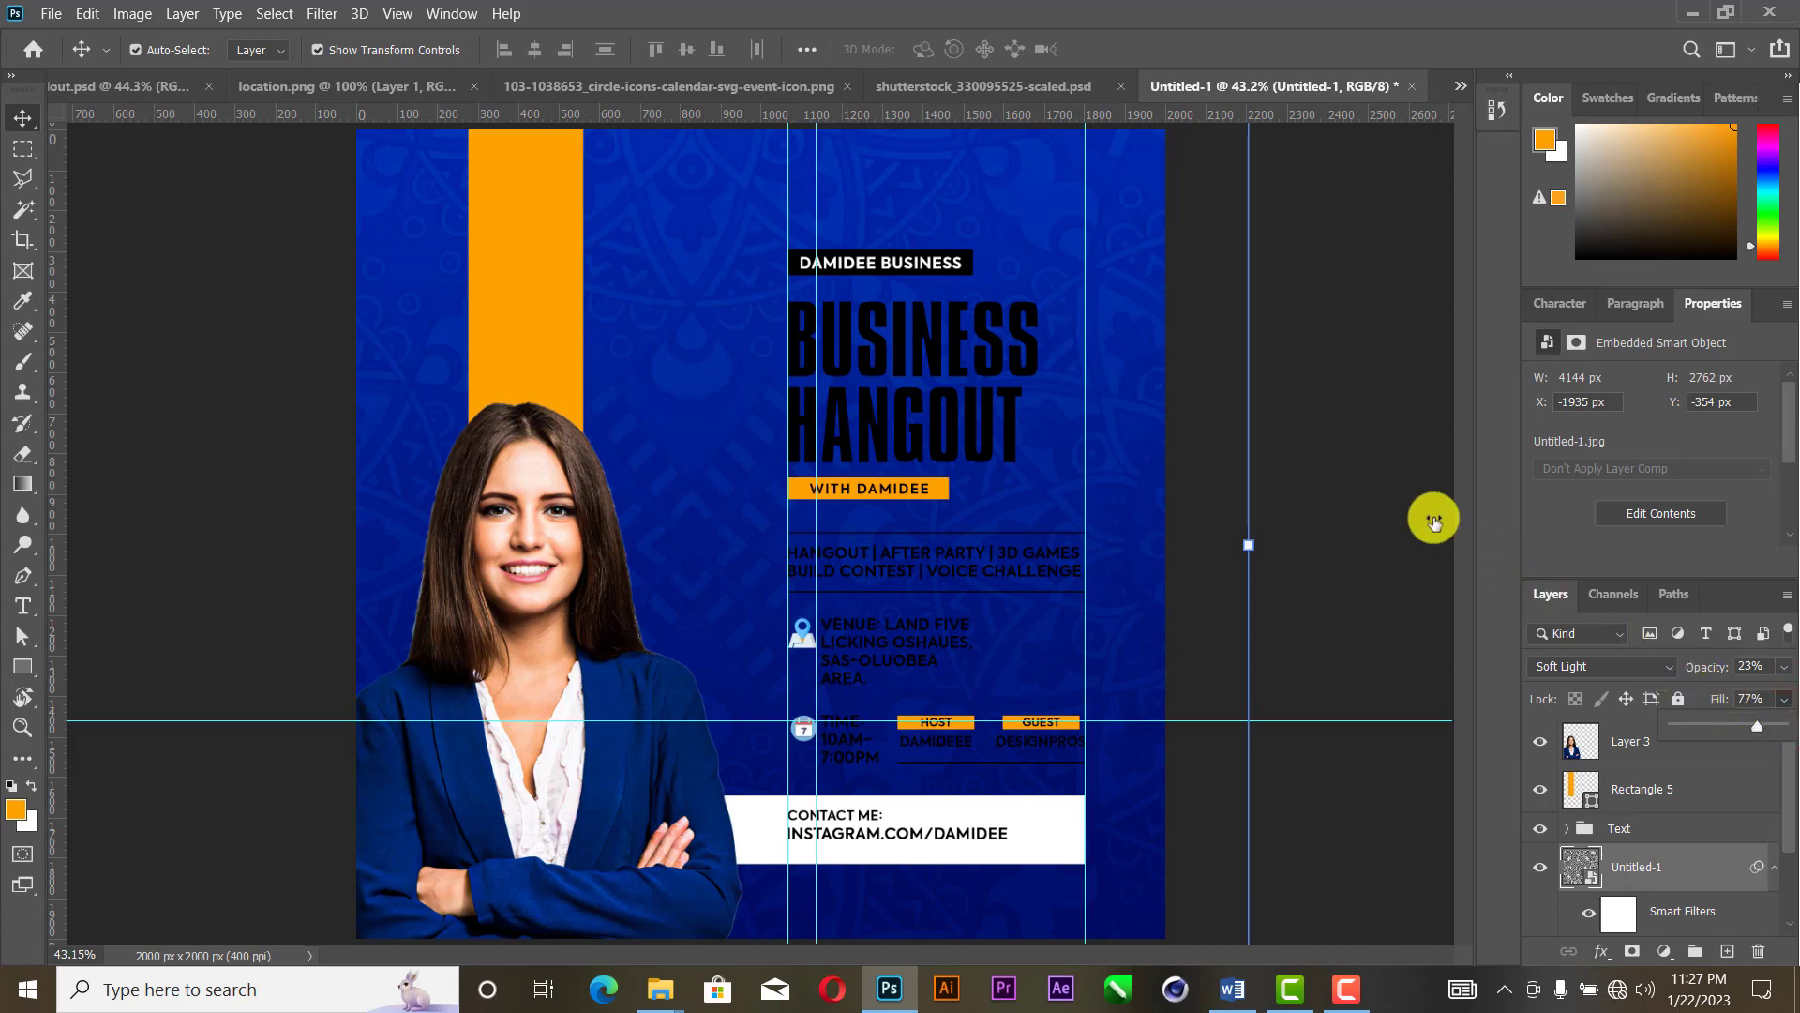
pyautogui.click(1357, 476)
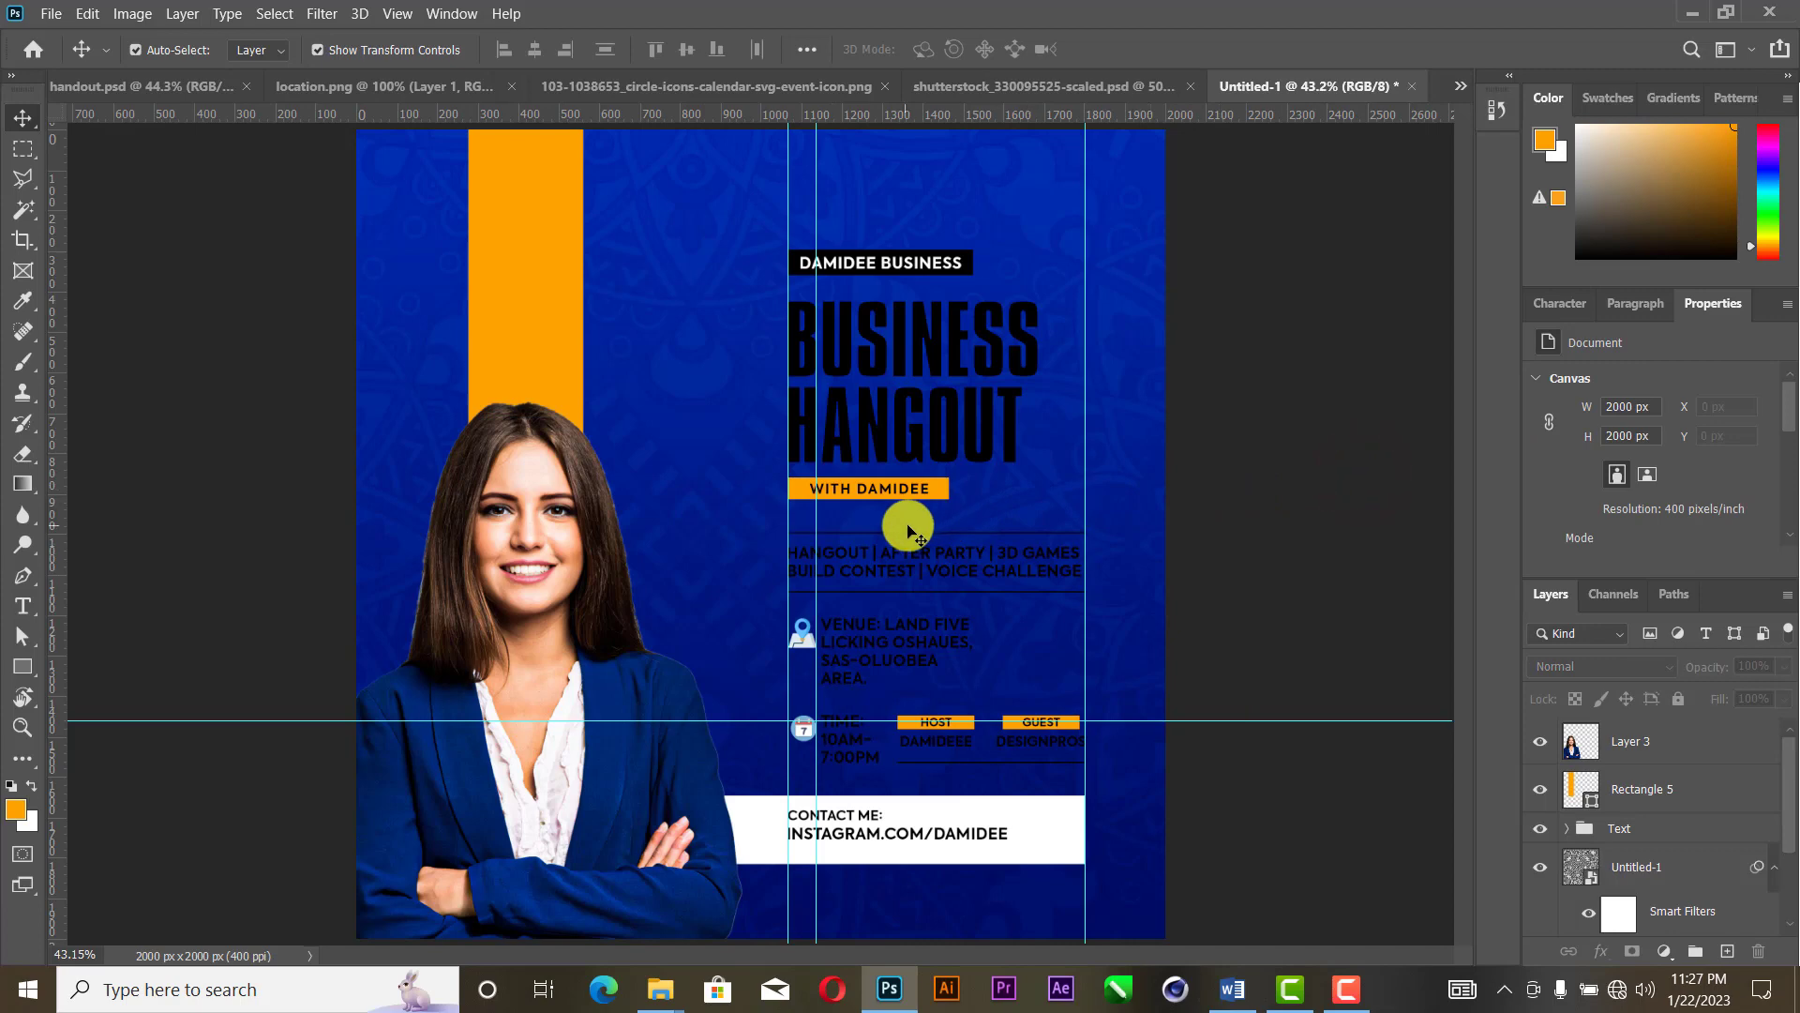
# Step: Duplicate the Untitled-1 pattern layer, move the copy directly above Rectangle 5 and clip it to the orange bar
pyautogui.scroll(-2, 908, 532)
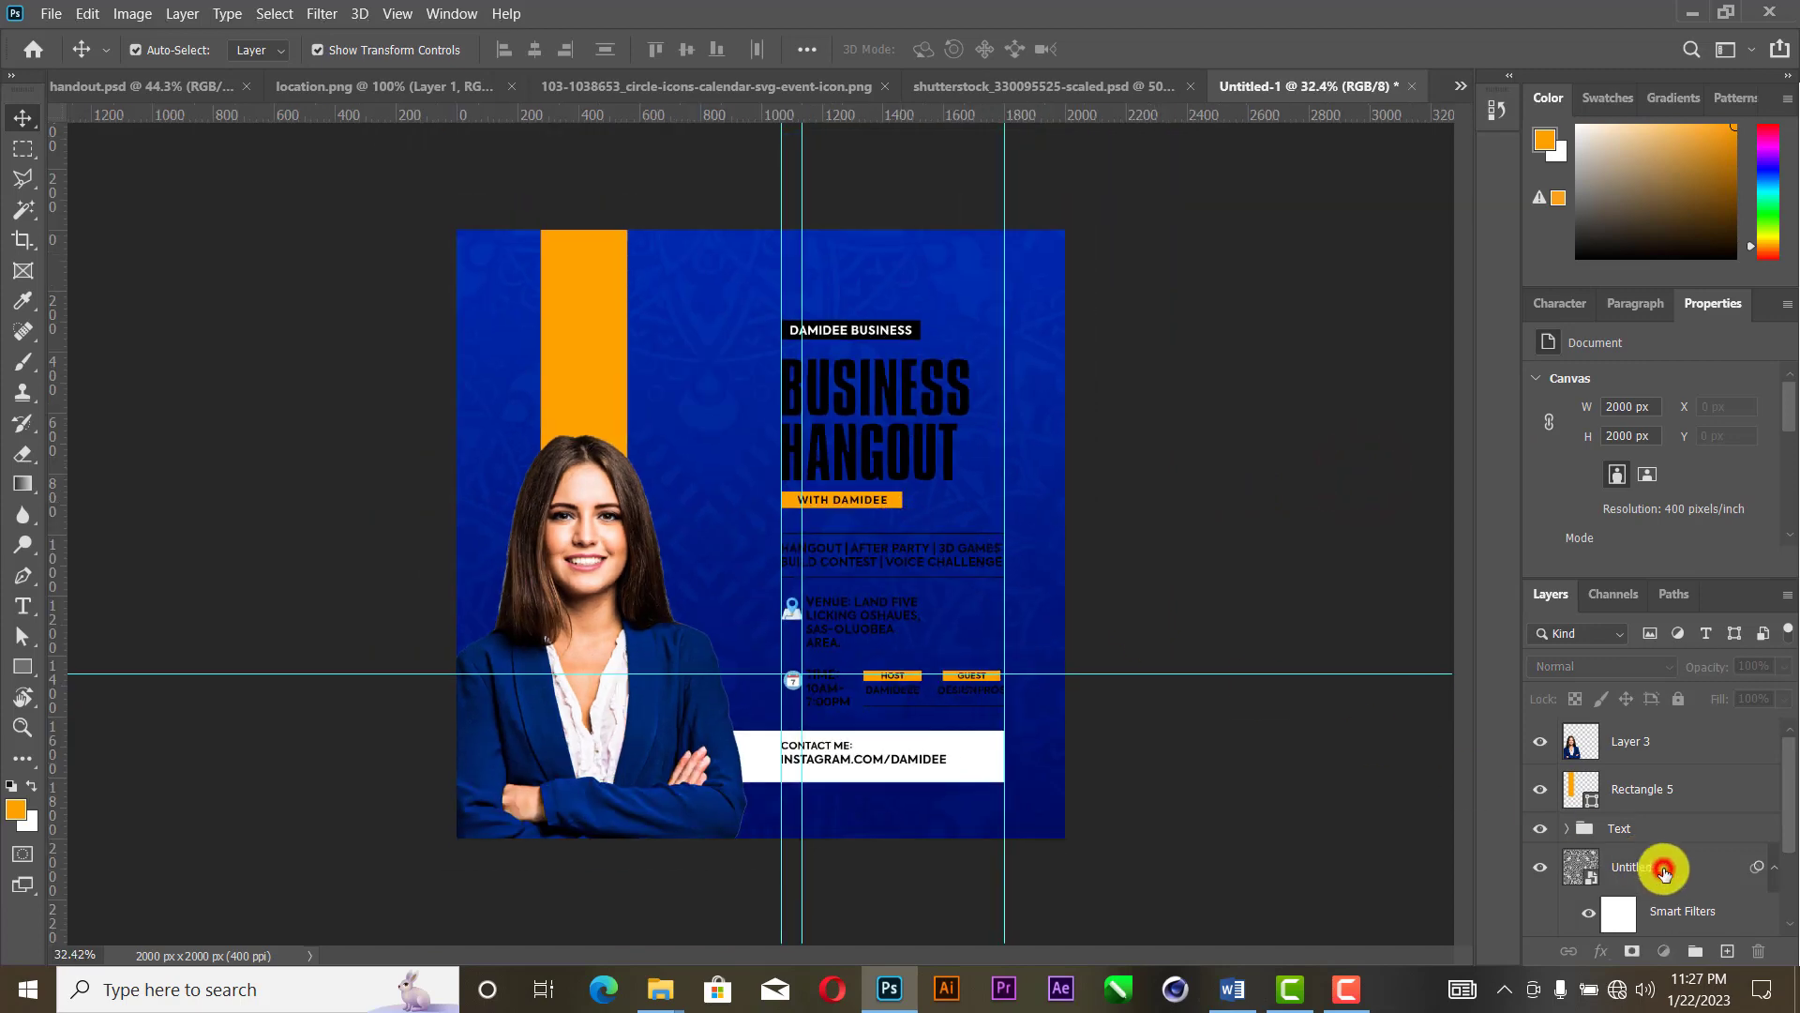
pyautogui.click(1772, 860)
pyautogui.click(1772, 855)
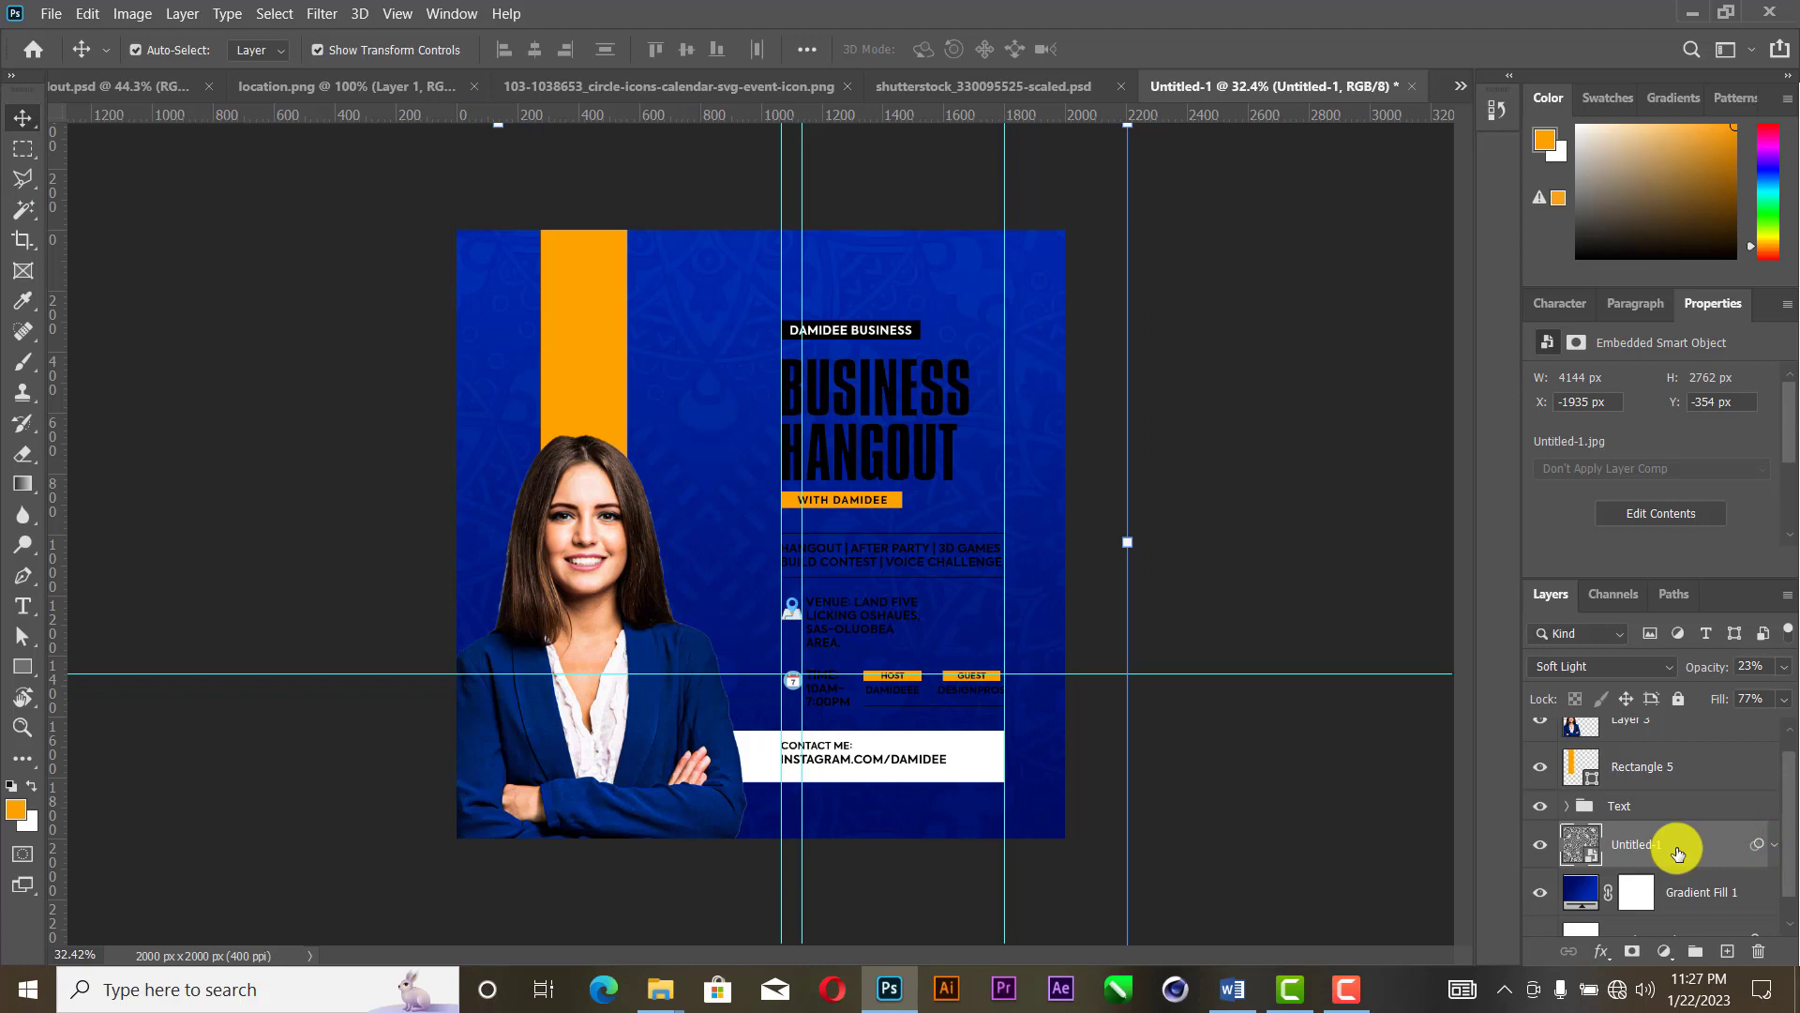
pyautogui.hotkey('ctrl', 'j')
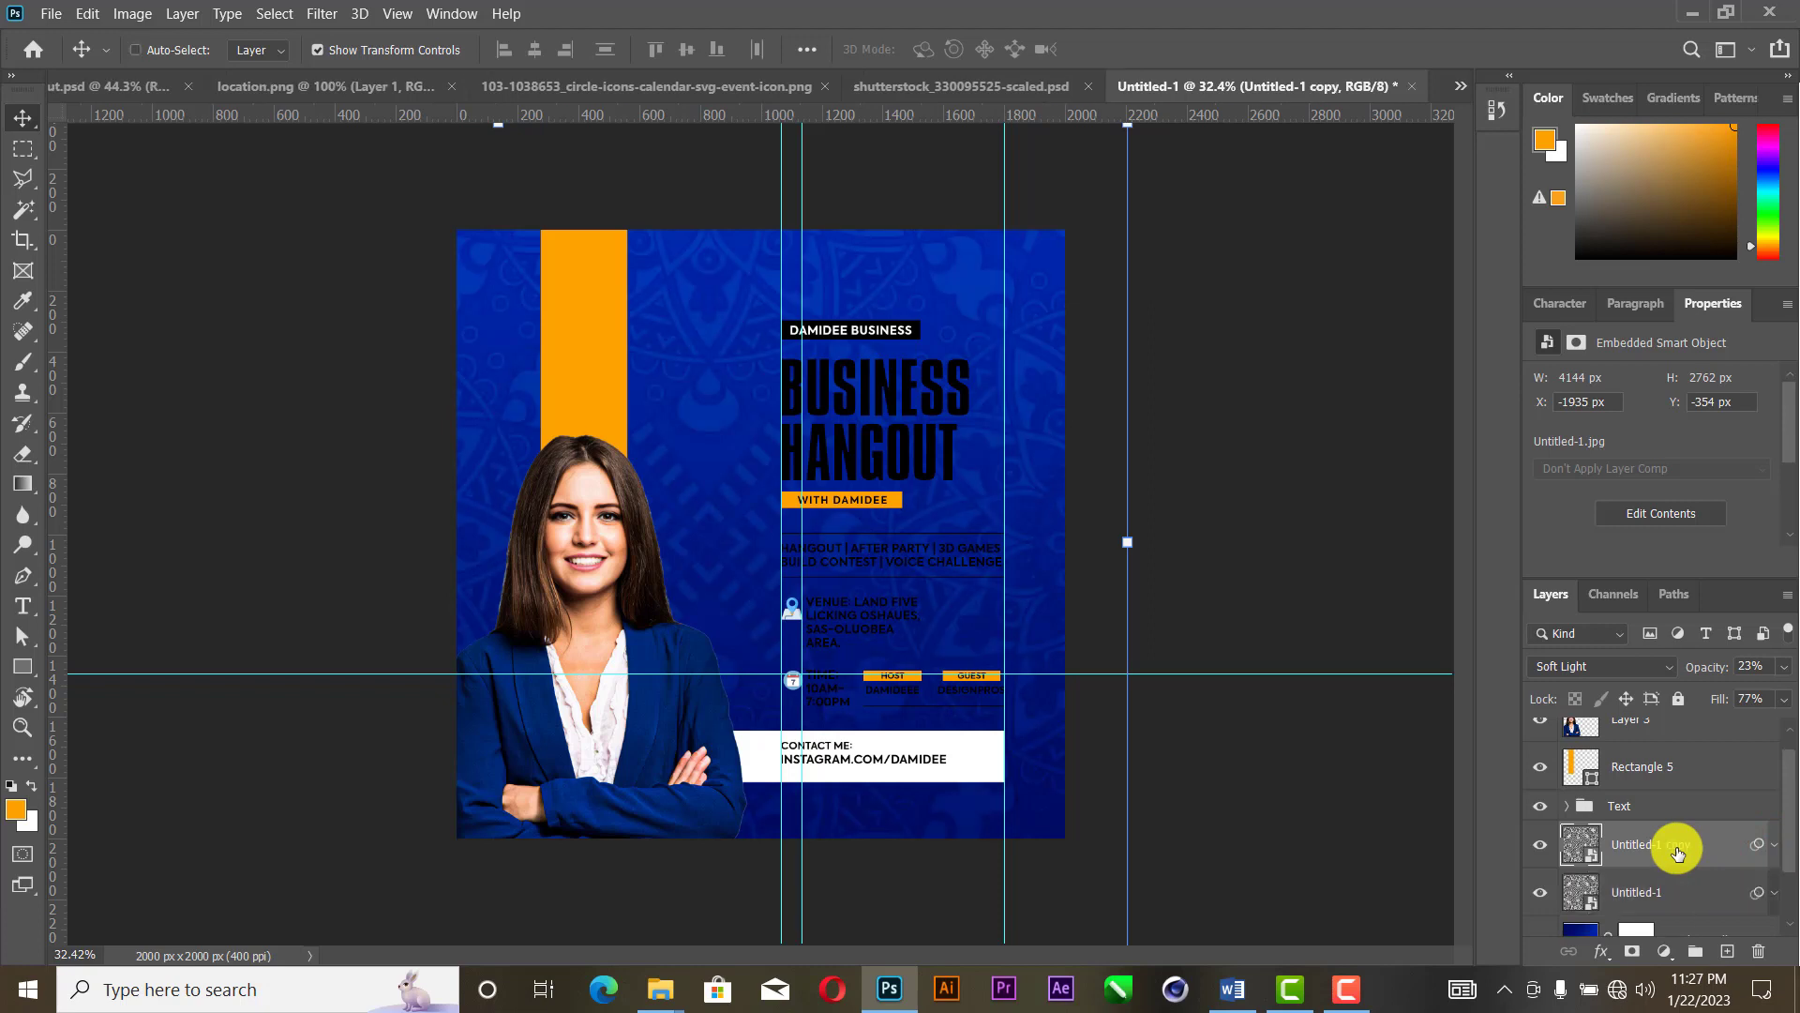
pyautogui.moveTo(1655, 848); pyautogui.dragTo(1652, 750)
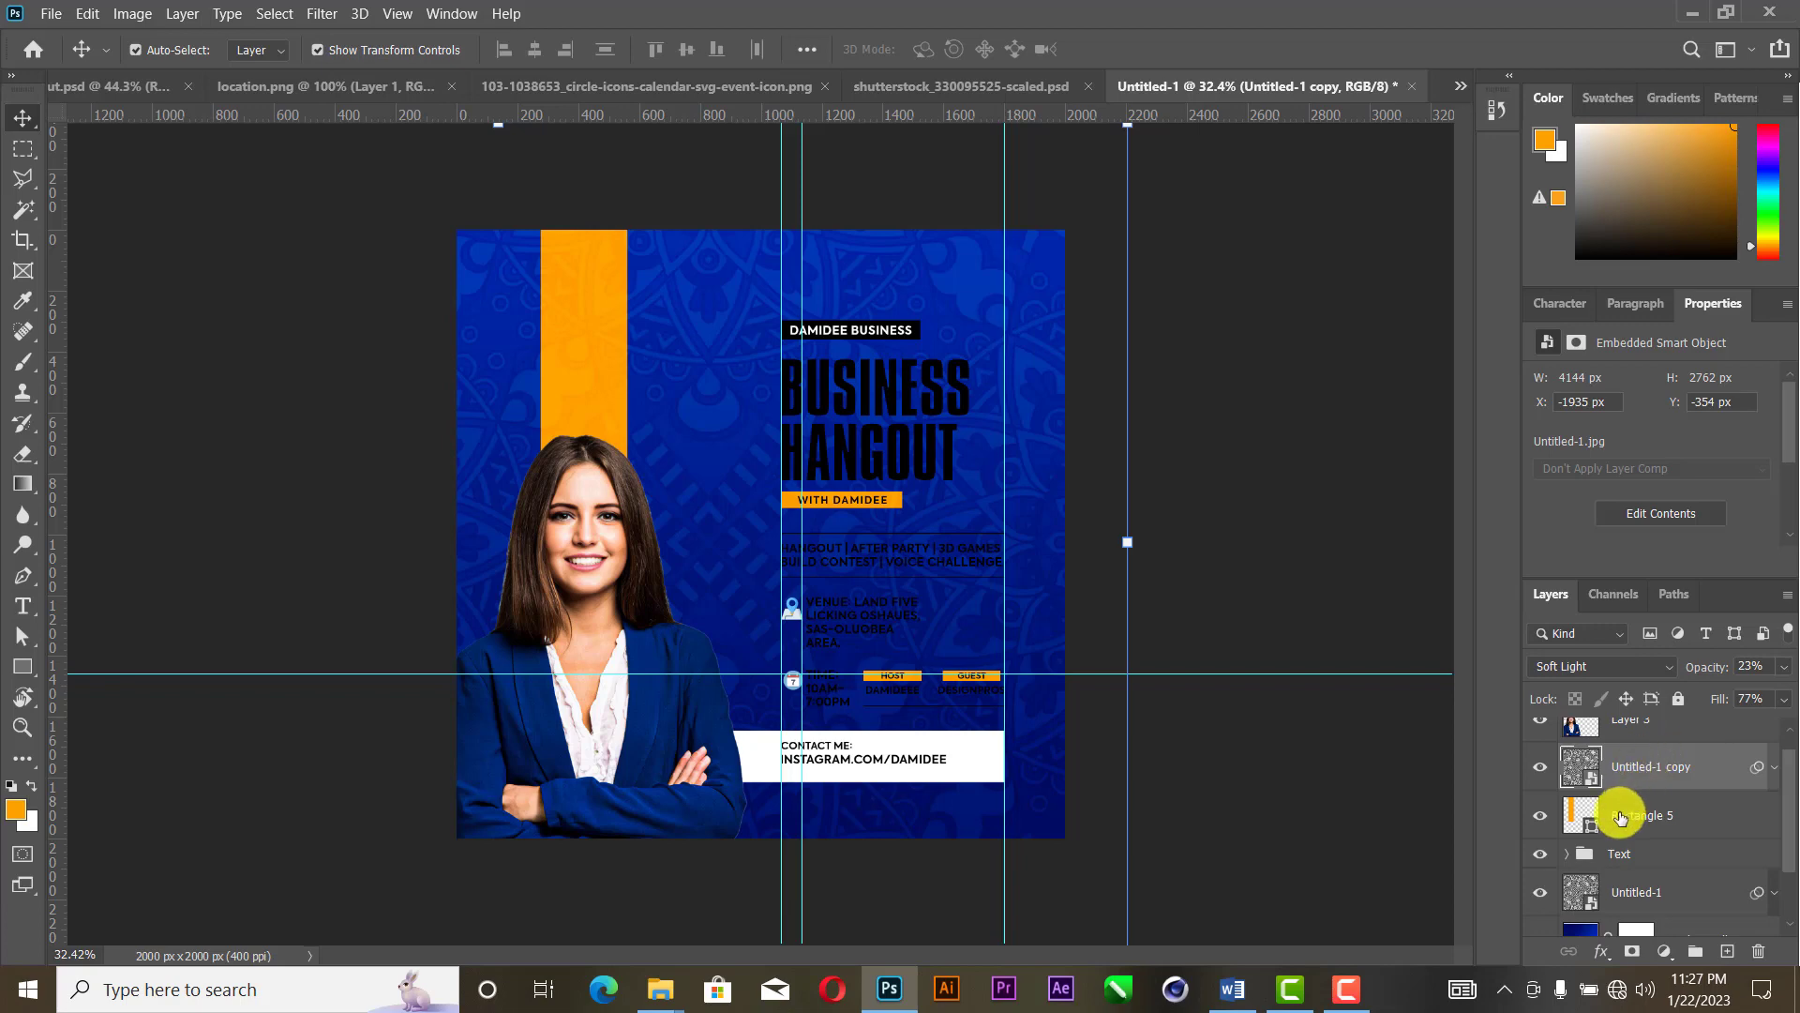
pyautogui.rightClick(1643, 763)
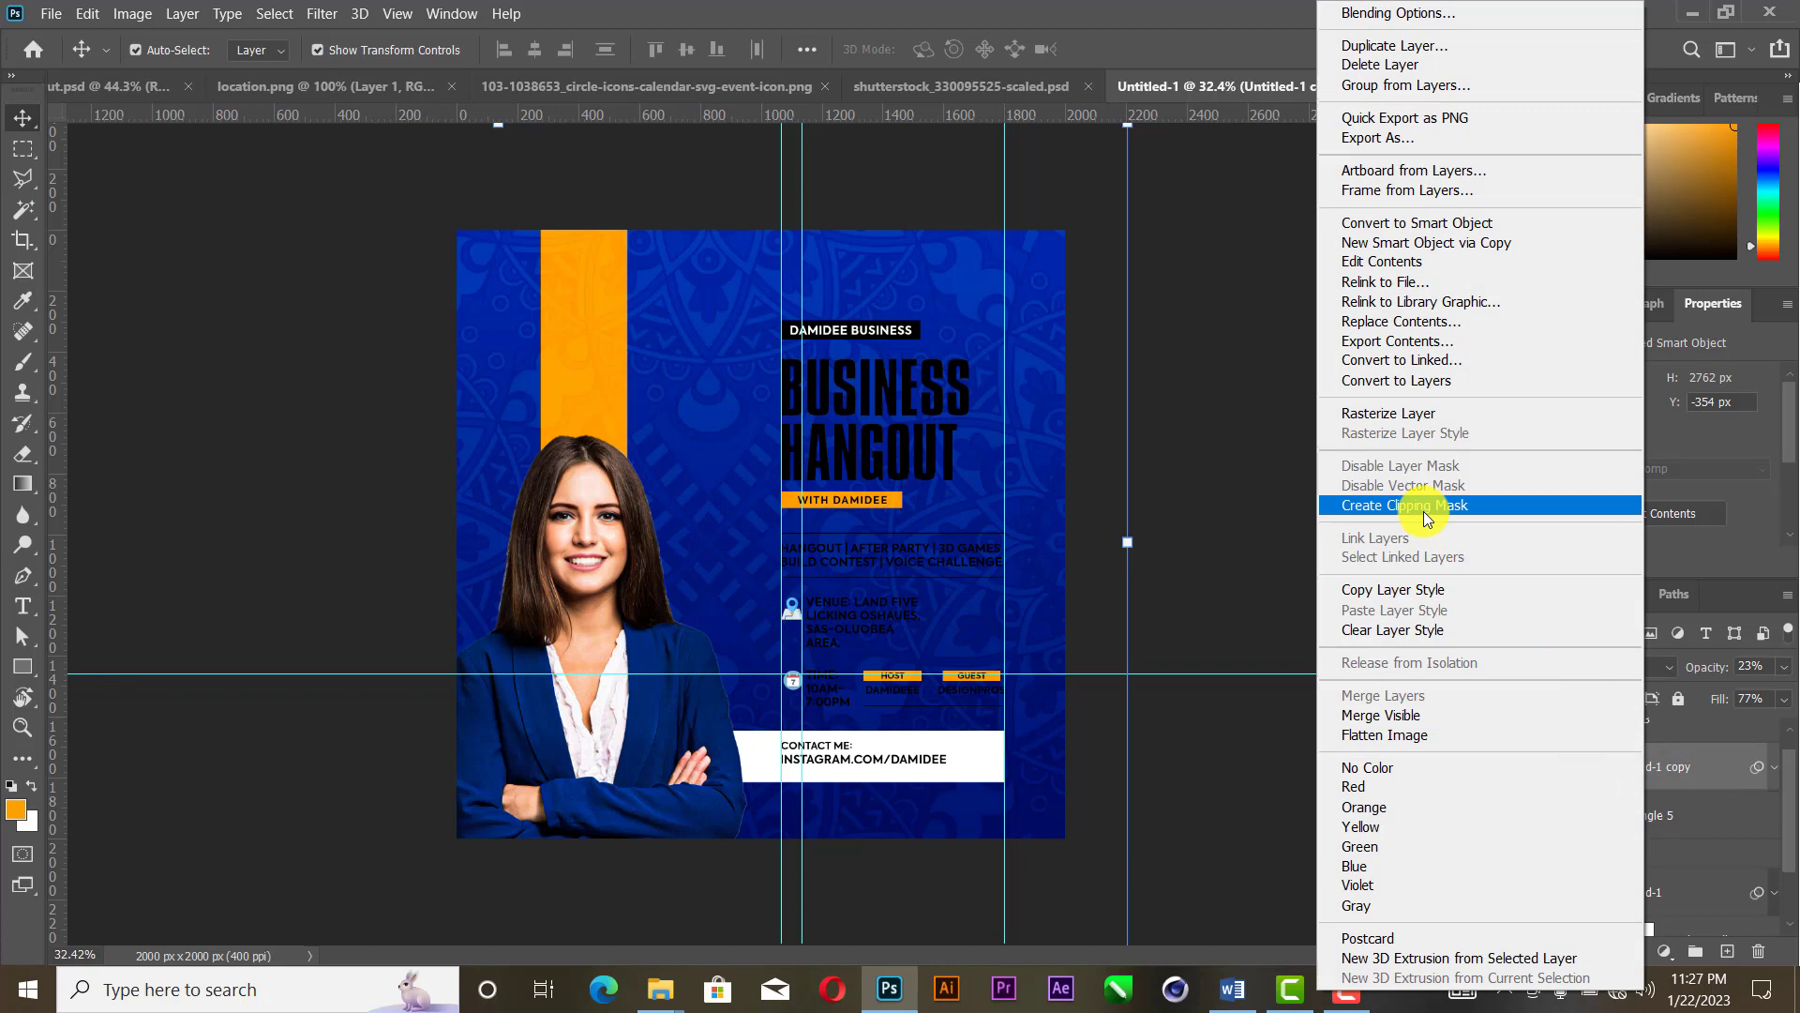
pyautogui.click(1426, 506)
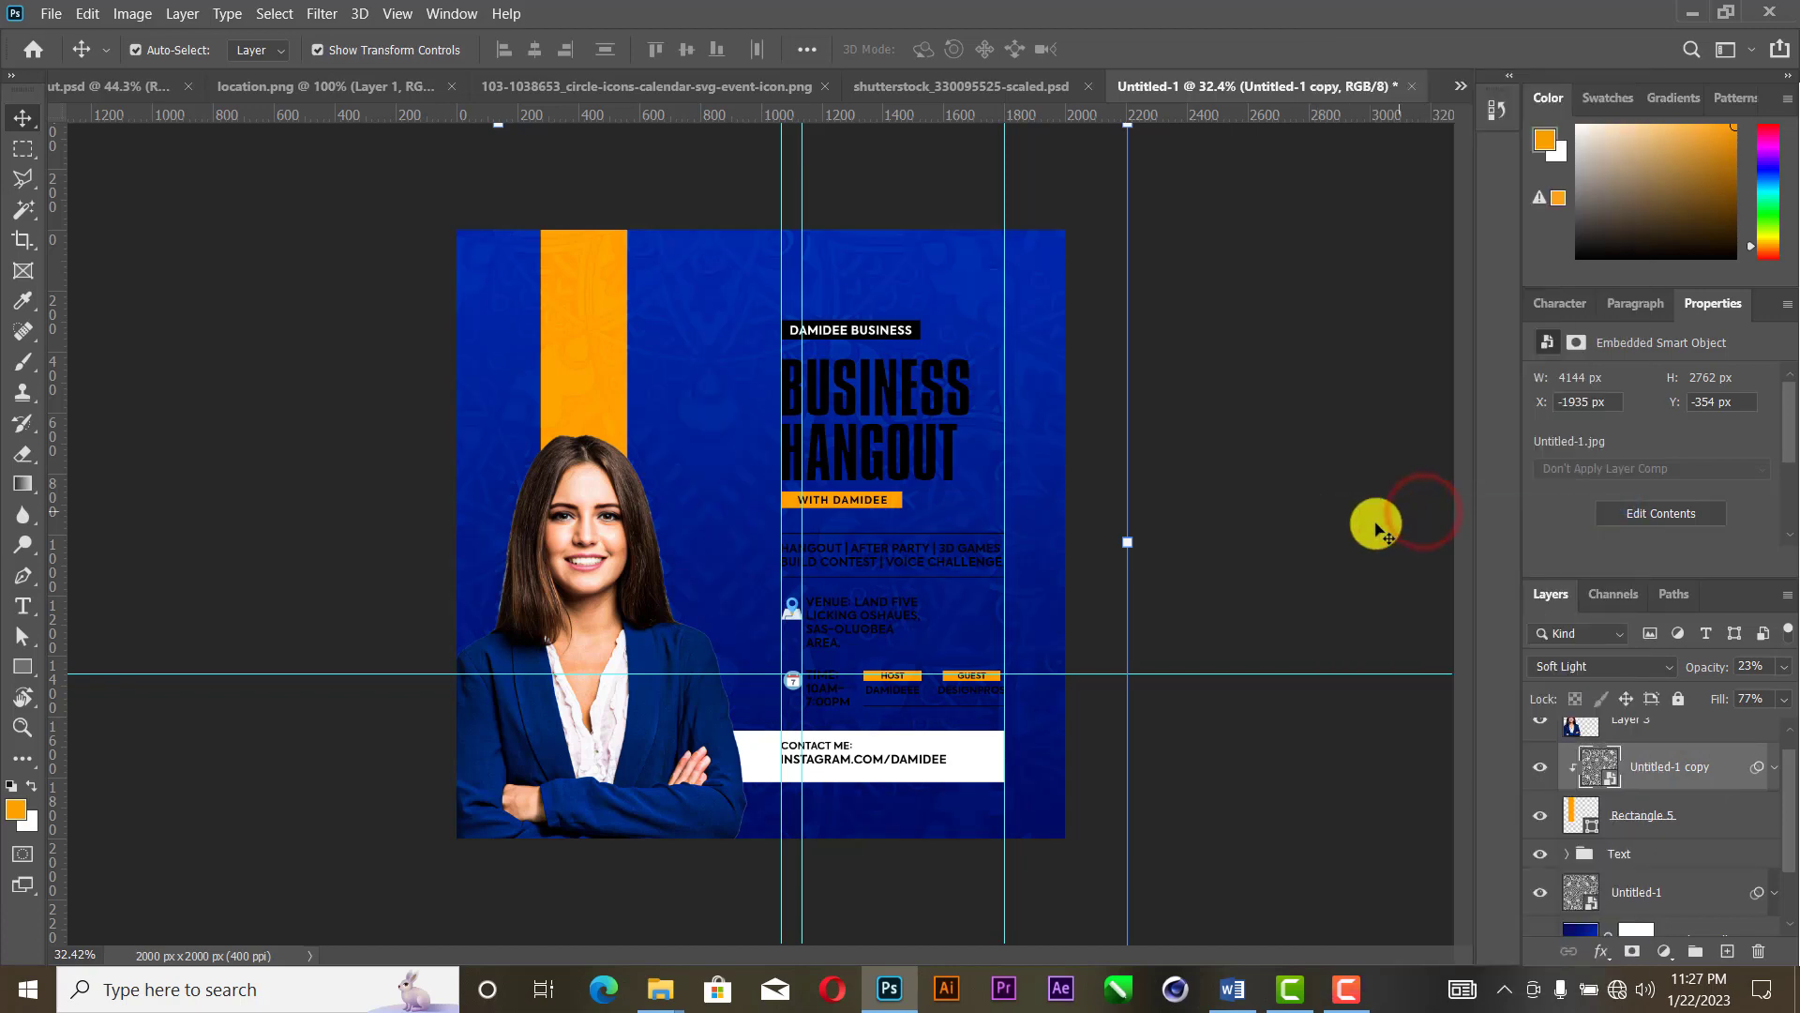
pyautogui.click(1346, 536)
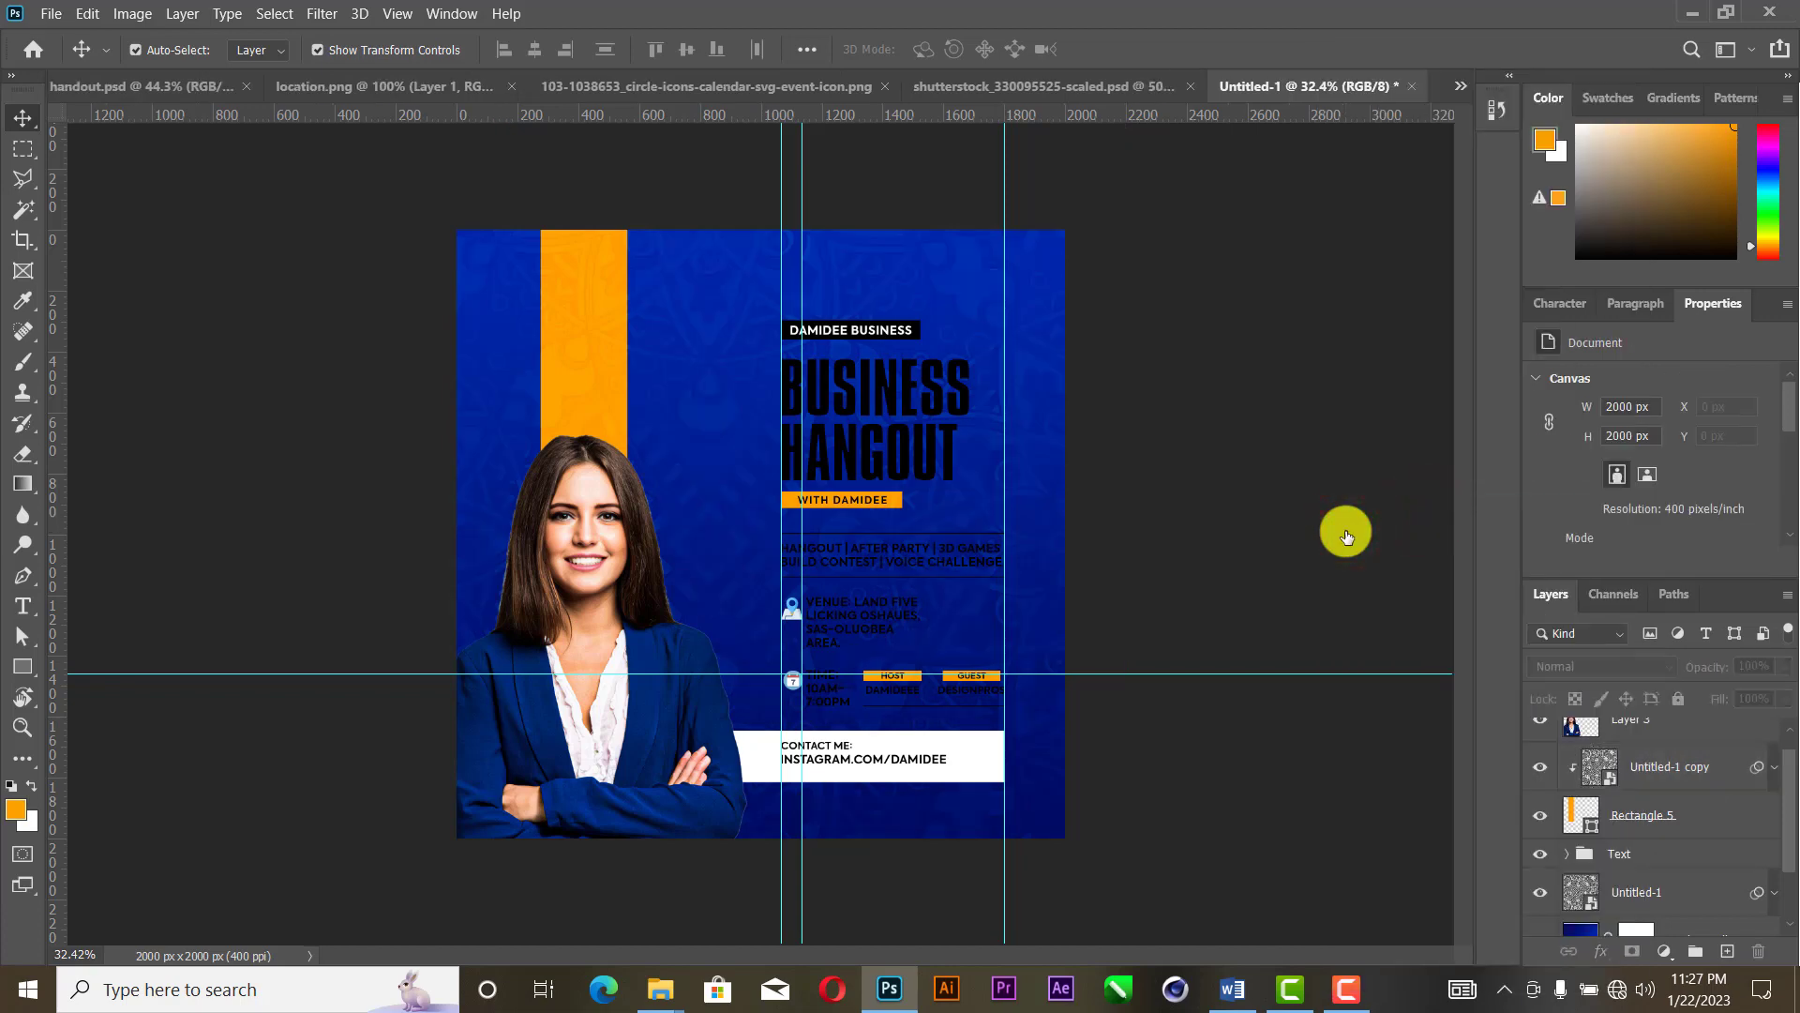
# Step: Change the BUSINESS HANGOUT heading's text color to white (ffffff)
pyautogui.rightClick(921, 415)
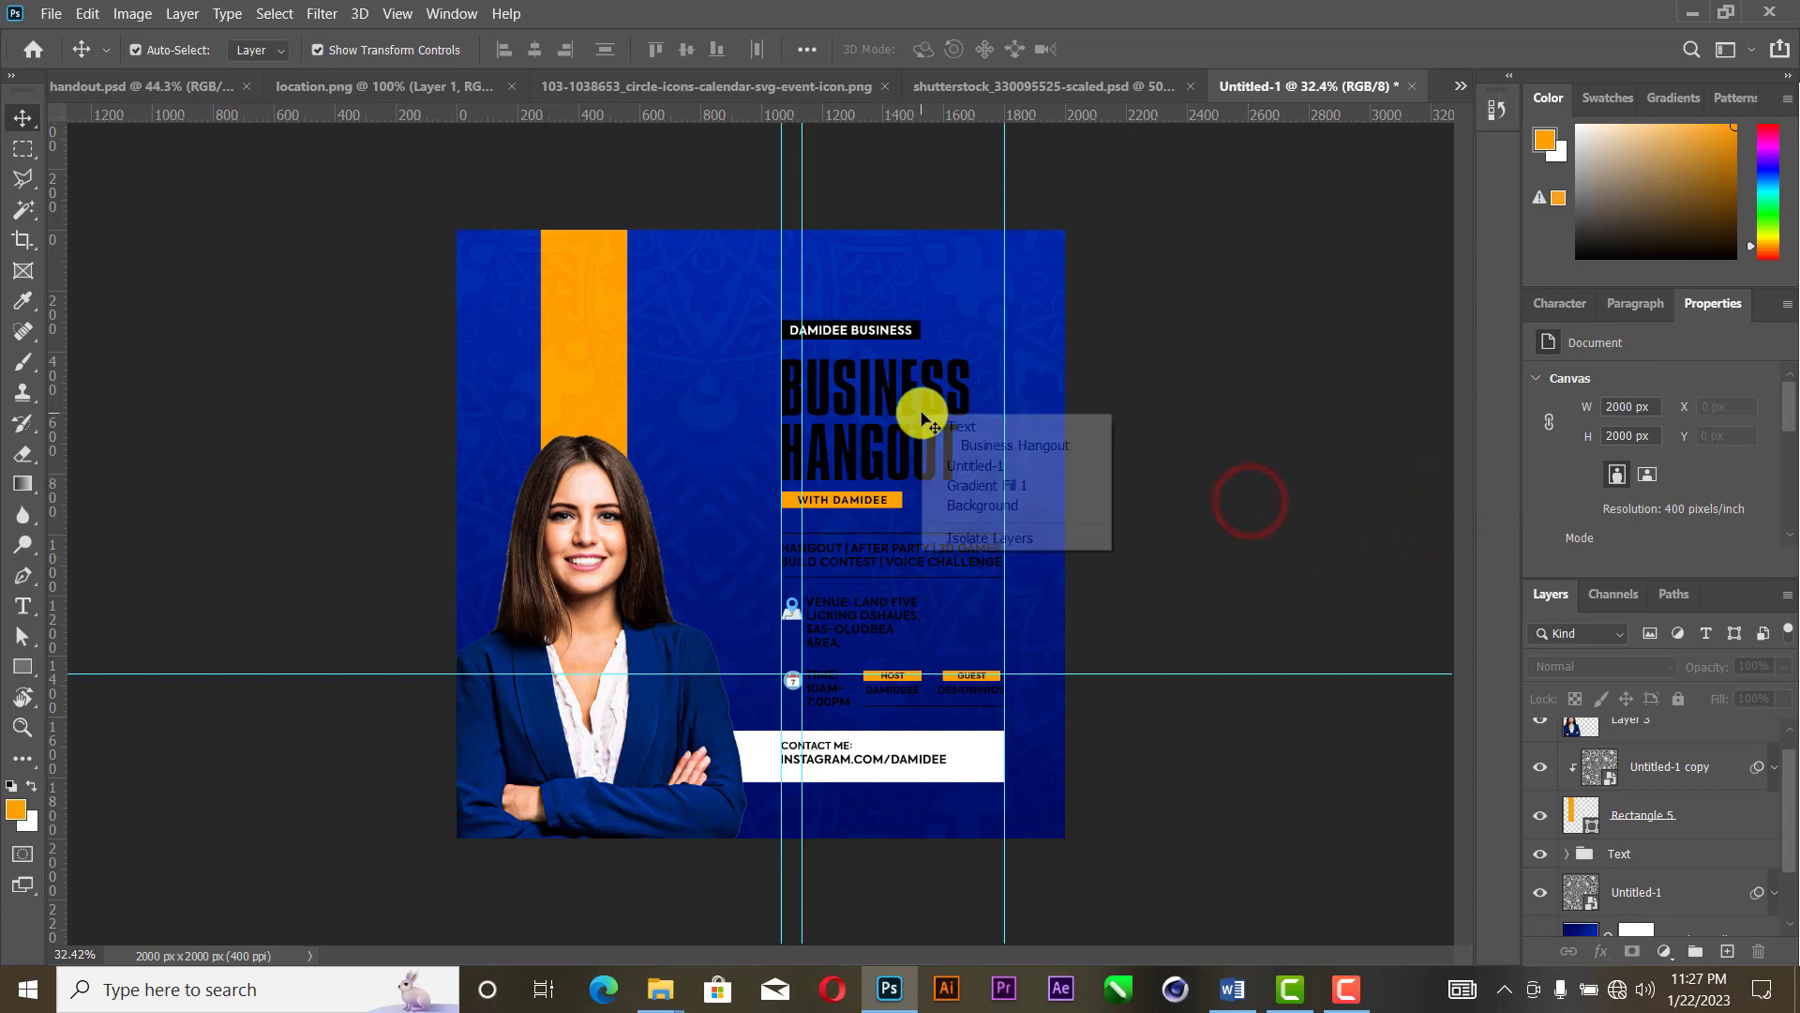
pyautogui.click(1221, 325)
pyautogui.press('z')
pyautogui.rightClick(961, 336)
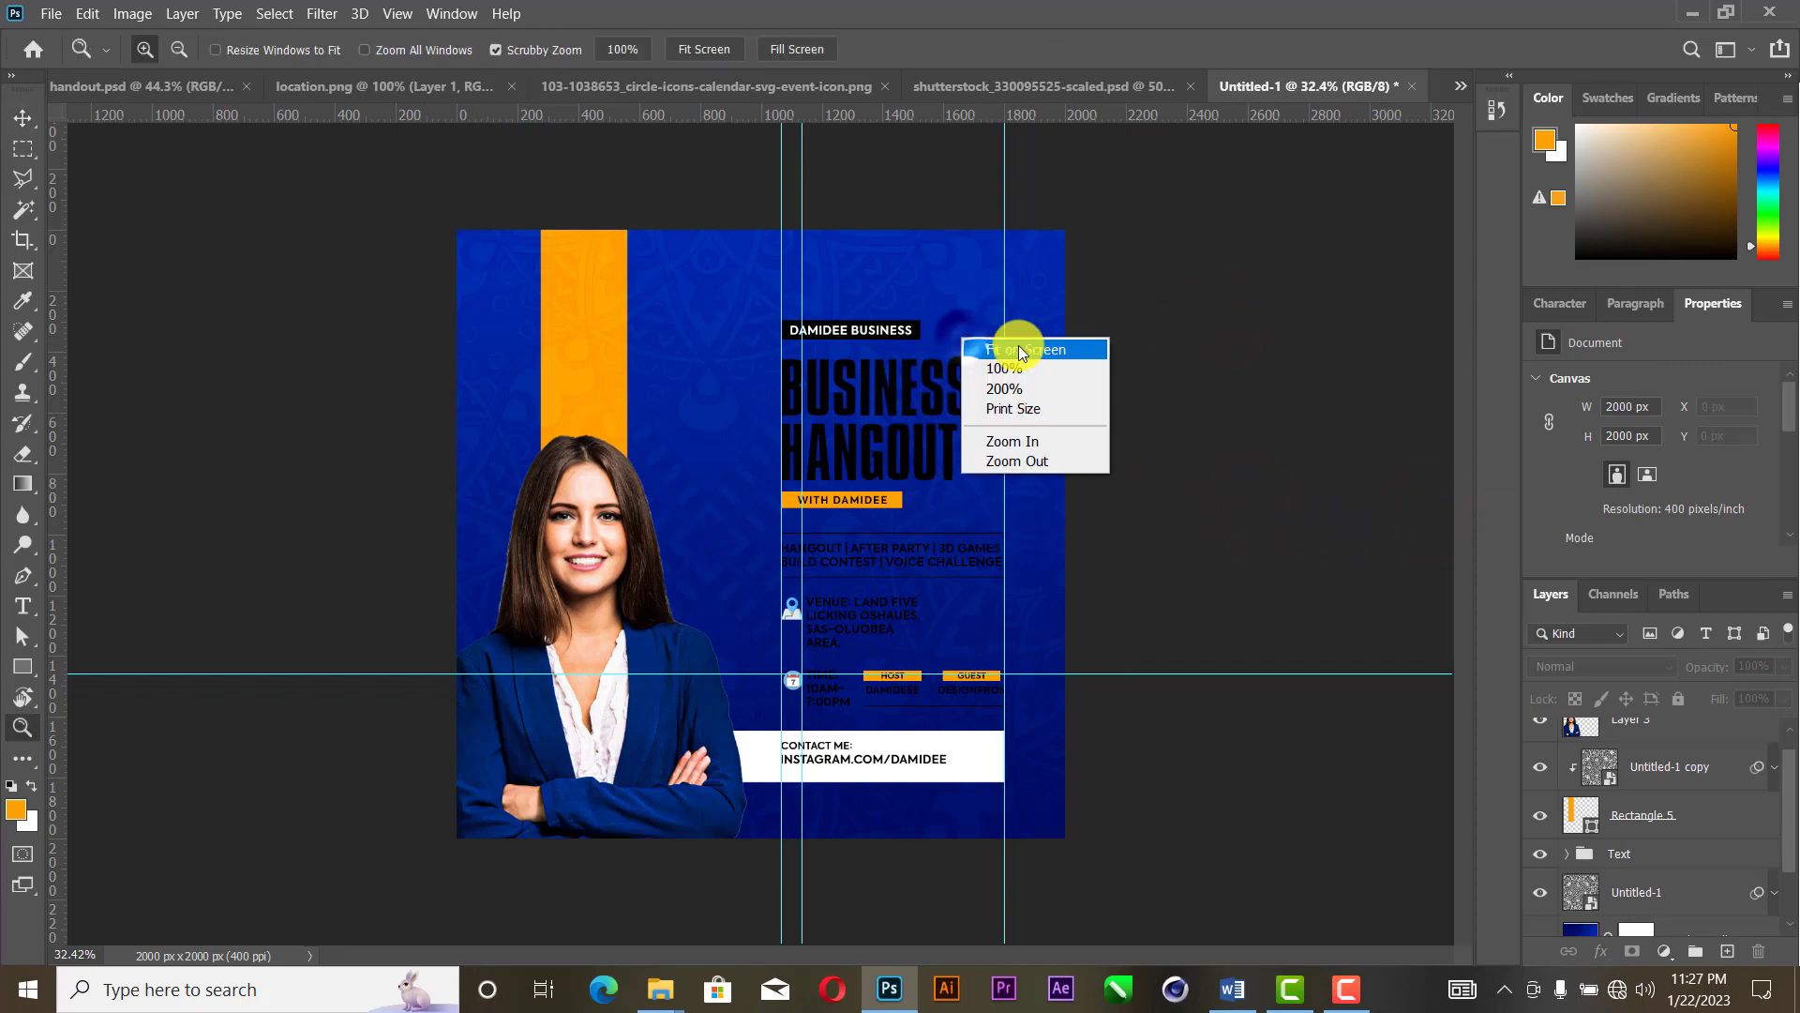
pyautogui.click(1002, 347)
pyautogui.click(22, 117)
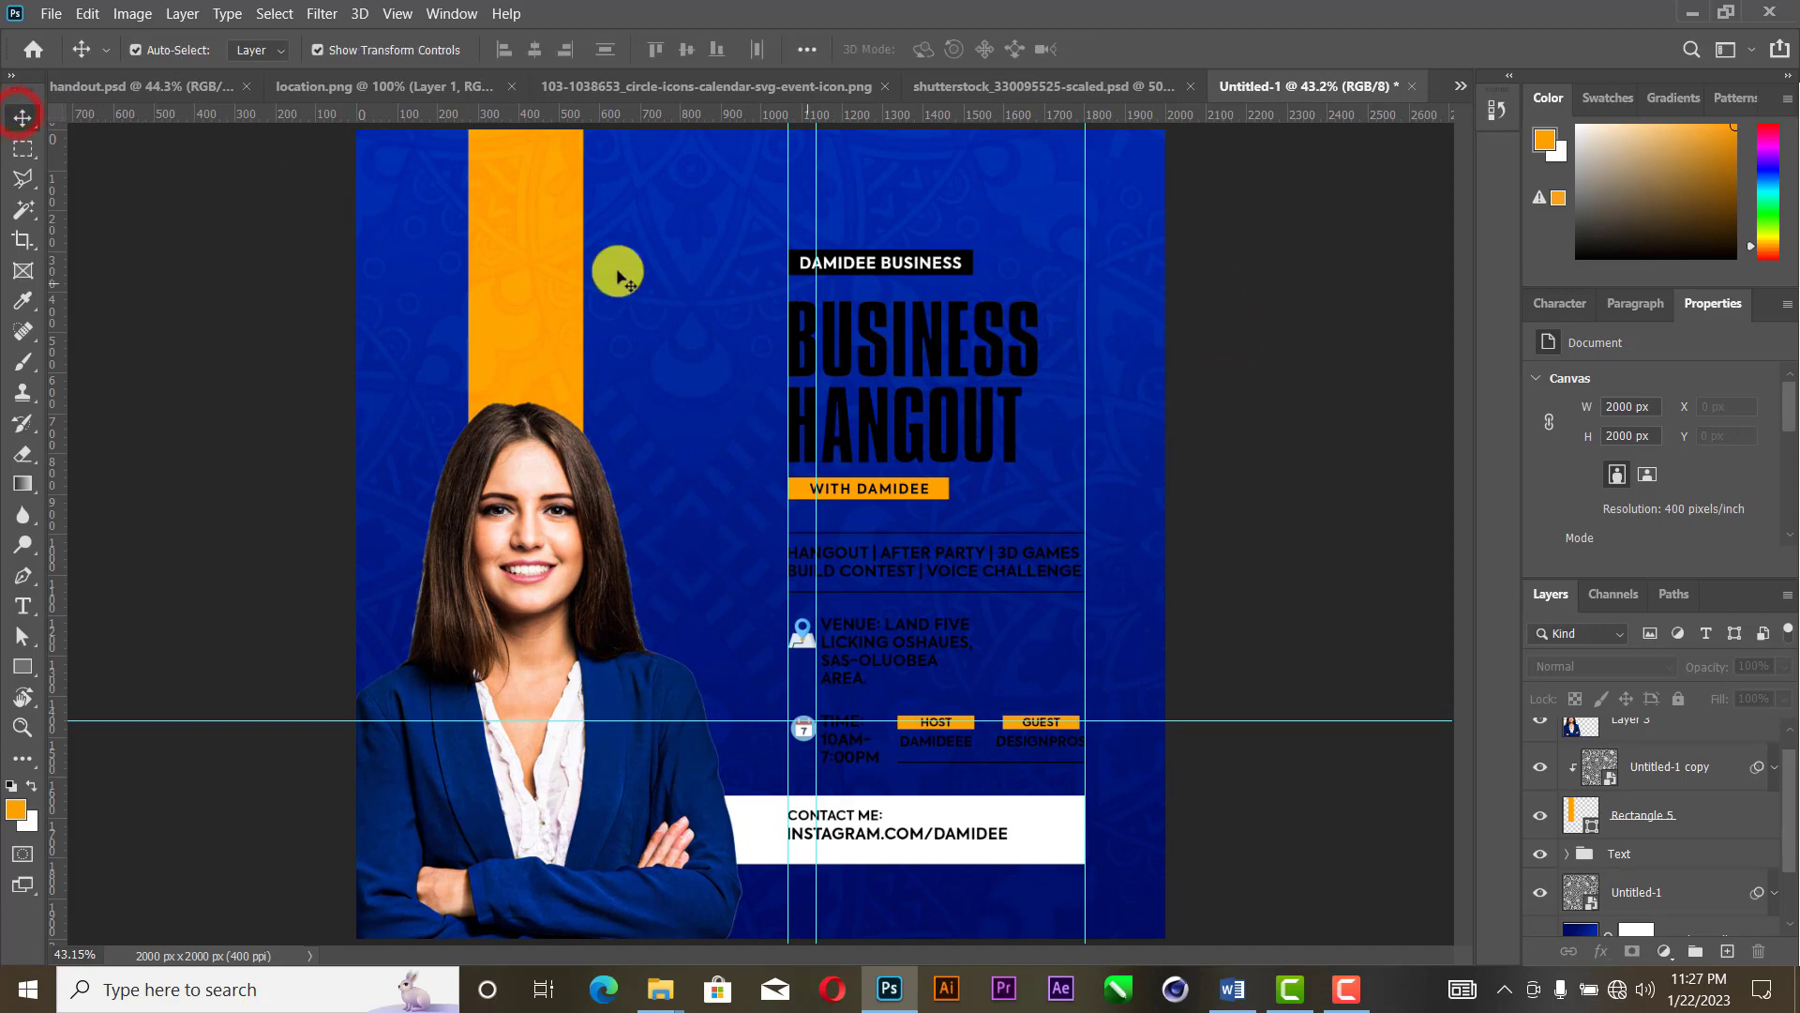
pyautogui.click(900, 347)
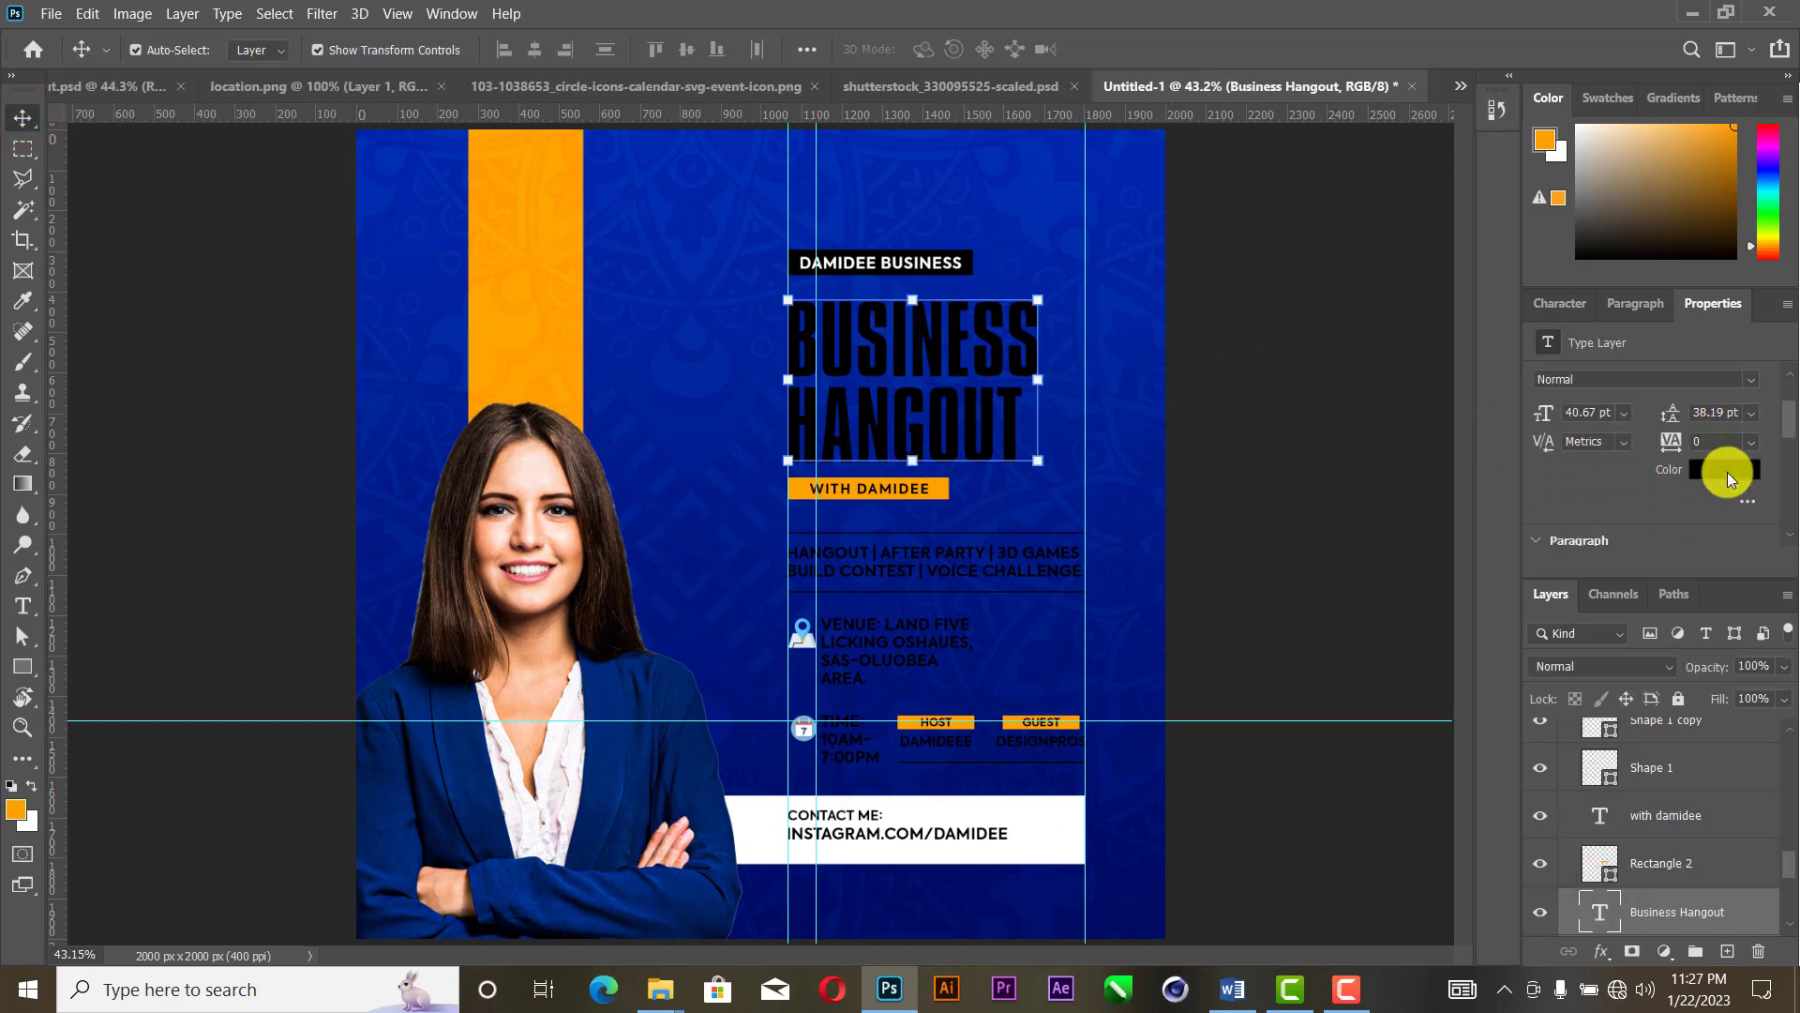
pyautogui.click(1728, 476)
pyautogui.moveTo(1274, 446); pyautogui.dragTo(1088, 220)
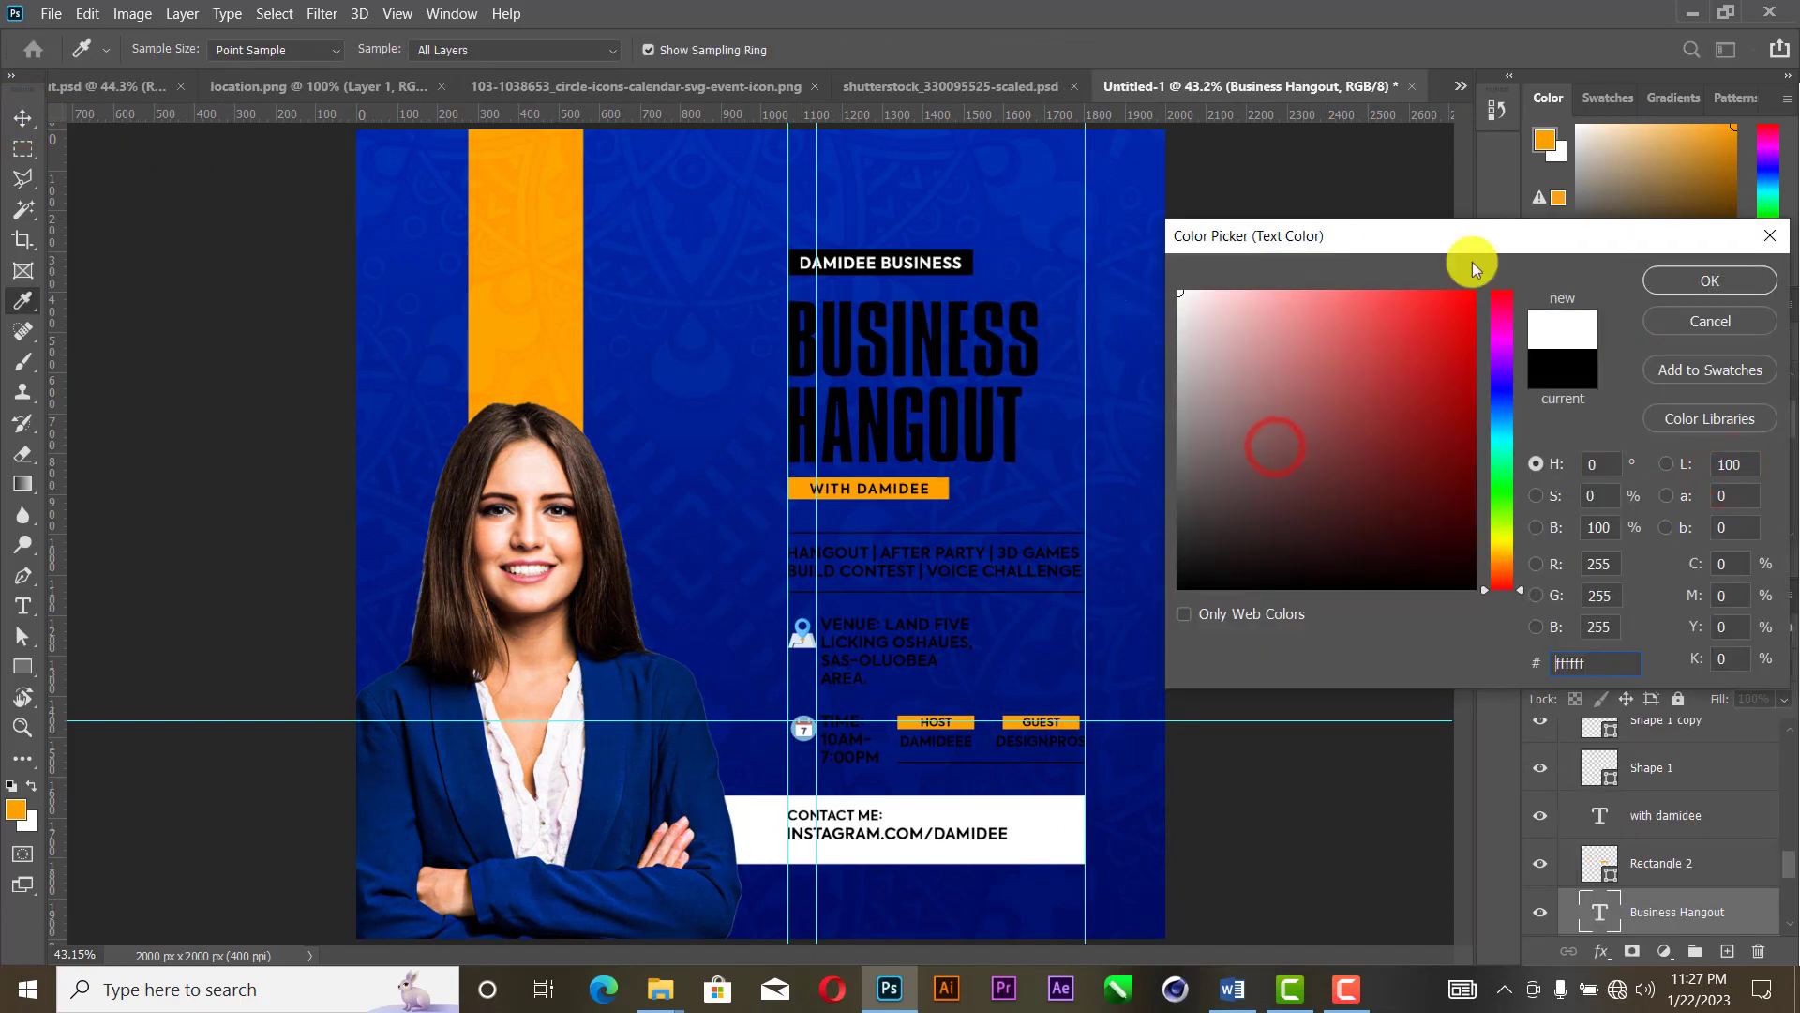
pyautogui.click(1724, 290)
# Step: Change the text color of the two activity lines, HANGOUT | AFTER PARTY | 3D GAMES and BUILD CONTEST | VOICE CHALLENGE, to white (ffffff)
pyautogui.click(1000, 563)
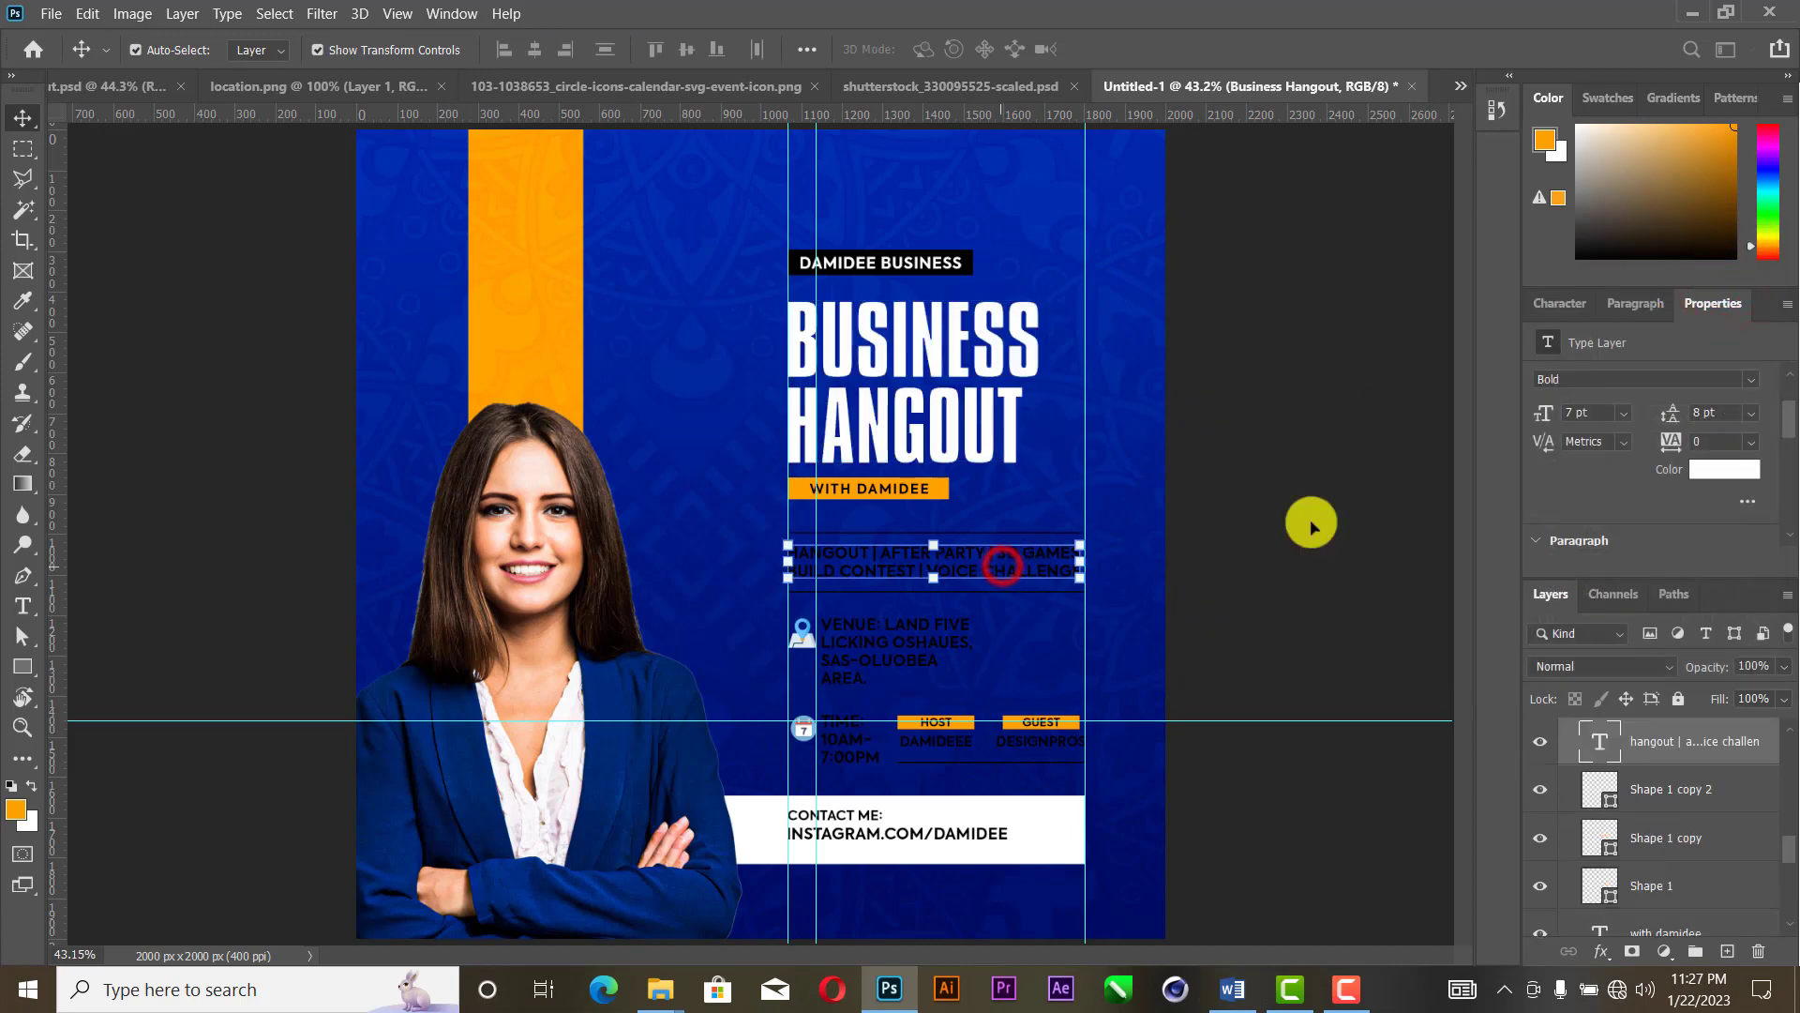
pyautogui.click(1712, 468)
pyautogui.moveTo(1297, 382); pyautogui.dragTo(1166, 221)
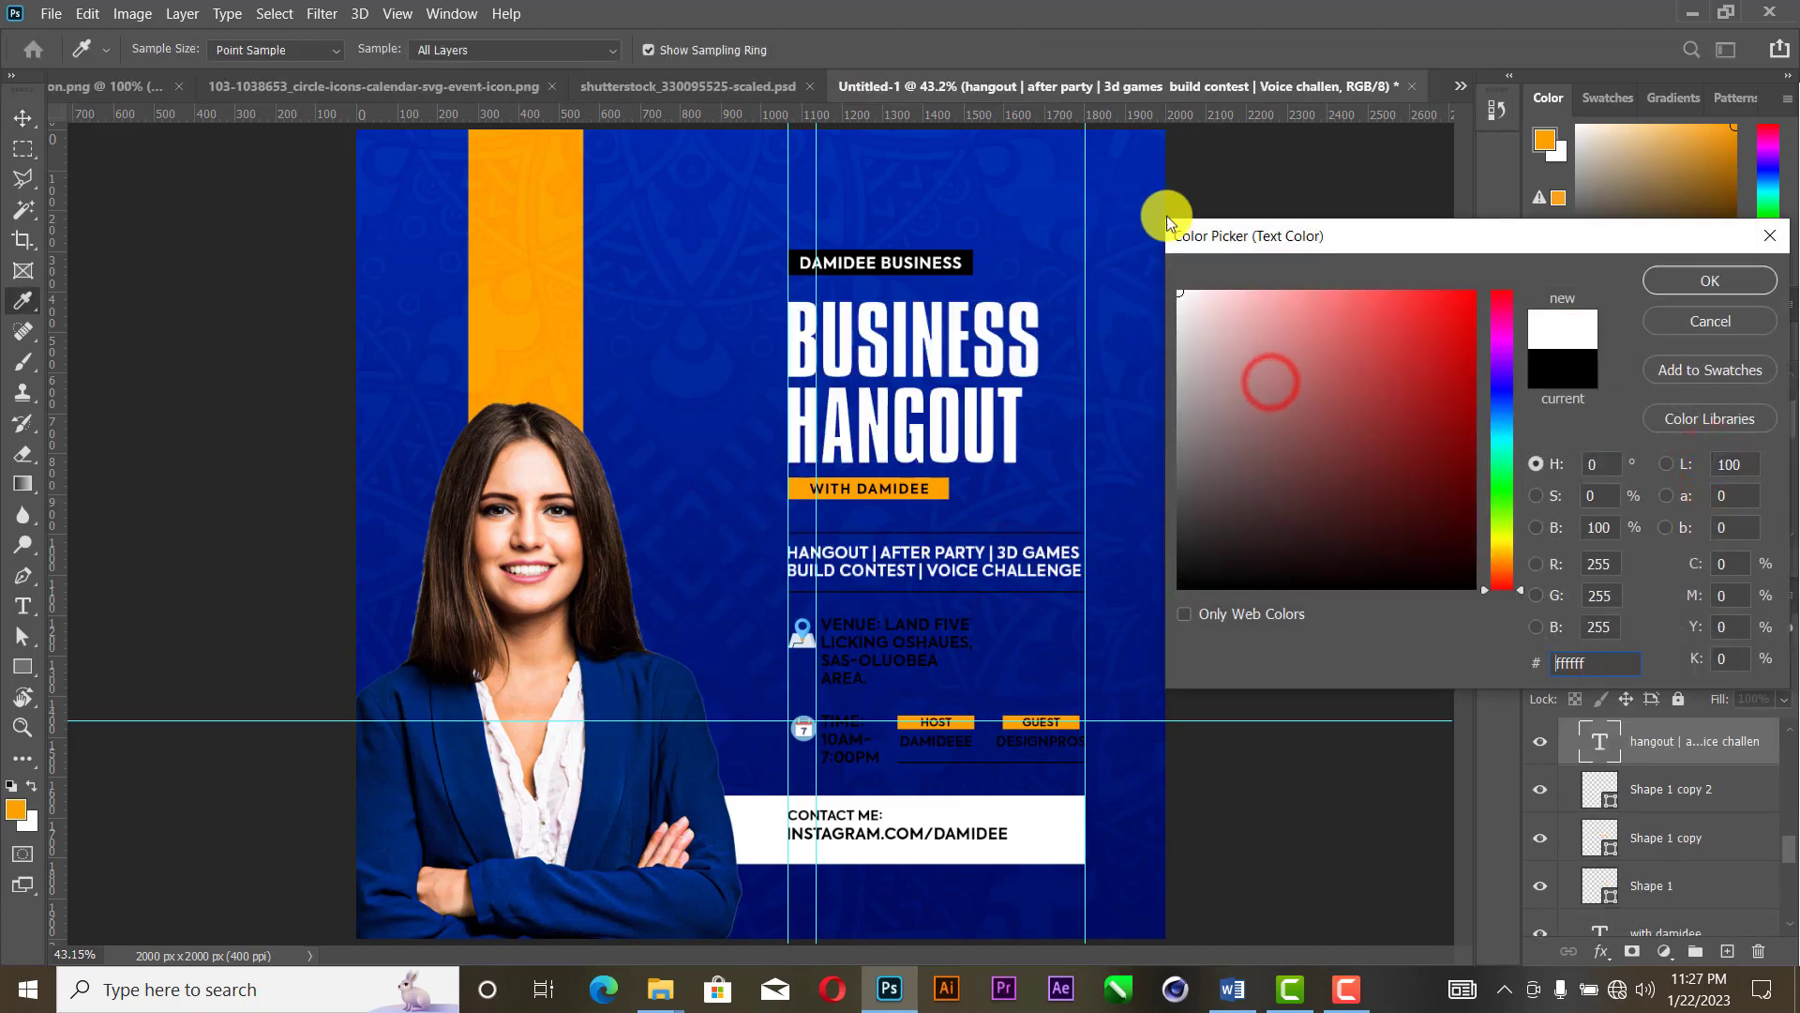
pyautogui.click(1728, 289)
# Step: Change the venue text beside the location icon to white
pyautogui.click(928, 637)
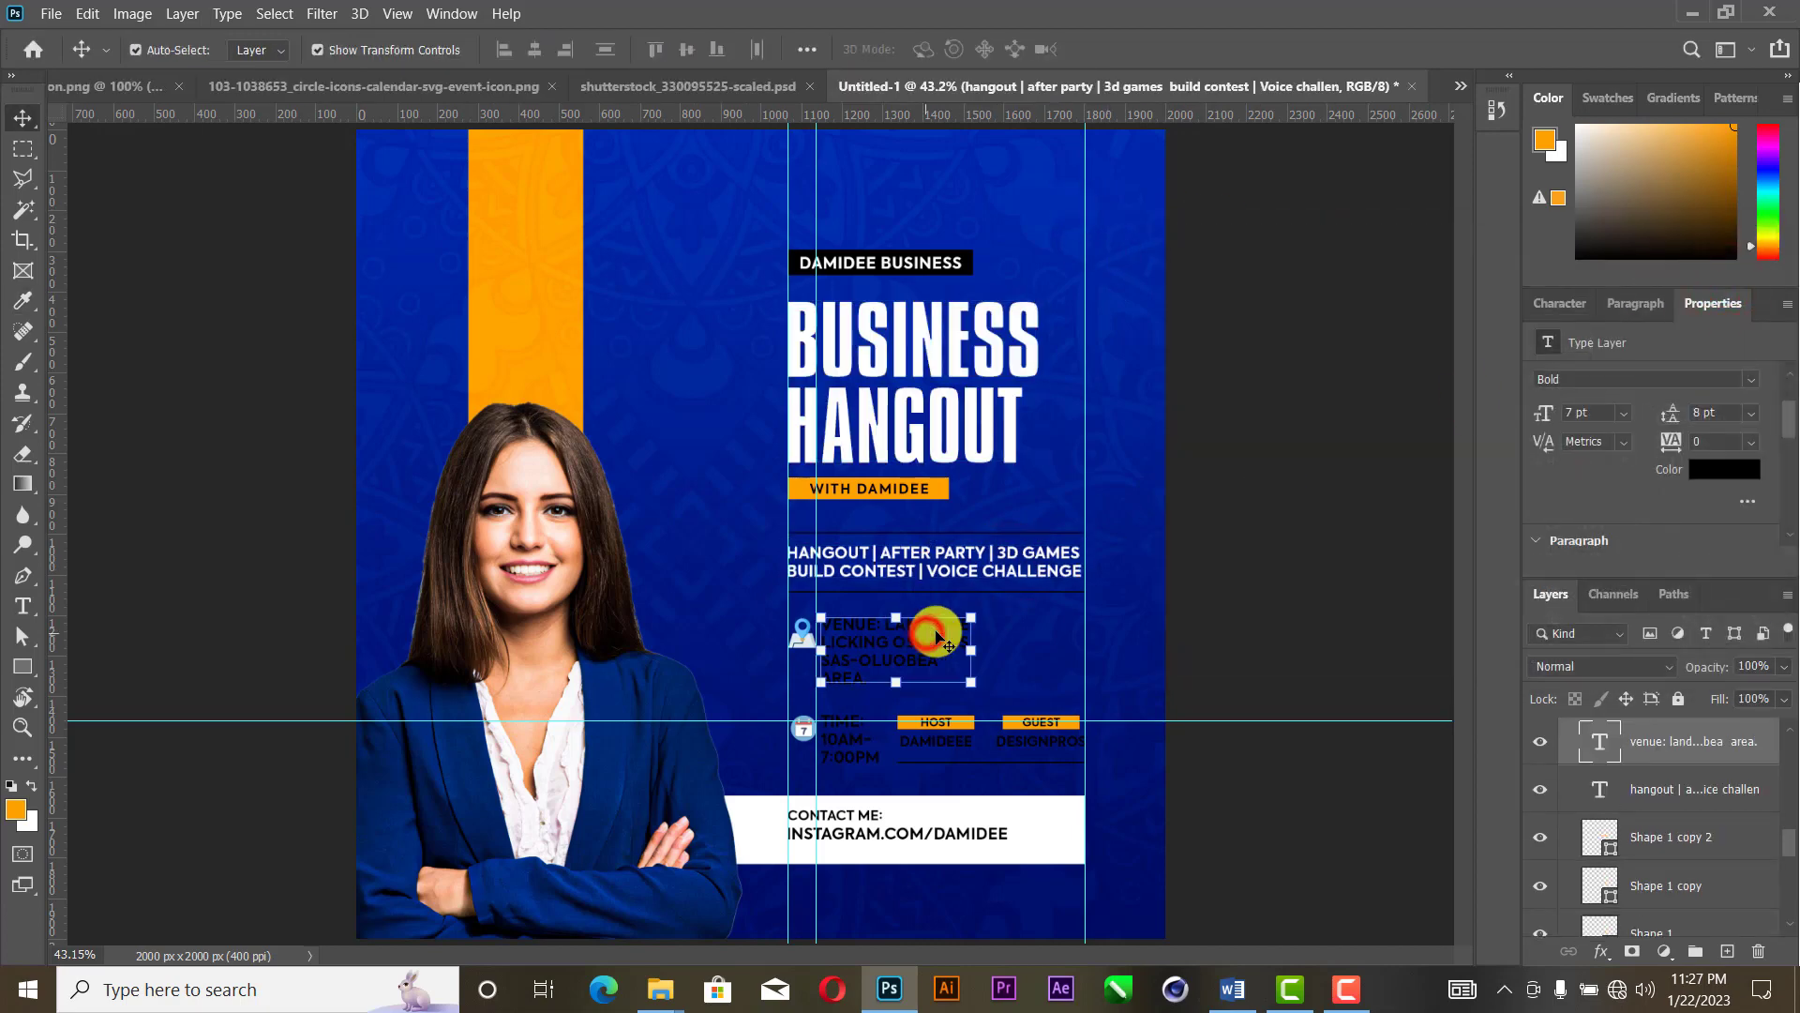
pyautogui.click(1719, 472)
pyautogui.moveTo(1213, 373); pyautogui.dragTo(1069, 185)
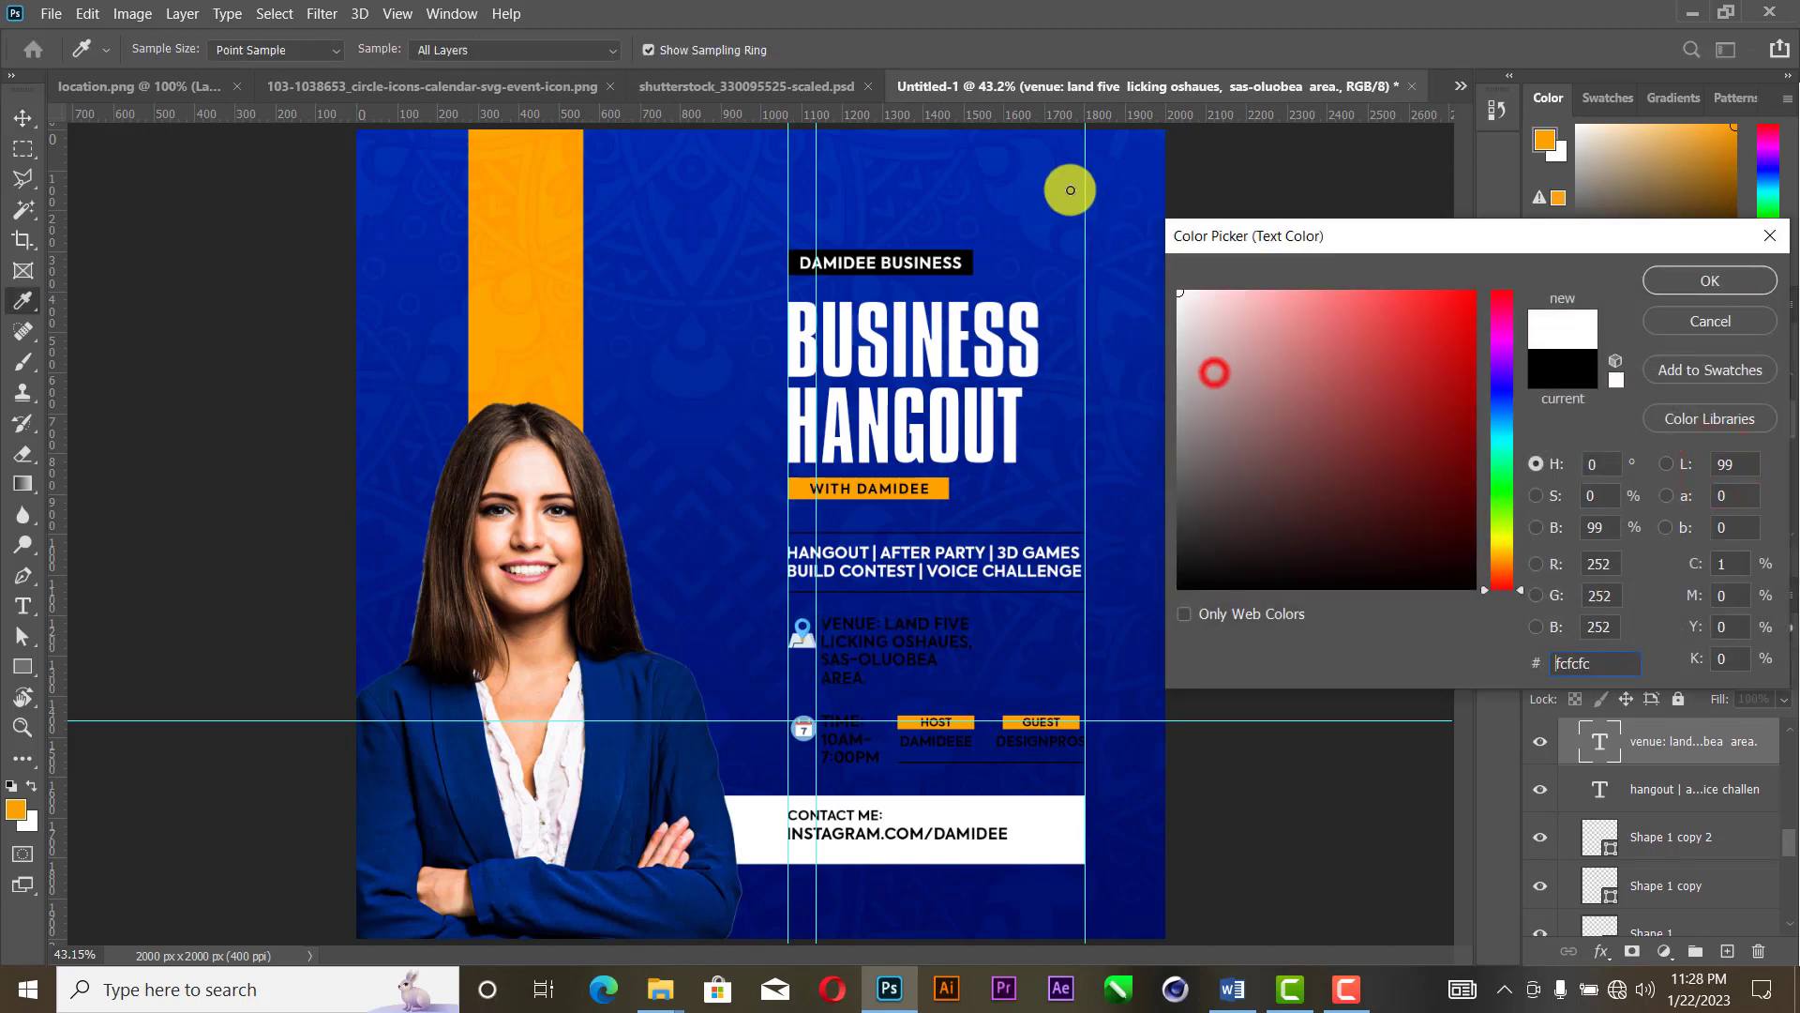
pyautogui.click(1722, 281)
pyautogui.click(1275, 515)
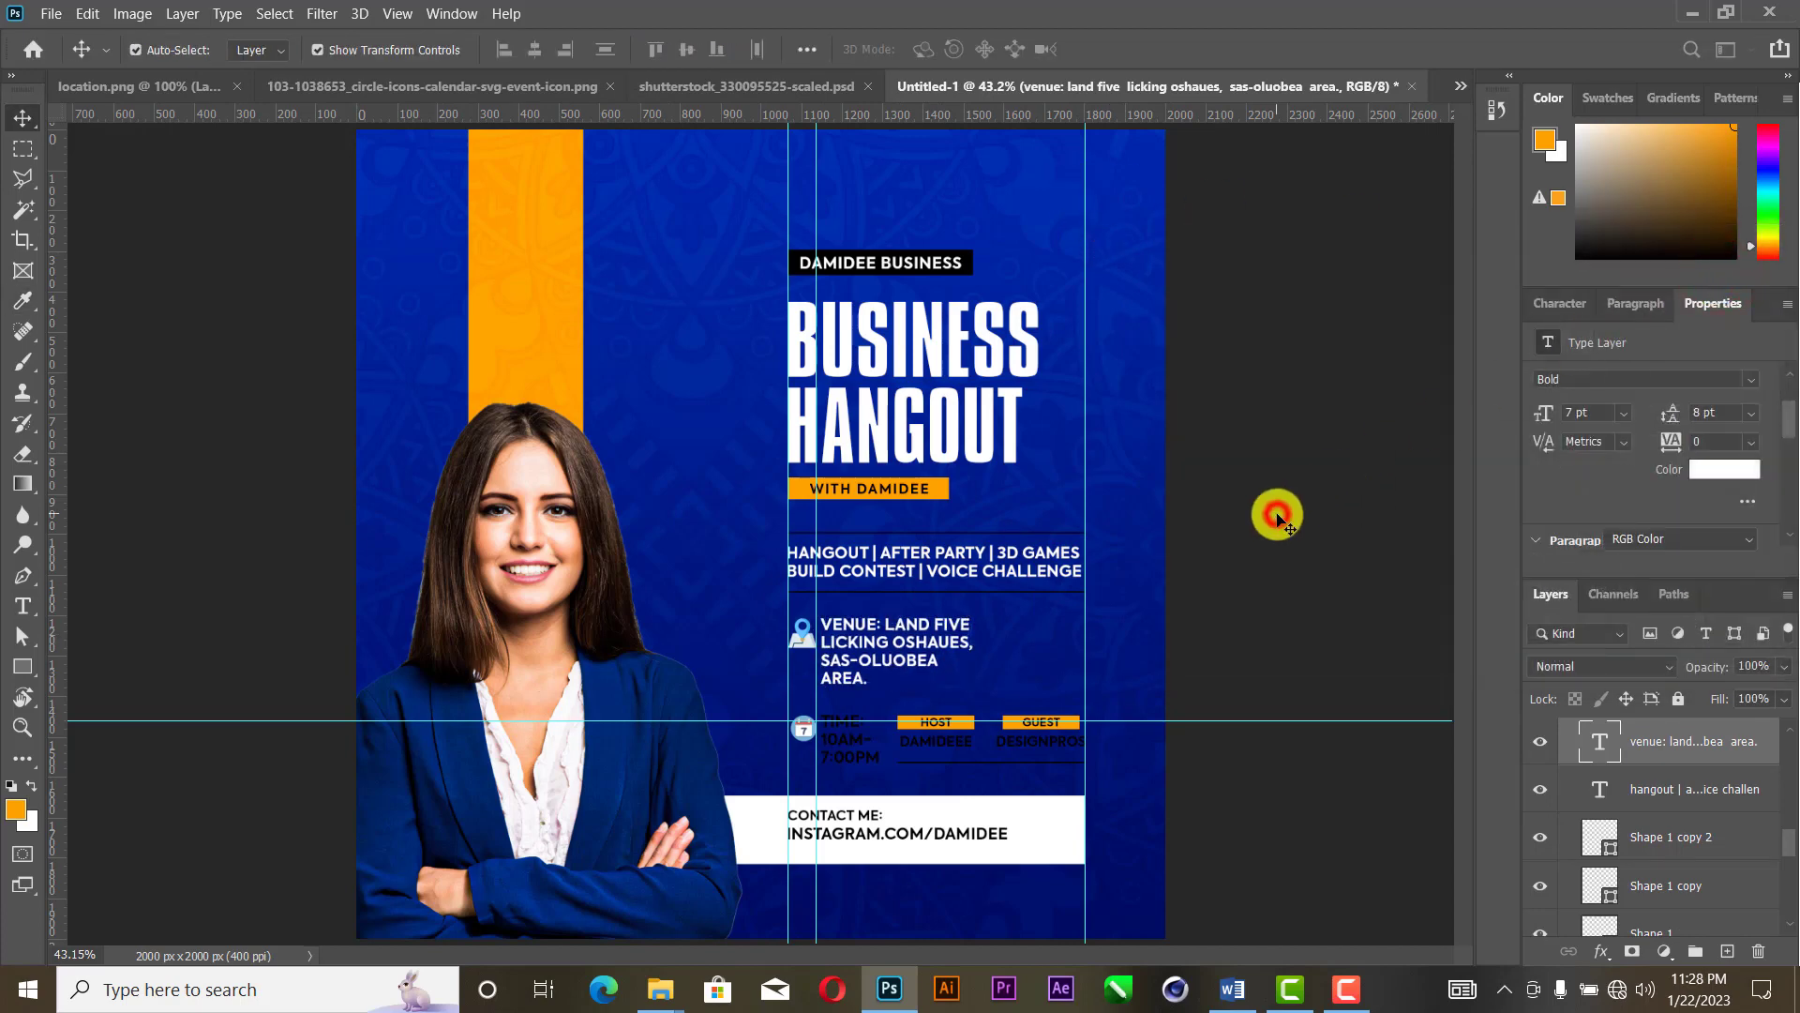
pyautogui.press('v')
# Step: Change the time text beside the calendar icon to white
pyautogui.click(856, 744)
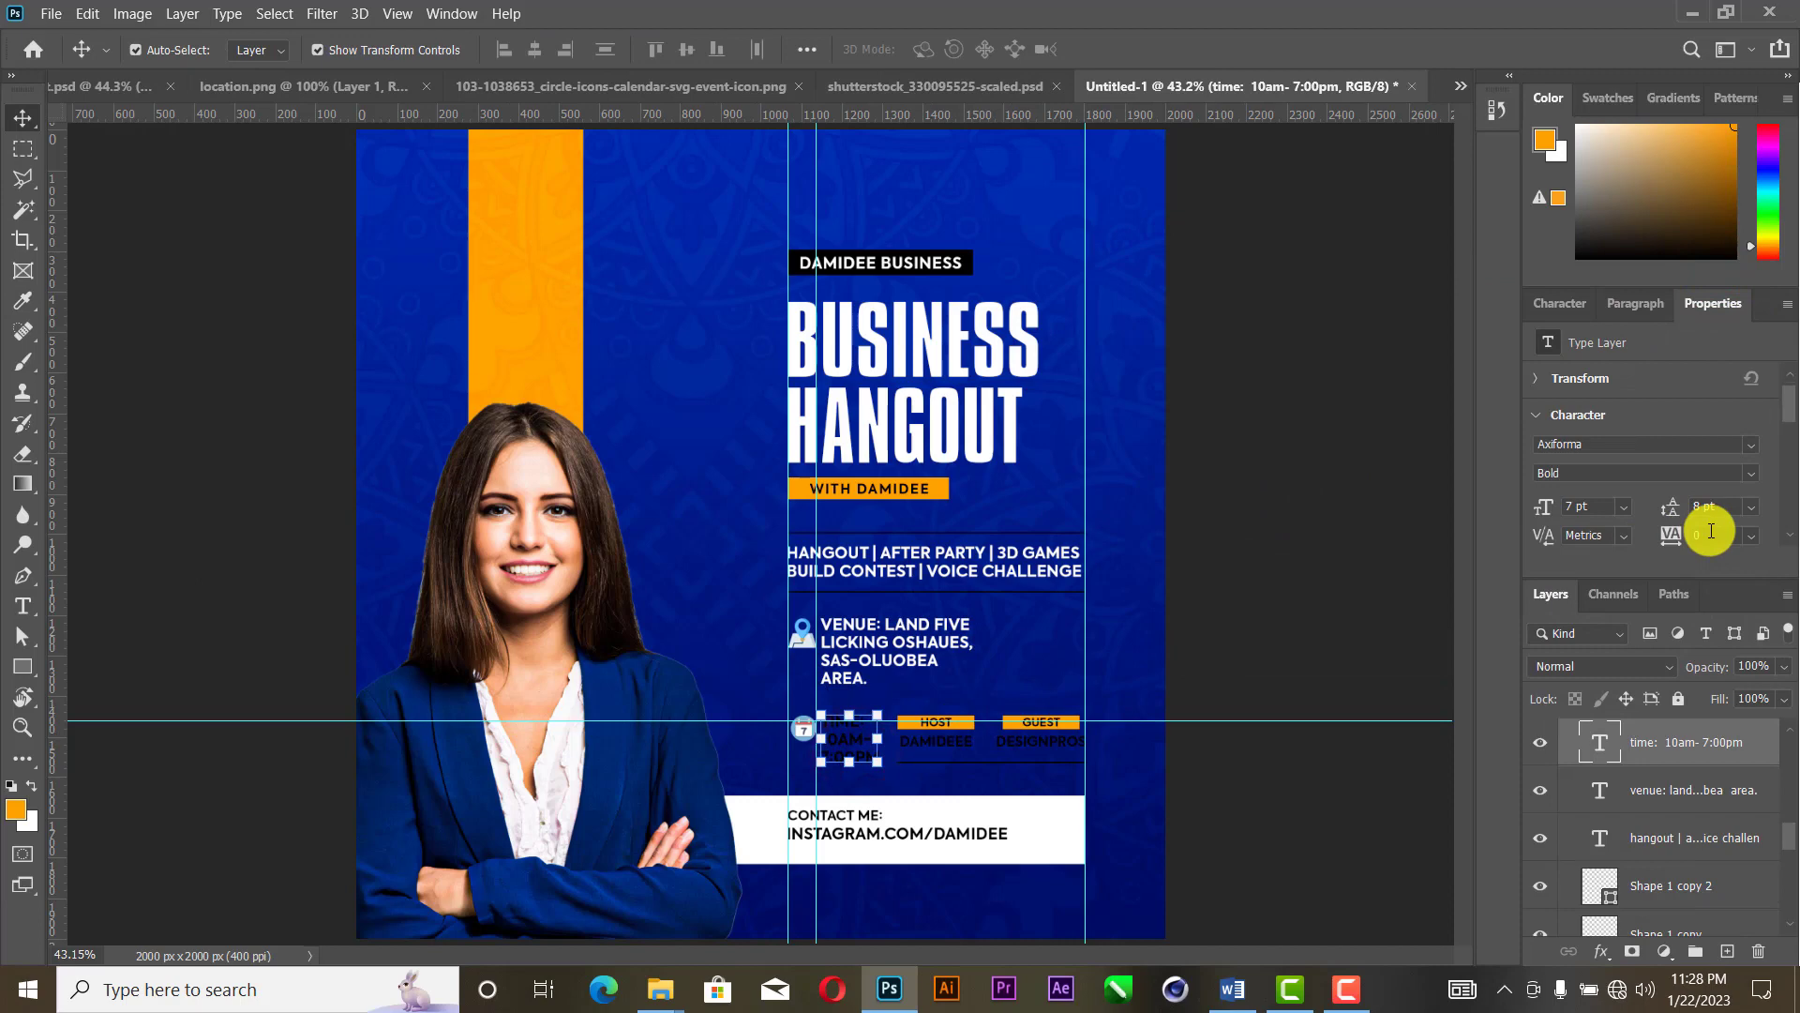
pyautogui.scroll(-2, 1711, 531)
pyautogui.click(1733, 495)
pyautogui.moveTo(1312, 393); pyautogui.dragTo(1172, 245)
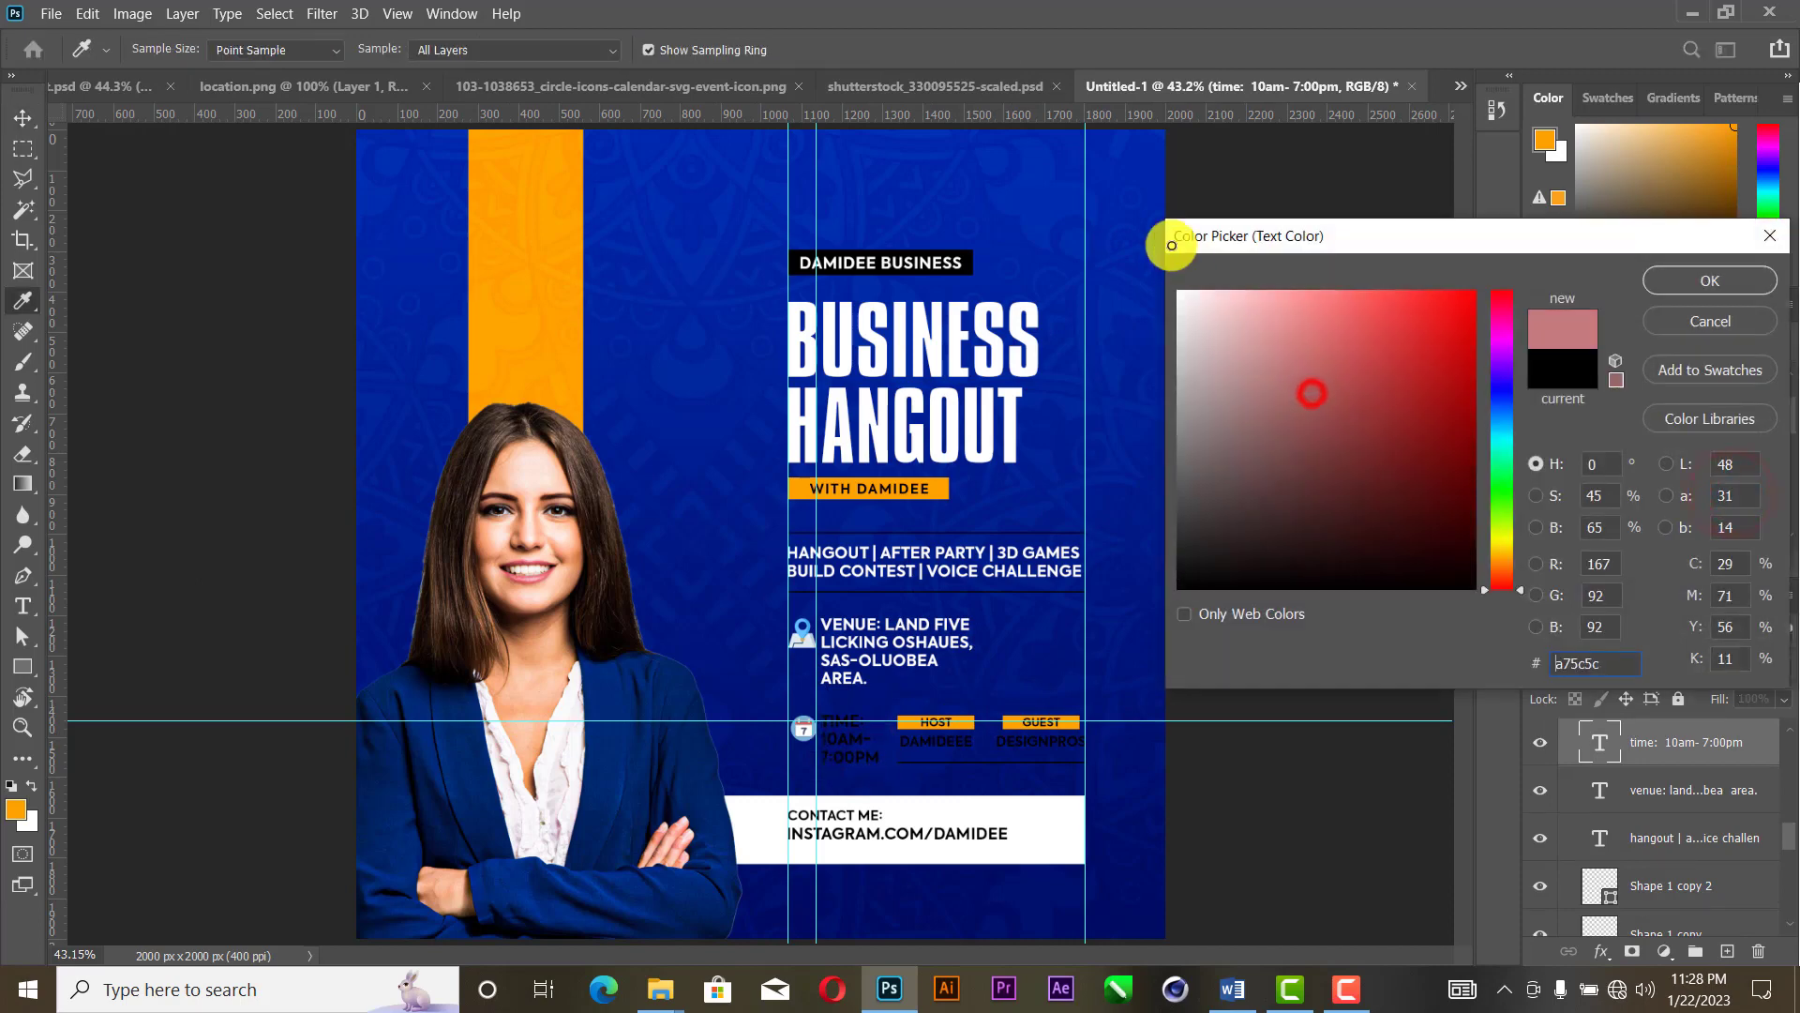
pyautogui.click(1710, 280)
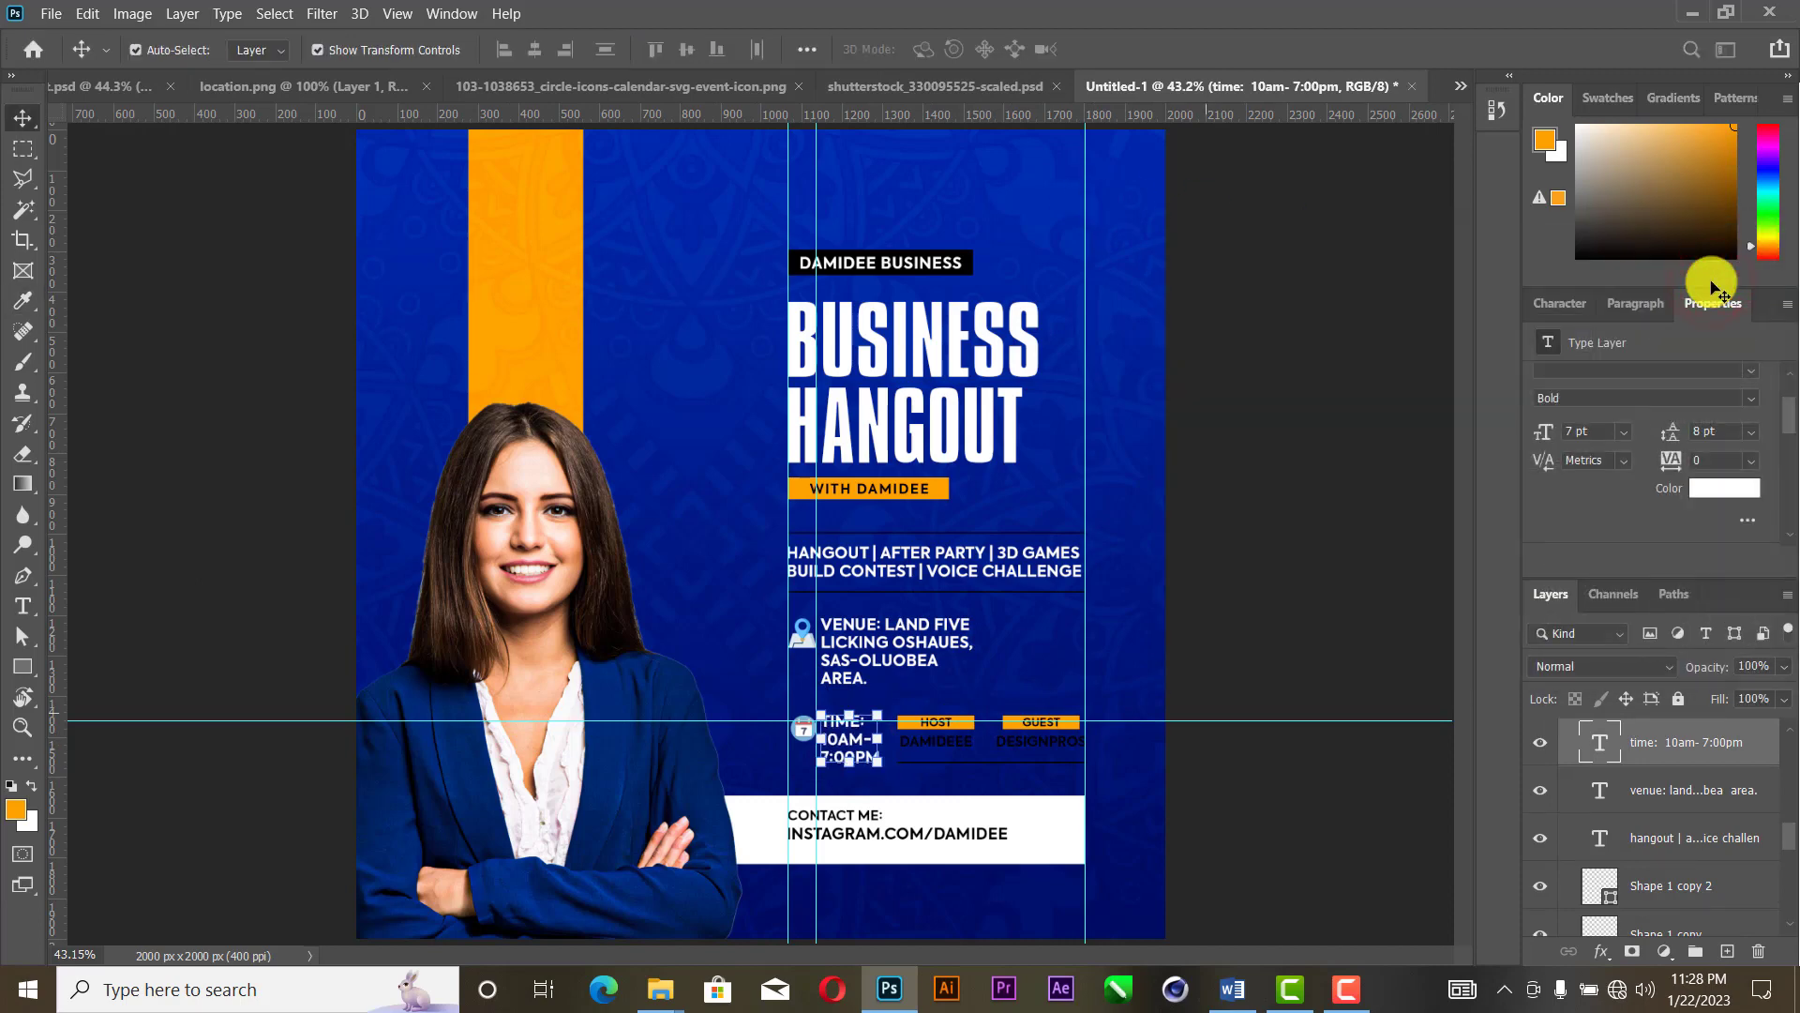
# Step: Recolor both names under the HOST and GUEST labels white in a single change
pyautogui.scroll(4, 1447, 442)
pyautogui.click(1033, 746)
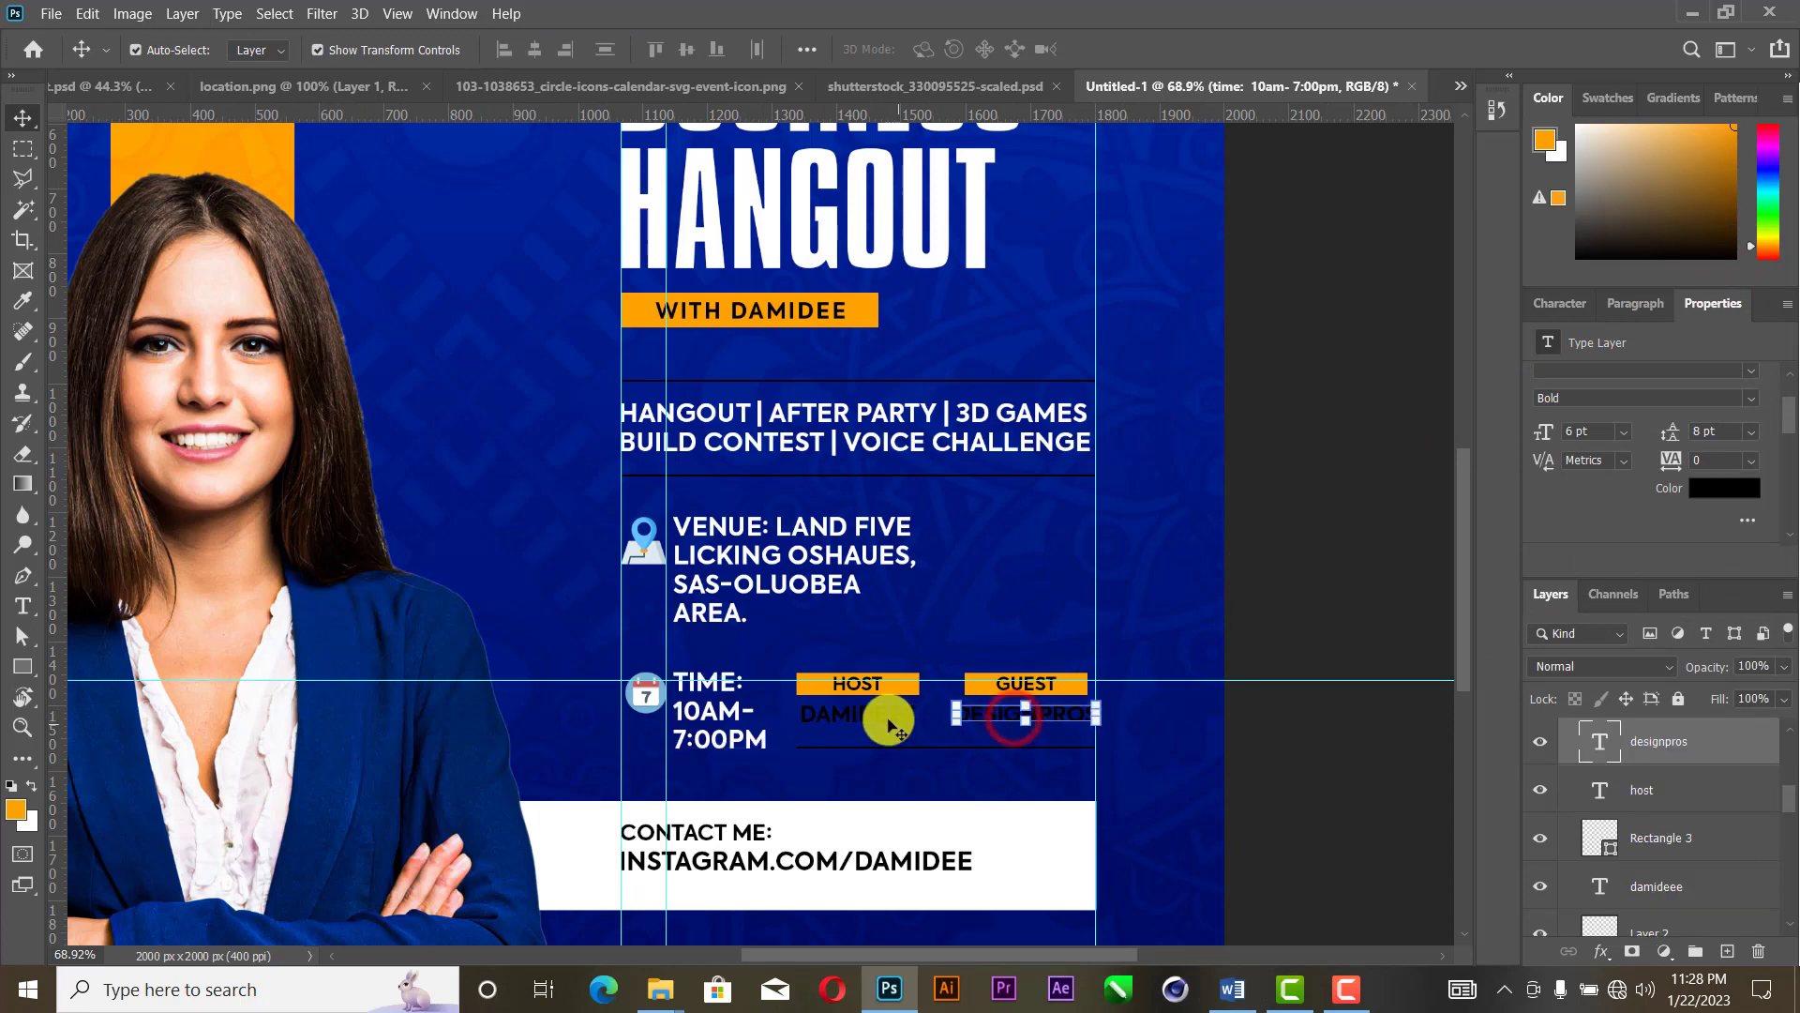
pyautogui.keyDown('shift'); pyautogui.click(886, 719); pyautogui.keyUp('shift')
pyautogui.click(1724, 490)
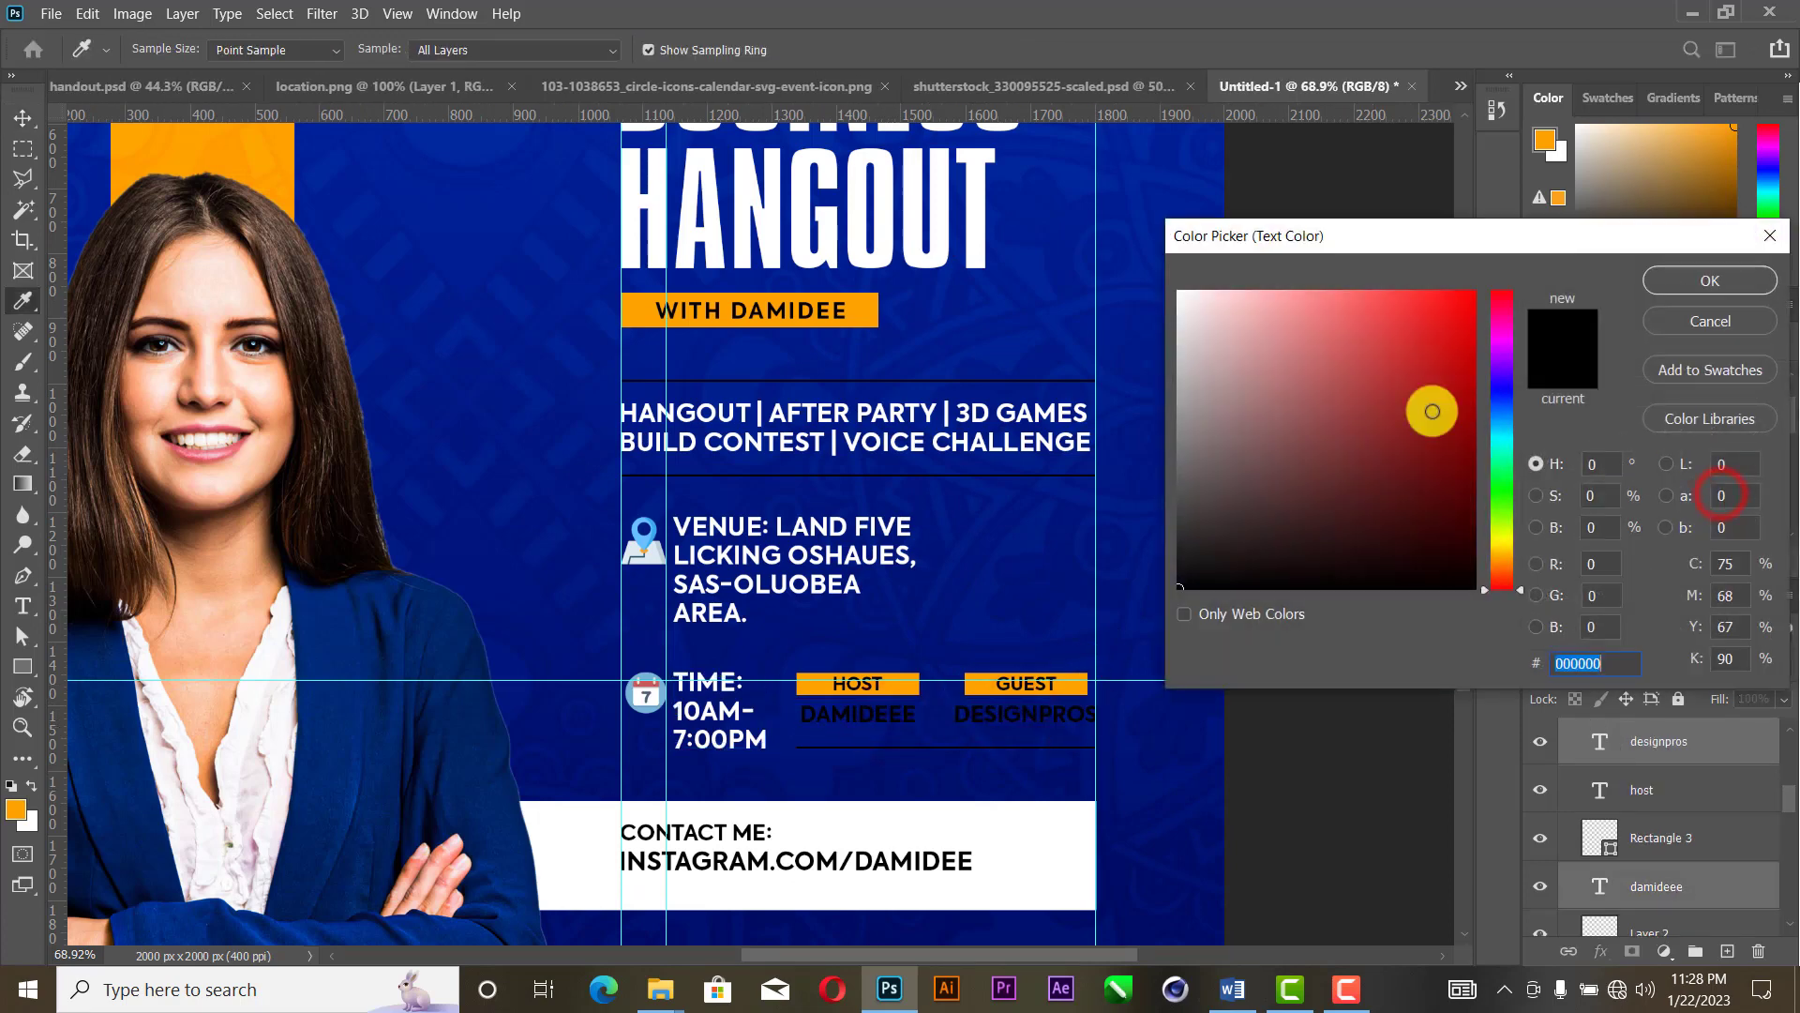
pyautogui.click(1247, 355)
pyautogui.click(1679, 280)
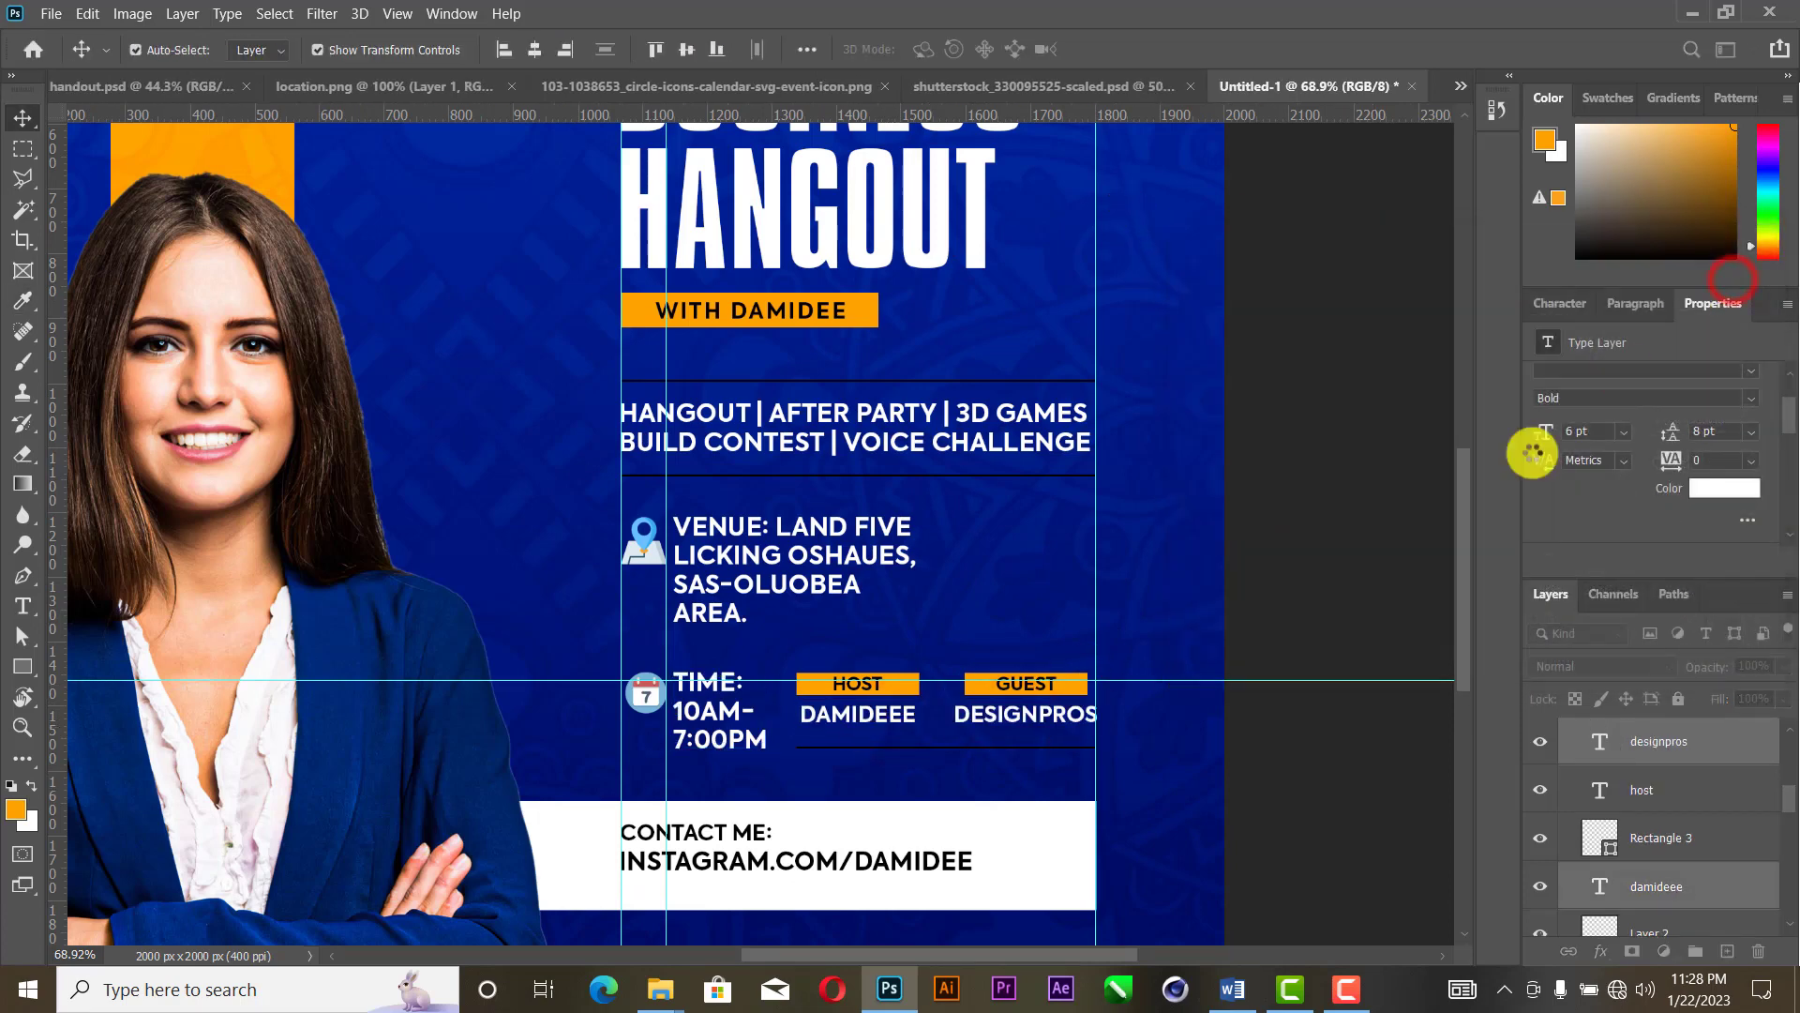
pyautogui.click(1326, 623)
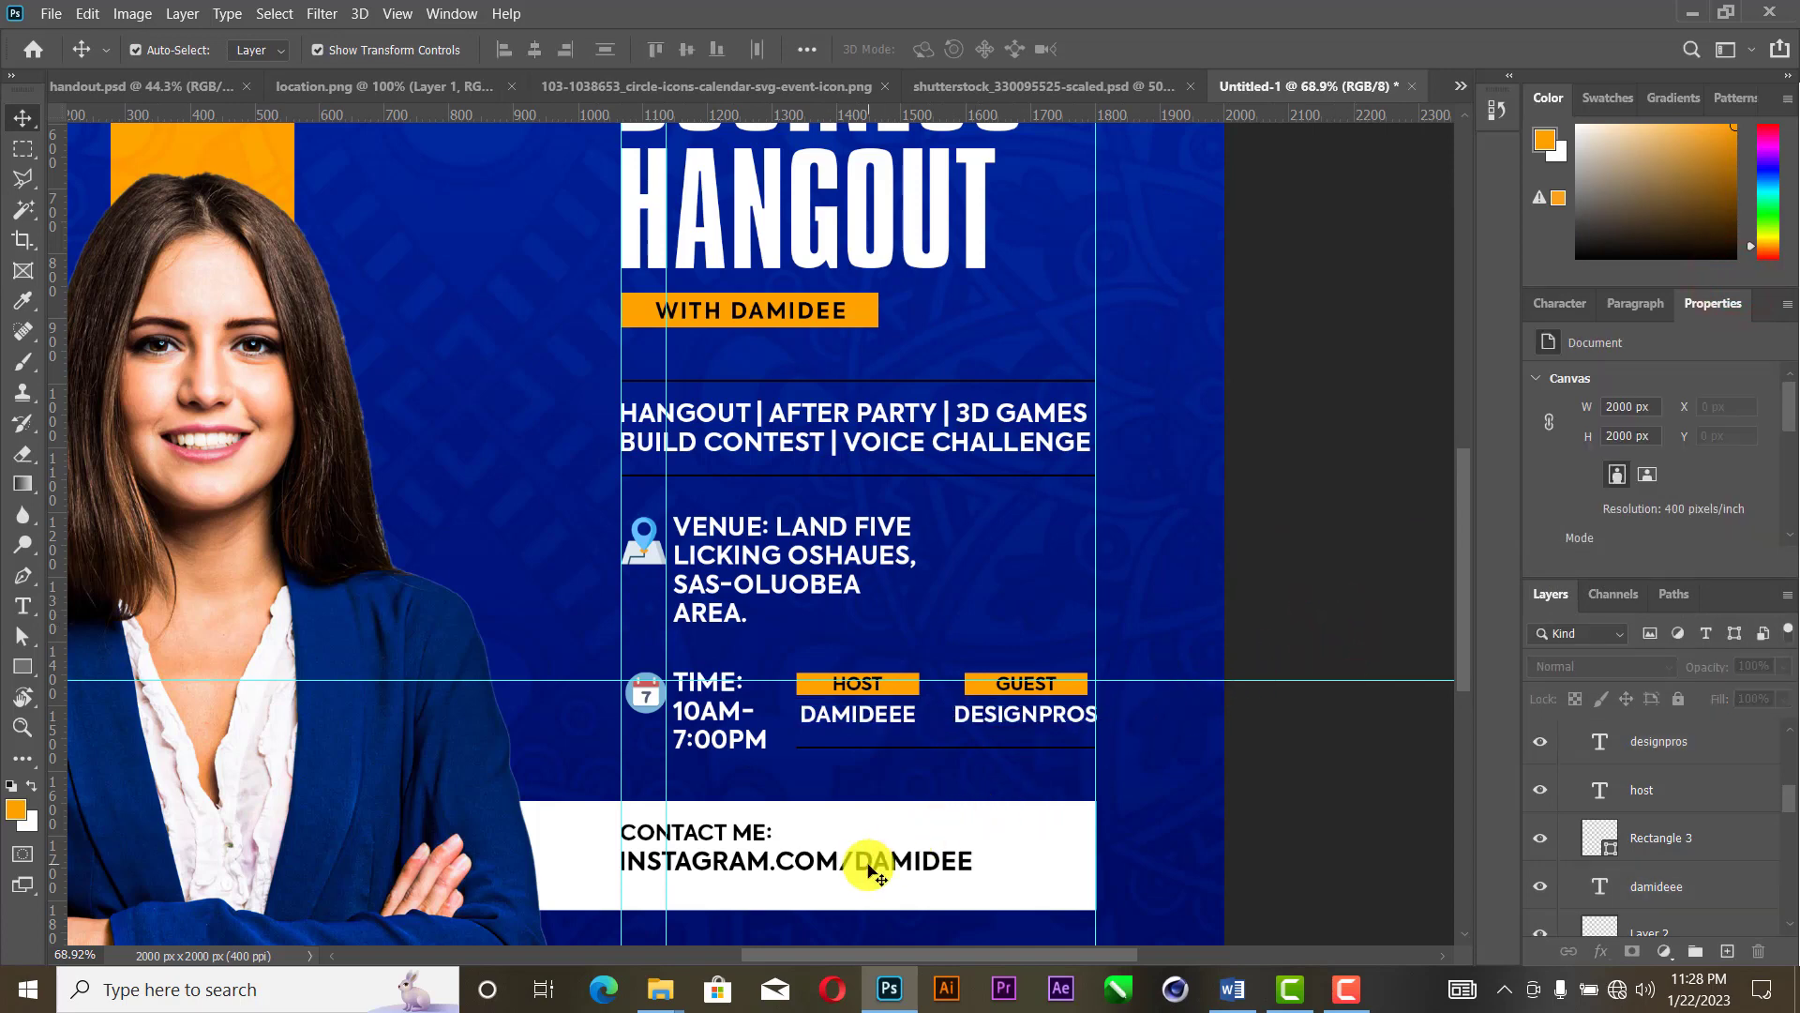
# Step: Recolor the CONTACT ME and Instagram lines together with dark blue 000e68 sampled from the flyer background
pyautogui.click(868, 870)
pyautogui.scroll(3, 766, 837)
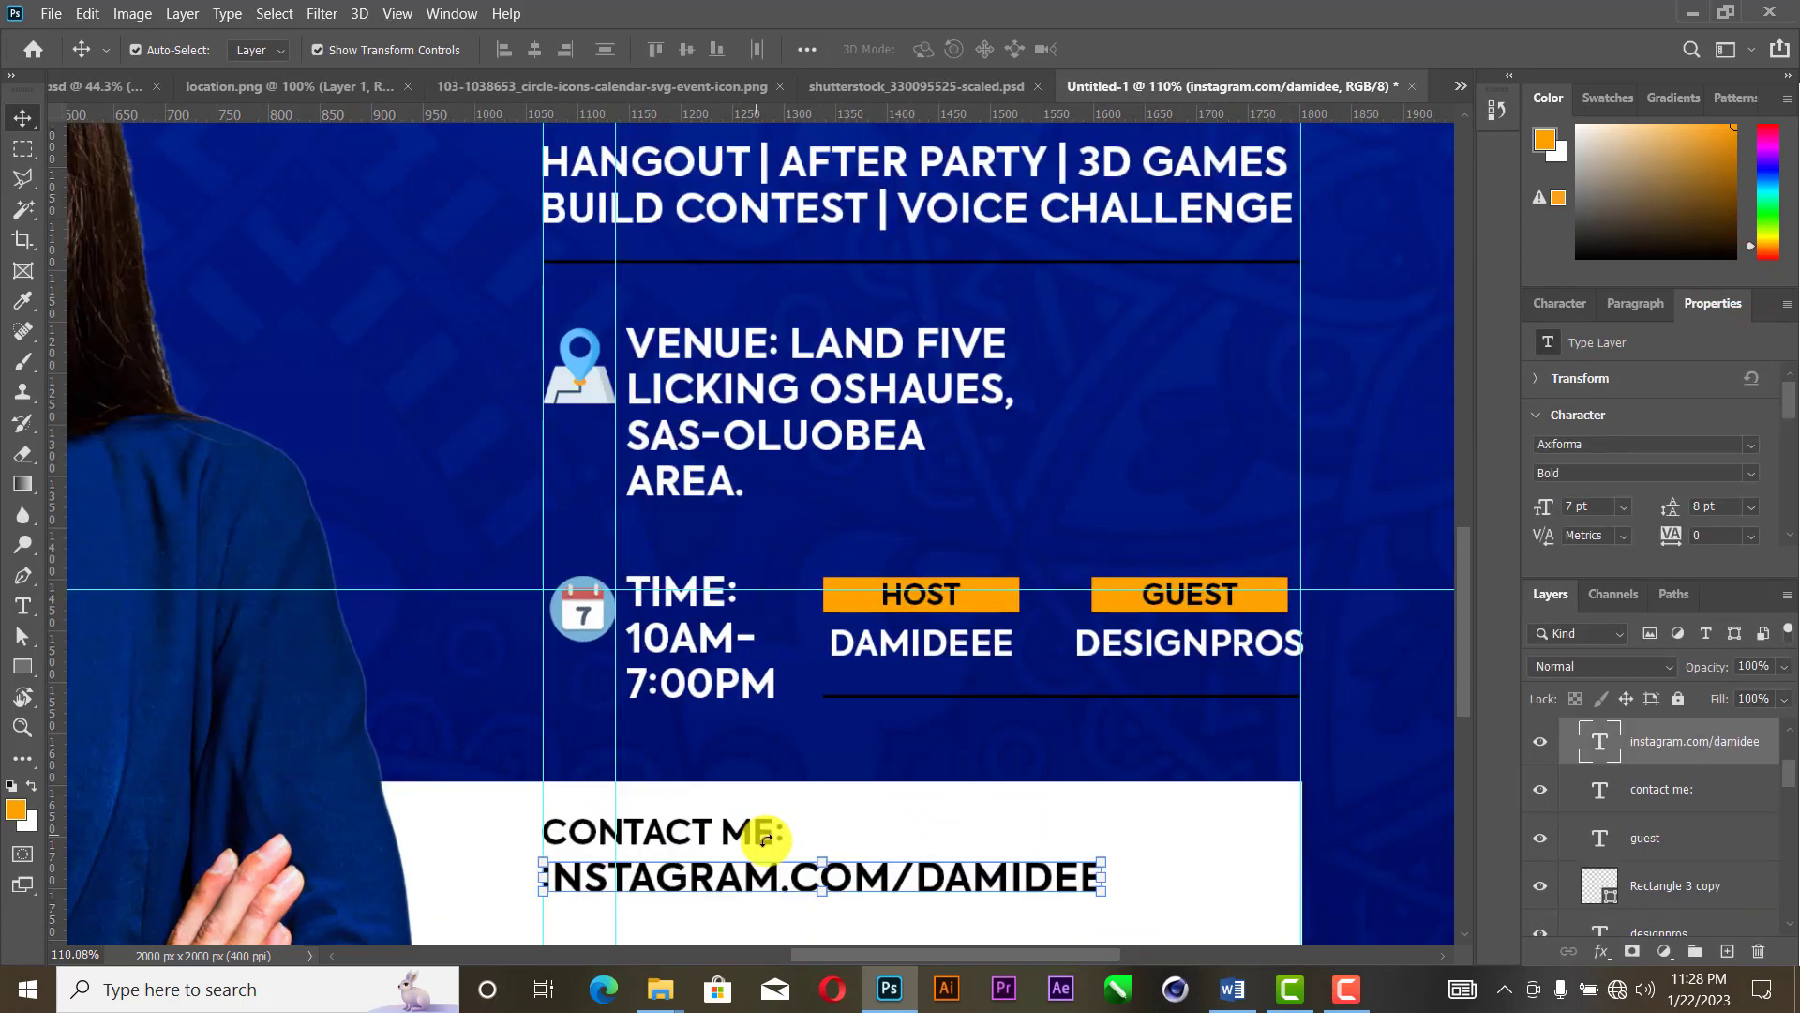
pyautogui.keyDown('shift'); pyautogui.click(761, 832); pyautogui.keyUp('shift')
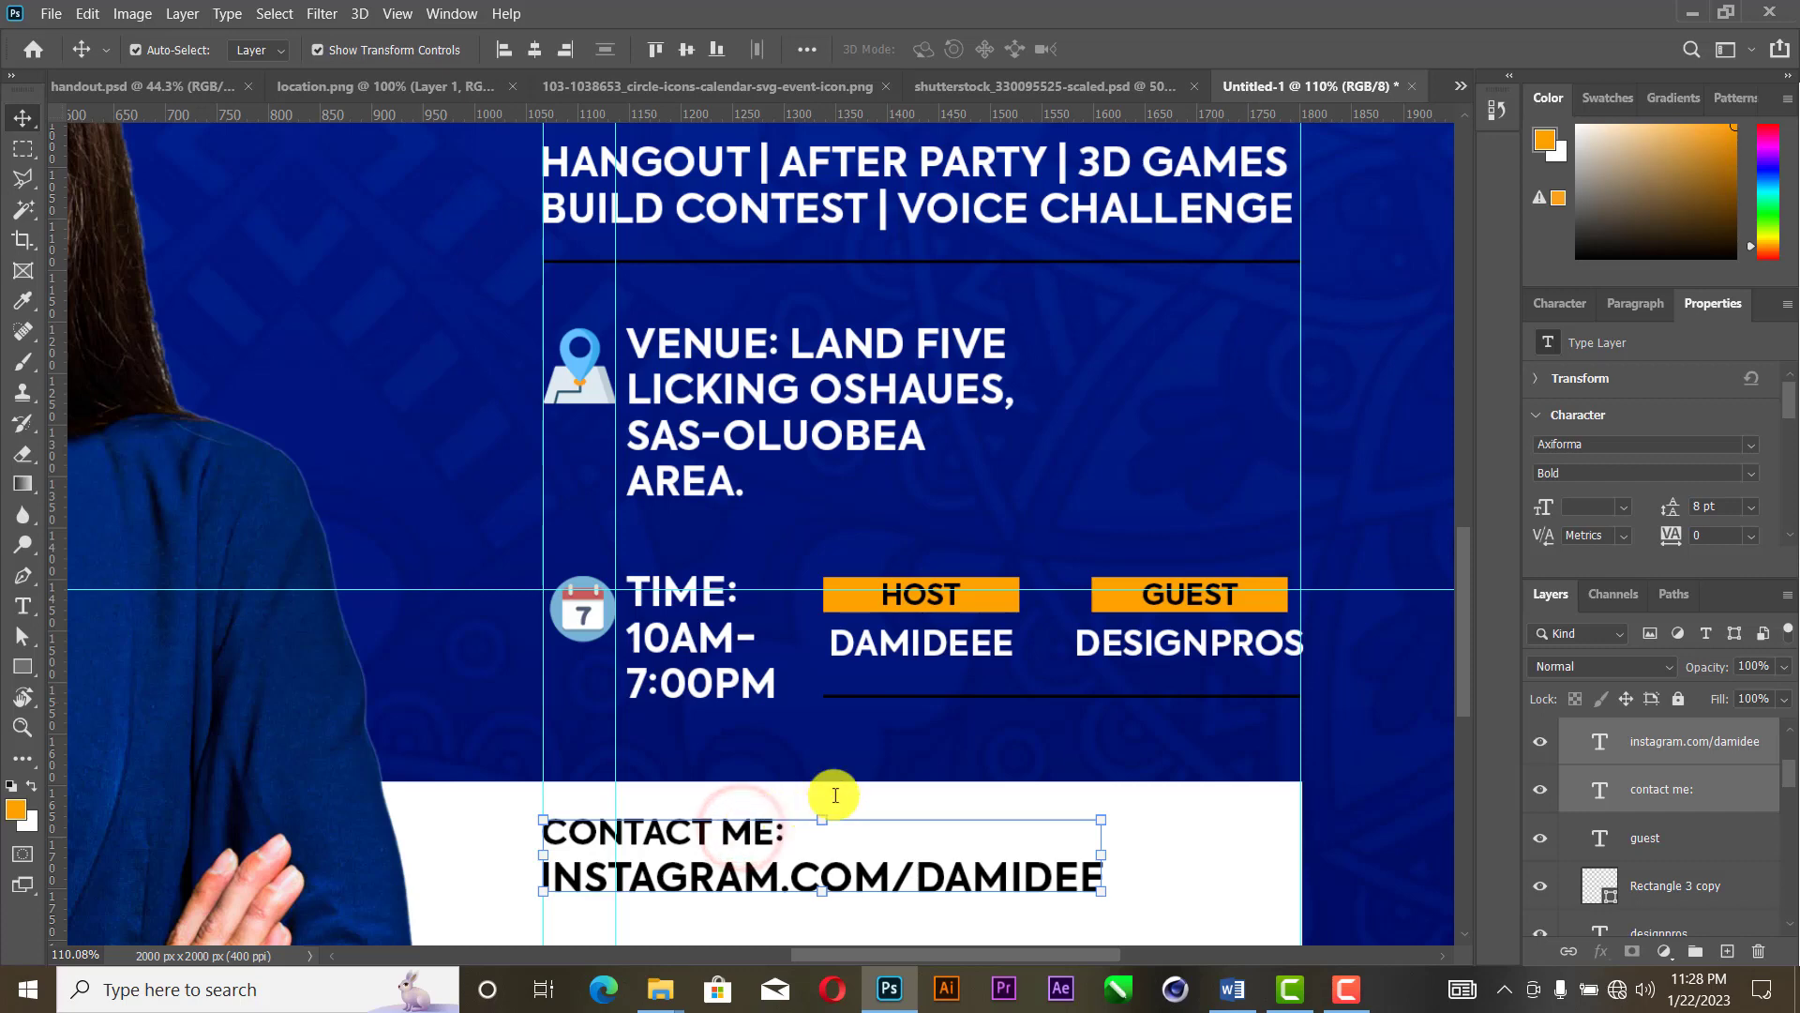
pyautogui.scroll(-2, 1573, 535)
pyautogui.click(1728, 472)
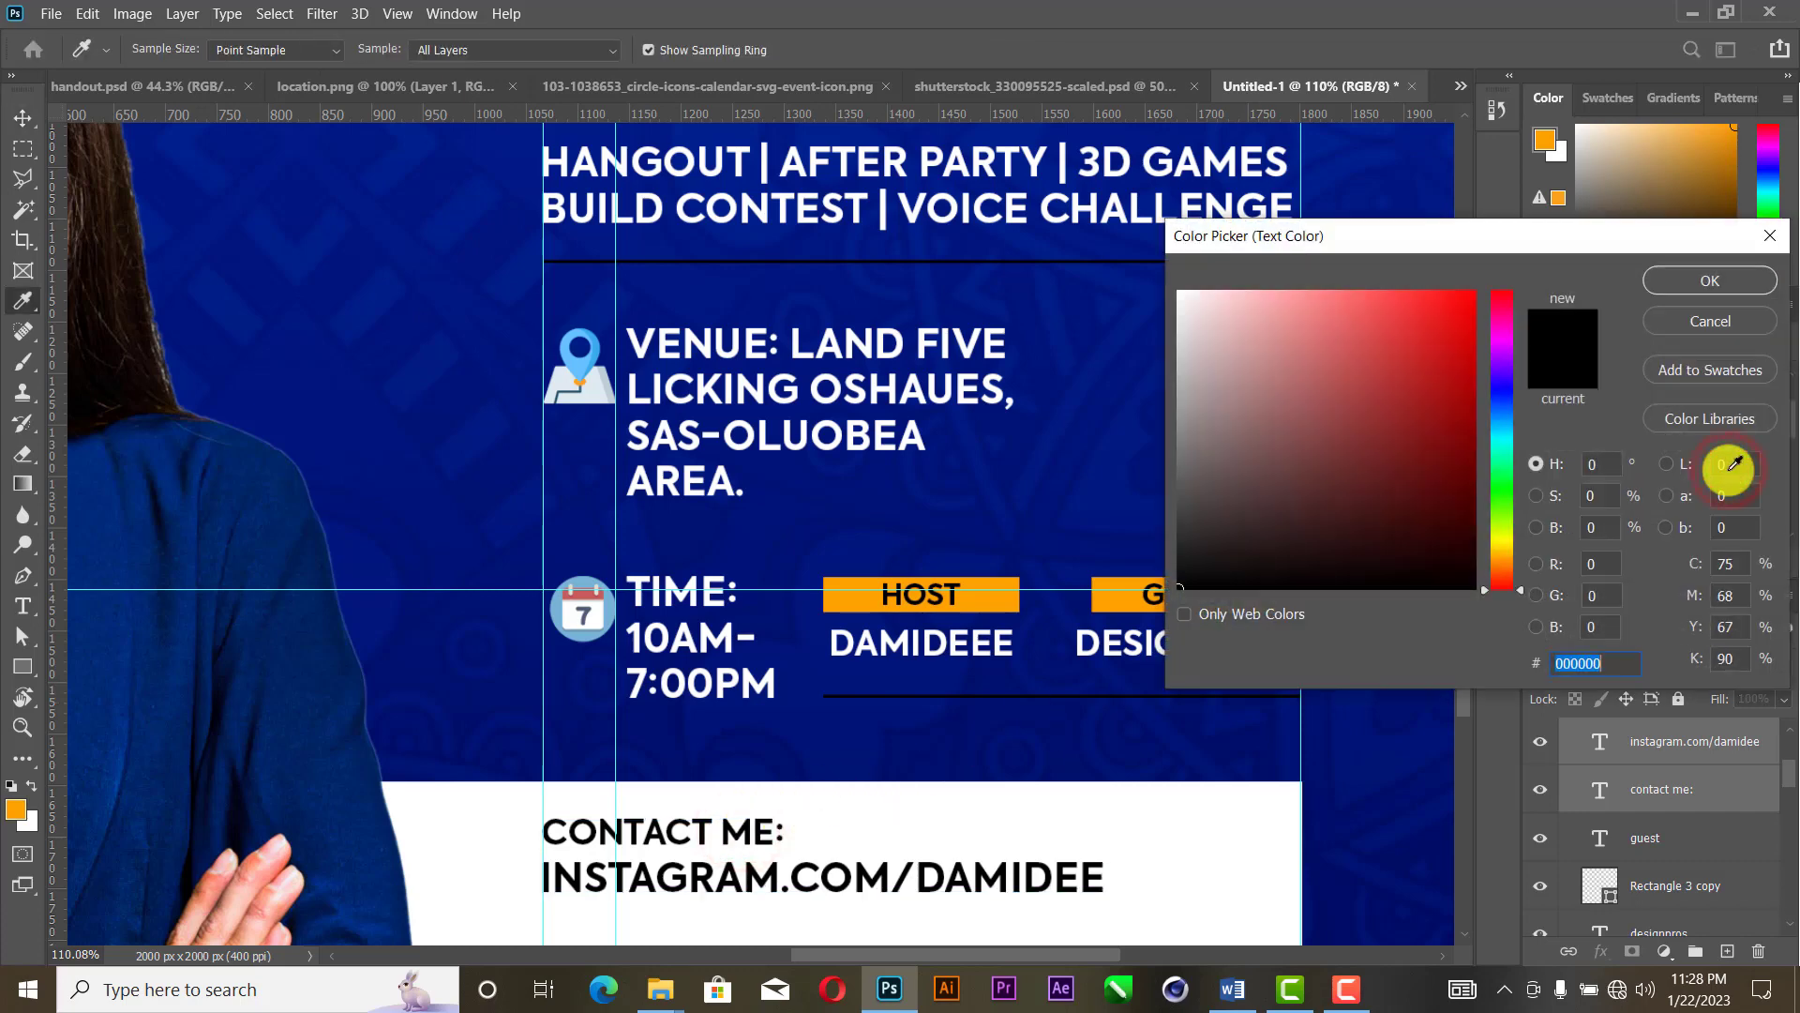
pyautogui.click(1441, 841)
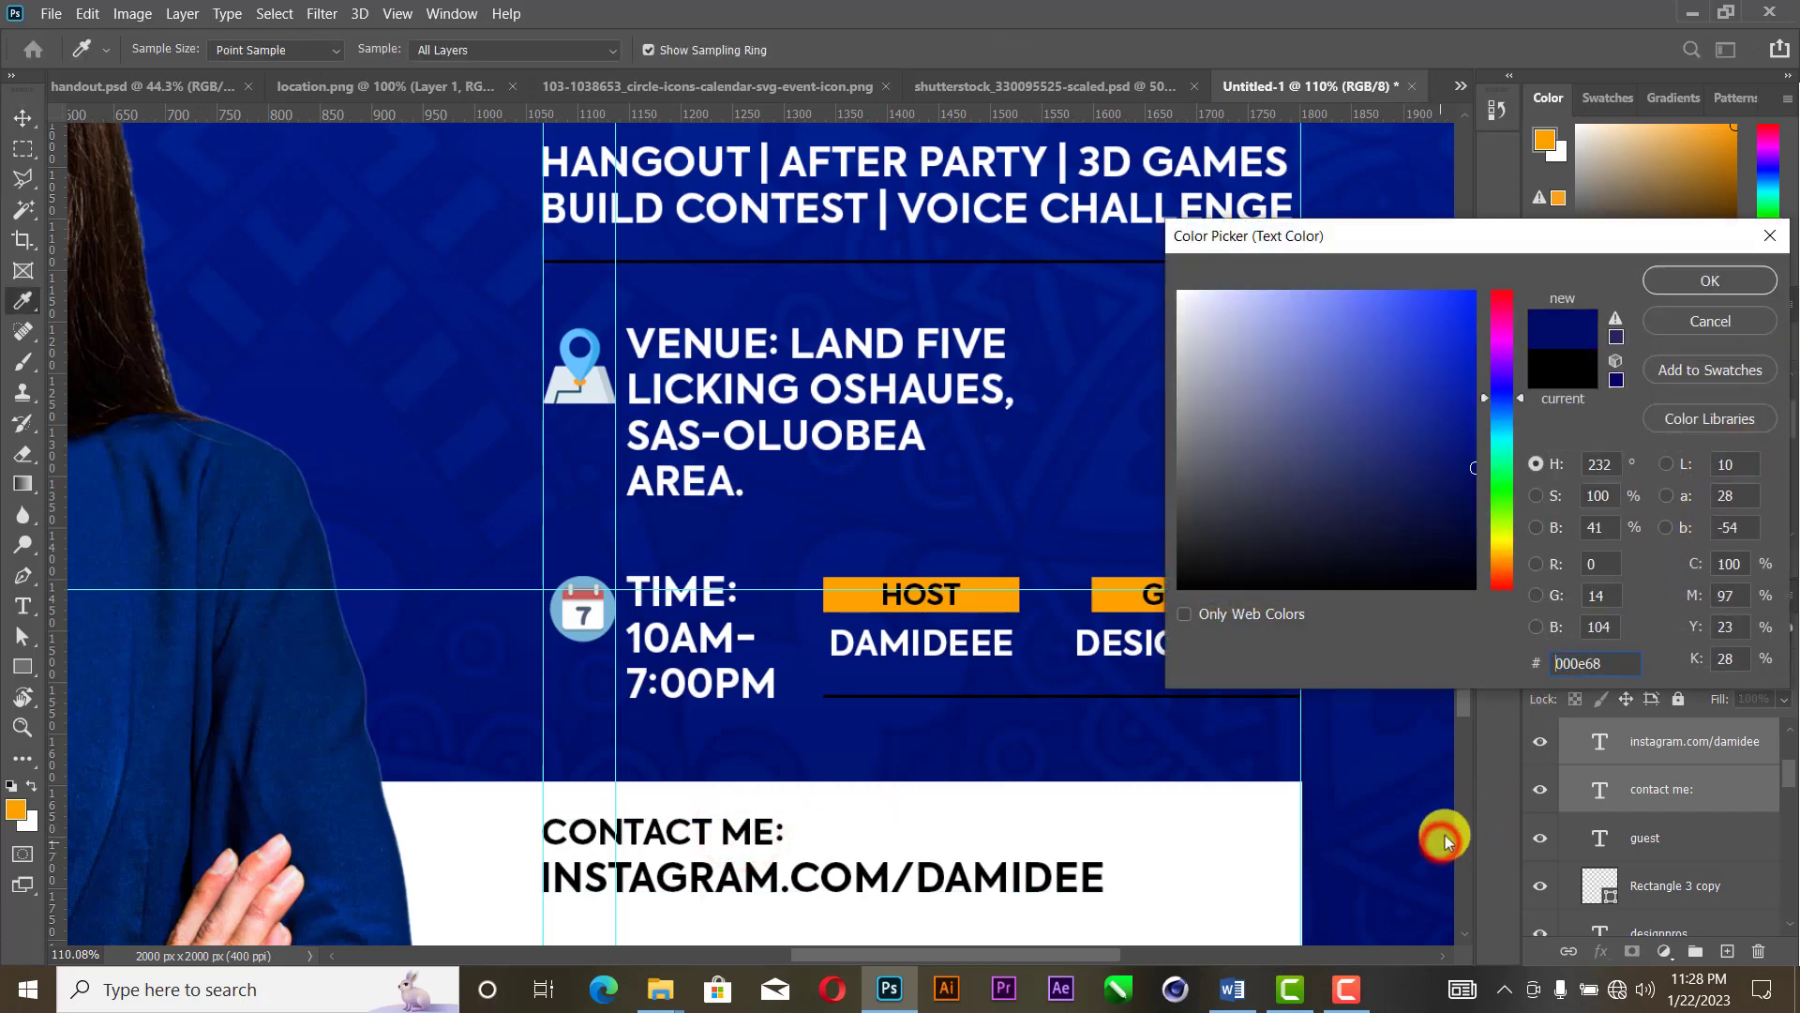
pyautogui.click(1725, 284)
pyautogui.press('v')
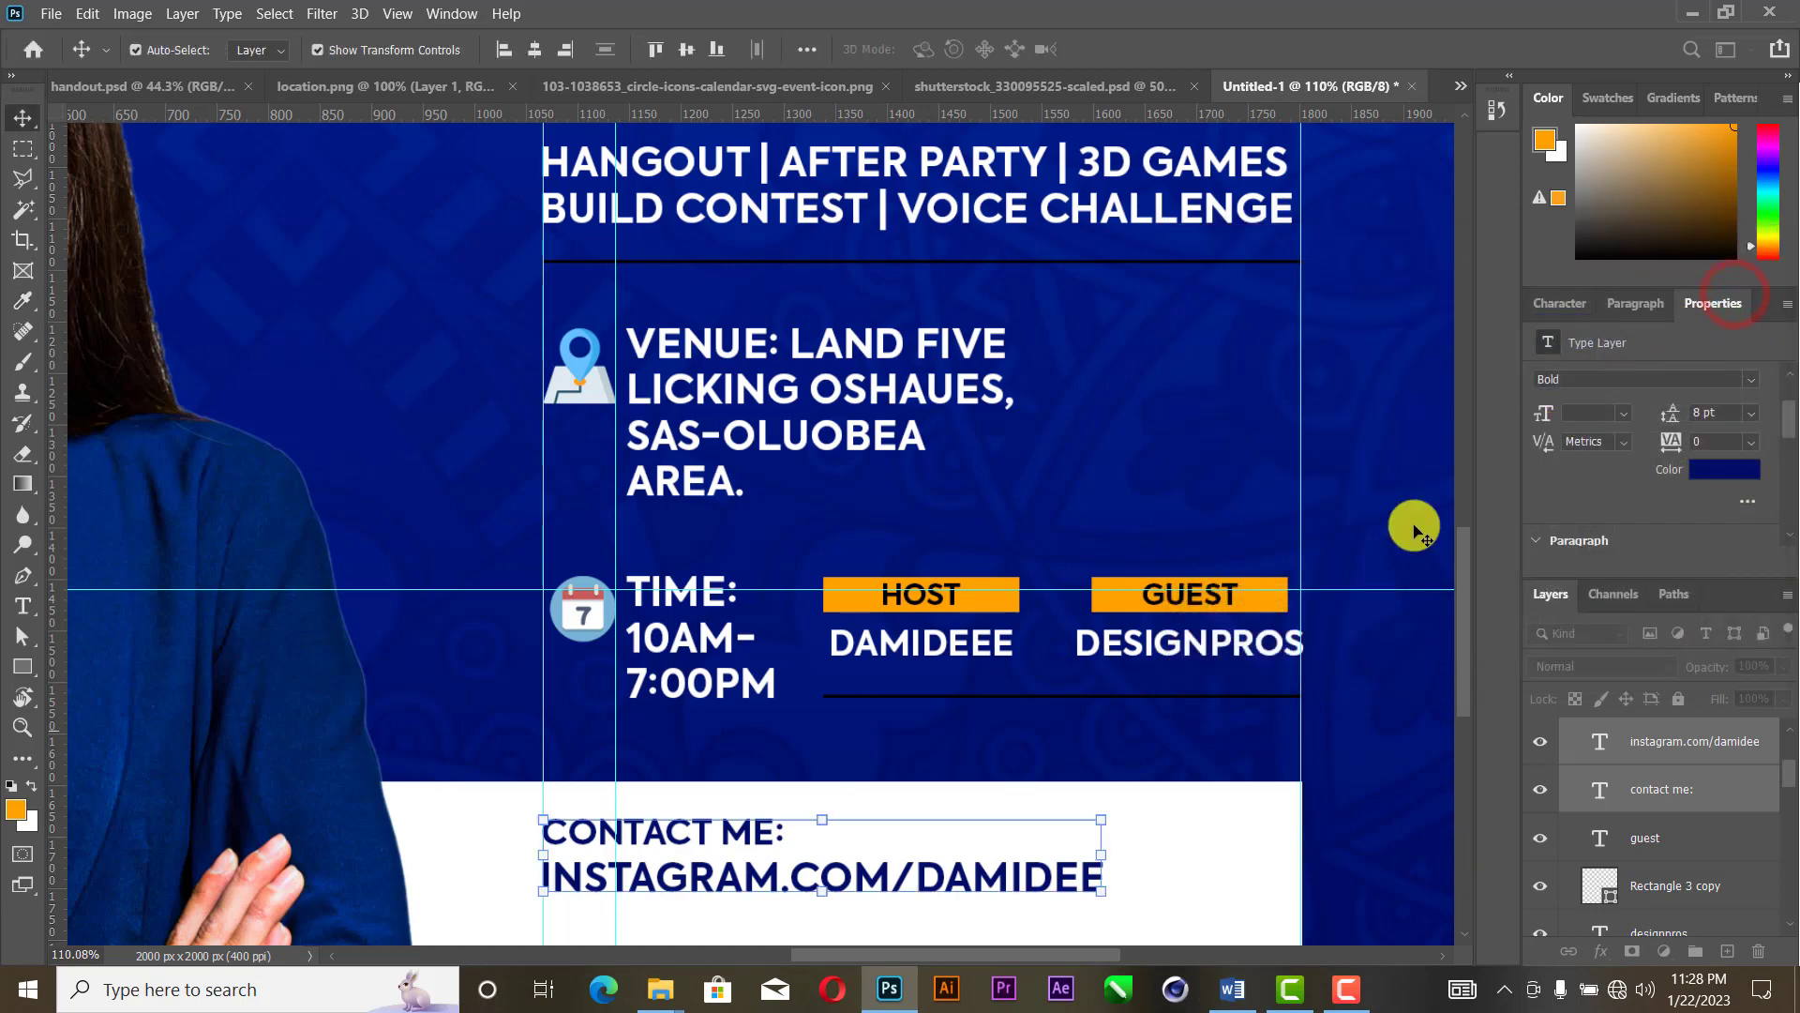
# Step: Change the fill of the divider line beneath the HOST and GUEST names from black to white
pyautogui.click(1178, 697)
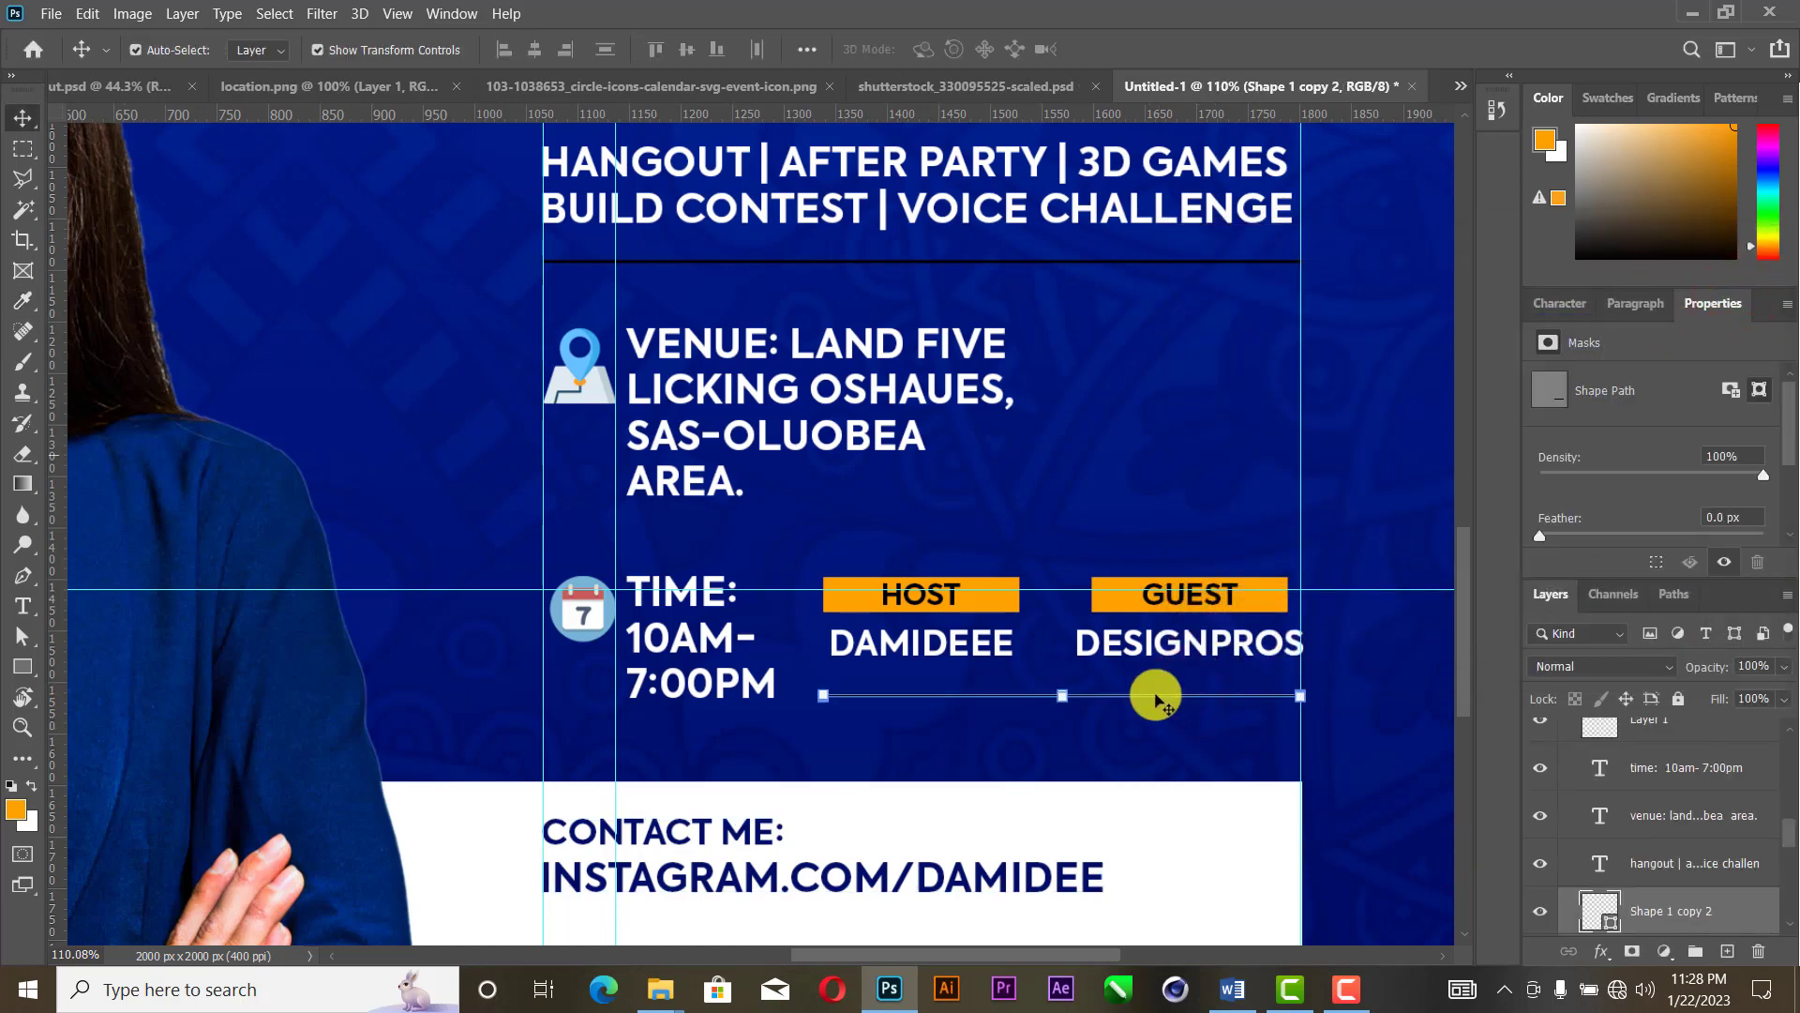
pyautogui.click(23, 667)
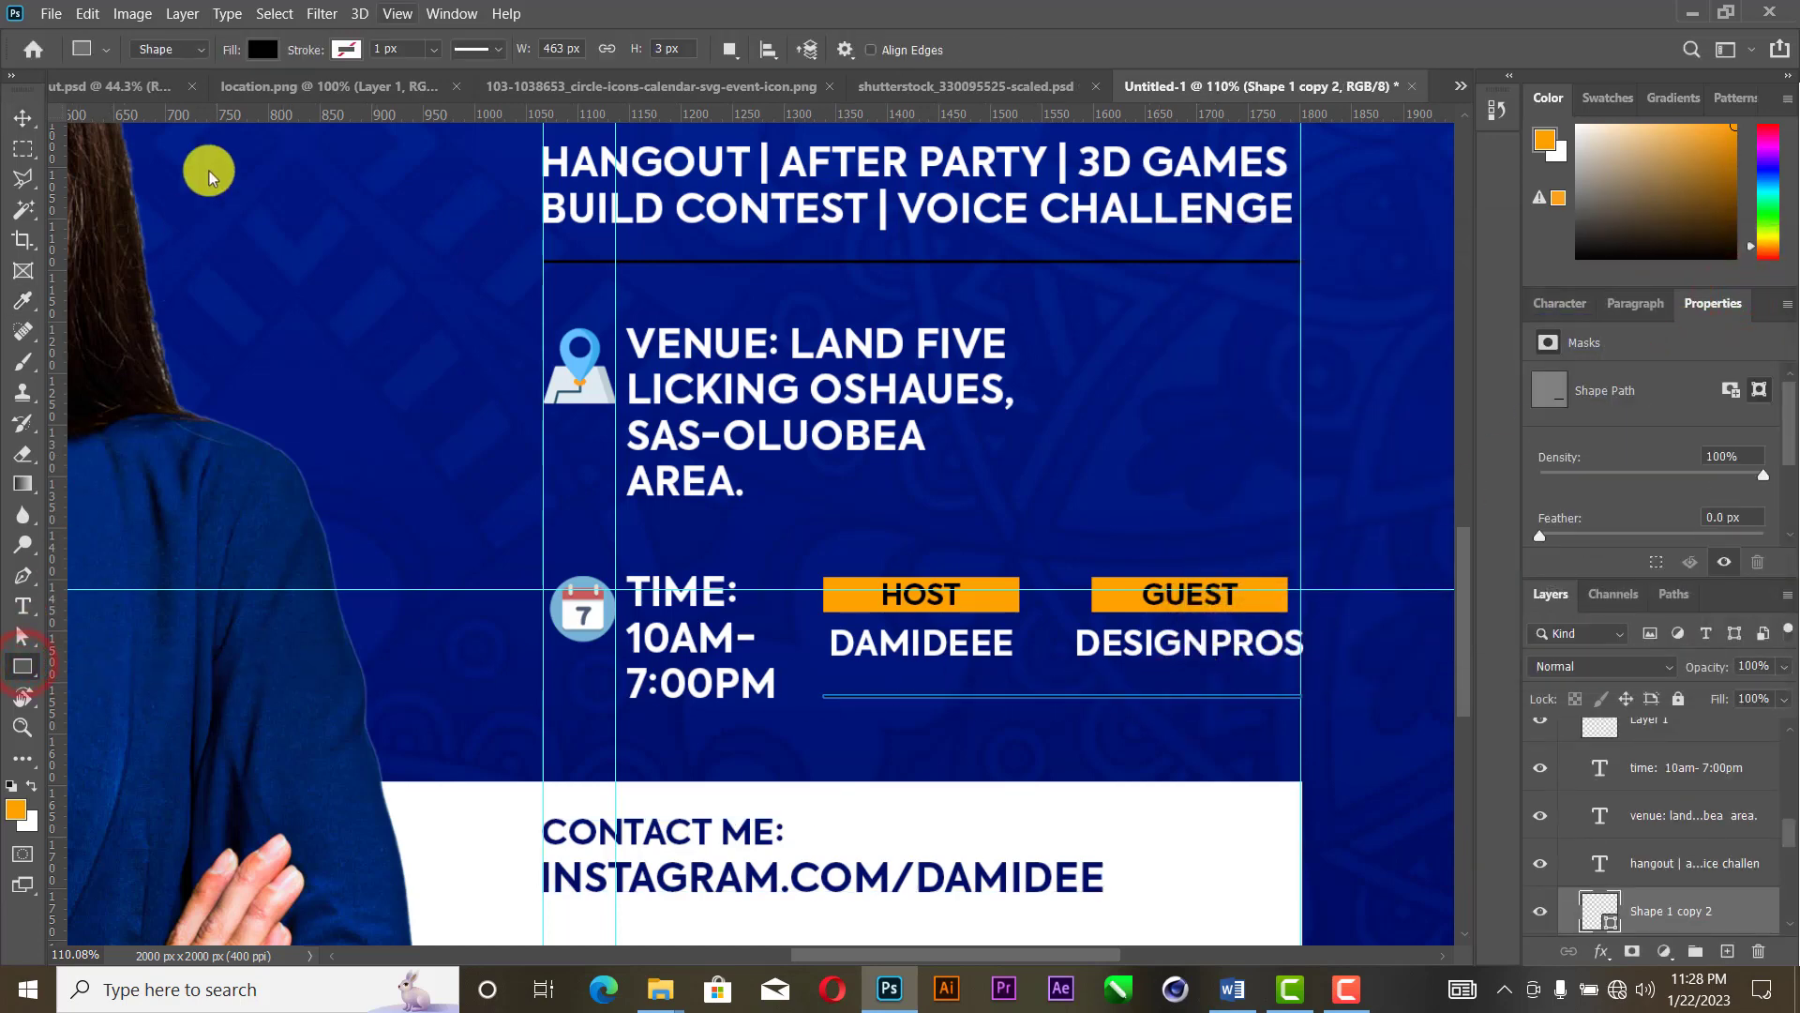
pyautogui.click(256, 51)
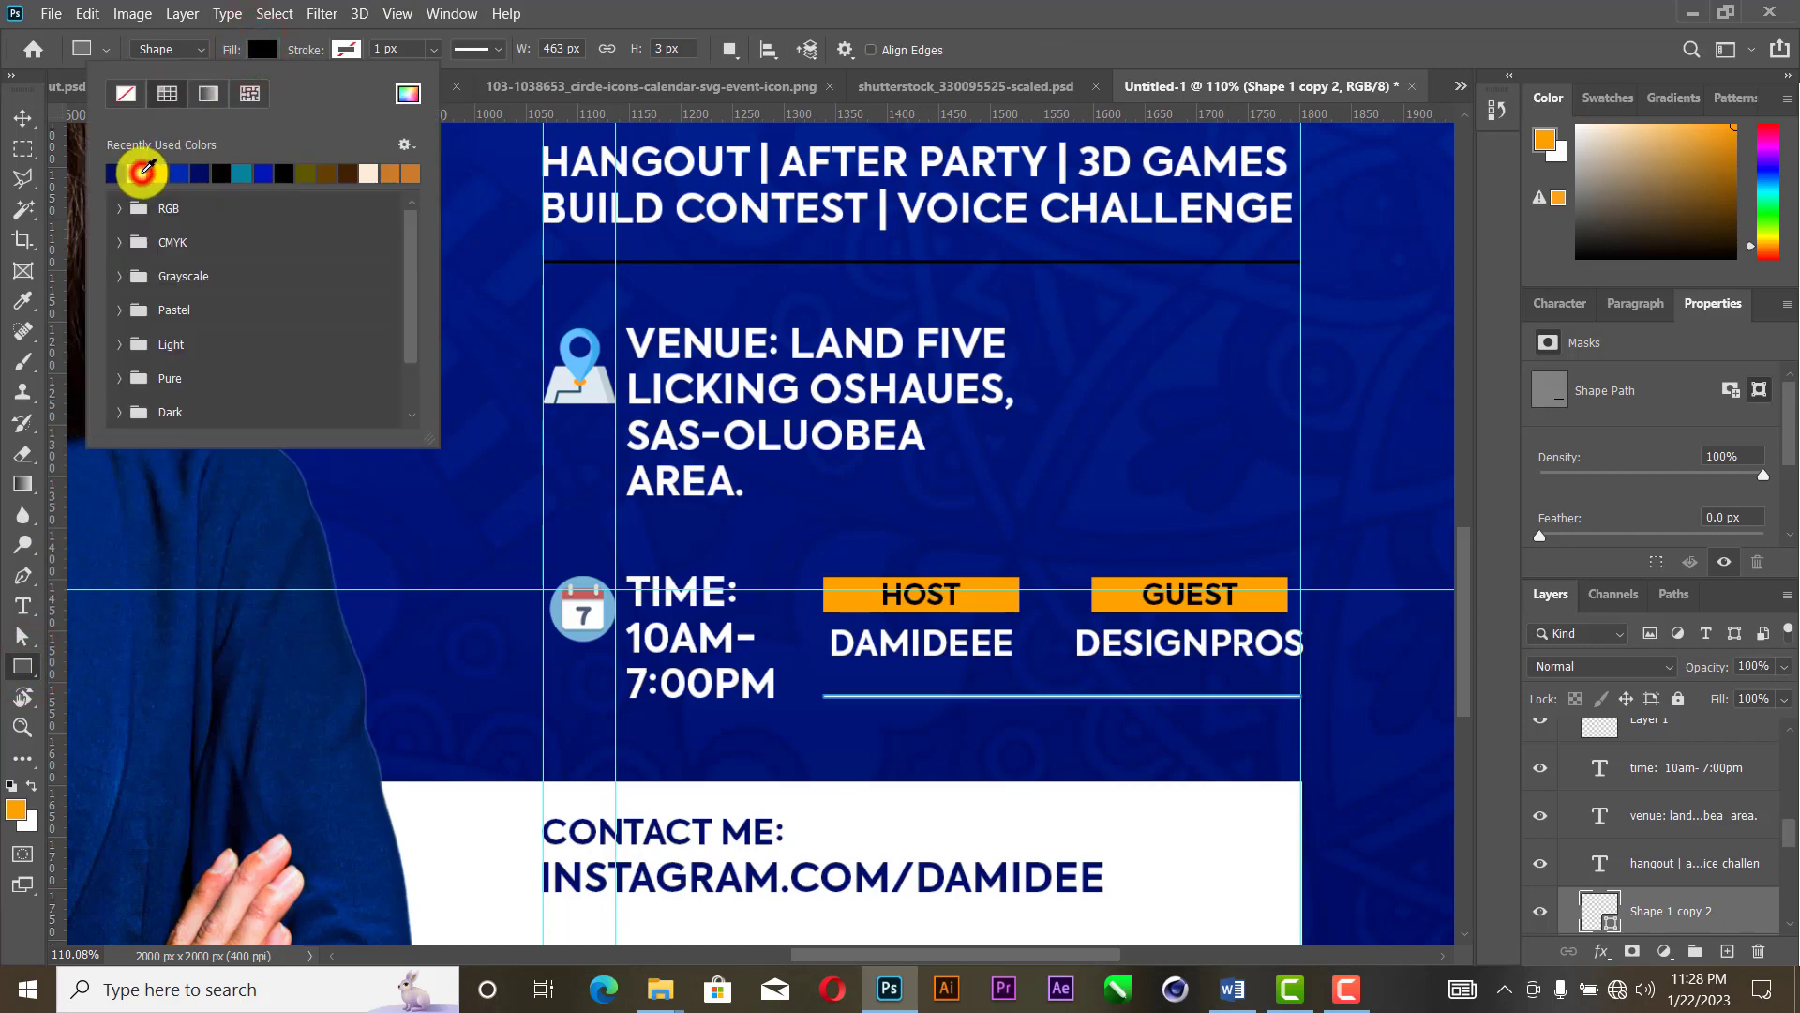
pyautogui.doubleClick(143, 170)
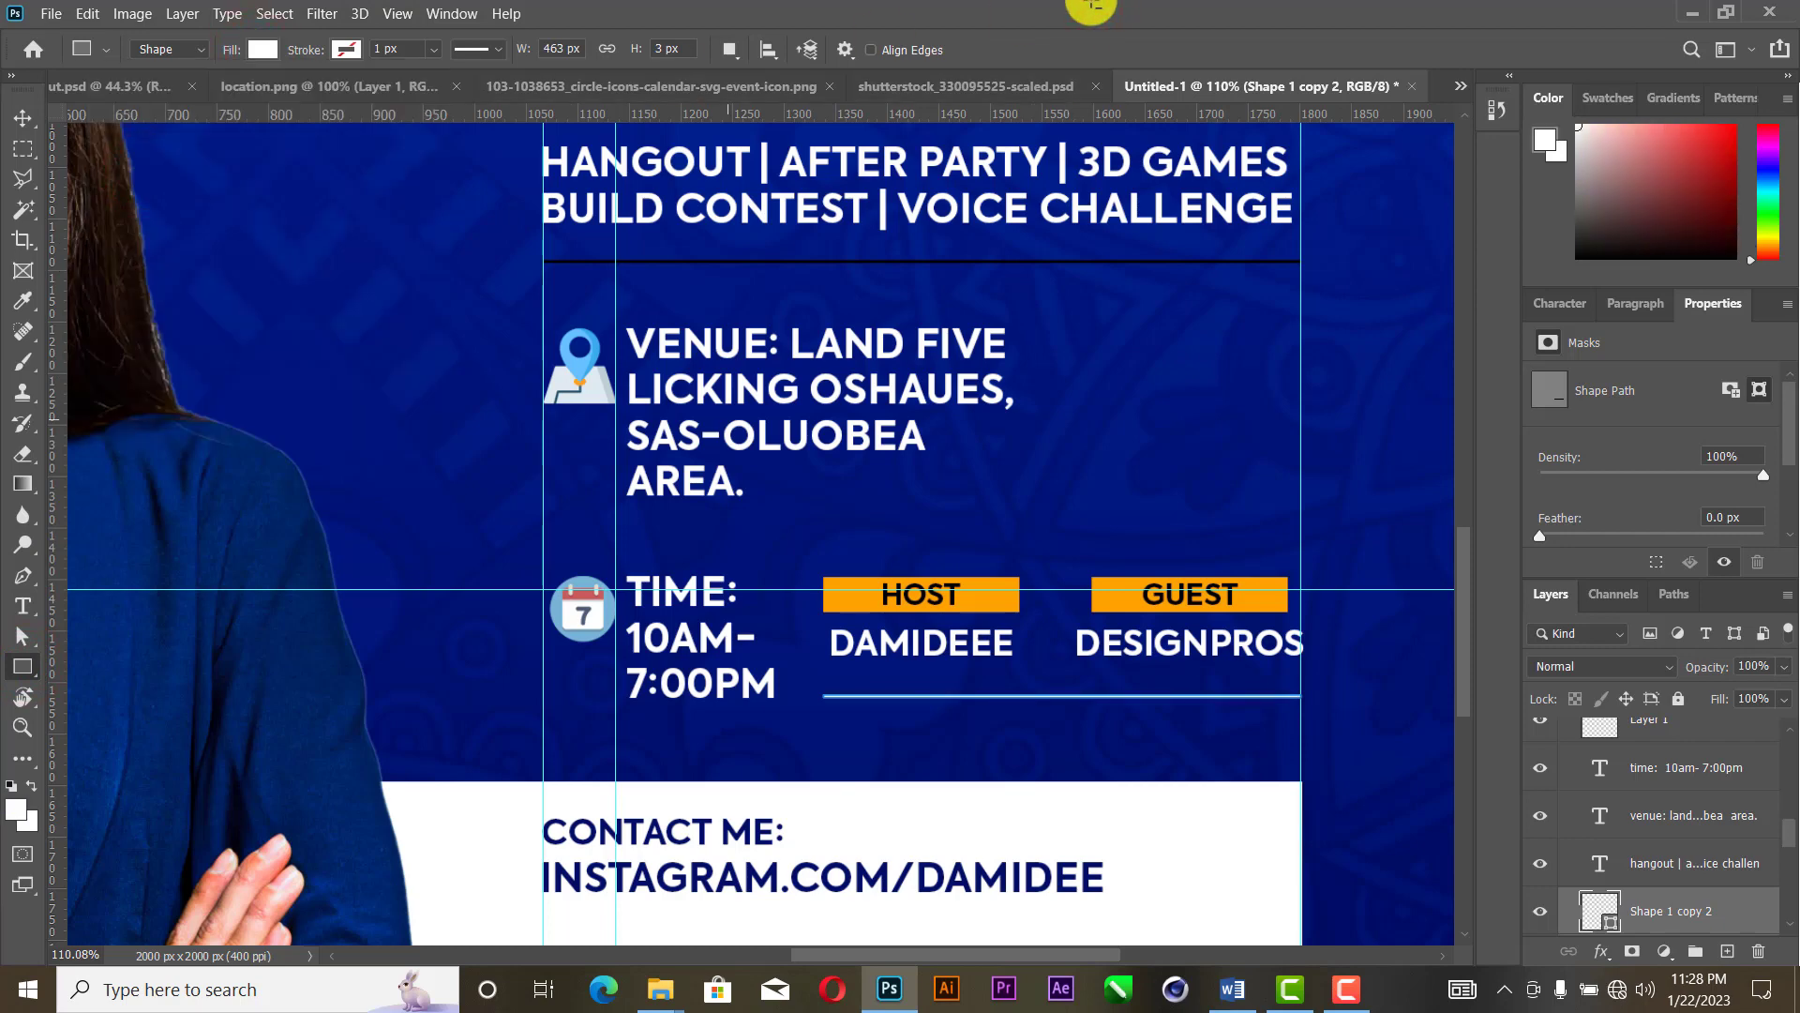
# Step: Recolor the two divider lines above and below the HANGOUT | AFTER PARTY activities text white in a single change
pyautogui.hotkey('ctrl', '-')
pyautogui.click(22, 118)
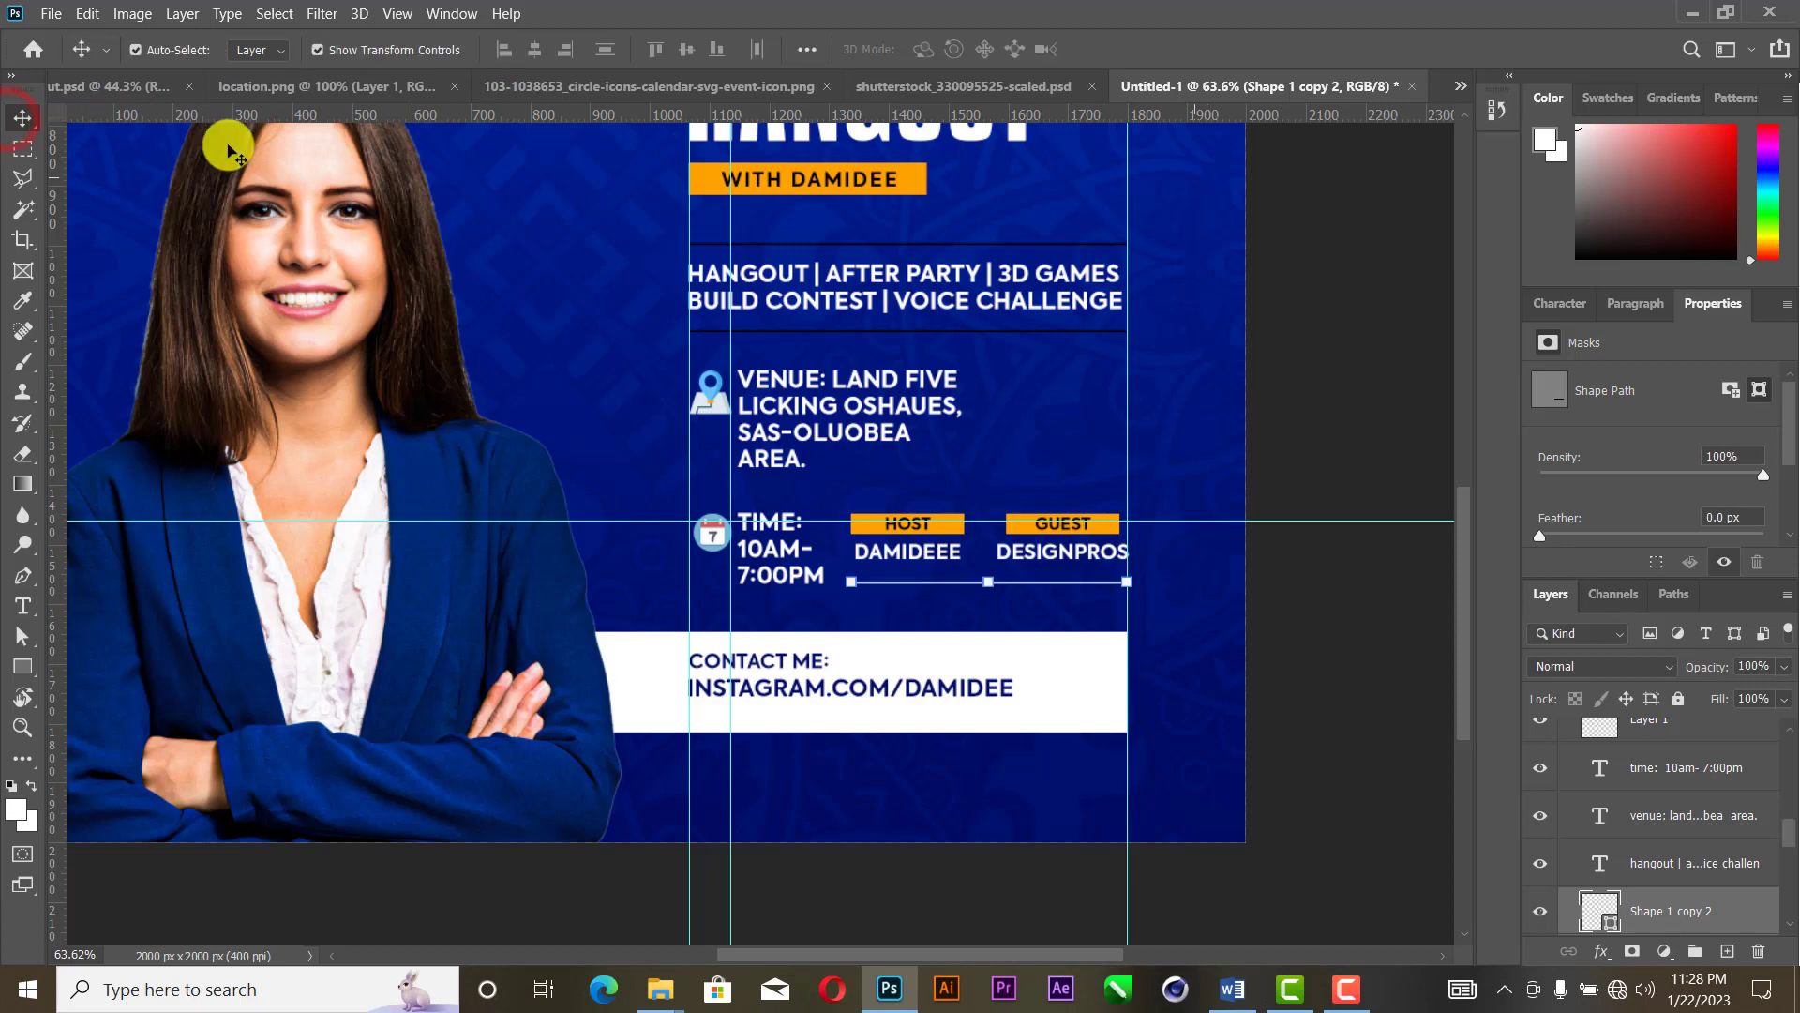
pyautogui.click(1102, 249)
pyautogui.scroll(2, 1102, 248)
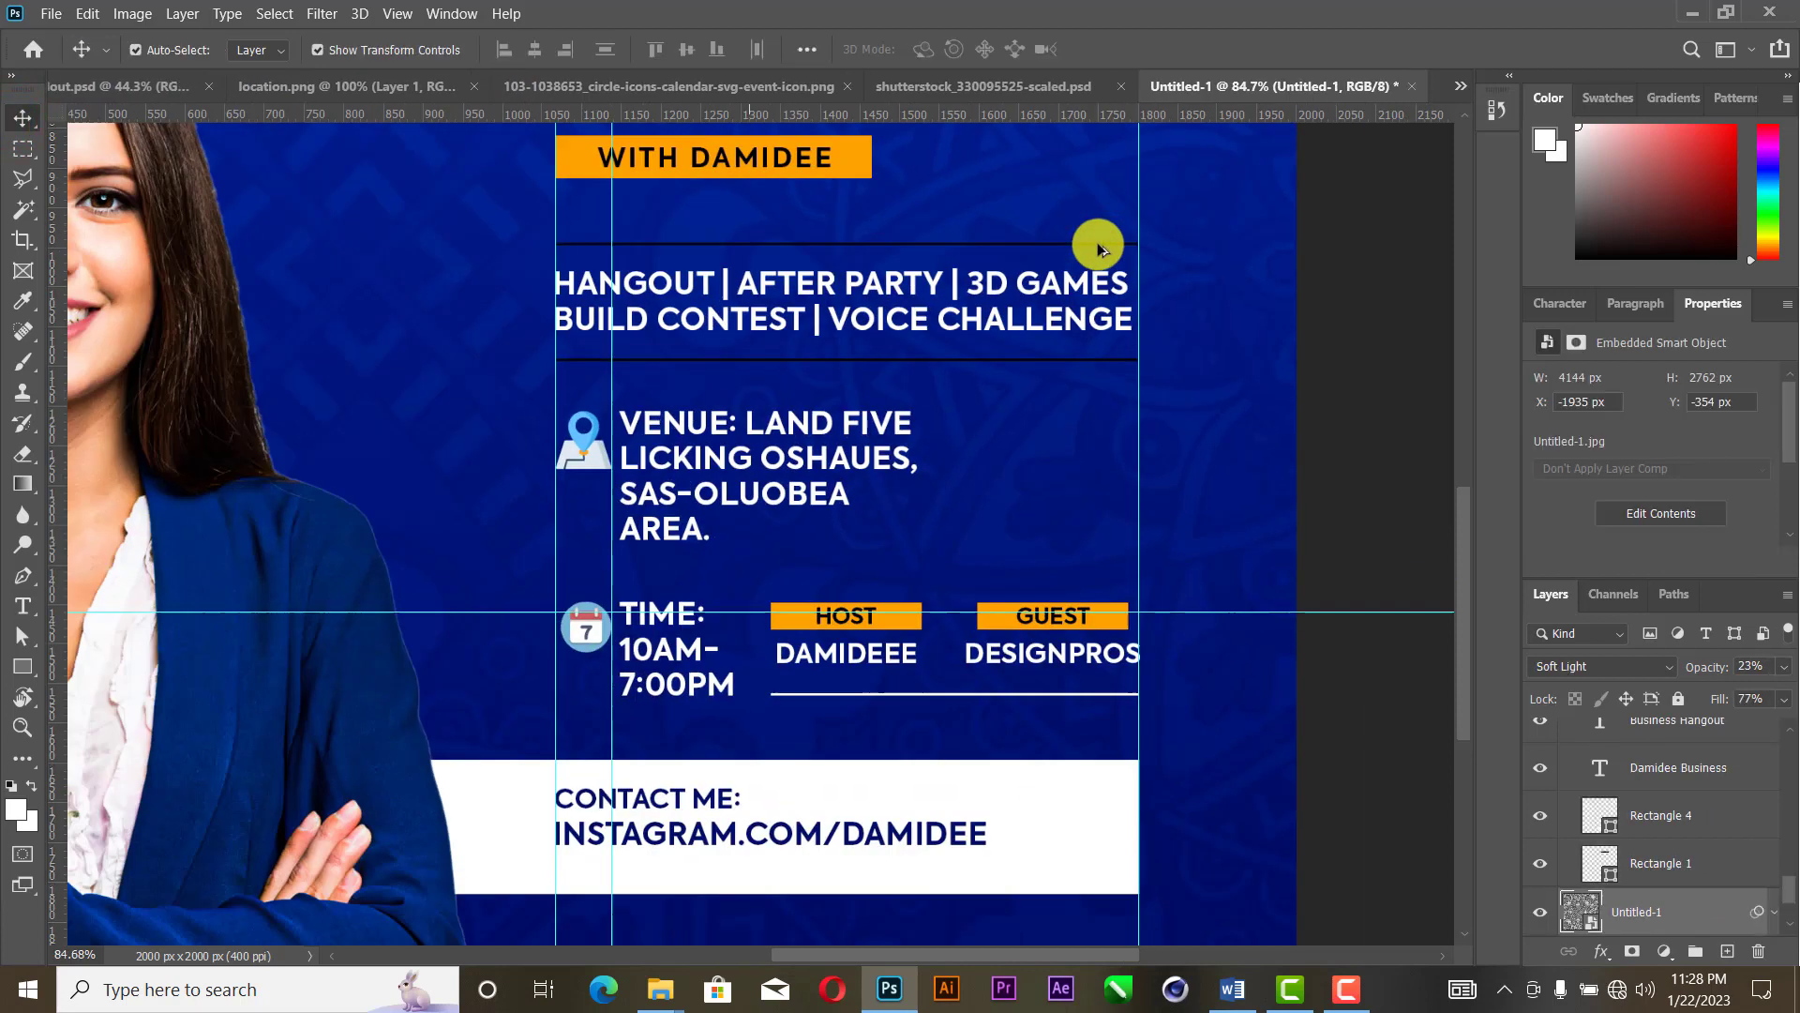
pyautogui.scroll(1, 1102, 249)
pyautogui.click(1094, 243)
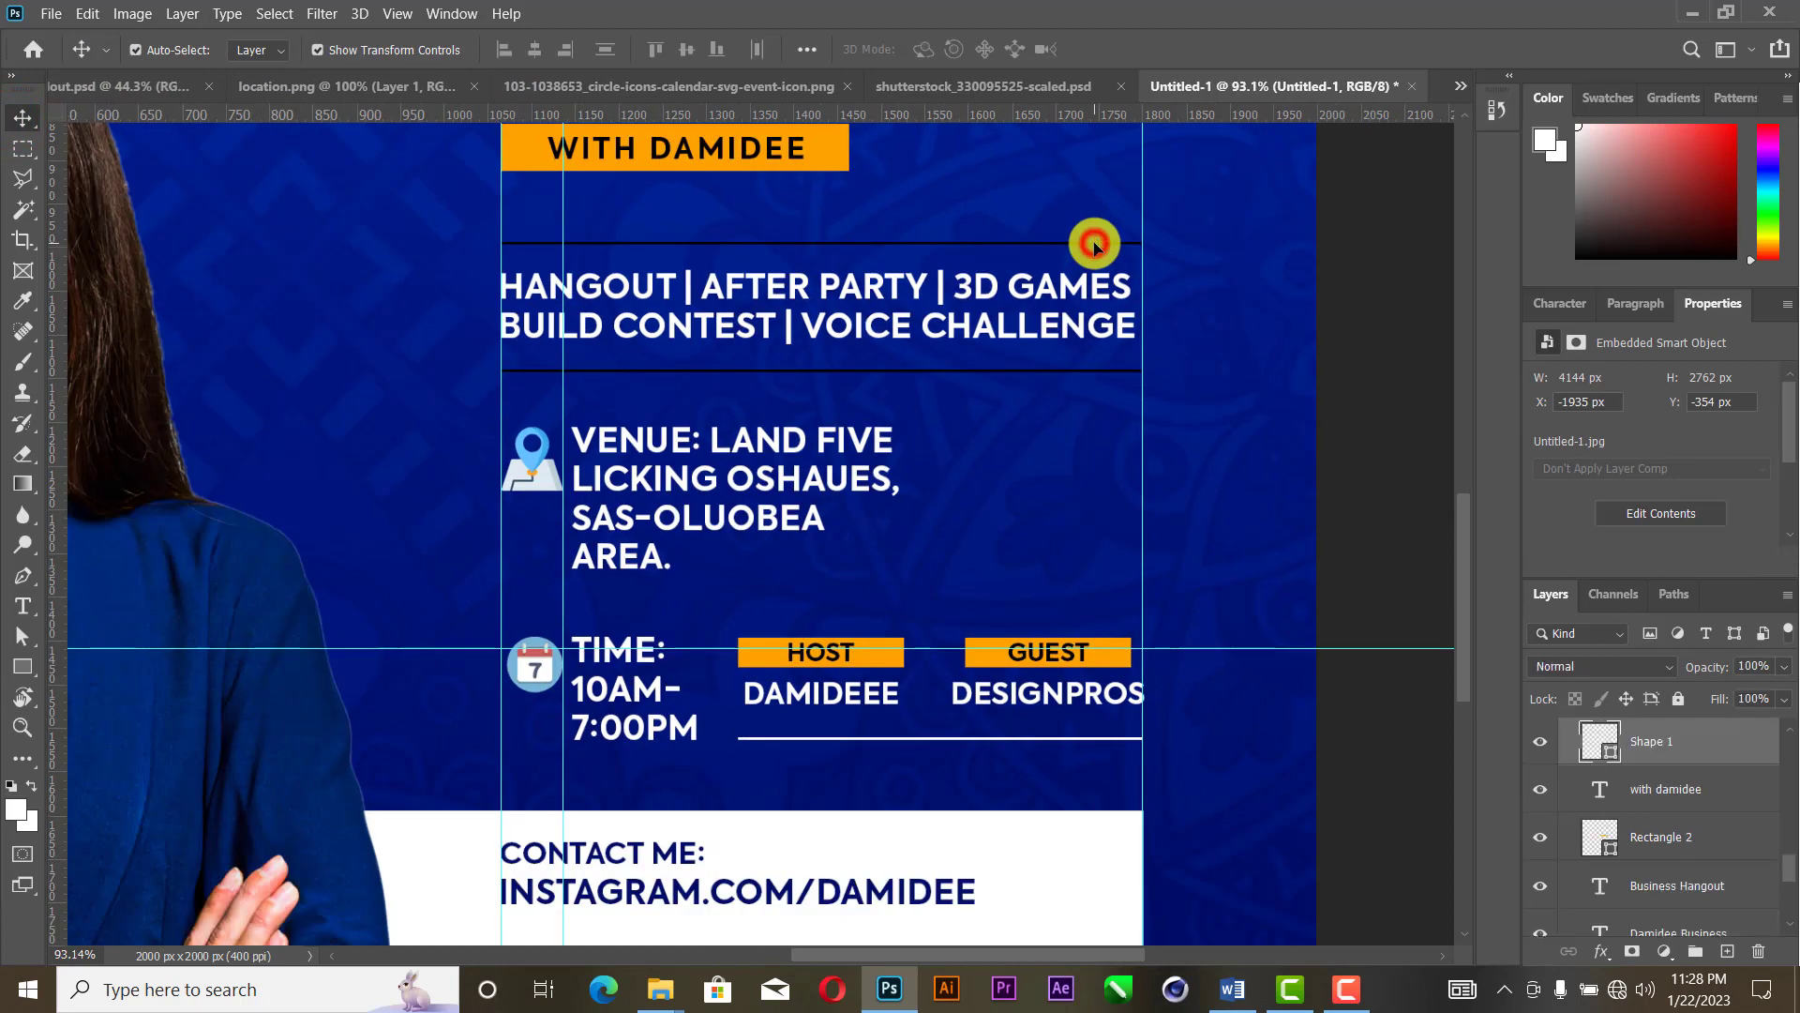
pyautogui.keyDown('shift'); pyautogui.click(1090, 375); pyautogui.keyUp('shift')
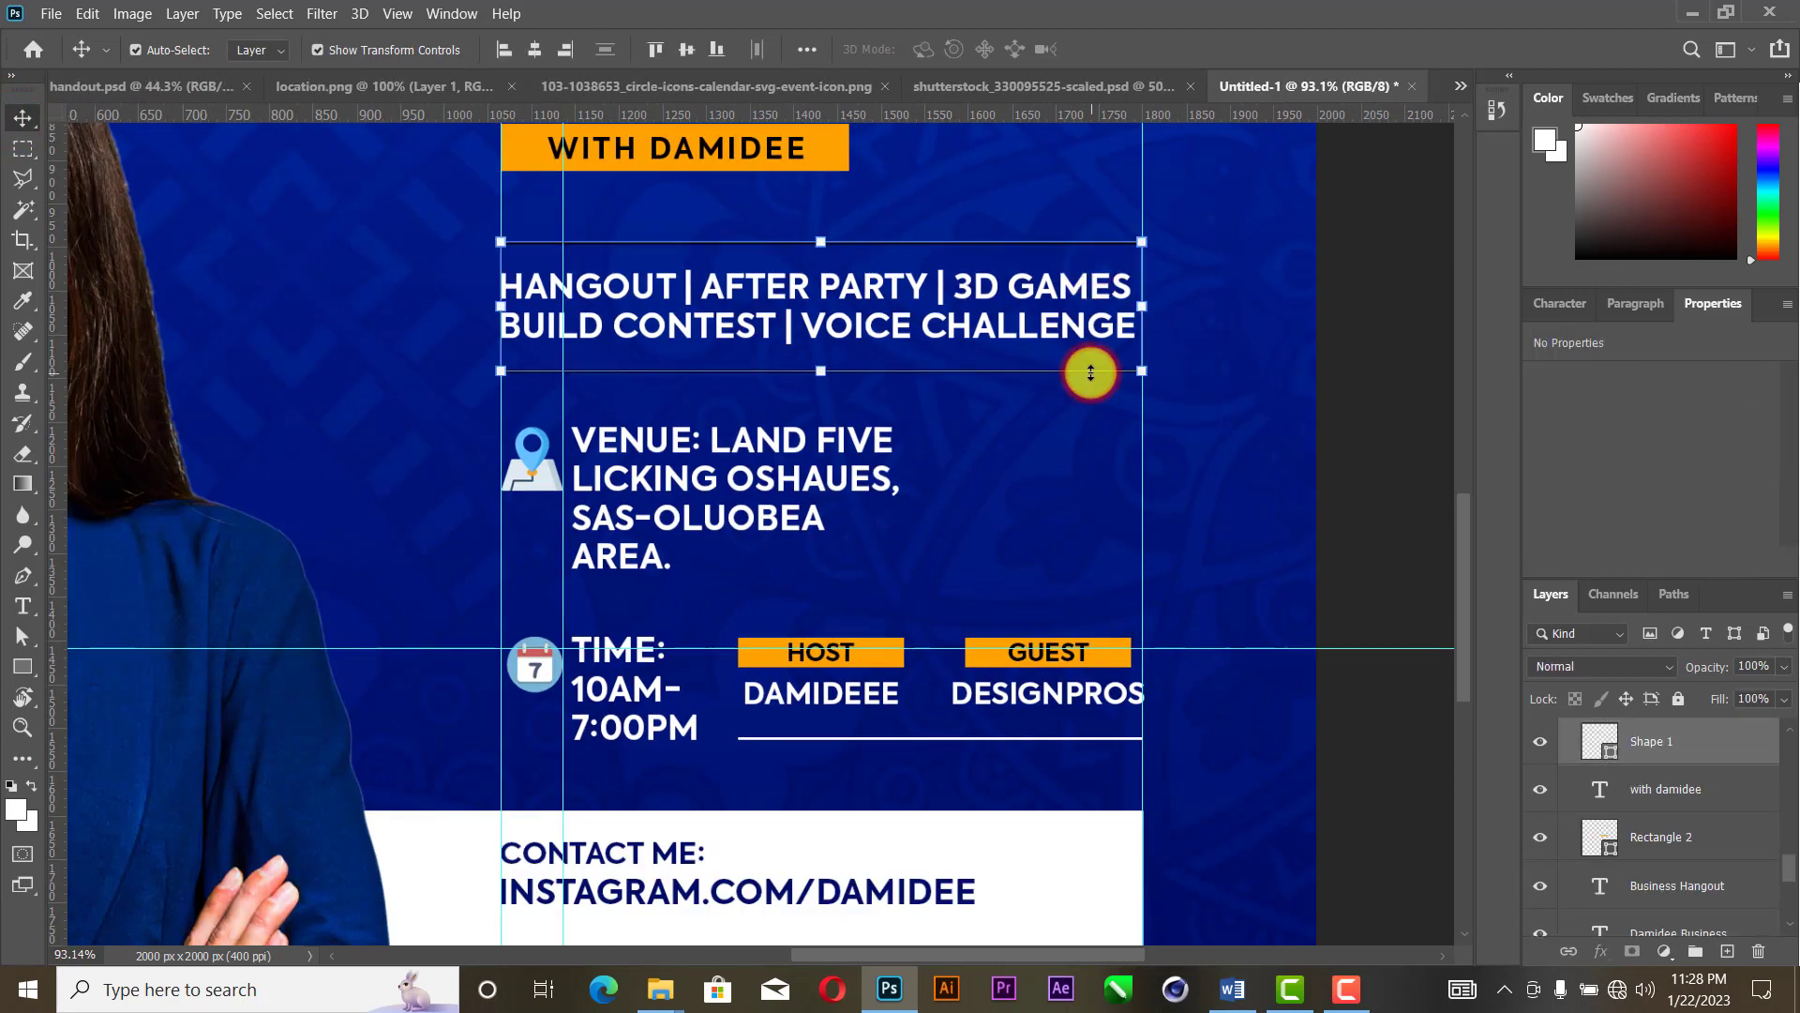
pyautogui.click(19, 672)
pyautogui.click(263, 48)
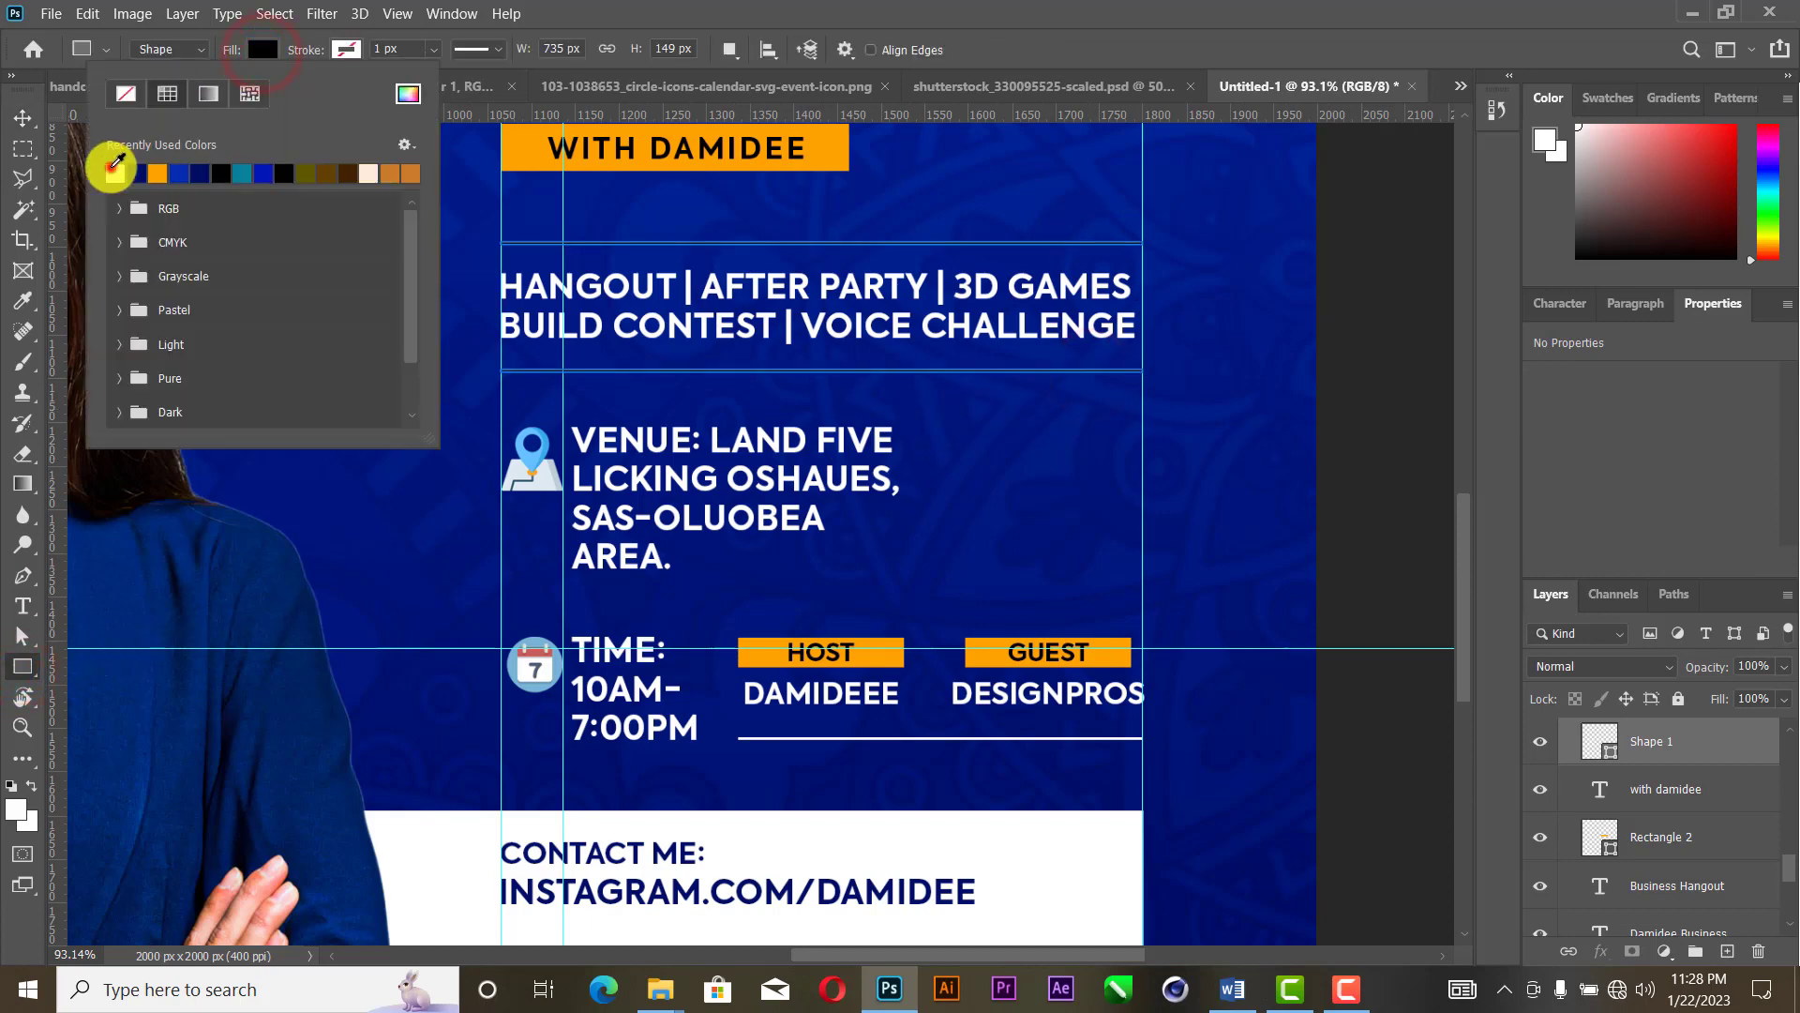
# Step: Fill the black label bar above the BUSINESS HANGOUT title with the recently used dark blue
pyautogui.press('z')
pyautogui.rightClick(939, 252)
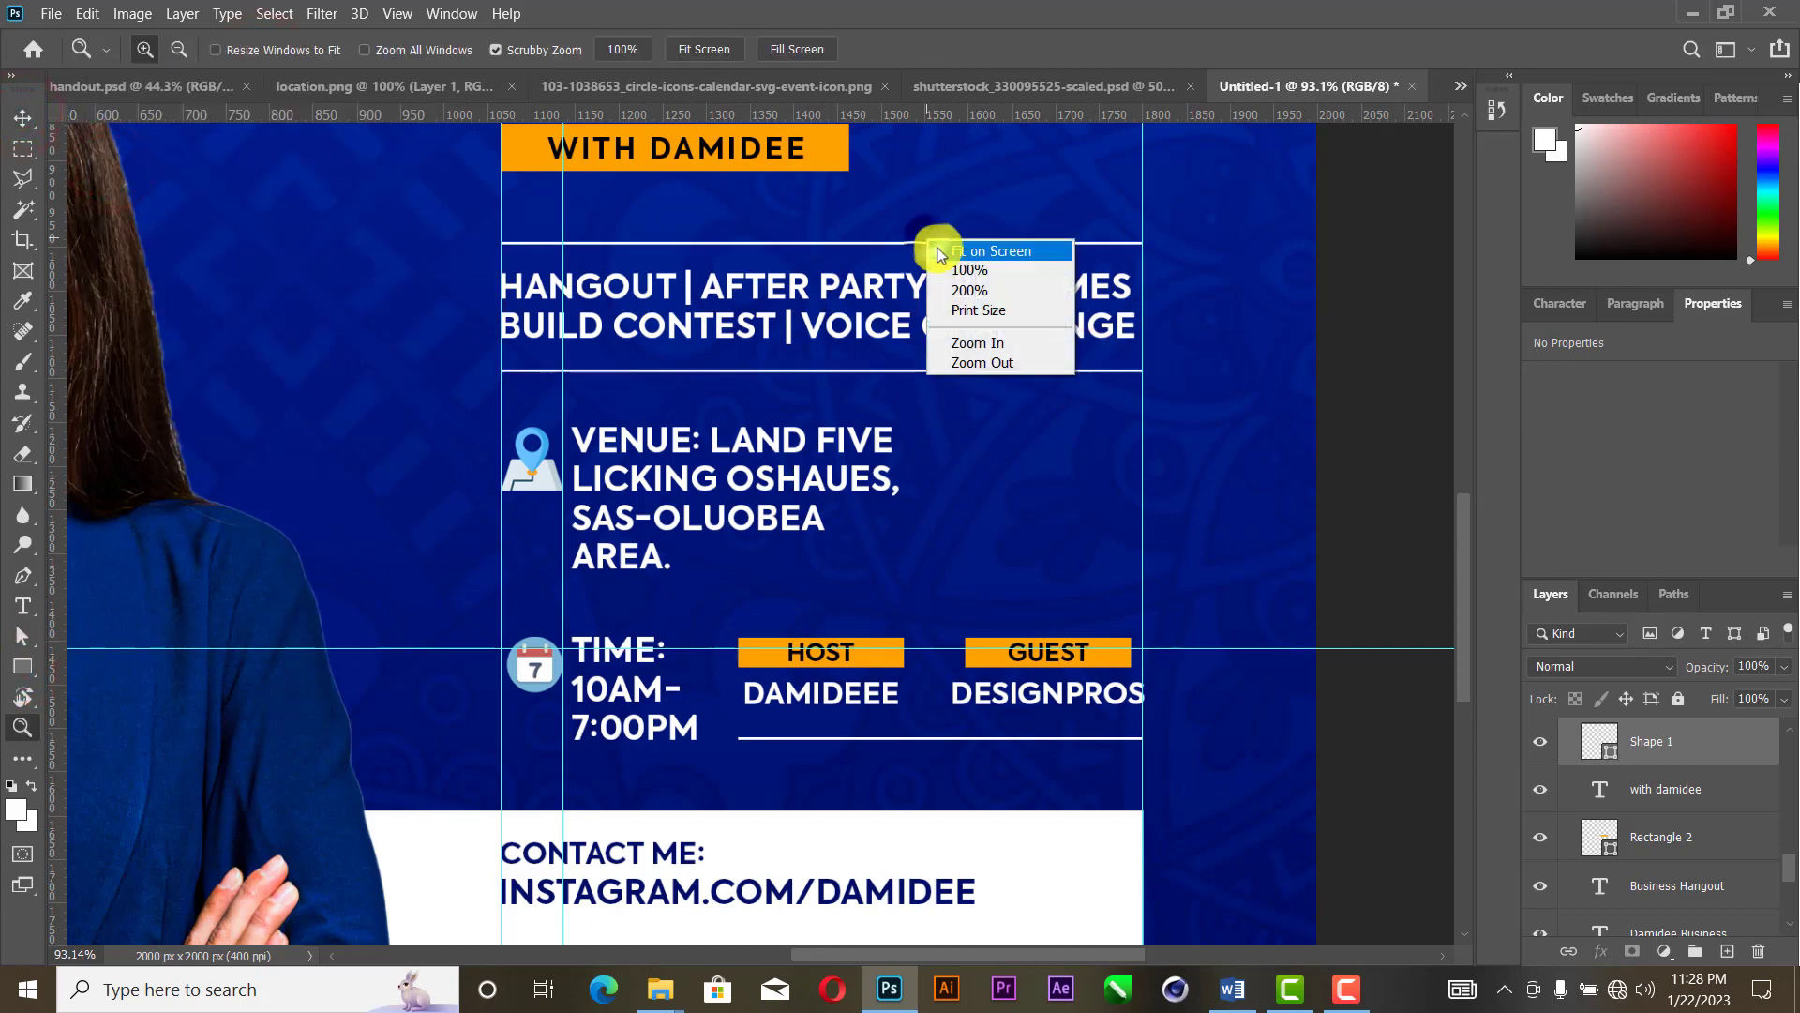
pyautogui.click(937, 251)
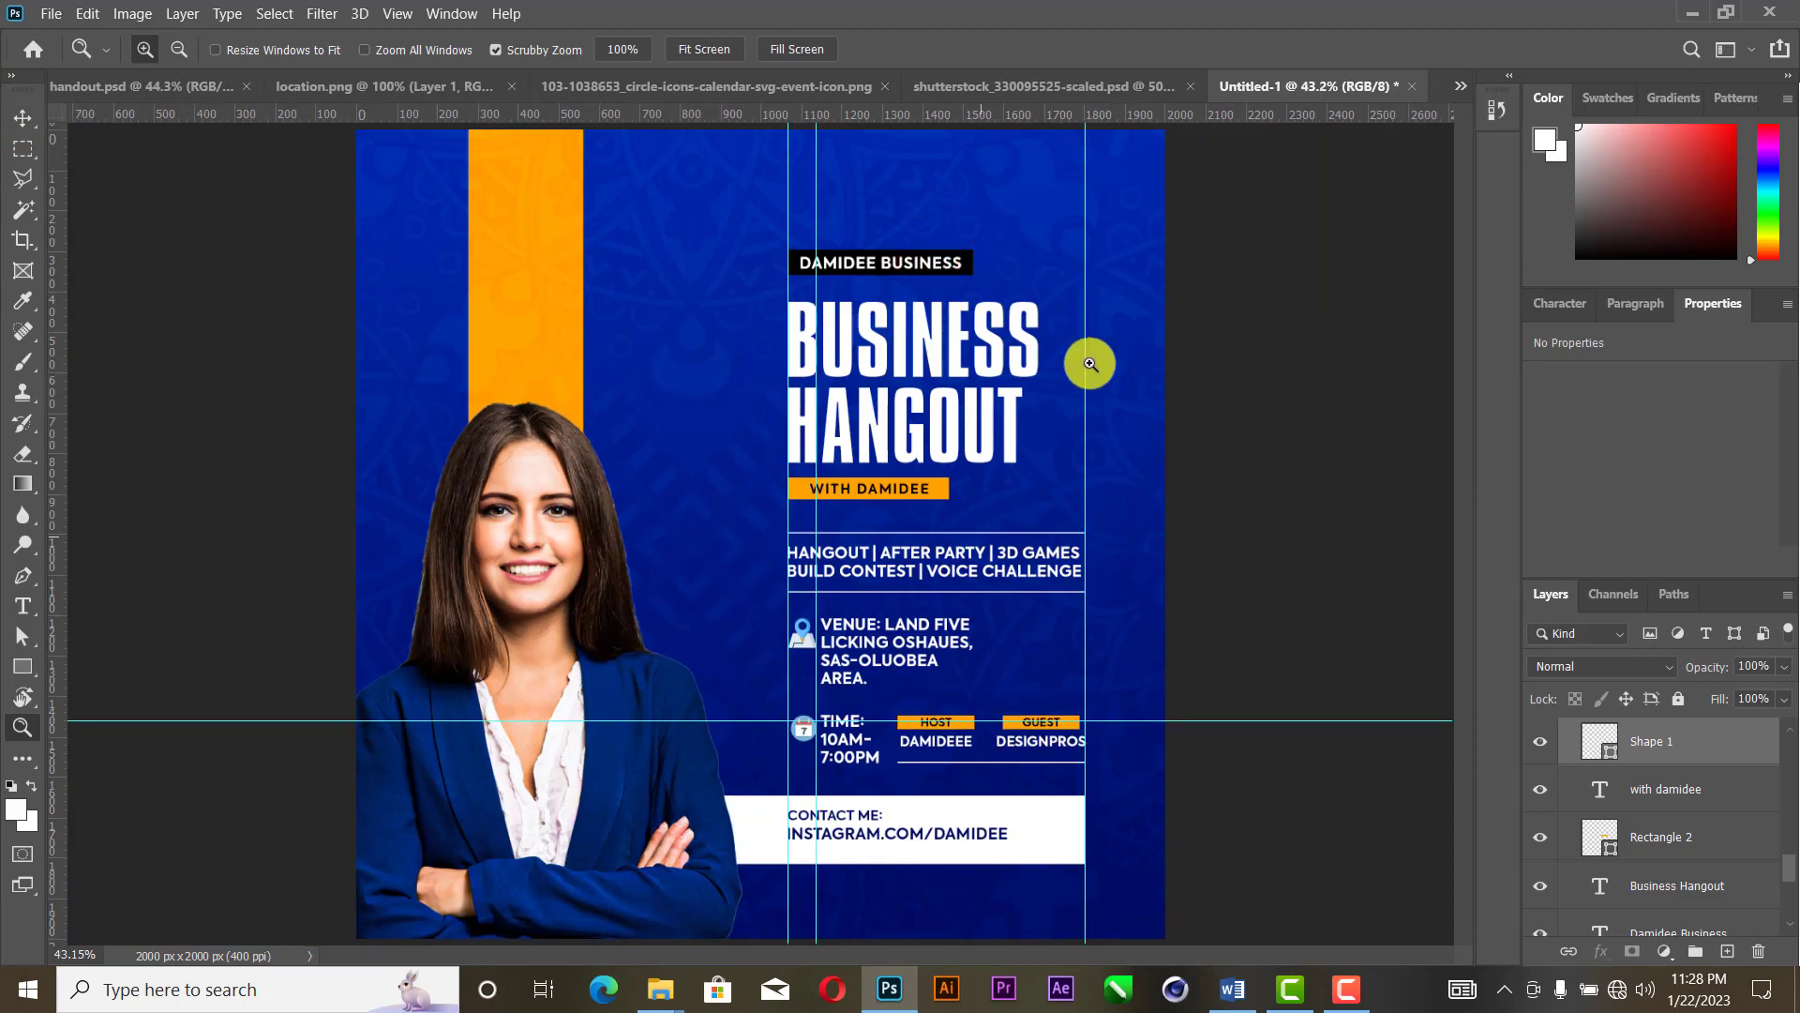
pyautogui.click(22, 117)
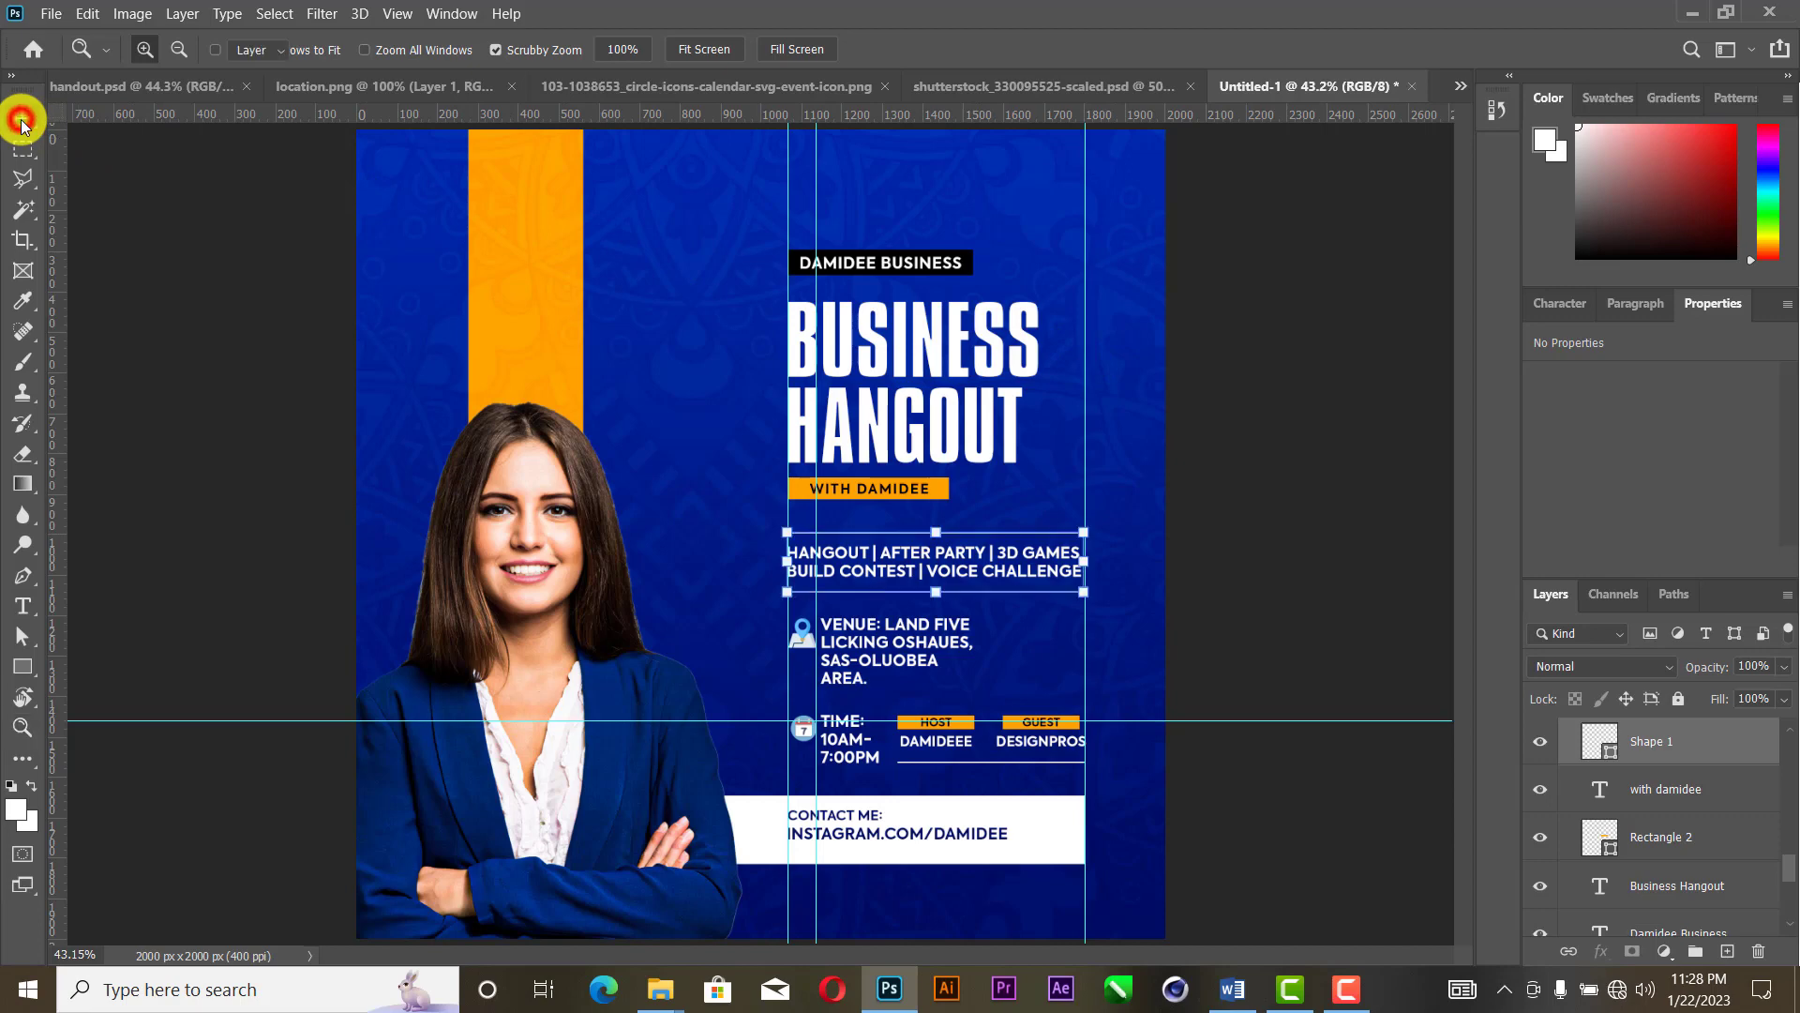
pyautogui.click(1331, 267)
pyautogui.click(968, 251)
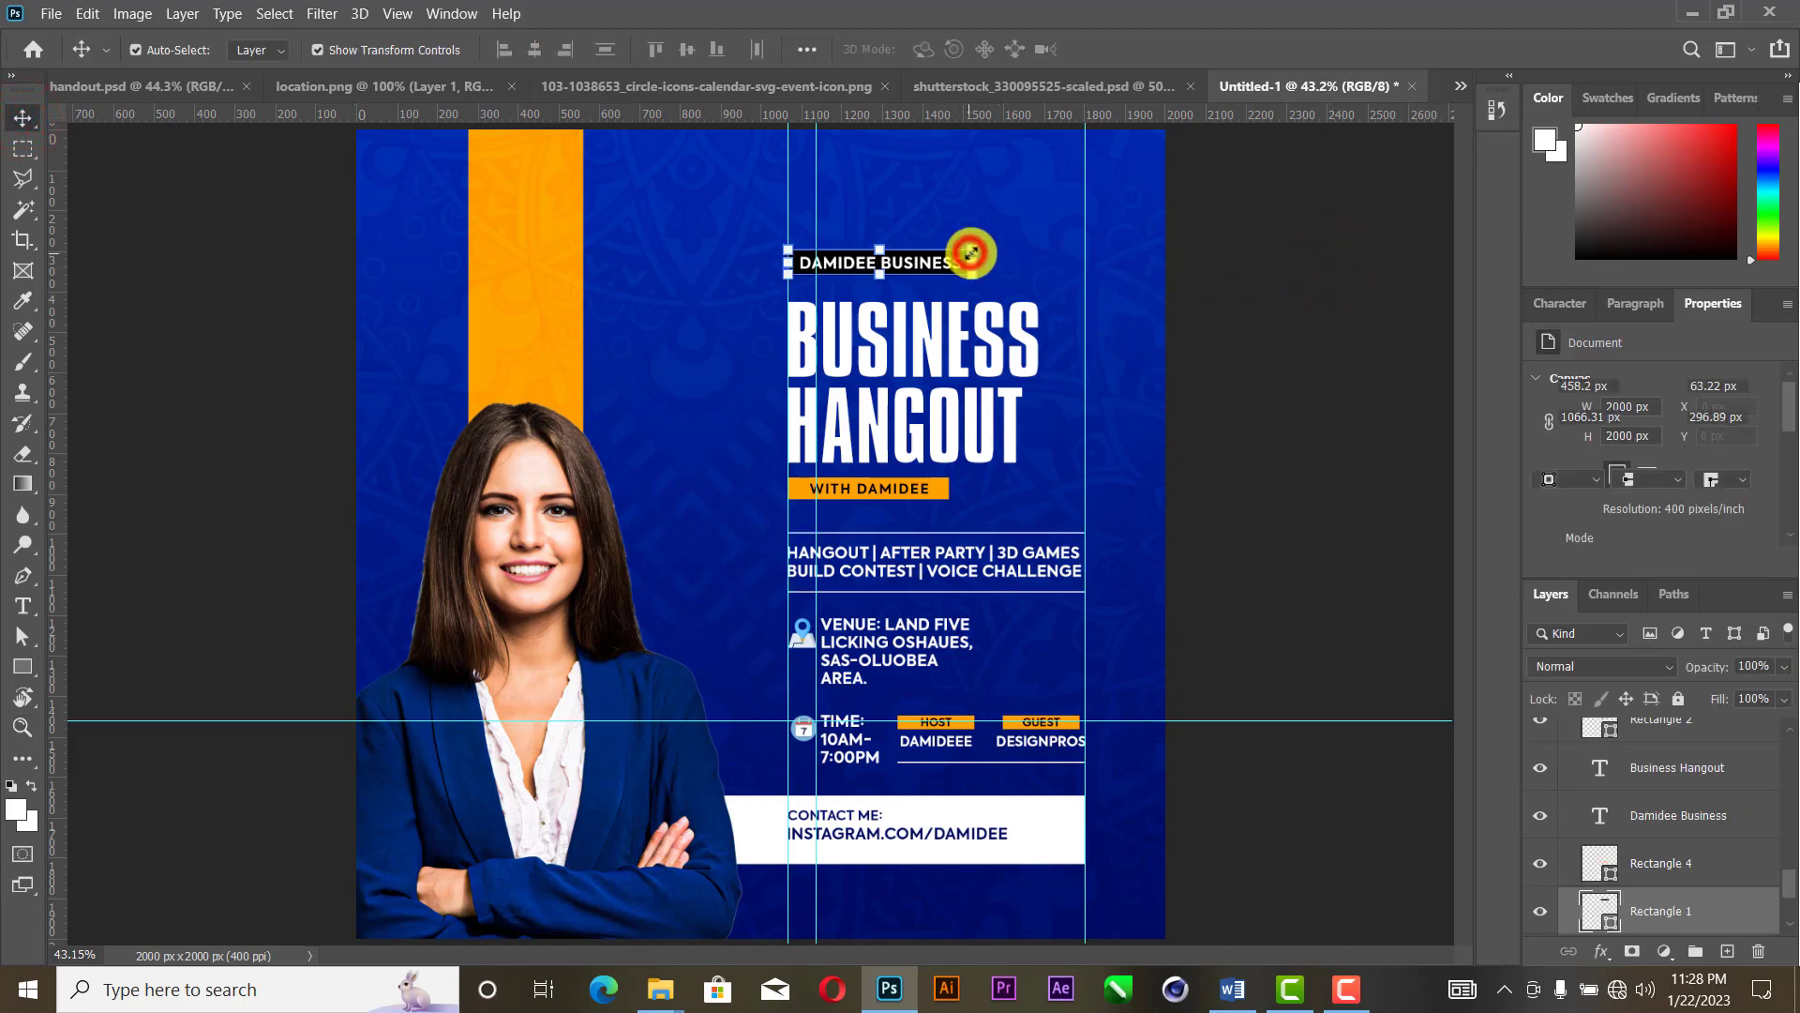
pyautogui.click(1548, 451)
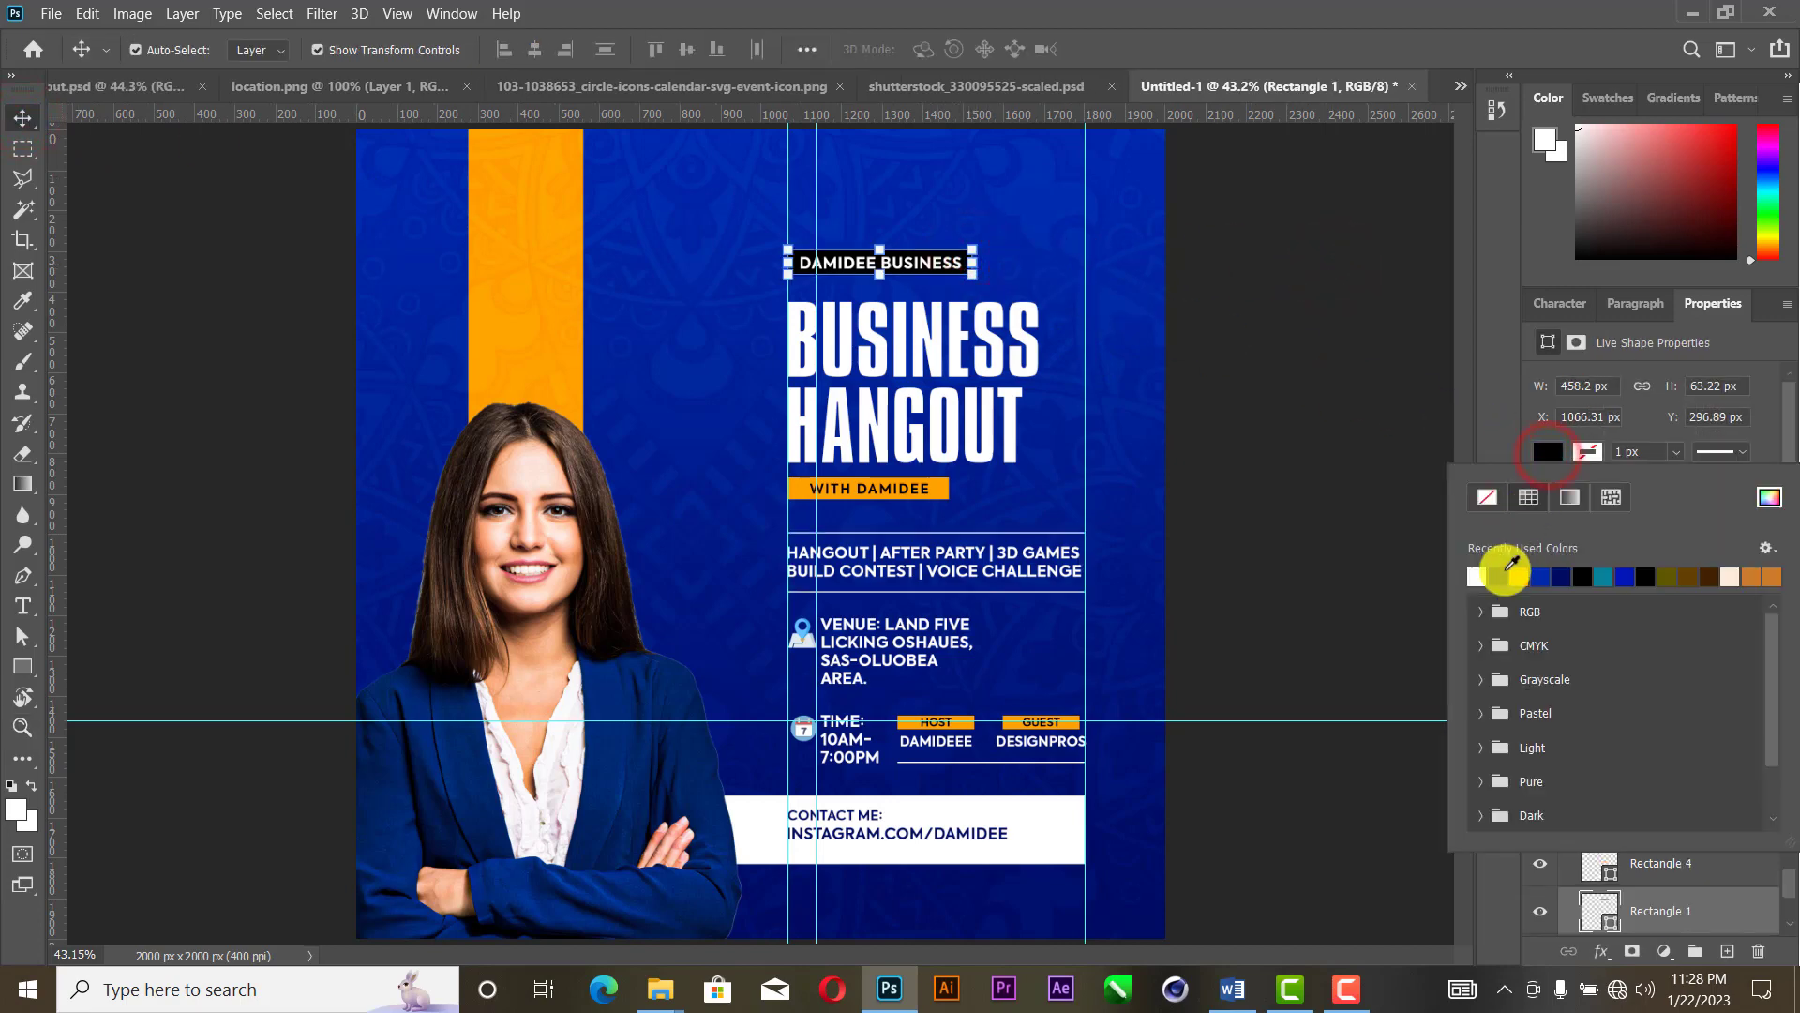
pyautogui.click(1504, 576)
pyautogui.click(1290, 392)
pyautogui.click(1303, 405)
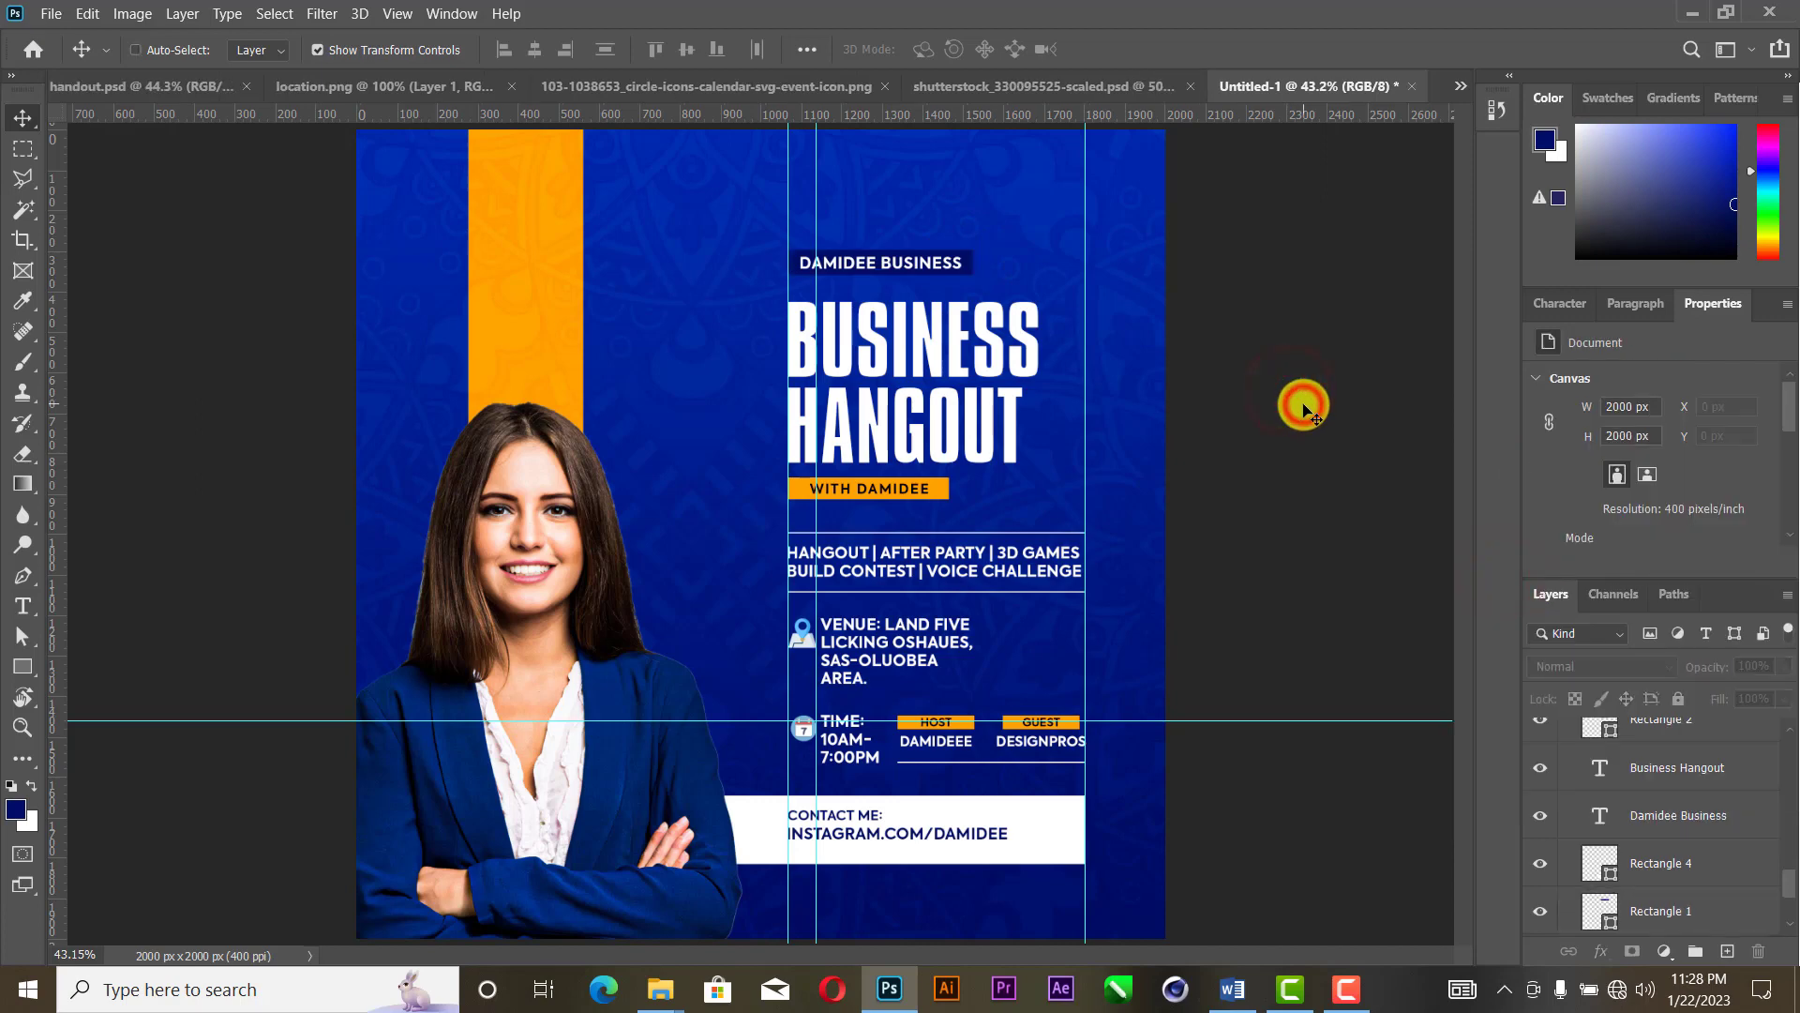